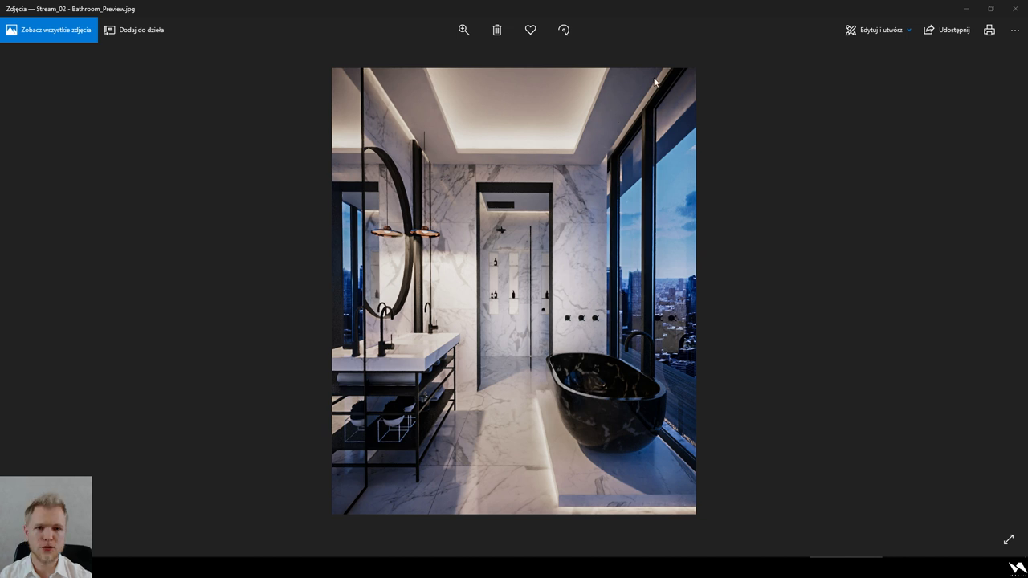
Step: View the finished bathroom scene alongside its preview image and switch to the untitled scene containing the floor plan
mouse_move(594, 567)
left_click(643, 522)
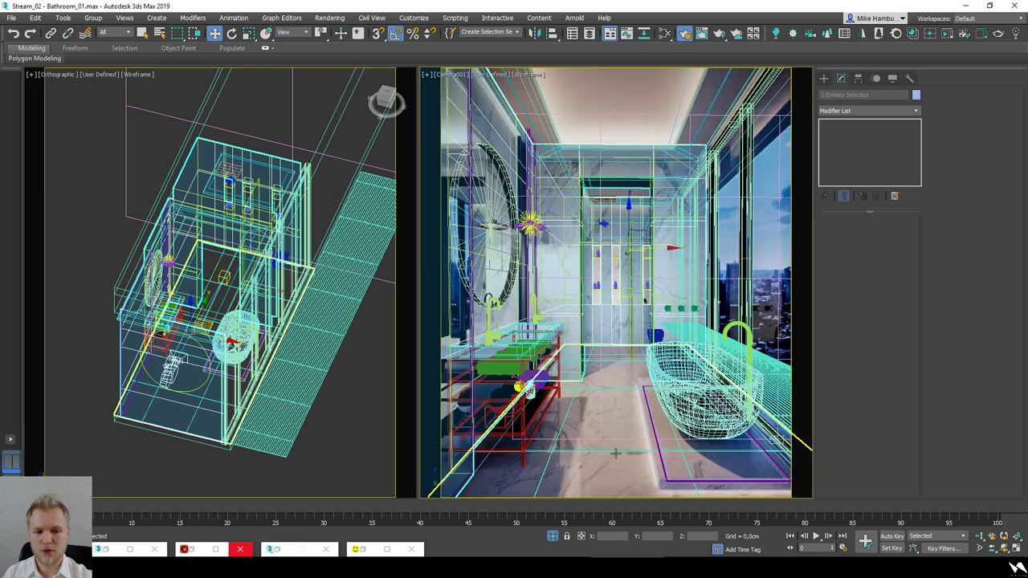
mouse_move(594, 567)
left_click(536, 524)
left_click(375, 245)
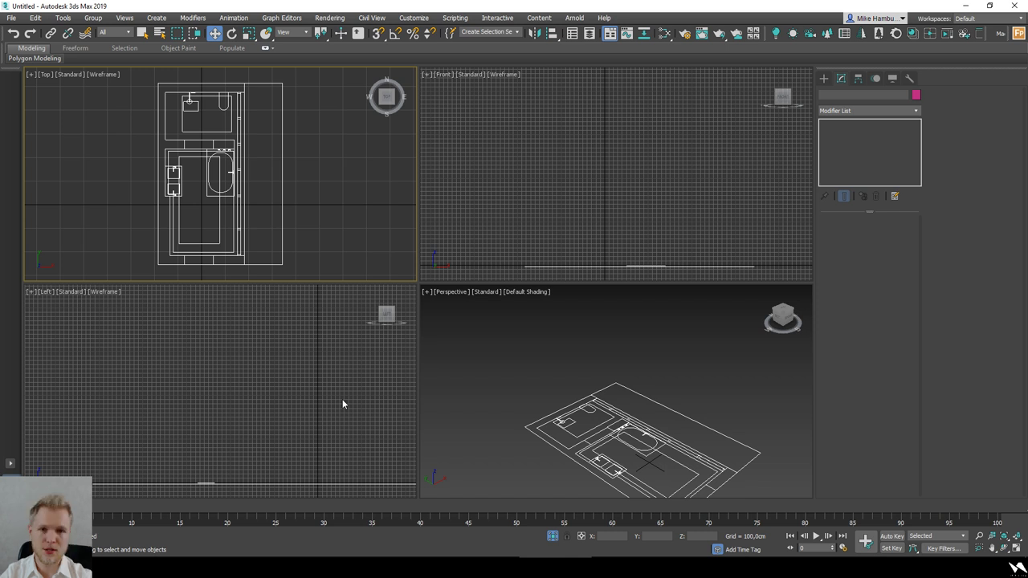
Step: Examine the bathroom floor plan in the untitled scene and compare it with the bathroom preview image
mouse_move(361, 570)
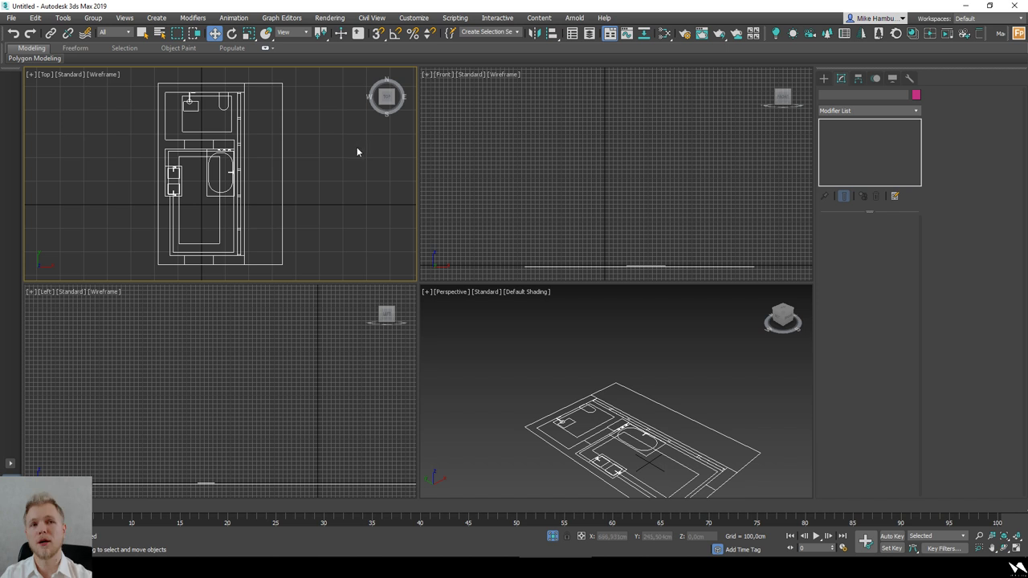
mouse_move(351, 190)
middle_mouse_down("alt")
mouse_move(339, 160)
mouse_move(318, 190)
mouse_move(323, 205)
middle_mouse_up("alt")
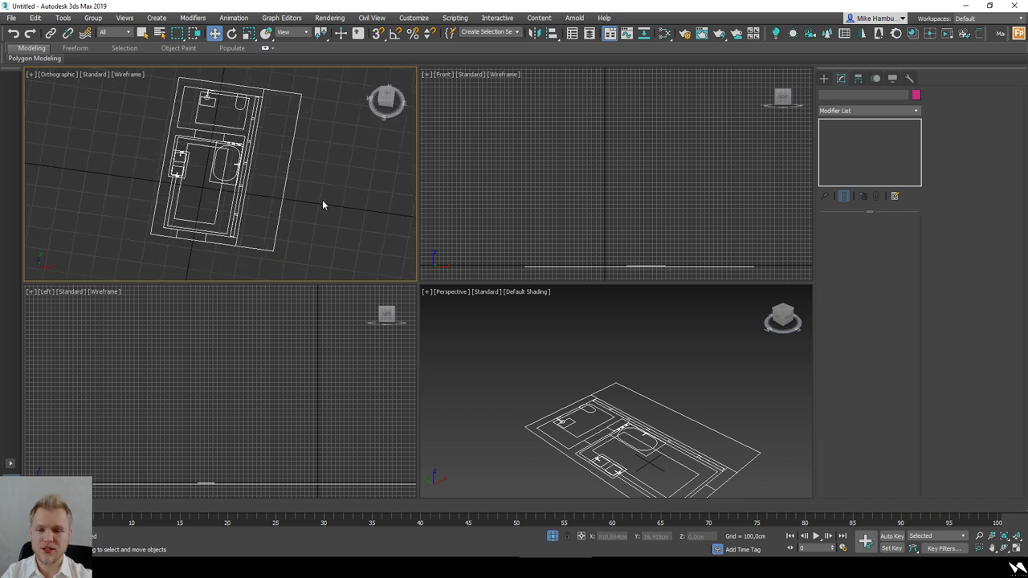
key("t")
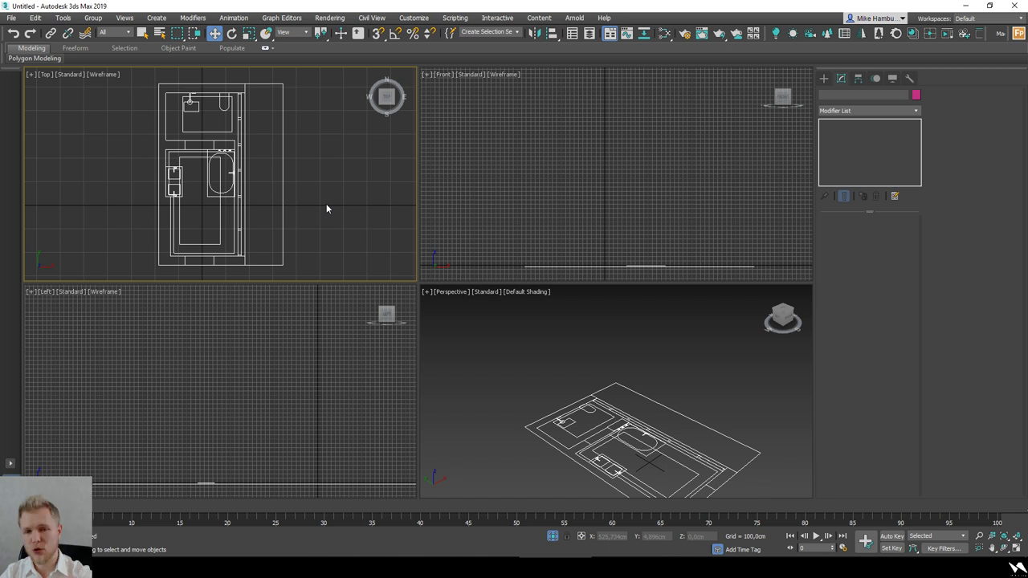
scroll(326, 207, "down", 2)
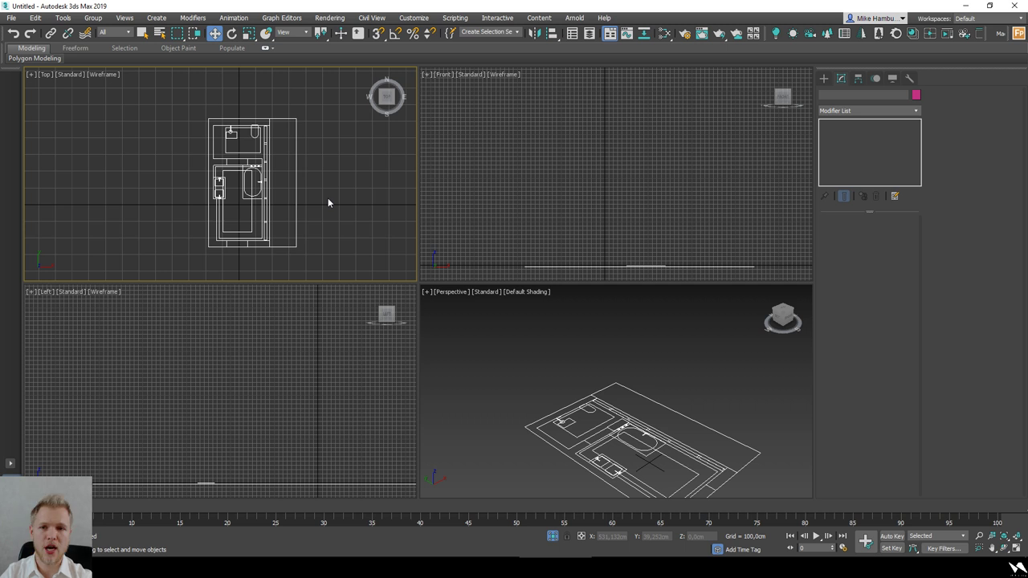
scroll(327, 203, "up", 2)
middle_click_drag(329, 200, 328, 198)
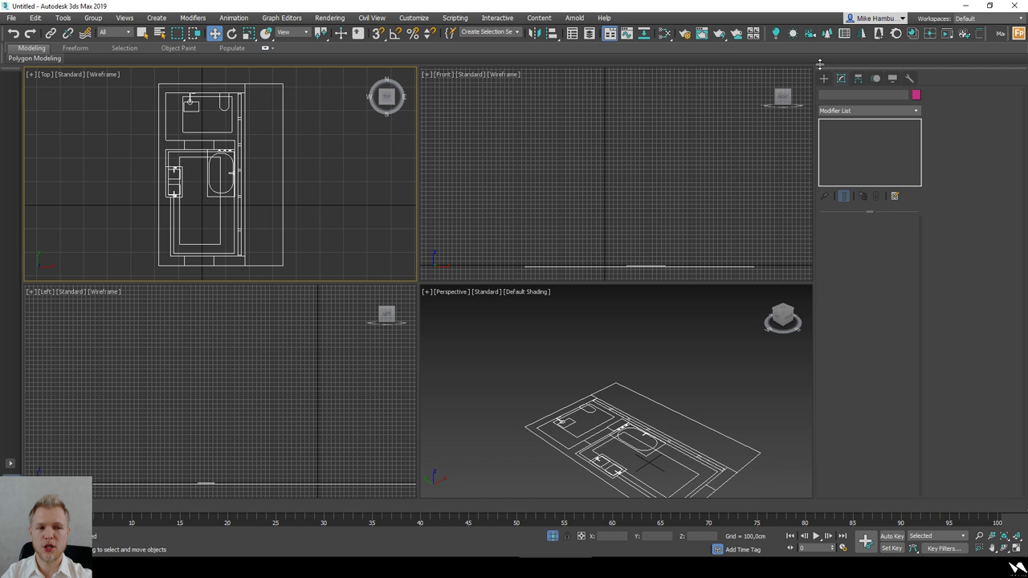
left_click(823, 78)
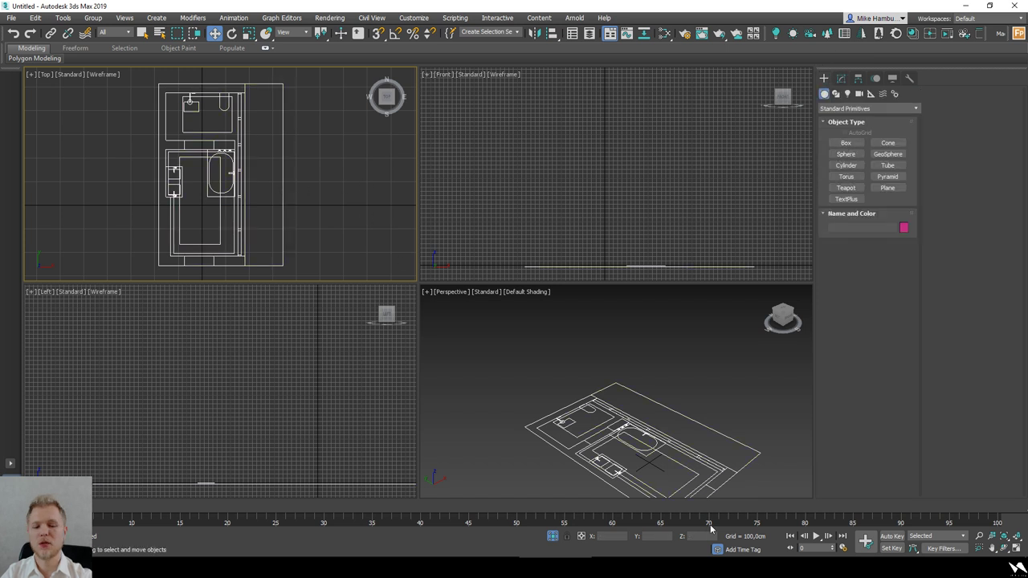
left_click(600, 193)
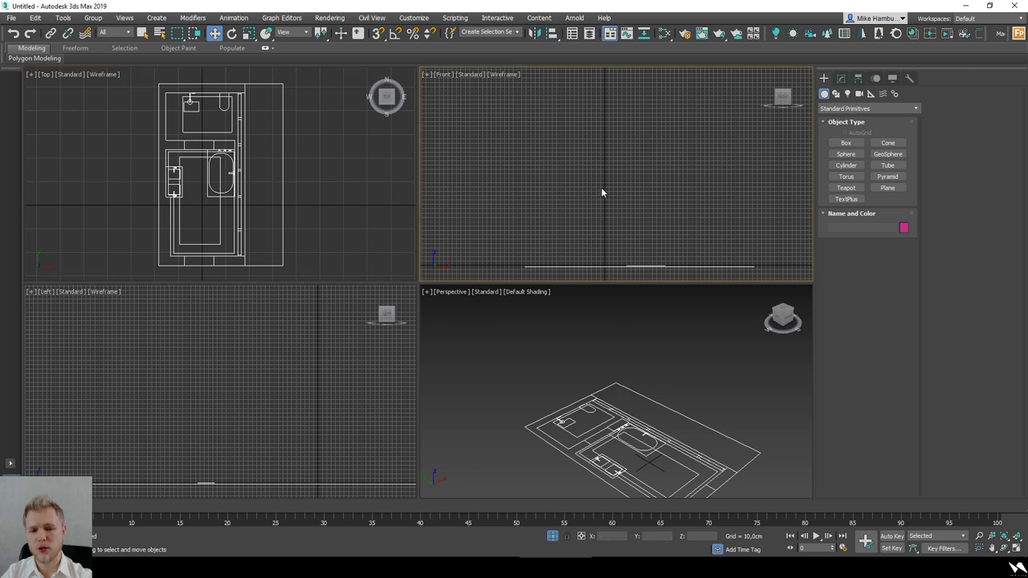
left_click(700, 566)
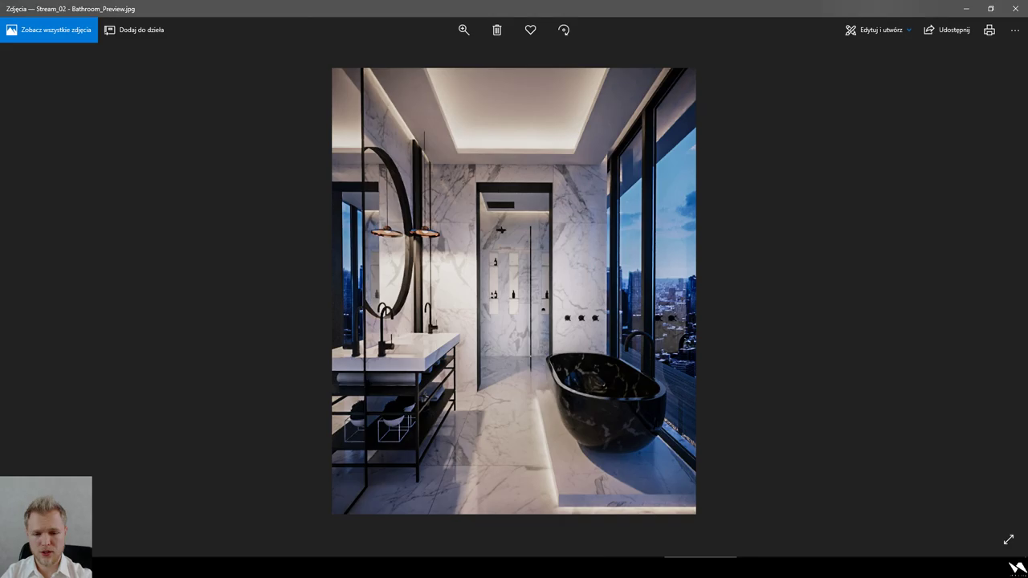
key("alt+Tab")
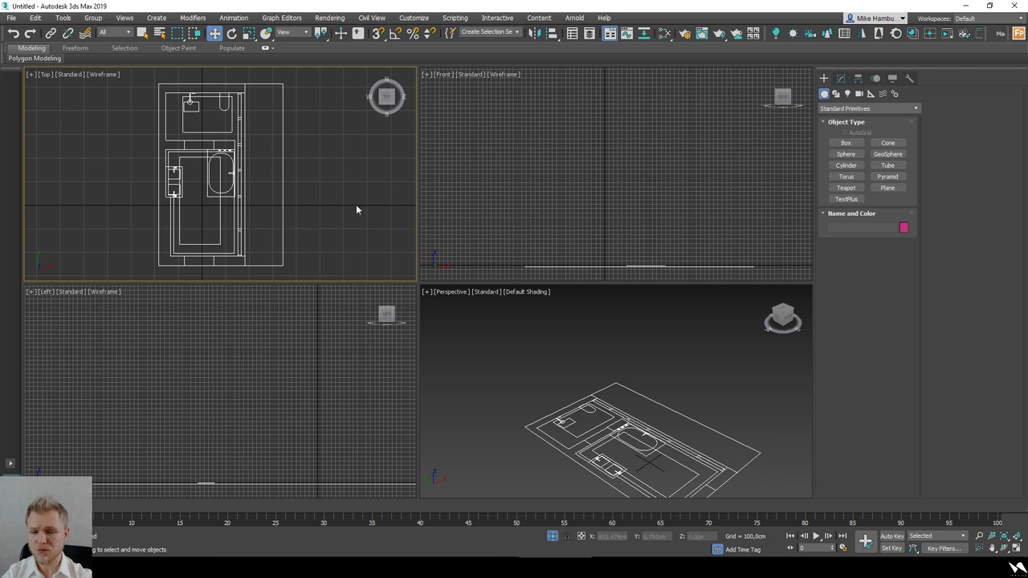
Step: Try to import the Stream_02 - Bathroom_Preview floor plan drawing from the Stream 02 - Bathroom folder
left_click(12, 18)
mouse_move(52, 164)
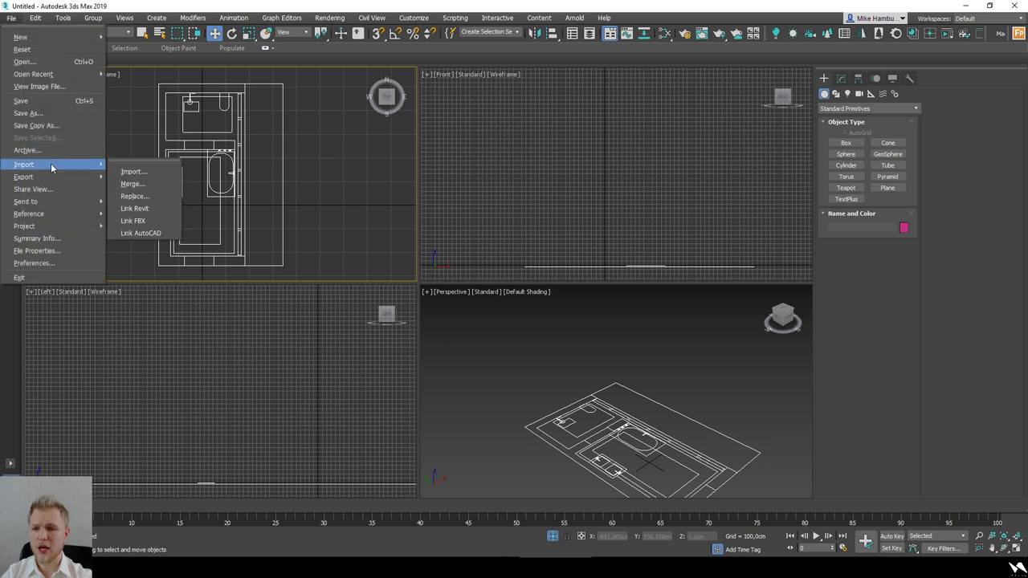
left_click(156, 172)
left_click(378, 126)
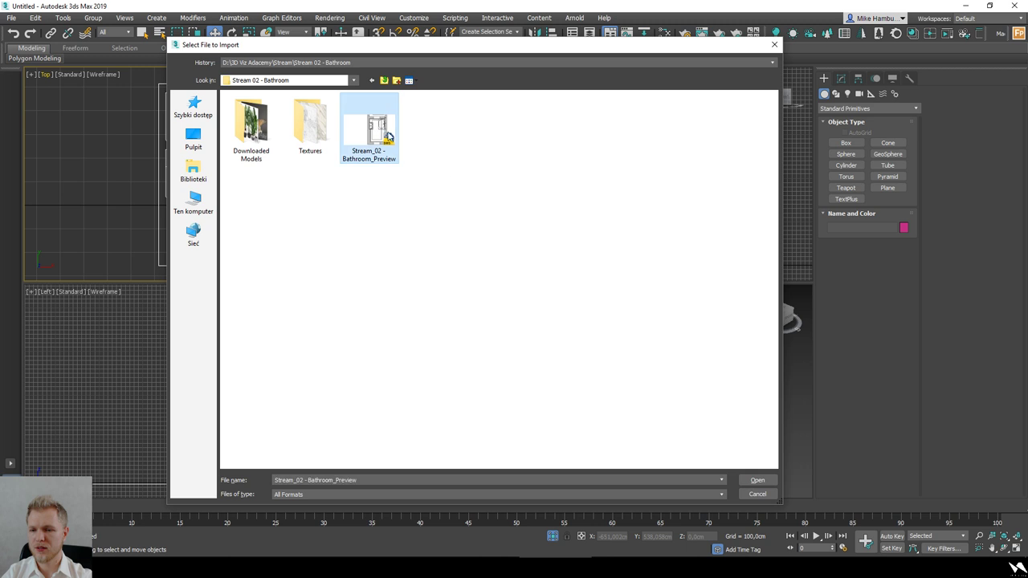
left_click(756, 479)
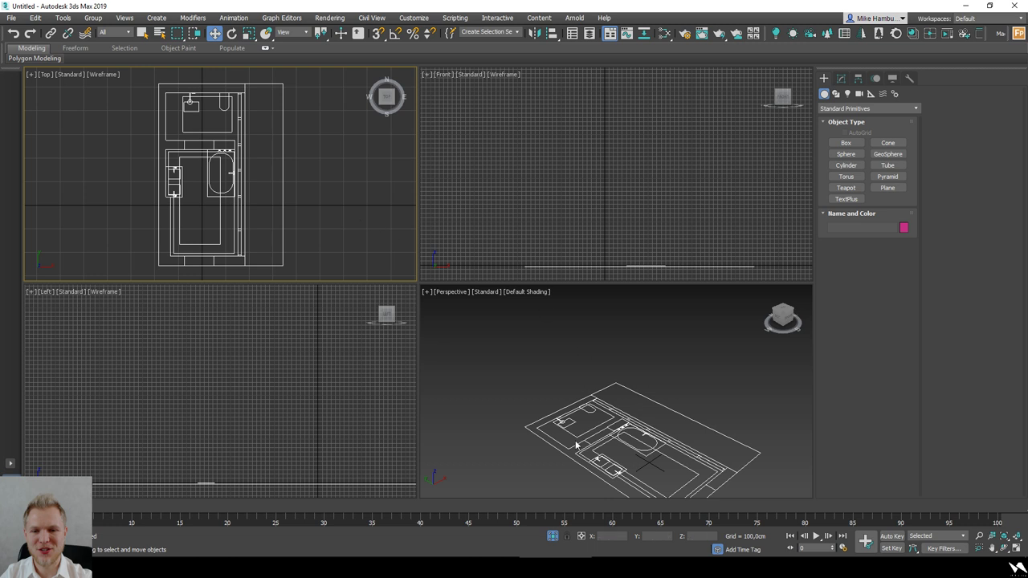
Step: Review the bathroom preview image and the finished scene, and return to the untitled scene's Front view
left_click(712, 563)
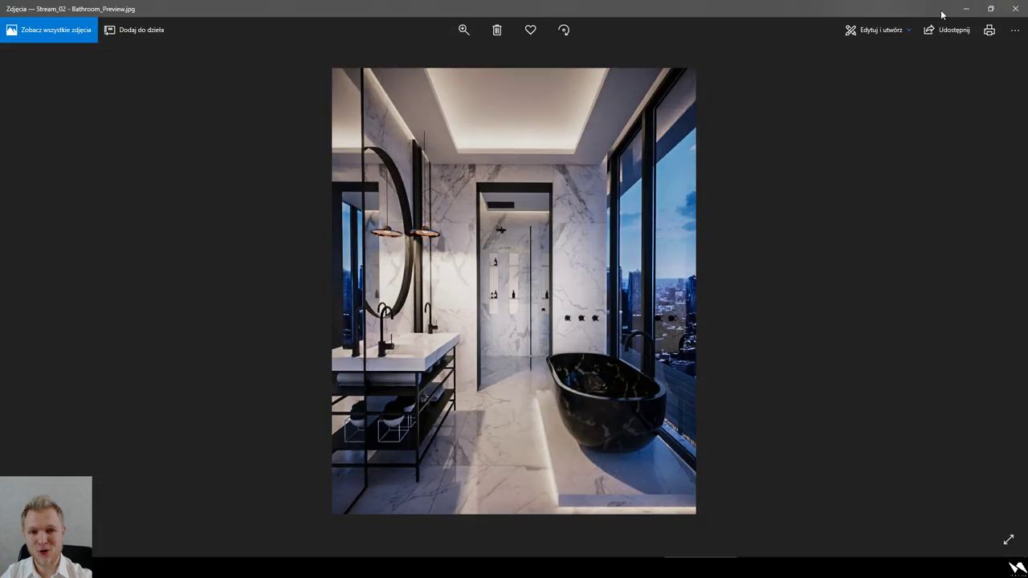
left_click(965, 8)
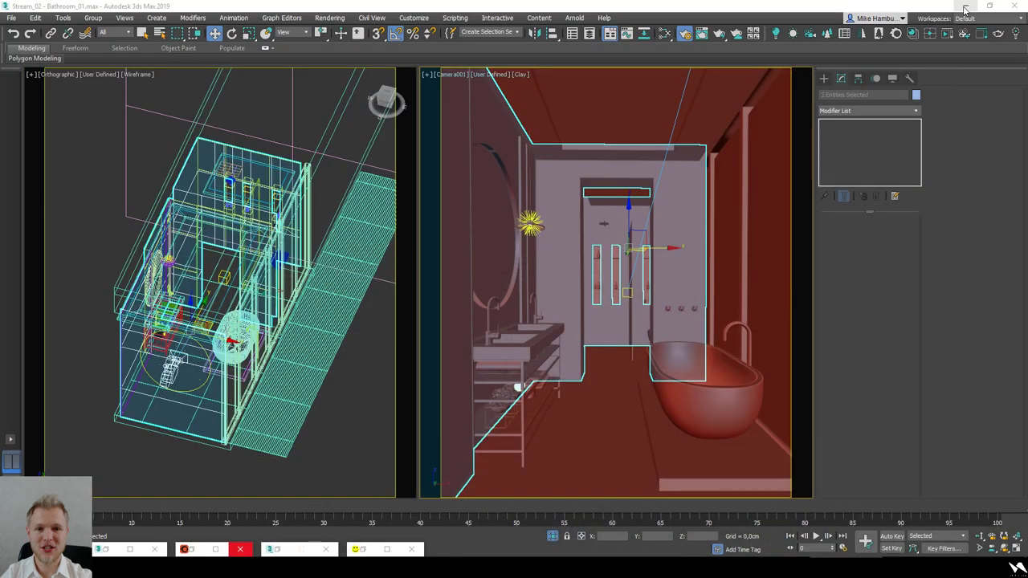
left_click(580, 349)
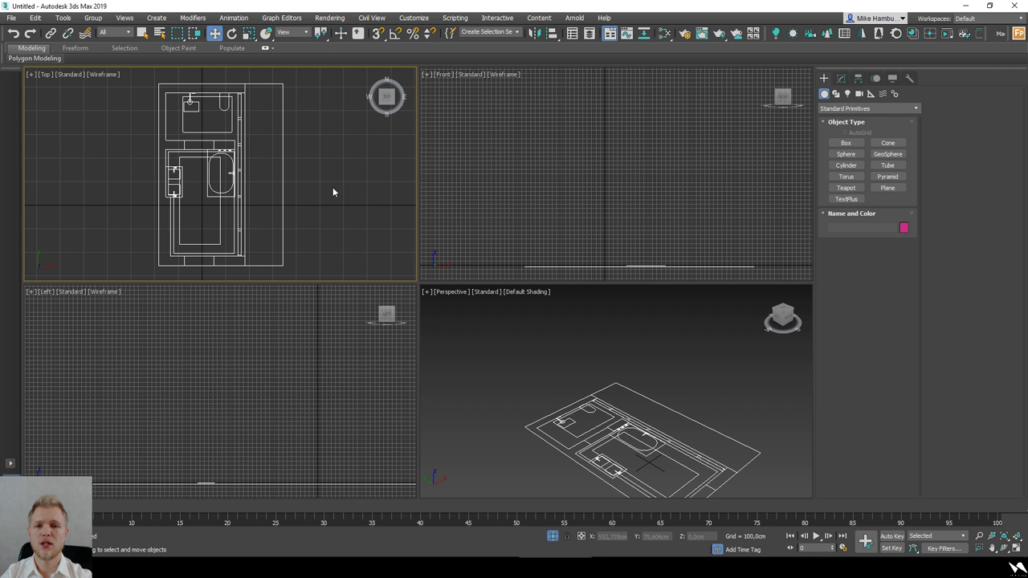
left_click(720, 223)
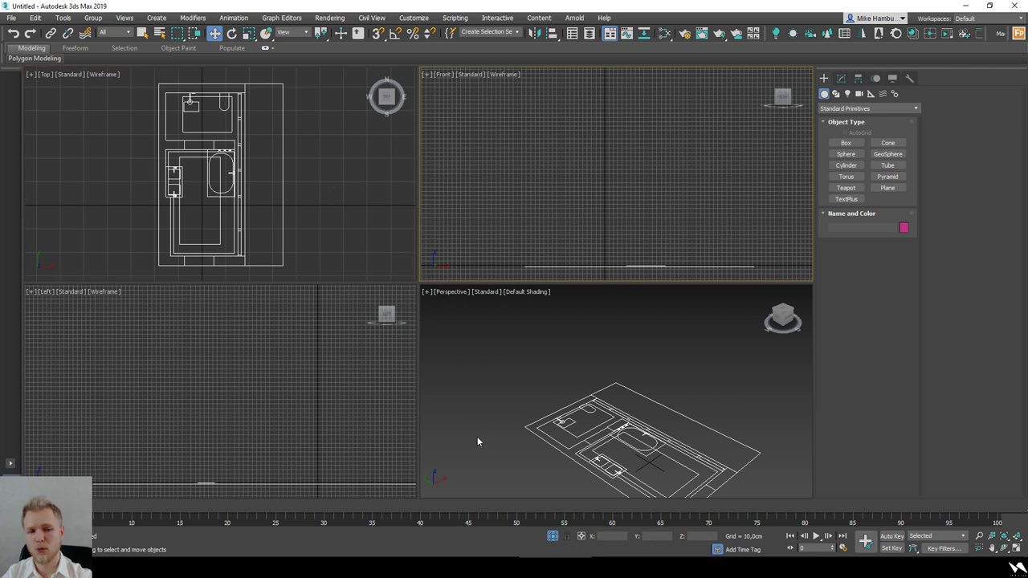
Step: Apply the Stream_02 - Bathroom_Preview image from the Stream 02 - Bathroom folder to the Front view as a viewport background only, not an environment map
mouse_move(139, 566)
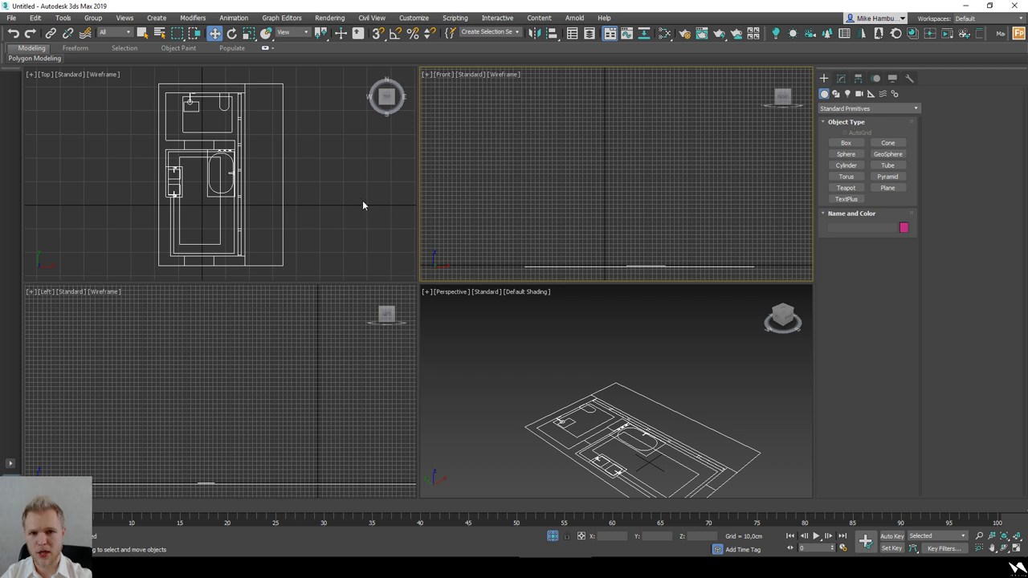
left_click(365, 205)
left_click(255, 566)
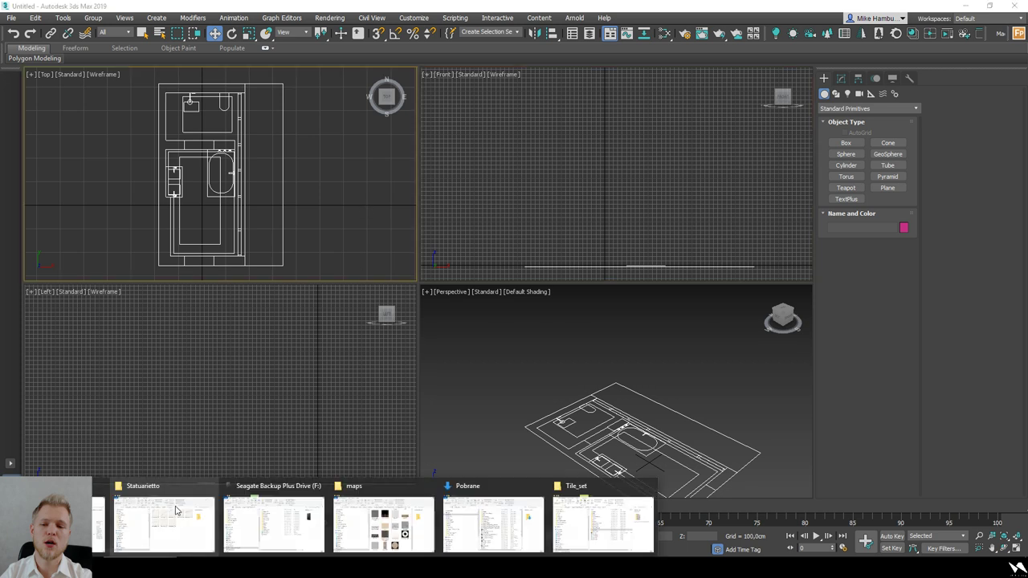
left_click(56, 521)
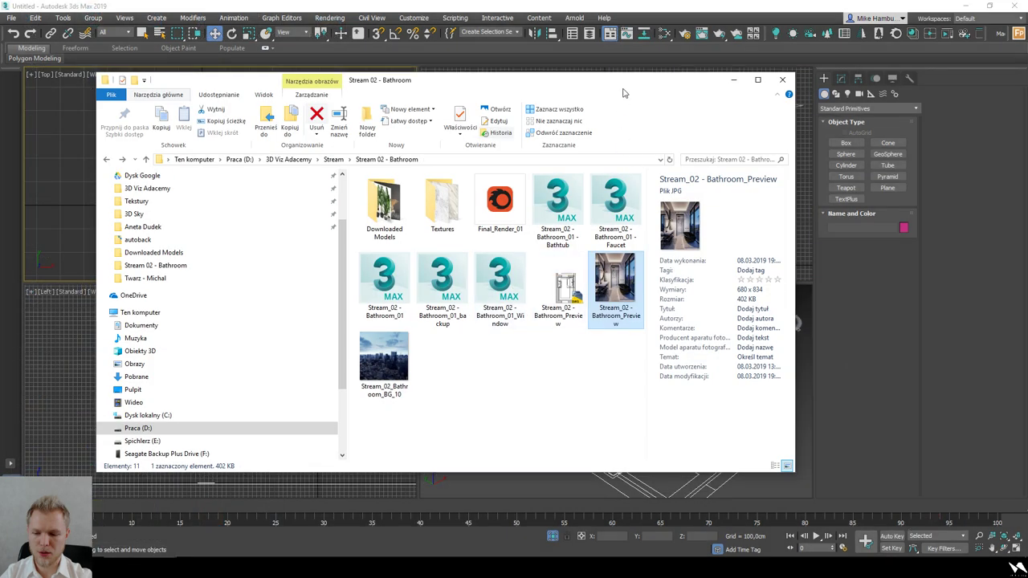
left_click_drag(623, 79, 419, 90)
left_click_drag(411, 289, 631, 160)
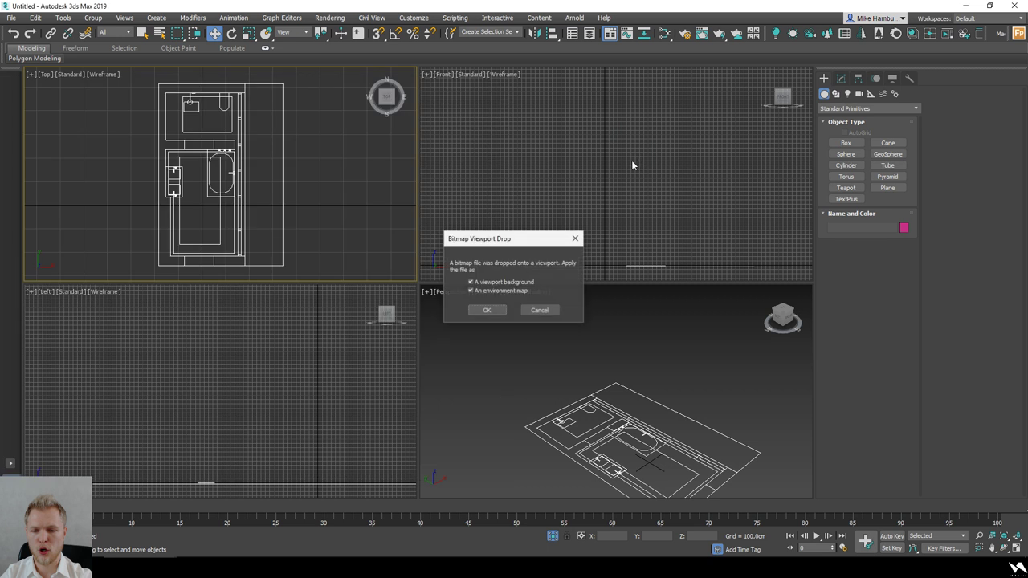
left_click(485, 290)
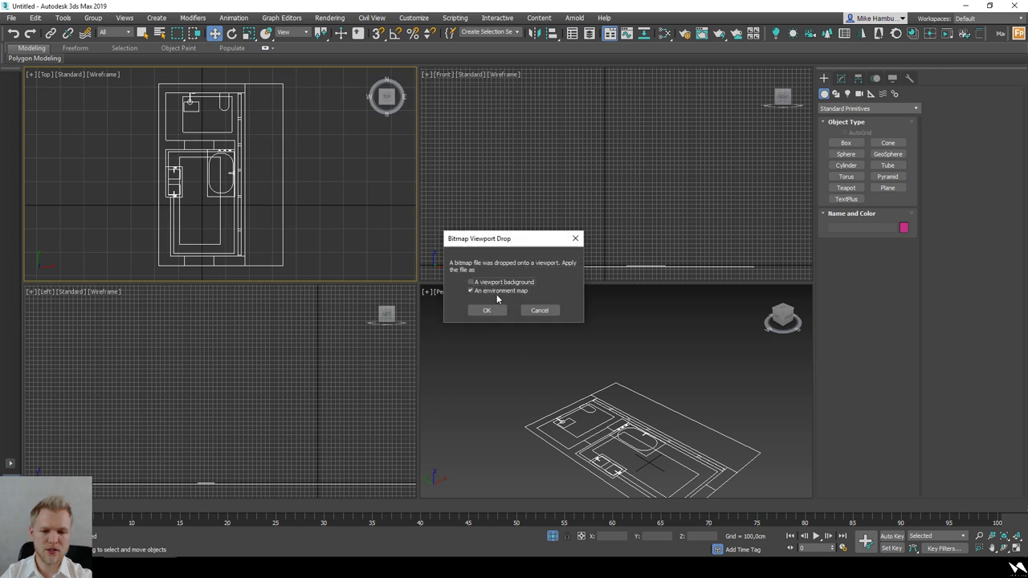
left_click(498, 292)
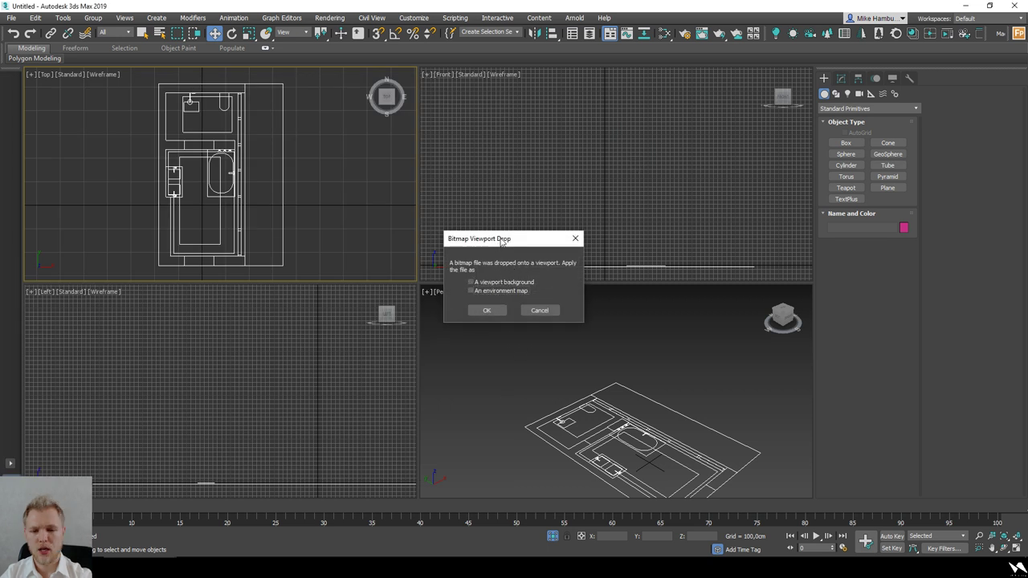
left_click(504, 283)
left_click(490, 312)
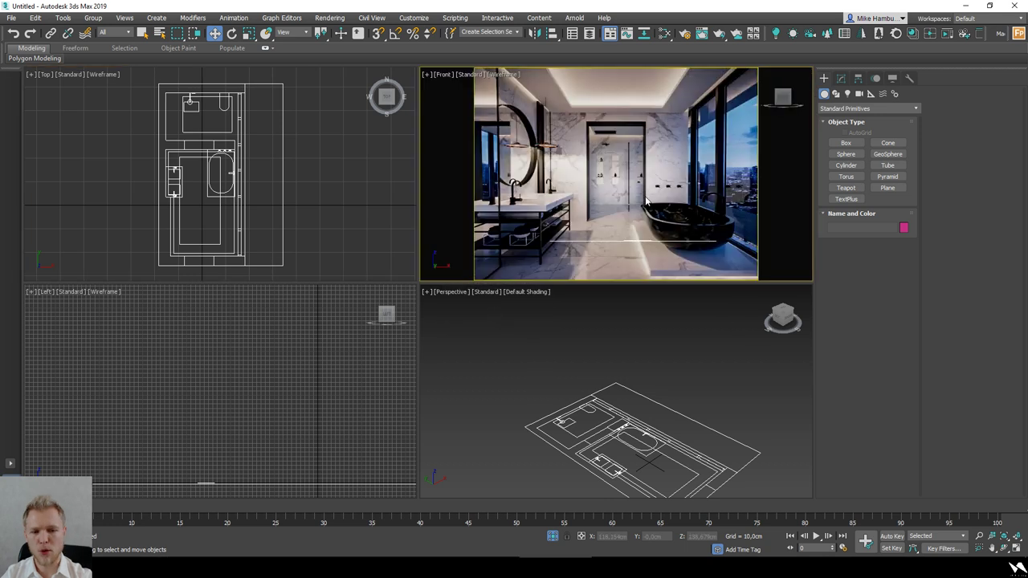
Step: Check the pixel dimensions of the Stream_02 - Bathroom_Preview image and bring up the common output settings in Render Setup
left_click(683, 35)
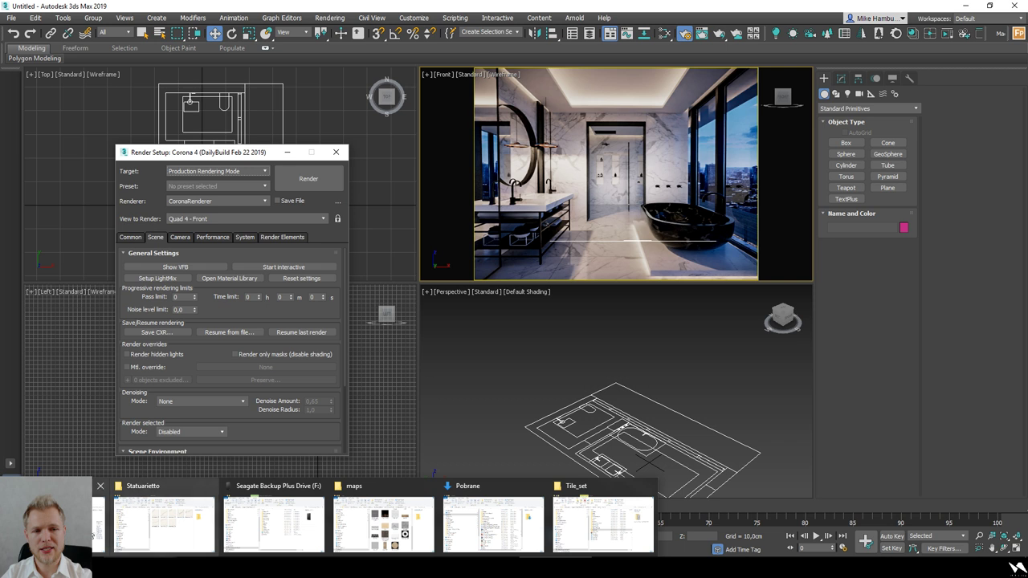
left_click(64, 521)
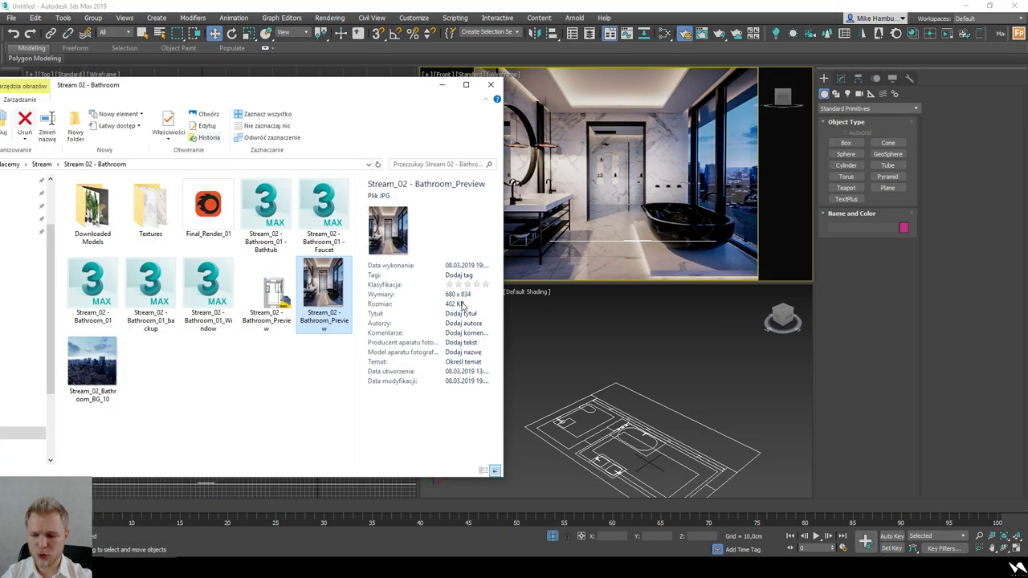
left_click(682, 33)
left_click(686, 34)
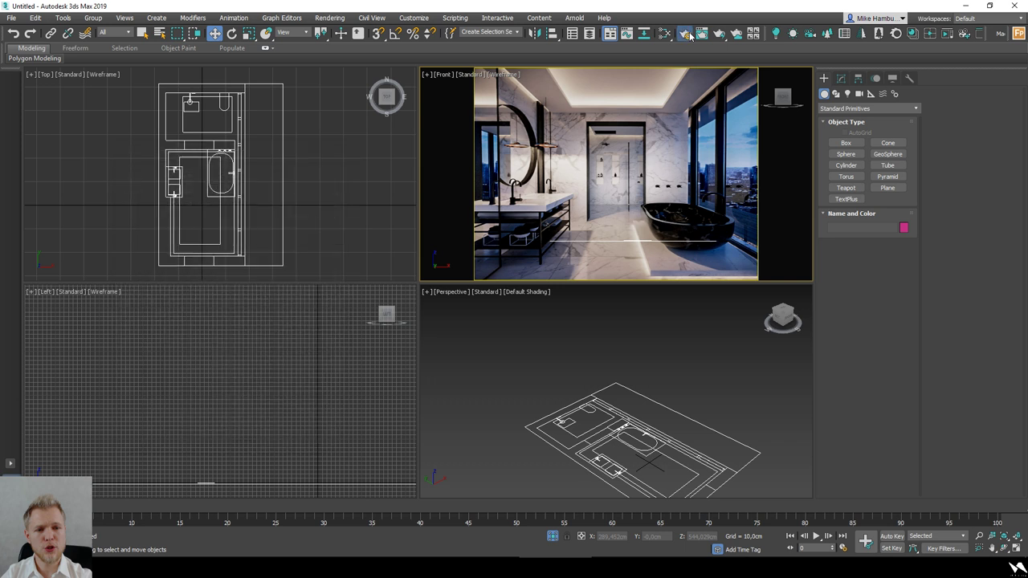
left_click(684, 34)
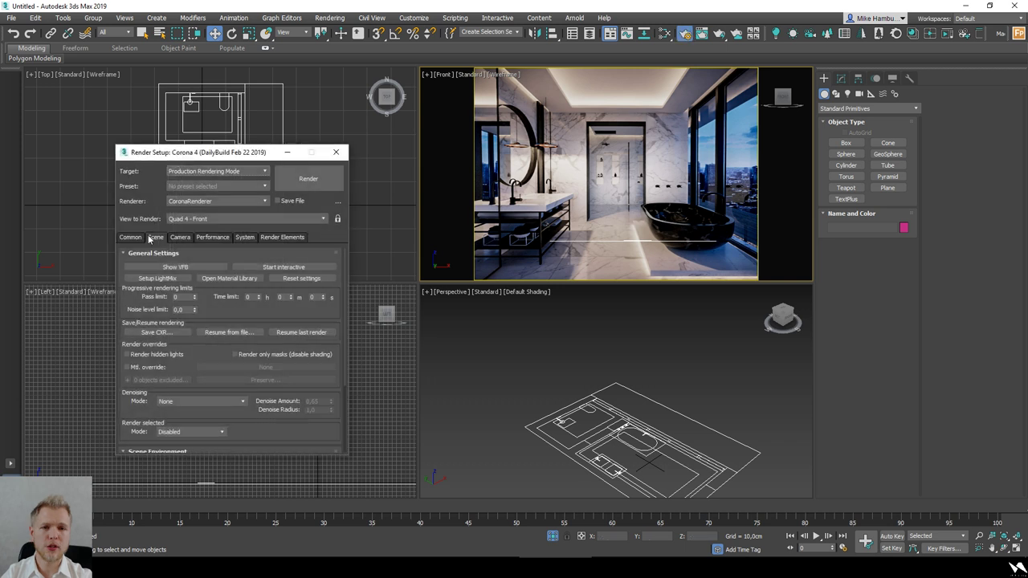
left_click_drag(189, 153, 308, 145)
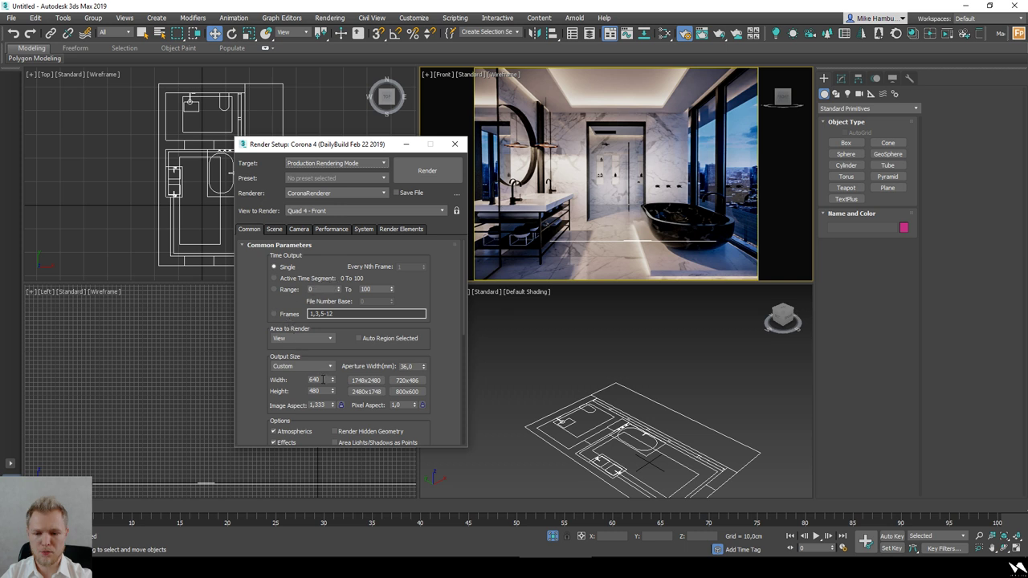
mouse_move(2, 84)
left_mouse_down()
mouse_move(86, 84)
mouse_move(2, 83)
left_mouse_up()
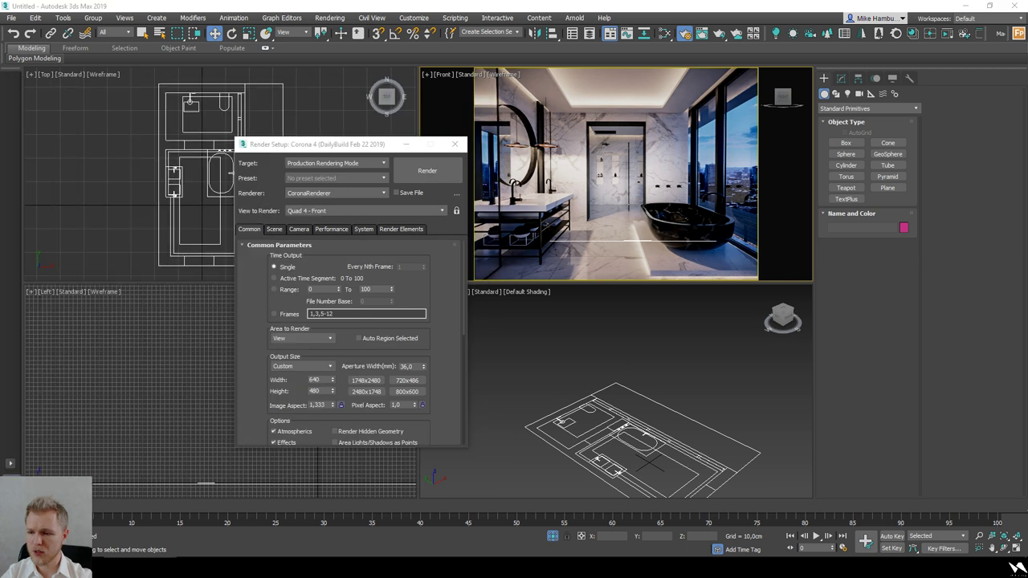
Step: Set the custom render output size to a width of 834 and a height of 680
left_click(317, 380)
double_click(317, 380)
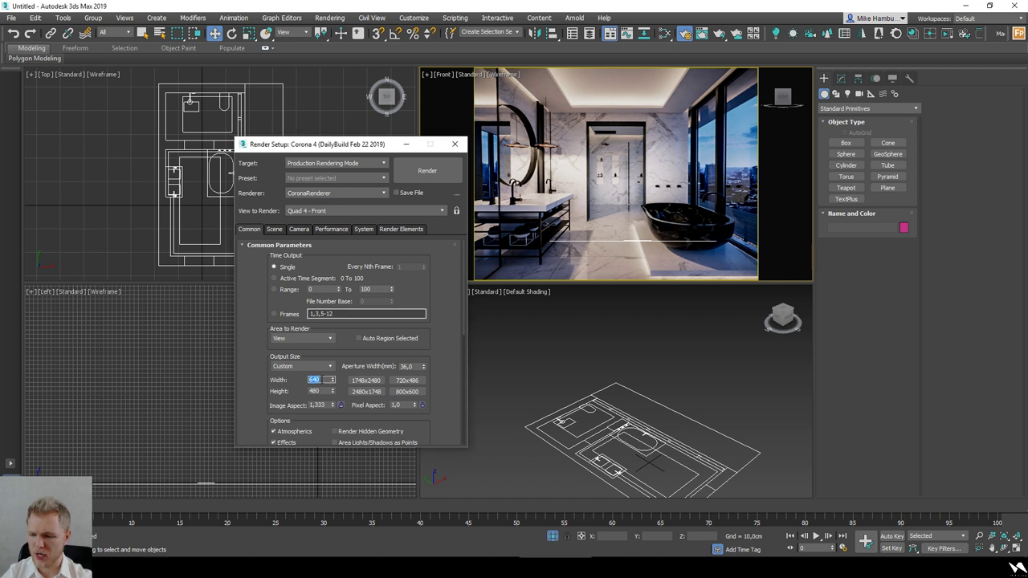
type("680")
key("Tab")
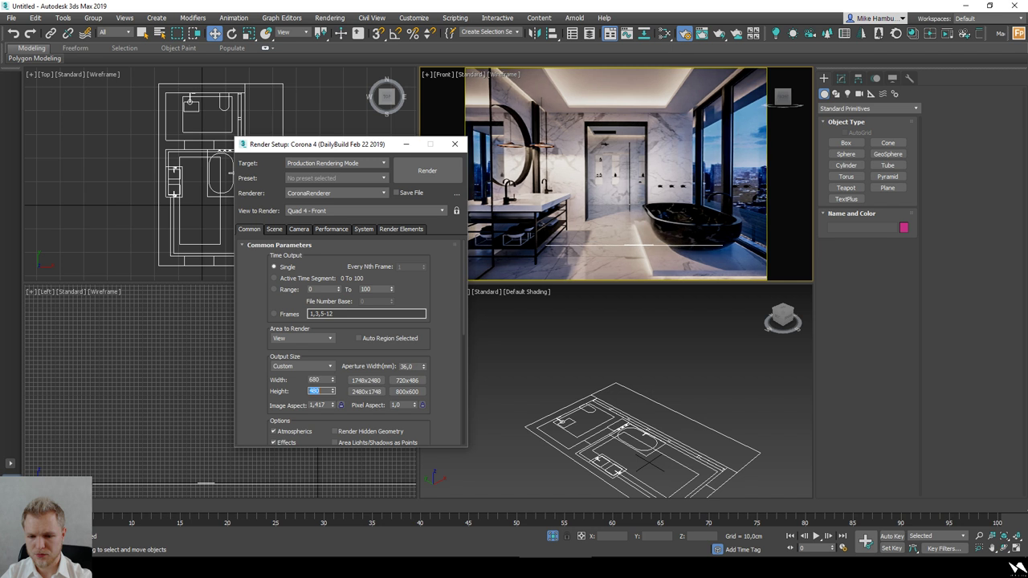
type("680")
key("Tab")
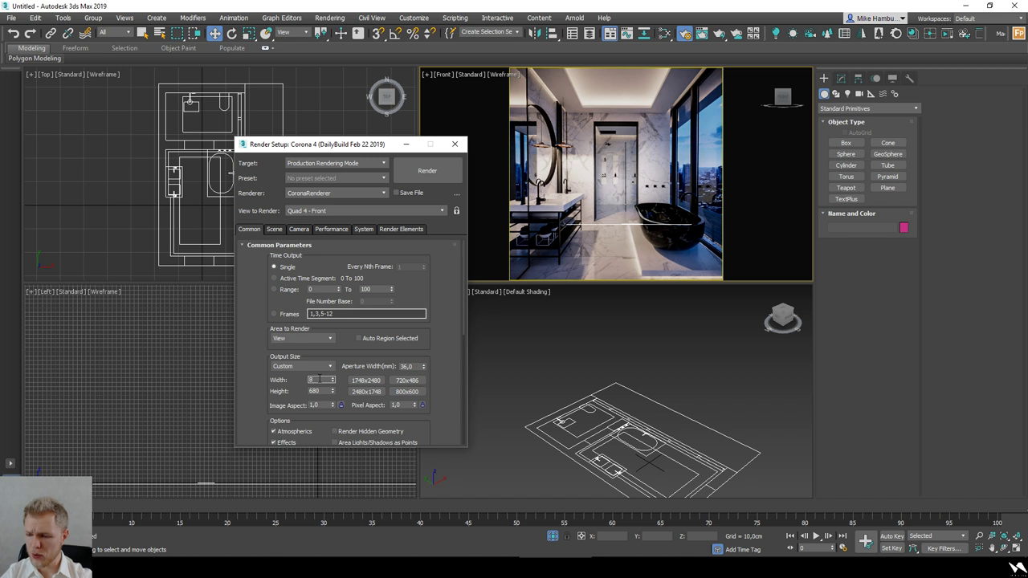
type("834")
key("Return")
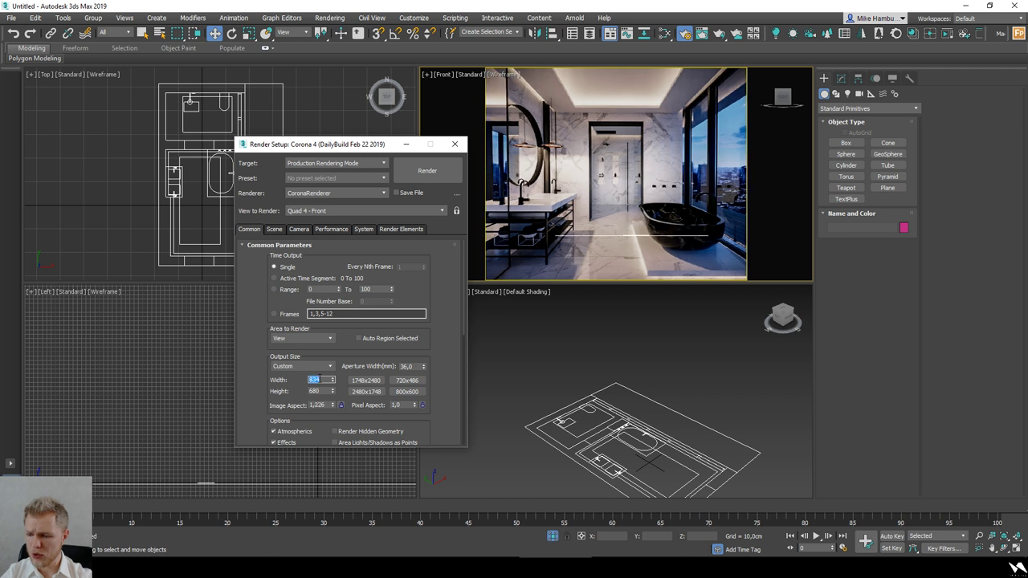
Step: Swap the custom render output size to a width of 680 and a height of 834, and minimize Render Setup
key("Tab")
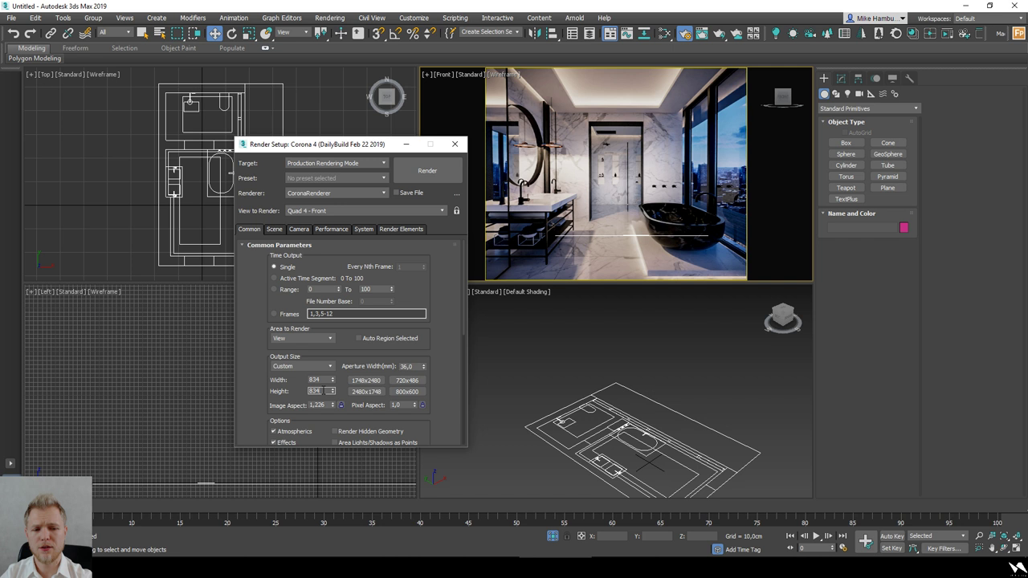
type("834")
key("Return")
key("shift+Tab")
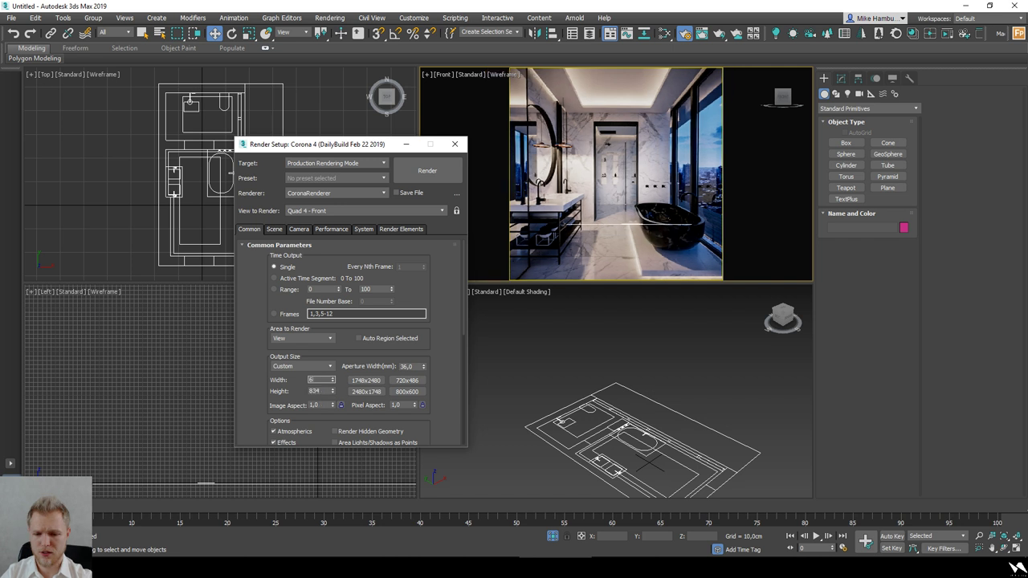
type("80")
key("Return")
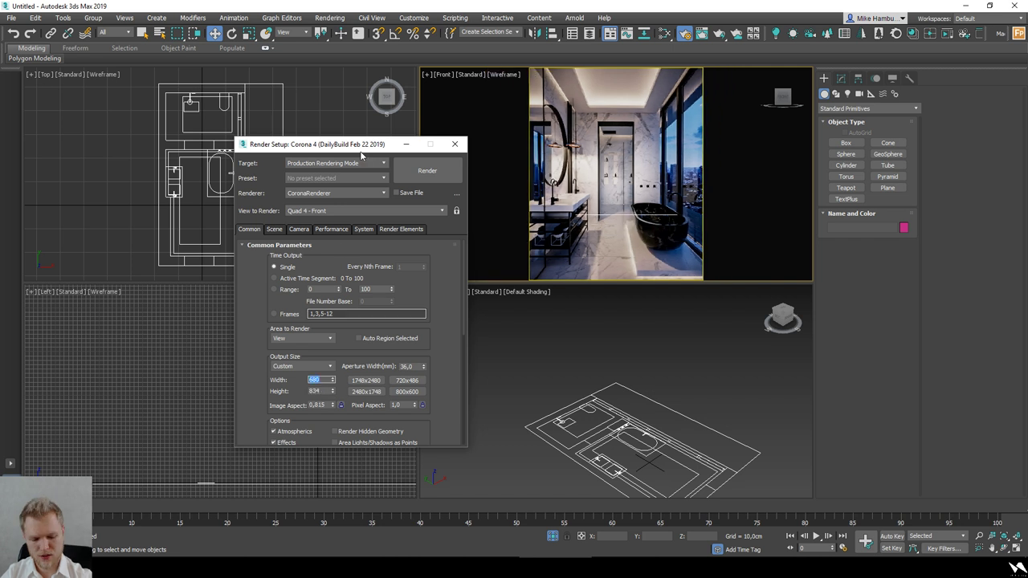
left_click(406, 144)
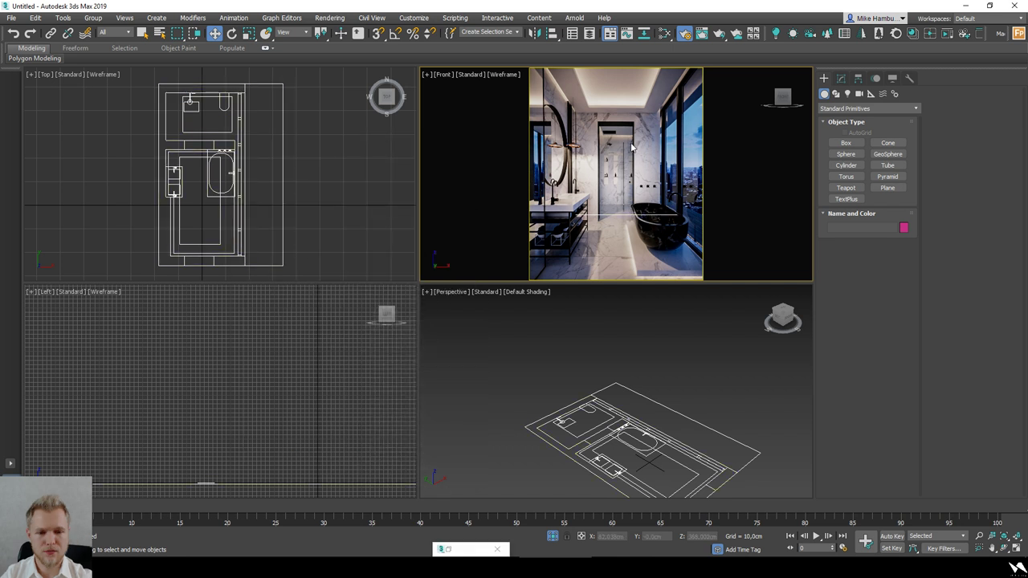
Step: Place a free camera at the shower doorway in the maximized Front view and undo the extra camera placement
key("alt+w")
left_click(909, 78)
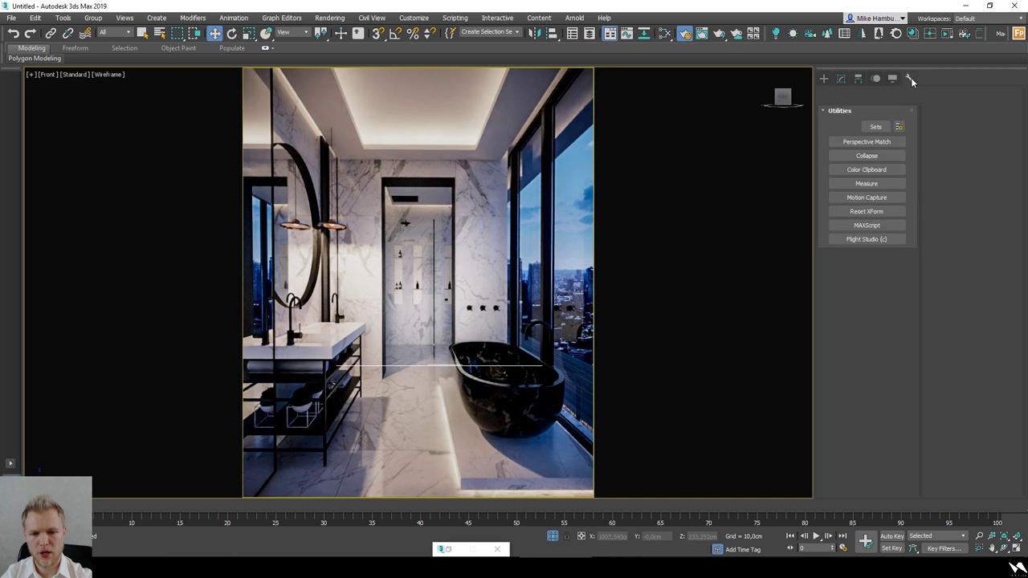
left_click(824, 78)
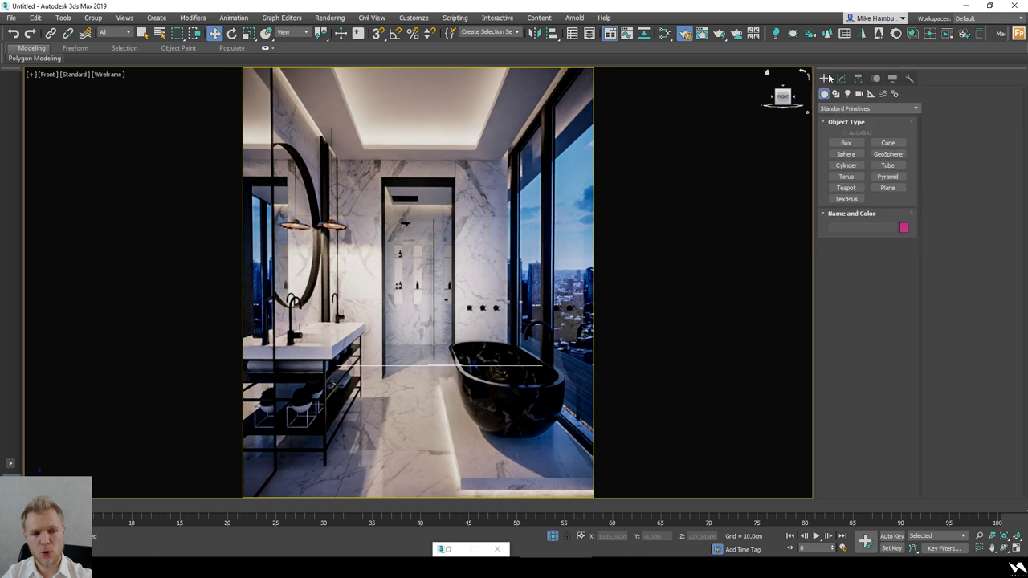
left_click(859, 93)
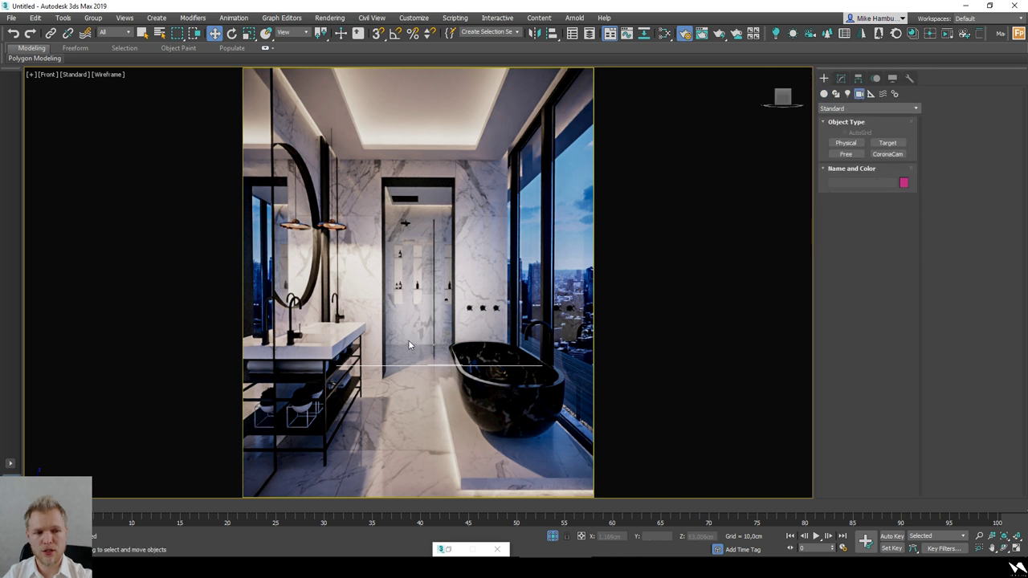
left_click(857, 154)
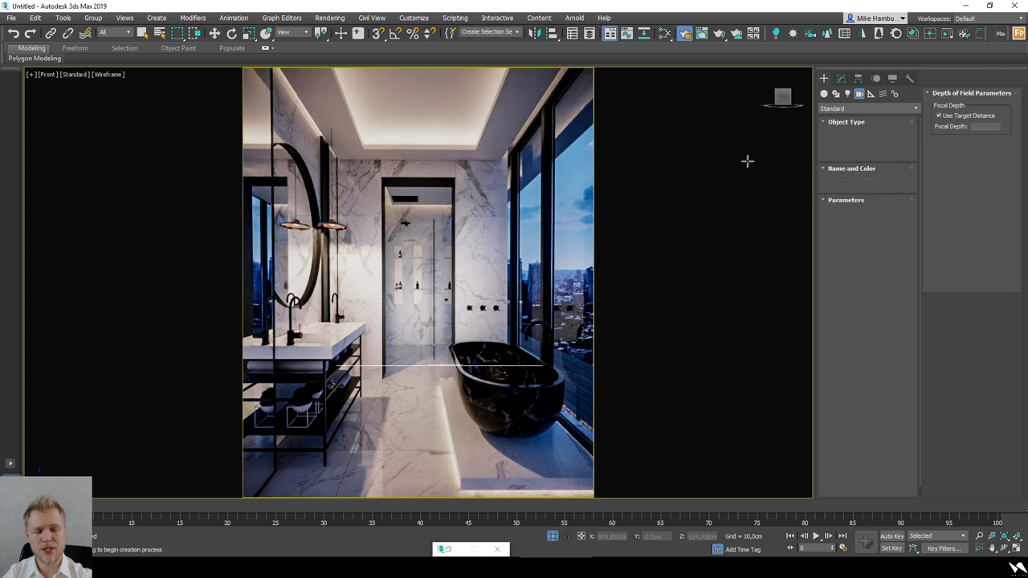
left_click(419, 254)
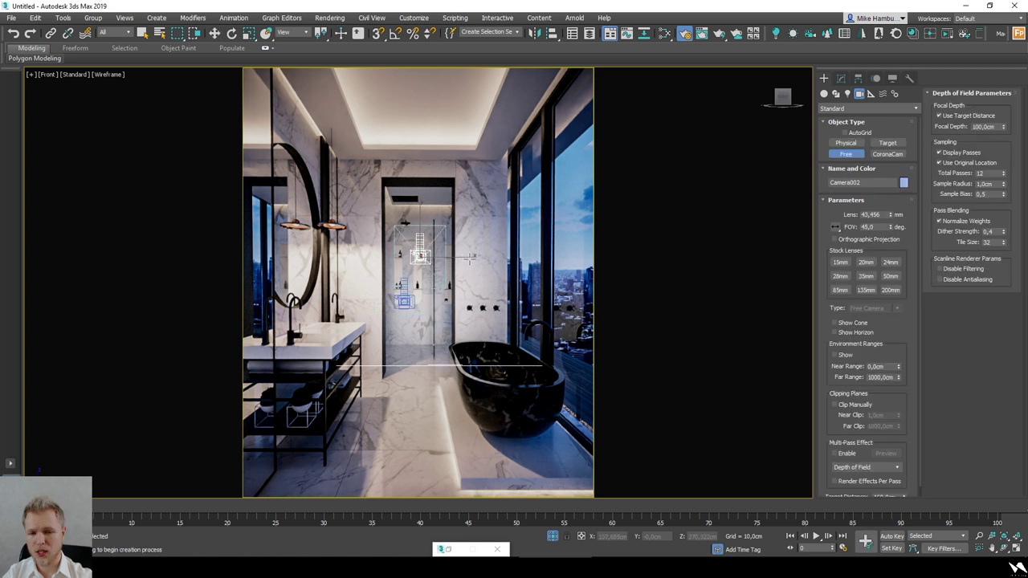
key("ctrl+z")
Step: Create a CoronaCam in the Front view beside the shower doorway and turn off its Targeted option
left_click(887, 153)
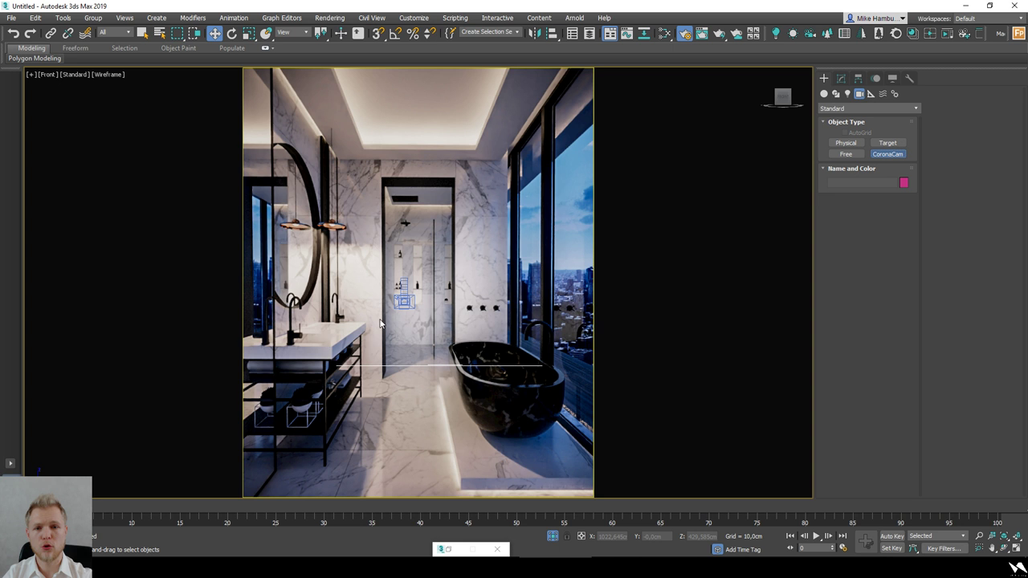
left_click_drag(426, 329, 463, 255)
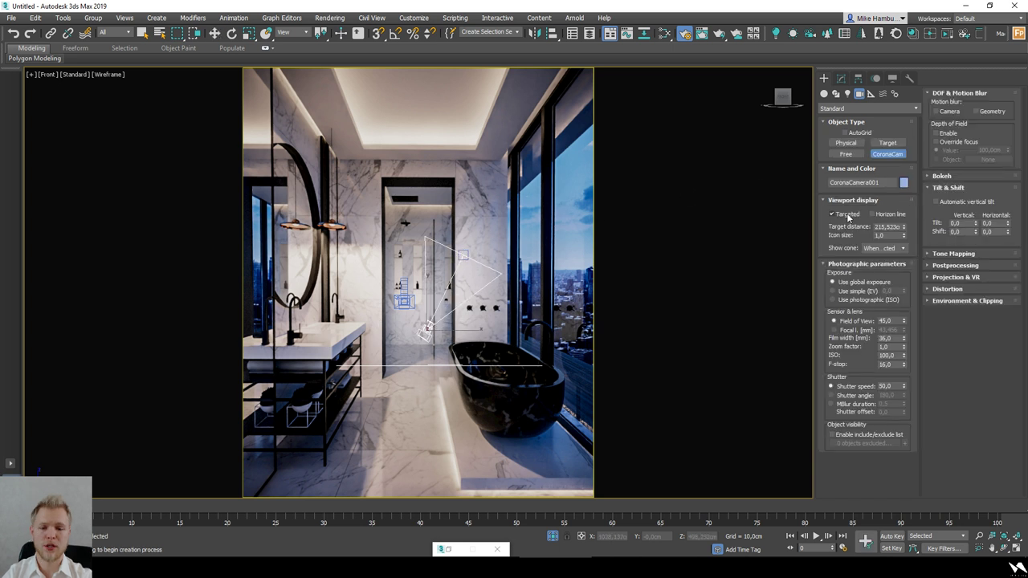
left_click(848, 217)
right_click(516, 248)
Step: Restore the four-viewport layout and level the Corona camera by setting its X rotation to -90, with angle snap on
key("e")
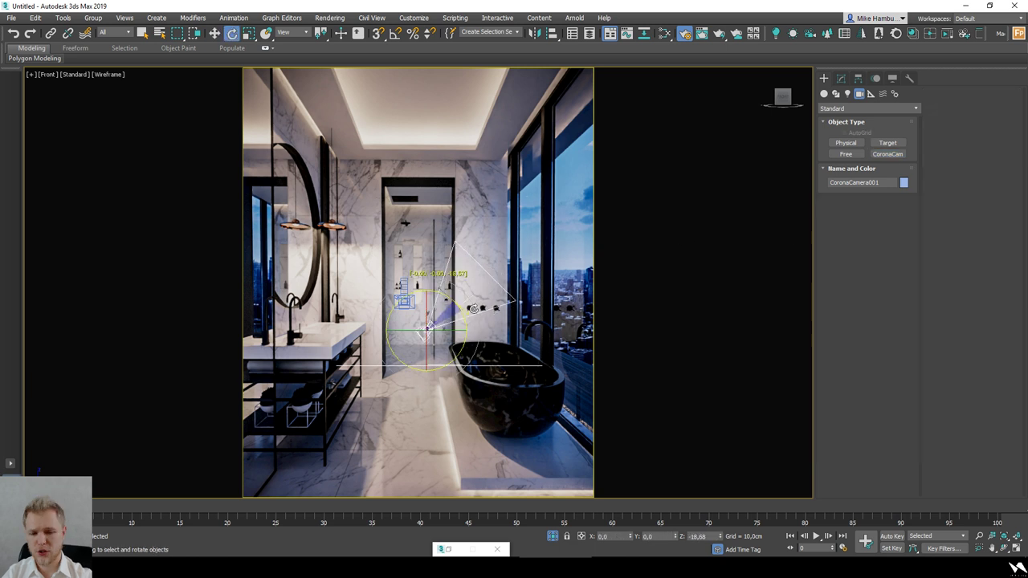
left_click(1017, 554)
key("w")
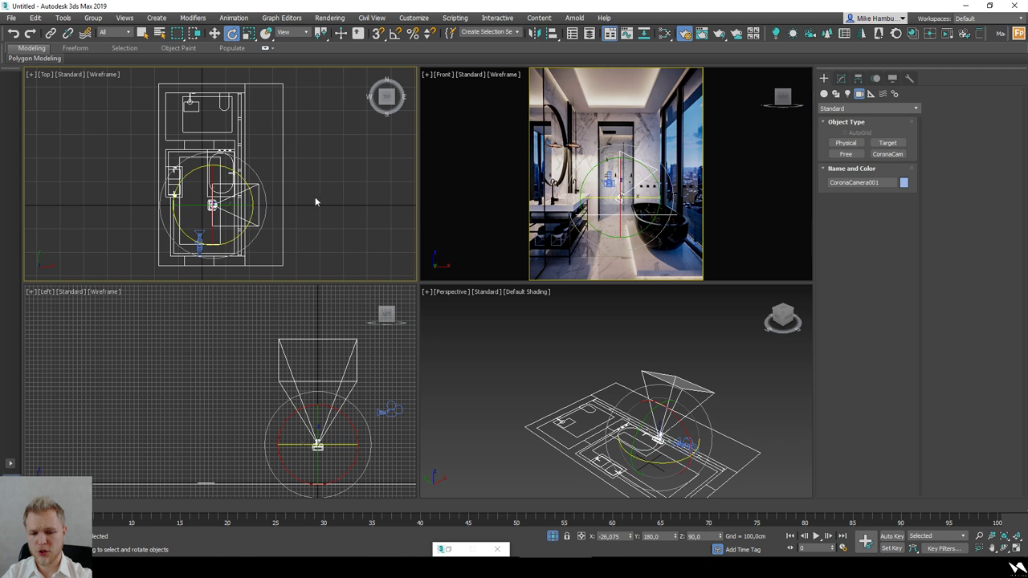
scroll(317, 200, "down", 3)
scroll(319, 198, "up", 4)
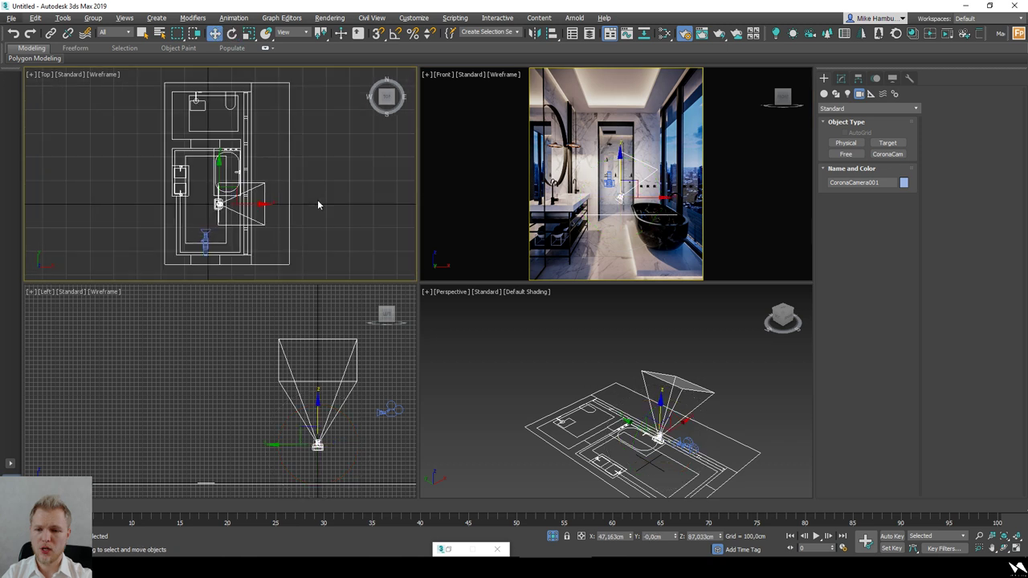
key("e")
left_click_drag(244, 205, 298, 212)
right_click(298, 212)
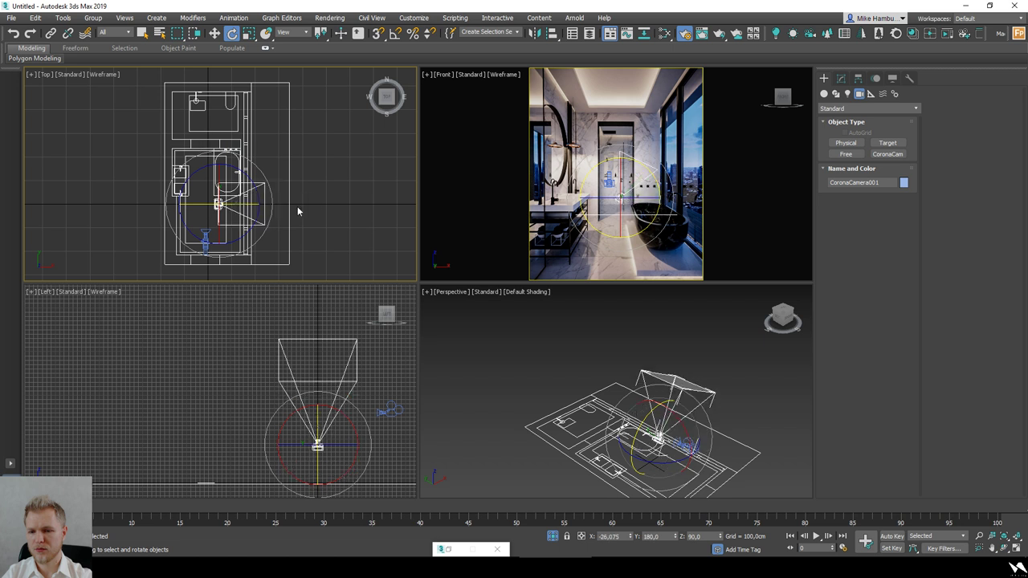
key("a")
double_click(607, 536)
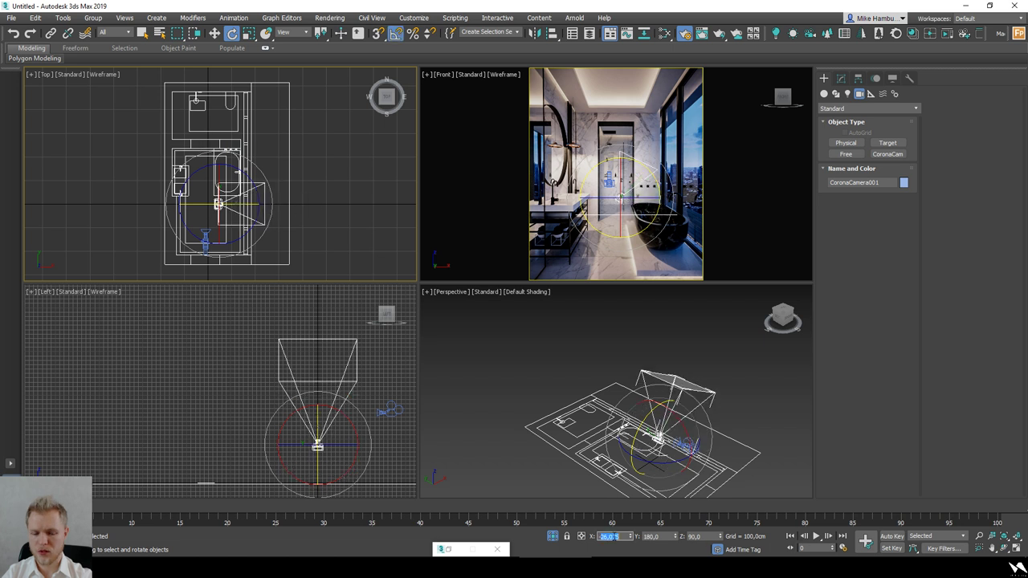
type("-90")
key("Return")
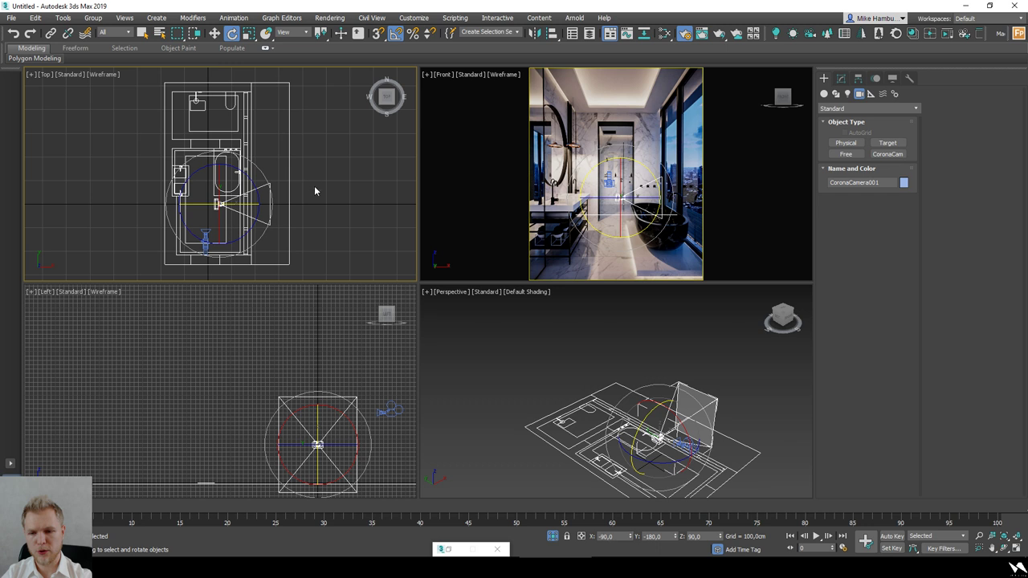
Step: In the Top view, rotate the Corona camera to face the shower room and move it near the bathroom's entrance wall
left_click_drag(253, 183, 237, 148)
left_click_drag(218, 206, 227, 243)
key("w")
Step: Switch the Front view to the Corona camera's view with Default Shading, and maximize it
left_click(663, 191)
key("c")
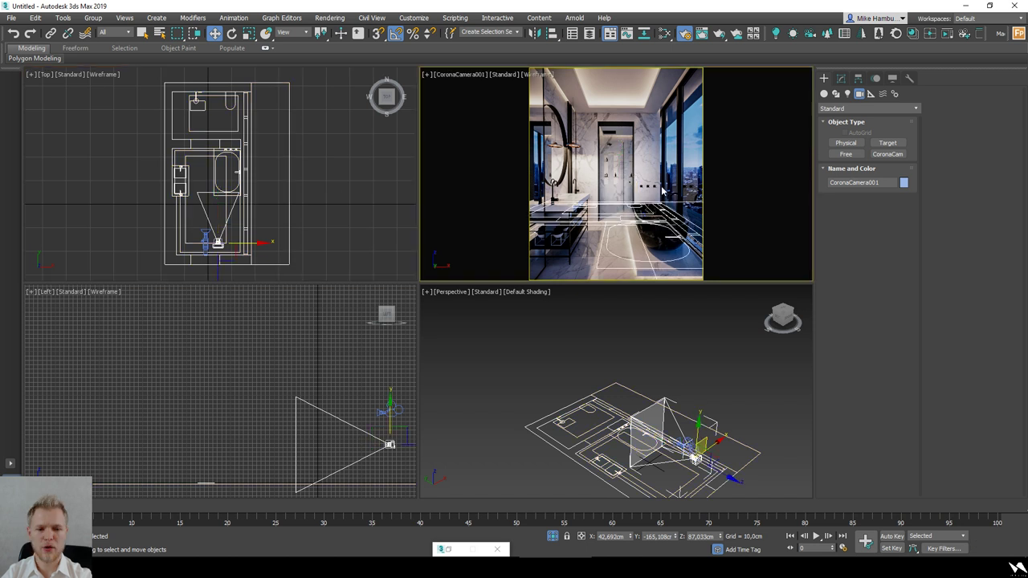
left_click(463, 74)
left_click(506, 276)
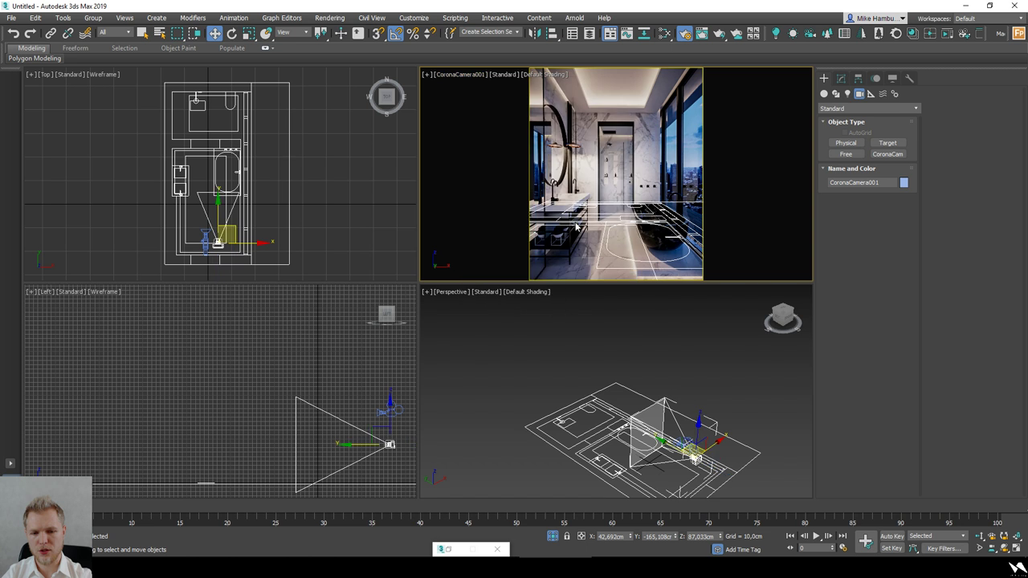
key("alt+w")
Step: Bring up the Corona camera's modifier settings, deselect it, and hide the floor plan shapes in the camera view
left_click(49, 74)
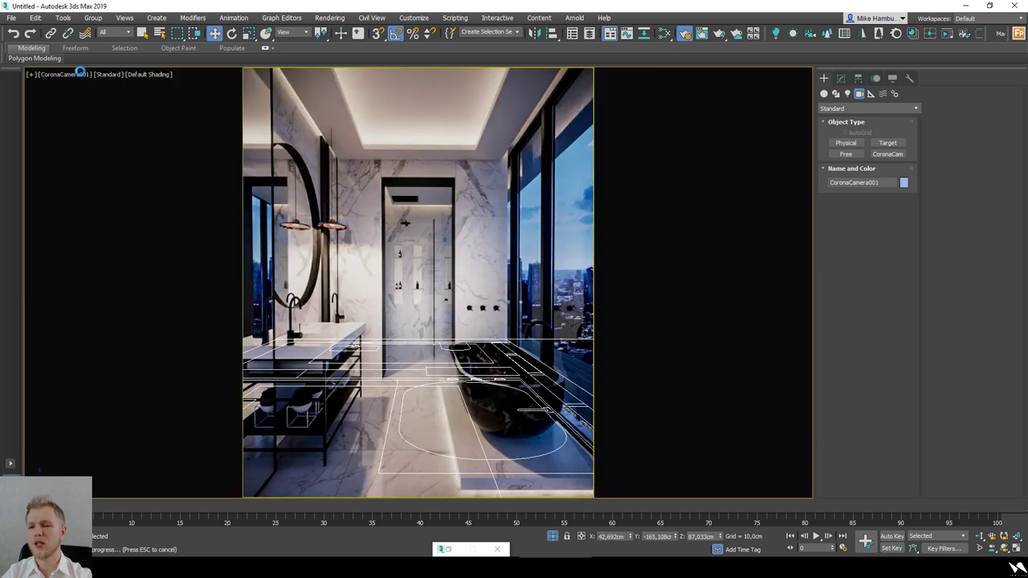
left_click(841, 78)
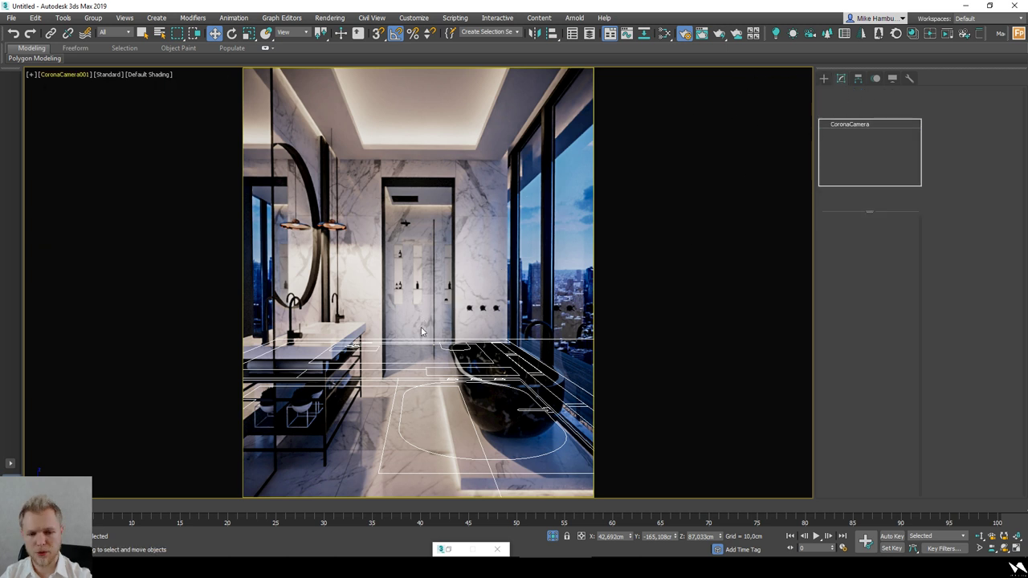
left_click(480, 278)
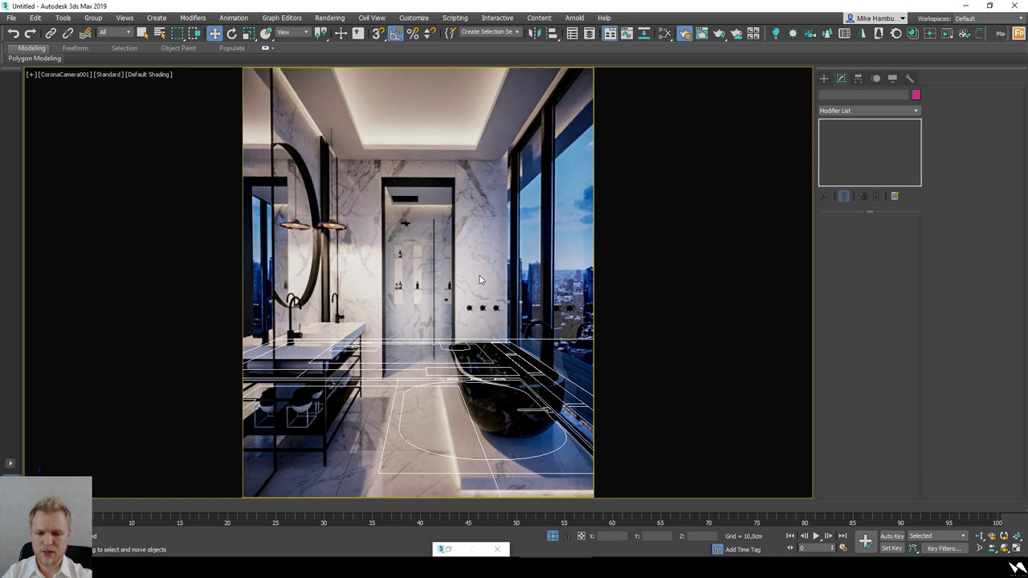
key("shift+s")
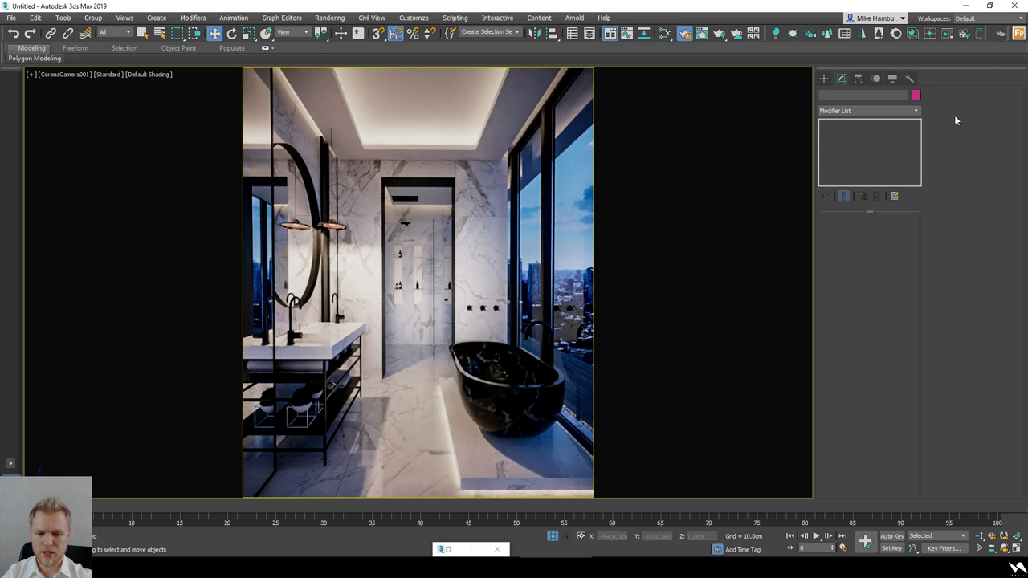
Step: Start the Perspective Match utility and show the XYZ vanishing lines over the background image
left_click(908, 78)
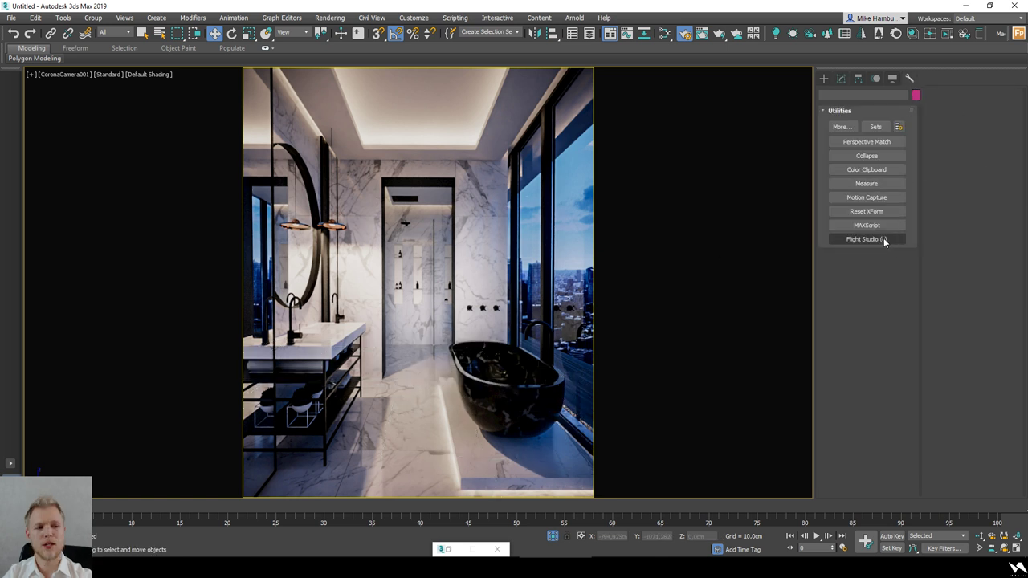
left_click(893, 142)
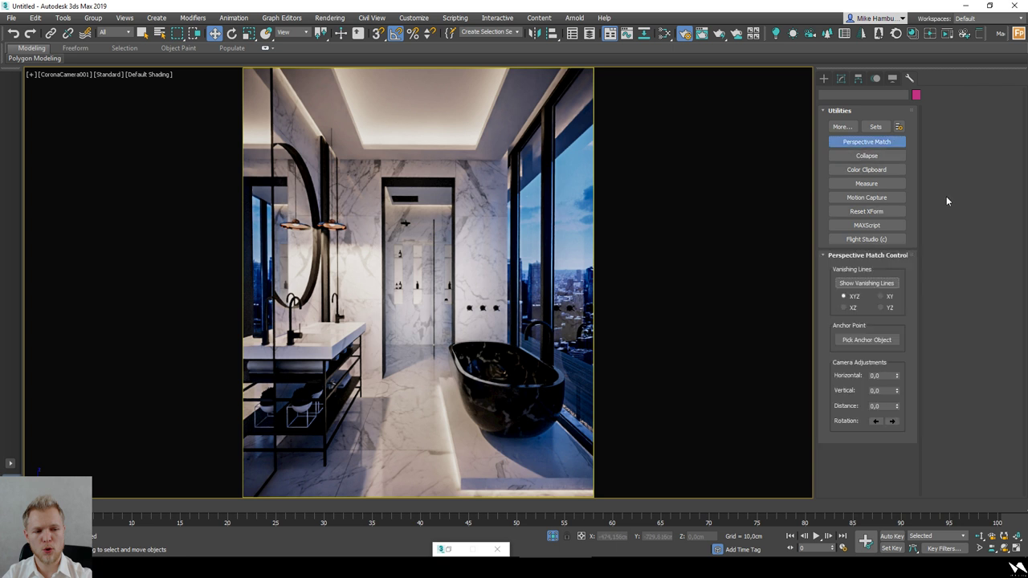
left_click(868, 283)
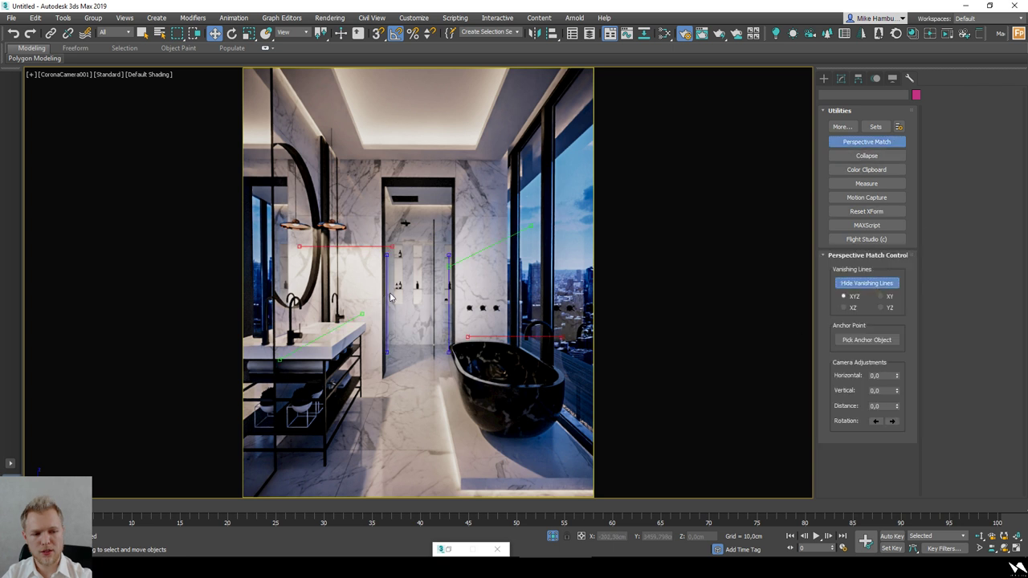
Step: Align the blue vanishing lines with the shower doorway, the green with the vanity and tub platform sides, and the red with their front edges
left_click_drag(387, 292, 388, 295)
left_click_drag(385, 287, 382, 287)
left_click_drag(449, 297, 446, 414)
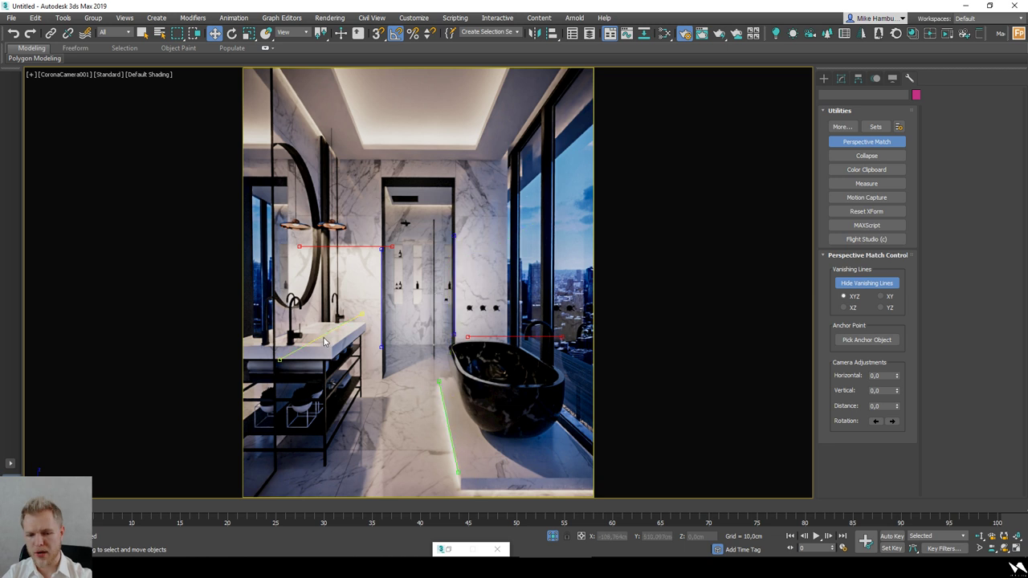
left_click_drag(337, 347, 343, 347)
left_click_drag(380, 313, 363, 326)
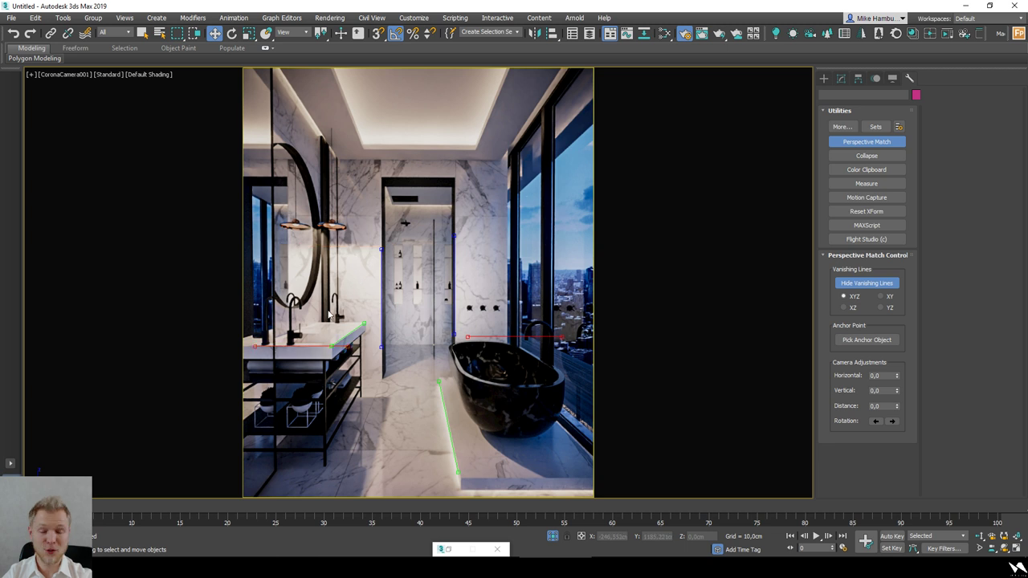
left_click_drag(497, 338, 506, 483)
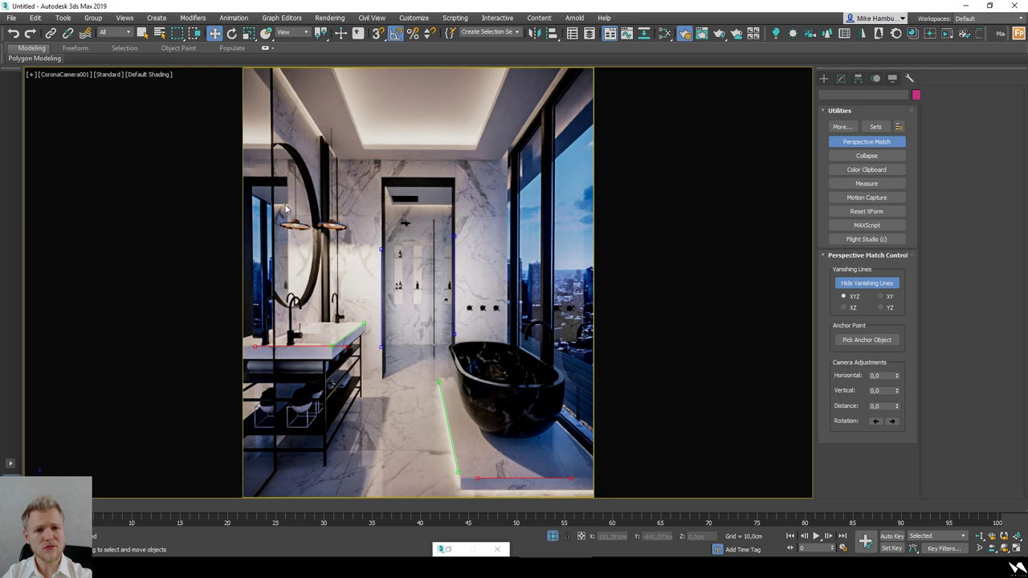
Step: Examine the floor plan and both camera positions from the Top view and from a tilted orthographic view
key("t")
key("z")
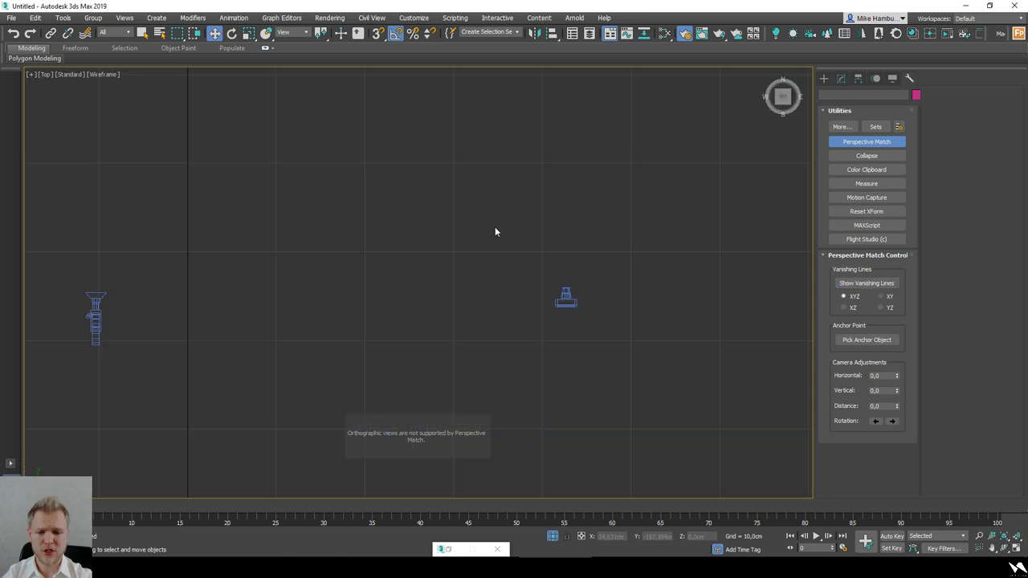
key("r")
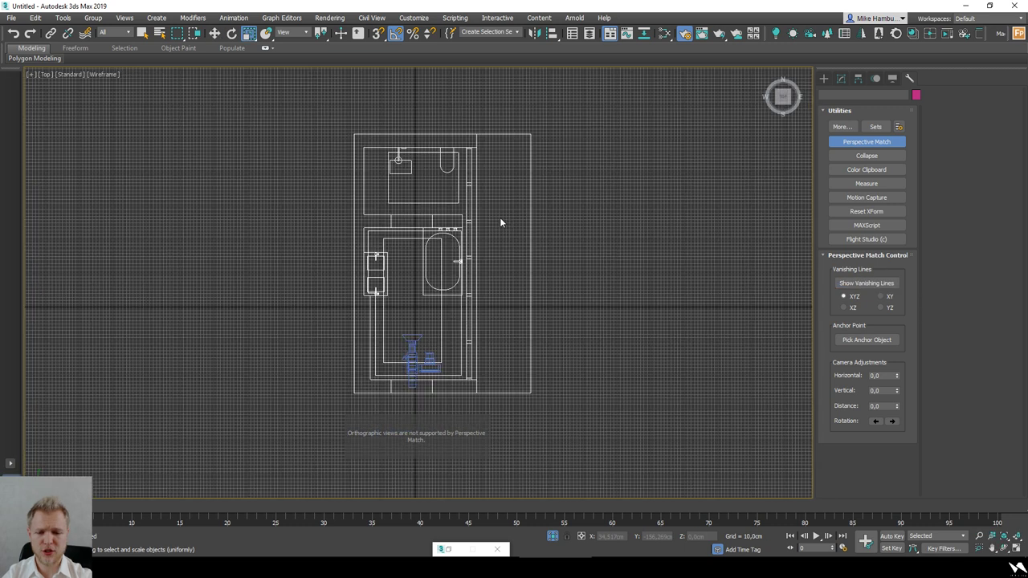
middle_click_drag(487, 297, 507, 295, "alt")
scroll(505, 252, "up", 3)
key("g")
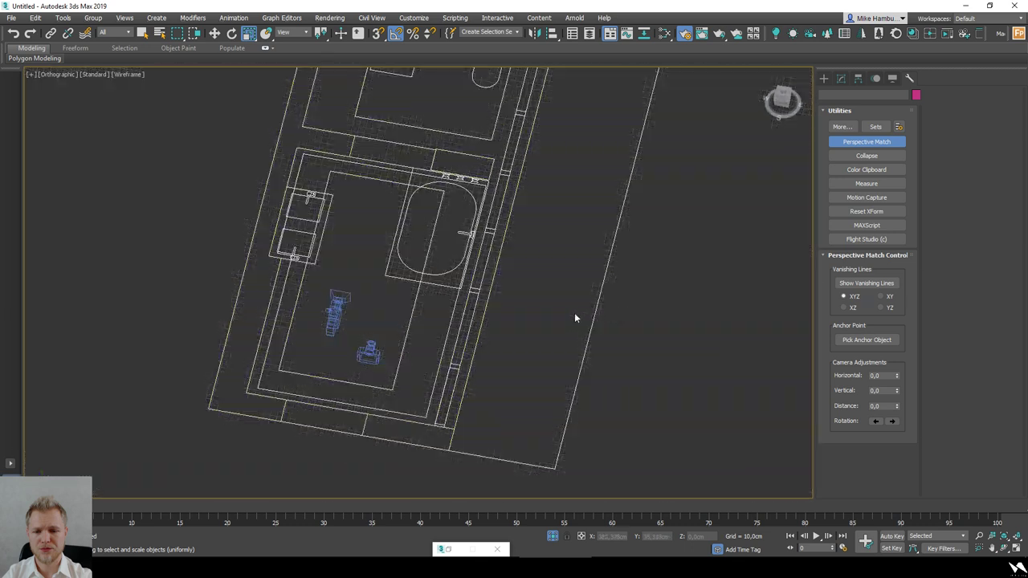
scroll(574, 312, "down", 3)
middle_click_drag(574, 312, 571, 332, "alt")
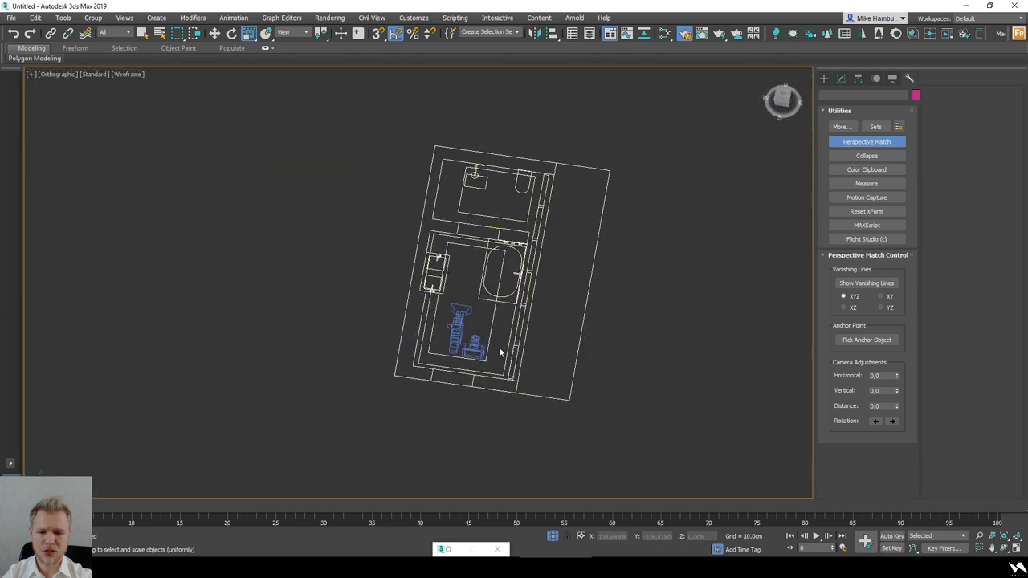
Step: Open the object creation options and return to the Top view with the whole floor plan framed
left_click(823, 78)
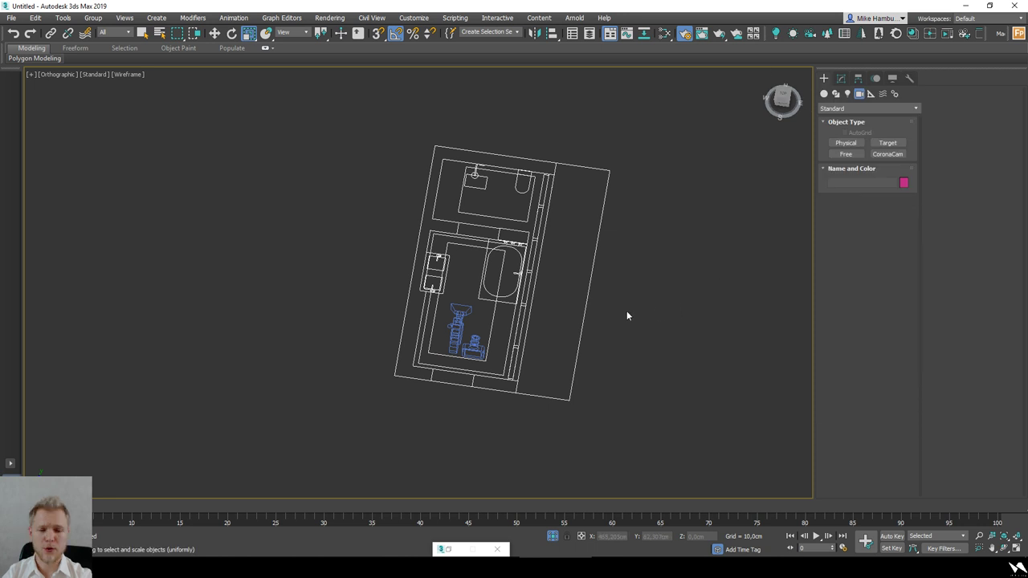
key("t")
scroll(402, 422, "up", 2)
middle_click_drag(402, 422, 481, 386)
scroll(481, 386, "down", 2)
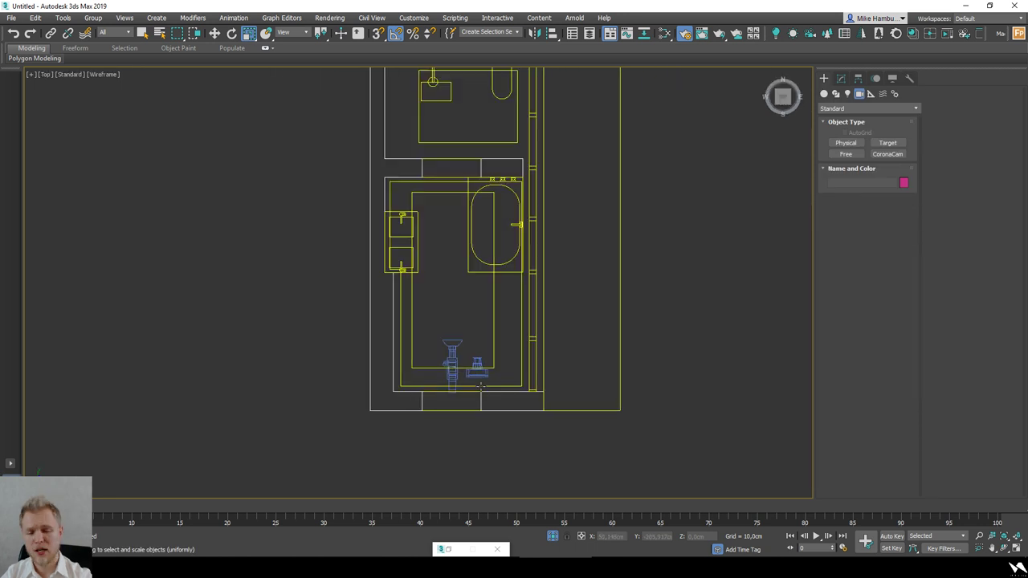
middle_click_drag(476, 315, 461, 358)
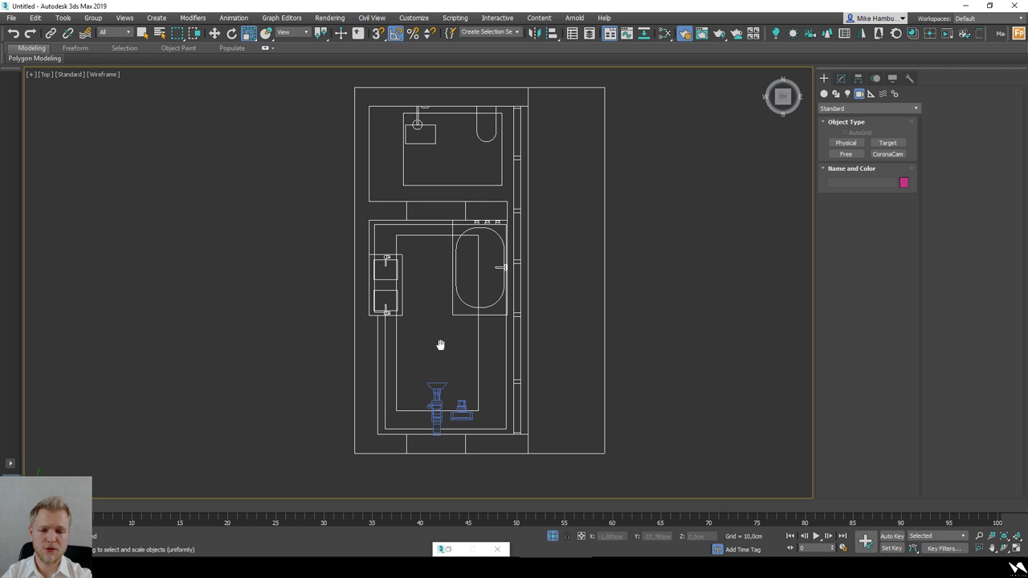
left_click(835, 93)
left_click(845, 143)
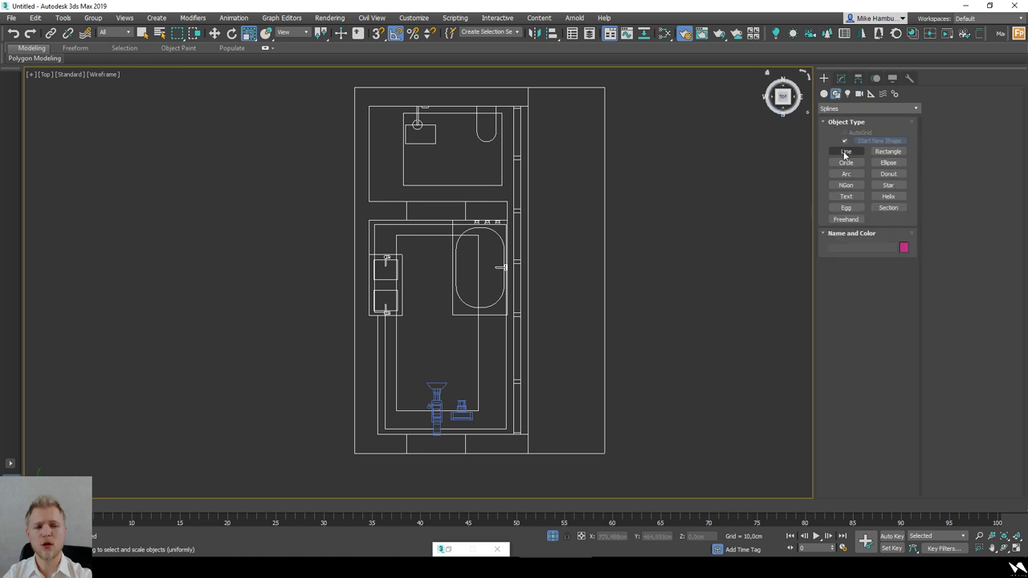
scroll(418, 450, "up", 6)
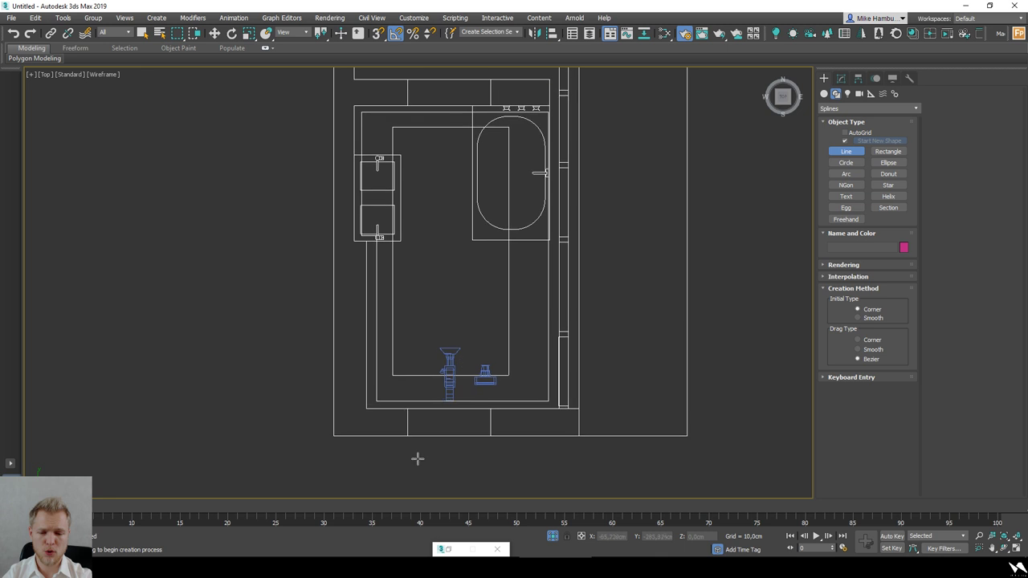
scroll(414, 468, "up", 2)
scroll(393, 384, "down", 2)
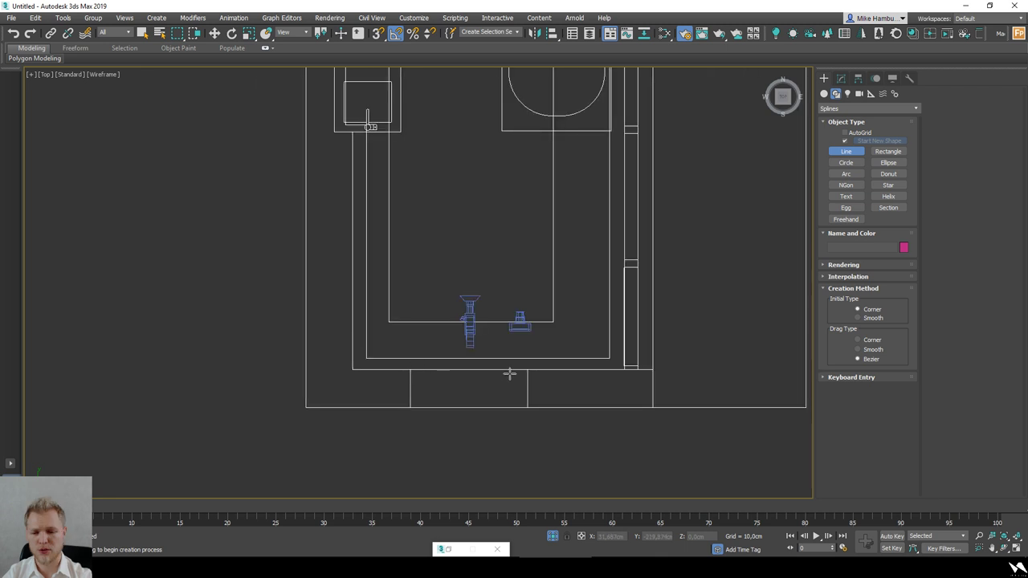
right_click(509, 374)
scroll(528, 362, "down", 4)
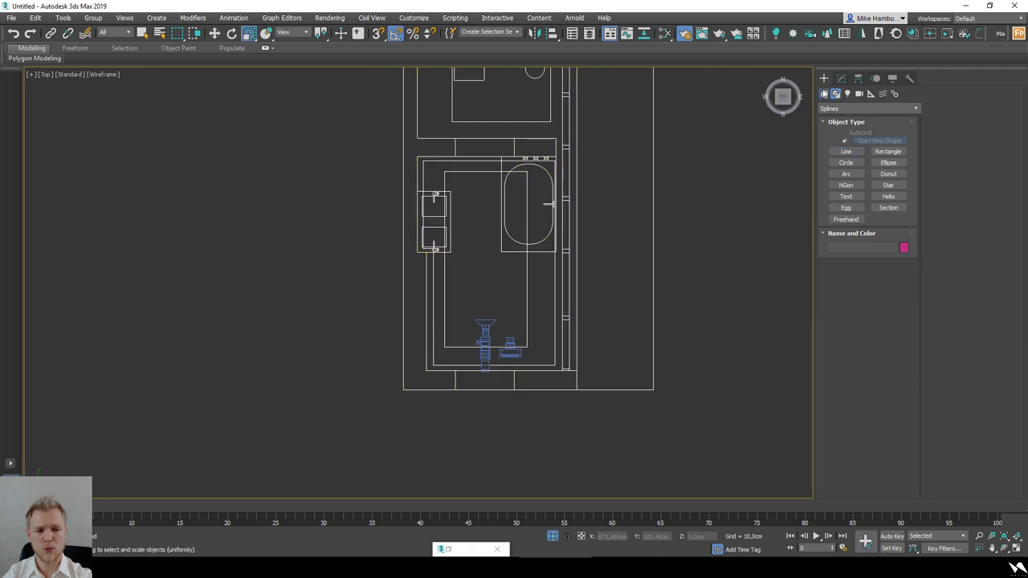
left_click(824, 94)
scroll(579, 346, "up", 2)
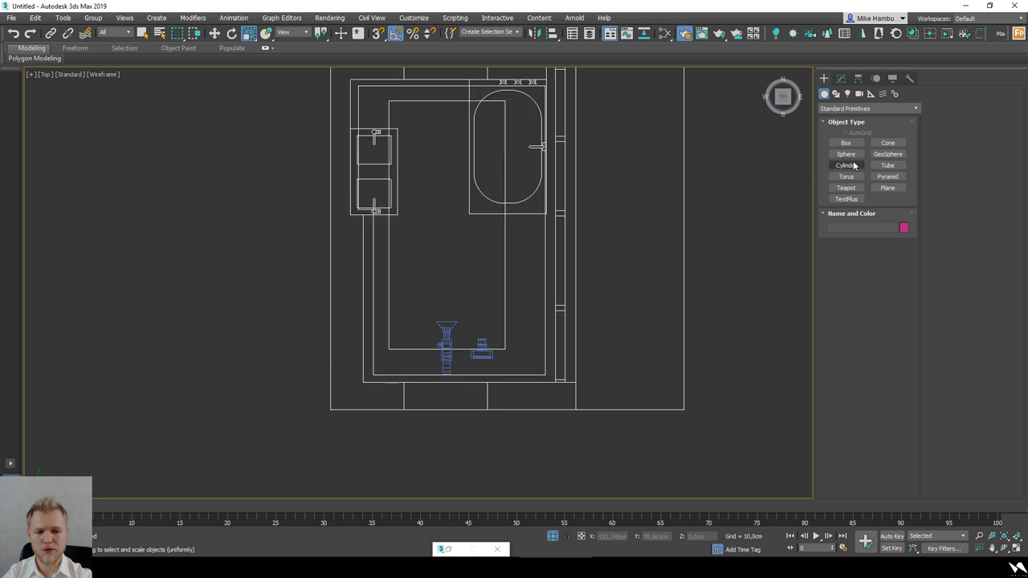
left_click(886, 187)
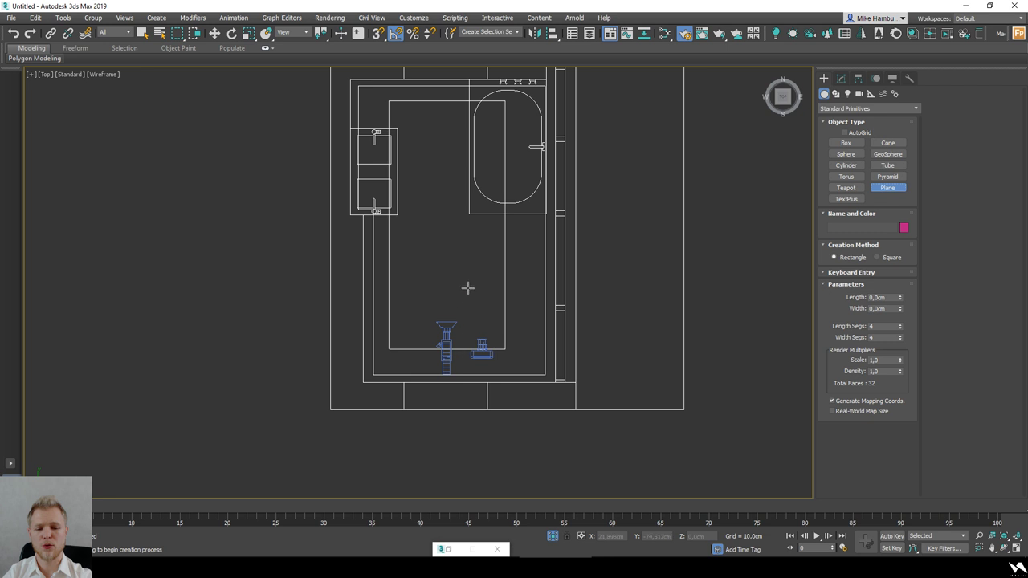
Step: With 3D snapping on, start a Line at the lower outer wall corner and trace the lower wall's inner side past the doorway to its west corner
left_click(836, 95)
left_click(846, 151)
scroll(524, 431, "up", 2)
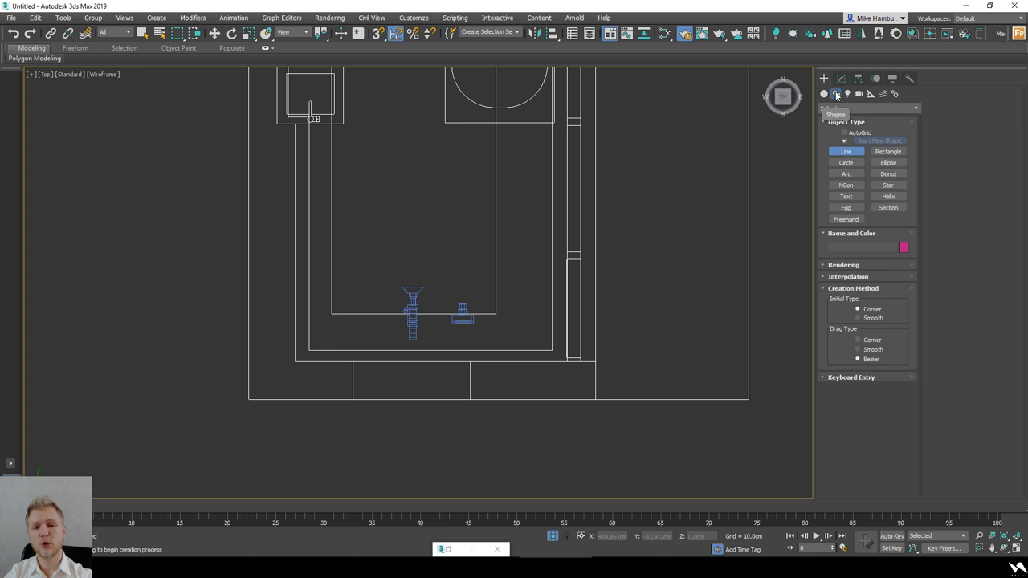
key("s")
scroll(567, 407, "up", 2)
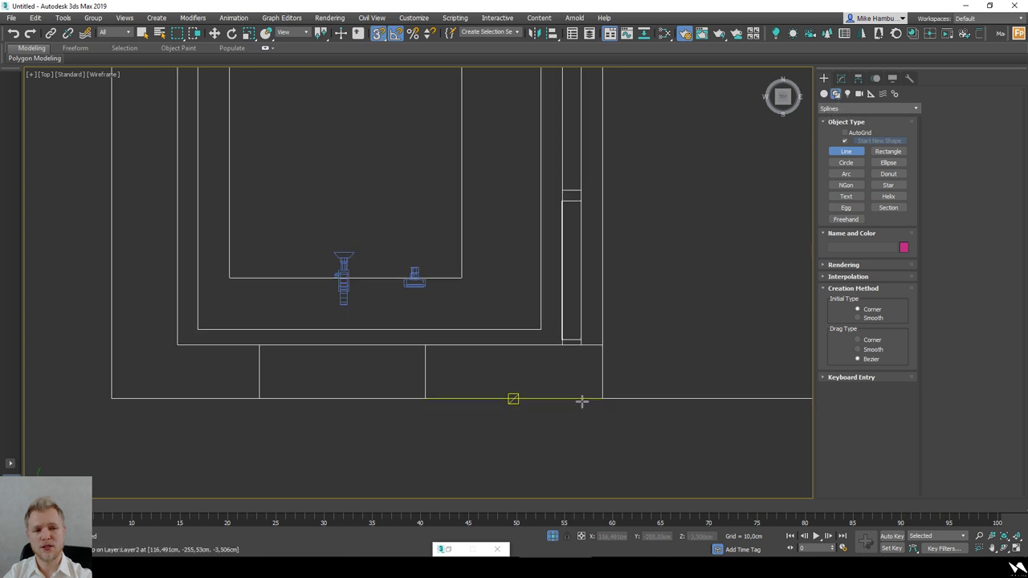
left_click(602, 397)
left_click(602, 344)
left_click(425, 344)
scroll(362, 369, "down", 2)
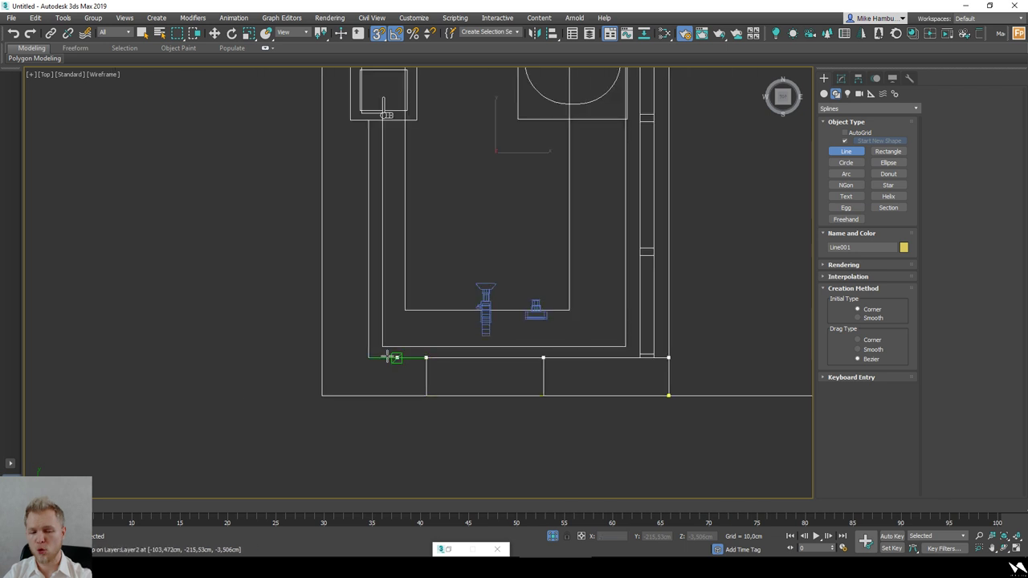
left_click(368, 358)
Step: Continue the line up the west wall around the vanity recess and along the bathroom side of the partition to its east end
middle_click_drag(367, 213, 381, 356)
left_click(383, 262)
left_click(363, 263)
middle_click_drag(386, 133, 403, 330)
left_click(381, 269)
left_click(457, 269)
left_click(575, 269)
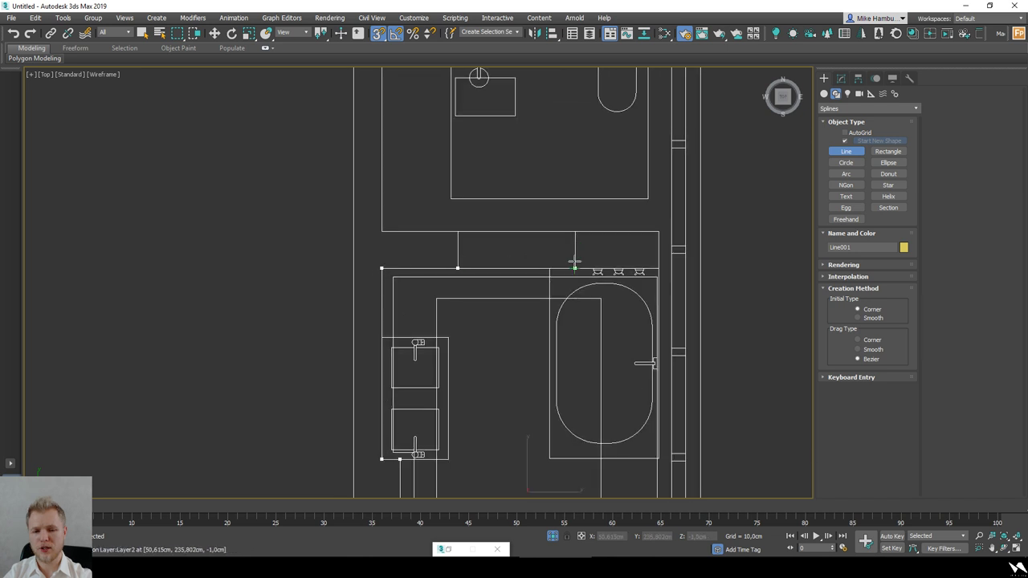
left_click(654, 261)
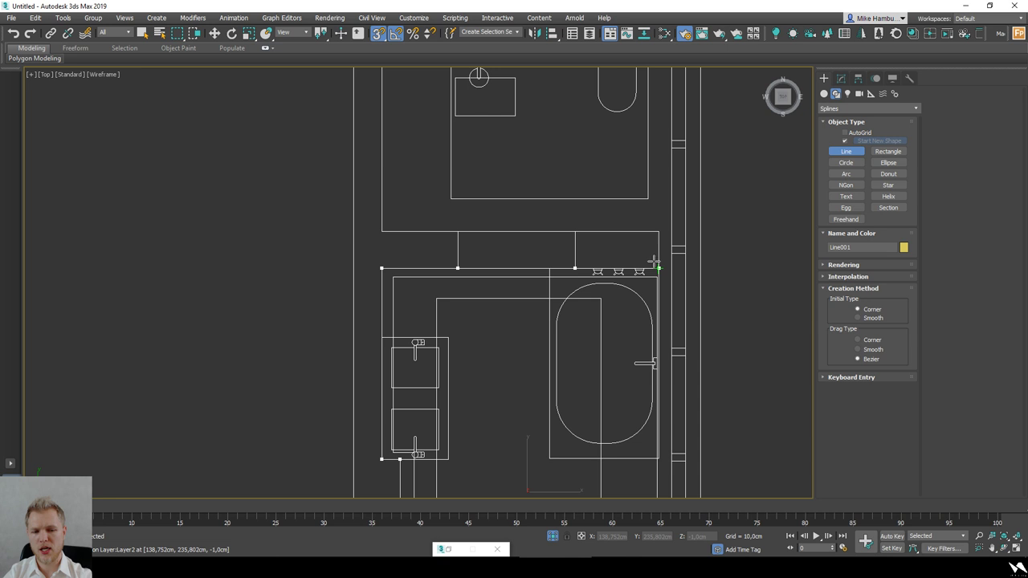
Step: Trace the line back along the partition's other side and around the upper room's inner walls to the outer north wall corners
left_click(659, 232)
left_click(575, 232)
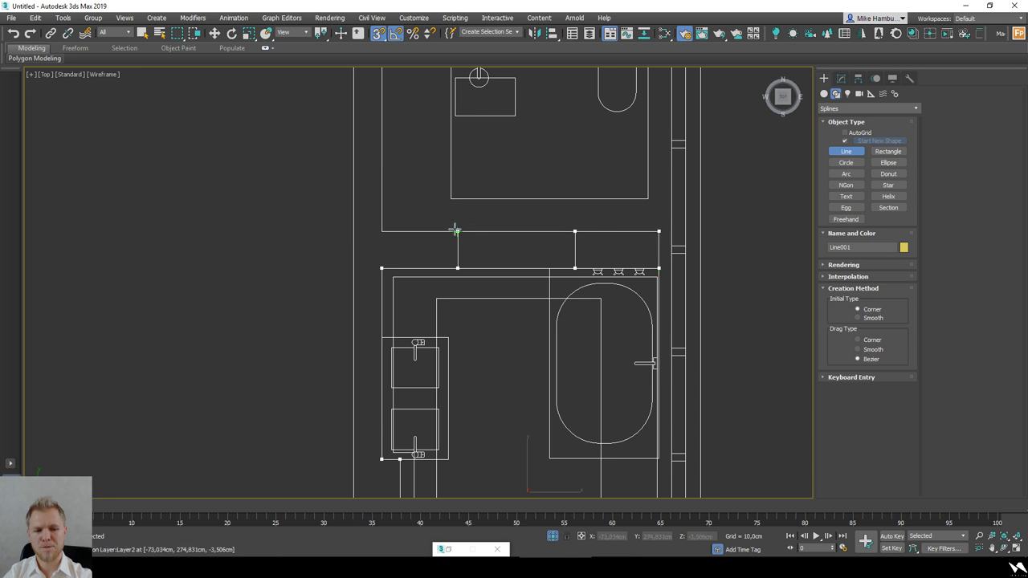
middle_click_drag(411, 165, 411, 317)
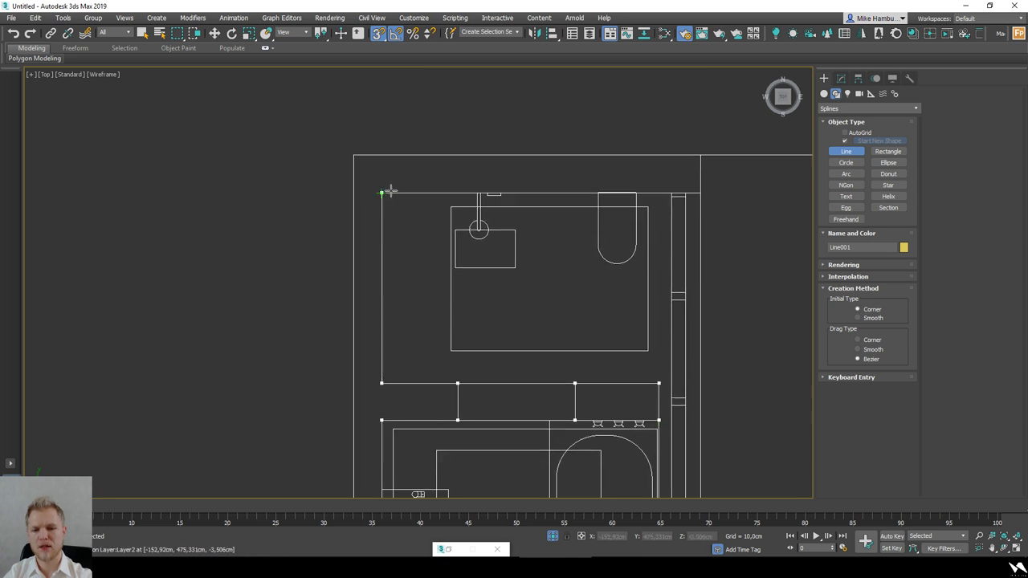
left_click(389, 191)
scroll(562, 166, "down", 2)
left_click(700, 192)
left_click(657, 157)
left_click(414, 157)
Step: Bring the line down the outer west wall and along the outer south edge to its start point, closing the spline
scroll(373, 200, "down", 4)
scroll(385, 319, "up", 4)
left_click(373, 326)
left_click(448, 326)
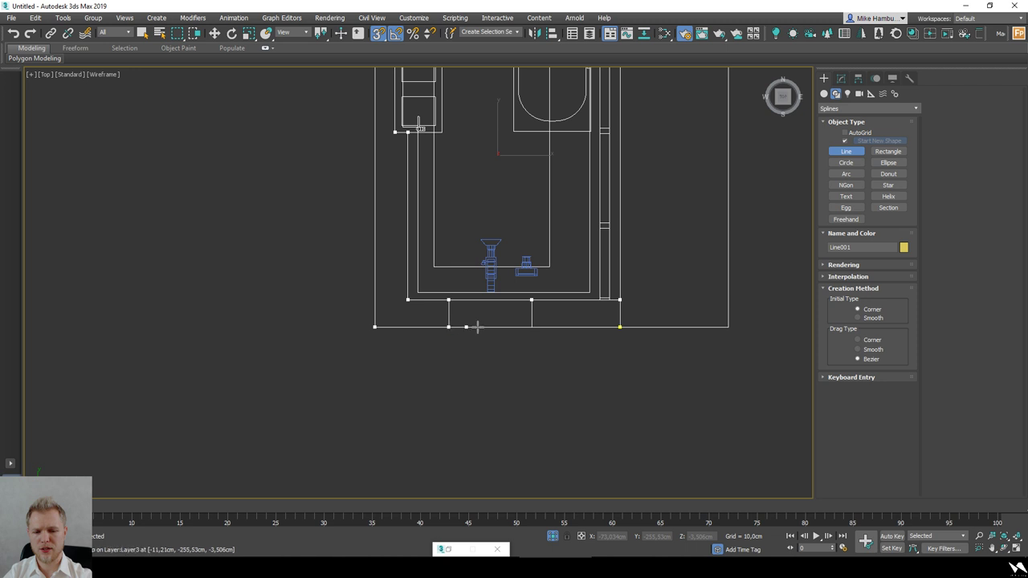
left_click(619, 326)
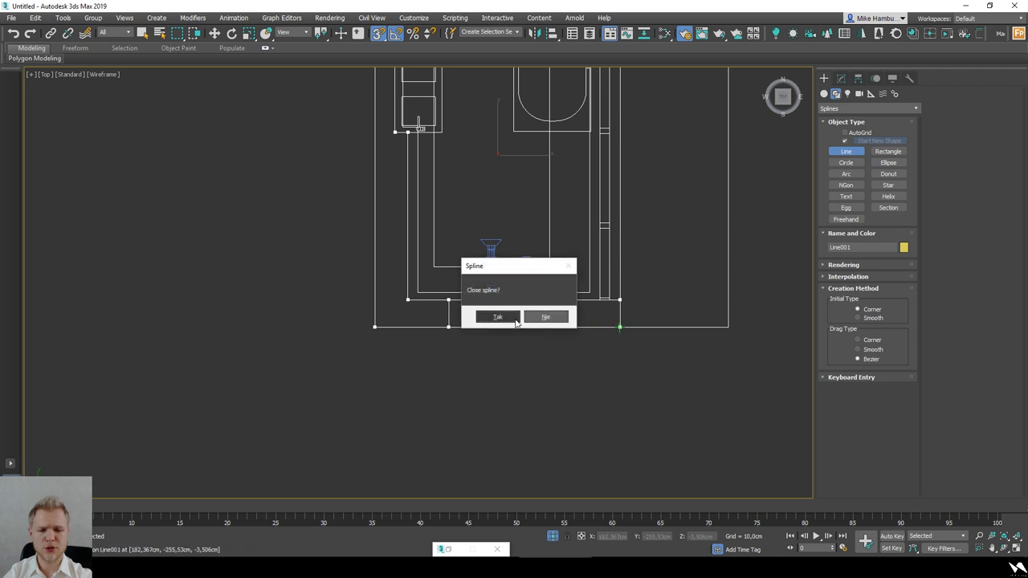
left_click(504, 318)
Step: Turn snapping off and add an Extrude modifier to the wall outline with an amount of 202 cm
middle_click_drag(505, 318, 436, 369, "alt")
scroll(481, 252, "down", 3)
key("s")
right_click(481, 252)
left_click(841, 79)
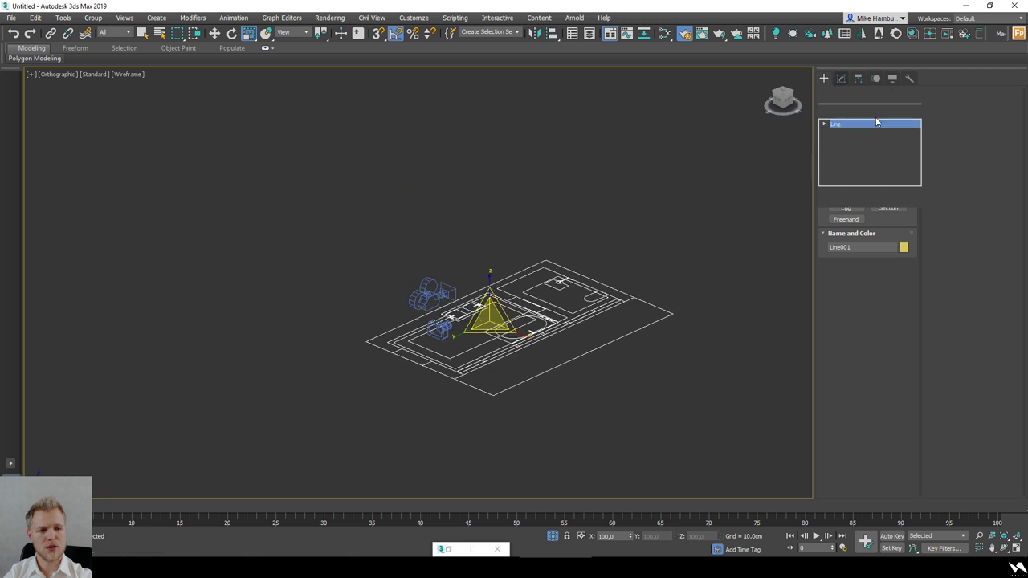
left_click(870, 110)
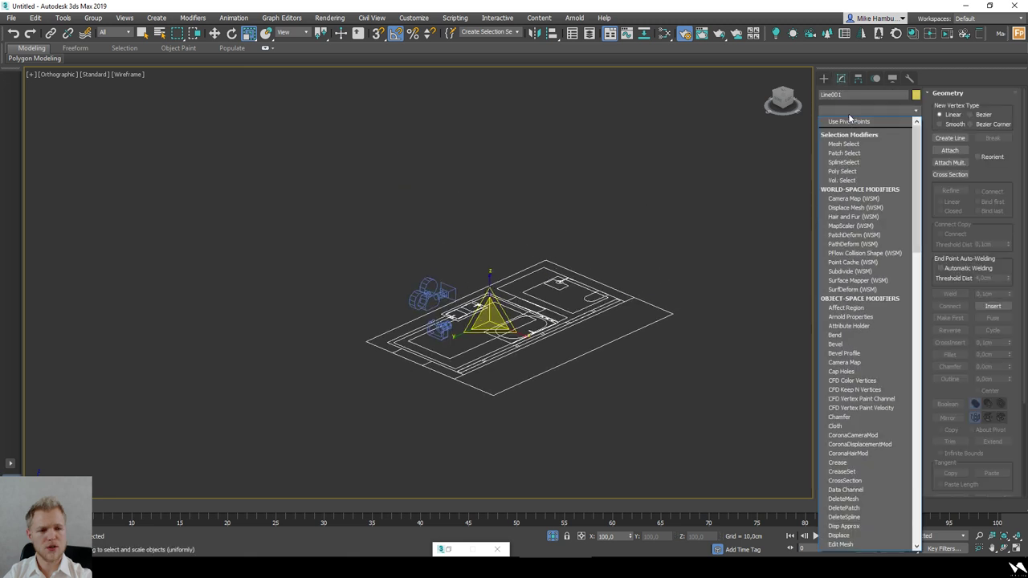
type("ex")
key("Return")
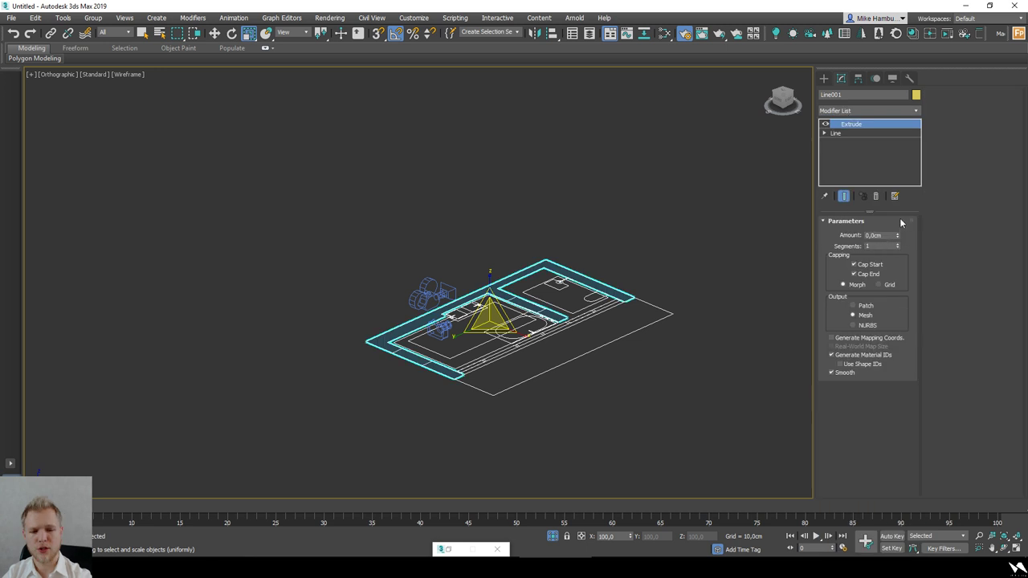
left_click_drag(897, 234, 900, 49)
left_click_drag(897, 237, 896, 230)
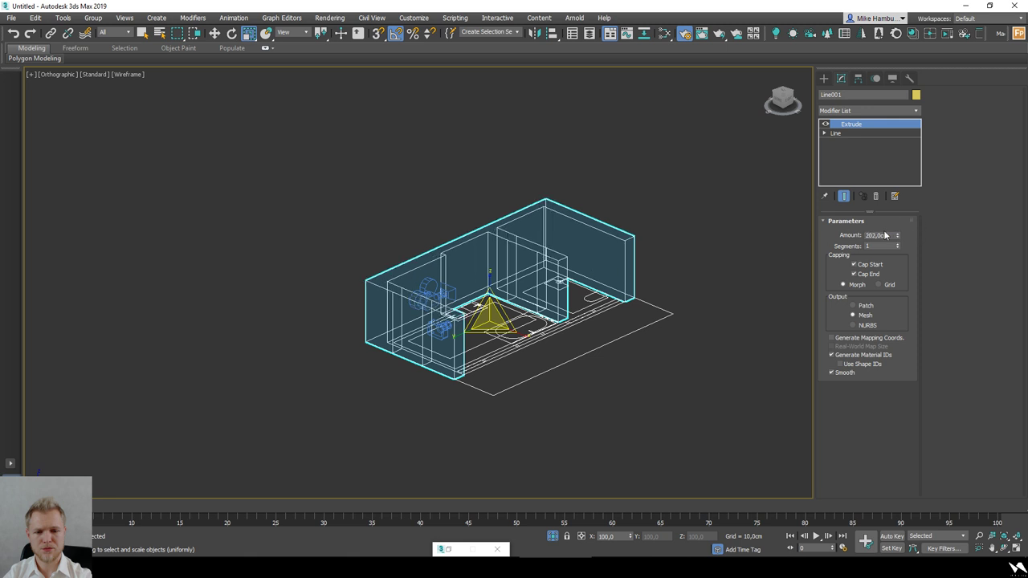
Step: Look through Camera001 at full viewport size and raise the wall extrusion to 392.5 cm to suit the background image
left_click(1016, 549)
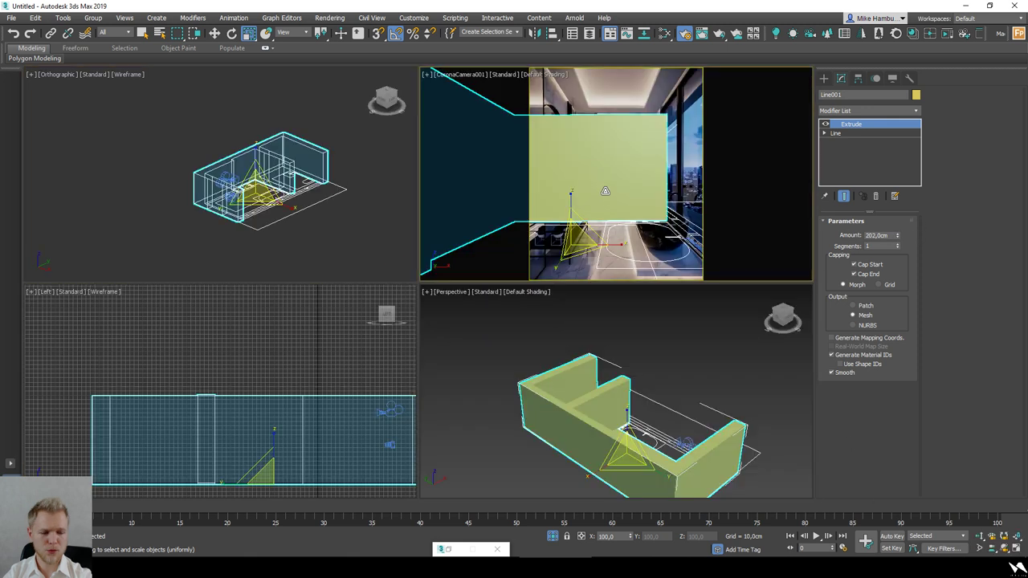
key("alt+w")
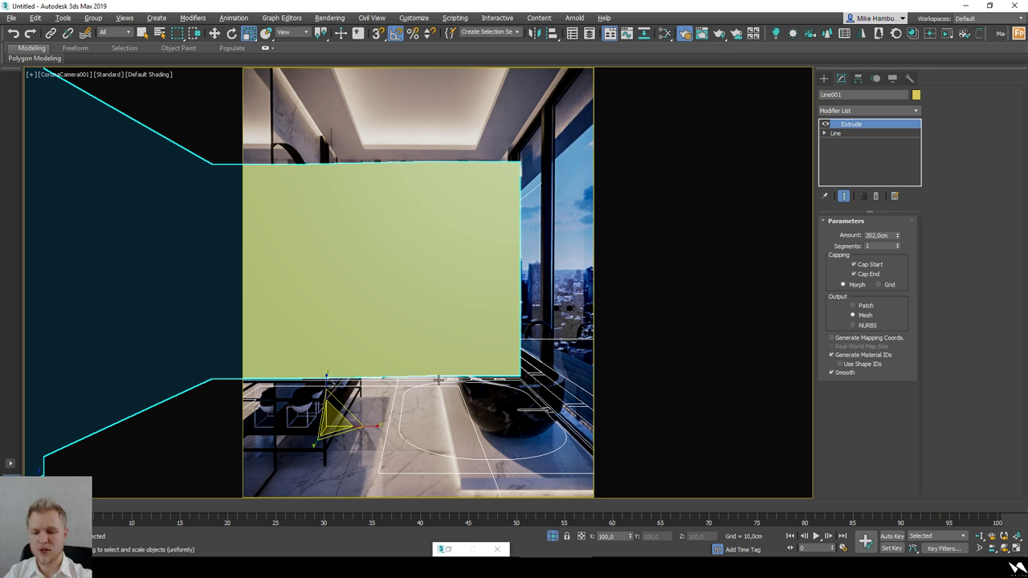
key("c")
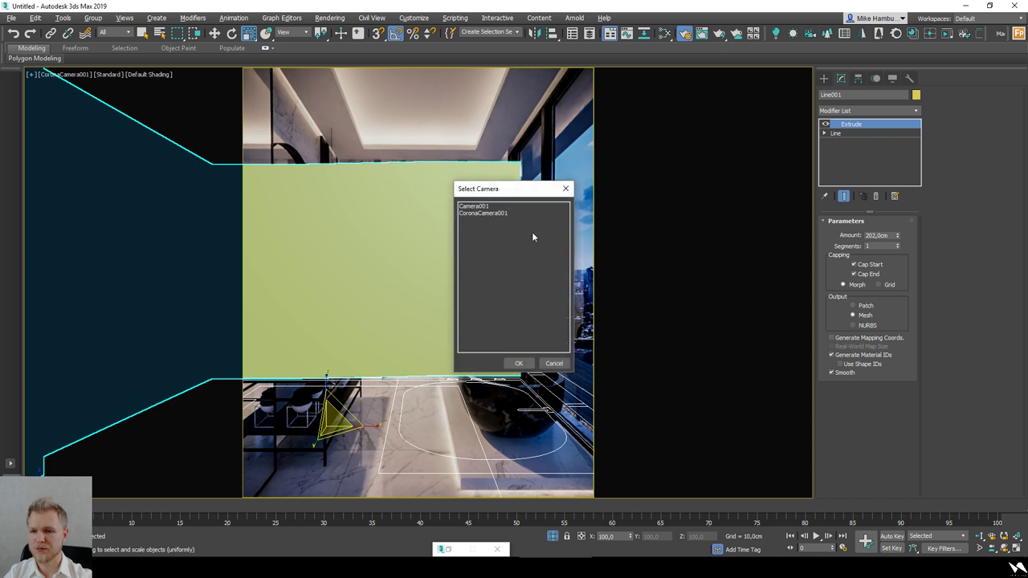
double_click(493, 208)
left_click_drag(897, 235, 896, 40)
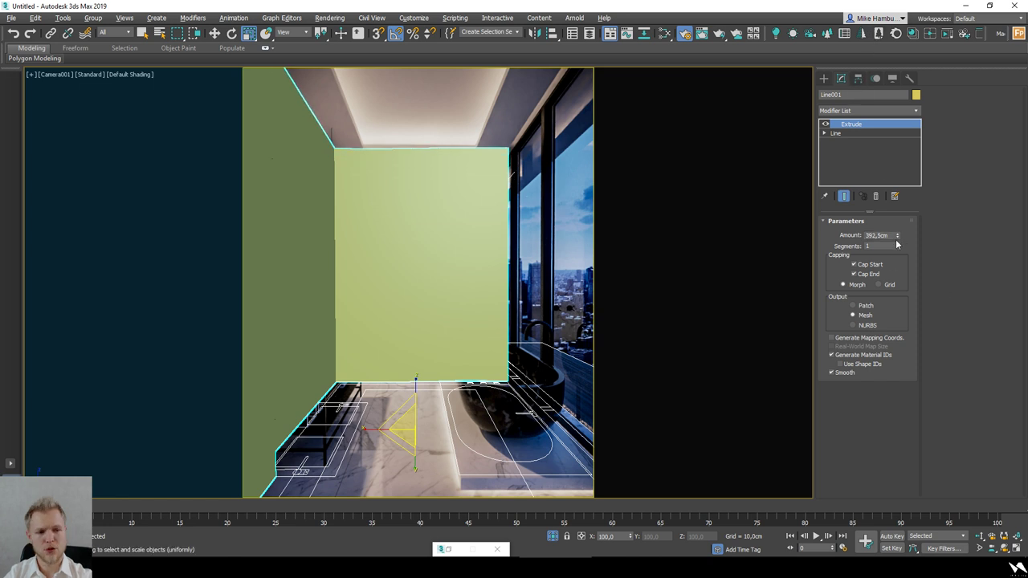
Step: Convert the extruded walls to Editable Poly in a shaded orthographic view and display them in wireframe
key("t")
scroll(490, 313, "down", 6)
key("F3")
mouse_move(490, 313)
middle_mouse_down("alt")
mouse_move(457, 284)
mouse_move(483, 291)
middle_mouse_up("alt")
scroll(483, 291, "up", 2)
right_click(482, 290)
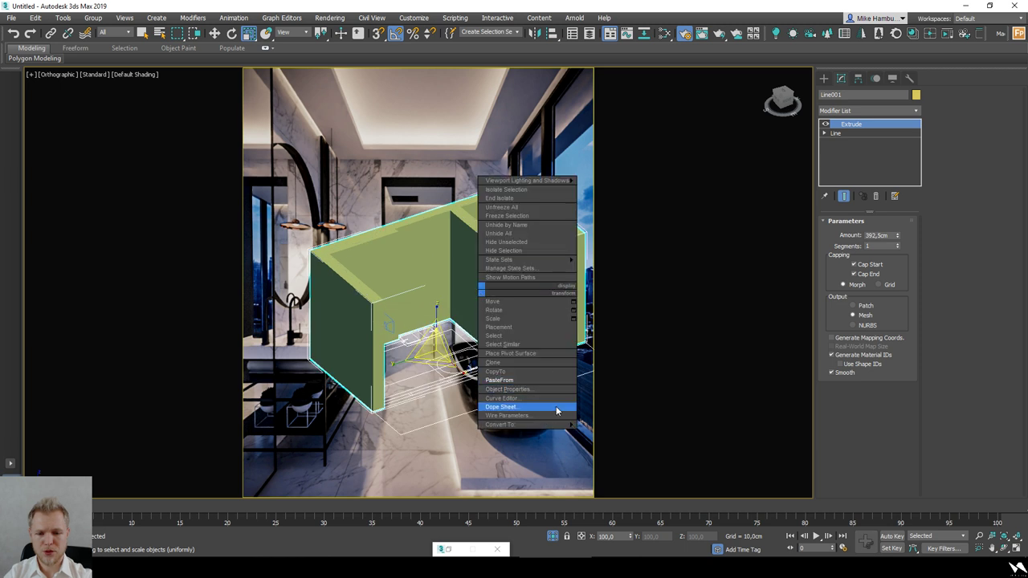
mouse_move(566, 424)
left_click(608, 433)
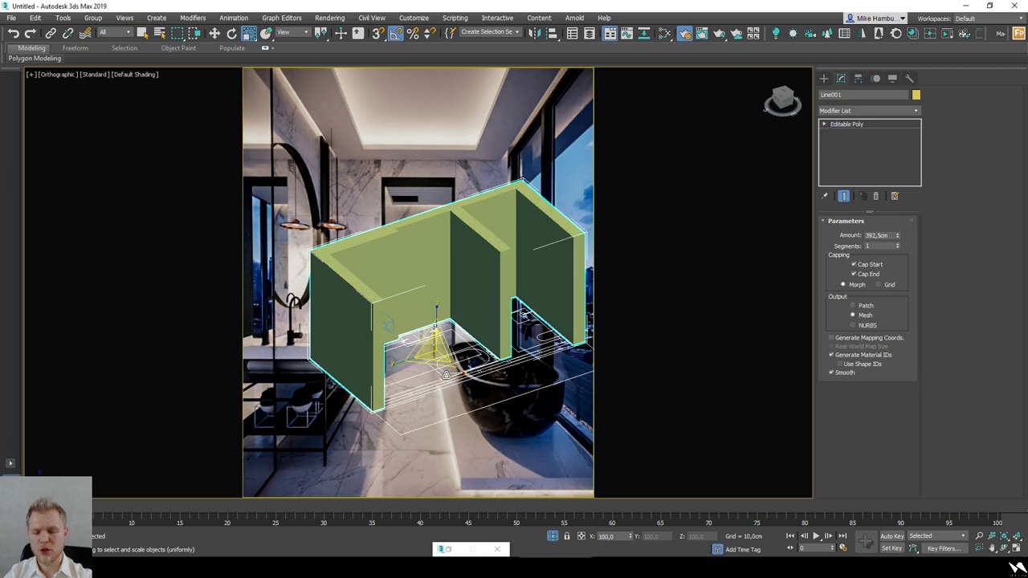
key("F3")
middle_click_drag(445, 375, 501, 314, "alt")
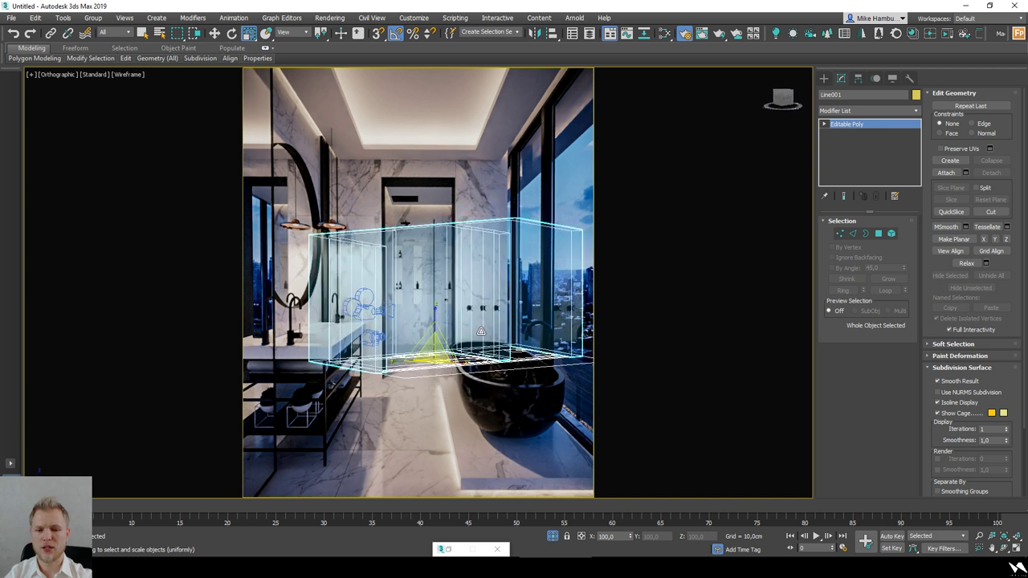
Step: Enter the walls' edge level and convert the object to Editable Poly again
key("2")
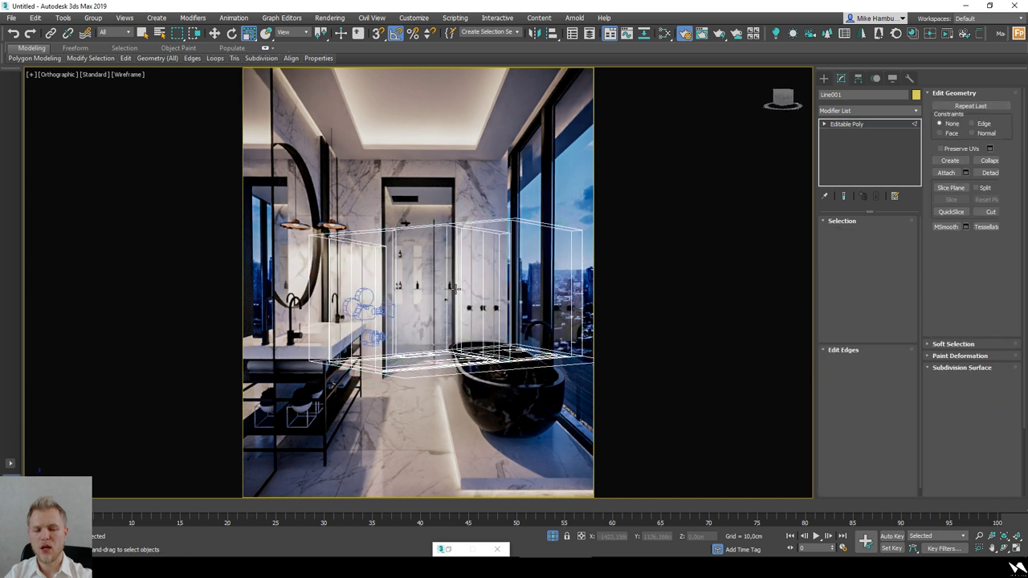
mouse_move(529, 287)
middle_mouse_down("alt")
mouse_move(512, 285)
mouse_move(535, 283)
middle_mouse_up("alt")
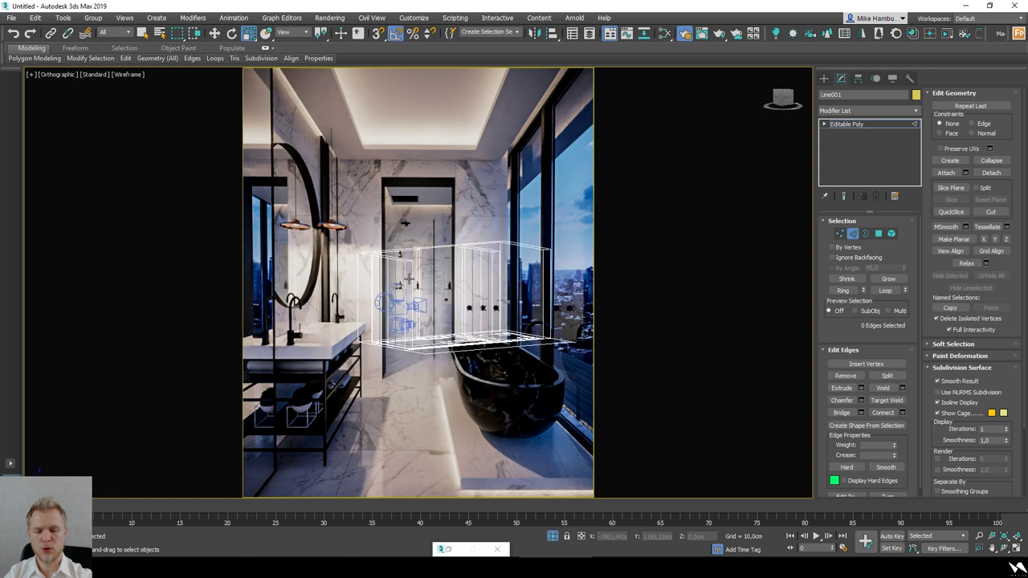
right_click(462, 259)
mouse_move(506, 394)
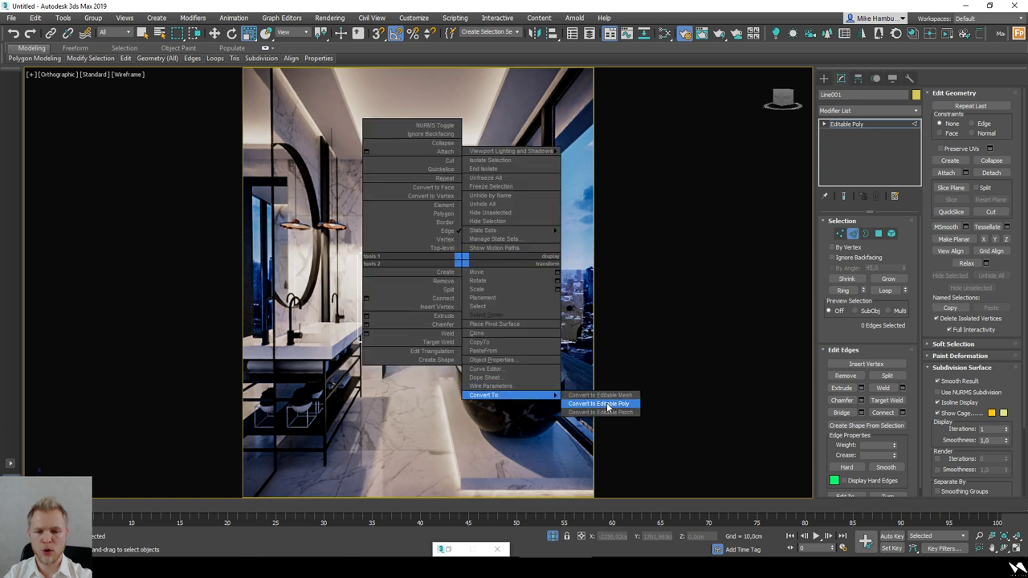
left_click(598, 400)
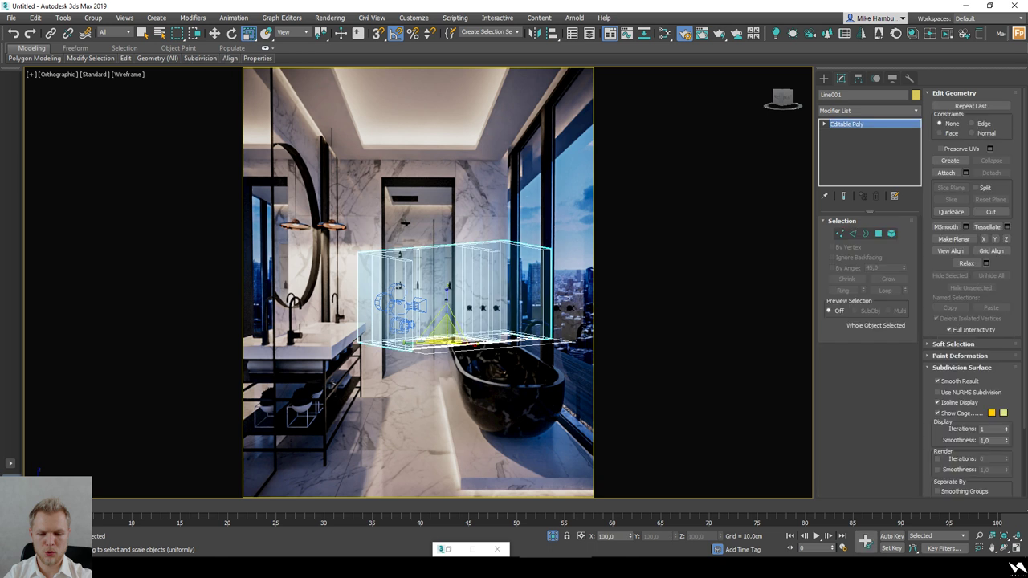
Step: Clear the selection of the wall object in the wireframe orthographic view
scroll(600, 279, "up", 2)
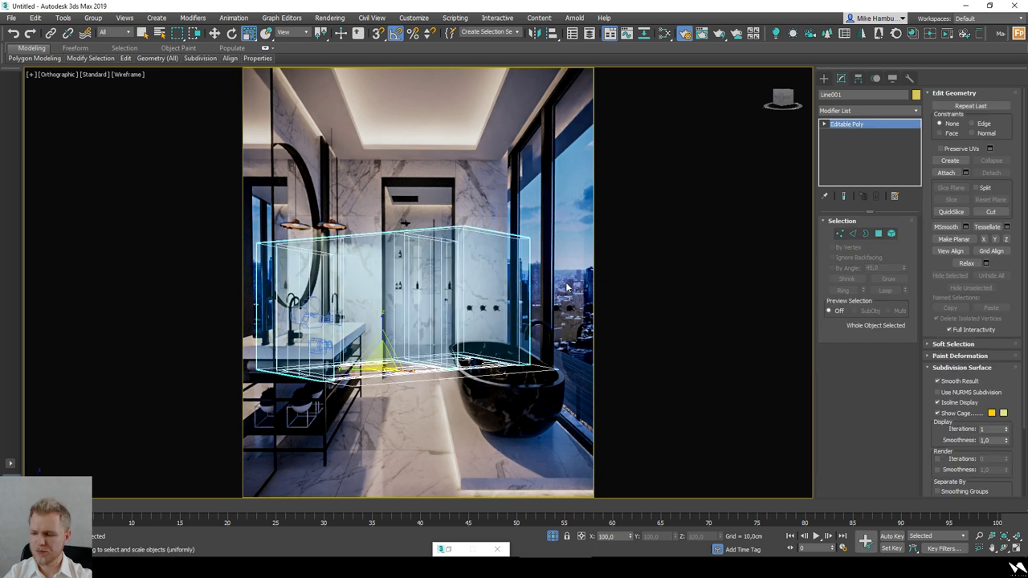
key("ctrl+a")
middle_click_drag(387, 322, 412, 342, "alt")
left_click(510, 283)
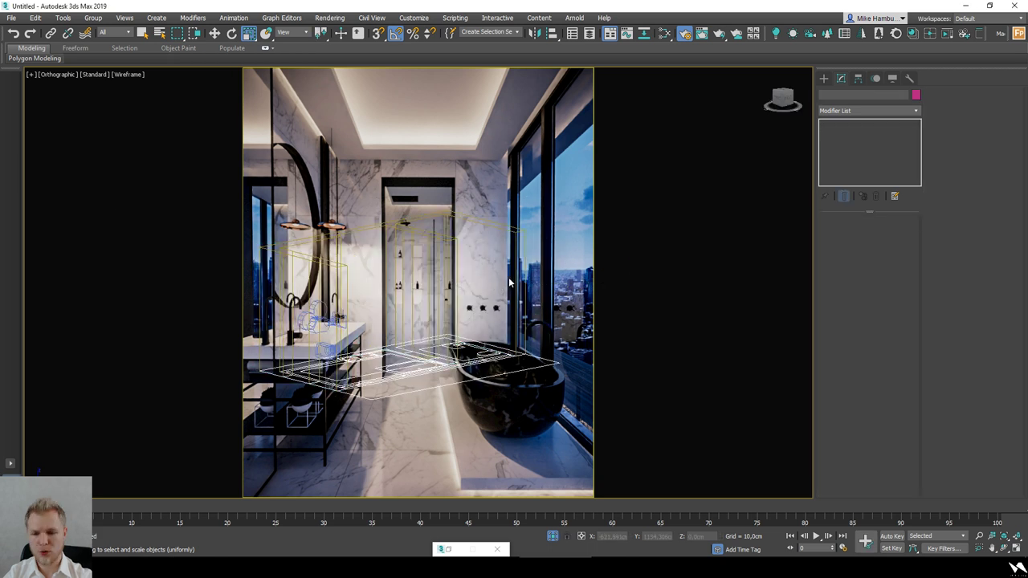
Step: Connect the 22 vertical edges of the wall object with a horizontal edge loop around all walls
left_click(513, 280)
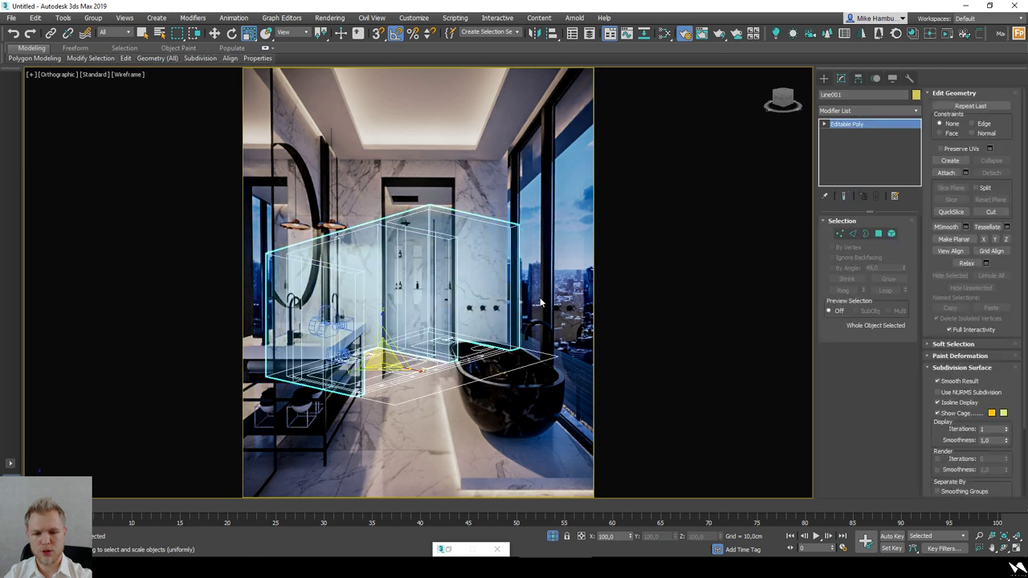
left_click(852, 233)
middle_click_drag(490, 318, 553, 296, "alt")
left_click_drag(553, 296, 213, 307)
middle_click_drag(214, 306, 228, 346, "alt")
middle_click_drag(412, 302, 436, 329, "alt")
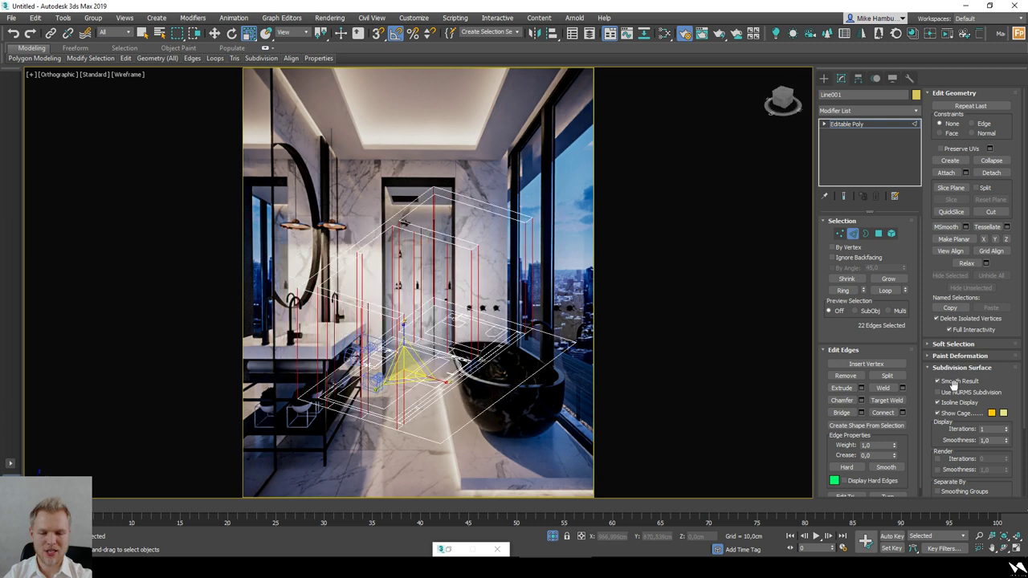
left_click(884, 413)
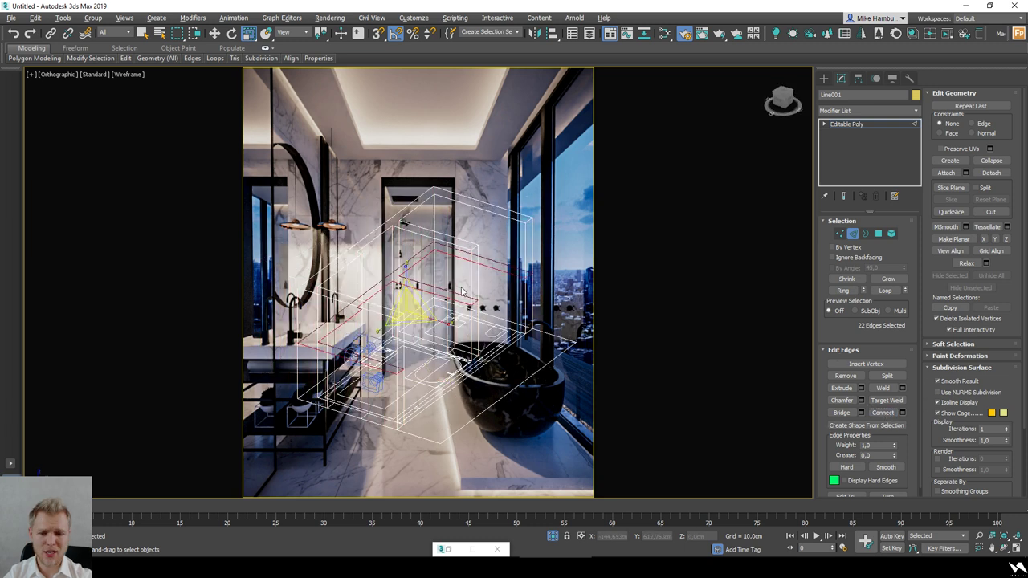
Step: Look through Camera001 at full viewport size, raise the new edge loop to Z 341.789 cm at the doorway's top, and shade the view
middle_click_drag(461, 290, 773, 391, "alt")
left_click(1016, 549)
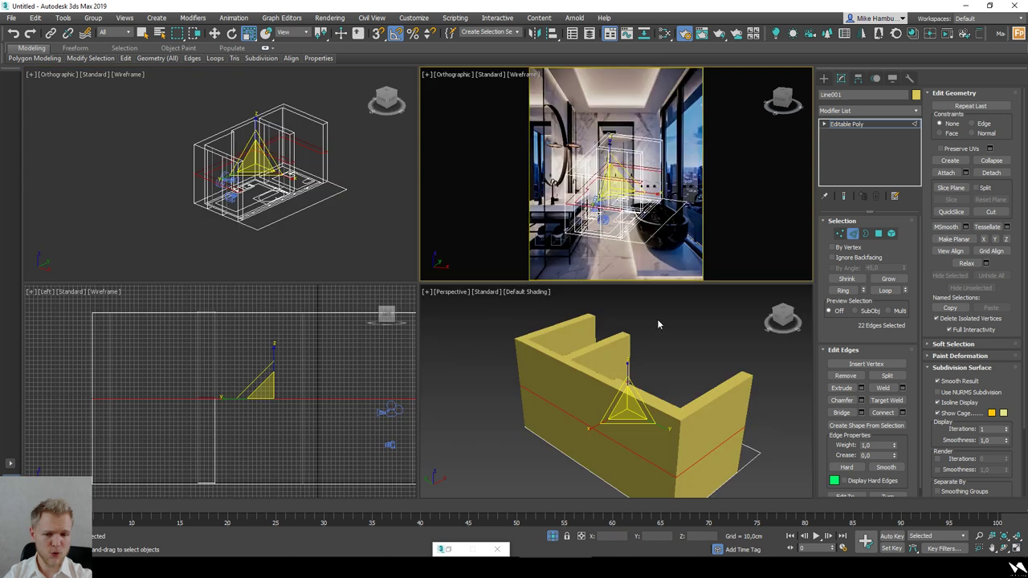
key("alt")
key("c")
key("Escape")
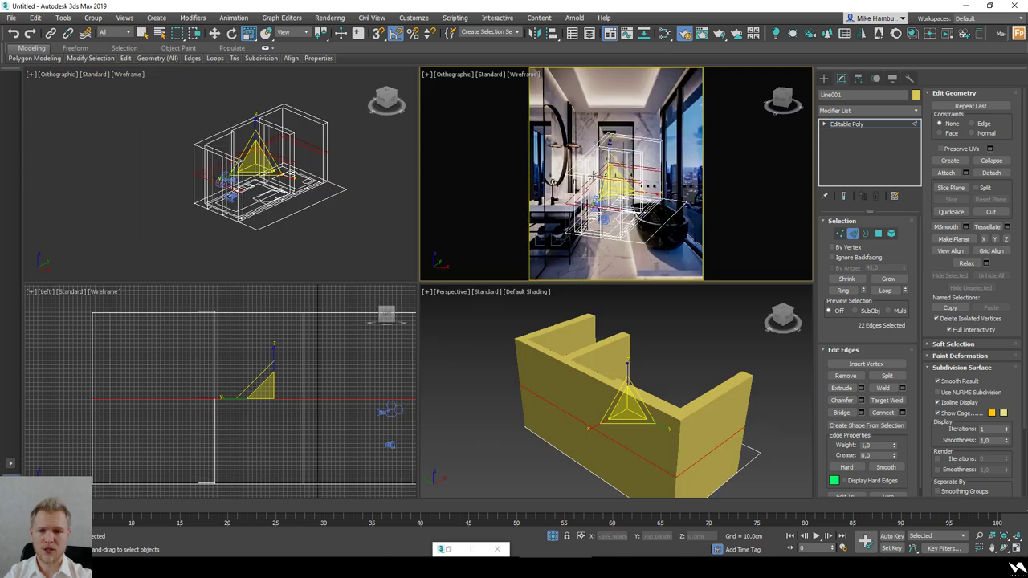
key("c")
double_click(473, 206)
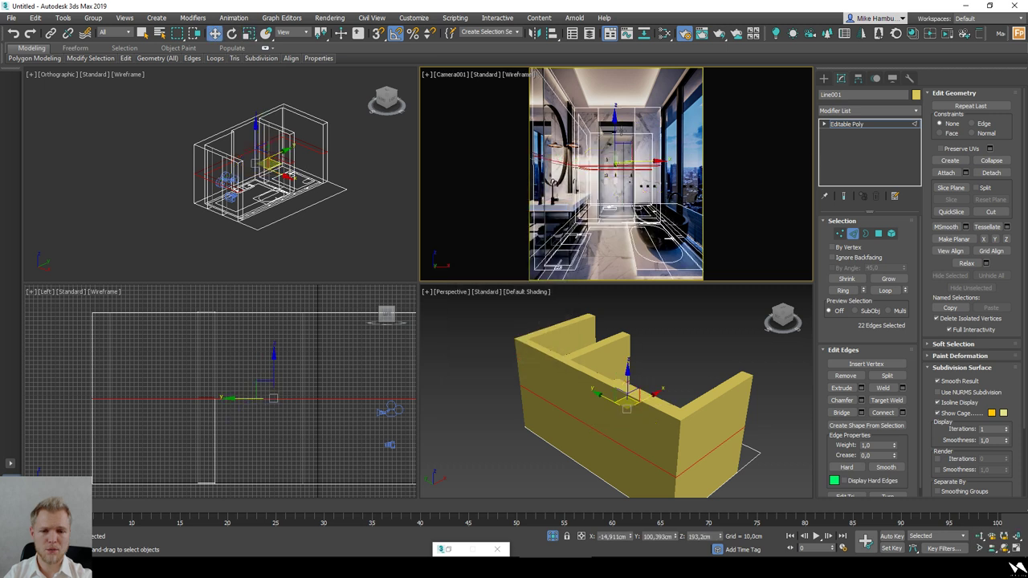
key("alt+w")
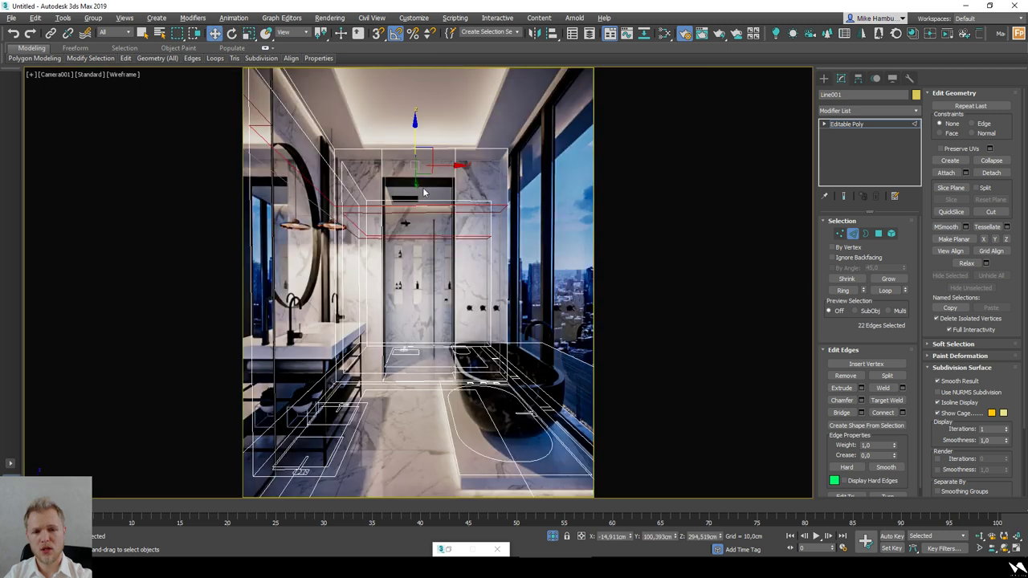
left_click_drag(417, 122, 420, 107)
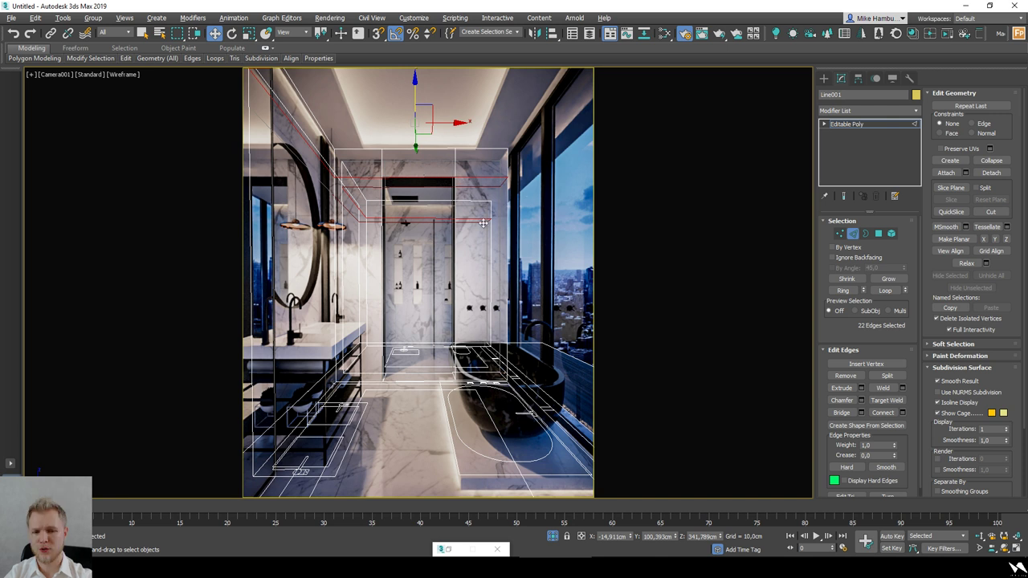
key("F3")
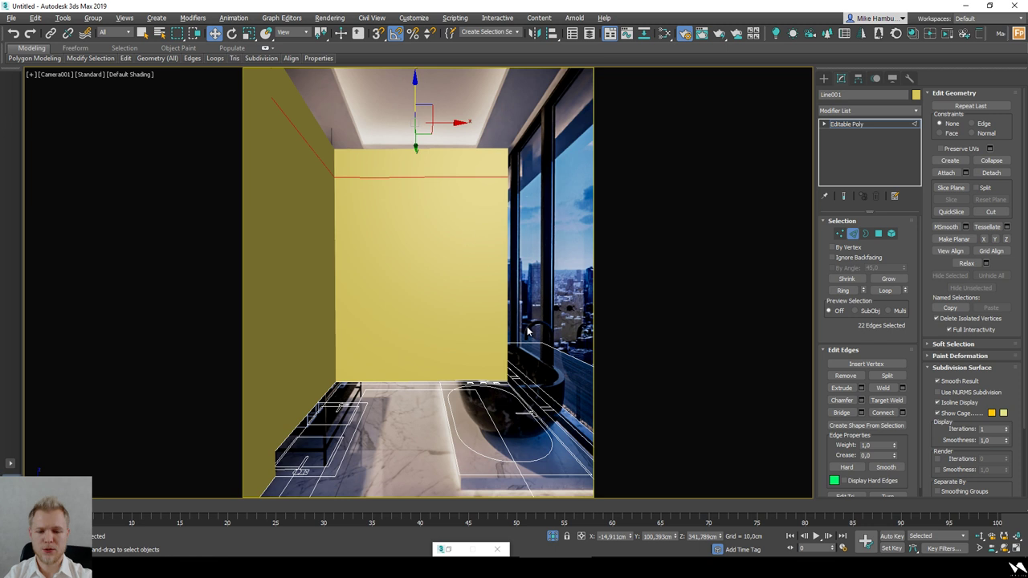
Step: Show the scene in a wireframe orthographic view and isolate the wall object from the floor plan lines
key("t")
key("F3")
scroll(528, 329, "down", 3)
mouse_move(532, 363)
middle_mouse_down("alt")
mouse_move(489, 382)
mouse_move(566, 363)
middle_mouse_up("alt")
key("F3")
key("F3")
key("2")
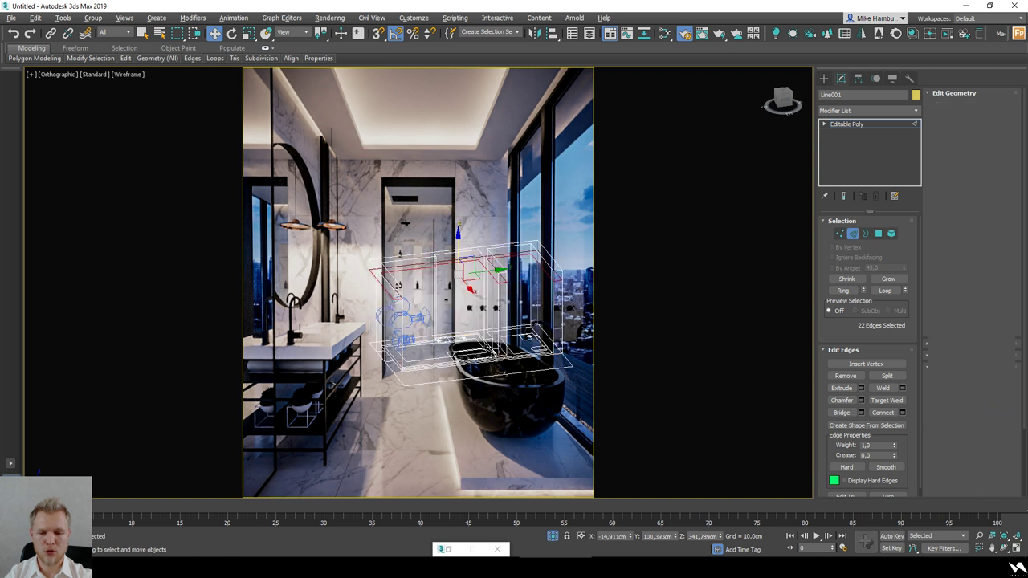
key("2")
middle_click_drag(526, 359, 484, 315, "alt")
Step: Select all 22 bottom vertices of the walls and set their Z position to 0 cm
key("1")
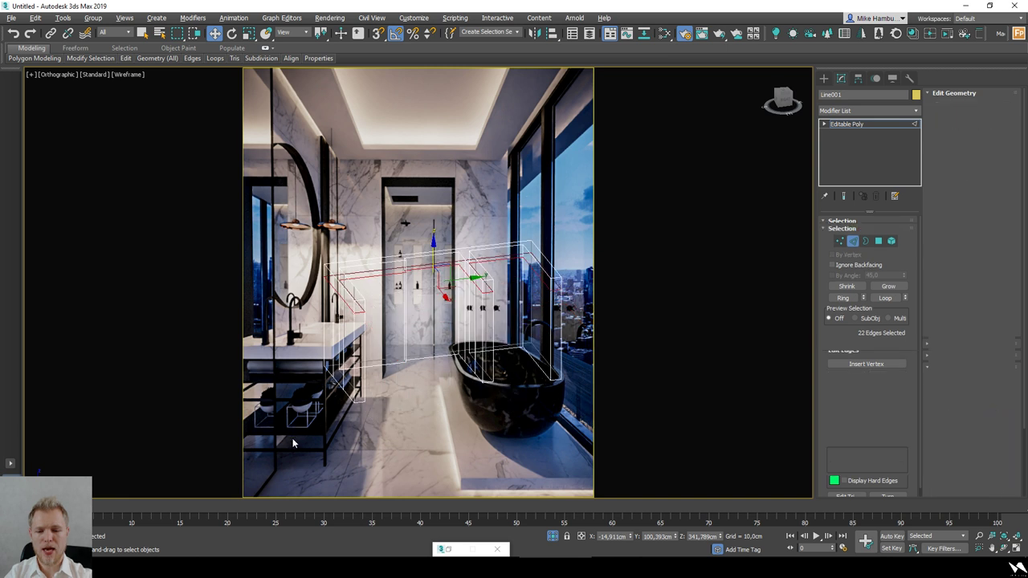
left_click(285, 441)
key("ctrl+a")
middle_click_drag(589, 342, 477, 415, "alt")
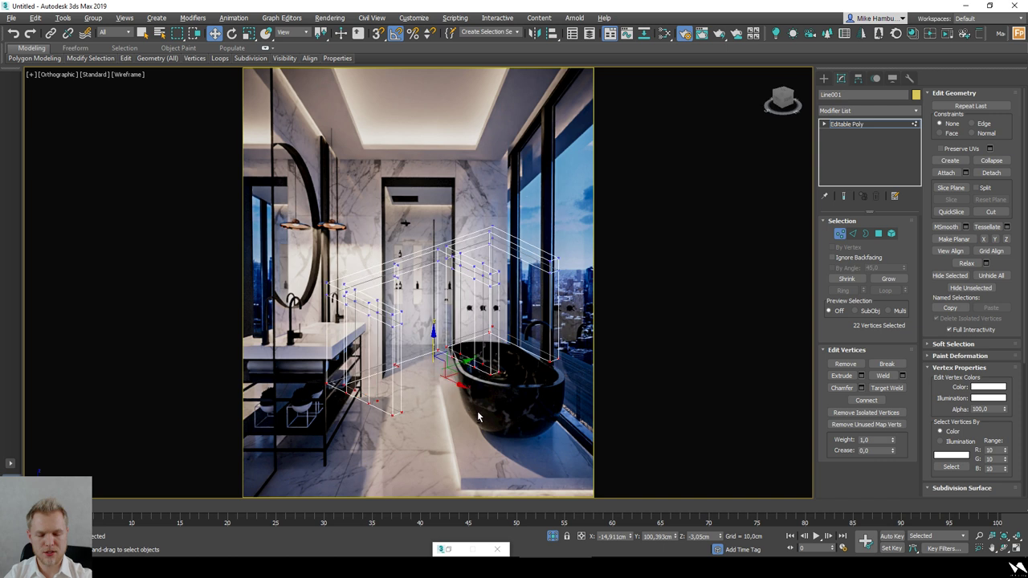
type("0")
key("Return")
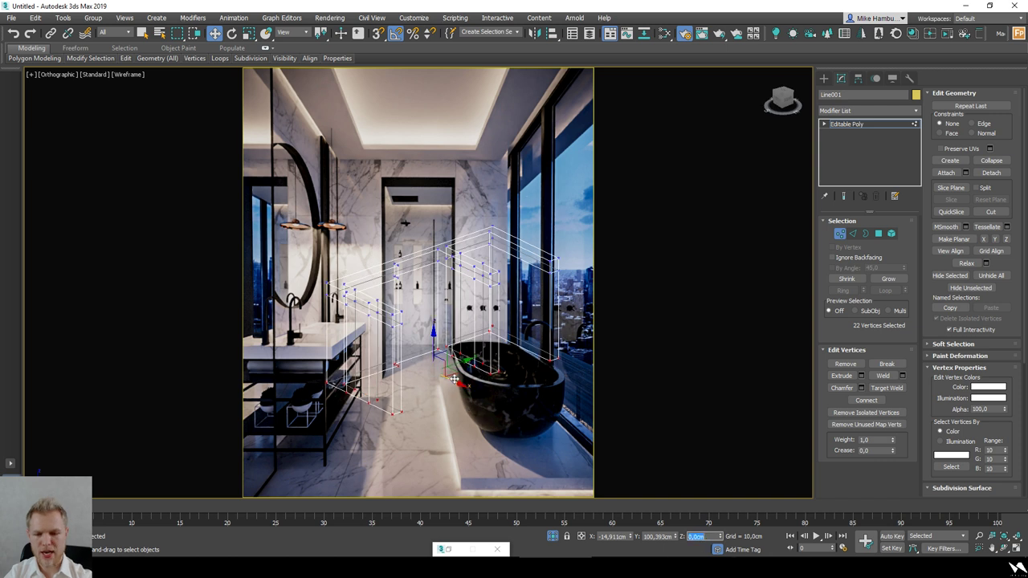
Step: Set the Z position of the selected bottom wall vertices to -1 cm
middle_click_drag(489, 347, 562, 329, "alt")
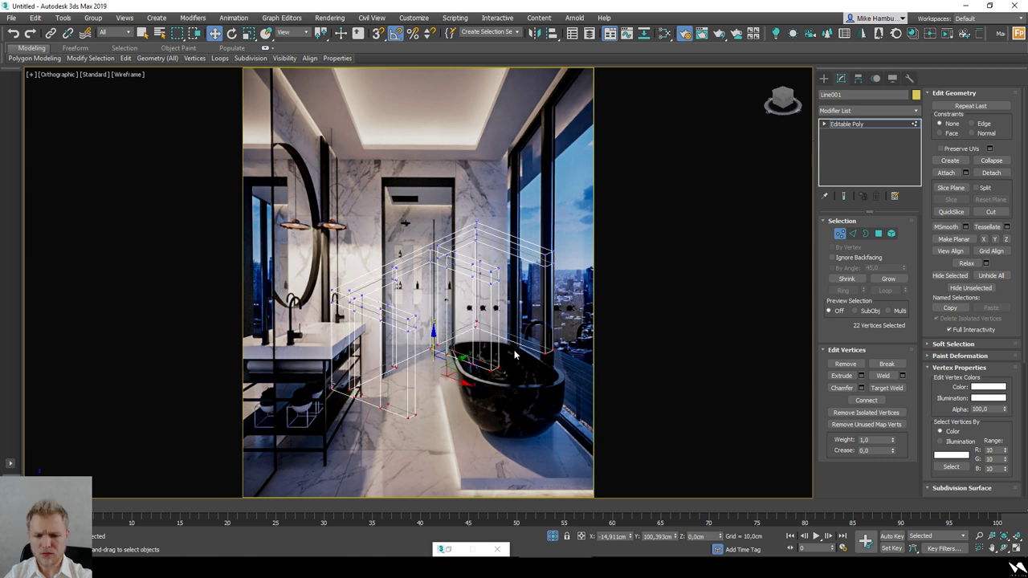
middle_click_drag(469, 359, 475, 360, "alt")
middle_click_drag(493, 398, 480, 393, "alt")
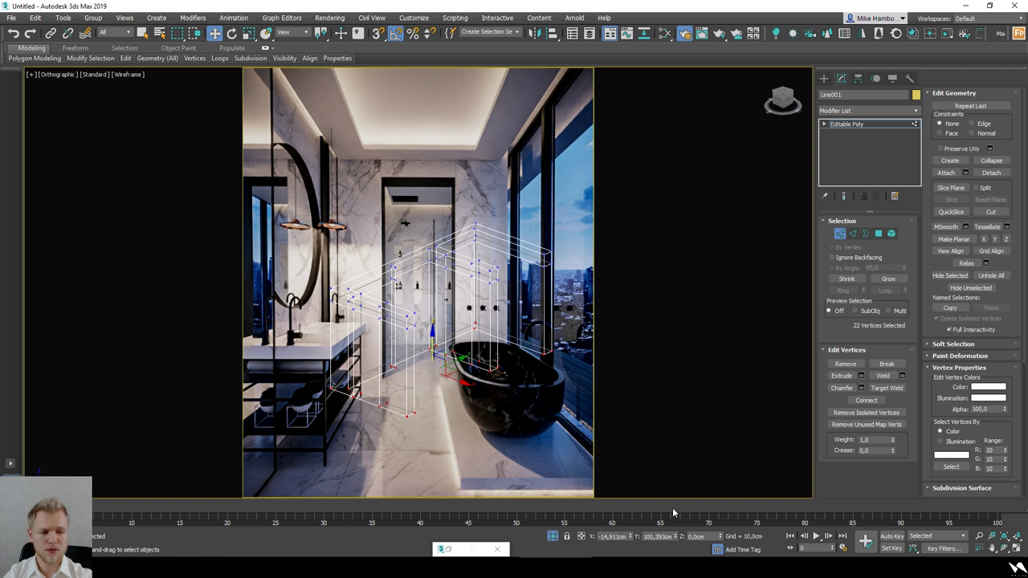
double_click(697, 535)
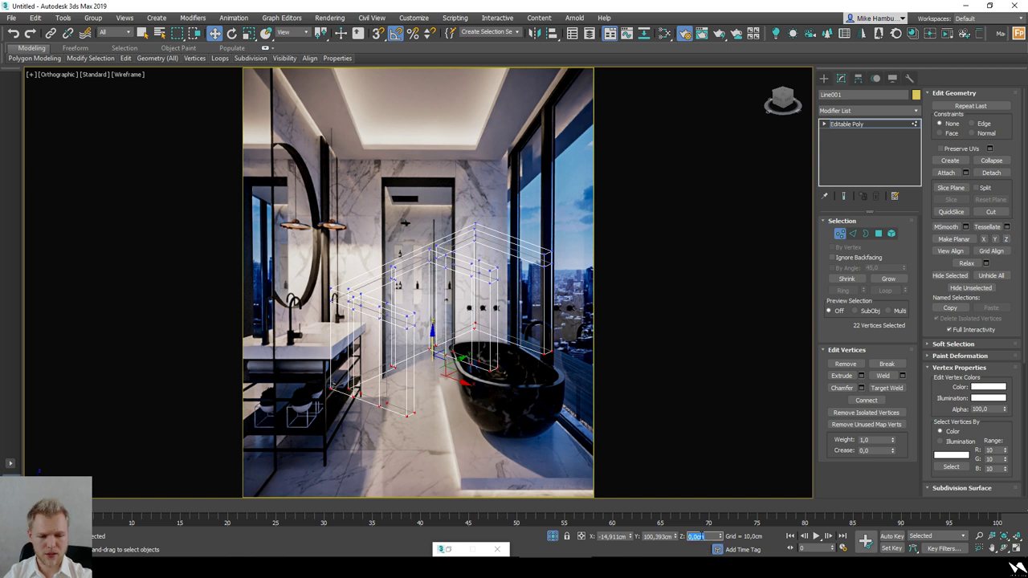
middle_click_drag(505, 444, 498, 435, "alt")
left_click(839, 233)
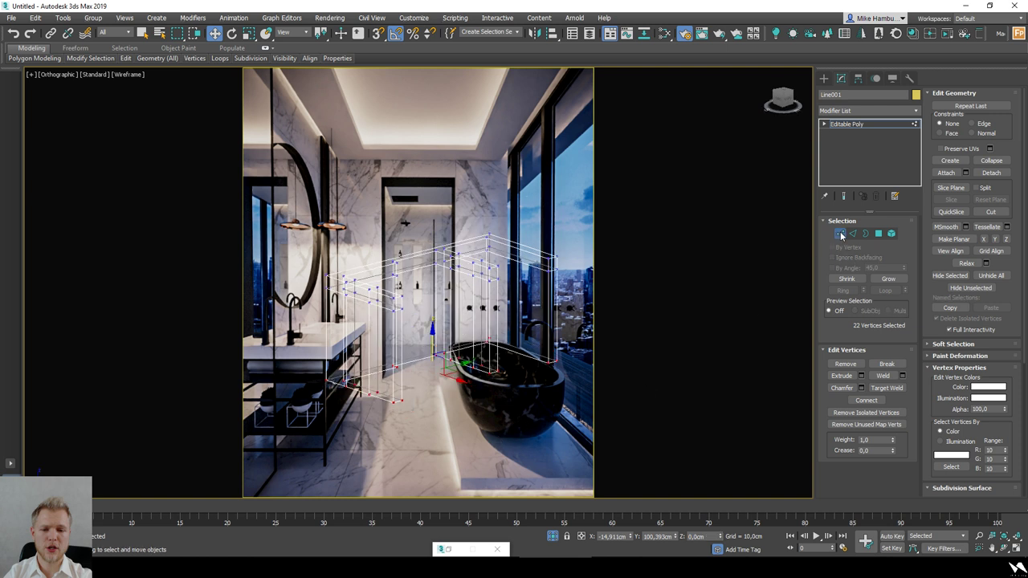
key("1")
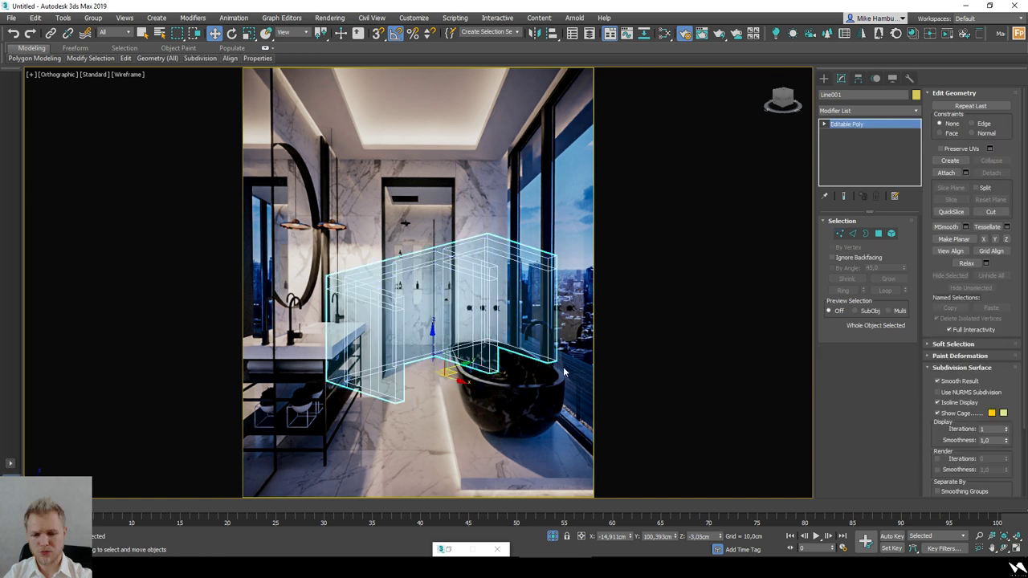
key("1")
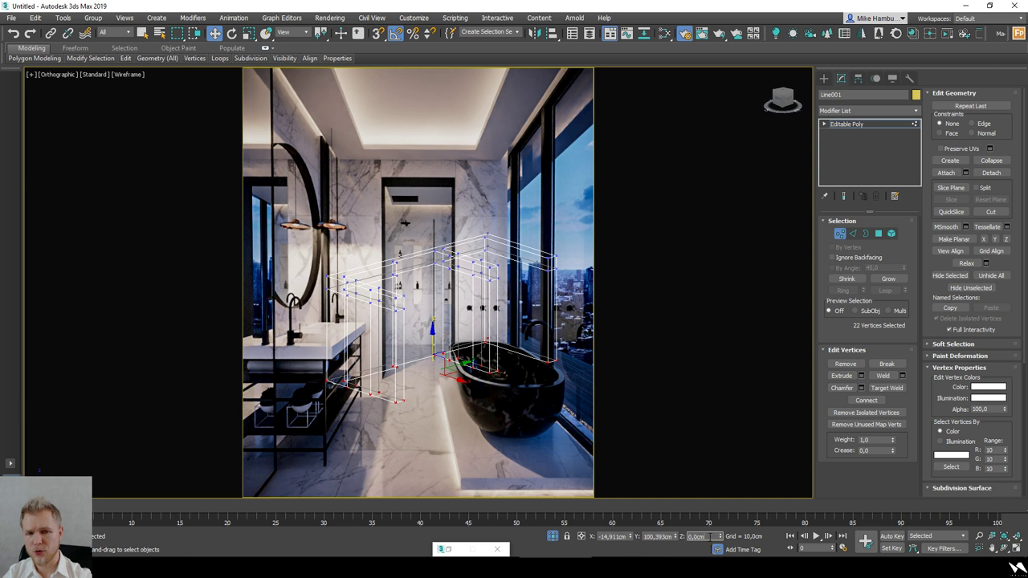
type("3")
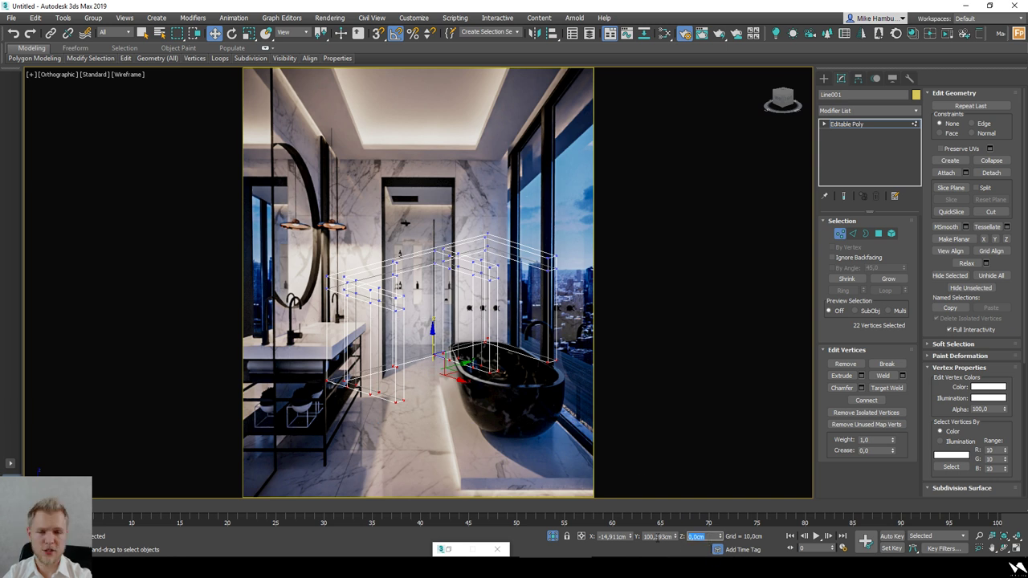
type("-1")
key("Return")
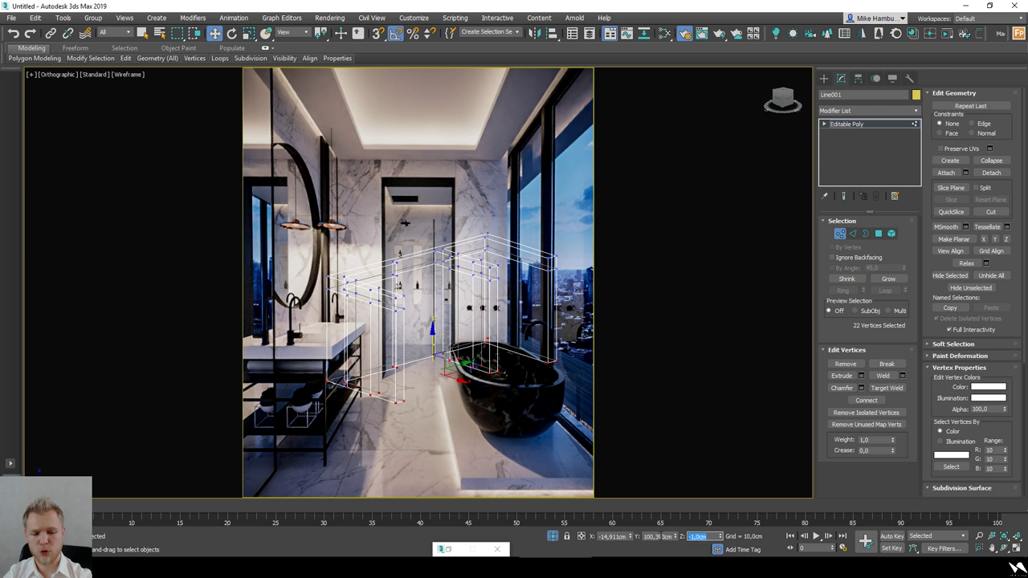
Step: Create a box as the floor slab beneath the walls, snapped to their outer corners, and display it shaded
left_click(492, 431)
left_click(823, 81)
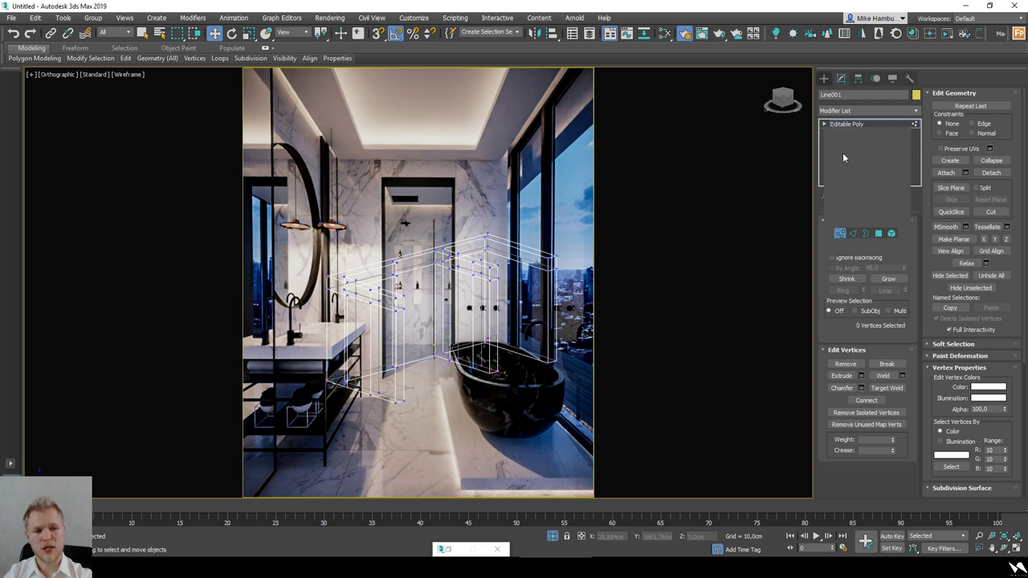
left_click(847, 143)
key("s")
left_click_drag(554, 363, 326, 380)
left_click(328, 396)
right_click(474, 332)
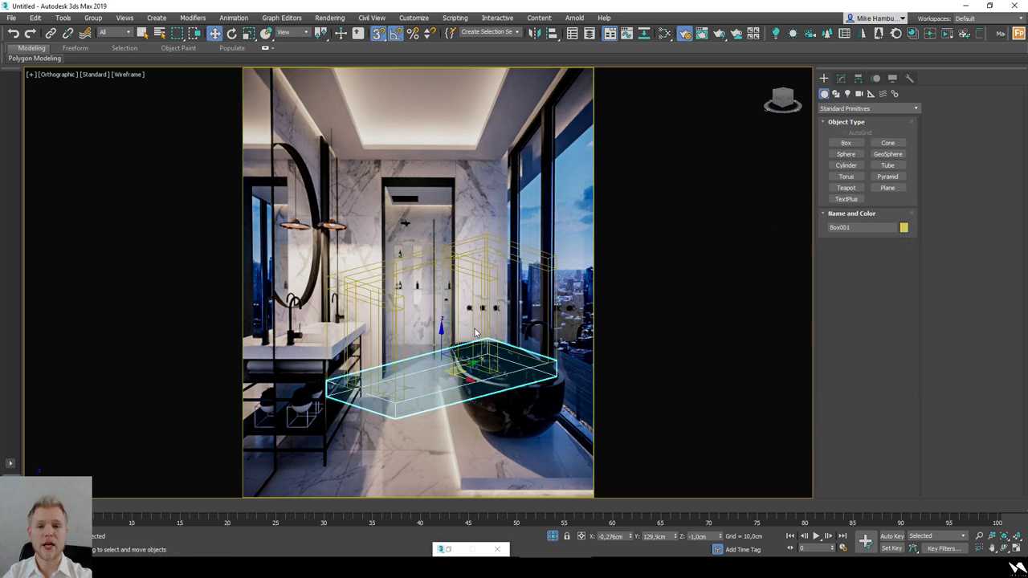
scroll(462, 342, "up", 2)
key("F3")
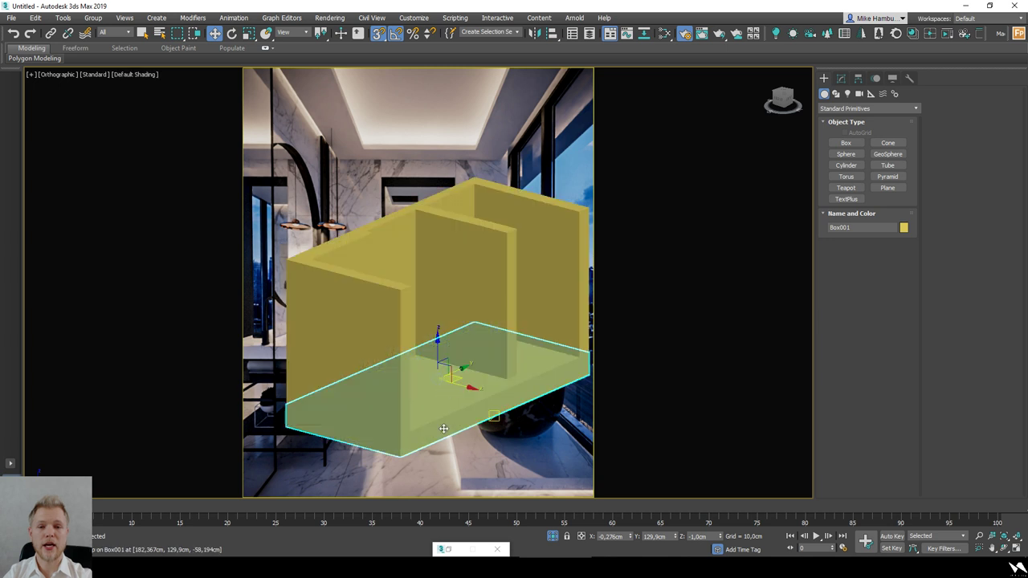
key("s")
middle_click_drag(443, 429, 457, 440, "alt")
key("F3")
key("F3")
Step: Select the two opposite doorway polygons on the partition wall of the wall object
left_click(477, 280)
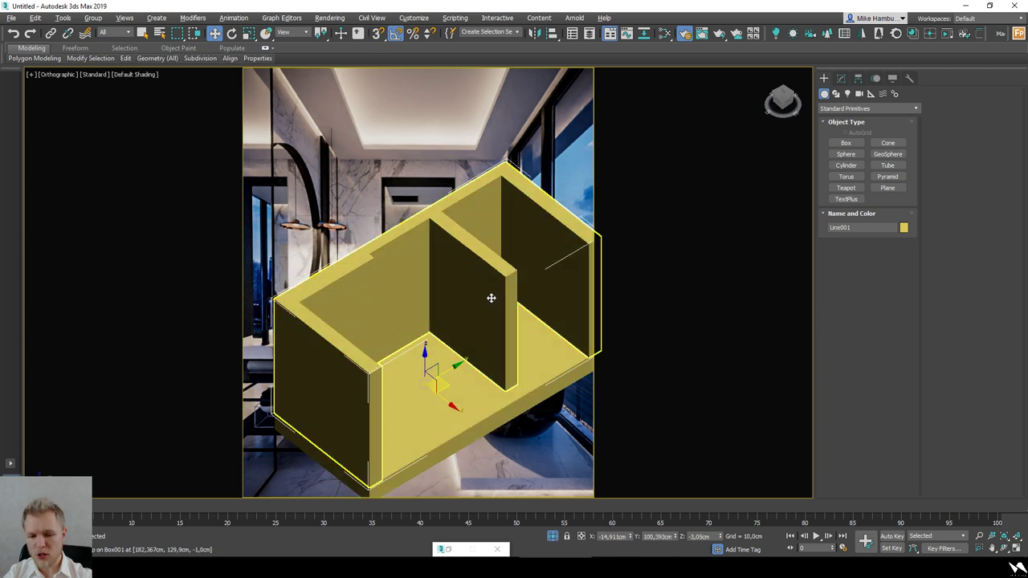
middle_click_drag(490, 298, 493, 298, "alt")
key("4")
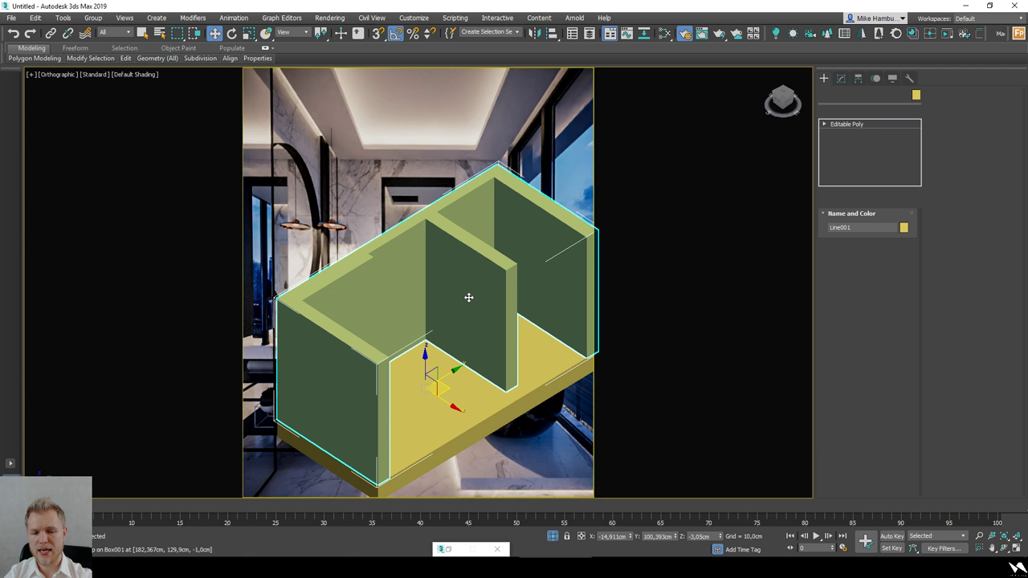
key("4")
left_click(469, 297)
middle_click_drag(468, 297, 467, 294, "alt")
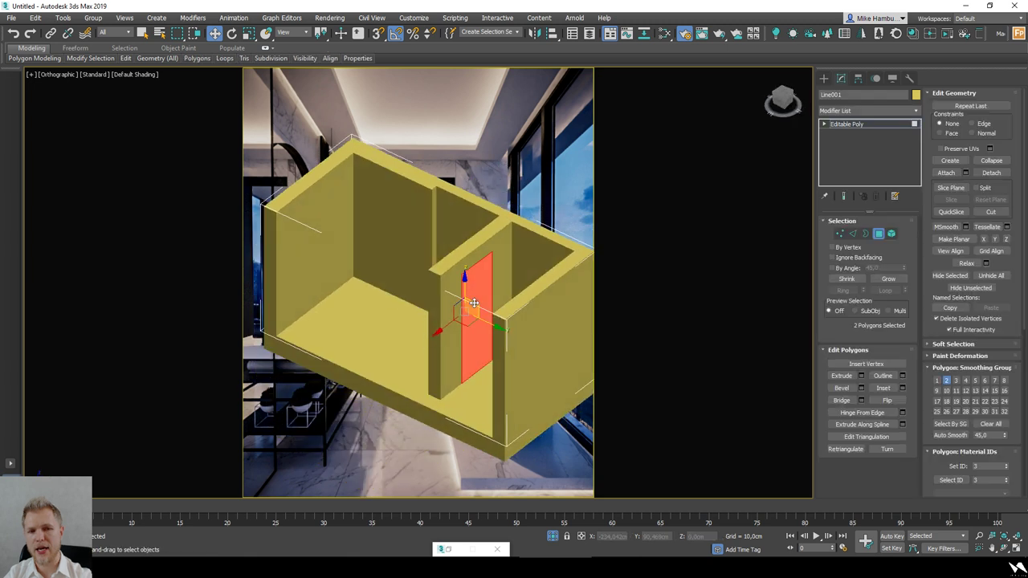
Step: Try to bridge the two doorway polygons through the partition wall
key("F3")
middle_click_drag(475, 347, 492, 348, "alt")
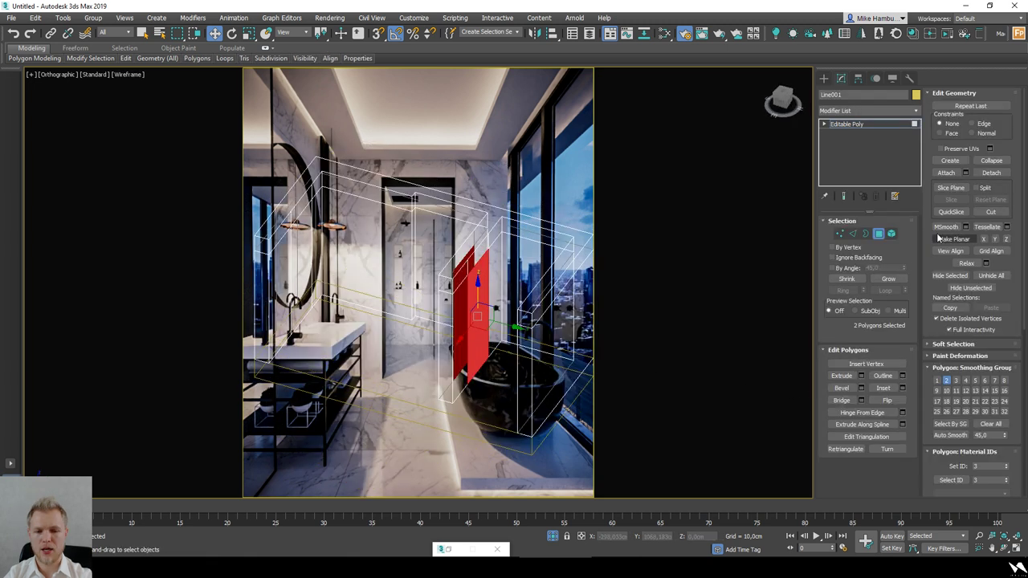
left_click(842, 400)
middle_click_drag(528, 379, 588, 388, "alt")
key("F3")
middle_click_drag(452, 377, 475, 376, "alt")
key("ctrl+z")
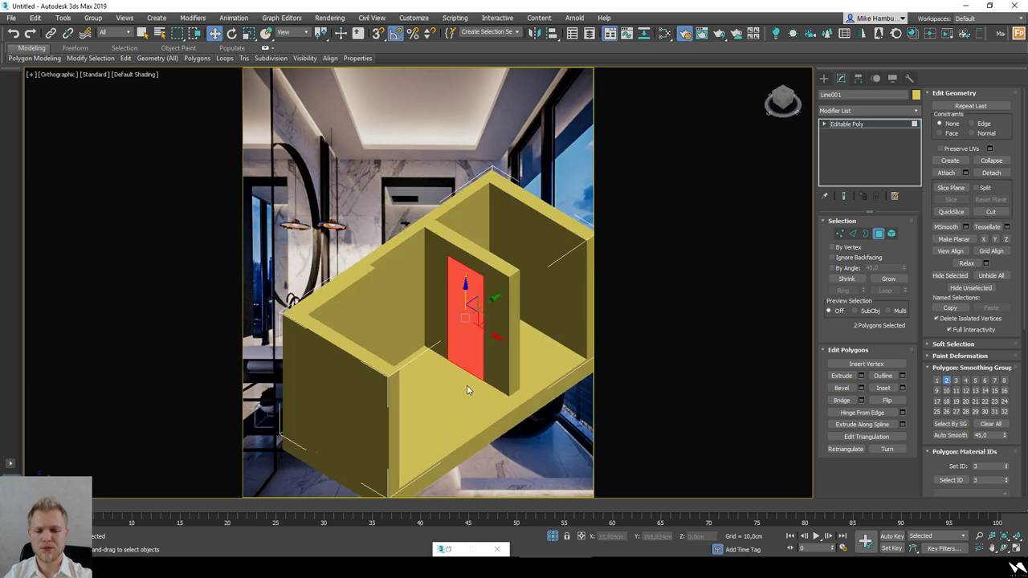
Step: Select only one doorway polygon of the partition wall in wireframe, and check the four vertices along the doorway's bottom
key("F3")
left_click_drag(474, 336, 474, 335)
left_click(470, 398)
left_click(471, 338)
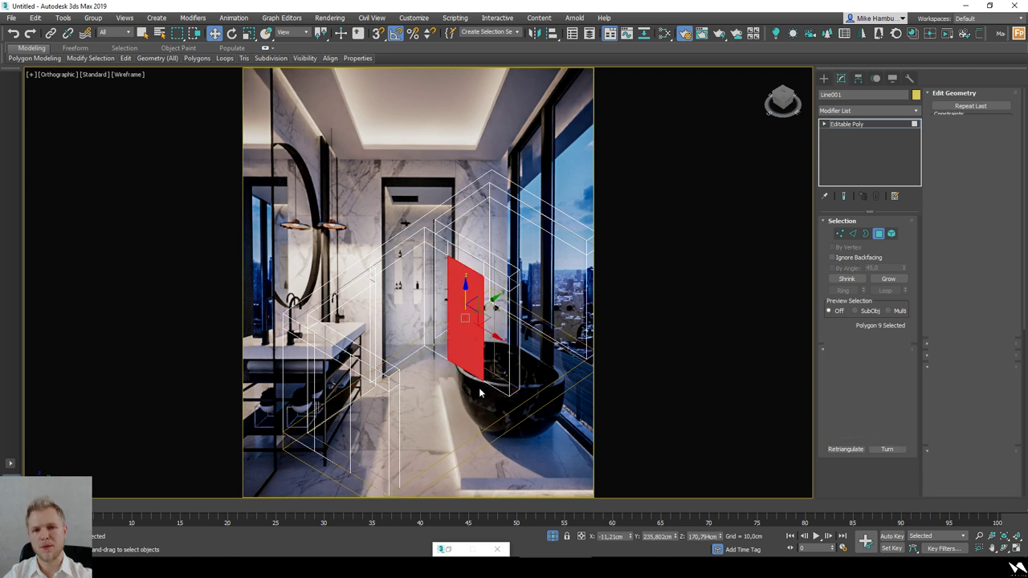
key("1")
scroll(477, 393, "up", 2)
left_click_drag(477, 392, 512, 347)
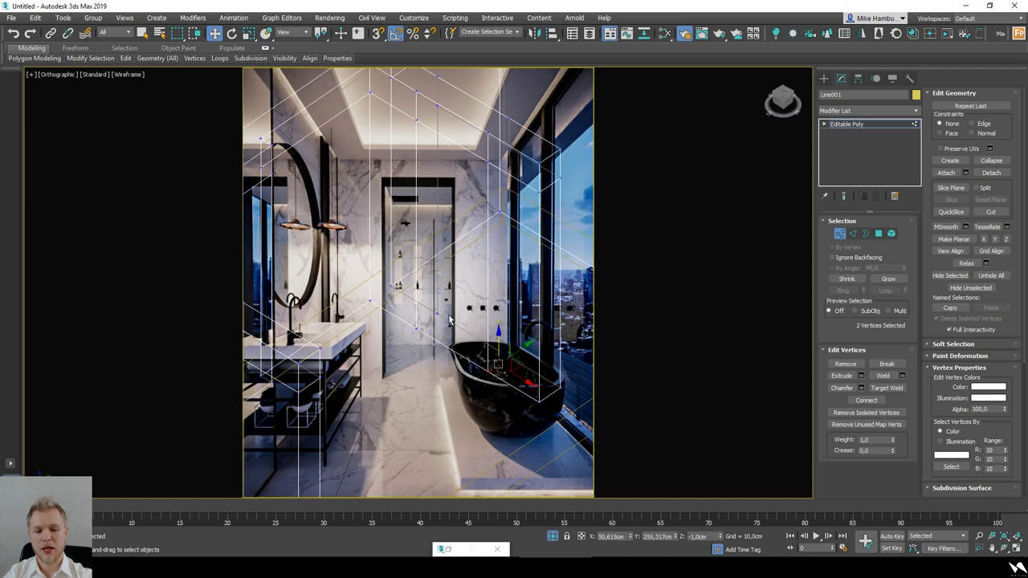
left_click_drag(399, 349, 402, 351, "ctrl")
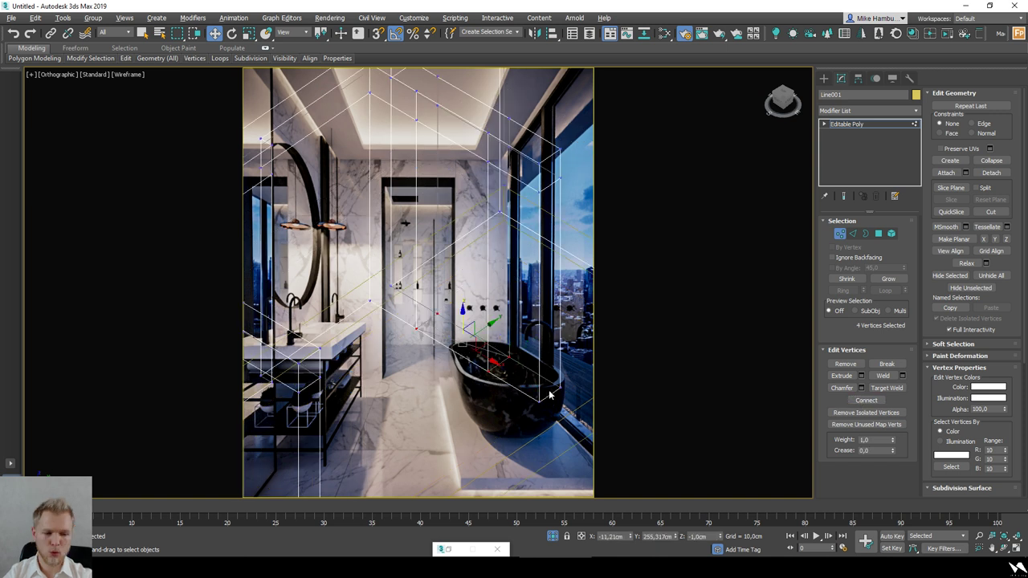
middle_click_drag(450, 372, 457, 371, "alt")
Step: Delete the selected doorway polygon from the partition wall and switch to the border level
key("4")
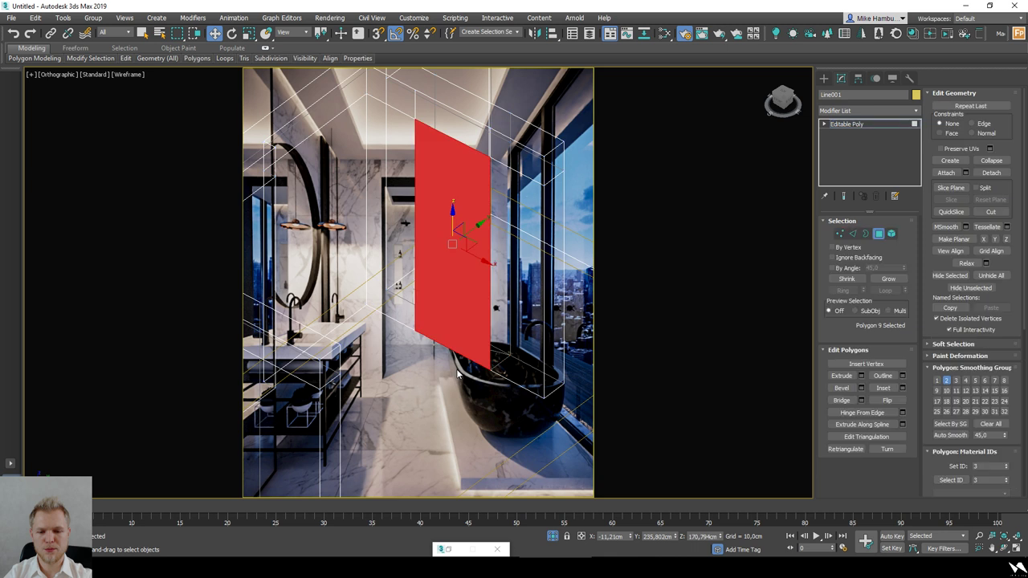
key("Delete")
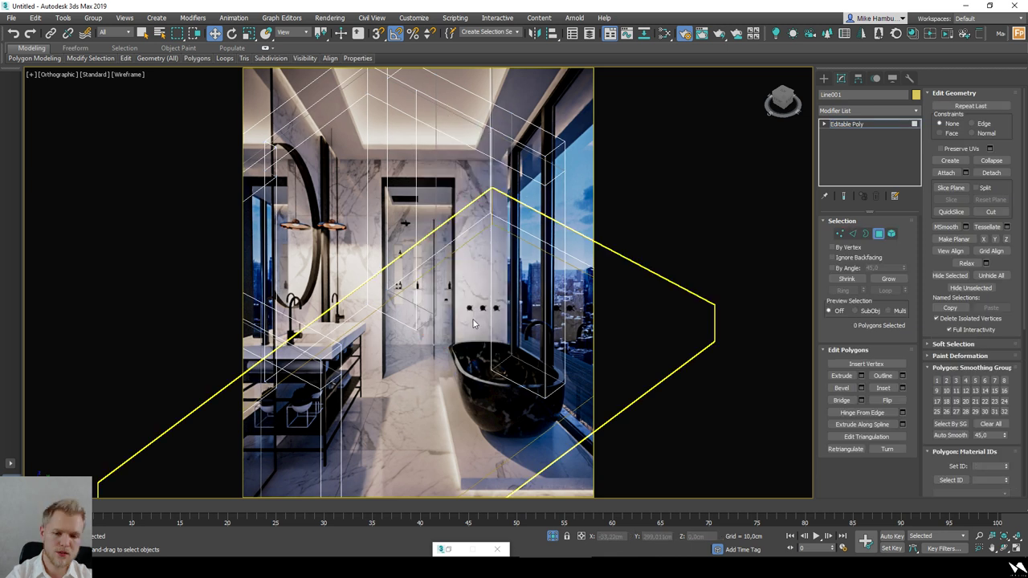
middle_click_drag(477, 311, 476, 297, "alt")
key("3")
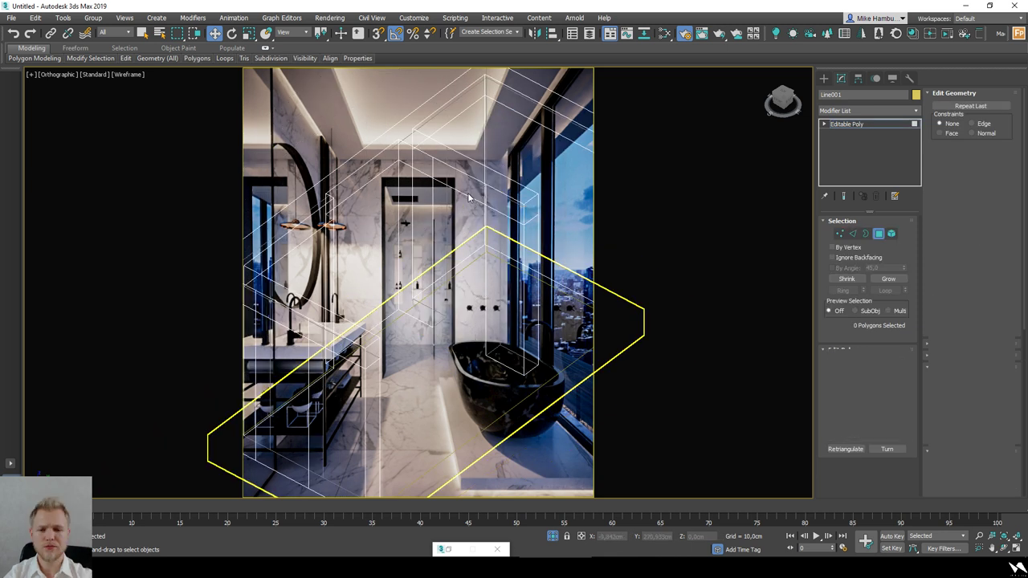
Step: Select the partition doorway's border edges without the two bottom ones and bridge them through the wall
key("F3")
left_click(480, 285)
scroll(481, 285, "up", 2)
key("2")
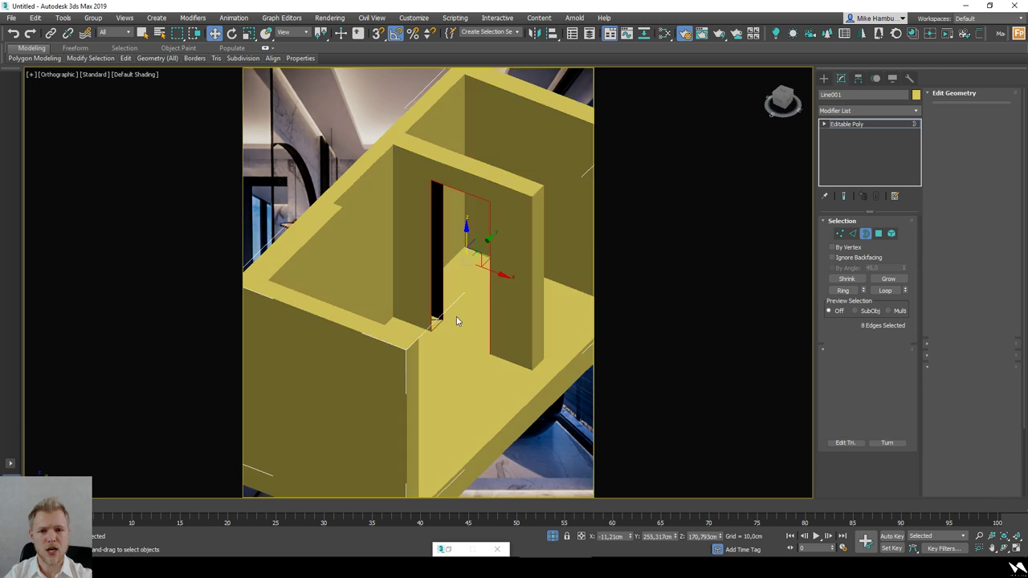
scroll(435, 333, "up", 3)
left_click(431, 330, "alt")
key("F3")
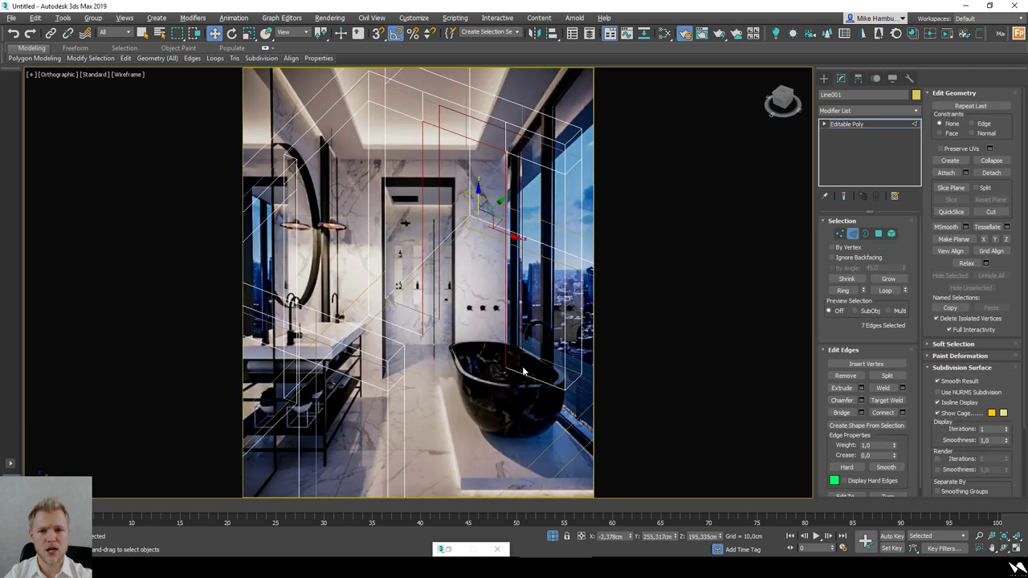
middle_click_drag(522, 370, 514, 373, "alt")
left_click(509, 360, "alt")
key("F3")
middle_click_drag(498, 340, 586, 337, "alt")
middle_click_drag(563, 410, 366, 295, "alt")
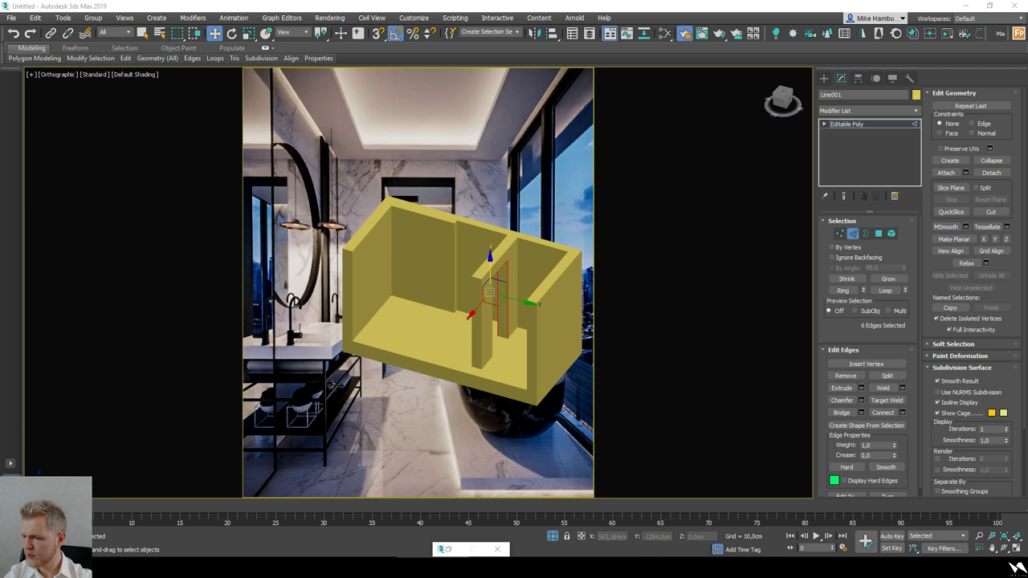
Step: Enlarge the orthographic viewport without the background image and display the model shaded with edged faces
left_click(1017, 548)
right_click(335, 234)
key("F3")
key("alt+w")
middle_click_drag(501, 298, 461, 308)
key("F3")
key("F3")
key("F4")
Step: Select the two opposite doorway polygons on the end wall and check the four vertices along the doorway's bottom
key("4")
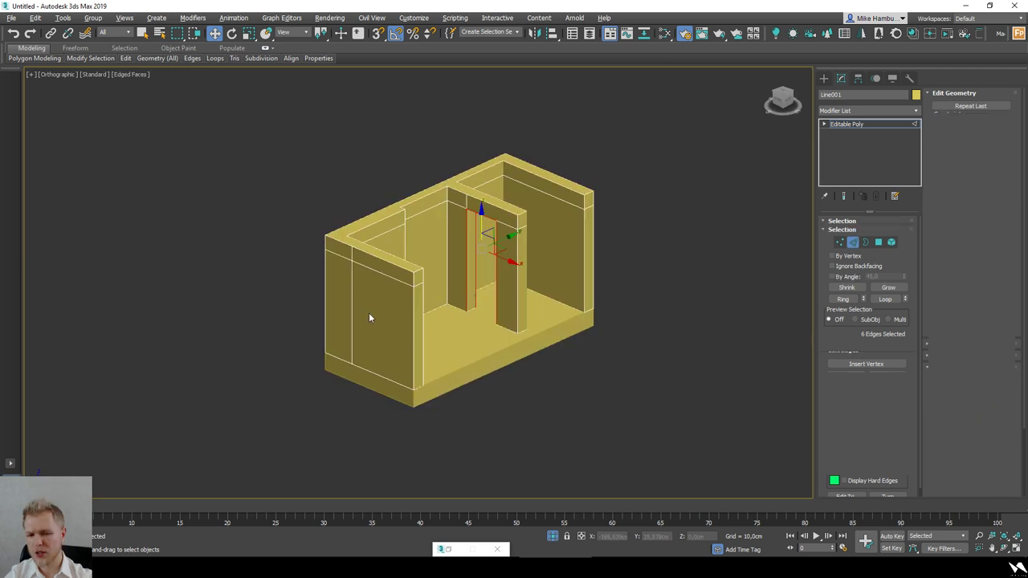
key("4")
left_click(368, 313)
middle_click_drag(368, 313, 395, 324, "alt")
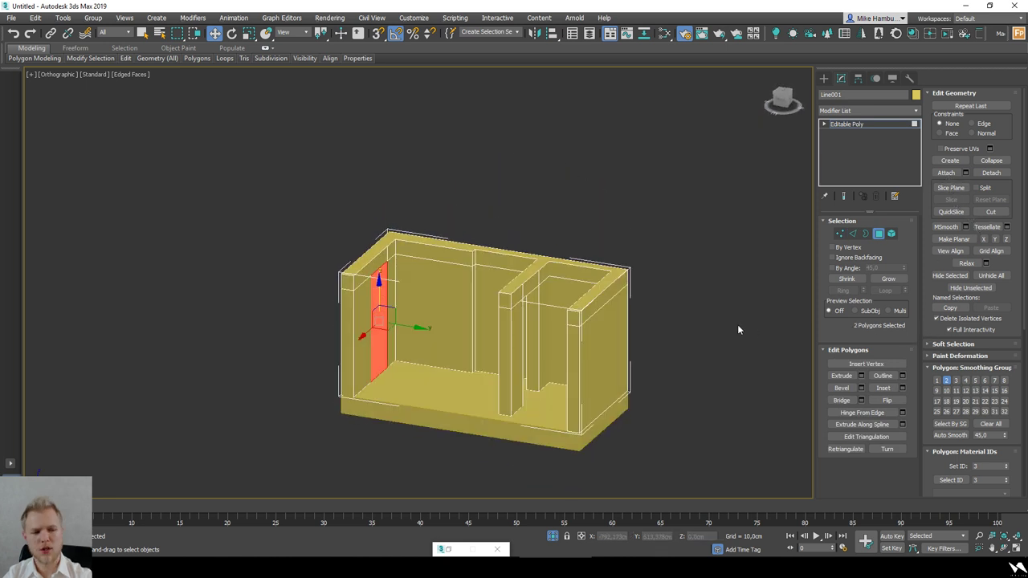
left_click(947, 173)
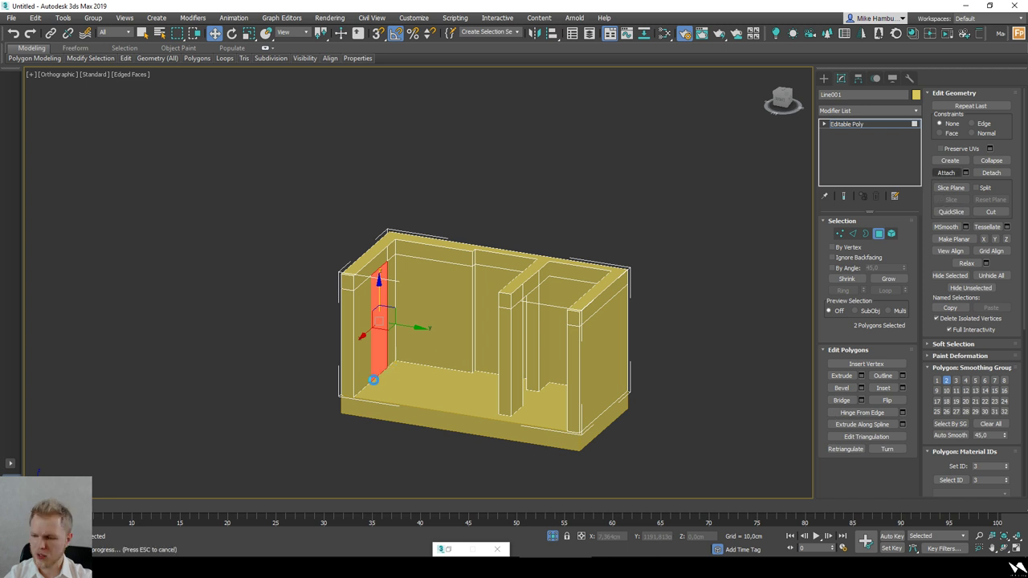
right_click(375, 387)
mouse_move(375, 386)
middle_mouse_down("alt")
mouse_move(361, 413)
mouse_move(359, 394)
middle_mouse_up("alt")
key("F3")
scroll(359, 395, "up", 3)
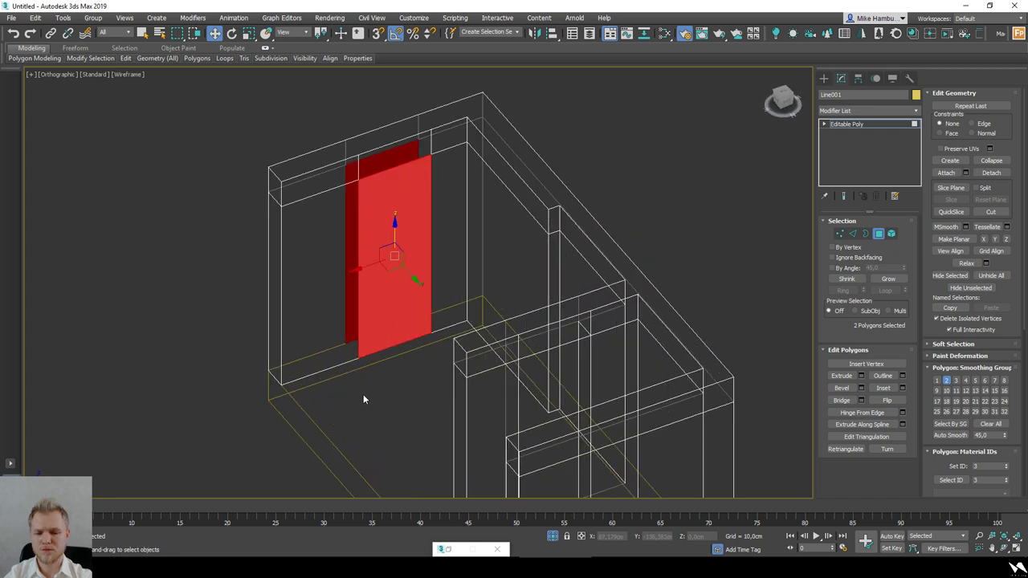
left_click_drag(334, 391, 375, 336)
key("1")
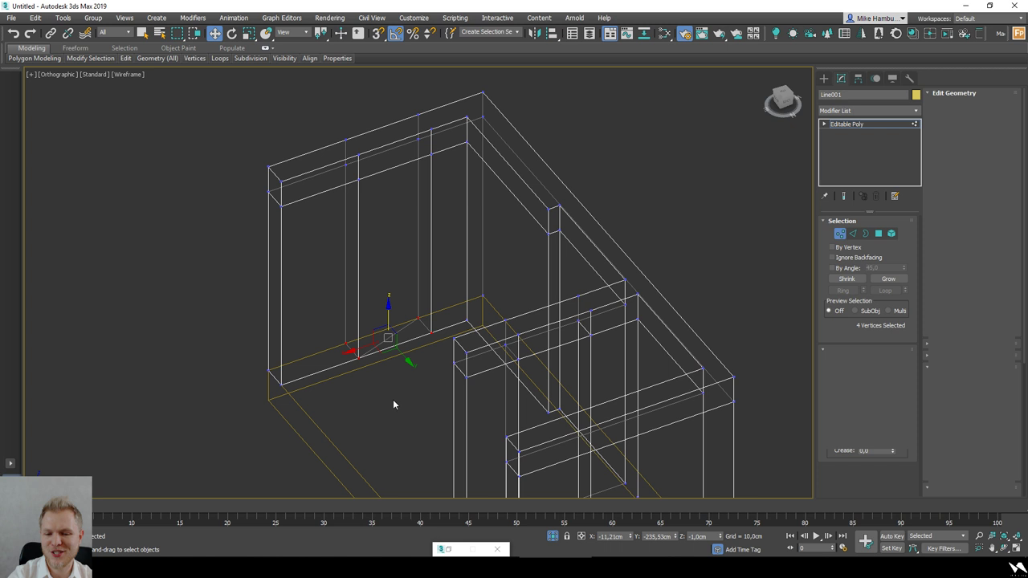
Step: Delete both doorway polygons from the end wall and select the border of the resulting opening
key("4")
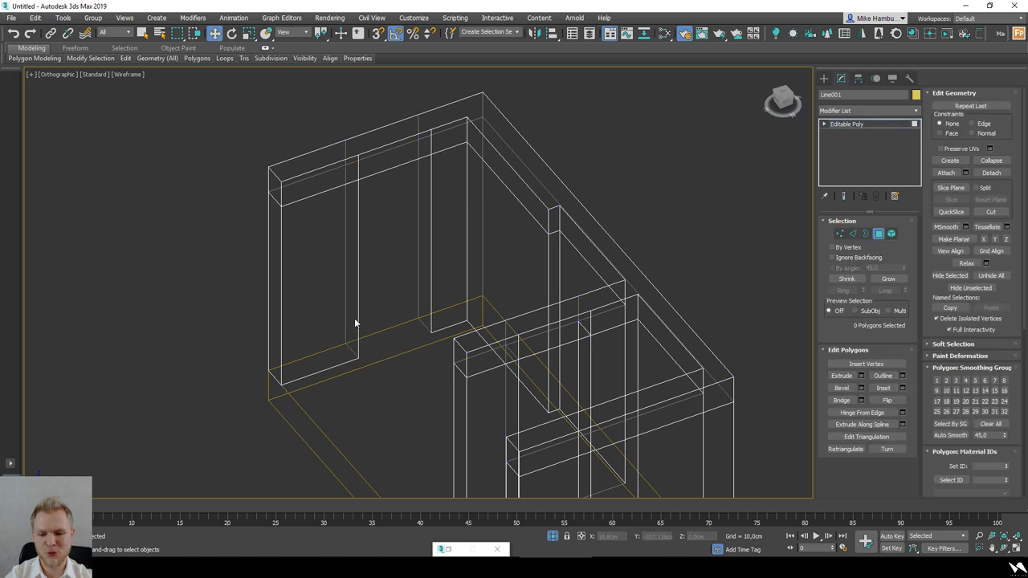
key("3")
left_click(370, 357)
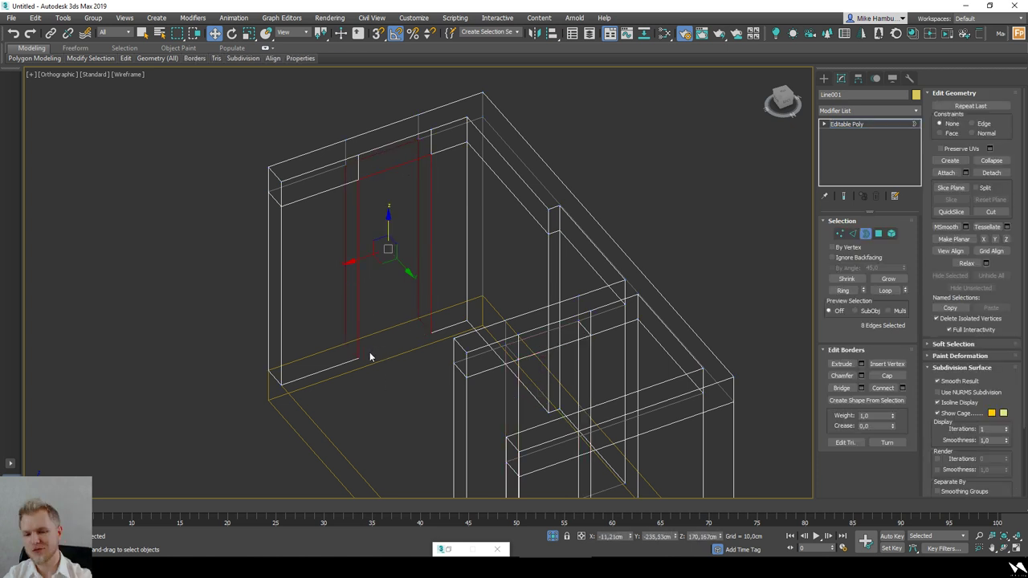
Step: Exclude the two bottom edges from the end-wall opening's selection and bridge the remaining edges
key("2")
scroll(350, 346, "up", 2)
left_click(349, 348, "alt")
key("F3")
scroll(454, 377, "down", 3)
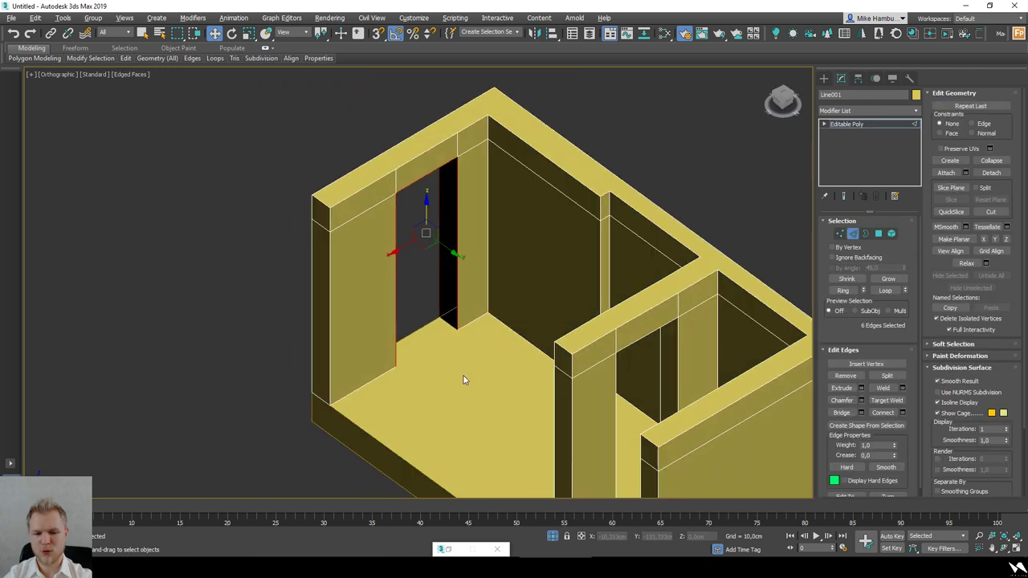
left_click(840, 412)
Step: Examine the end-wall and partition openings from several sides in wireframe and shaded display
key("F3")
scroll(548, 339, "down", 2)
mouse_move(450, 305)
middle_mouse_down("alt")
mouse_move(549, 338)
mouse_move(589, 423)
mouse_move(544, 300)
mouse_move(593, 332)
mouse_move(584, 330)
mouse_move(607, 243)
middle_mouse_up("alt")
key("F3")
scroll(589, 423, "down", 2)
scroll(520, 271, "up", 2)
scroll(562, 308, "down", 2)
key("alt+x")
key("F3")
key("F3")
mouse_move(541, 200)
middle_mouse_down("alt")
mouse_move(532, 266)
mouse_move(673, 384)
middle_mouse_up("alt")
Step: Leave the wall object's edge level and copy the floor slab straight up above the walls
left_click(854, 235)
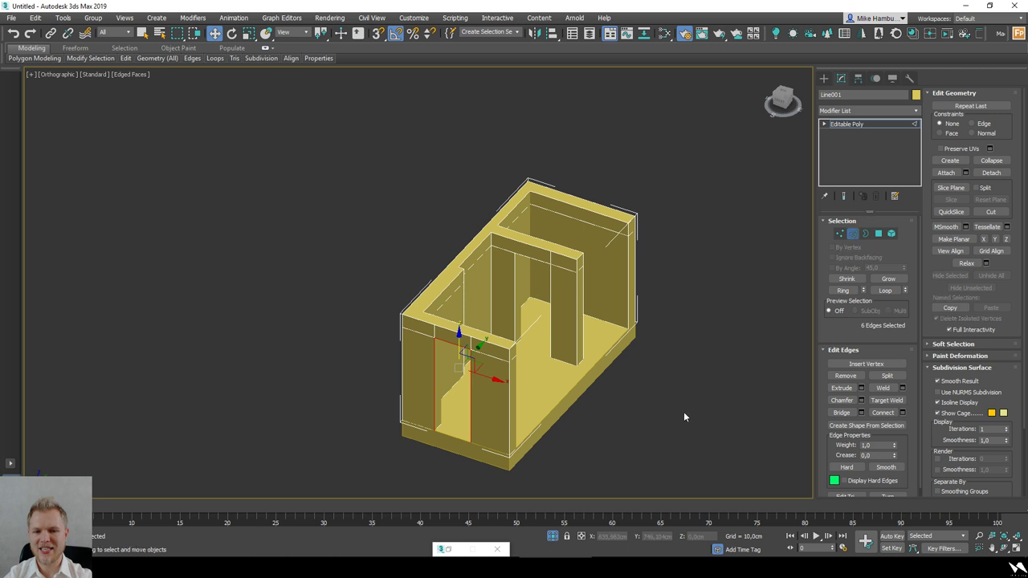
left_click(683, 411)
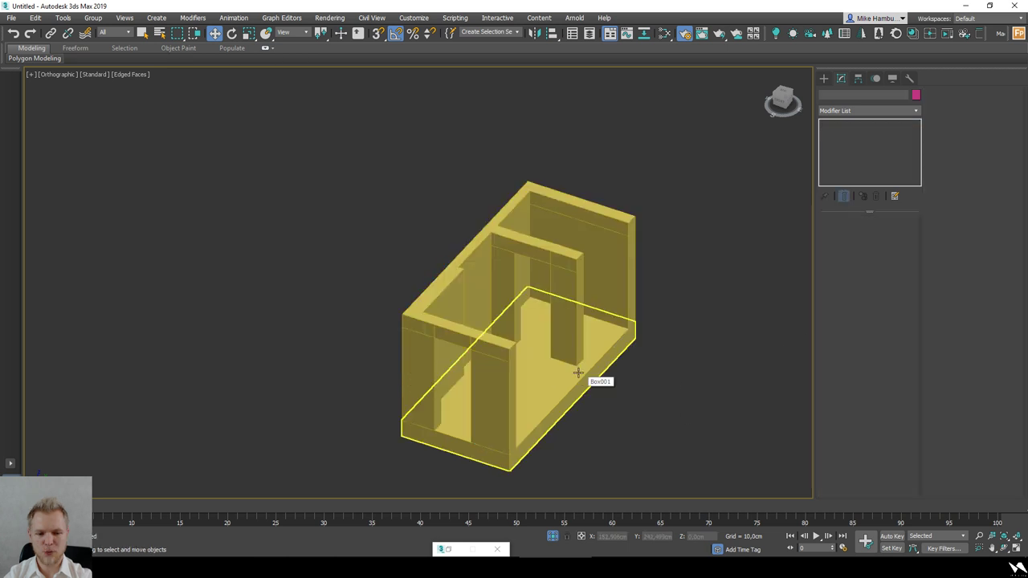
left_click(578, 372)
left_click_drag(526, 343, 516, 259, "shift")
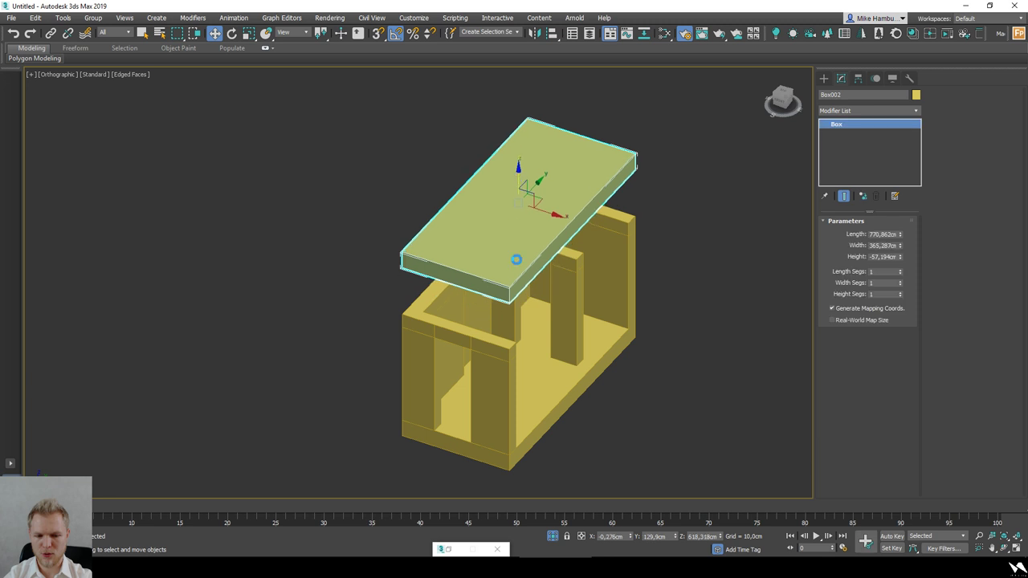
left_click(523, 327)
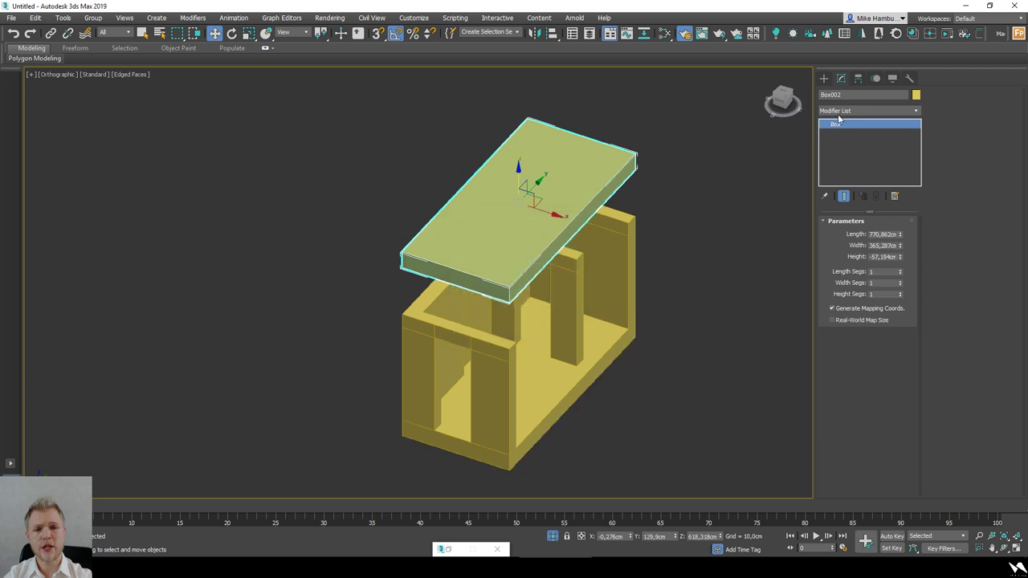
Step: Rotate the slab copy by 180 degrees in the Front view
key("f")
key("e")
left_click_drag(525, 155, 617, 191)
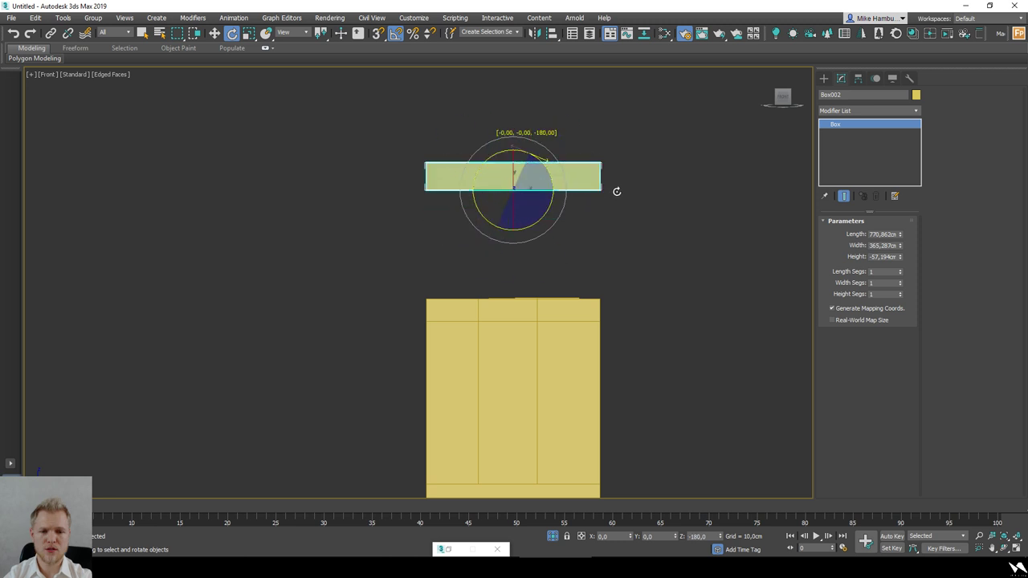
Step: Snap the rotated slab copy onto the top corner of the walls so it forms the ceiling, and deselect it
key("w")
key("s")
left_click_drag(513, 167, 427, 299)
key("F3")
middle_click_drag(411, 292, 342, 326, "alt")
key("s")
left_click(357, 293)
key("F3")
scroll(359, 292, "down", 3)
key("s")
left_click(475, 345)
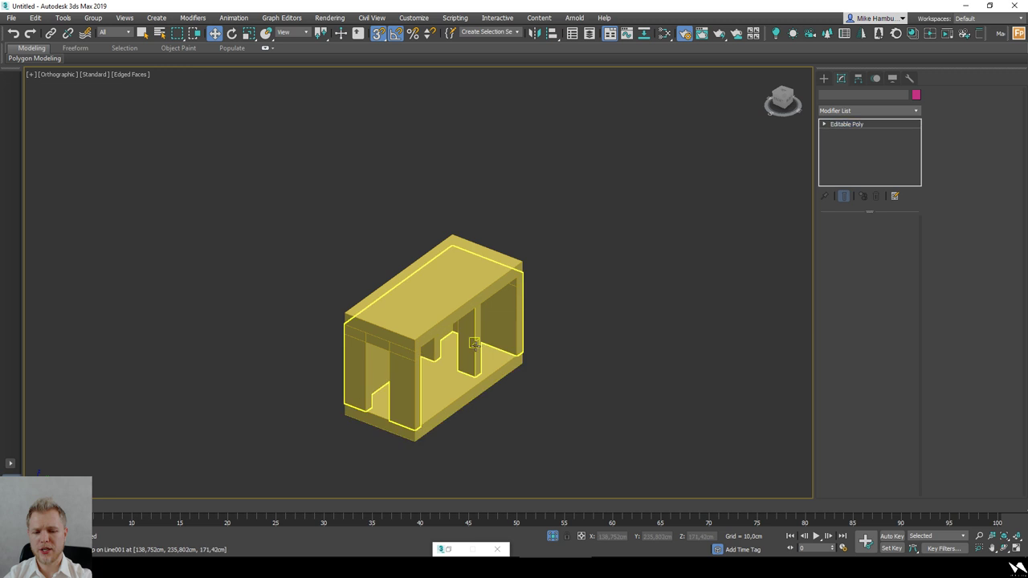
left_click(565, 414)
left_click(823, 78)
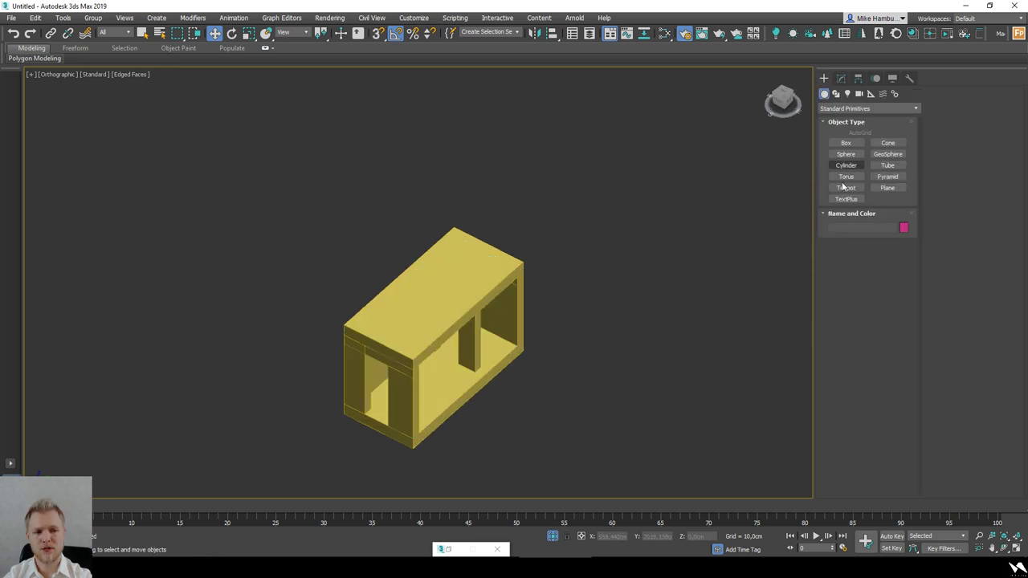
left_click(881, 190)
left_click_drag(652, 340, 663, 454)
right_click(663, 455)
mouse_move(610, 378)
middle_mouse_down("alt")
mouse_move(611, 355)
mouse_move(680, 410)
mouse_move(659, 408)
mouse_move(677, 348)
mouse_move(677, 382)
middle_mouse_up("alt")
scroll(680, 410, "up", 2)
key("e")
left_click_drag(688, 375, 713, 402)
key("ctrl+z")
key("Delete")
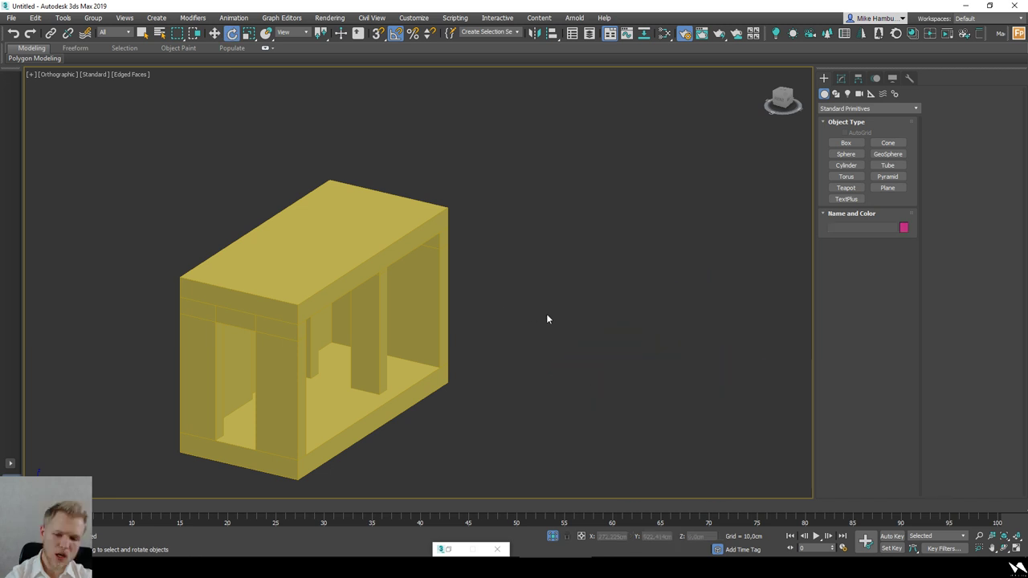
Step: Examine the wall object and its openings from the side and from above in wireframe and shaded display
scroll(513, 281, "down", 2)
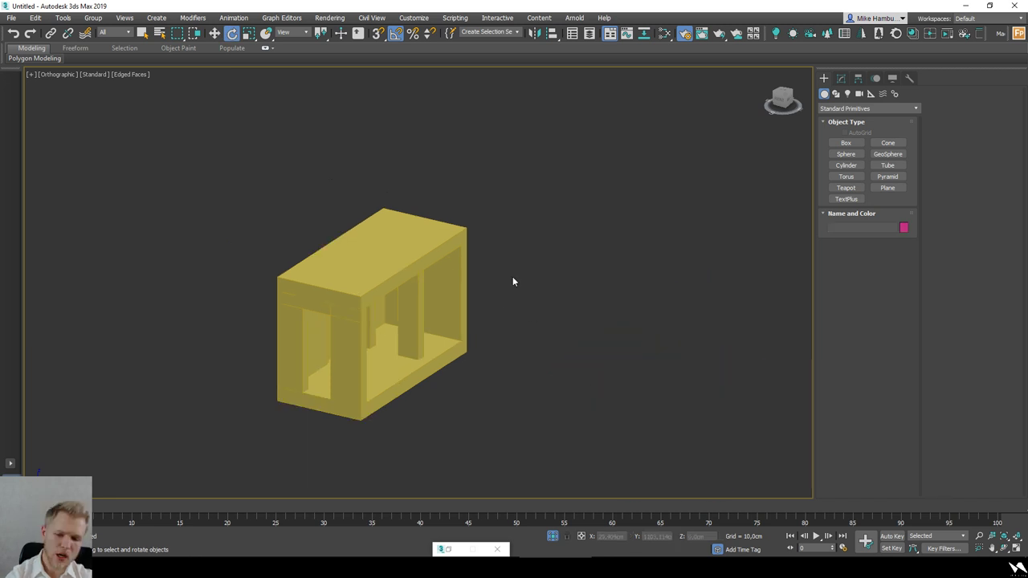
middle_click_drag(514, 278, 464, 343, "alt")
key("F3")
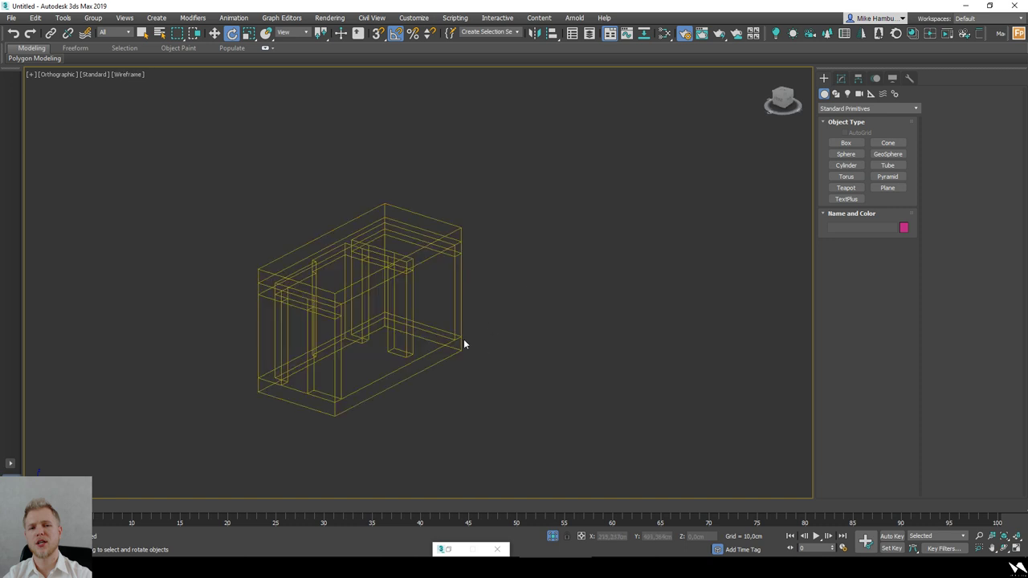
key("F3")
left_click(408, 344)
mouse_move(431, 308)
middle_mouse_down("alt")
mouse_move(433, 329)
mouse_move(555, 372)
mouse_move(563, 360)
mouse_move(452, 168)
mouse_move(458, 174)
mouse_move(427, 155)
middle_mouse_up("alt")
scroll(473, 340, "up", 3)
key("F3")
scroll(561, 372, "down", 2)
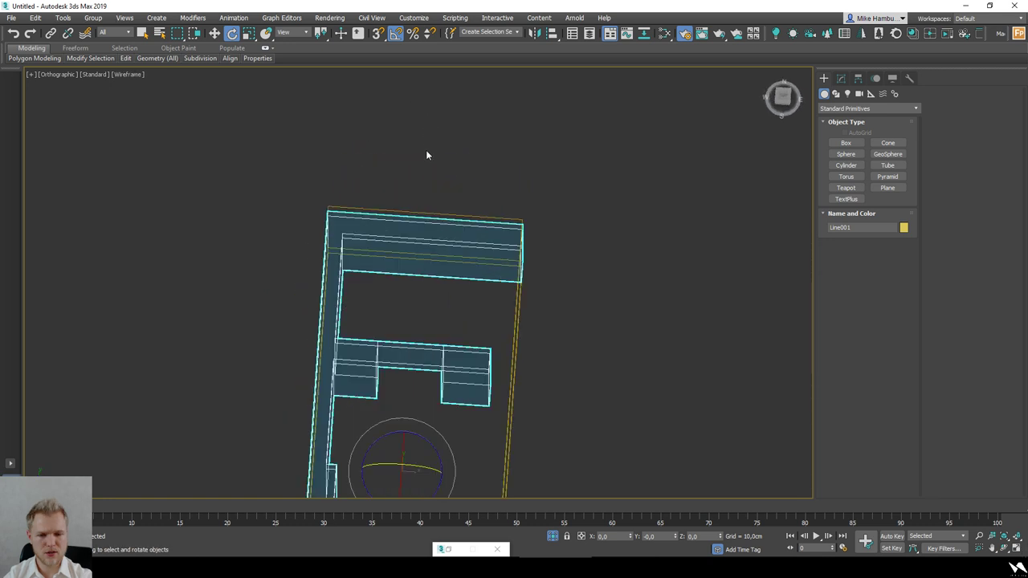
key("2")
mouse_move(497, 299)
middle_mouse_down("alt")
mouse_move(580, 316)
mouse_move(580, 367)
middle_mouse_up("alt")
key("F3")
Step: Clear the wall object's edge selection and return to the object level
right_click(578, 361)
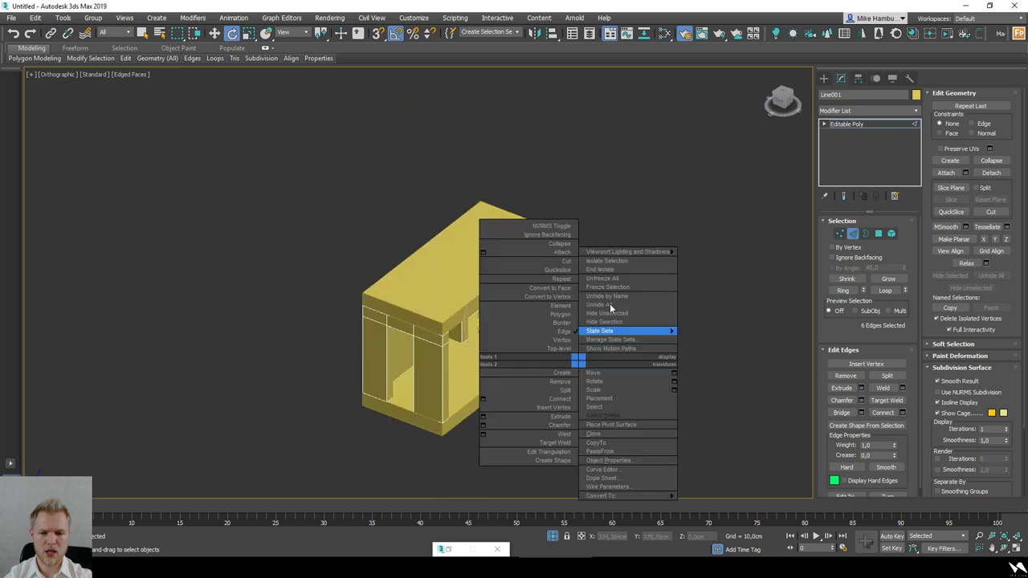
left_click(610, 309)
key("ctrl+z")
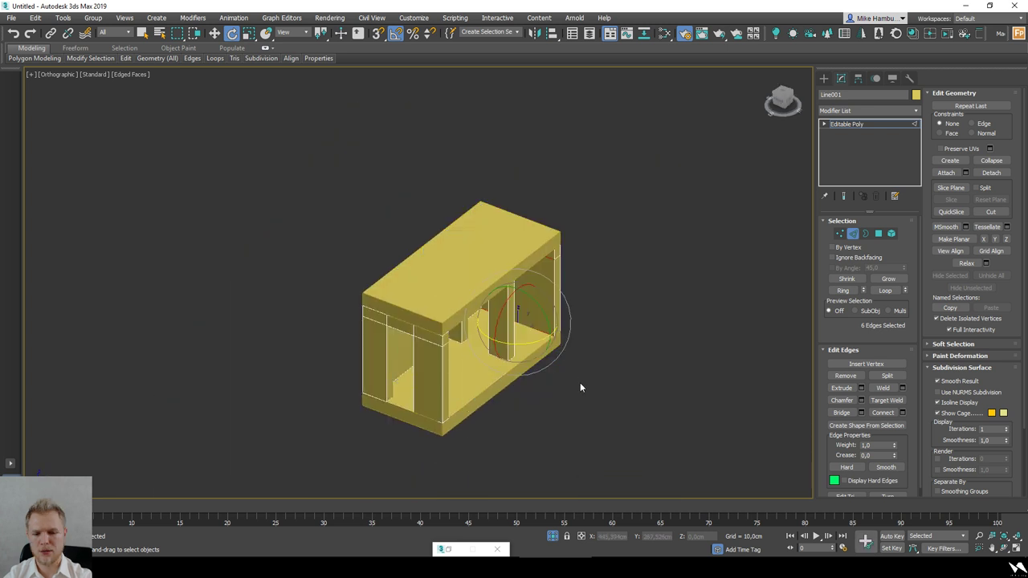
left_click(580, 387)
scroll(562, 381, "up", 5)
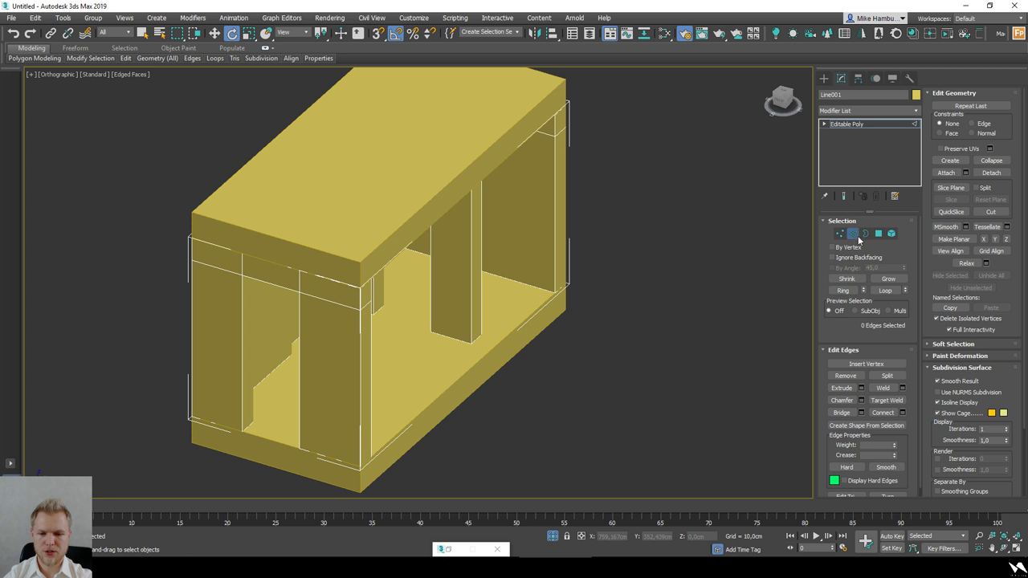
key("6")
Step: Restore the four-viewport layout and set the viewport with the background image to Camera001
key("c")
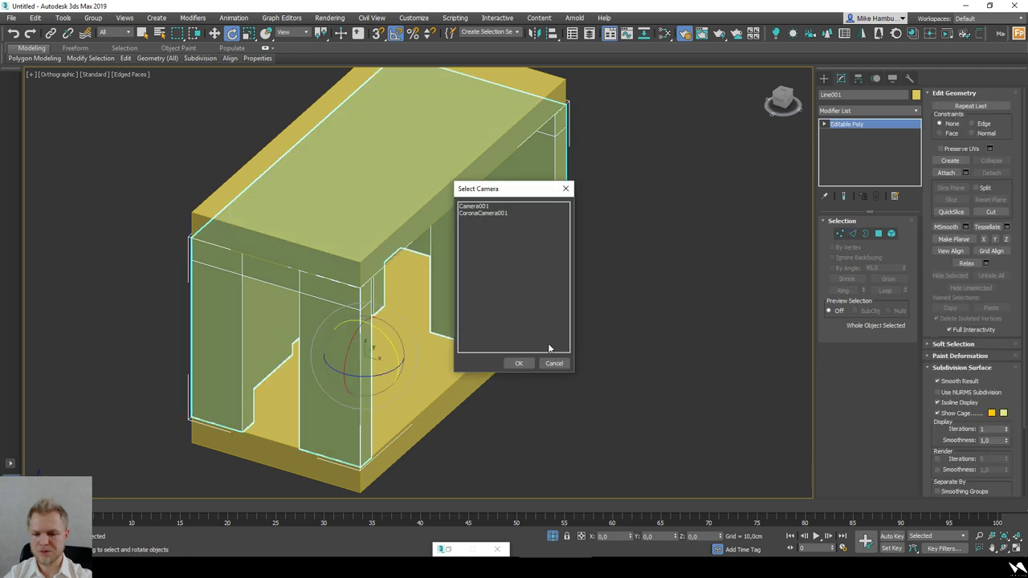
left_click(485, 207)
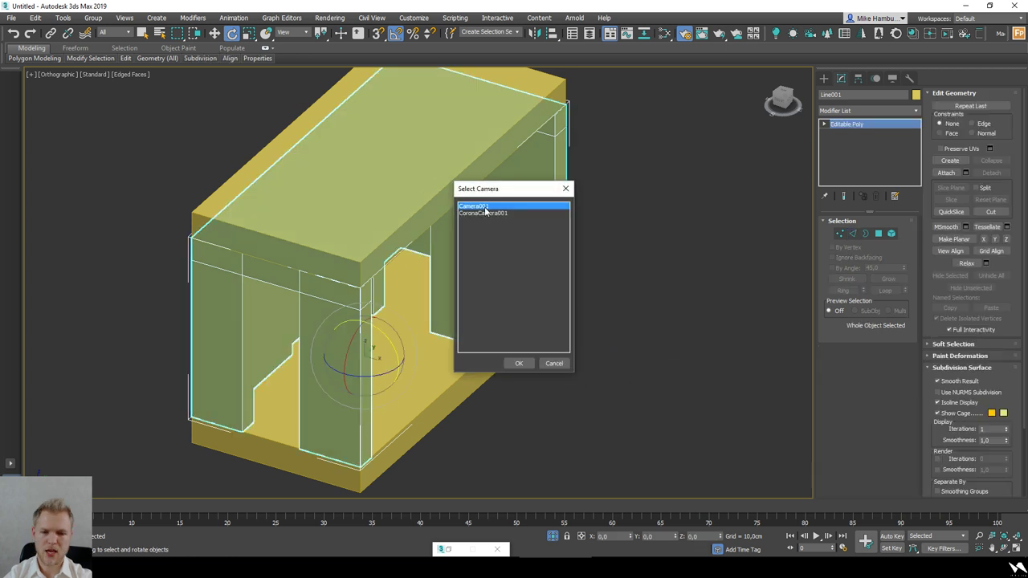
left_click(556, 364)
left_click(1017, 547)
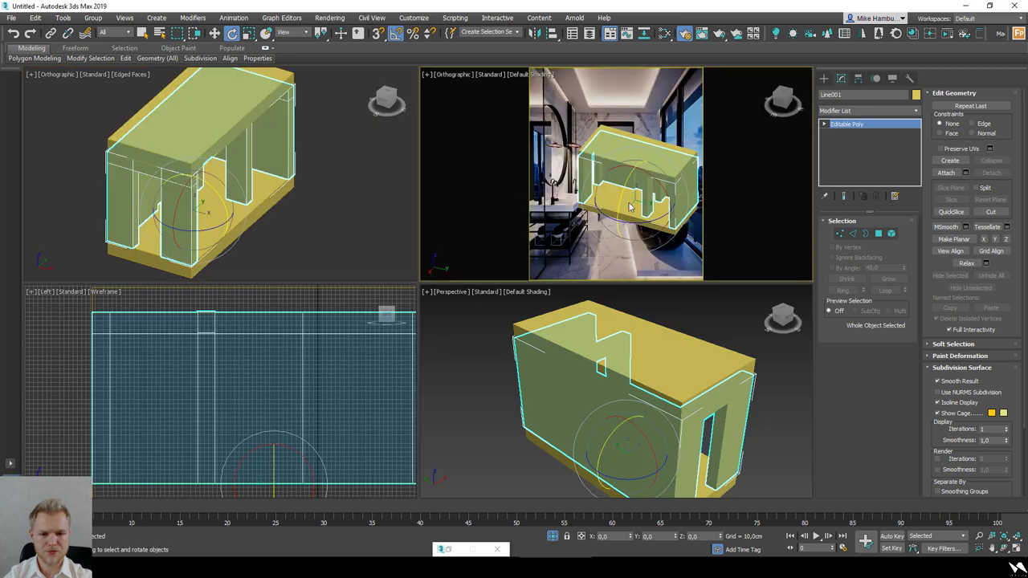
key("c")
left_click(507, 207)
double_click(508, 207)
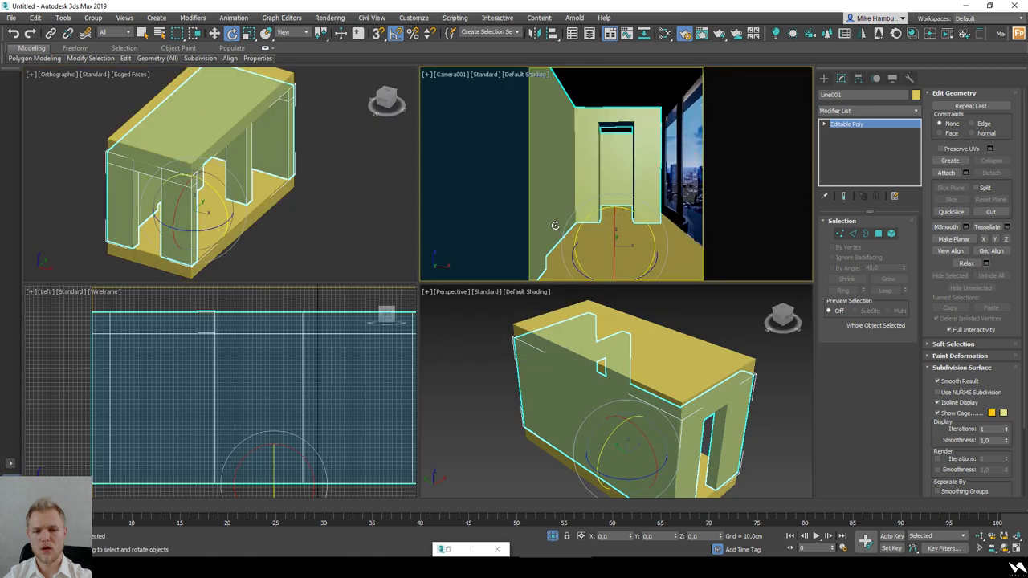
Step: Deselect the walls and look for the scene's cameras in the object selection list
left_click(343, 202)
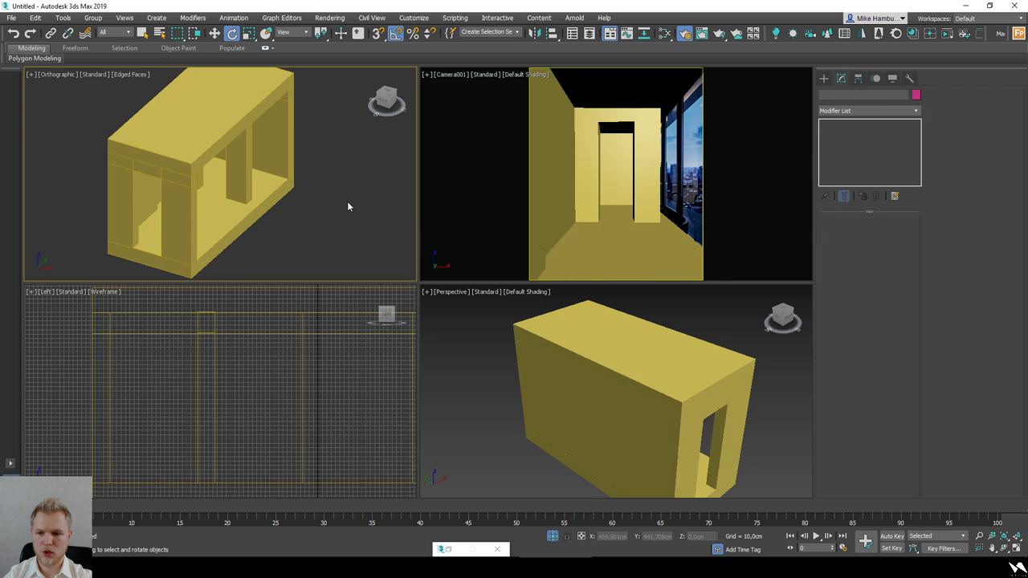
scroll(321, 204, "down", 5)
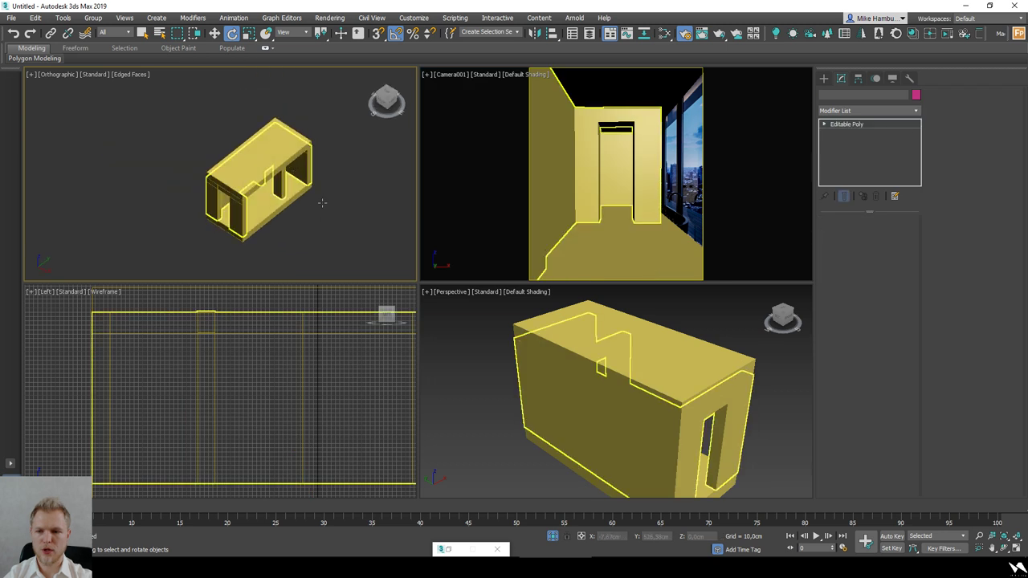
left_click(305, 191)
left_click(362, 207)
key("h")
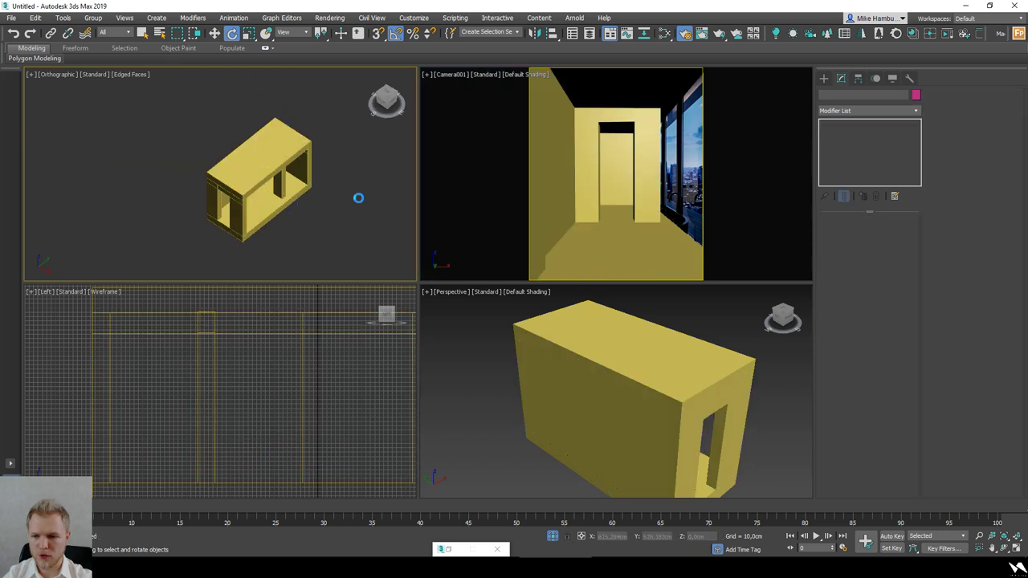
left_click(13, 37)
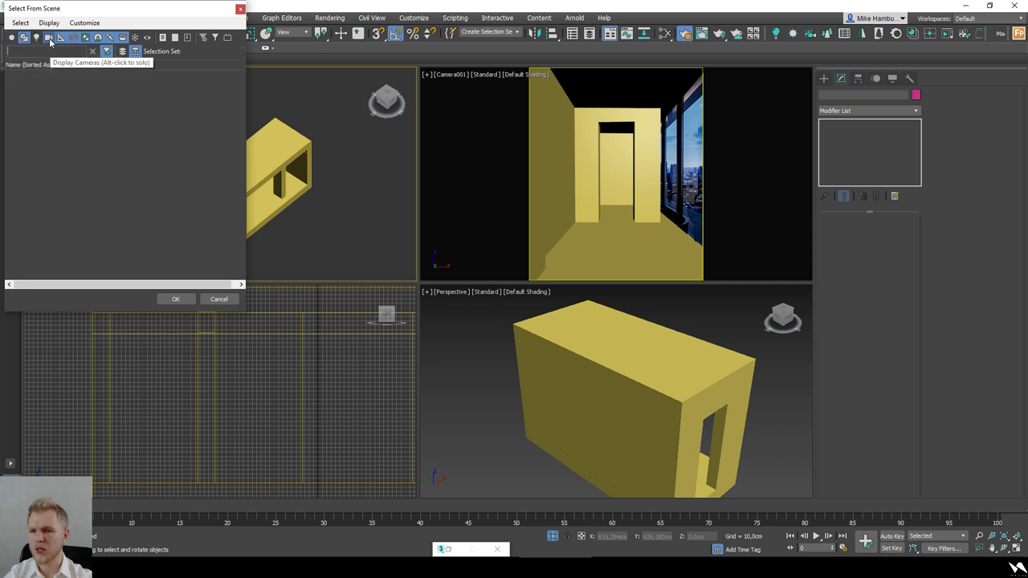
left_click(240, 9)
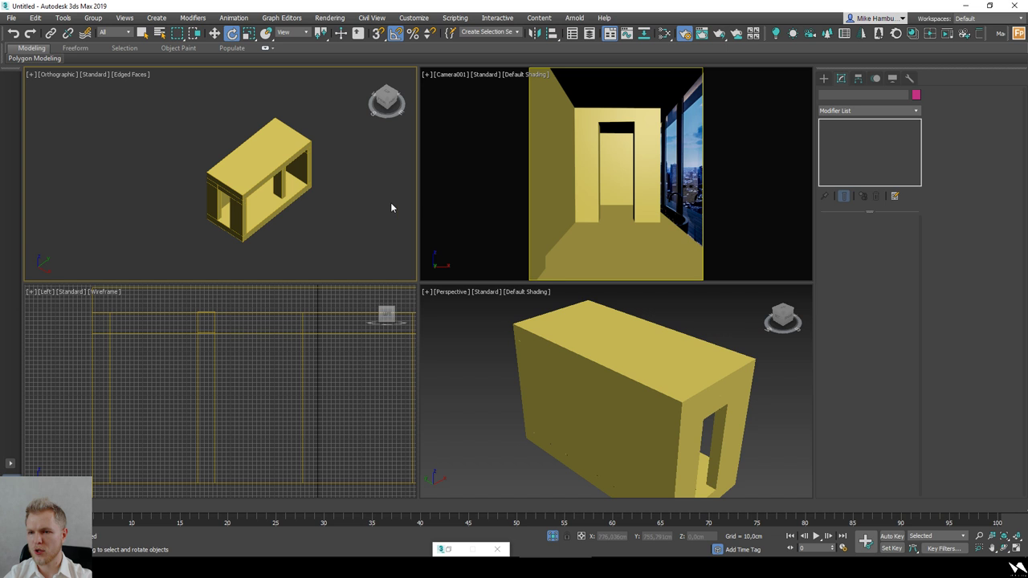
Step: View the scene from above in wireframe and unhide all hidden objects
key("t")
key("F3")
right_click(338, 194)
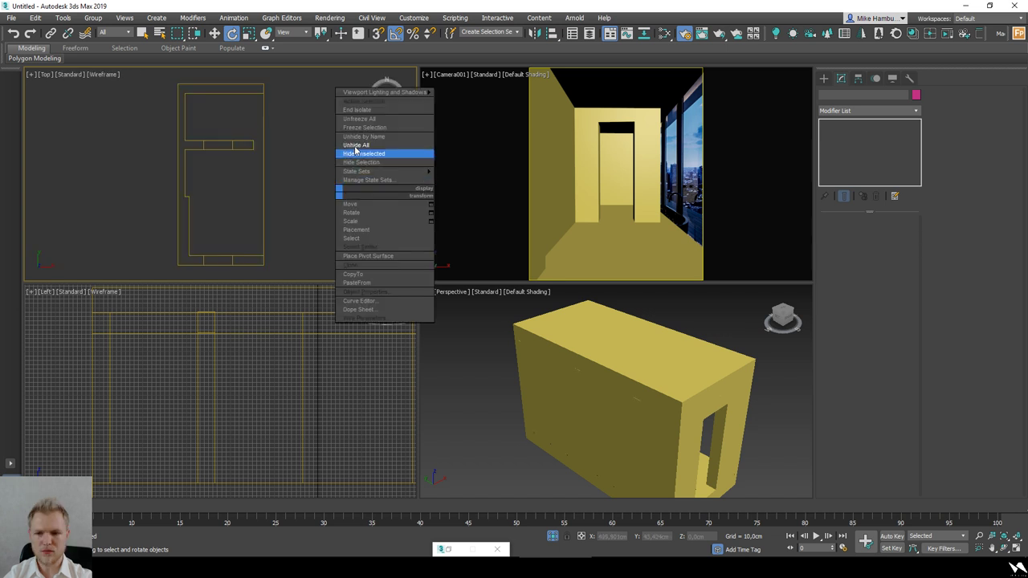
left_click(356, 137)
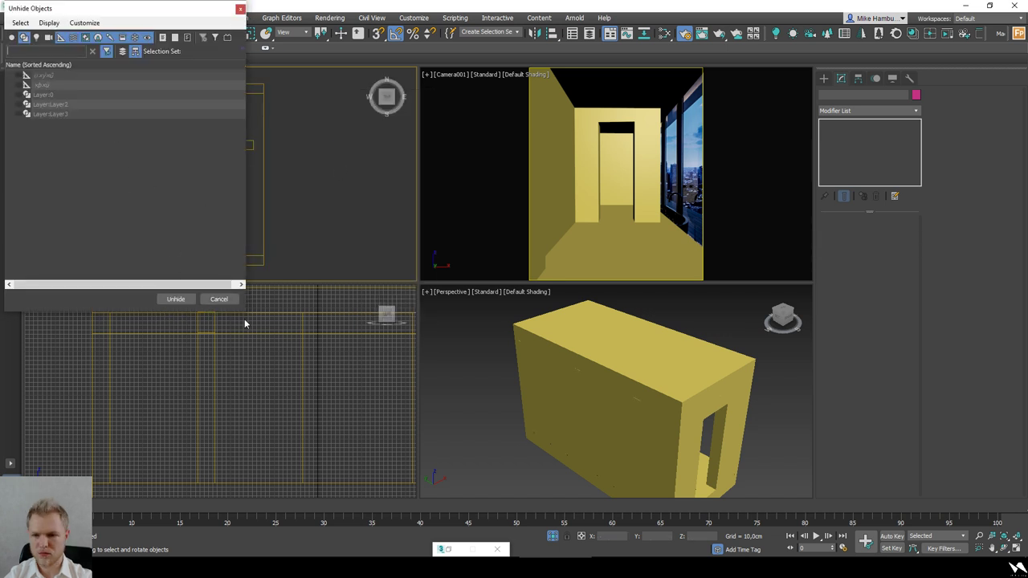
right_click(307, 224)
left_click(343, 179)
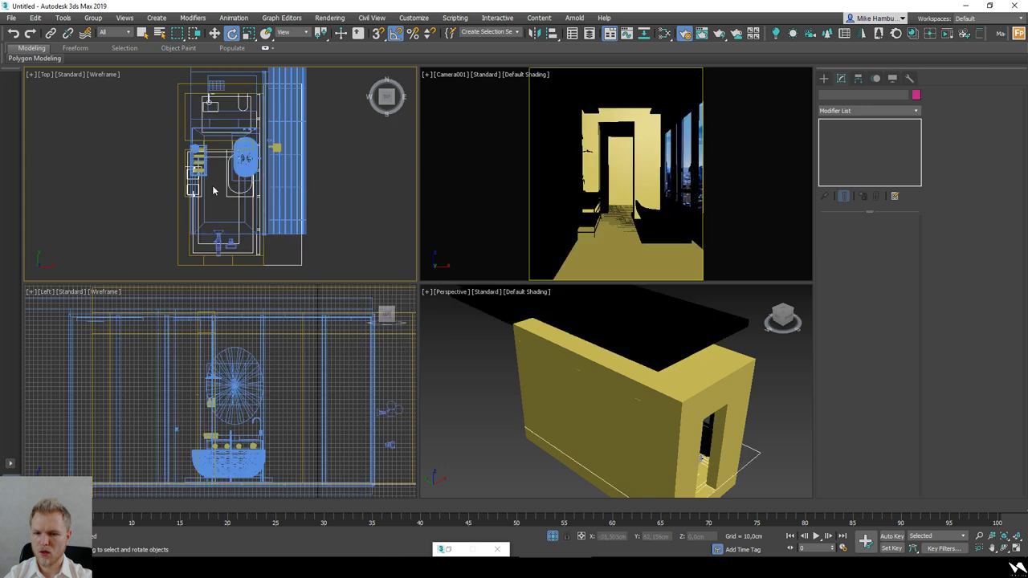
Step: Select the imported Layer:0 mesh in the plan view and delete it
scroll(213, 191, "up", 3)
key("ctrl+a")
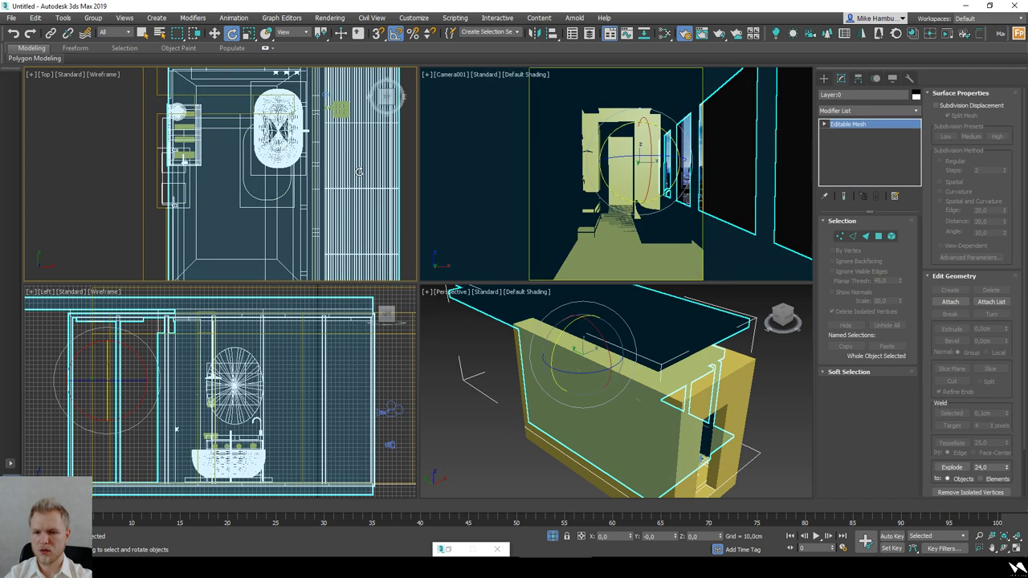
scroll(360, 172, "down", 2)
scroll(360, 172, "down", 2)
key("Delete")
Step: Select the Layer:Layer3 floor plan spline and isolate it, with the viewport in wireframe display
mouse_move(350, 181)
middle_mouse_down()
mouse_move(318, 204)
mouse_move(281, 201)
mouse_move(268, 187)
middle_mouse_up()
scroll(319, 204, "up", 2)
left_click(275, 222)
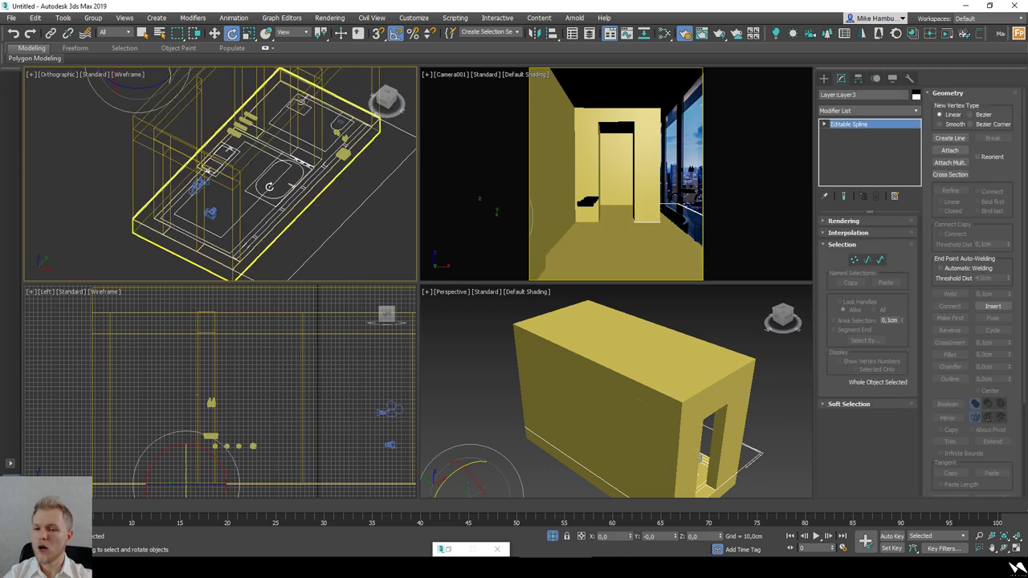
key("alt+q")
key("F3")
scroll(154, 118, "up", 4)
key("F3")
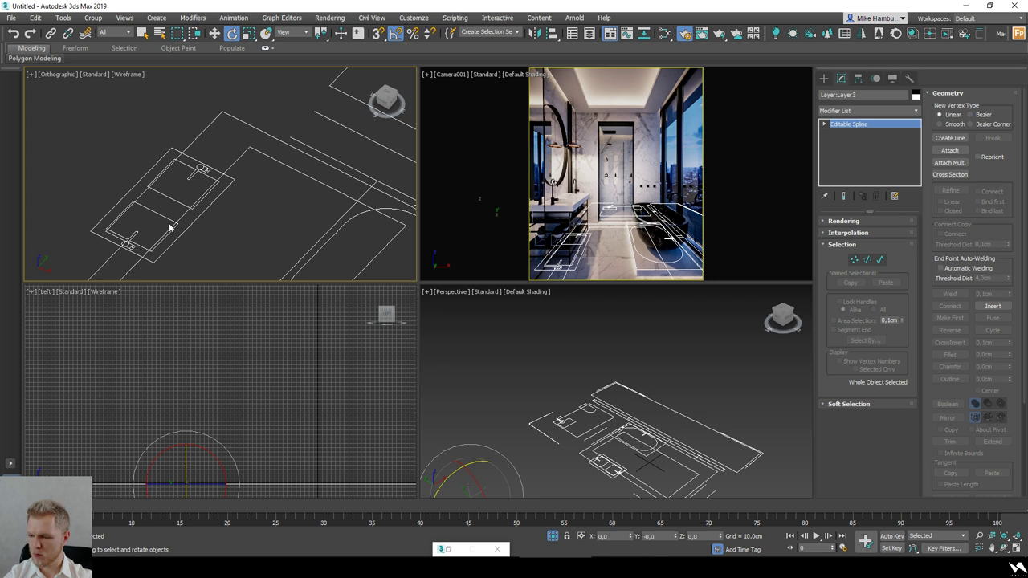
scroll(170, 229, "down", 2)
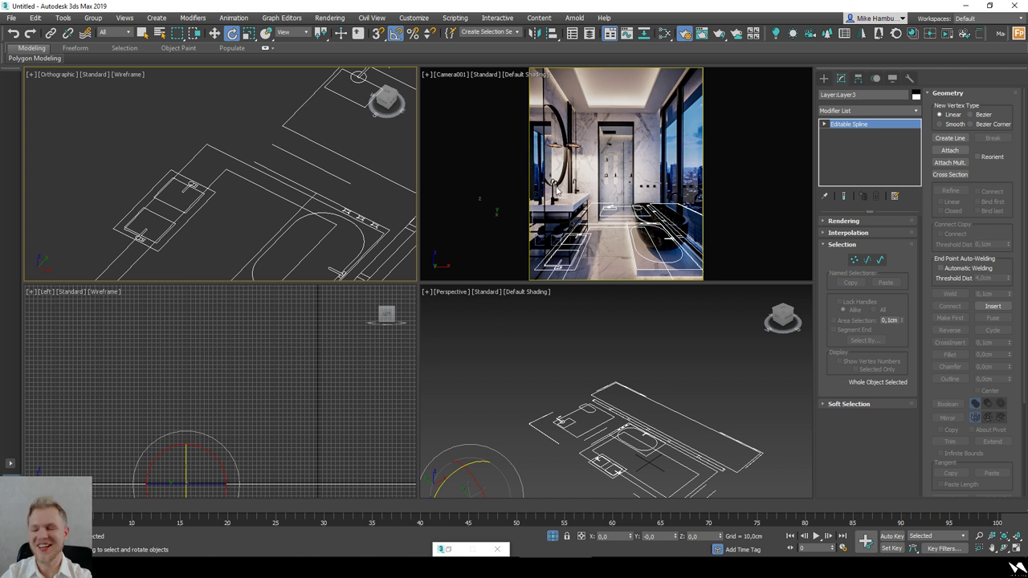
Step: Deselect the floor plan, return its viewport to the top view and maximize the Camera001 viewport
left_click(298, 178)
key("t")
left_click(218, 205)
scroll(194, 206, "up", 3)
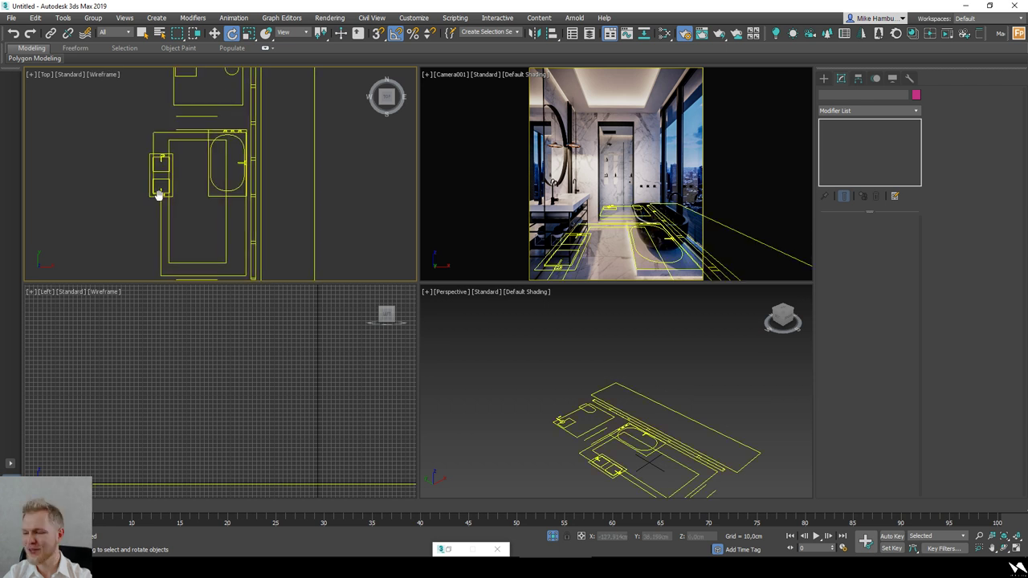
right_click(436, 214)
key("alt+w")
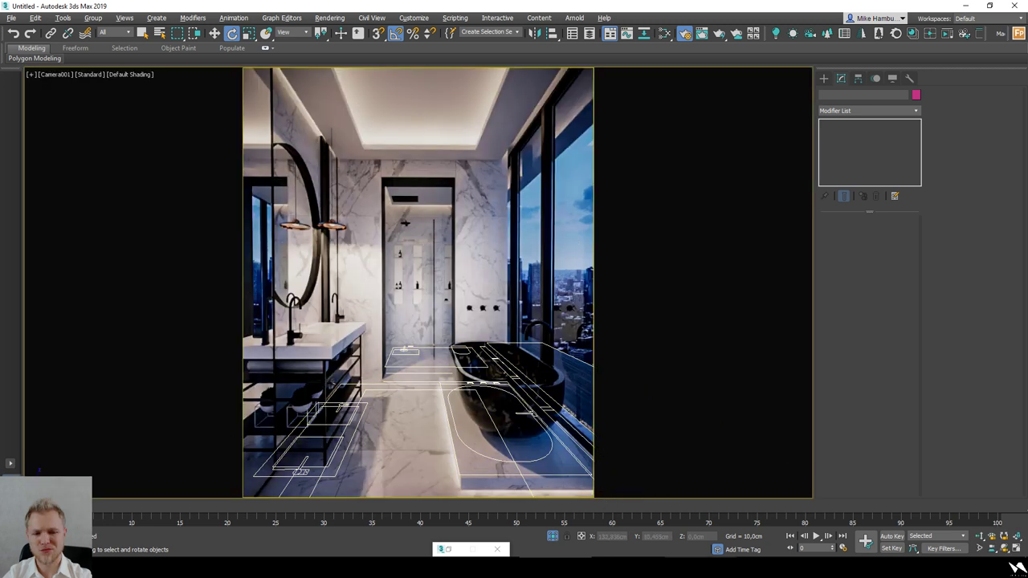
Step: Switch to the Bathroom_Preview.jpg image in Photos and examine the washbasin cabinet up close, returning to the 3ds Max camera view
key("alt+Tab")
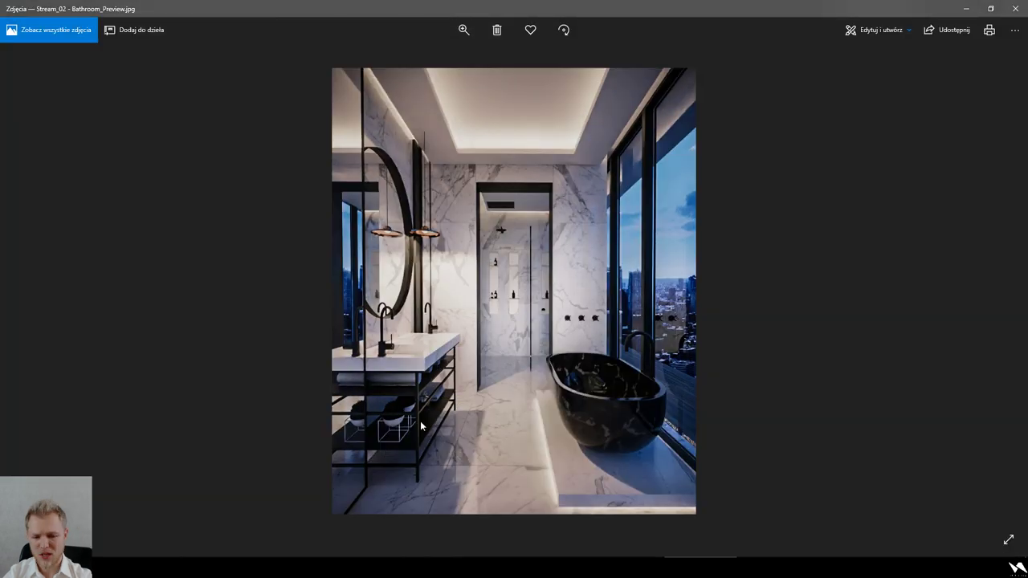
scroll(420, 421, "up", 5)
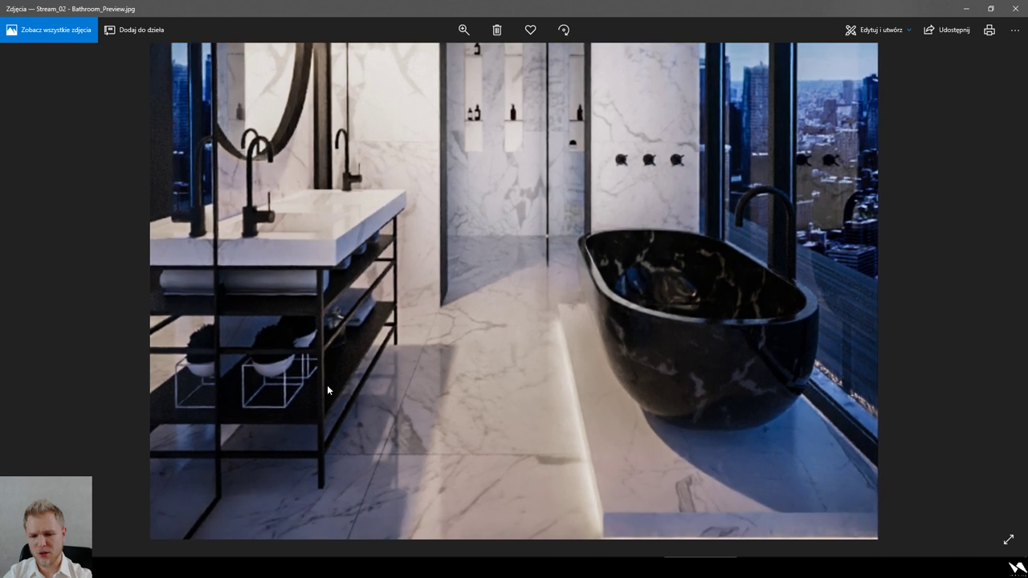
left_click(966, 8)
key("F3")
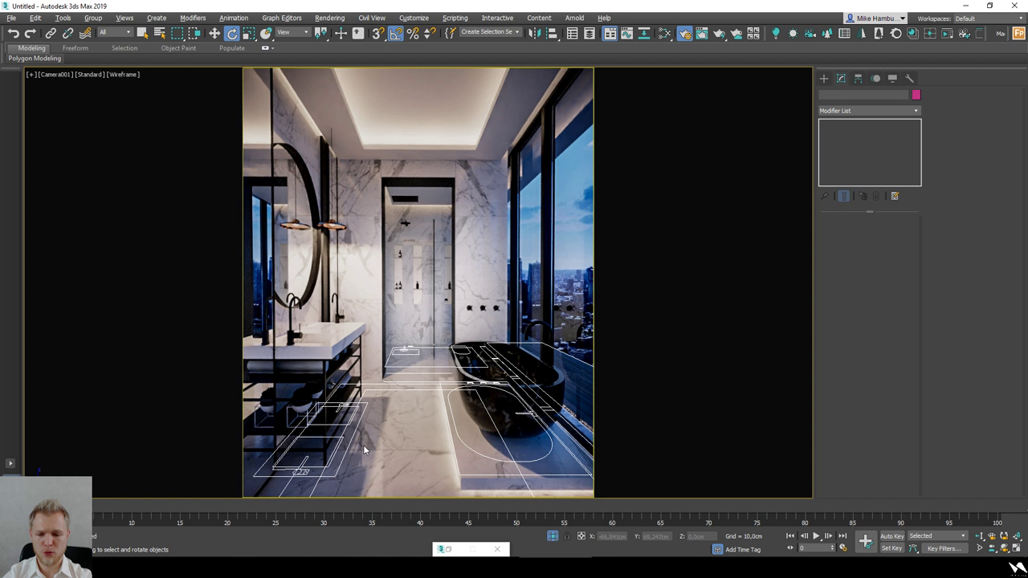
Step: Bring up the spline creation tools, select the floor plan drawing and show it from above
left_click(823, 78)
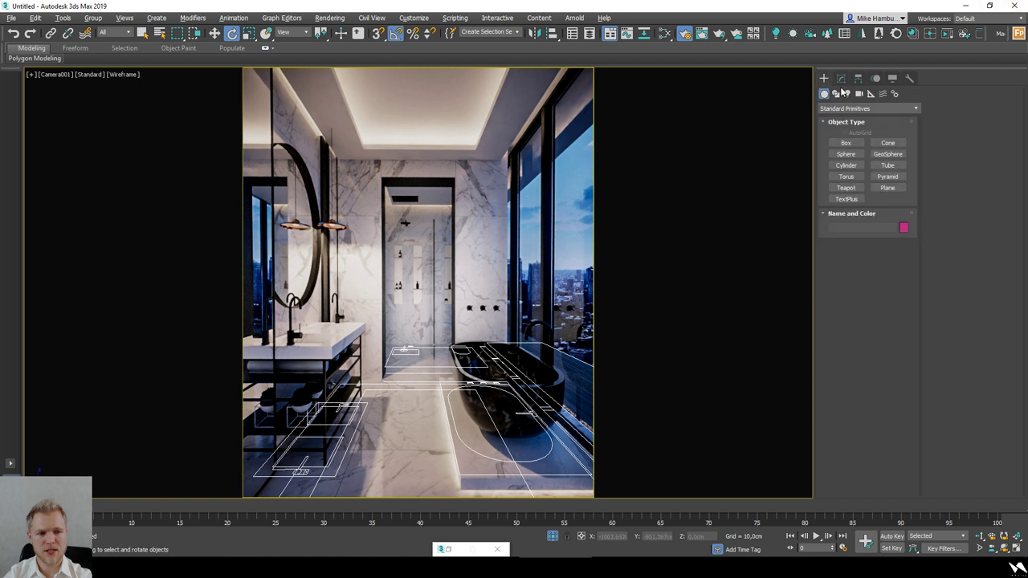
left_click(835, 94)
key("F3")
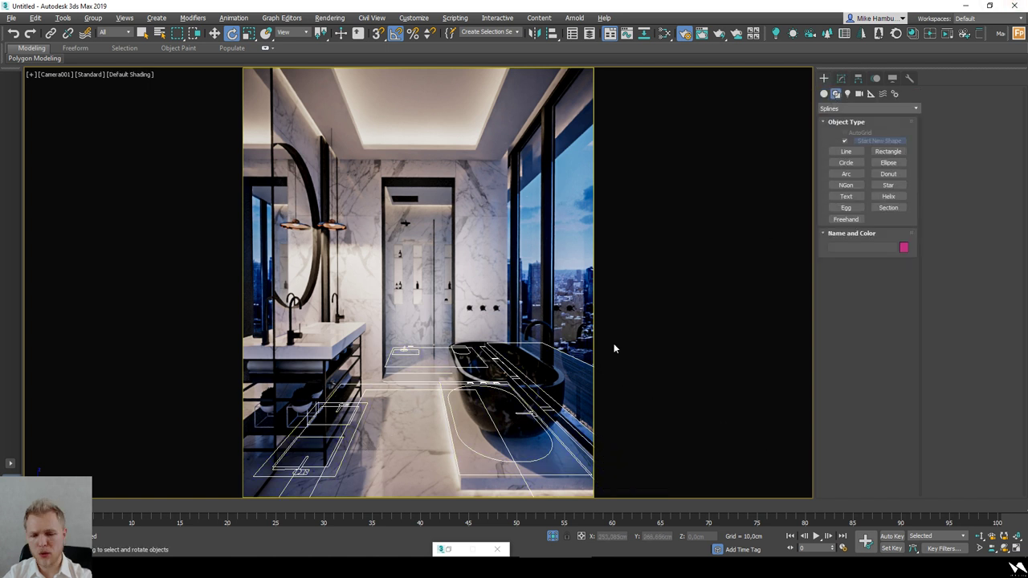
left_click(846, 162)
left_click(886, 152)
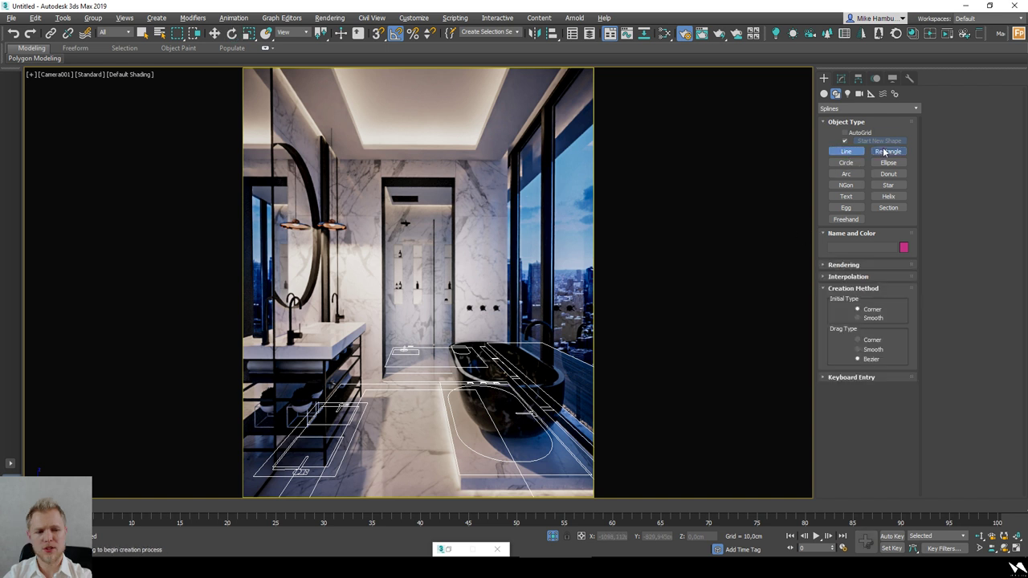
right_click(383, 444)
left_click(353, 438)
key("t")
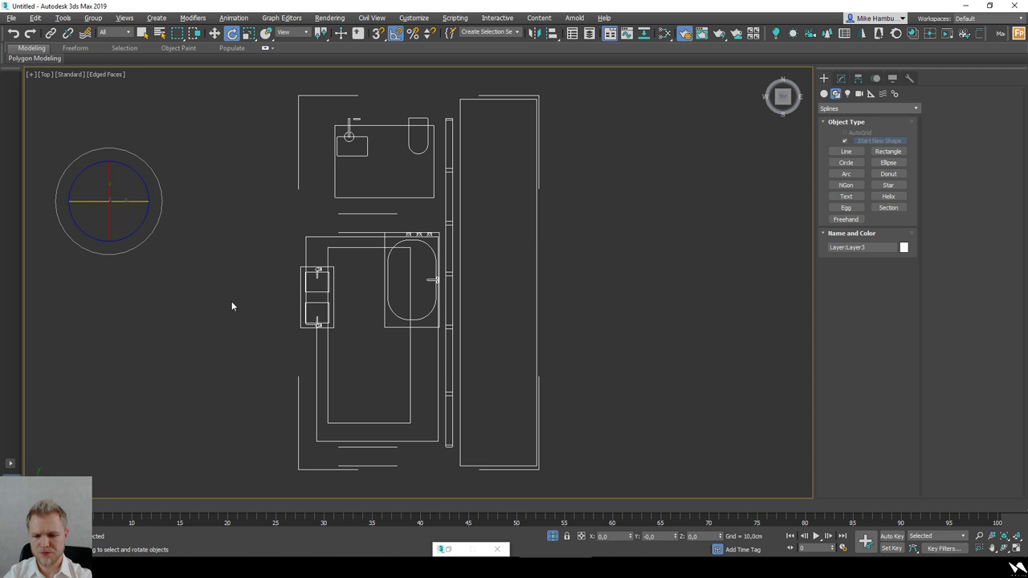
Step: Draw a snapped rectangle spline along the outer outline of the double washbasin in the floor plan
scroll(232, 306, "up", 4)
middle_click_drag(520, 363, 520, 361)
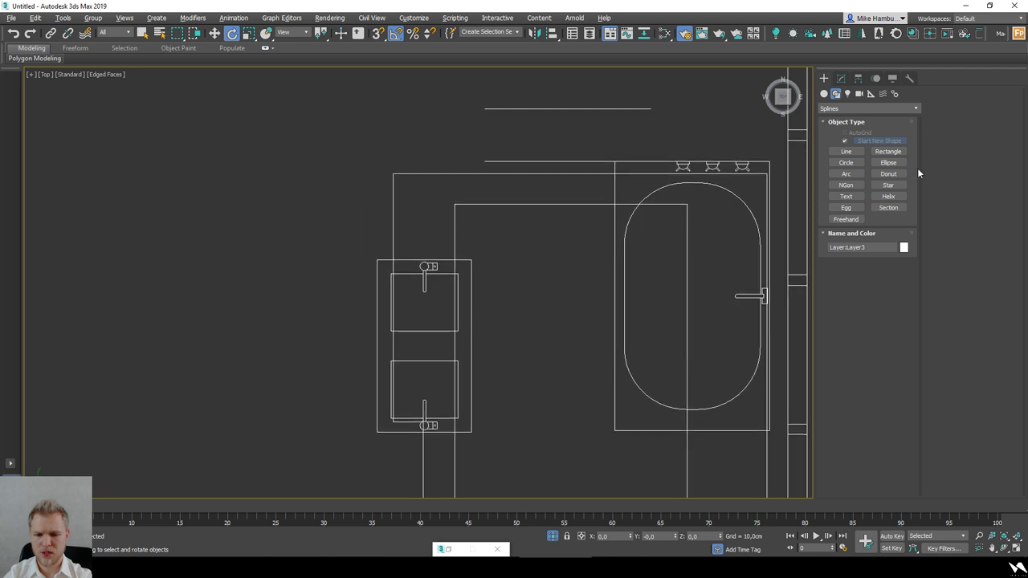
left_click(841, 80)
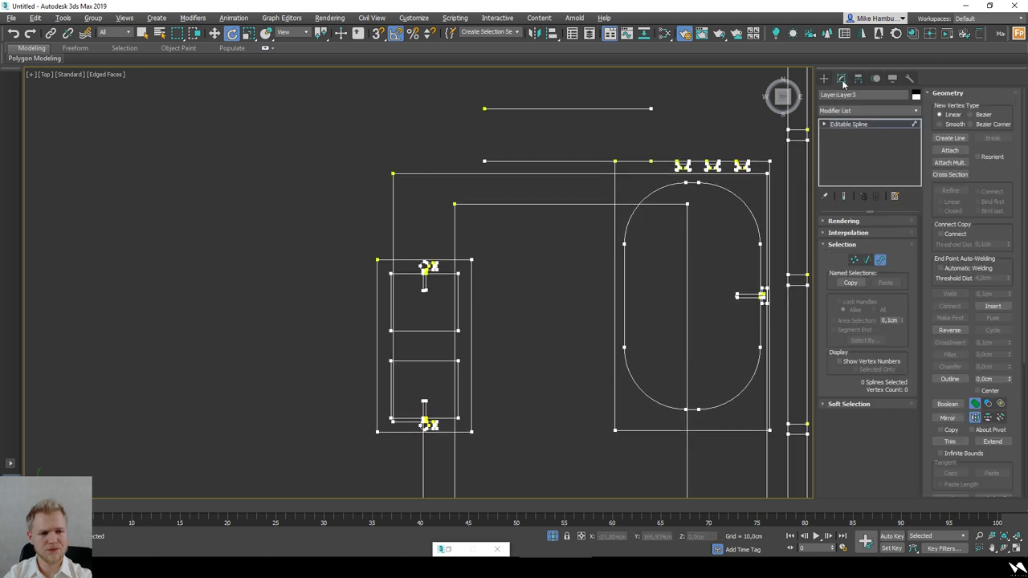
left_click(823, 79)
left_click(888, 152)
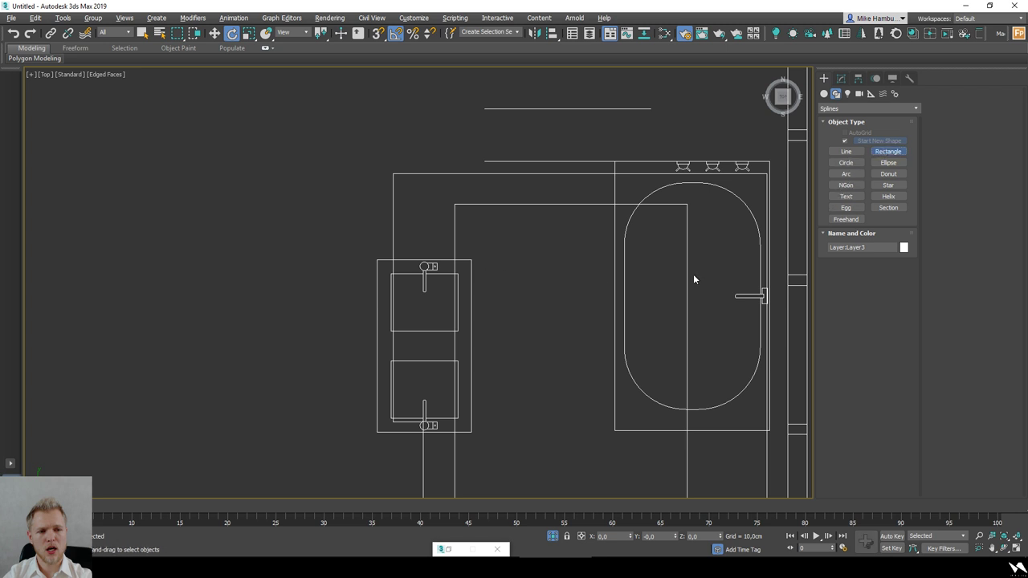
middle_click_drag(503, 332, 525, 280)
key("s")
left_click_drag(495, 207, 399, 379)
right_click(465, 404)
Step: Move the washbasin rectangle vertically above the floor plan, to a height of about 73.7 cm
middle_click_drag(465, 404, 480, 321, "alt")
key("w")
key("s")
left_click_drag(438, 257, 438, 164)
right_click(466, 194)
Step: Add an Extrude modifier to the washbasin rectangle with an amount of 11 cm
left_click(841, 78)
left_click(852, 110)
scroll(852, 121, "down", 5)
left_click(853, 122)
double_click(880, 236)
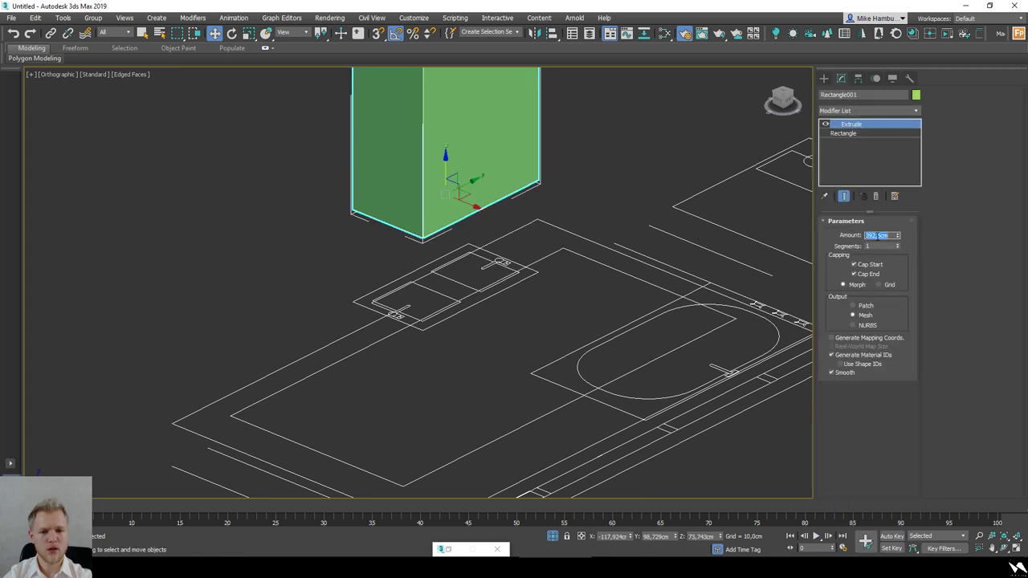
type("10")
key("Return")
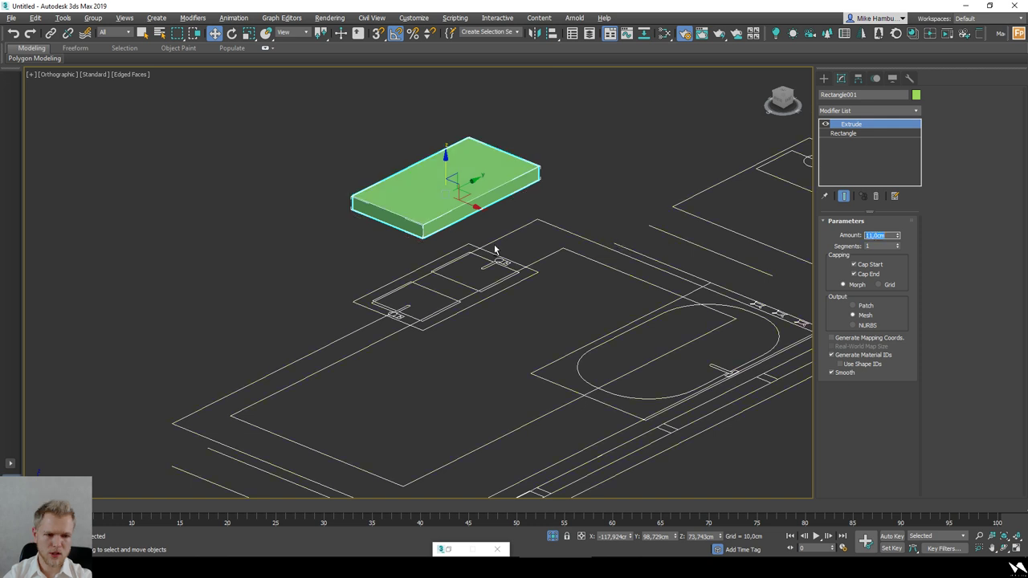
Step: Convert the extruded washbasin slab to an Editable Poly
middle_click_drag(495, 248, 488, 258, "alt")
right_click(462, 218)
mouse_move(530, 351)
left_click(583, 358)
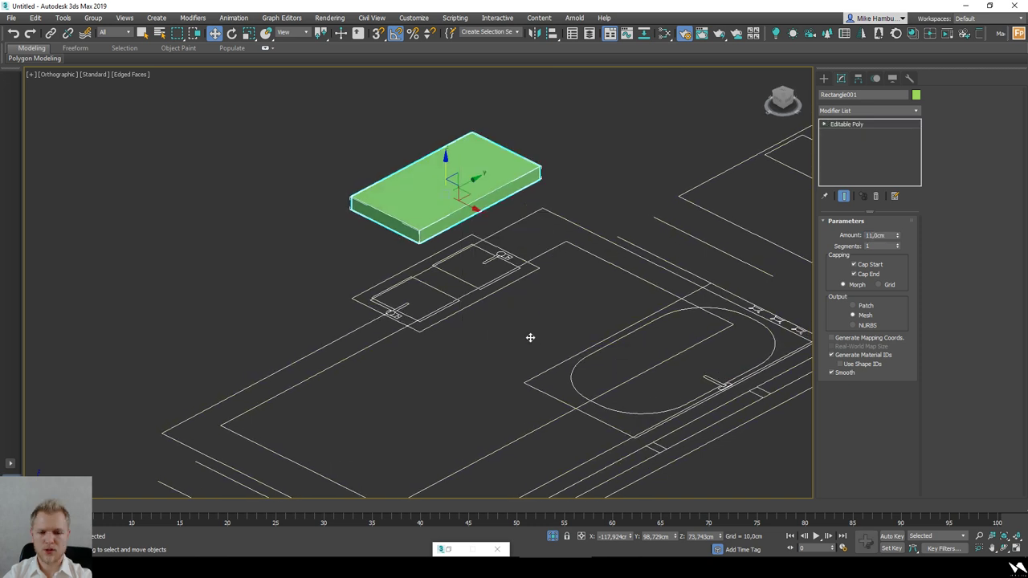
Step: Select the slab's lengthwise edges and connect them with one edge loop across the middle
middle_click_drag(530, 337, 377, 326, "alt")
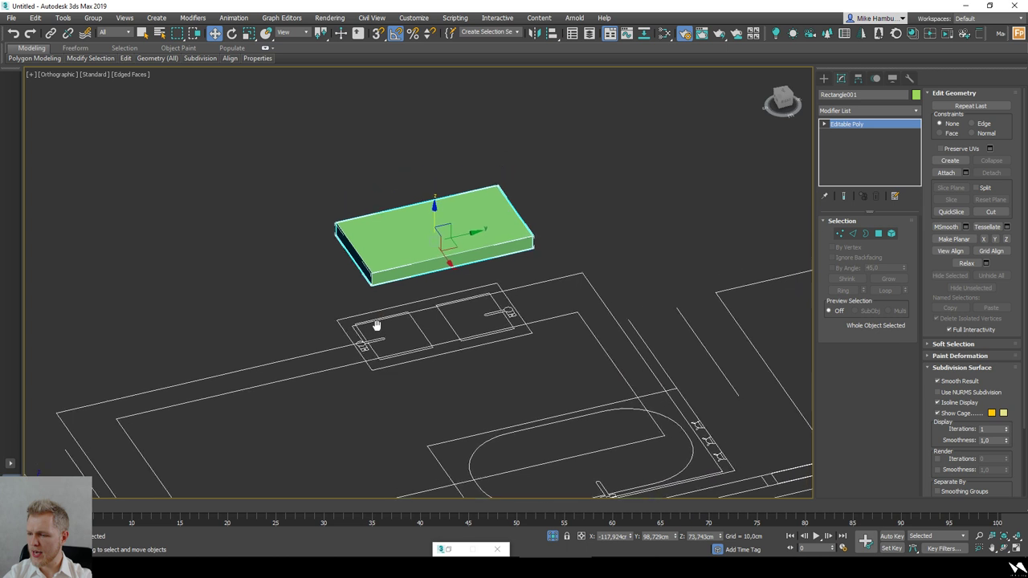
scroll(376, 326, "up", 2)
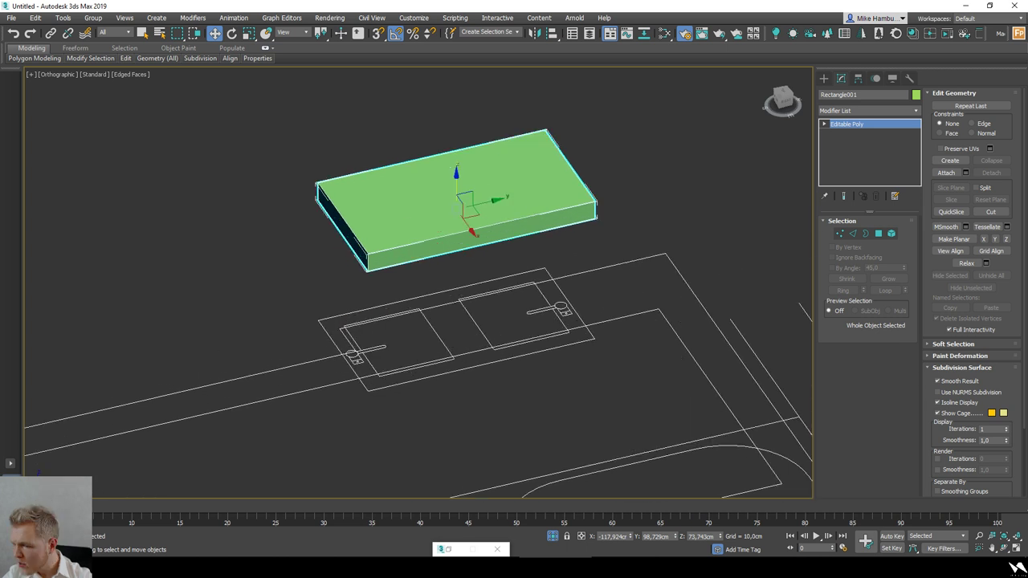
middle_click_drag(180, 240, 429, 327, "alt")
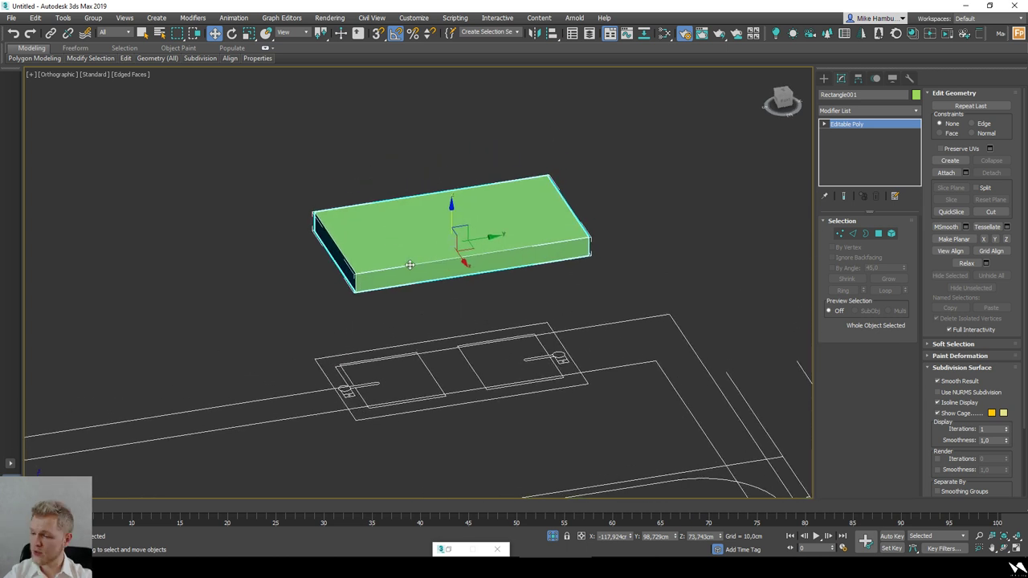
key("2")
left_click_drag(468, 362, 455, 128)
left_click(887, 416)
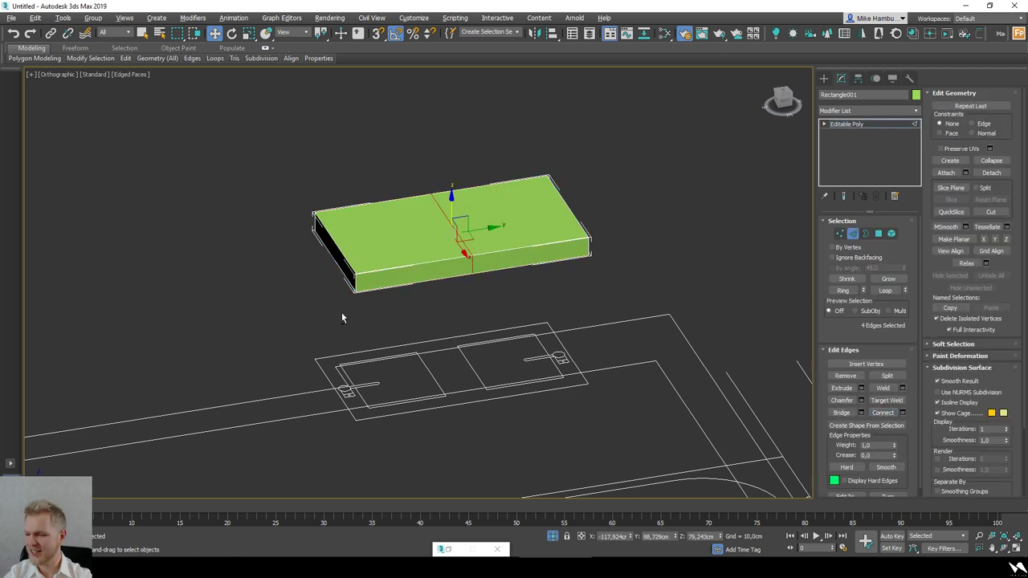
Step: Select the lengthwise edges in both halves of the slab and connect them with a cross loop in each half
middle_click_drag(341, 312, 379, 361, "alt")
left_click_drag(390, 308, 392, 137)
left_click_drag(489, 138, 506, 343, "ctrl")
left_click(876, 414)
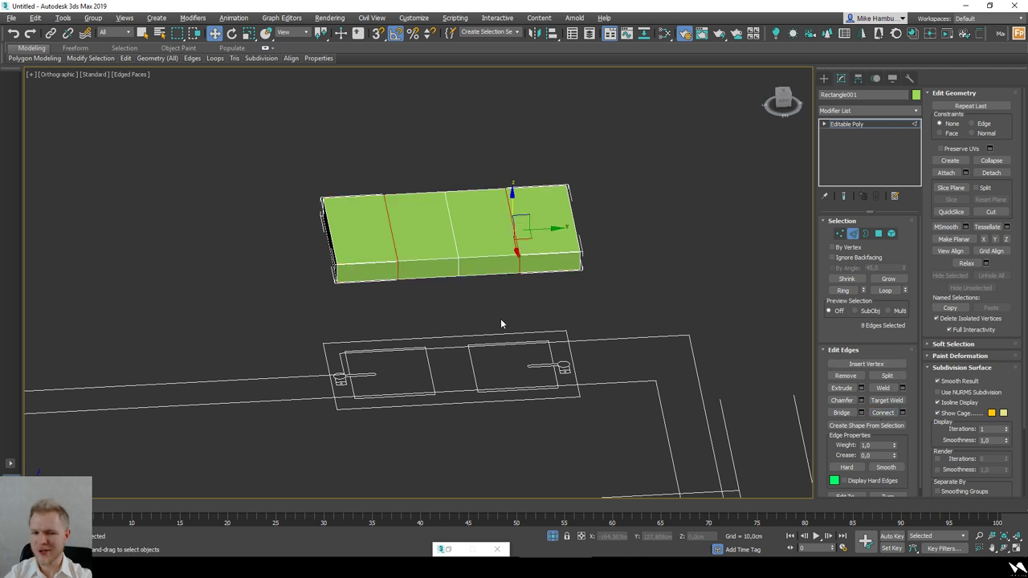
middle_click_drag(500, 318, 546, 337, "alt")
left_click(861, 400)
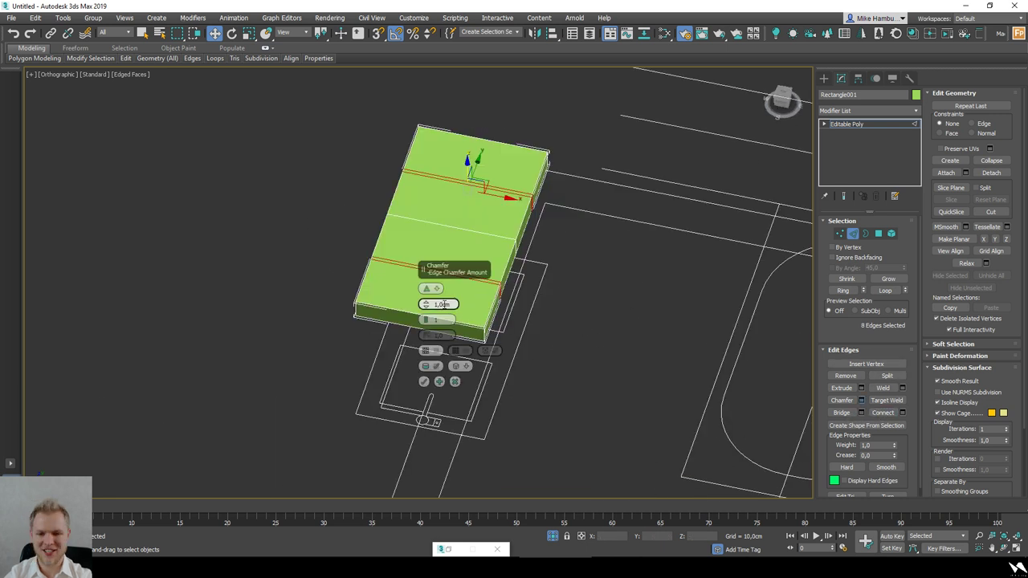
key("t")
key("F3")
scroll(643, 375, "down", 5)
scroll(602, 365, "up", 3)
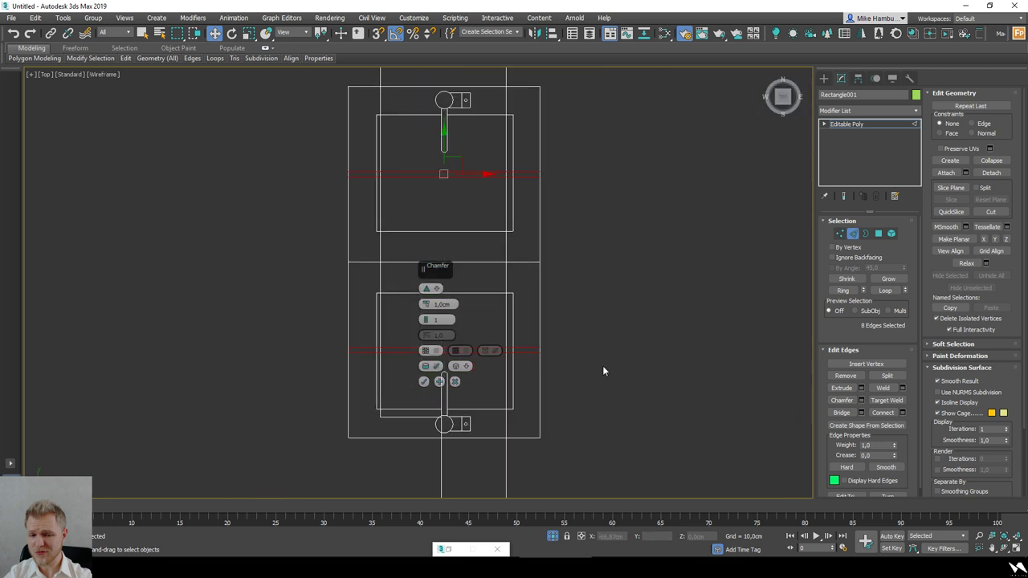
key("F3")
mouse_move(663, 312)
middle_mouse_down("alt")
mouse_move(608, 373)
mouse_move(590, 337)
middle_mouse_up("alt")
middle_click_drag(571, 261, 567, 195, "alt")
left_click_drag(567, 195, 569, 353)
middle_click_drag(569, 353, 642, 362, "alt")
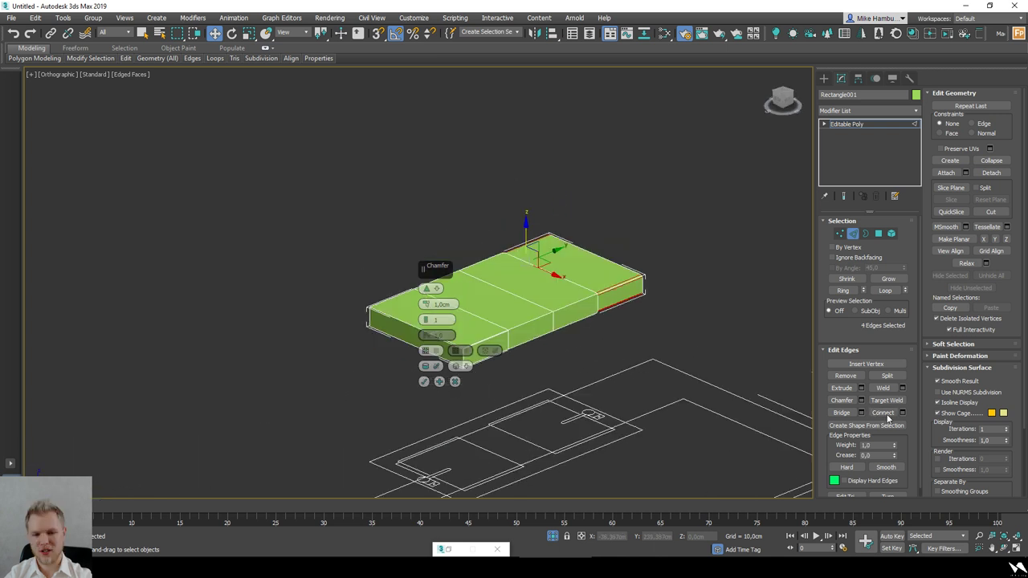
left_click(455, 382)
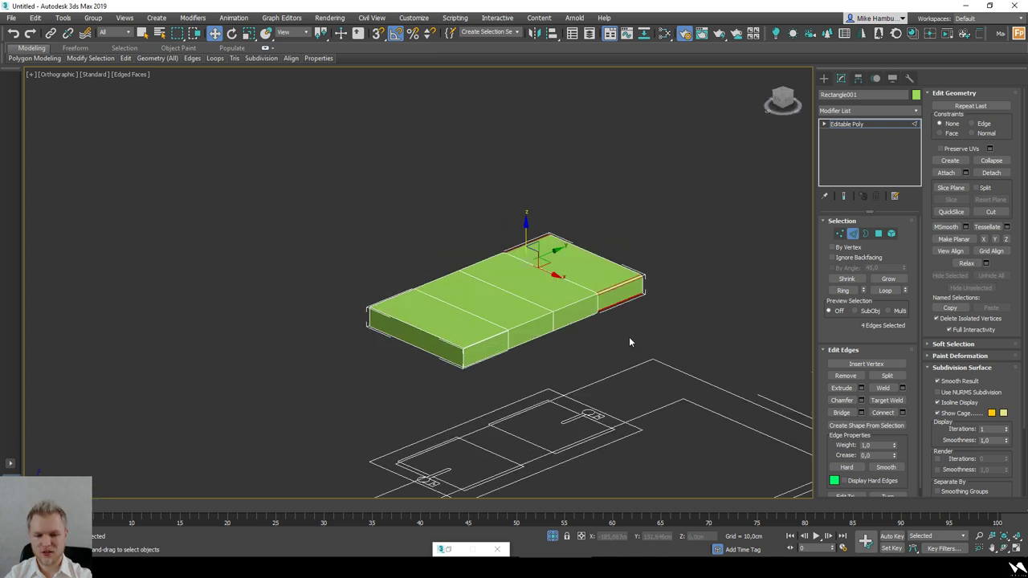
Step: Chamfer the cross loops in both slab halves until the resulting edges match the two basins' outlines in the top view
double_click(571, 282)
double_click(473, 315, "ctrl")
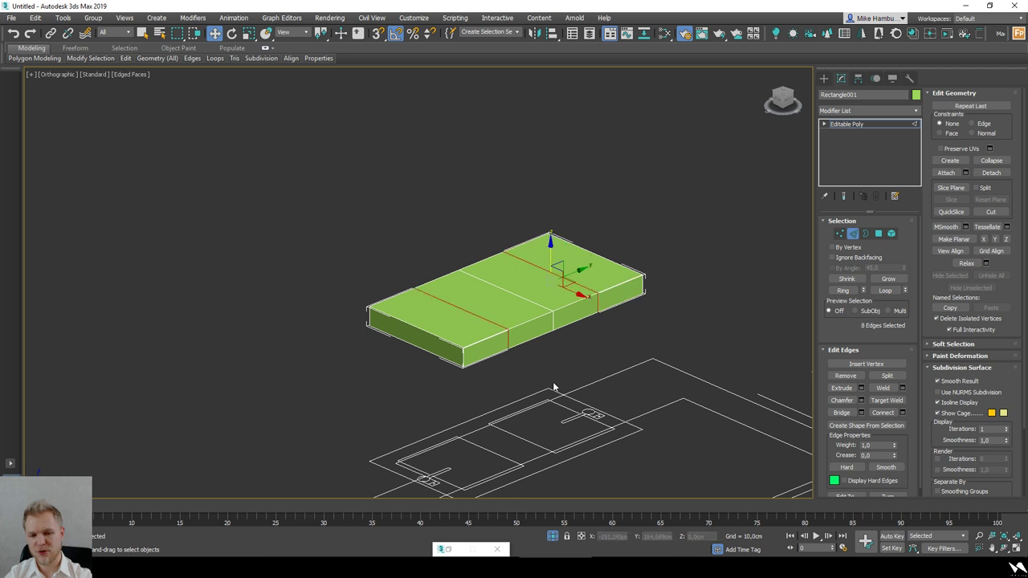
key("t")
key("F3")
scroll(548, 383, "down", 3)
middle_click_drag(666, 420, 625, 397)
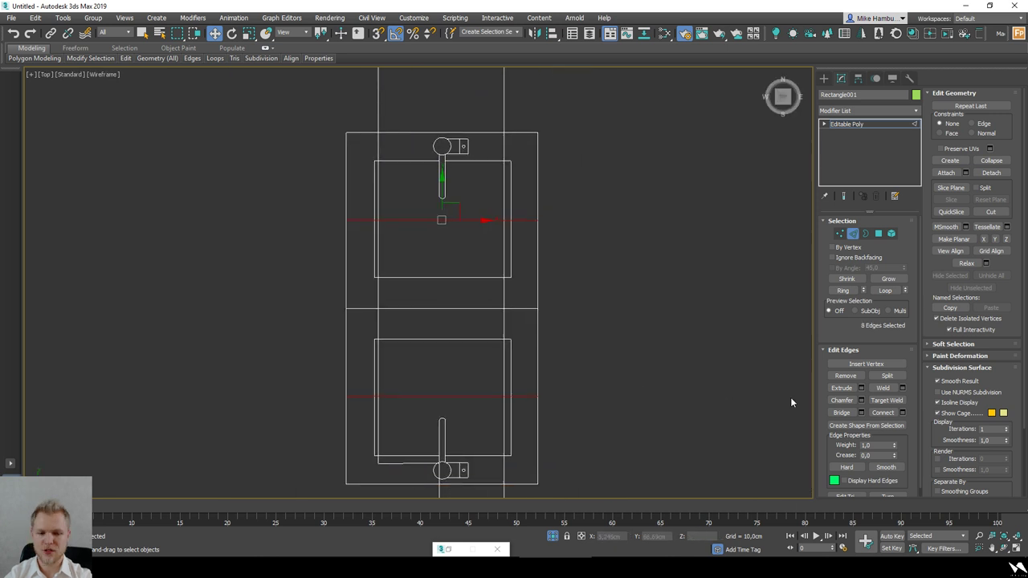
scroll(556, 320, "down", 2)
middle_click_drag(556, 320, 514, 313)
scroll(536, 319, "up", 1)
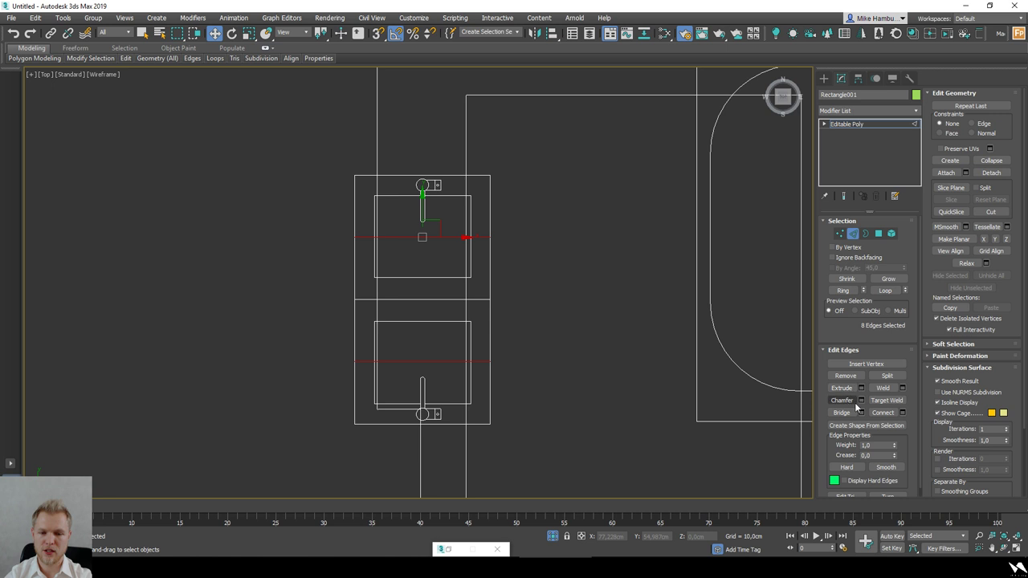
left_click(850, 400)
left_click_drag(448, 235, 452, 195)
right_click(452, 195)
Step: Select all the slab's cross edges and connect them with one lengthwise loop through the middle
left_click_drag(431, 147, 406, 479)
left_click(883, 412)
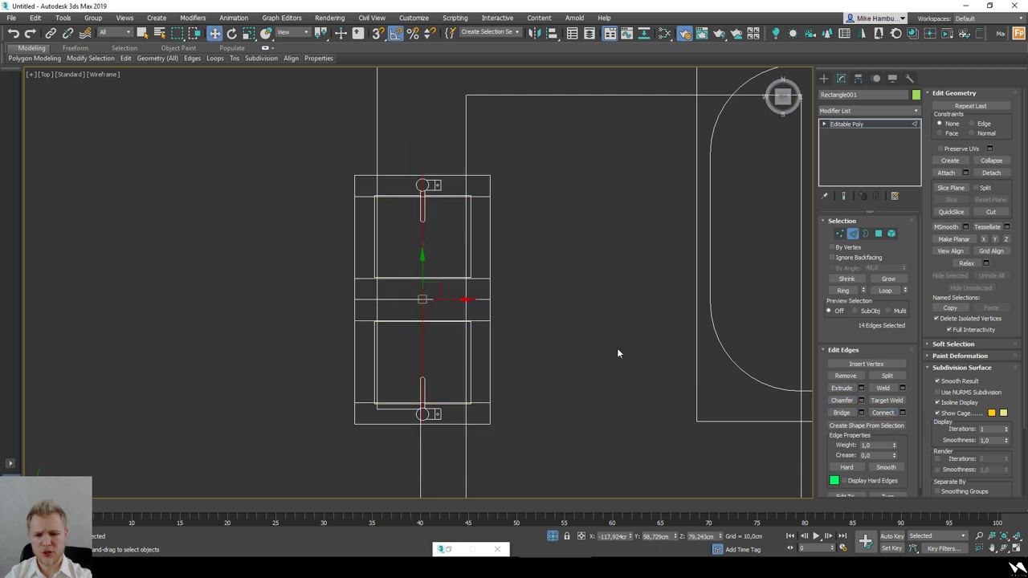
Step: Chamfer the slab's lengthwise middle loop until the two edges match the basins' side outlines in the plan
left_click(841, 400)
mouse_move(423, 342)
left_mouse_down()
mouse_move(426, 300)
mouse_move(442, 299)
left_mouse_up()
right_click(597, 299)
Step: Select the two basin polygons on the slab's top face and extrude them downward to form the recessed basins
mouse_move(598, 299)
middle_mouse_down("alt")
mouse_move(557, 253)
mouse_move(536, 349)
middle_mouse_up("alt")
key("F3")
key("4")
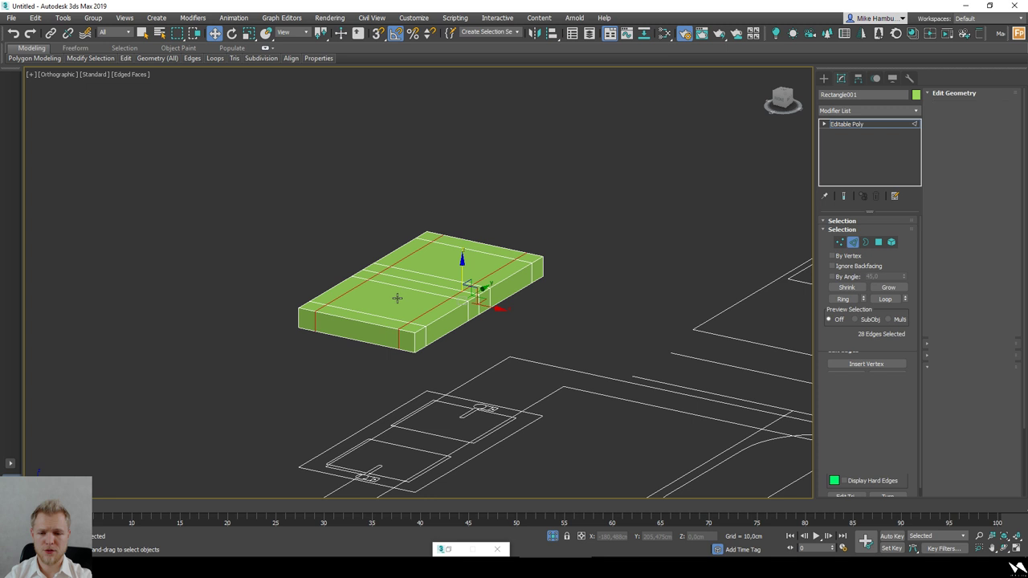
key("4")
left_click(397, 298)
left_click(470, 265, "ctrl")
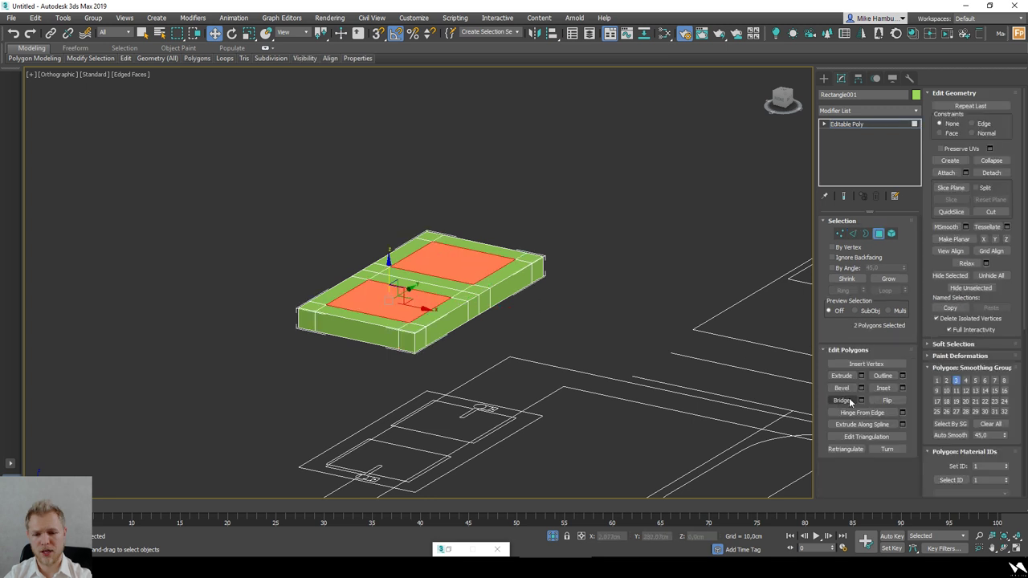
middle_click_drag(358, 291, 372, 296, "alt")
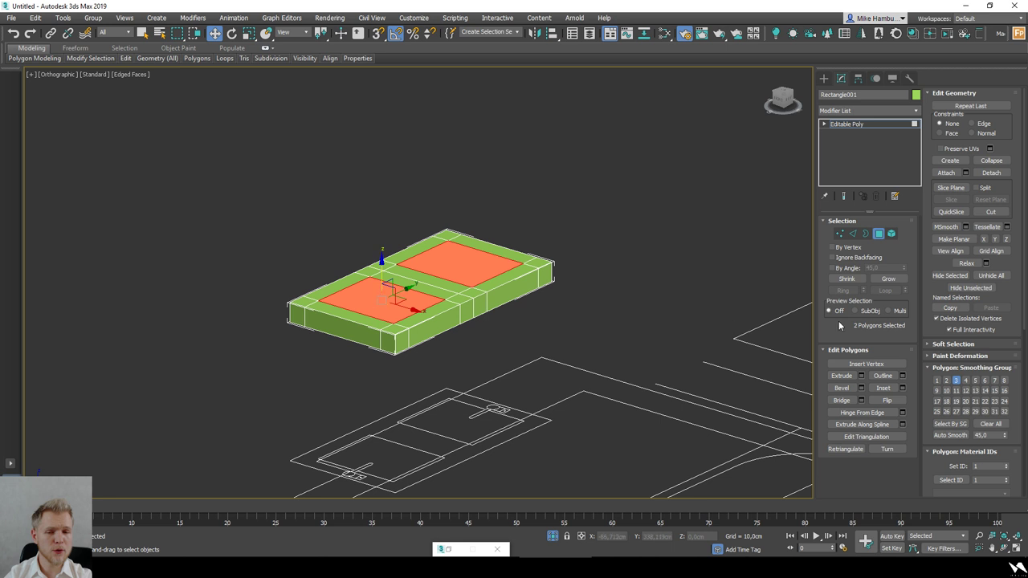
left_click(841, 375)
key("F3")
left_click_drag(475, 274, 473, 280)
right_click(598, 358)
middle_click_drag(597, 358, 614, 355, "alt")
key("F3")
left_click(555, 287)
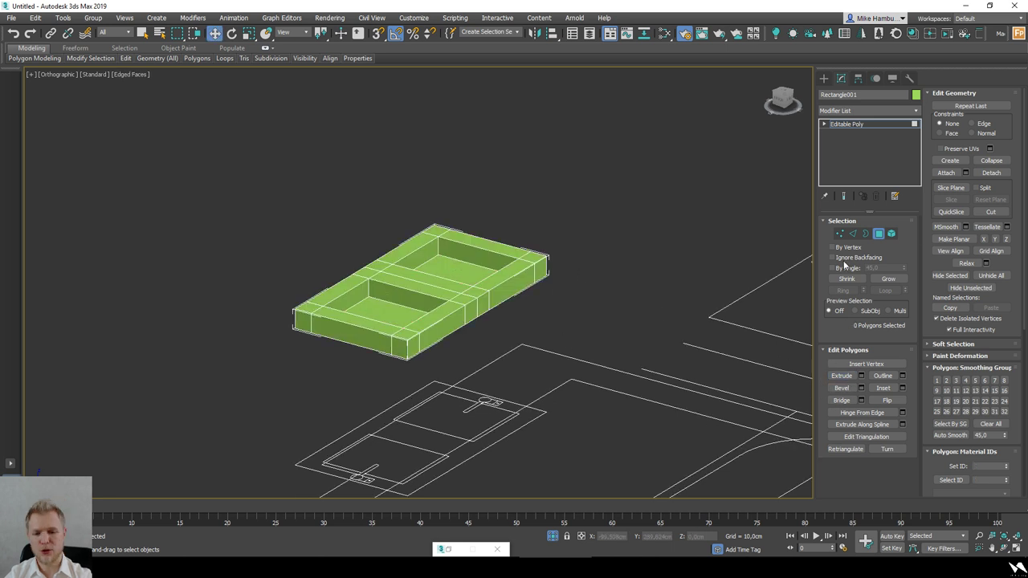
left_click(880, 234)
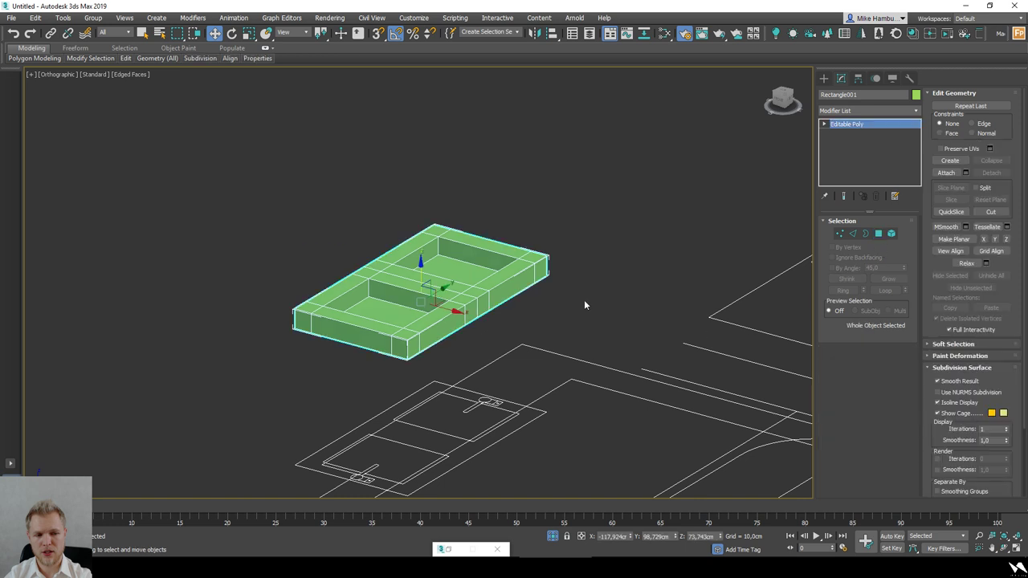
Step: Compare the slab with the floor plan's washbasin and tap outlines in shaded and wireframe top view
key("t")
key("z")
scroll(583, 302, "down", 1)
key("F3")
key("F3")
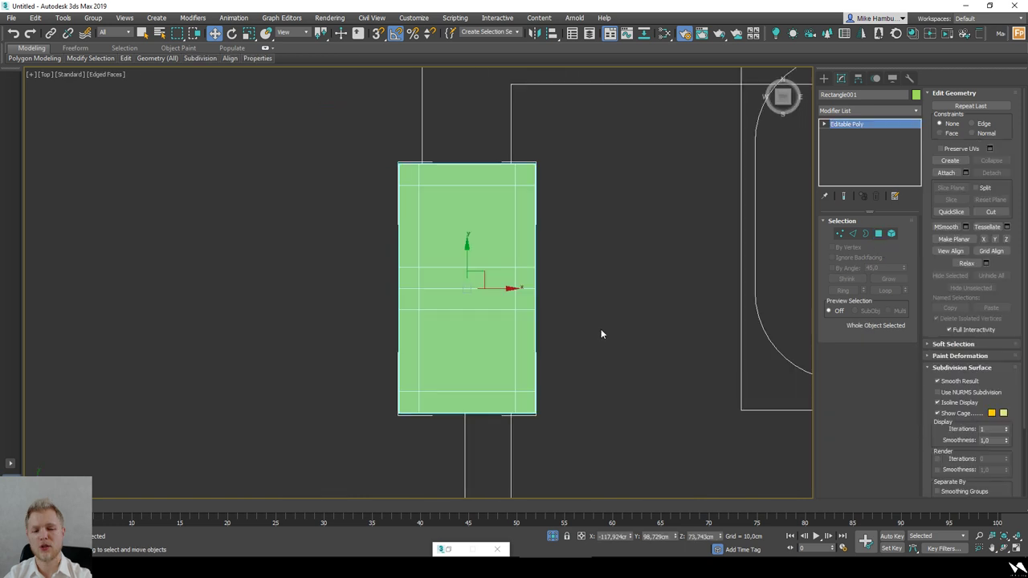
scroll(602, 330, "down", 1)
middle_click_drag(601, 330, 598, 306, "alt")
key("F3")
key("t")
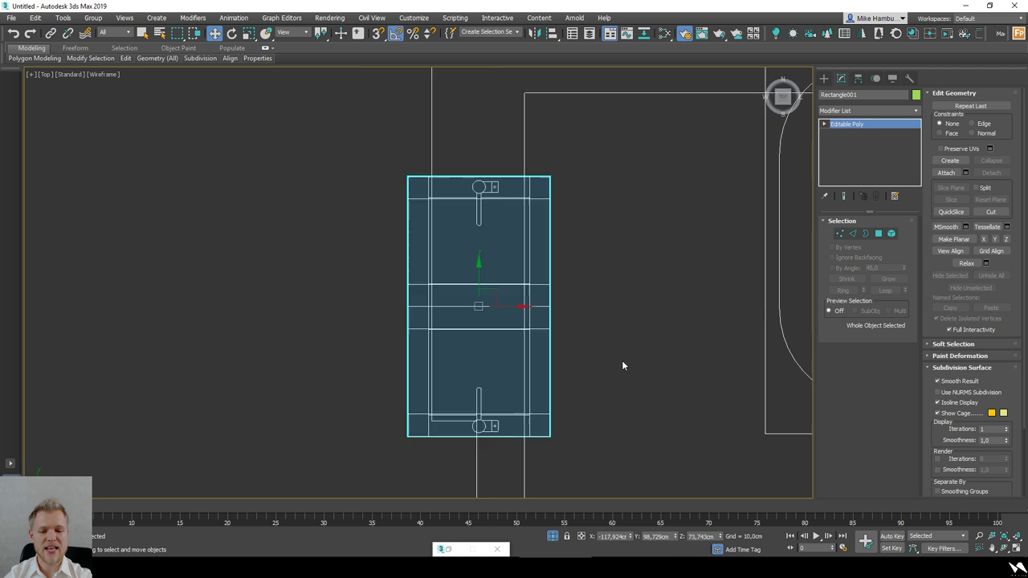
scroll(621, 360, "down", 2)
Step: Select the double washbasin slab and set its height position to Z 93 cm
left_click(298, 379)
middle_click_drag(606, 315, 529, 275)
left_click(493, 227)
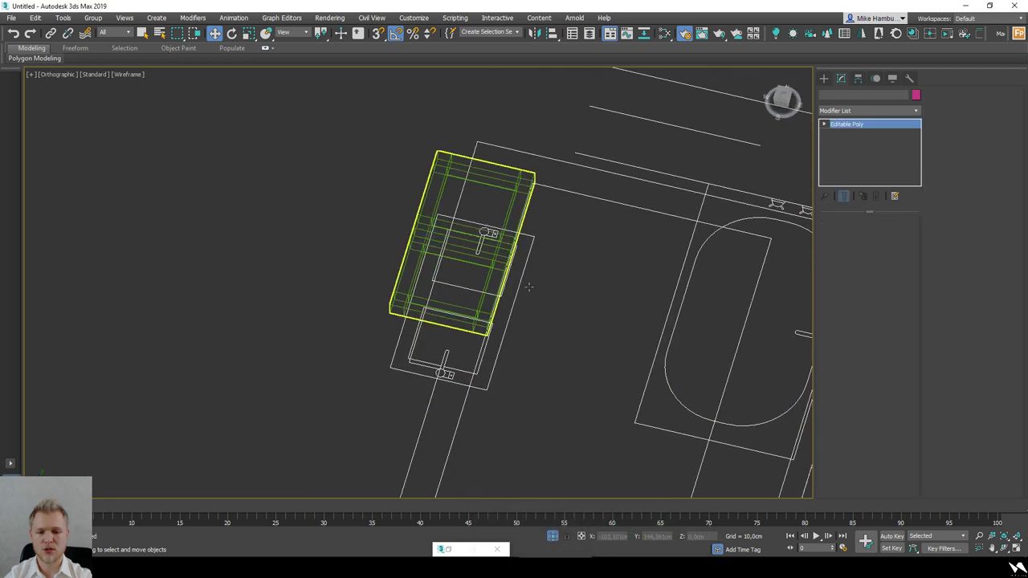
middle_click_drag(578, 402, 573, 299, "alt")
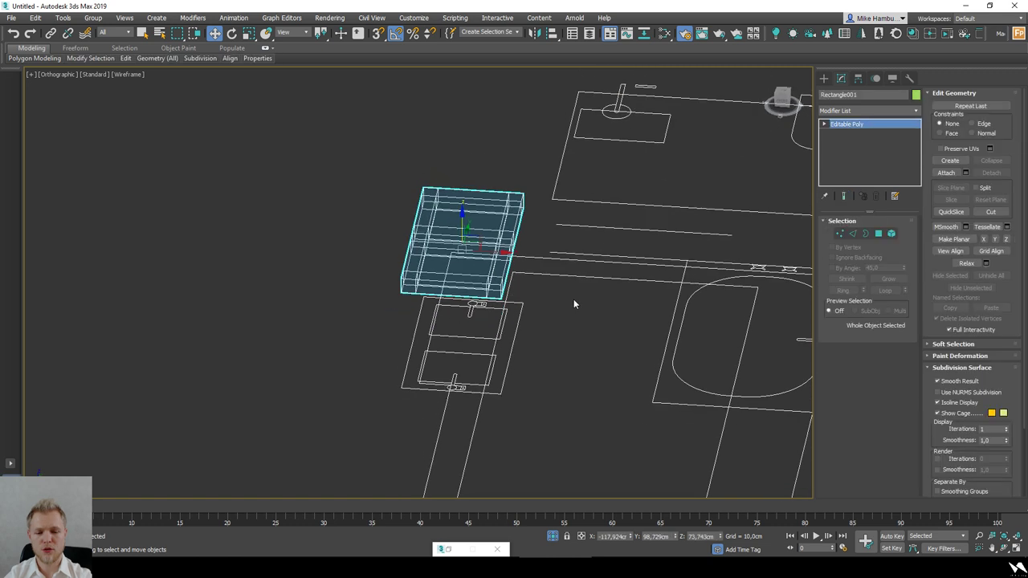
key("F3")
left_click(785, 102)
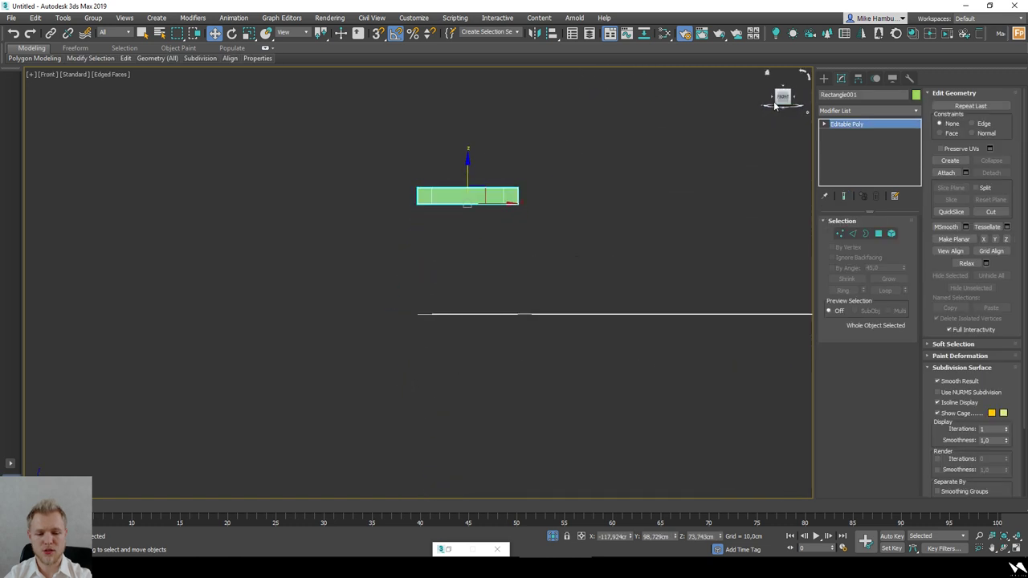
double_click(700, 536)
type("93")
key("Return")
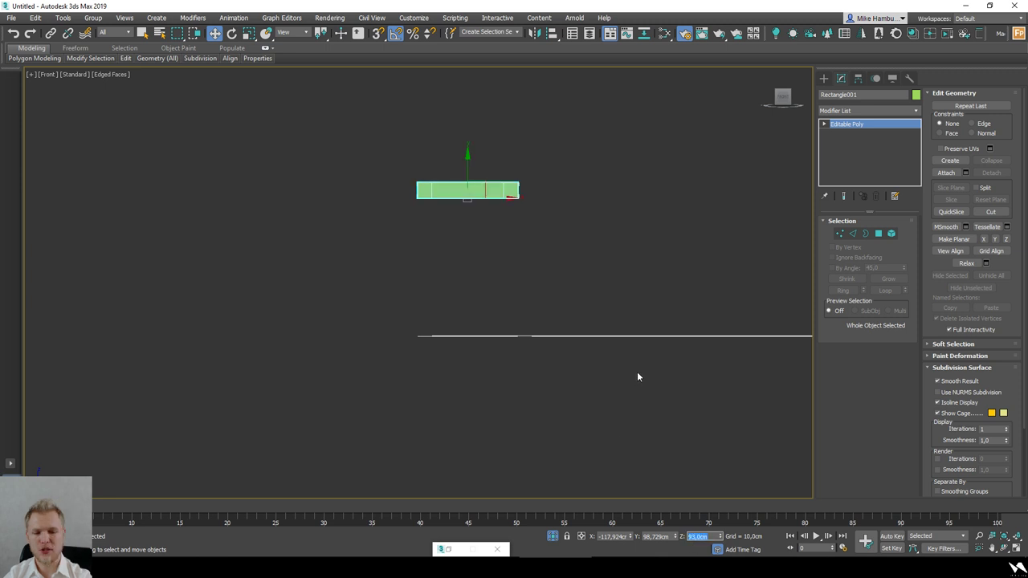
Step: Draw a rectangle spline about 128.4 × 70 cm over the plan's washbasin outline, snapped corner to corner
middle_click_drag(636, 371, 498, 187, "alt")
middle_click_drag(529, 300, 518, 297, "alt")
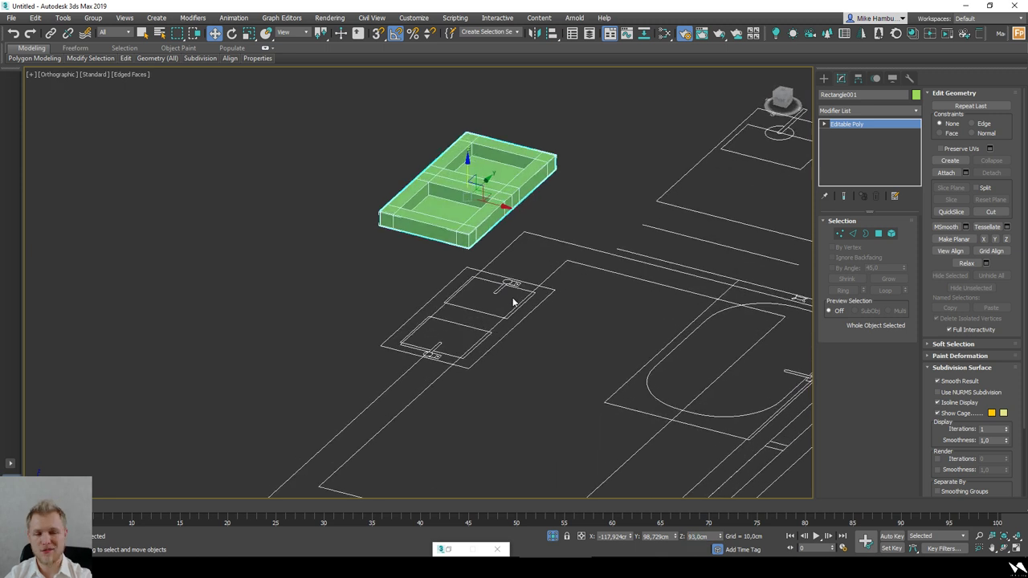
left_click(823, 78)
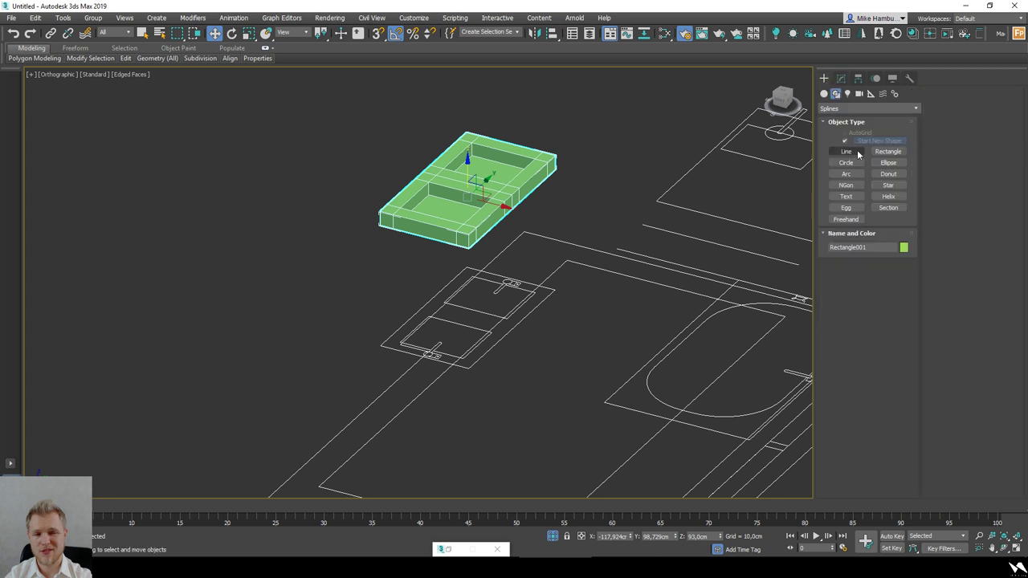
left_click(887, 151)
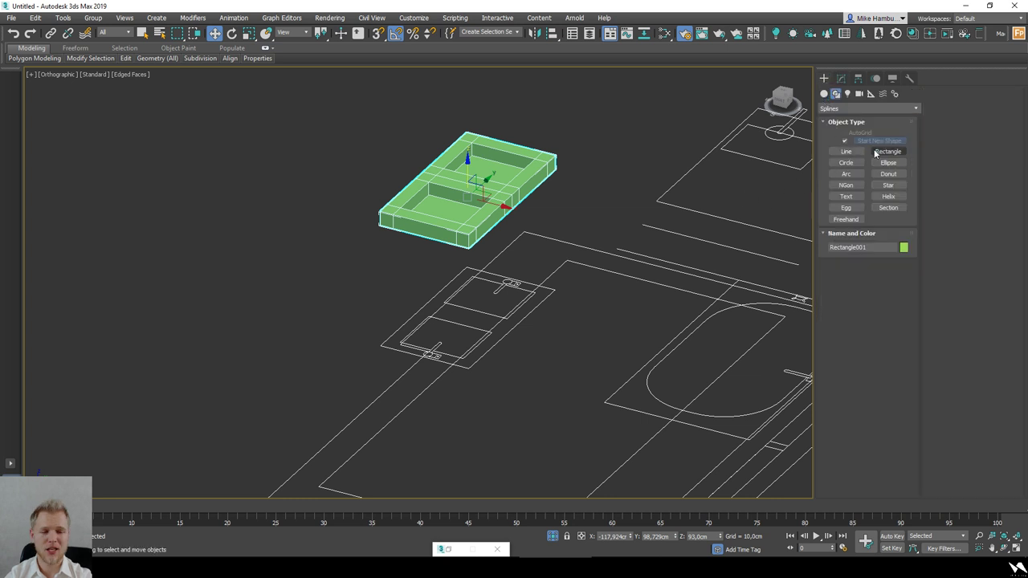
middle_click_drag(508, 336, 508, 341, "alt")
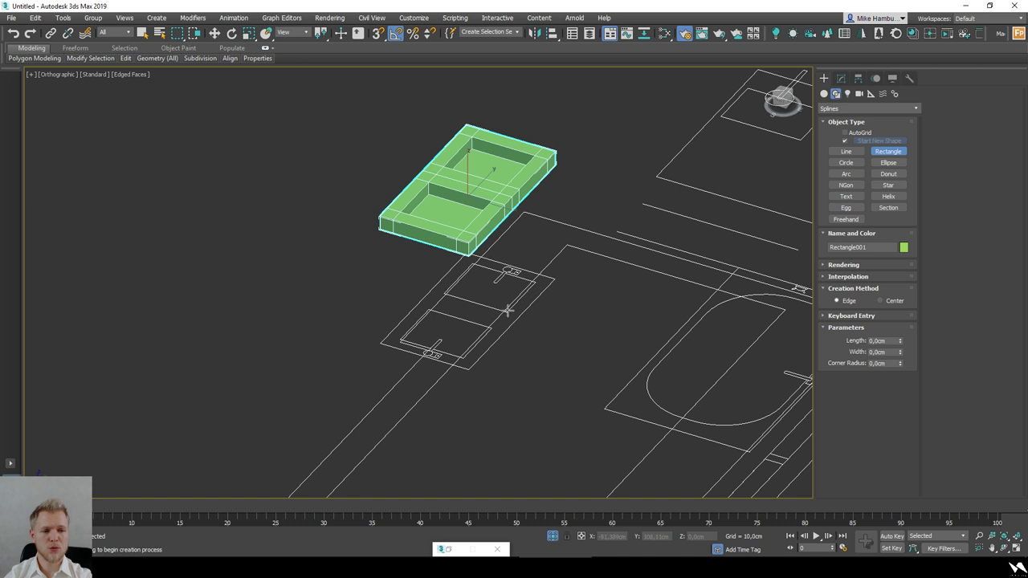
middle_click_drag(392, 364, 397, 354, "alt")
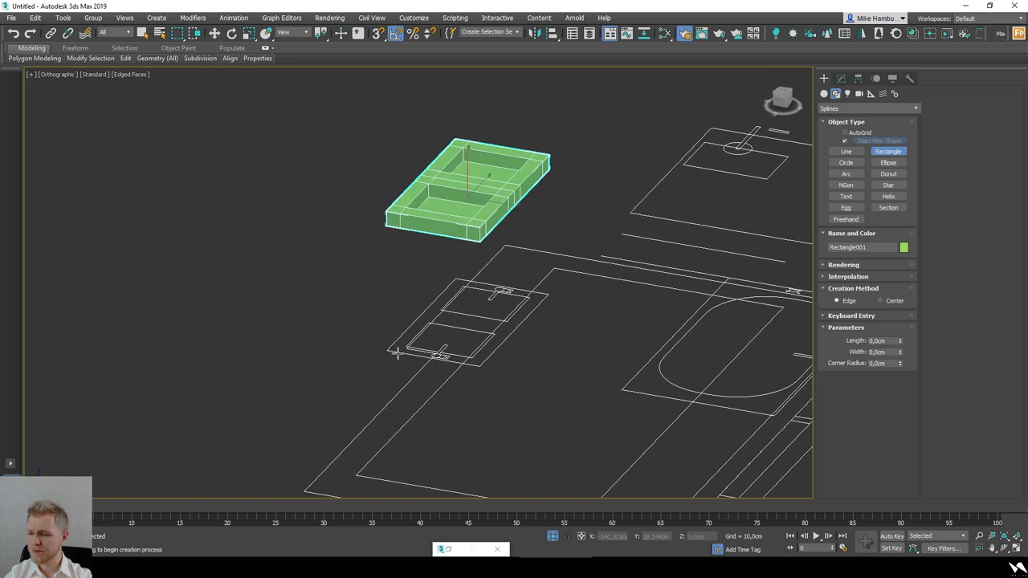
scroll(441, 338, "up", 2)
middle_click_drag(518, 341, 505, 341)
mouse_move(466, 310)
middle_mouse_down("alt")
mouse_move(480, 312)
mouse_move(468, 310)
middle_mouse_up("alt")
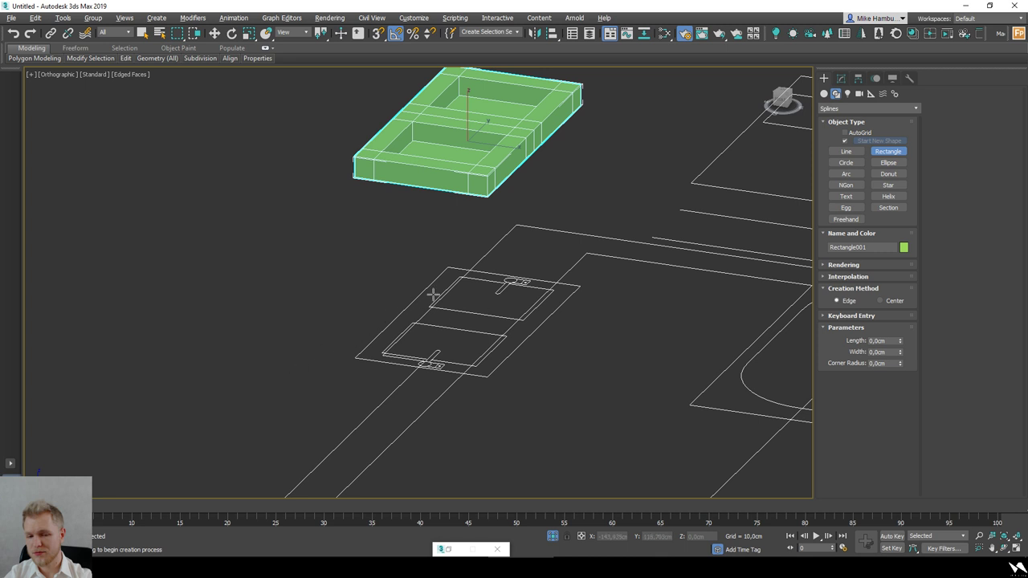
scroll(446, 289, "up", 4)
left_click_drag(435, 243, 521, 472)
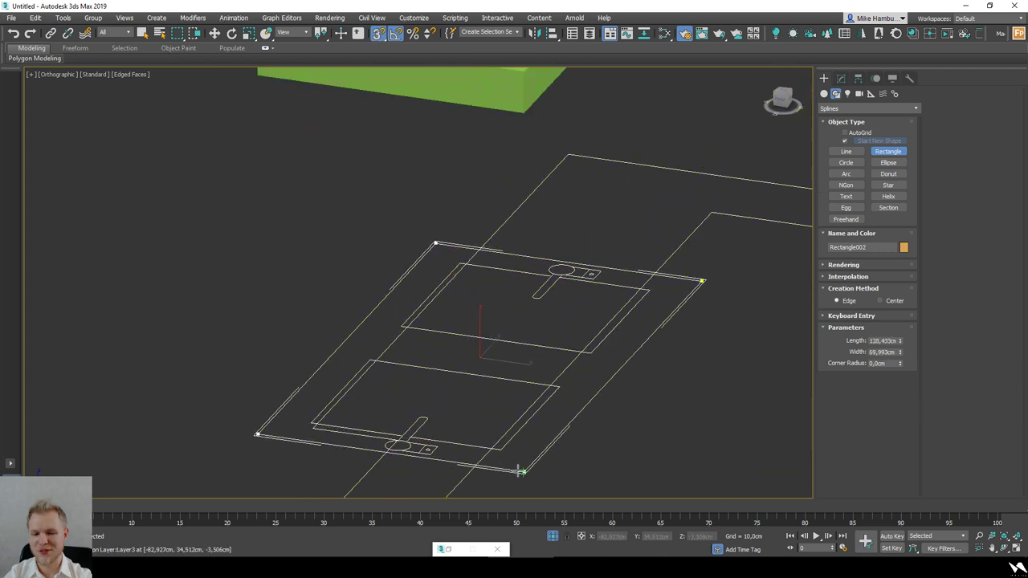
key("w")
scroll(540, 367, "down", 3)
key("s")
middle_click_drag(537, 354, 540, 375, "alt")
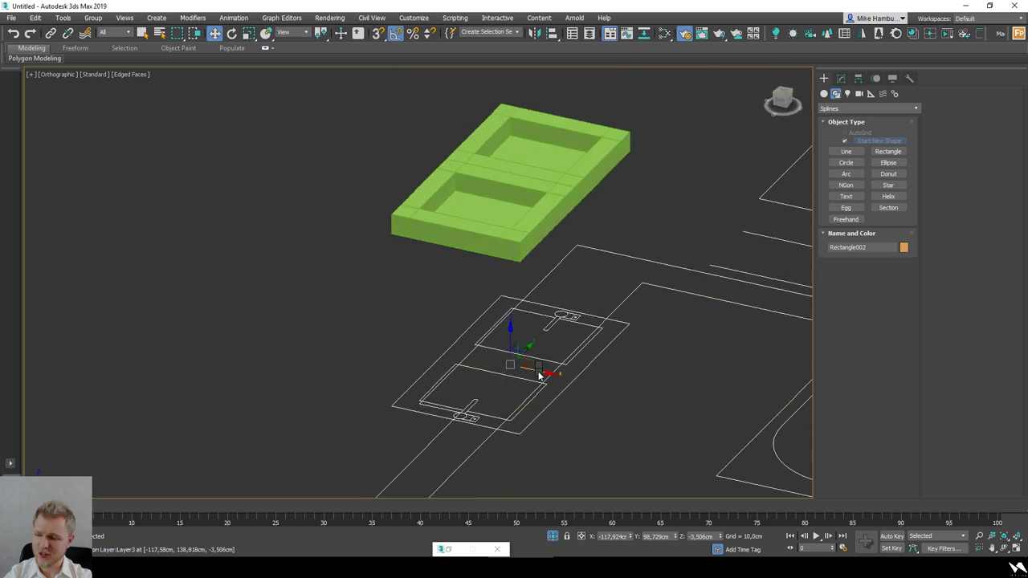
Step: Convert the rectangle under the washbasin slab to an editable spline
right_click(540, 375)
mouse_move(610, 504)
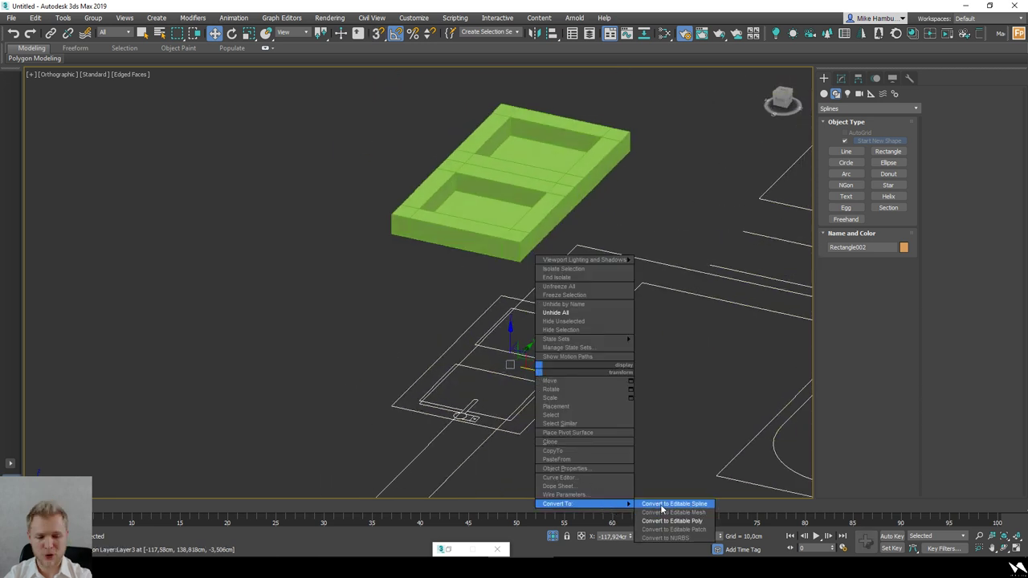
left_click(662, 505)
middle_click_drag(580, 337, 580, 345, "alt")
Step: Select all four vertices of the rectangle spline and change them to the Corner type
key("1")
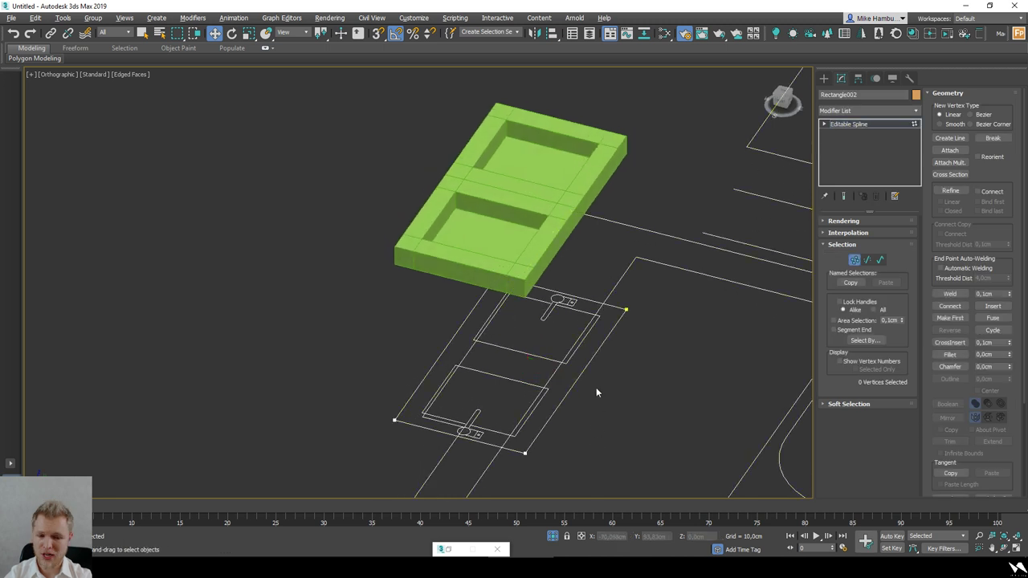
middle_click_drag(597, 389, 635, 409, "alt")
left_click_drag(635, 410, 367, 482)
key("t")
scroll(542, 394, "down", 5)
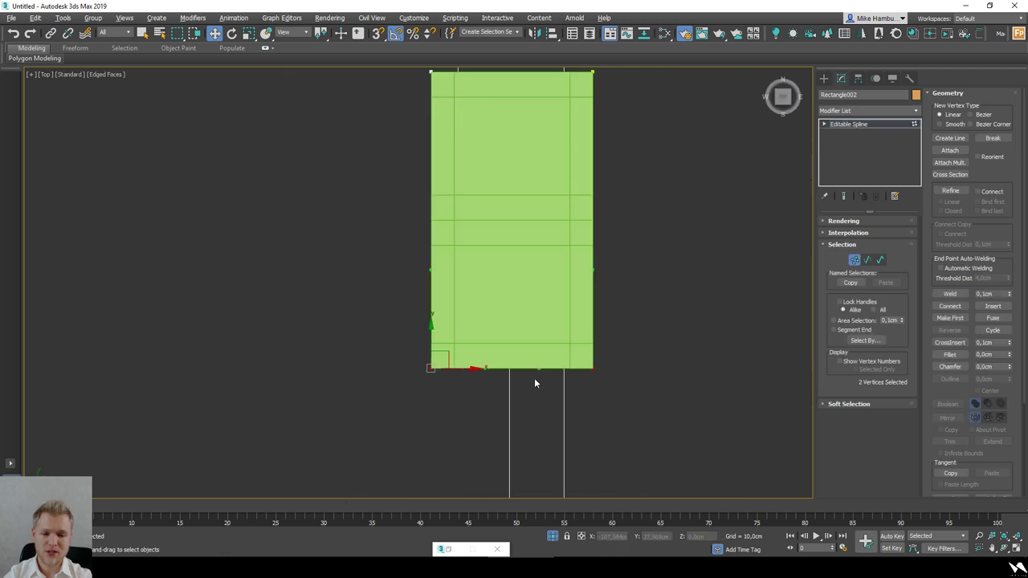
scroll(538, 393, "down", 3)
left_click_drag(602, 440, 331, 182)
right_click(514, 273)
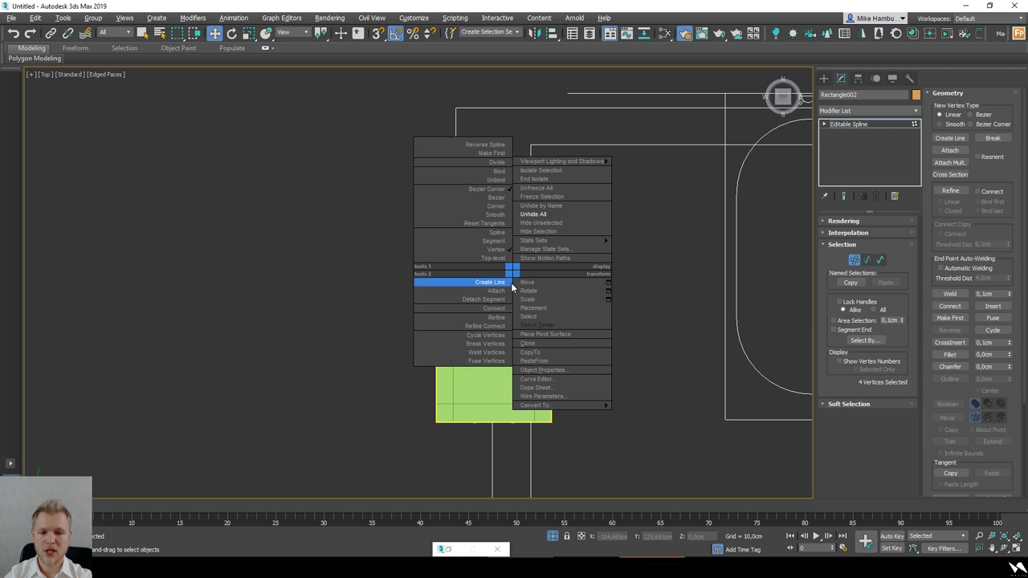
left_click(493, 206)
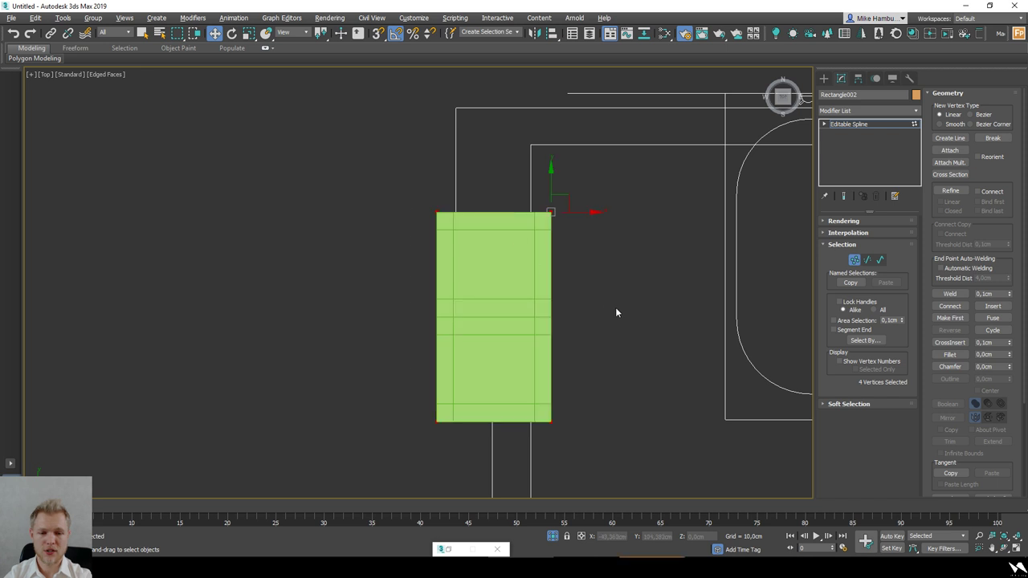
key("F3")
left_click_drag(348, 220, 348, 221)
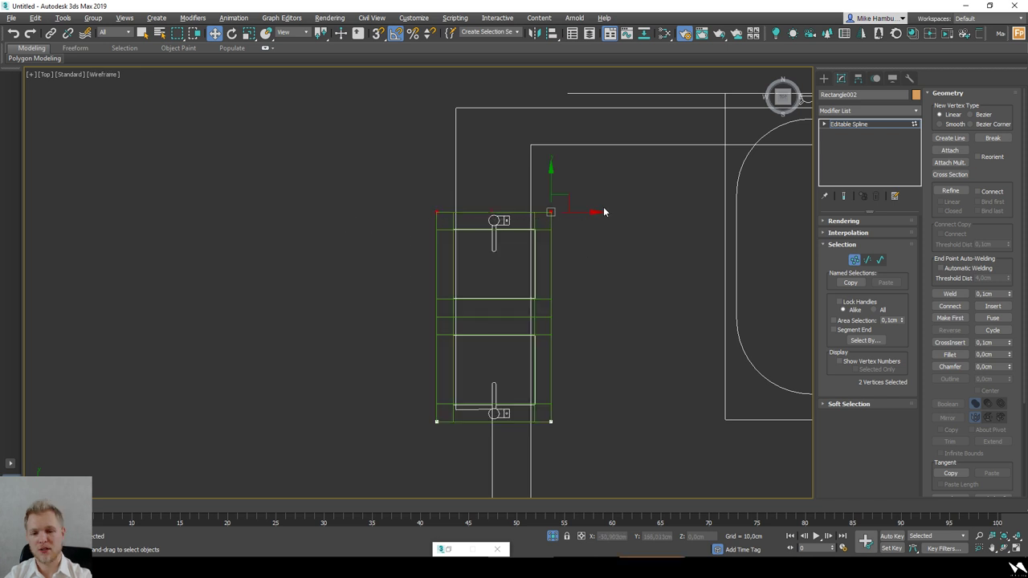
Step: Select the whole rectangle spline at spline level and scale it to 99% along Y
scroll(601, 210, "up", 2)
middle_click_drag(632, 329, 615, 301)
key("3")
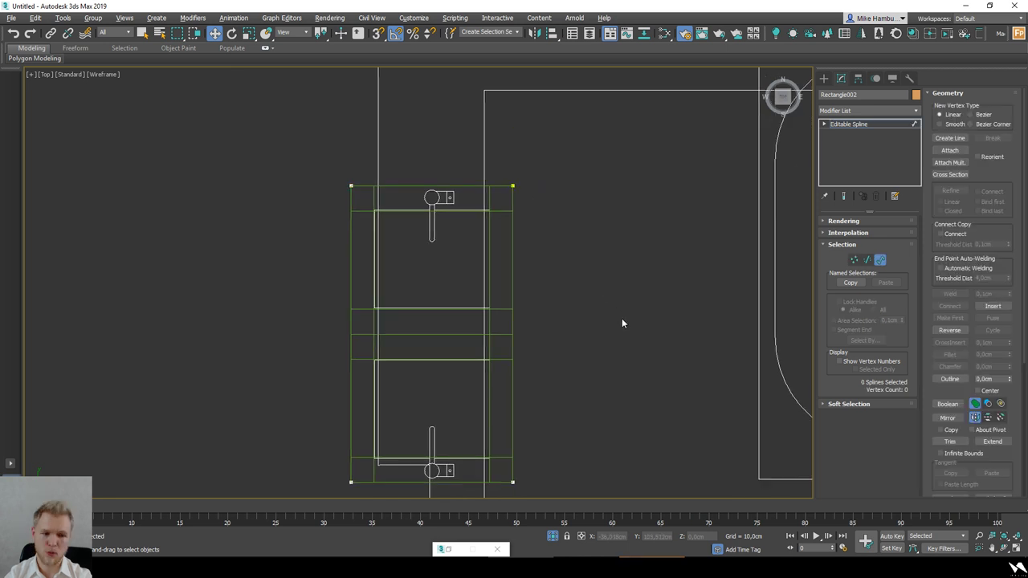
middle_click_drag(441, 339, 449, 312)
key("r")
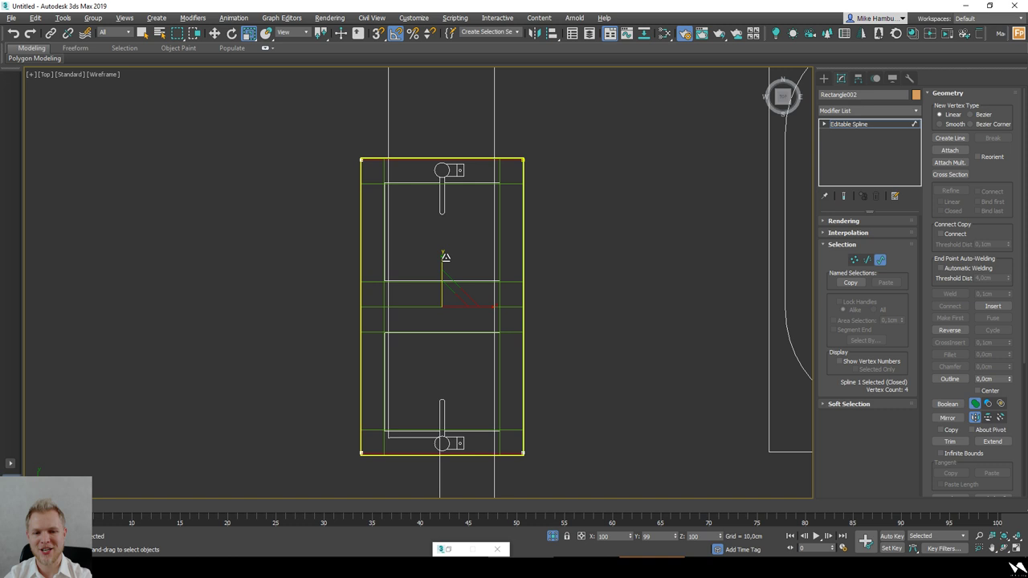
middle_click_drag(445, 258, 530, 359, "alt")
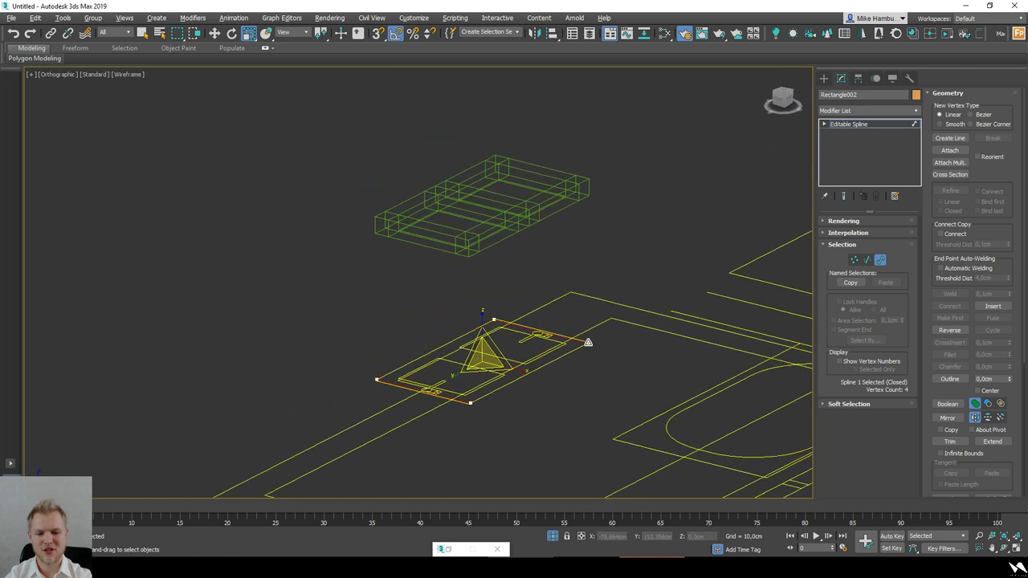
Step: Raise the rectangle spline to about Z 18.7 cm in the camera view, matching the lower part of the vanity frame
left_click(1018, 549)
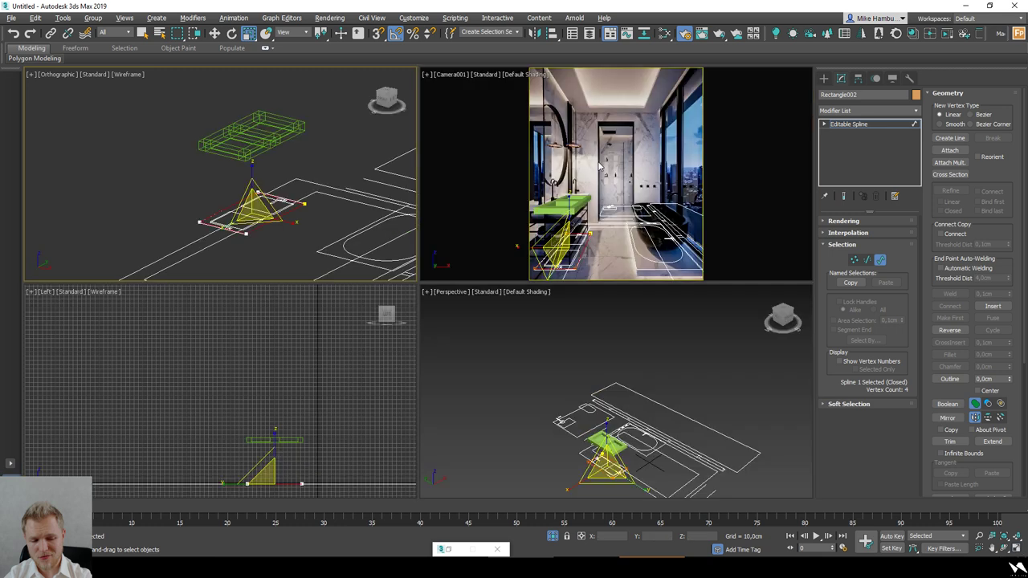
key("alt+w")
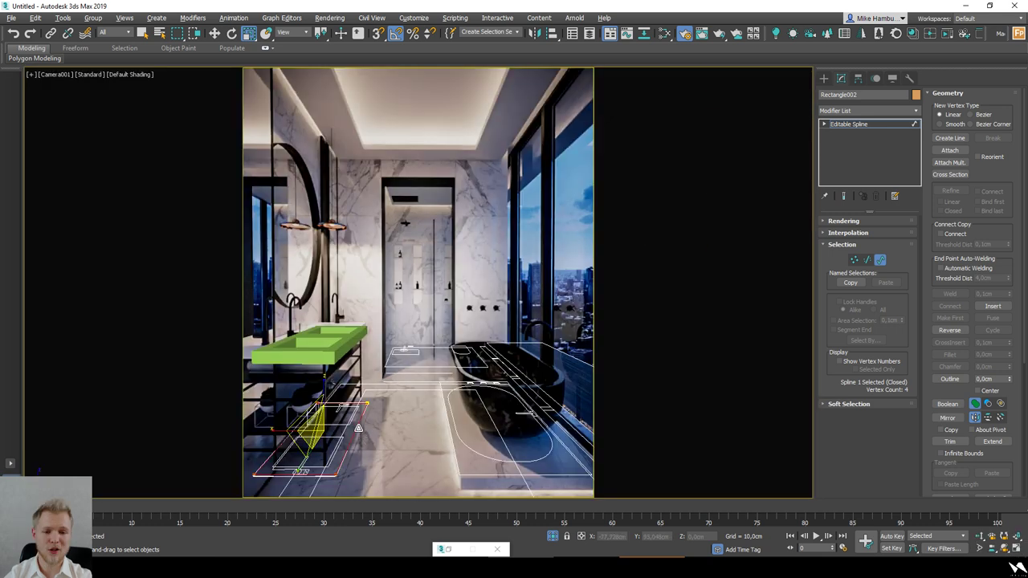
key("w")
left_click_drag(325, 403, 320, 375)
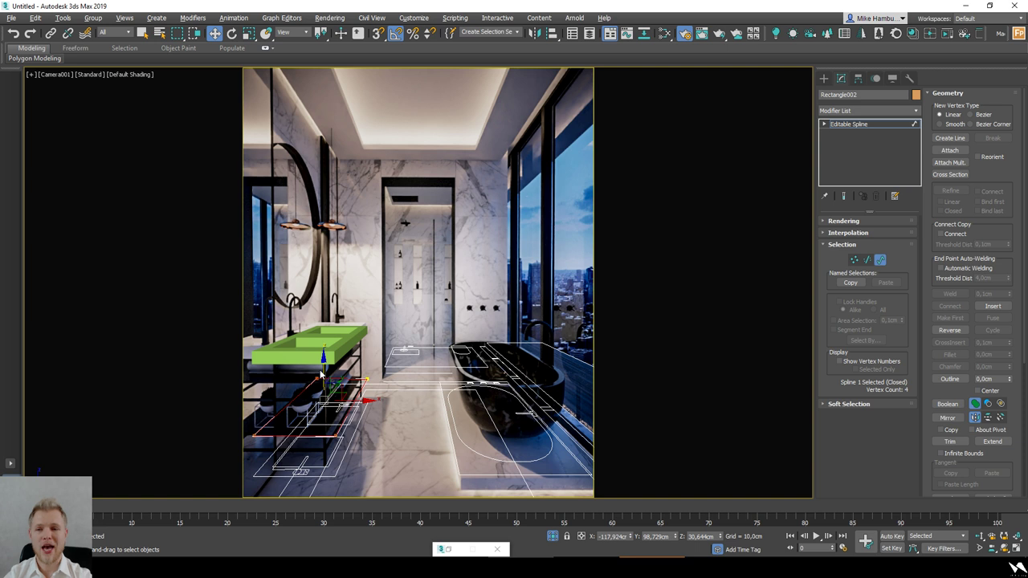
left_click_drag(324, 370, 321, 381)
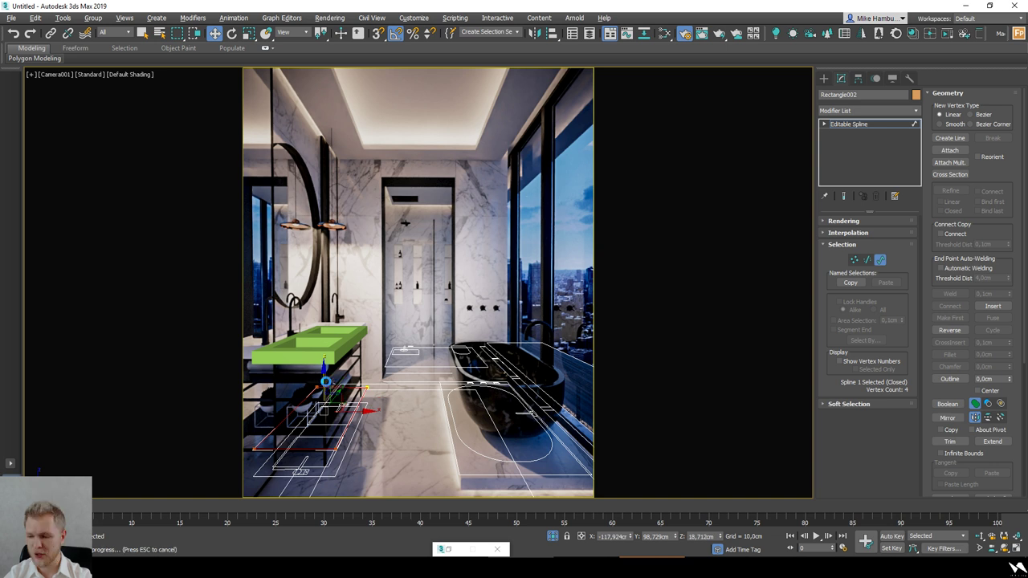
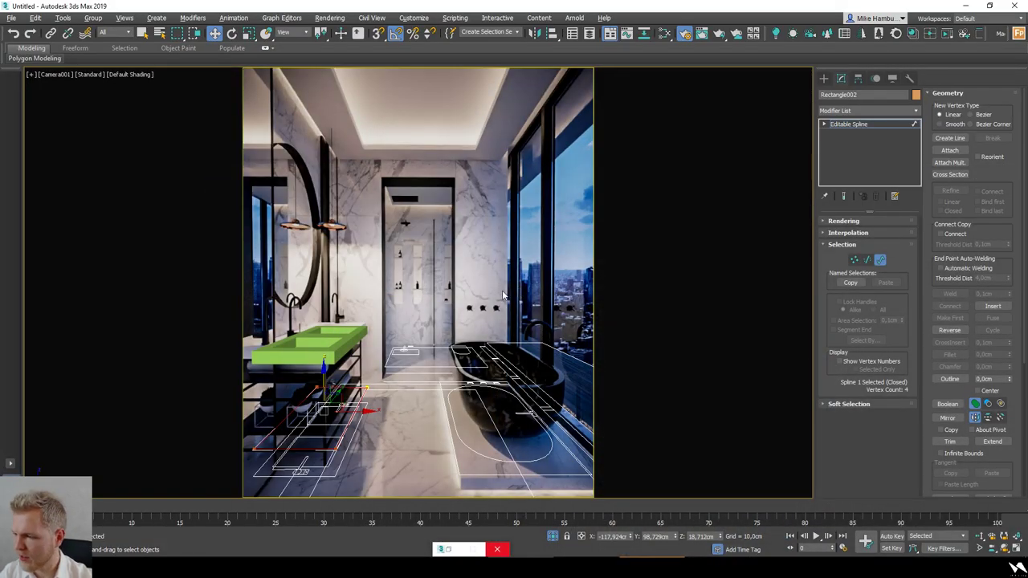
Step: Turn on 2D Pan Zoom Mode for the Camera001 viewport so the view can be magnified without moving the camera
left_click(414, 422)
left_click(350, 420)
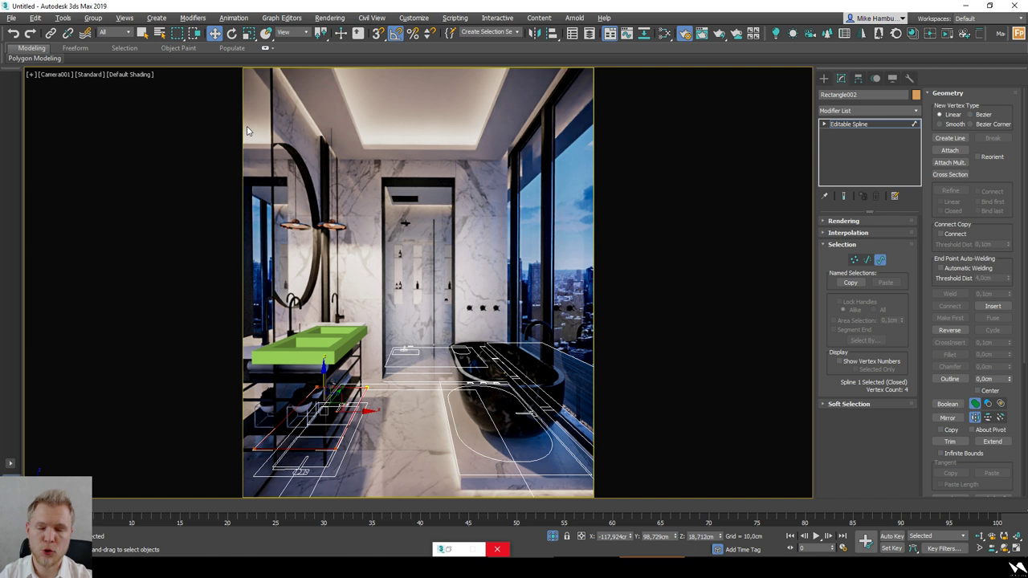
left_click(32, 75)
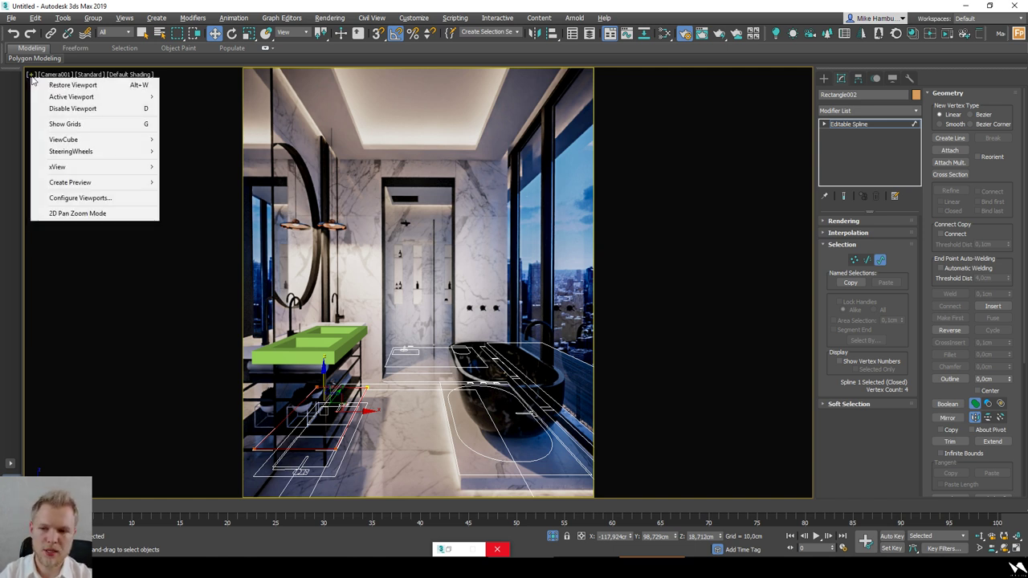
left_click(77, 213)
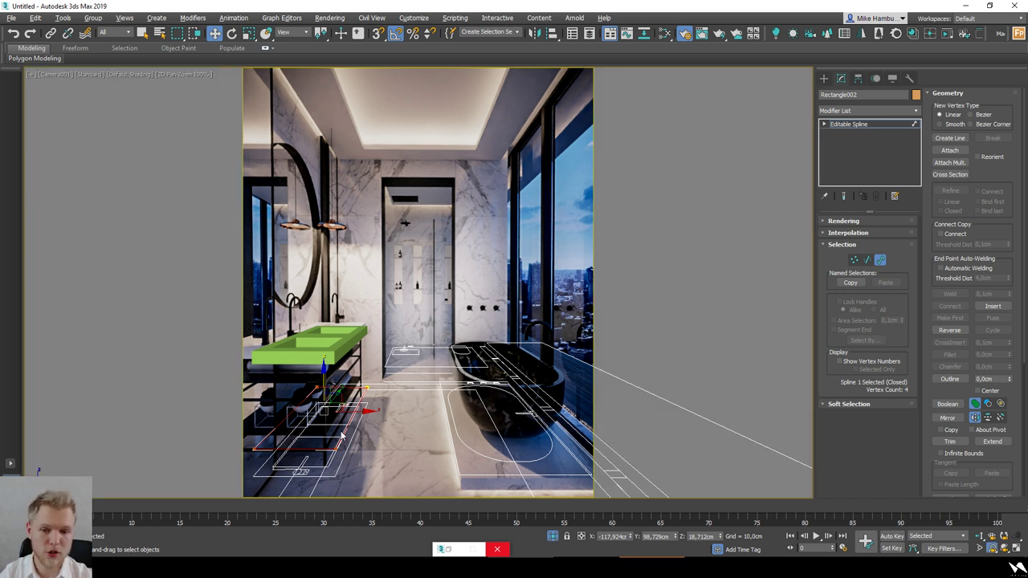
middle_click_drag(342, 434, 351, 415)
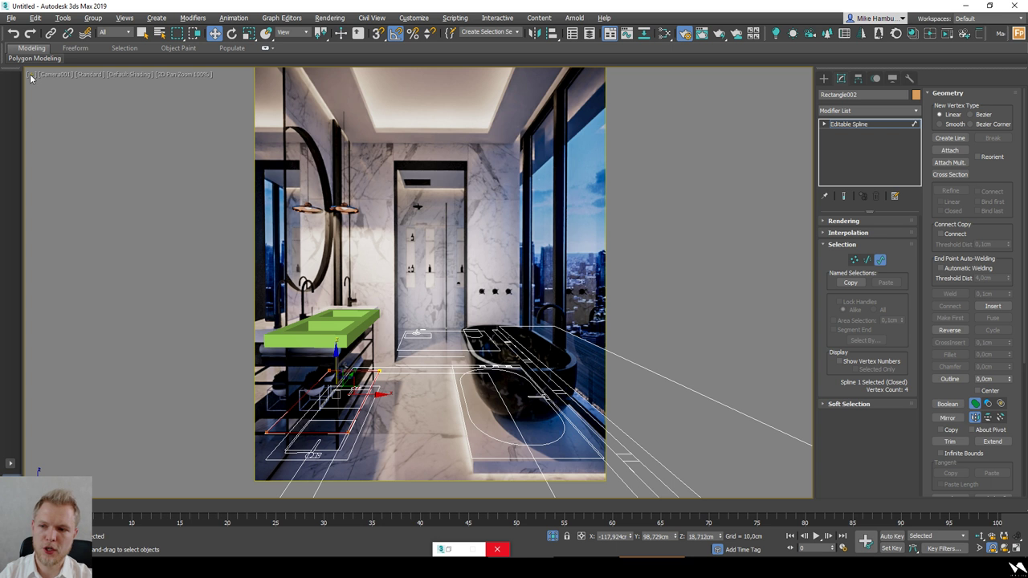
left_click(30, 75)
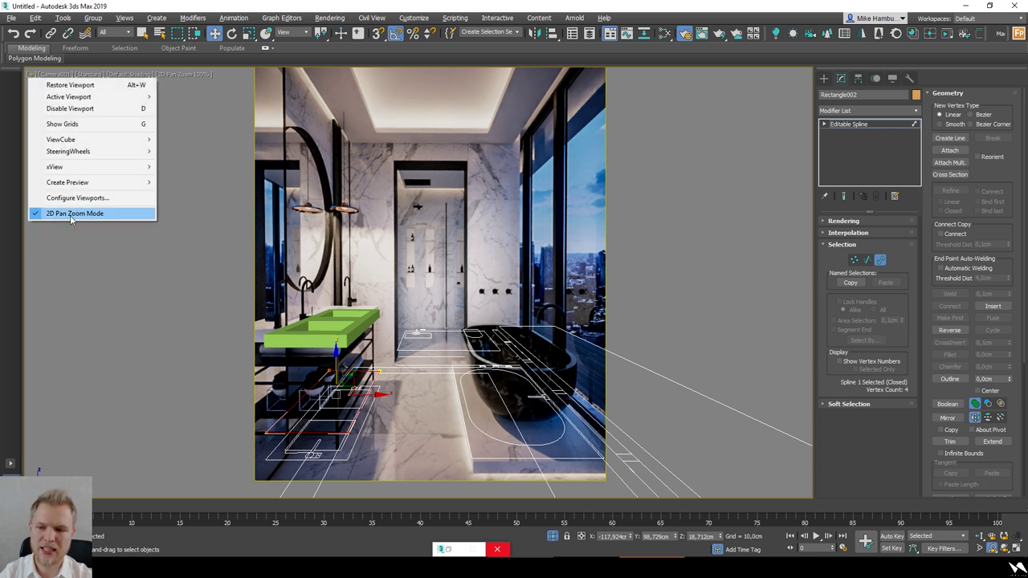
left_click(376, 426)
scroll(386, 425, "up", 3)
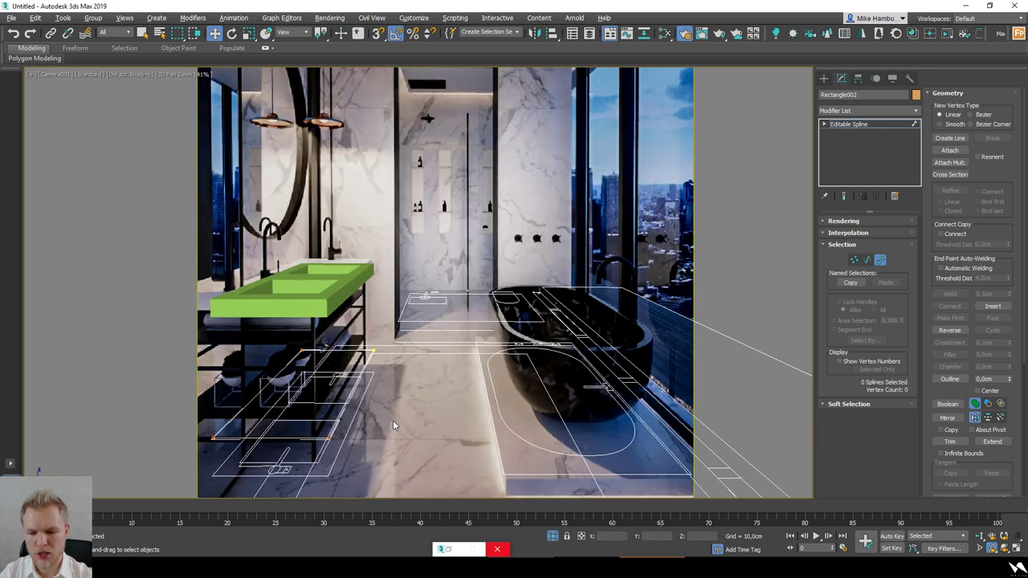
Step: Examine the vanity frame and floor-plan outlines in the camera view at different magnifications
middle_click_drag(393, 425, 510, 294)
scroll(509, 294, "up", 4)
scroll(516, 294, "down", 7)
scroll(522, 294, "down", 5)
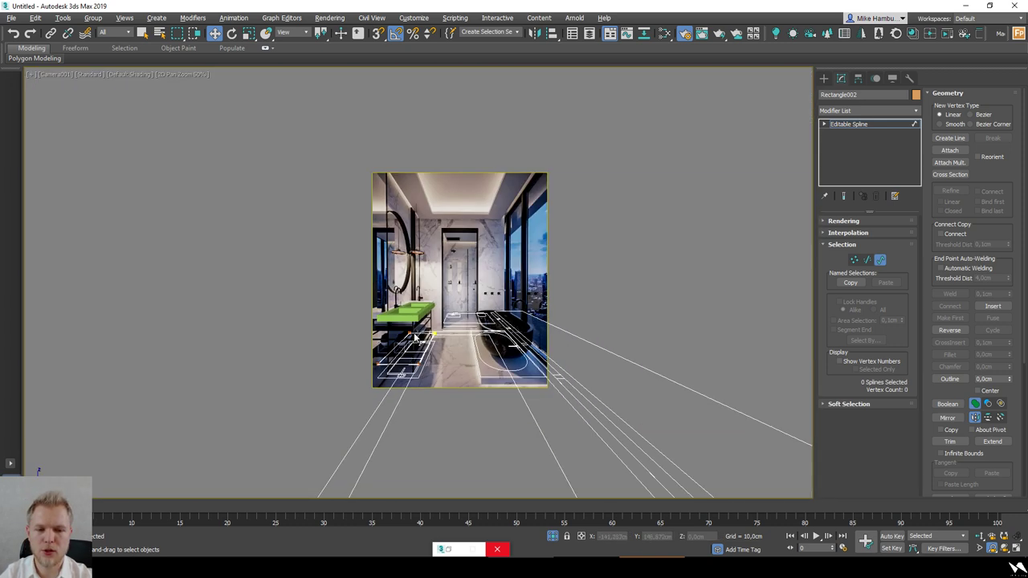
scroll(642, 363, "up", 7)
scroll(641, 364, "up", 3)
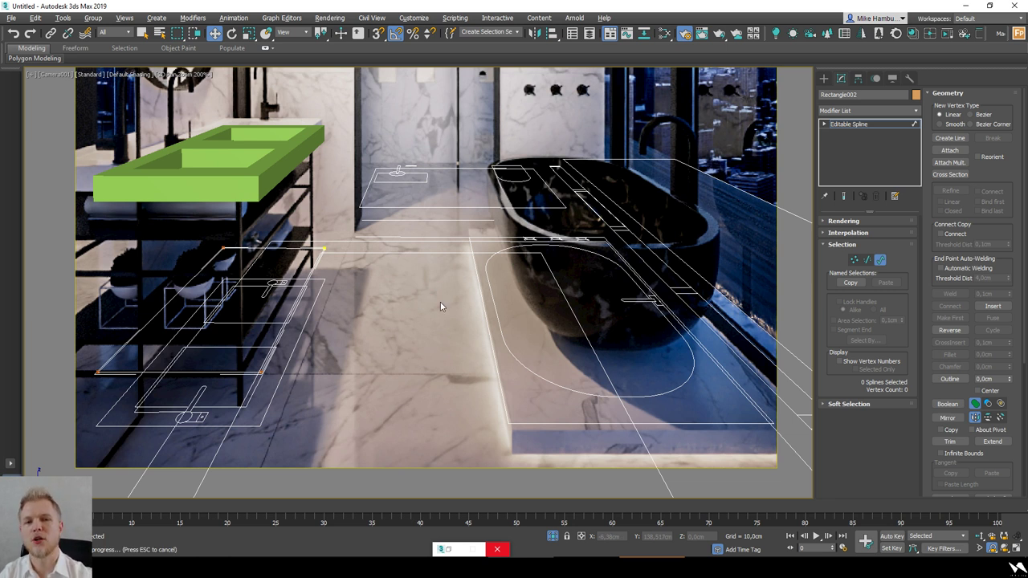
scroll(440, 302, "down", 2)
scroll(291, 356, "up", 4)
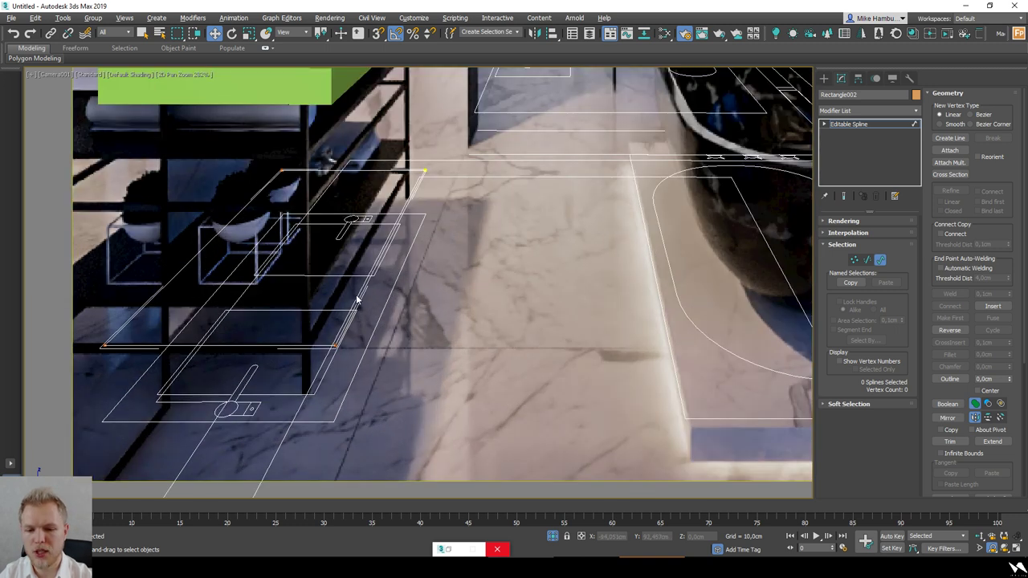
scroll(327, 158, "down", 6)
scroll(334, 250, "up", 3)
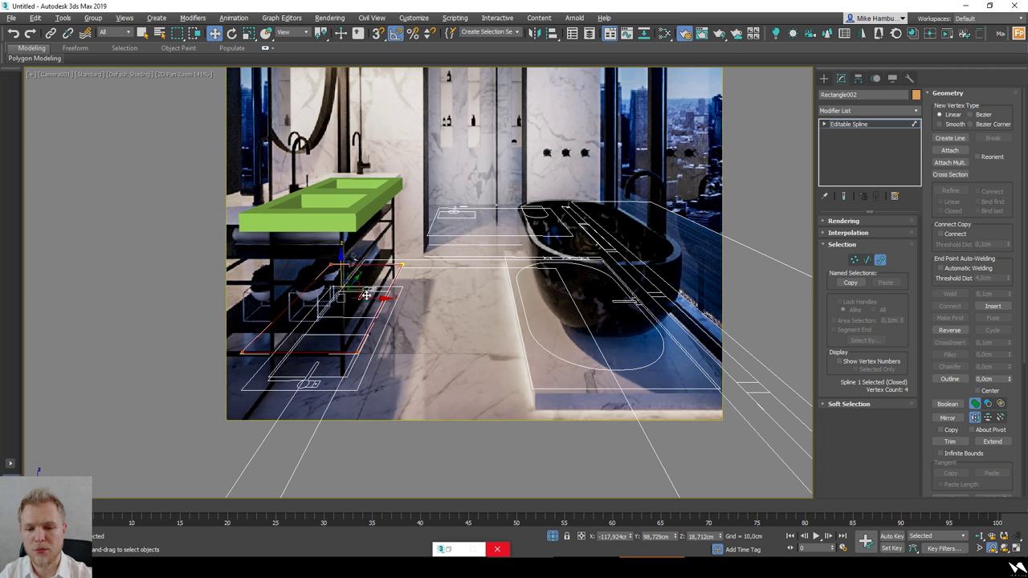
Step: Try to copy the rectangle spline upward at spline level, undo it and leave the sub-object level
scroll(366, 295, "up", 2)
left_click_drag(340, 265, 360, 150, "shift")
key("ctrl+z")
scroll(410, 261, "down", 2)
left_click(879, 259)
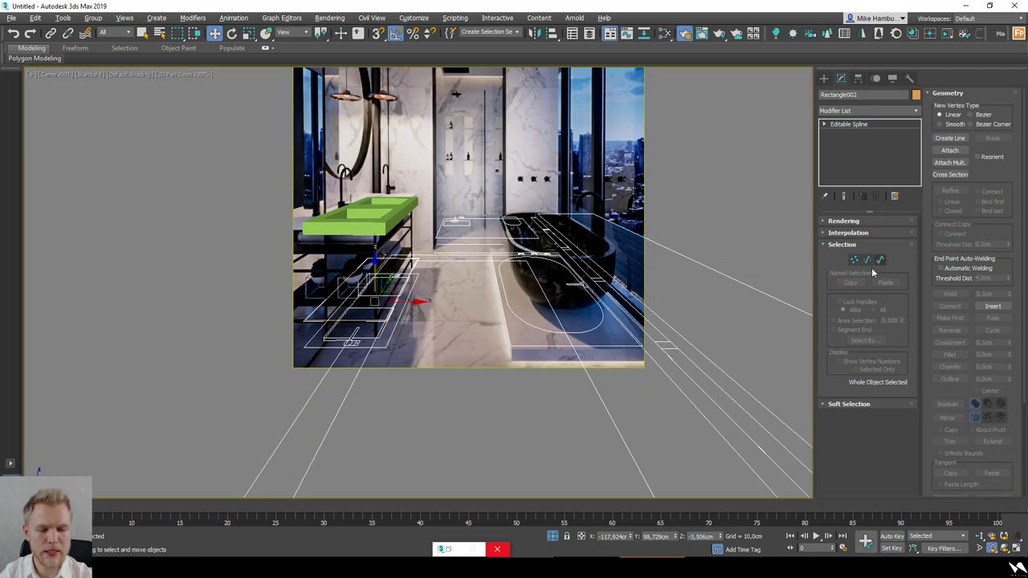
Step: Move the rectangle's long segment facing the room inward to about X -91.9 cm, matching the frame's front edge
scroll(435, 294, "up", 3)
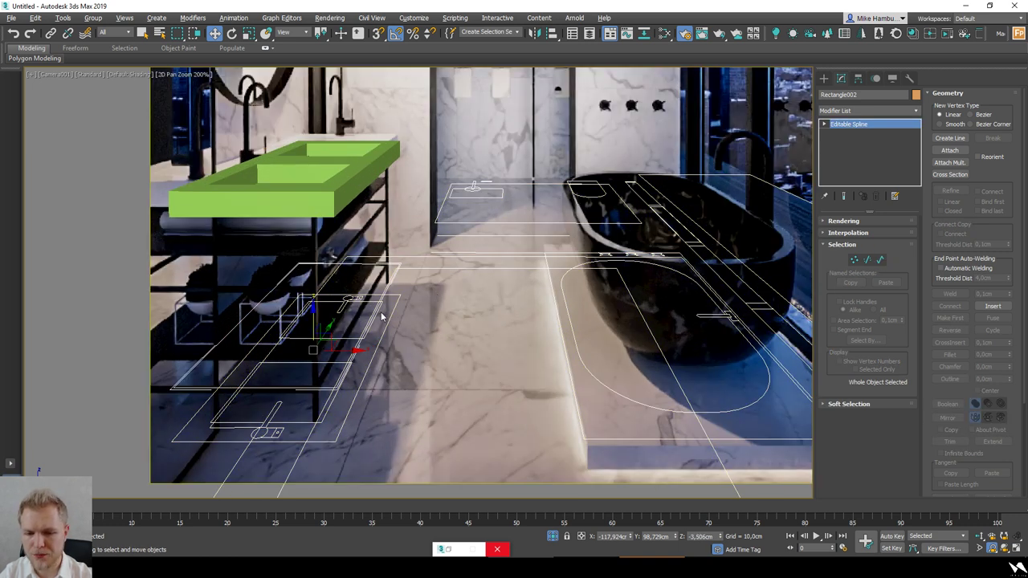
key("2")
left_click(383, 313)
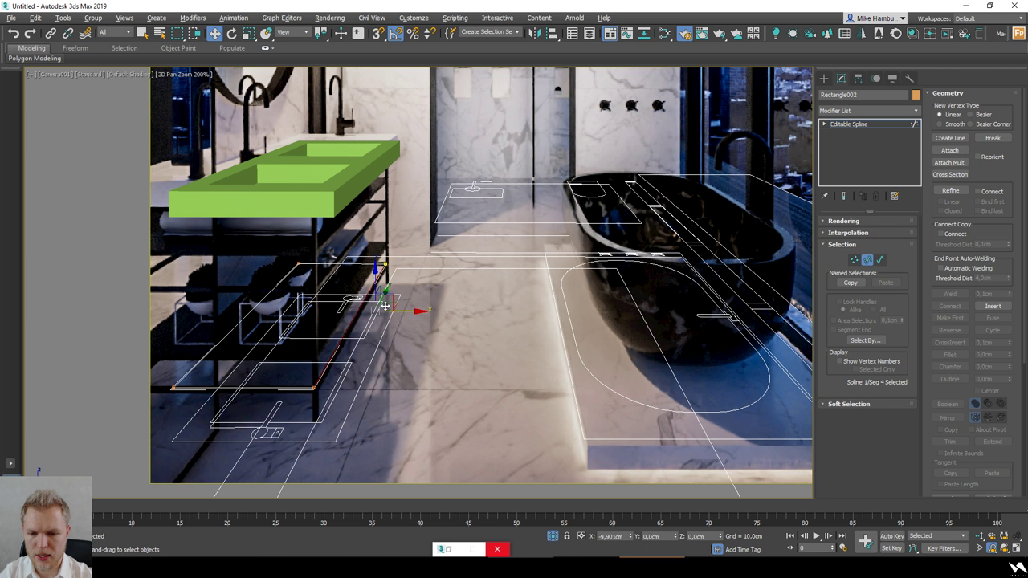
left_click(327, 426)
left_click(266, 295)
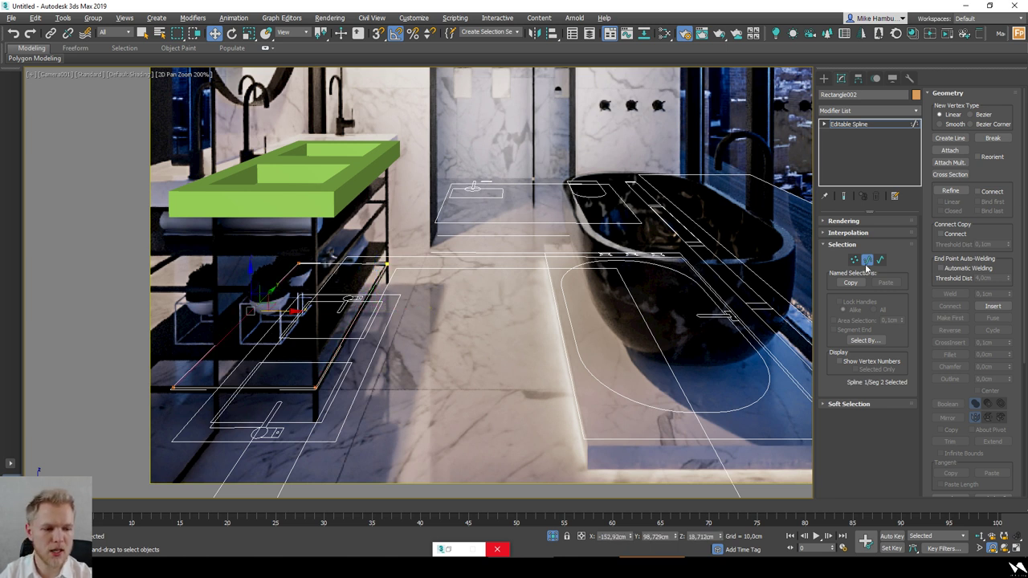
left_click(866, 262)
Step: Adjust the green washbasin slab to match the countertop in the background image, and reselect the rectangle spline
left_click(325, 175)
left_click_drag(365, 201, 328, 159)
left_click(289, 390)
left_click(329, 358)
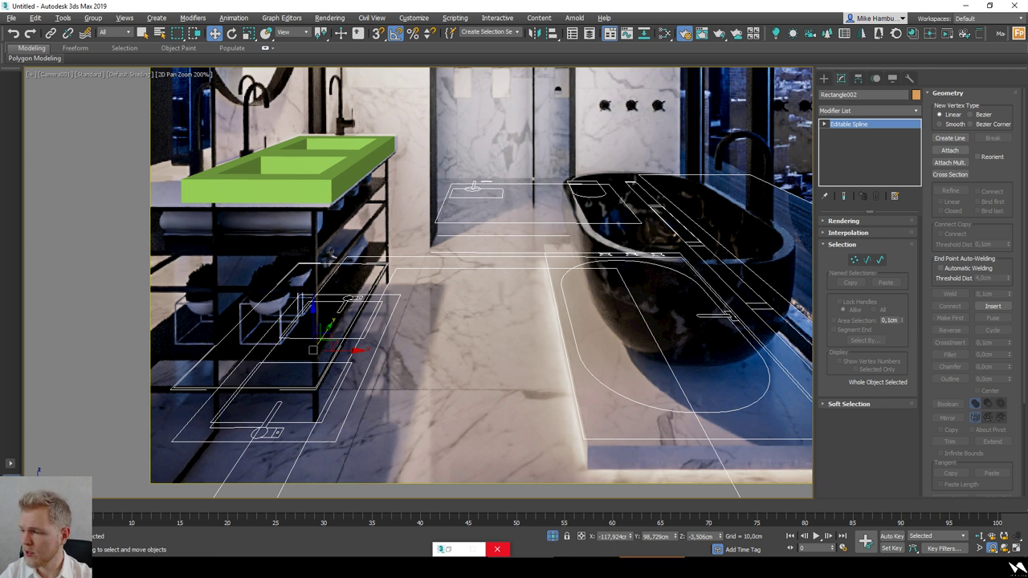
Step: Turn on 3D snapping and check its settings for vertex and midpoint snaps and axis constraints
left_click(378, 34)
right_click(378, 33)
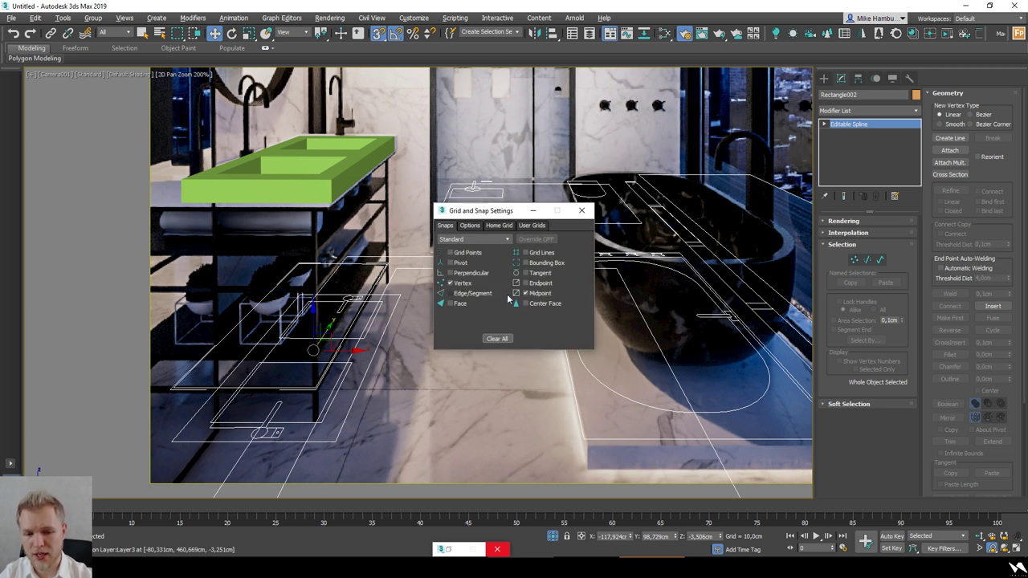
left_click(470, 225)
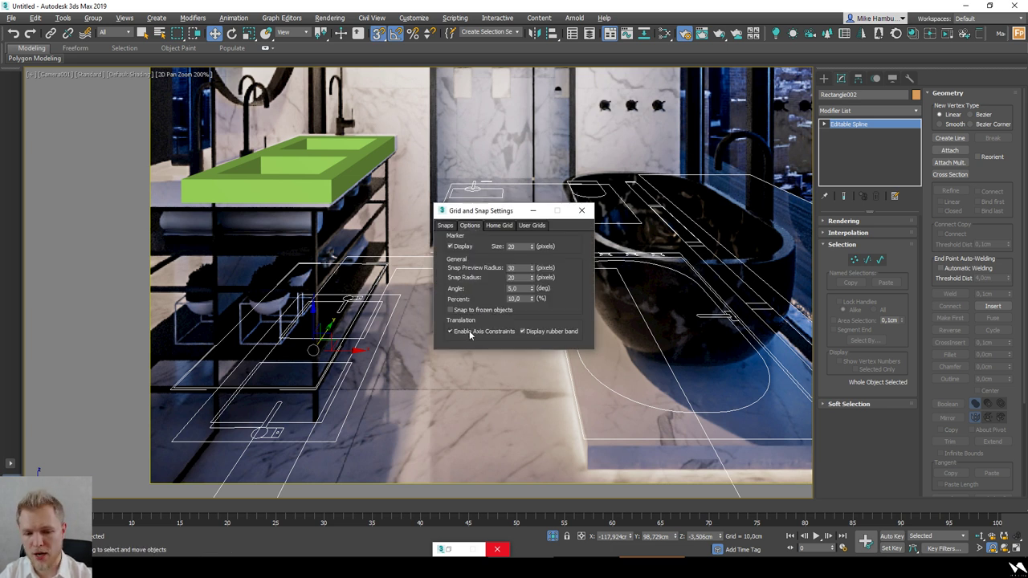
left_click(582, 211)
Step: Select the washbasin slab together with the rectangle spline and frame both in the perspective view
left_click_drag(327, 325, 349, 166)
left_click(349, 167, "ctrl")
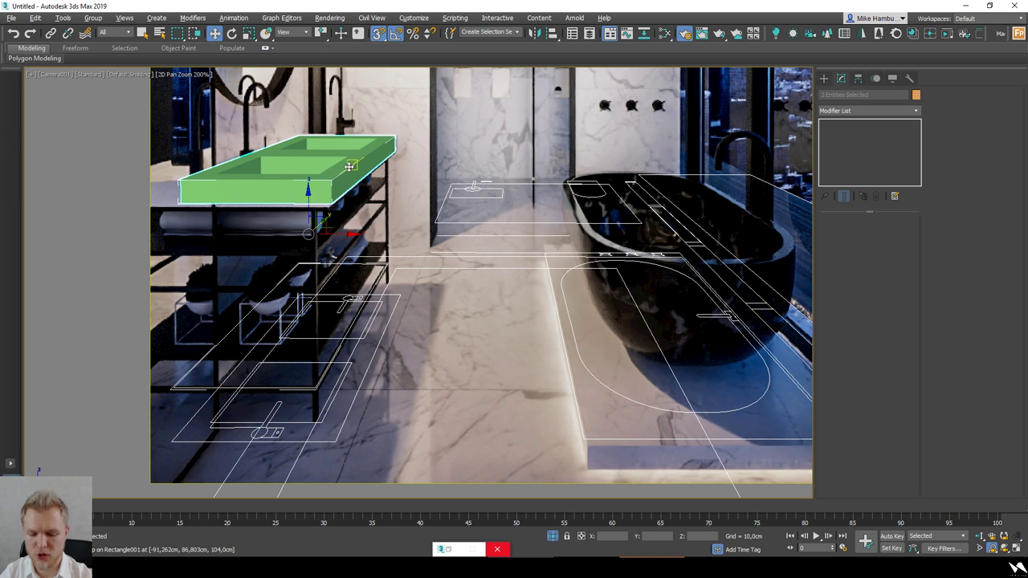
key("p")
key("z")
middle_click_drag(450, 262, 505, 262, "alt")
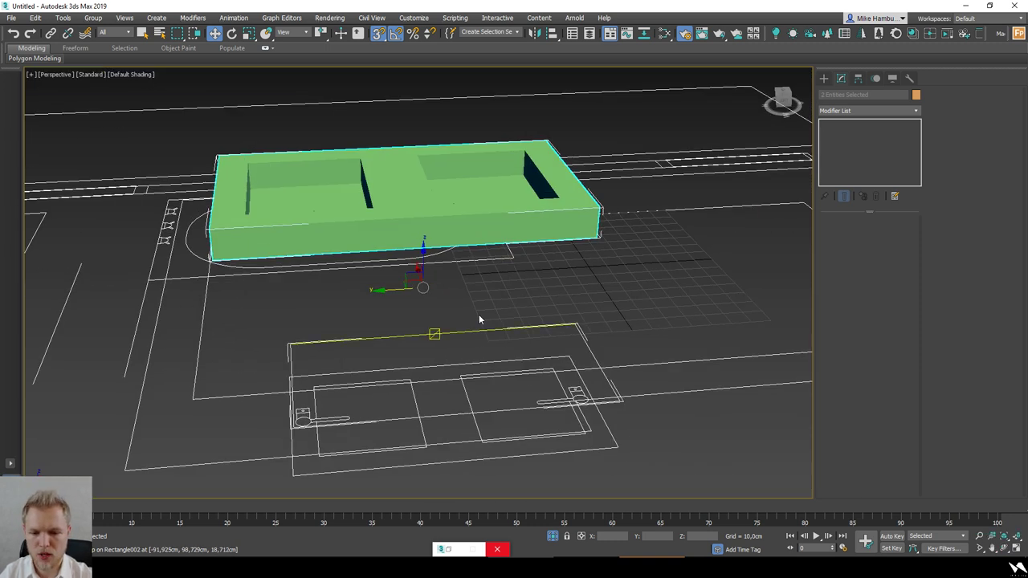
Step: Centre the rectangle spline under the slab along Y by snapping its edge midpoint to the slab's, then disable snapping
key("F3")
left_click(439, 338)
left_click(440, 337)
key("F3")
scroll(433, 349, "down", 3)
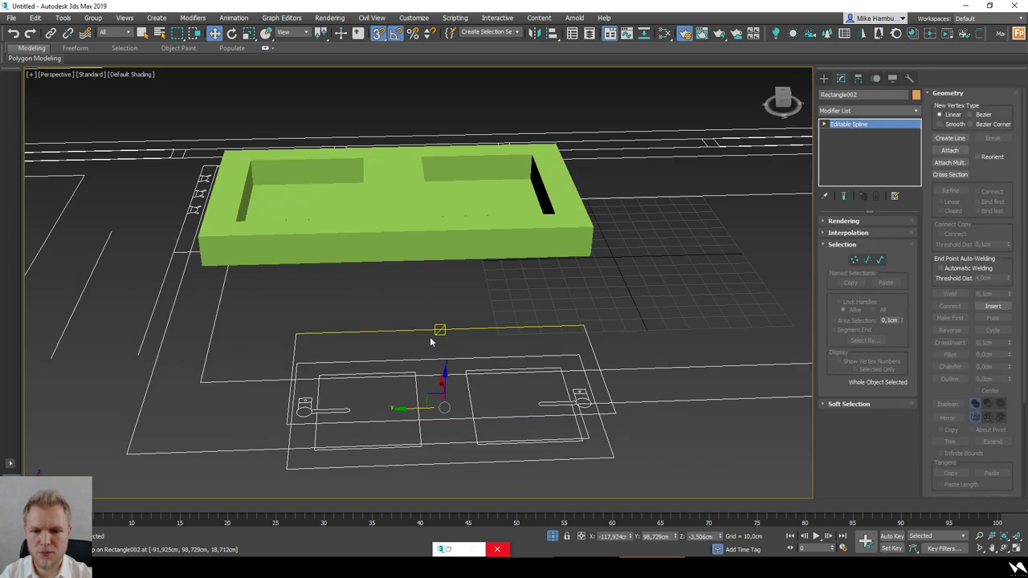
left_click_drag(434, 349, 408, 211)
middle_click_drag(471, 332, 431, 385, "alt")
key("s")
Step: Reselect the rectangle spline and switch the viewport back to Camera001
left_click(569, 274)
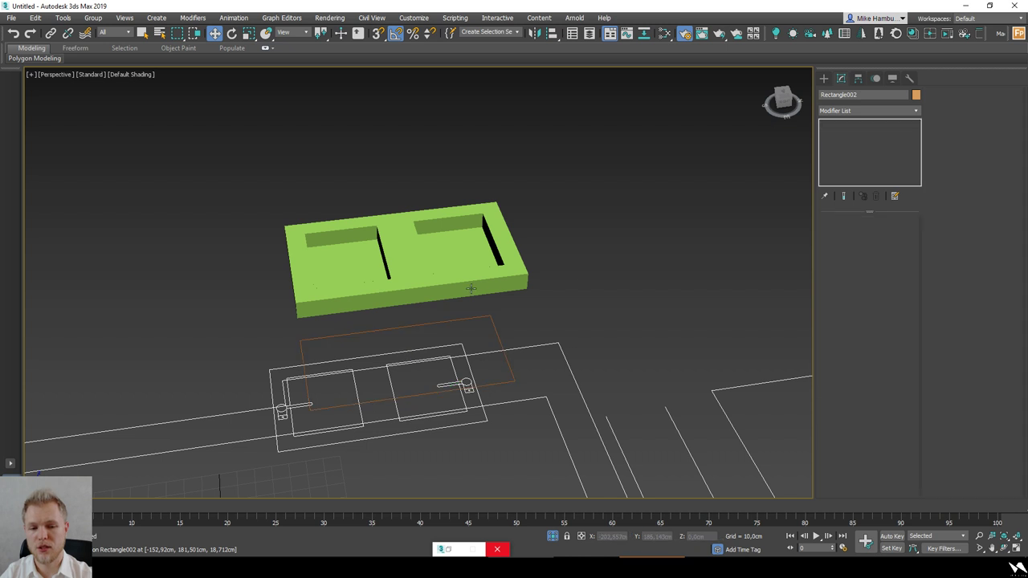
left_click(465, 288)
left_click(467, 326)
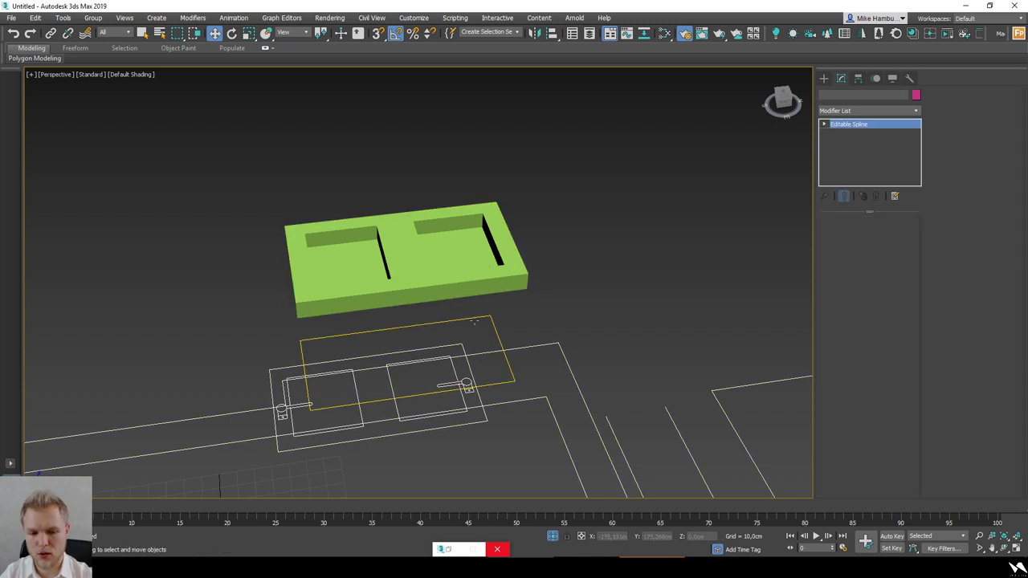
key("c")
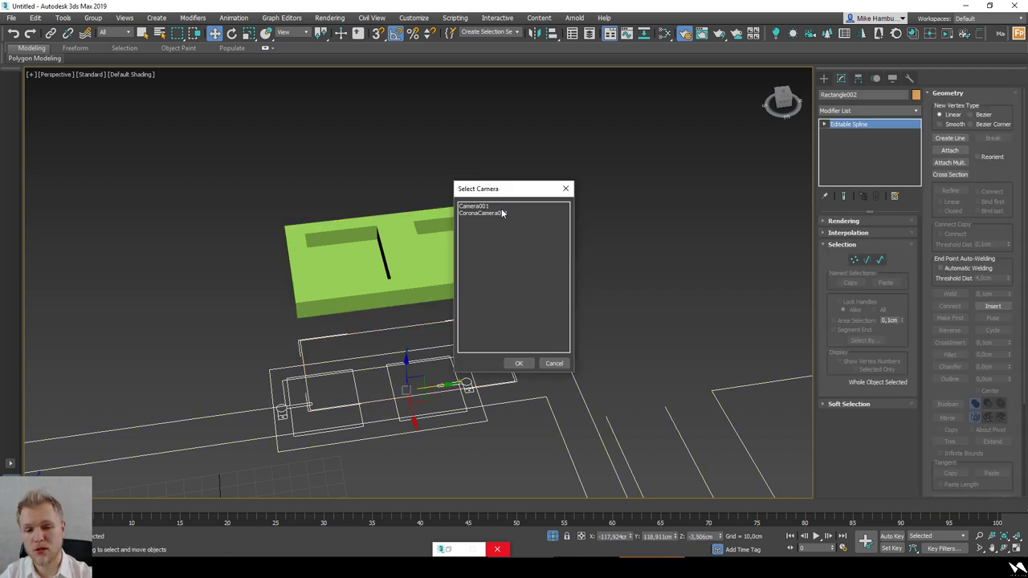
left_click(501, 209)
double_click(514, 208)
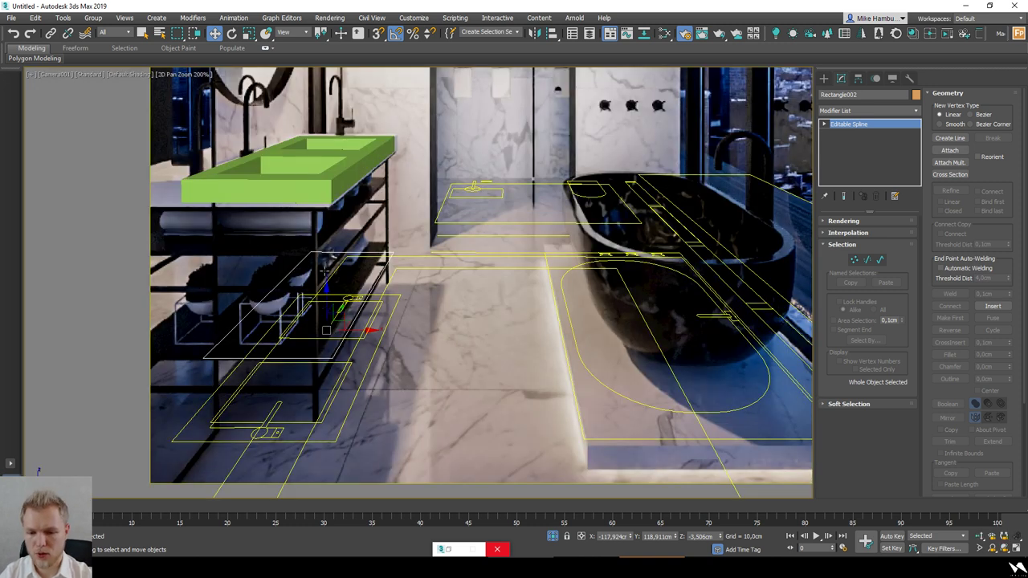
left_click(334, 283)
left_click(329, 253)
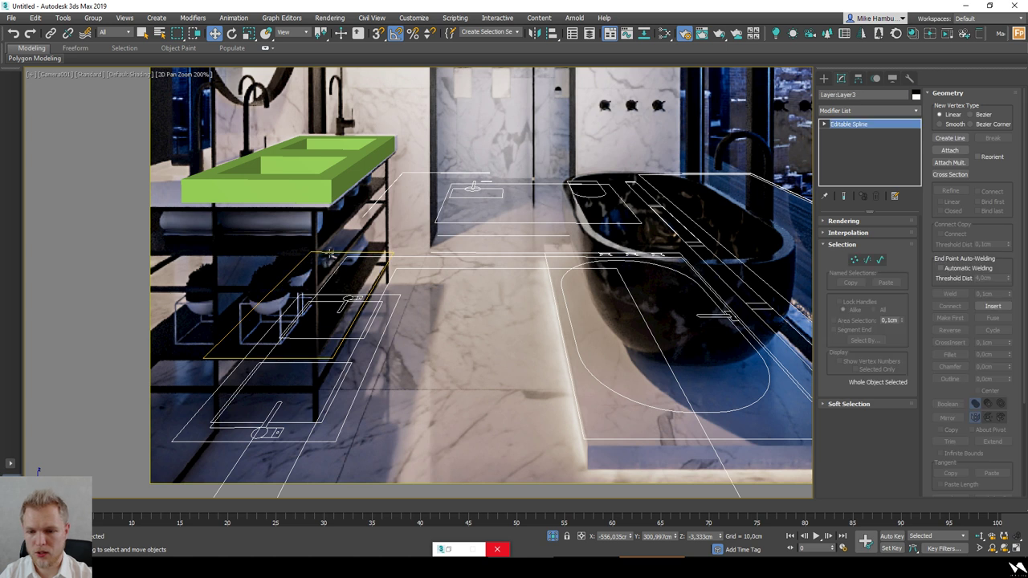
left_click_drag(331, 298, 327, 240)
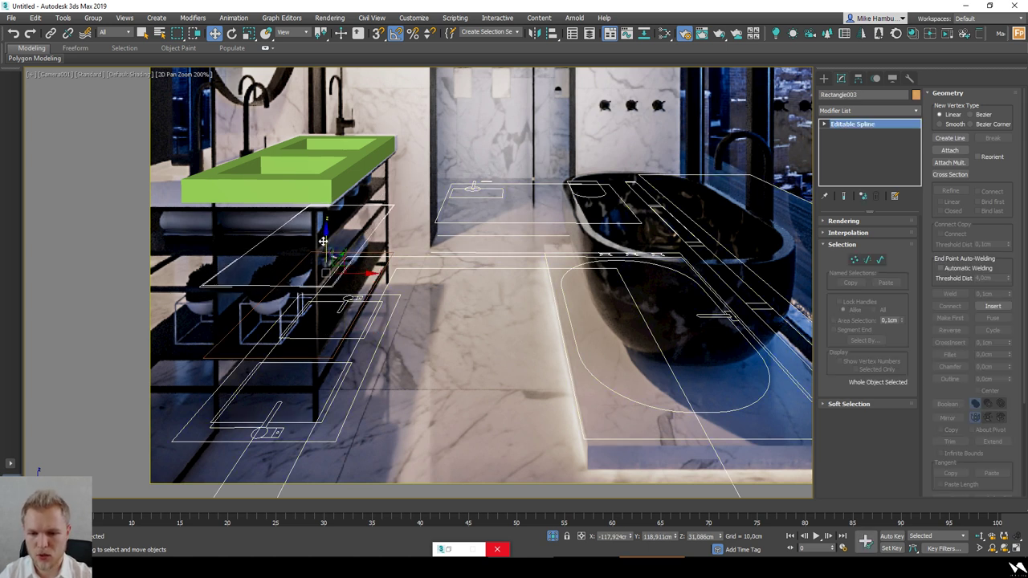
left_click(487, 321)
Step: Select the imported floor-plan linework and hide it
left_click(546, 271)
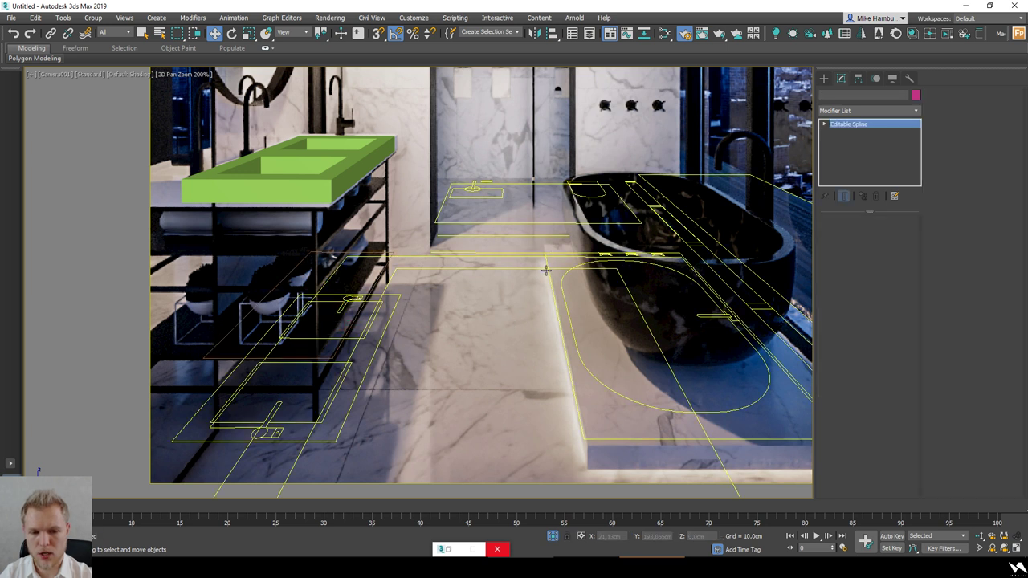
right_click(546, 271)
left_click(572, 233)
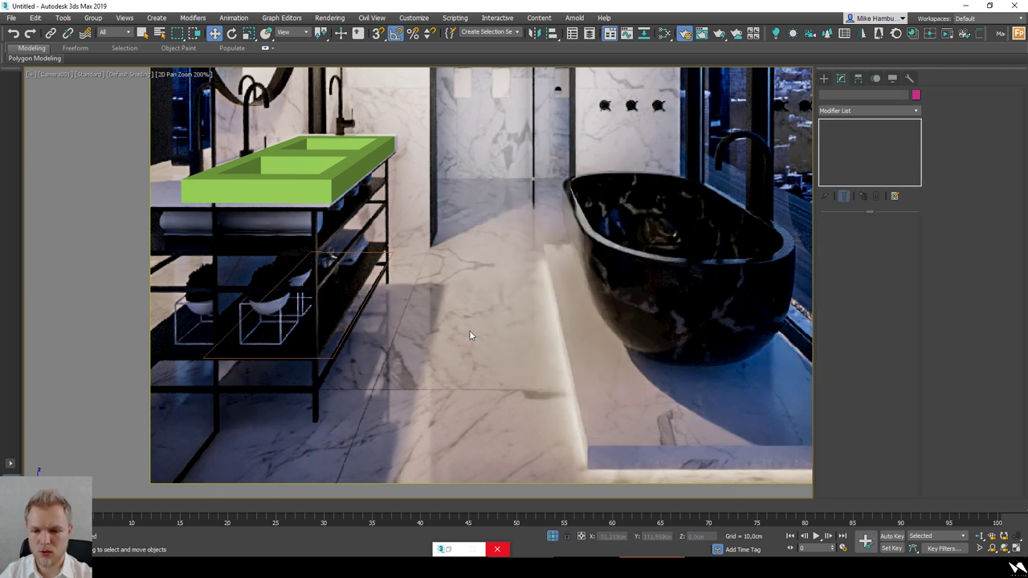
Step: Copy the rectangle spline straight up to about Z 30.4 cm, matching the frame's middle bar
left_click(351, 327)
left_click_drag(327, 305, 321, 249, "shift")
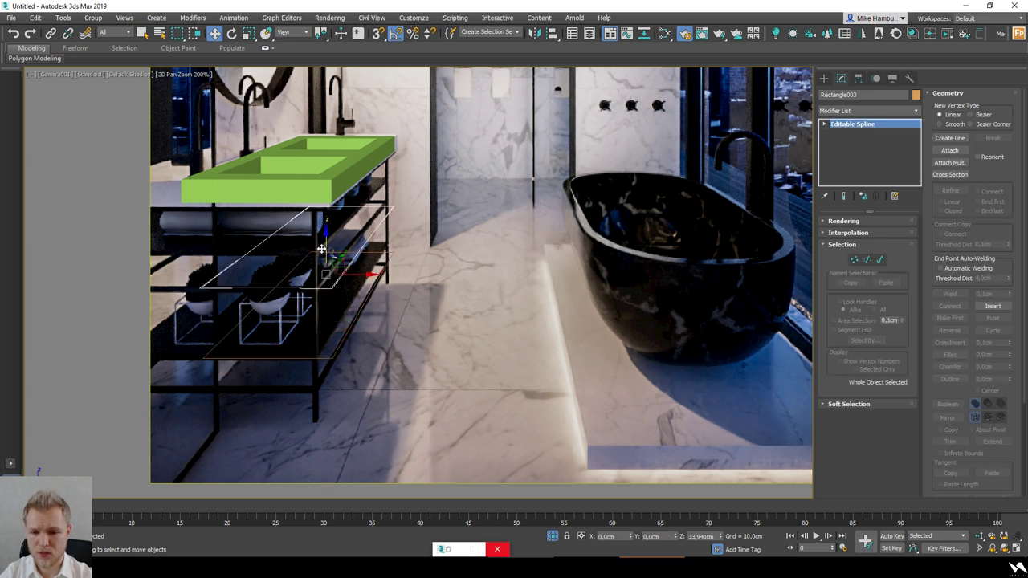
left_click(516, 330)
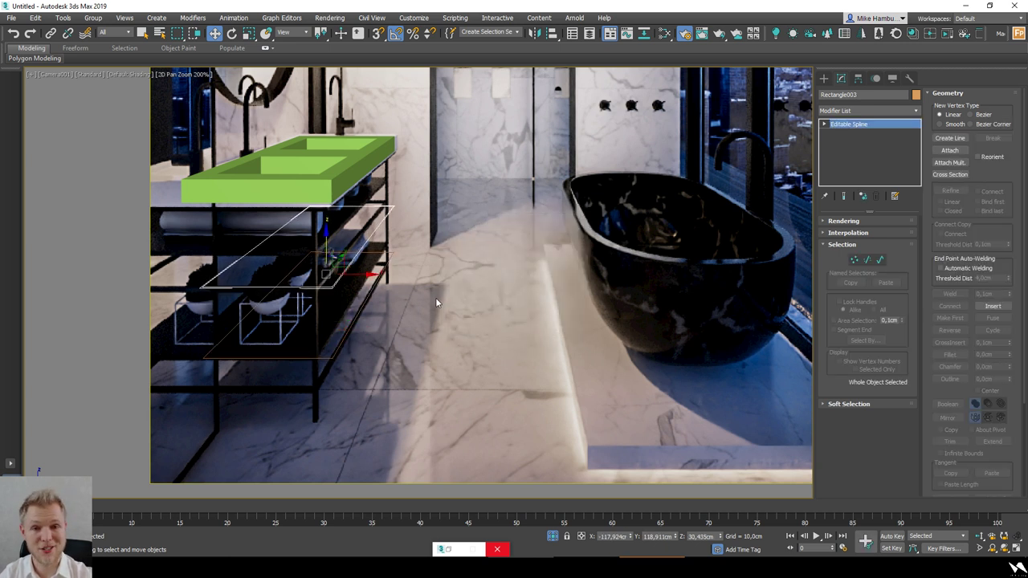
Step: Move the original rectangle to about X -126.1 and Z -18.1 cm, fitting its front edge to the frame's lowest bar
scroll(303, 341, "up", 1)
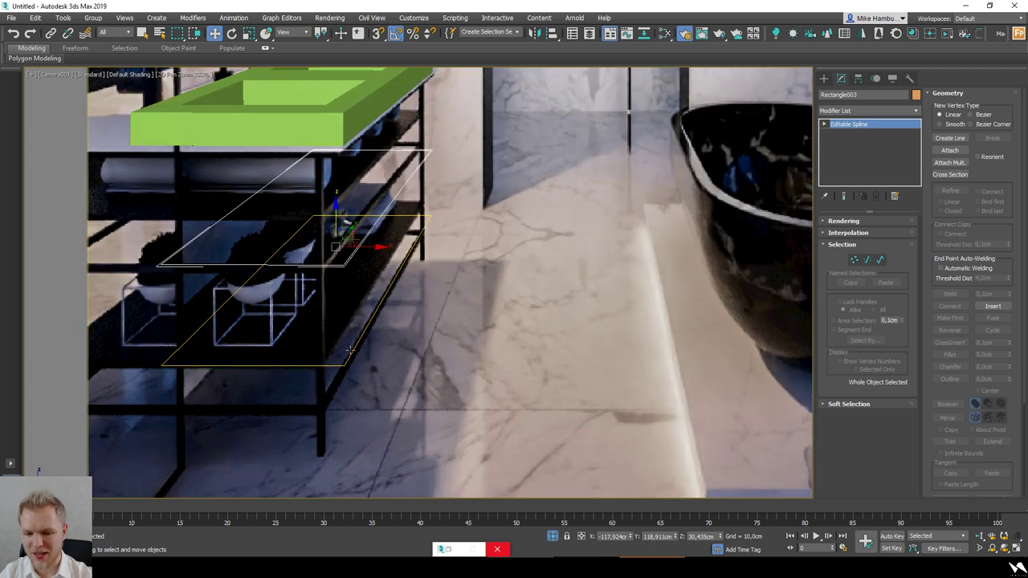
left_click(347, 357)
left_click(347, 359)
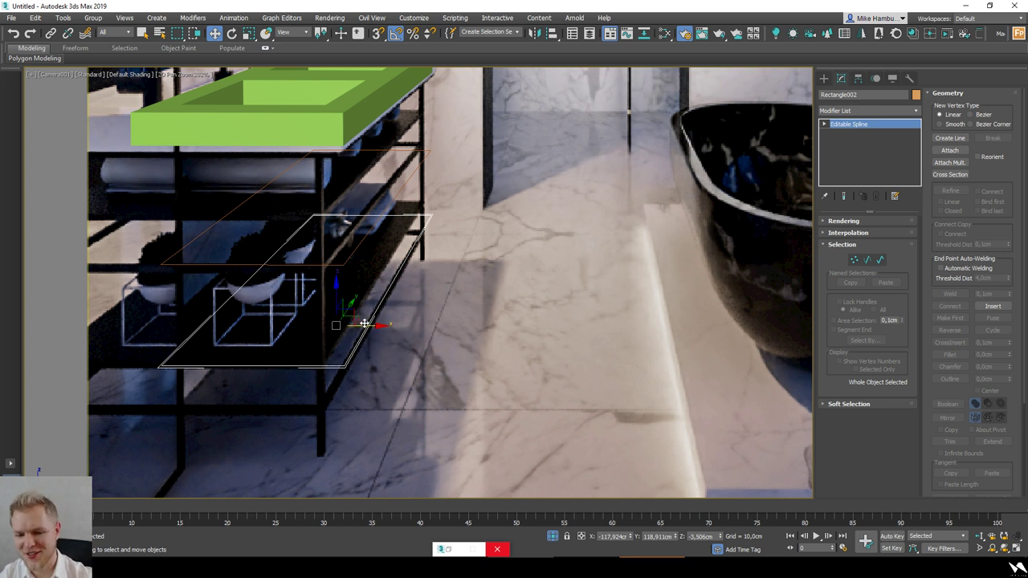
left_click_drag(364, 326, 343, 355)
key("ctrl+z")
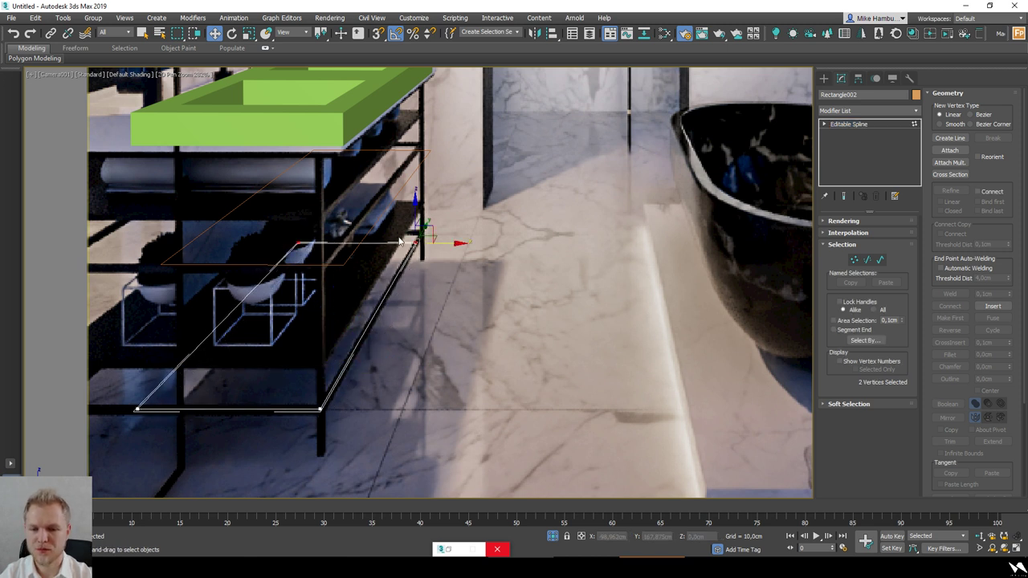
Step: Move the lower rectangle's rear short segment back along Y to meet the frame's rear leg
key("2")
left_click(371, 236)
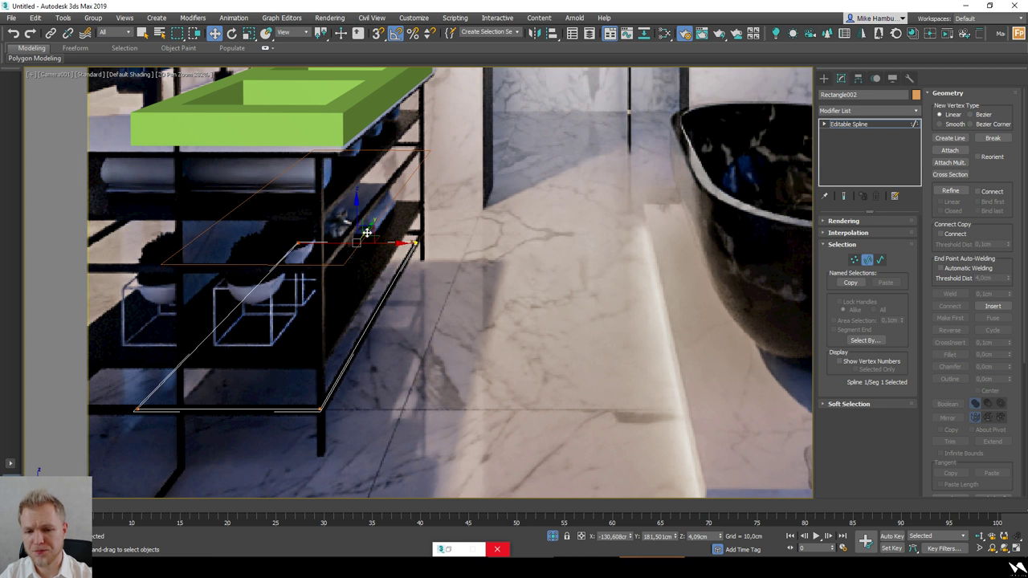
left_click_drag(374, 223, 376, 221)
left_click(867, 259)
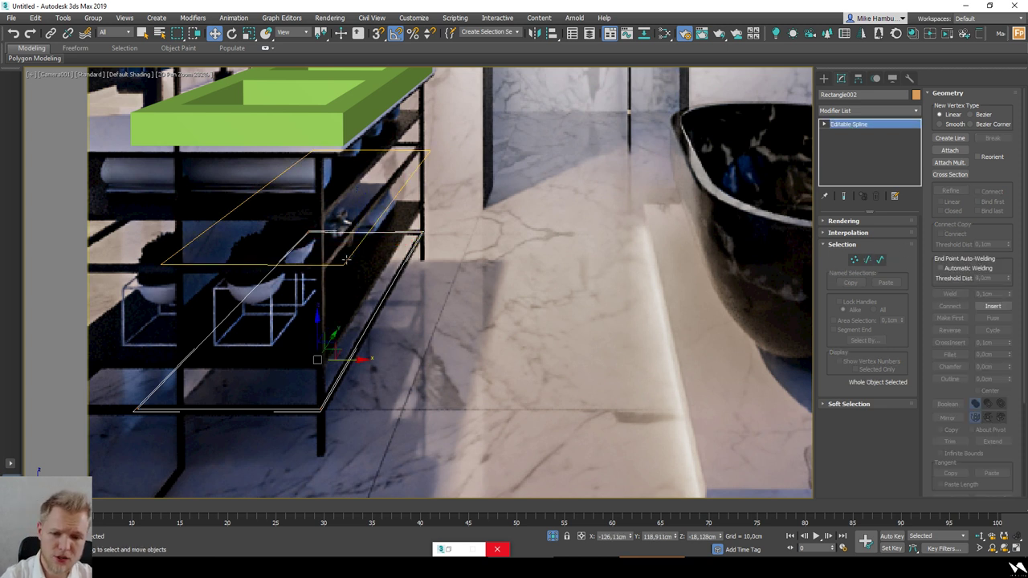
Step: Delete the old middle-bar rectangle and copy the lowest rectangle straight up to about Z -2.3 cm, matching the next frame bar
left_click(346, 260)
key("Delete")
left_click(385, 299)
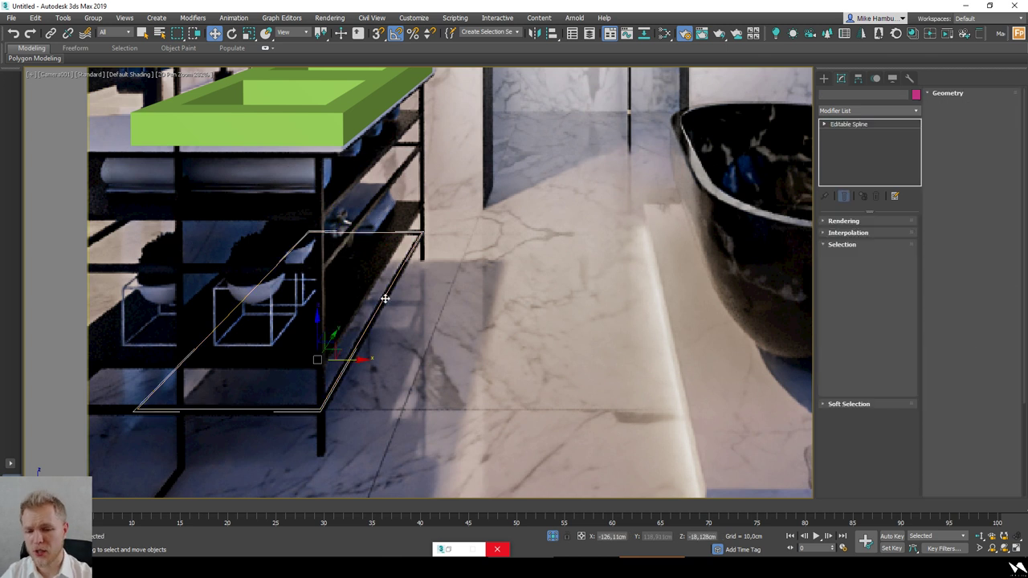
left_click(385, 298)
left_click_drag(322, 290, 326, 287, "shift")
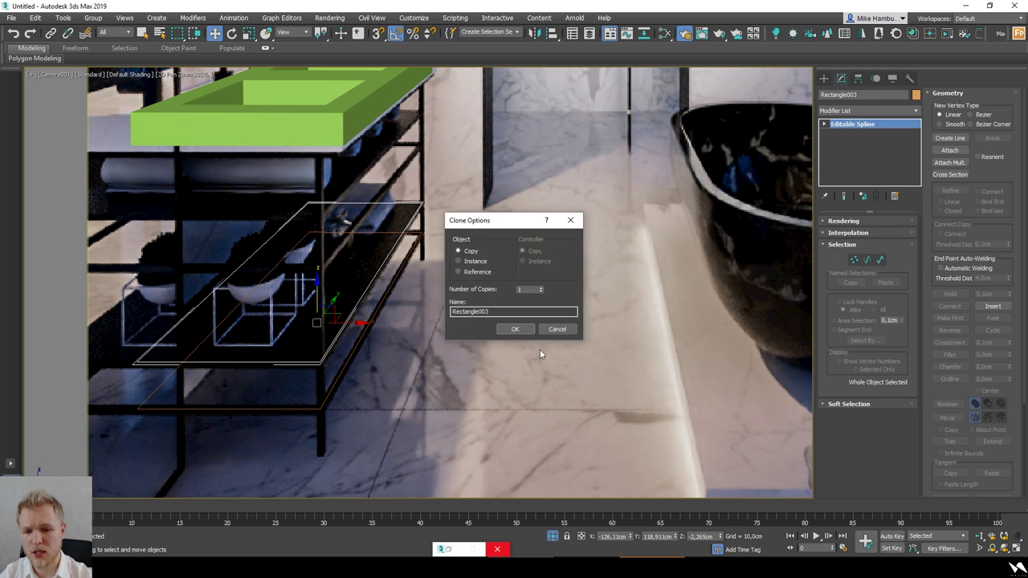
left_click(530, 330)
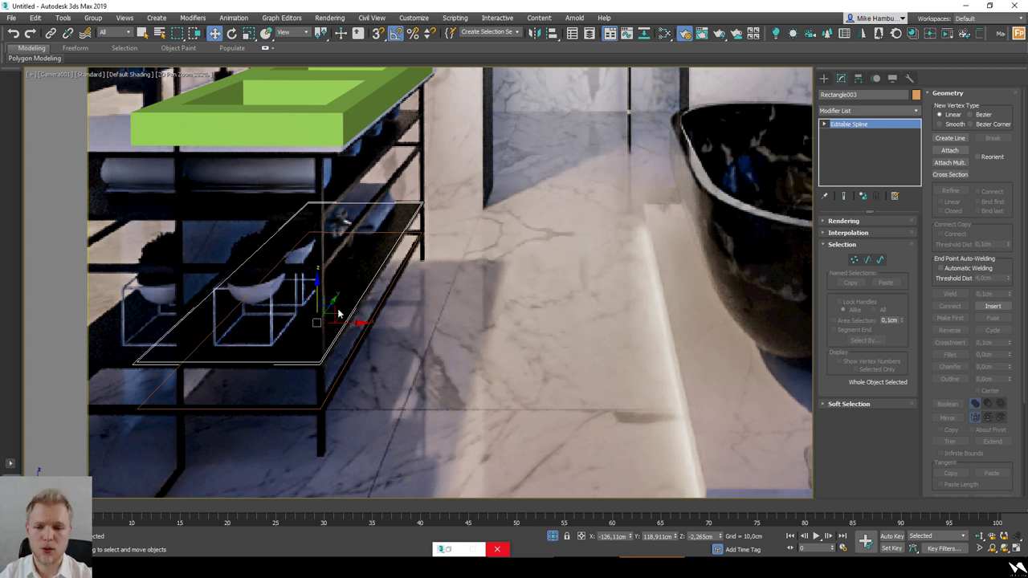
Step: Copy the rectangle spline upward twice more, to about Z 28 cm and Z 47.6 cm, following the upper frame bars
left_click_drag(317, 255, 316, 225, "shift")
left_click(515, 329)
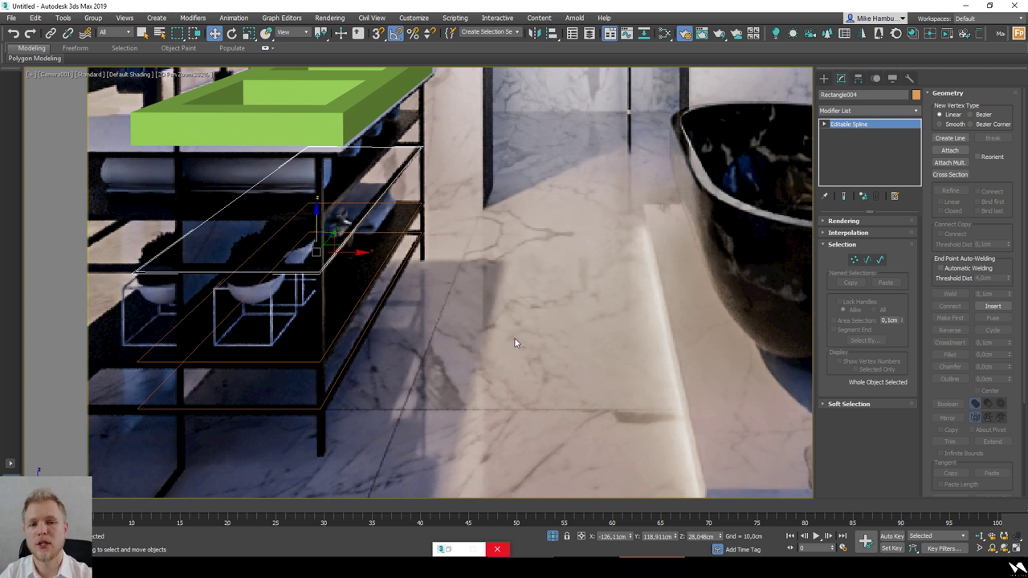
middle_click_drag(409, 291, 437, 311)
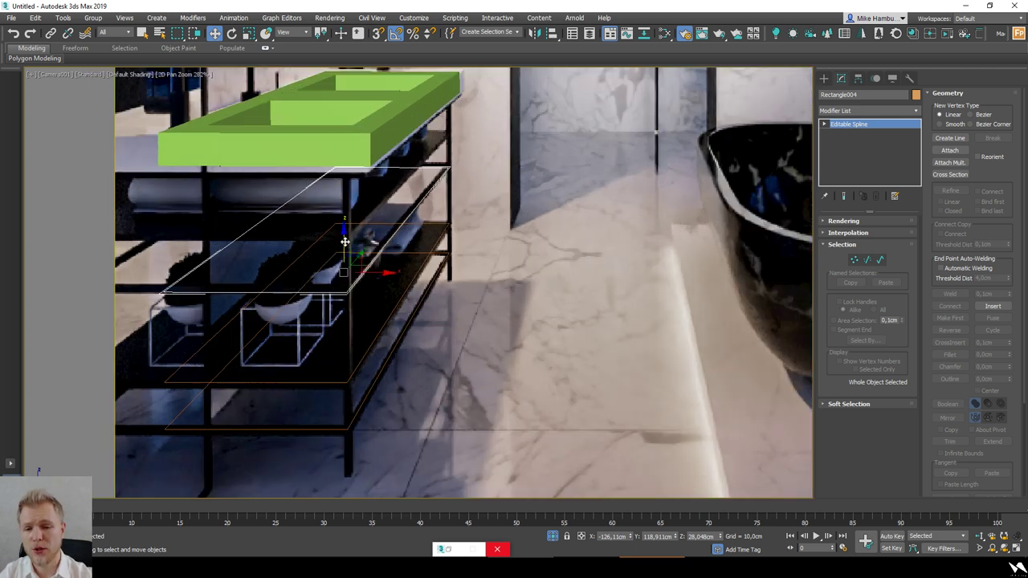
left_click_drag(344, 238, 344, 193, "shift")
left_click_drag(349, 186, 350, 198)
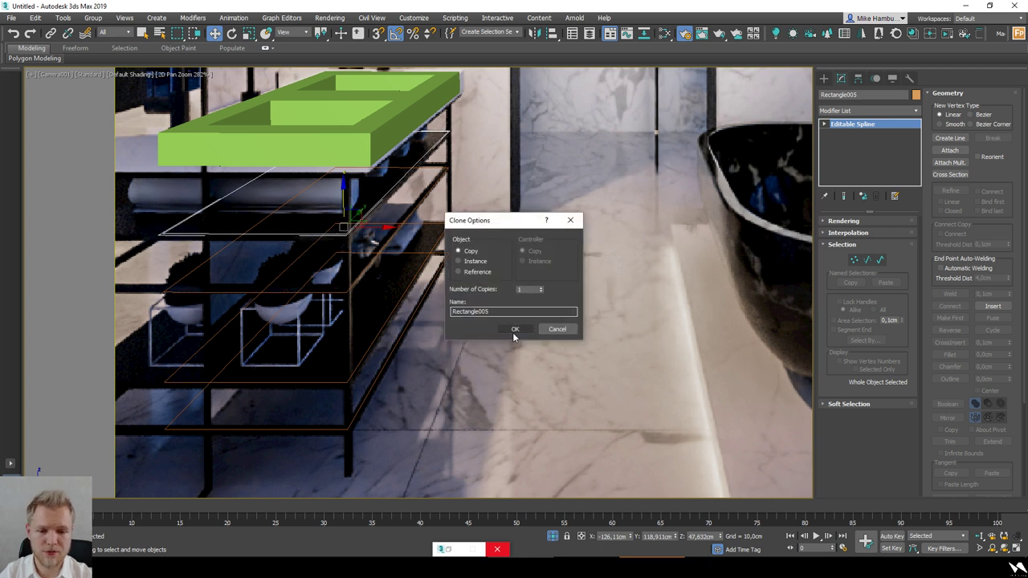
left_click(514, 331)
Step: With snapping on, copy the uppermost rectangle up to the washbasin slab's underside at about Z 70.8 cm
key("s")
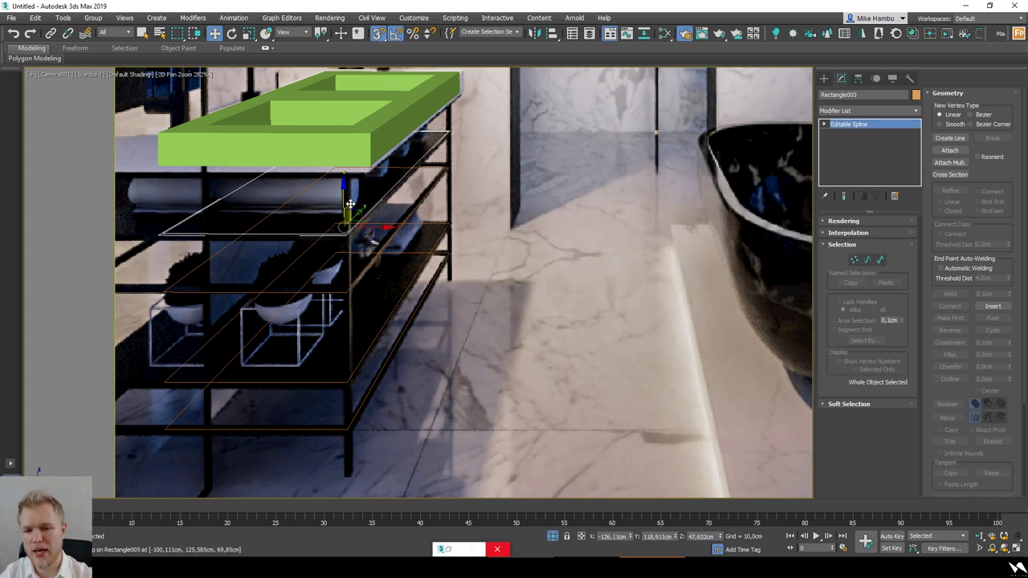
left_click_drag(347, 202, 373, 164)
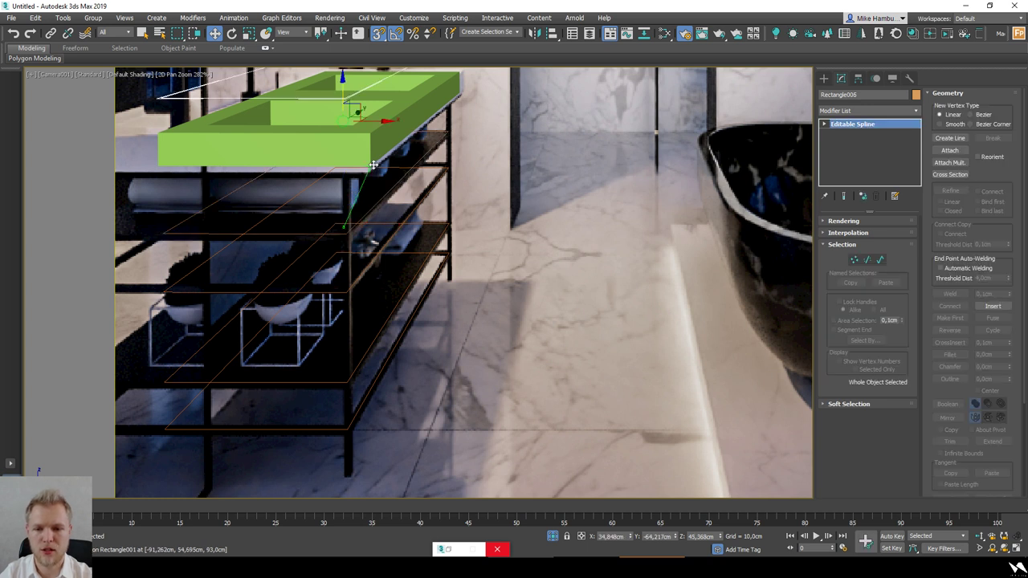
right_click(373, 165)
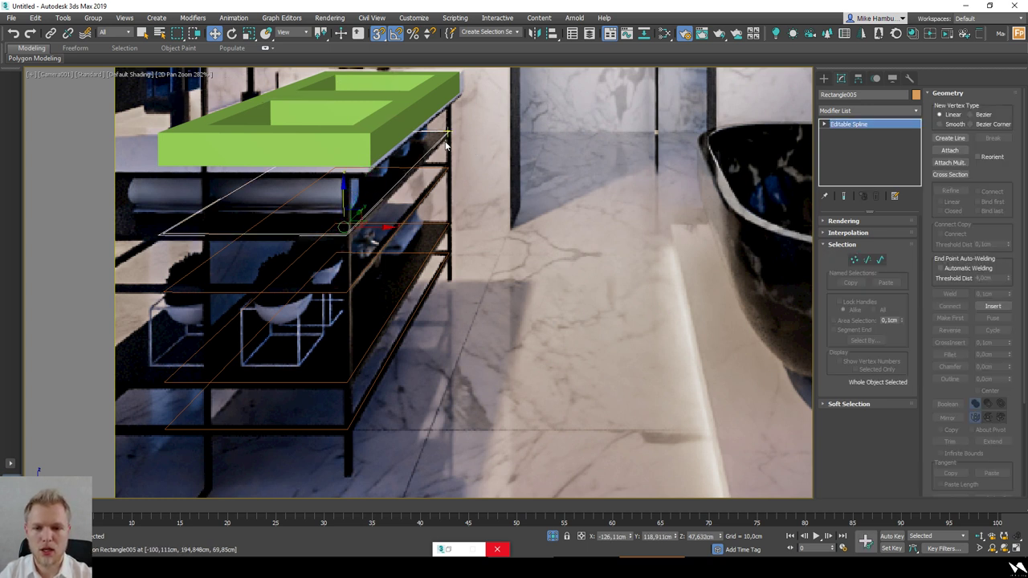
mouse_move(450, 131)
left_mouse_down("shift")
mouse_move(457, 87)
mouse_move(458, 97)
left_mouse_up("shift")
left_click(512, 328)
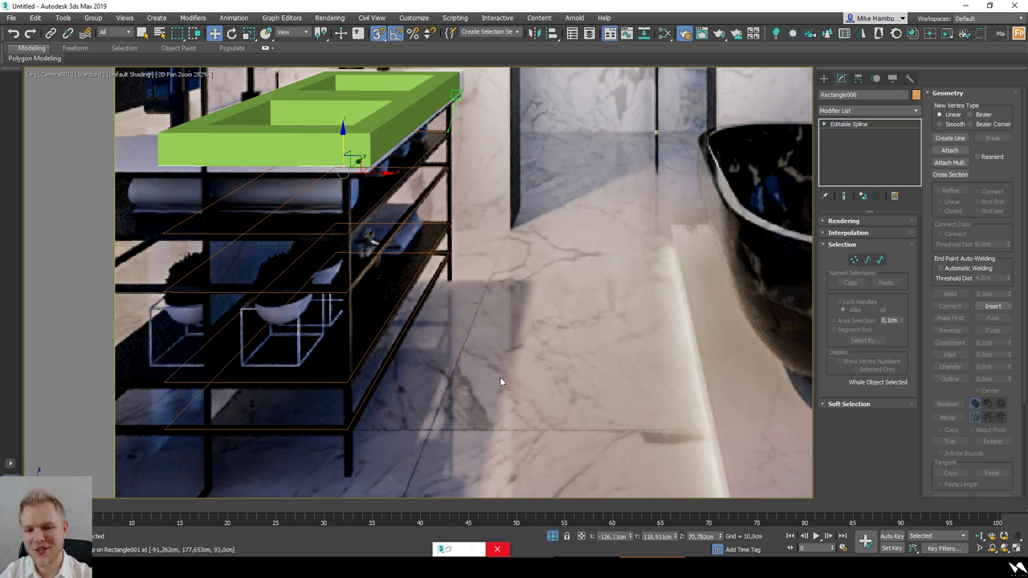
Step: Isolate all the frame rectangles and display them in wireframe
left_click_drag(485, 370, 452, 235)
left_click_drag(439, 136, 438, 133)
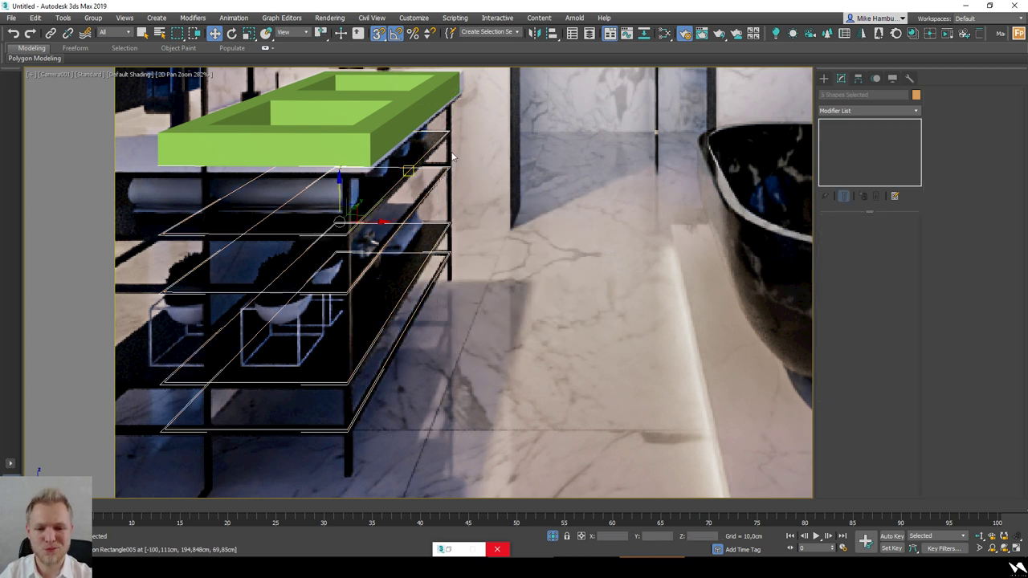
key("alt+q")
key("F3")
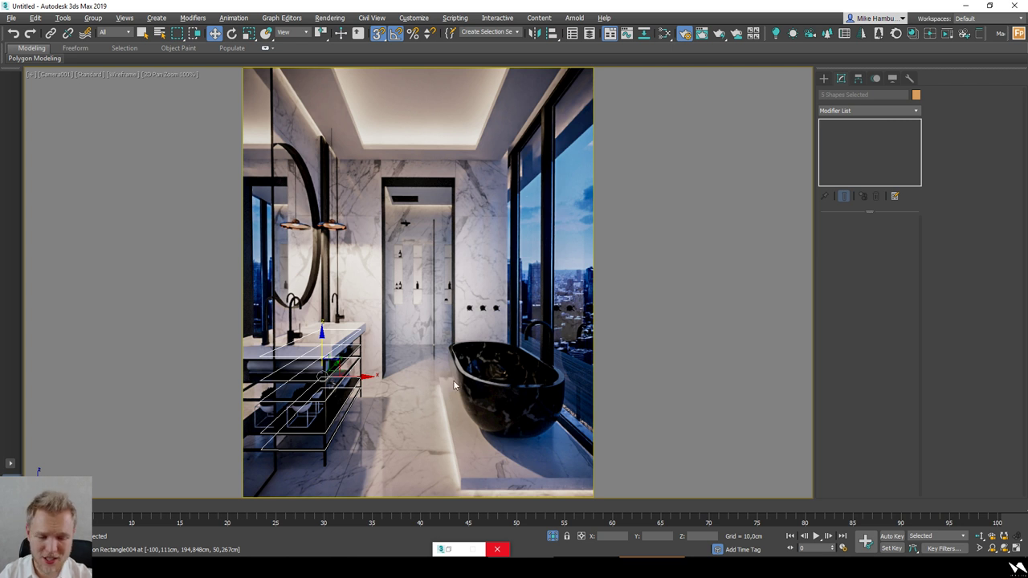
Step: Draw a snapped vertical line between the two topmost rectangles at the frame's front corner nearest the bathtub
left_click(824, 79)
left_click(846, 151)
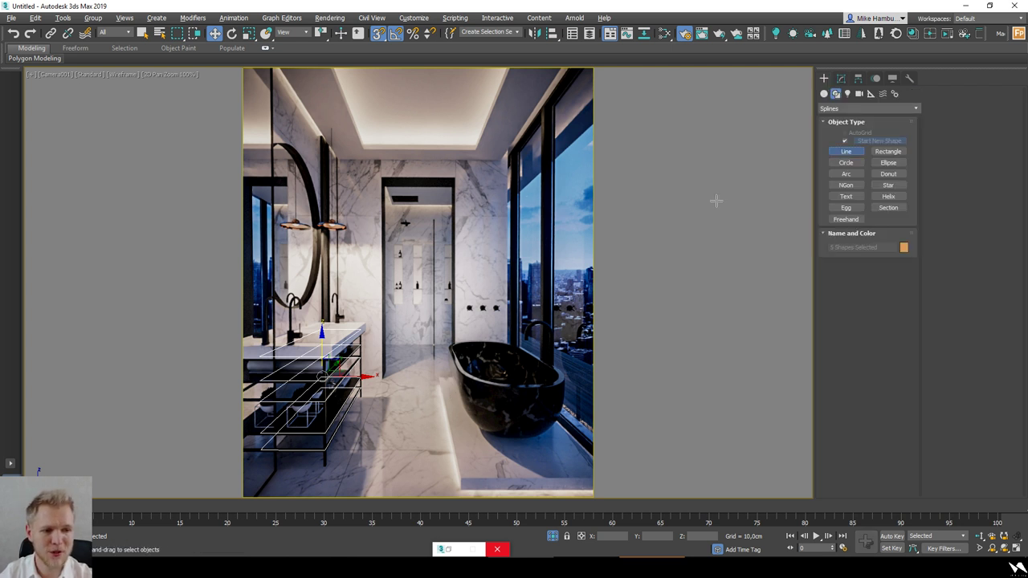
key("s")
left_click(325, 356)
left_click(324, 380)
right_click(274, 366)
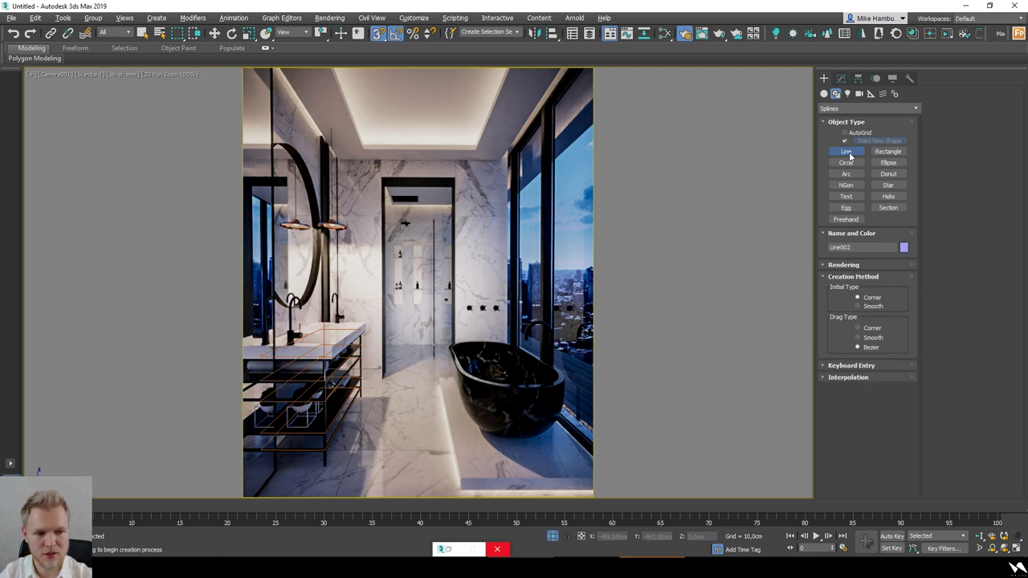
Step: Add snapped vertical lines at the other three corners between the two topmost rectangles, all within the same line shape
scroll(384, 328, "up", 5)
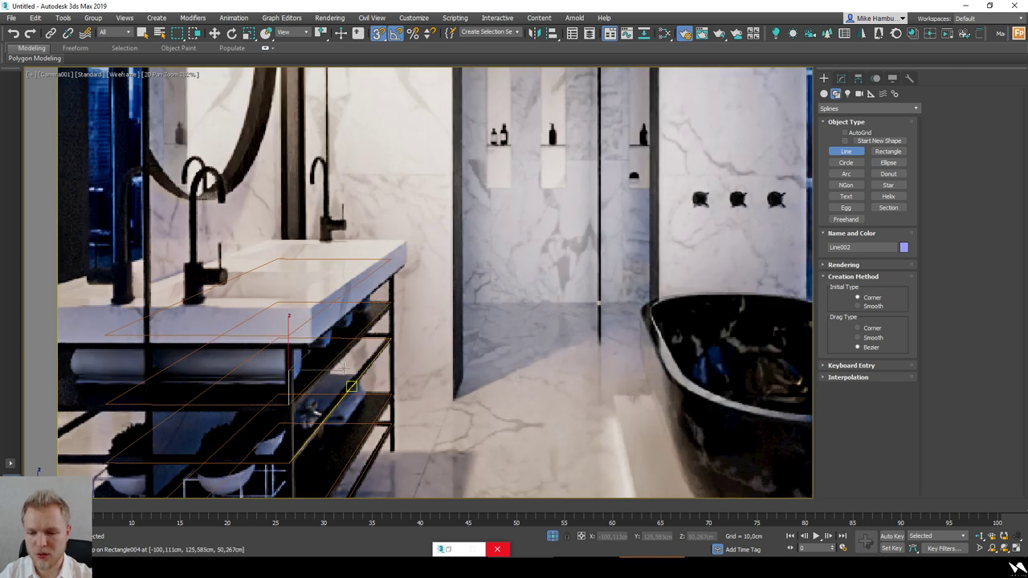
left_click(411, 280)
left_click(409, 218)
right_click(337, 221)
left_click(249, 218)
left_click(249, 279)
right_click(193, 334)
middle_click_drag(159, 342, 329, 284)
left_click(176, 267)
left_click(177, 365)
right_click(223, 346)
scroll(340, 276, "down", 4)
right_click(340, 276)
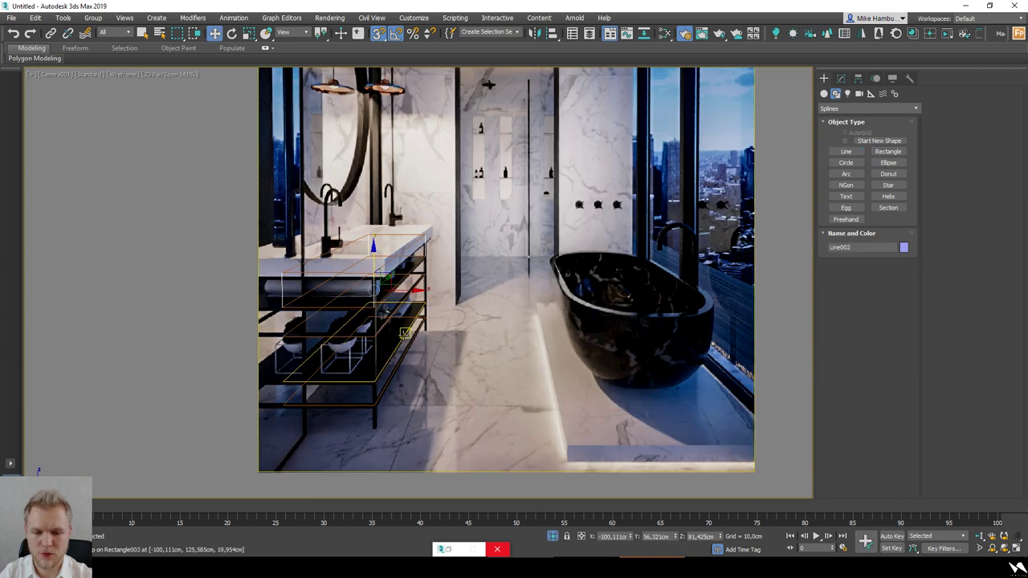
Step: Move the lower vertices of the four vertical lines down together to snap to the lowest rectangle
key("1")
left_click_drag(244, 341, 438, 250)
scroll(436, 272, "up", 4)
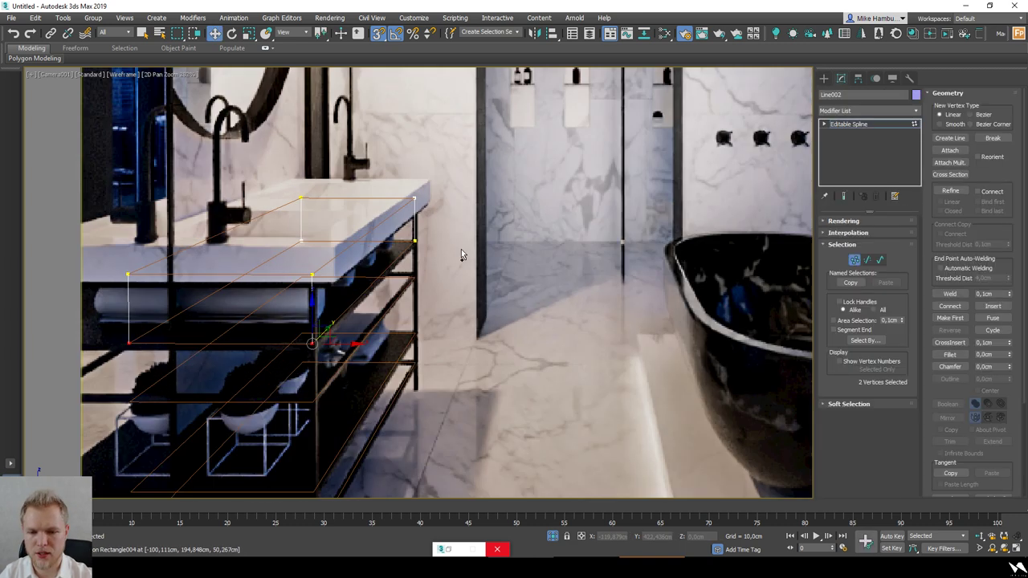
scroll(299, 291, "down", 5)
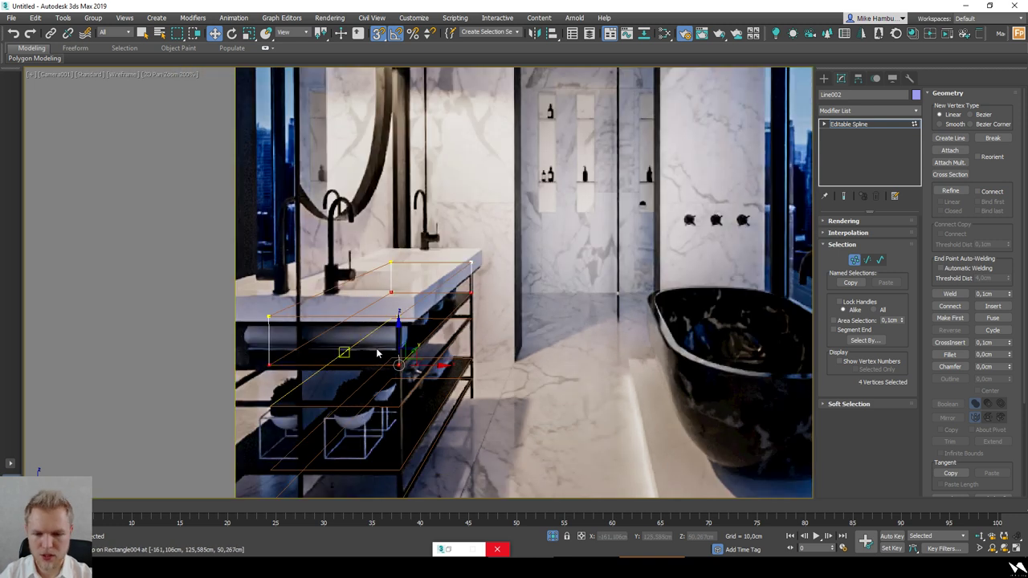
left_click_drag(405, 278, 406, 373)
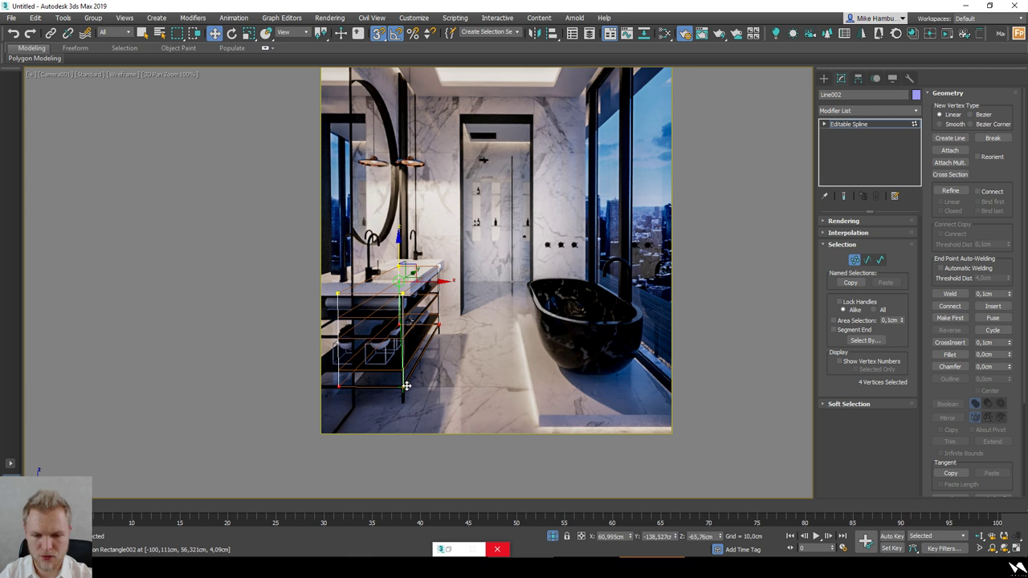
scroll(409, 321, "down", 2)
scroll(429, 370, "up", 2)
key("1")
scroll(389, 366, "up", 3)
key("3")
left_click(949, 150)
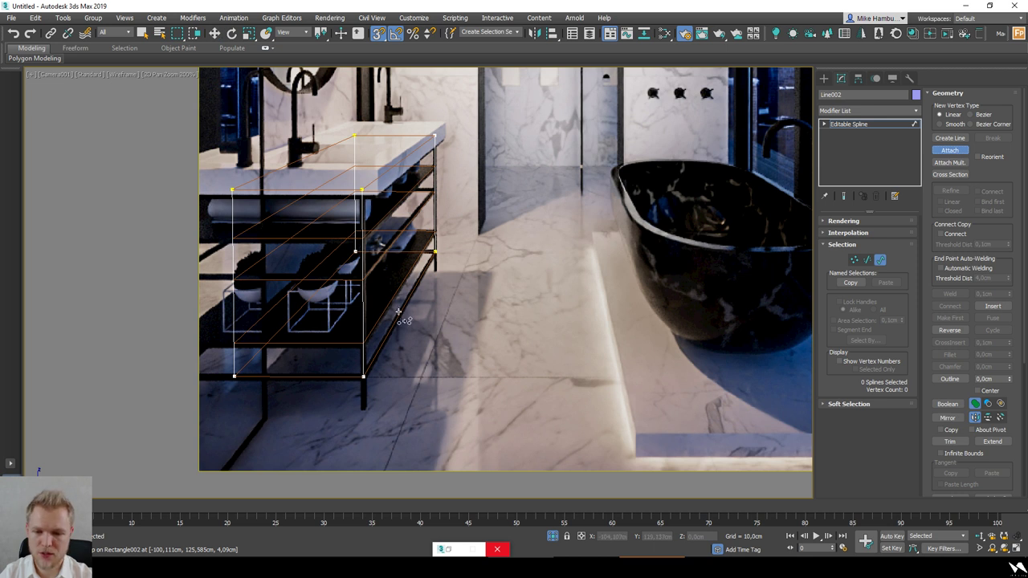
left_click(398, 313)
right_click(388, 345)
left_click(392, 345)
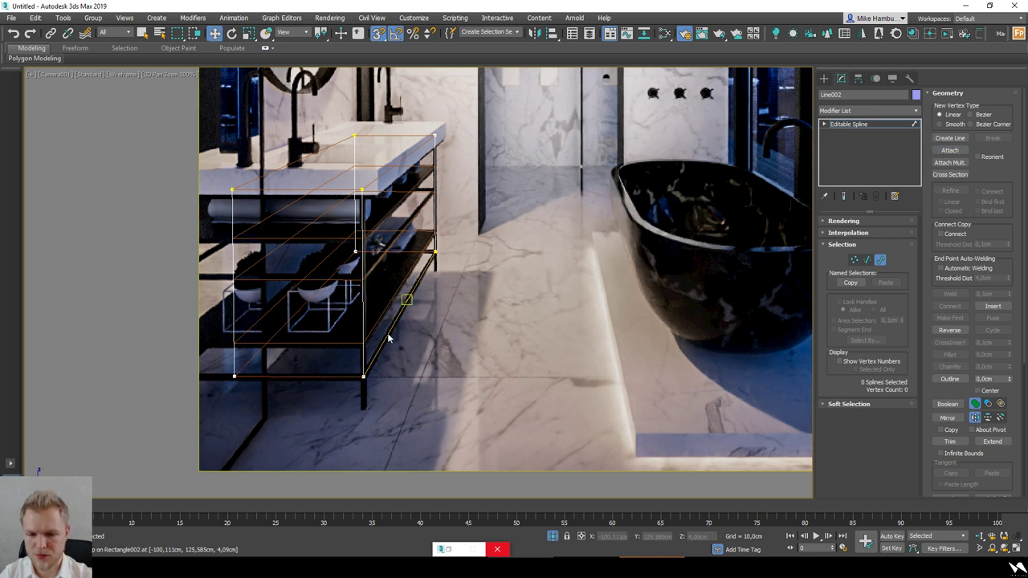
left_click(880, 262)
left_click(525, 372)
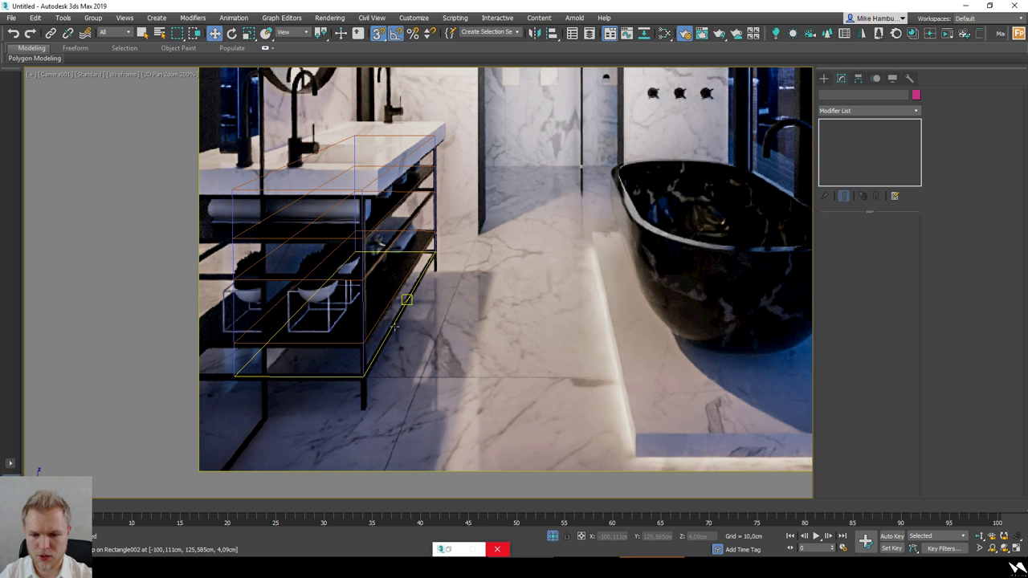
left_click_drag(408, 366, 410, 365)
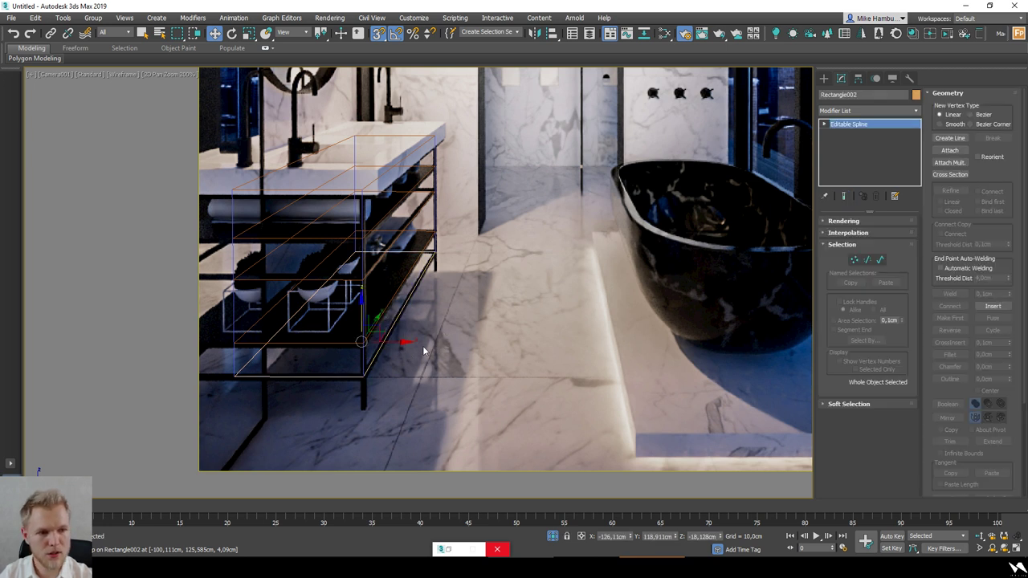
left_click(423, 345)
Step: Attach the lowest rectangle to the shape holding the four vertical leg lines
left_click(360, 336)
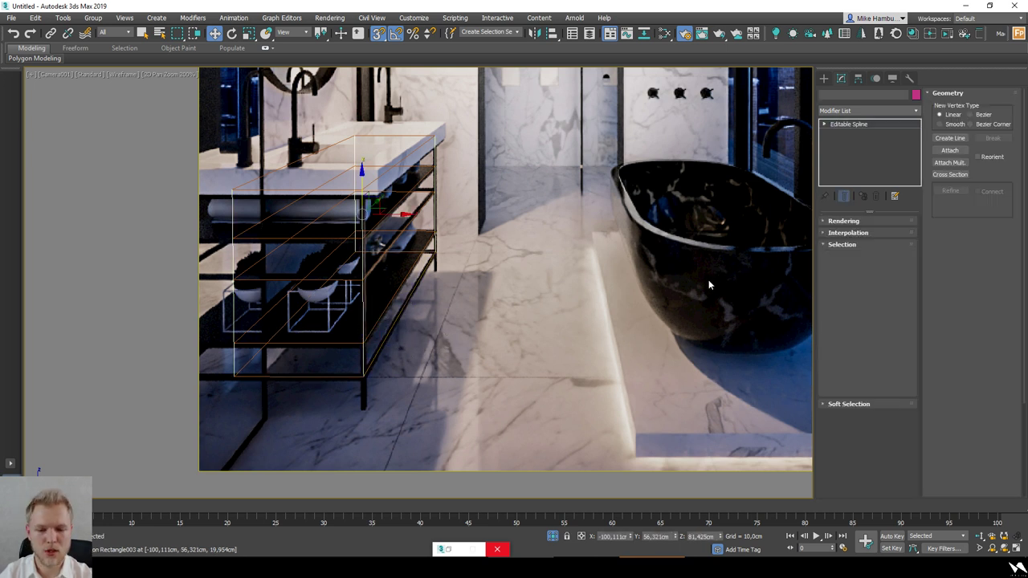
left_click(953, 151)
left_click(383, 346)
right_click(393, 366)
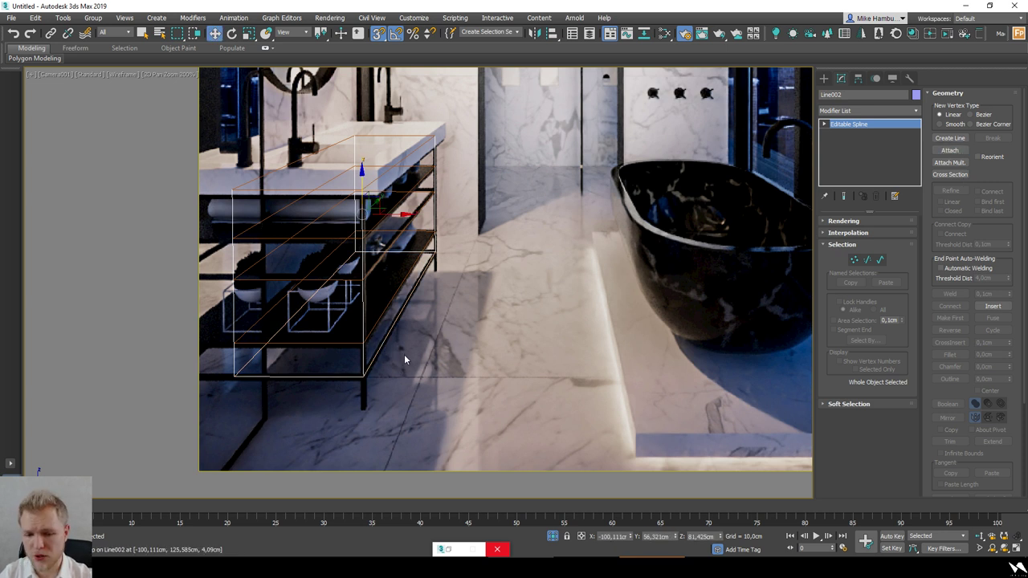
Step: Try to lower the rear short segment of the attached lowest rectangle to Z 0 cm
key("3")
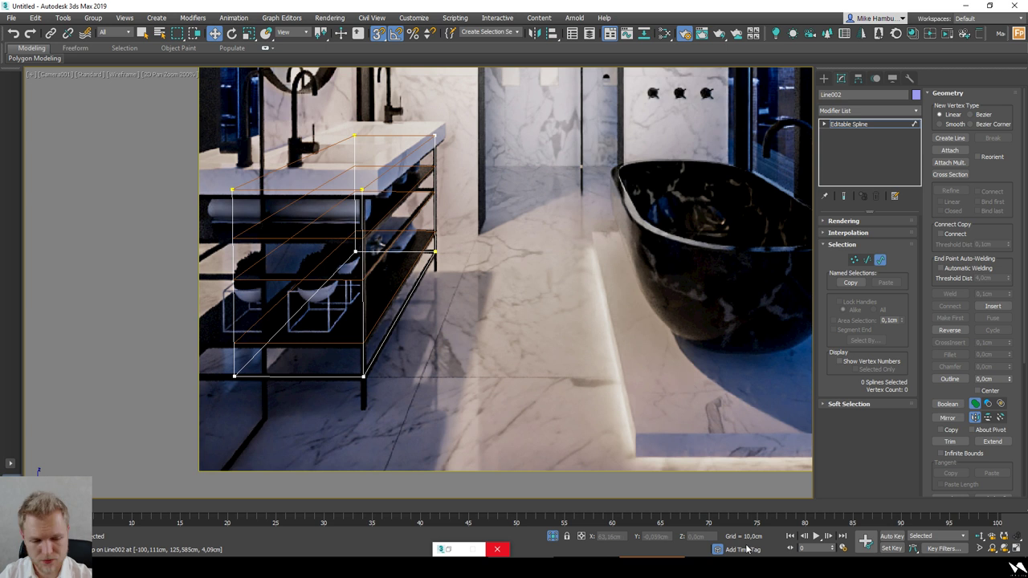
type("2")
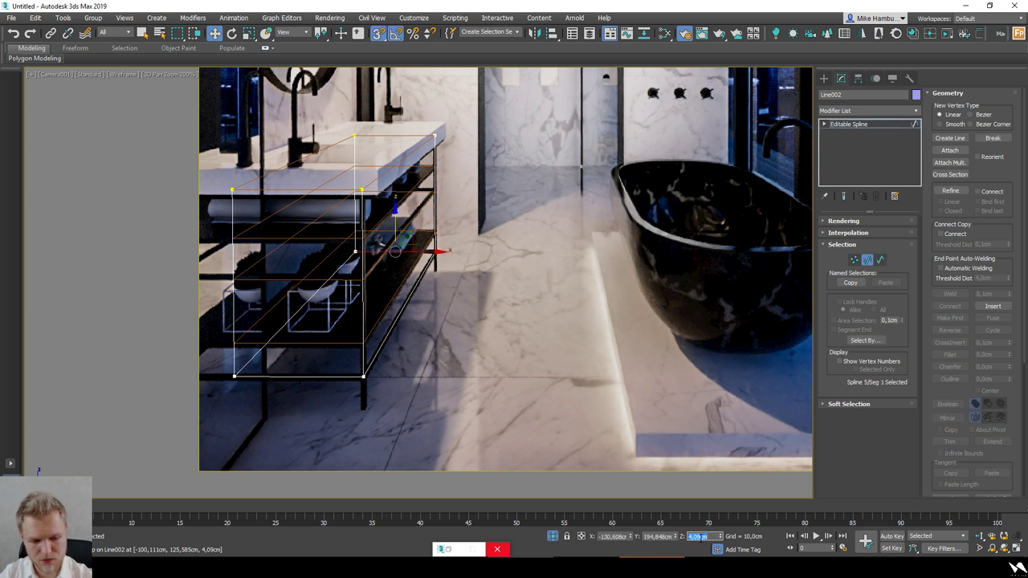
type("0")
key("Return")
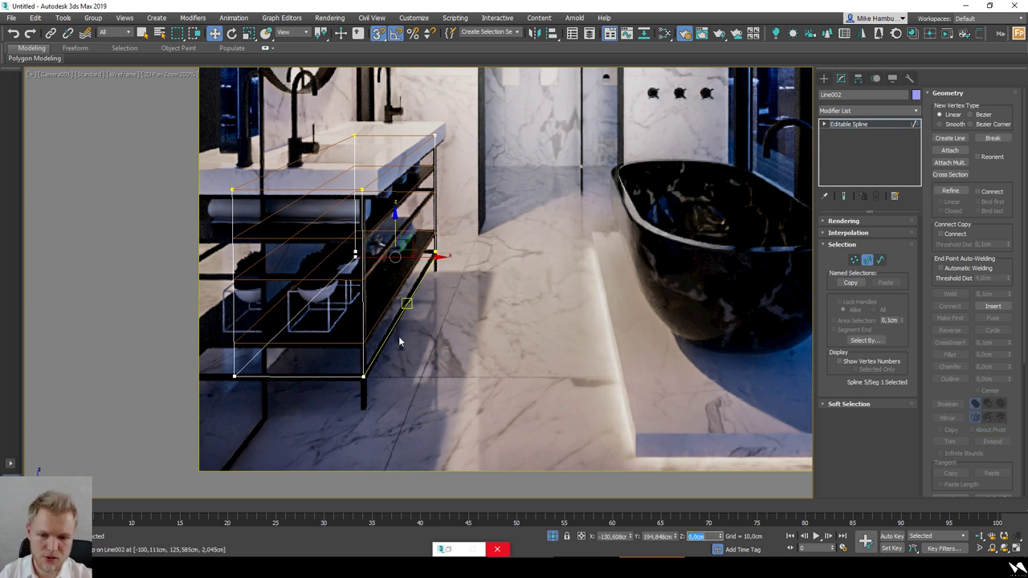
left_click(399, 336)
Step: Set the whole attached lowest rectangle spline to Z 0 cm
key("3")
left_click(391, 327)
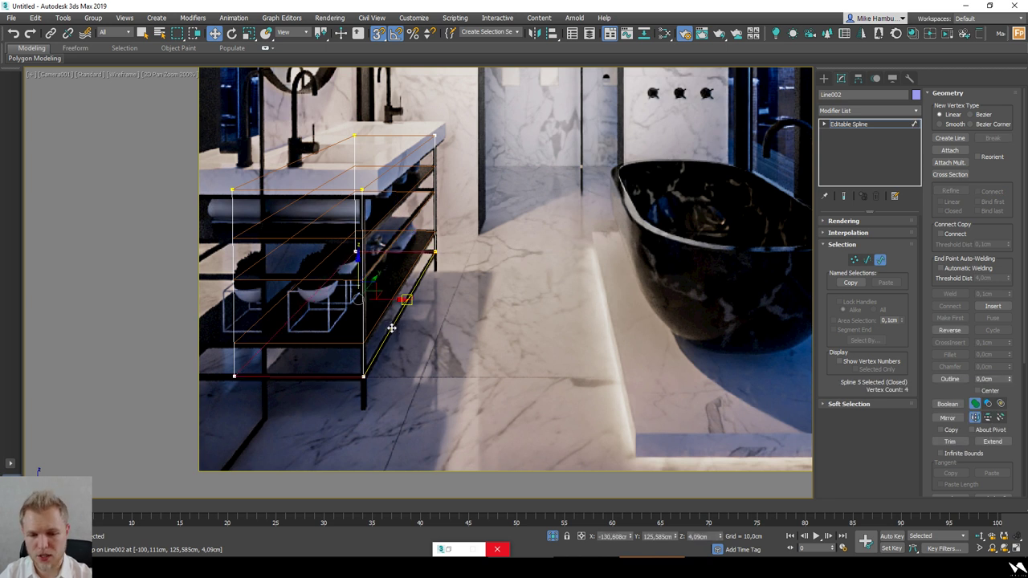
type("0")
key("Return")
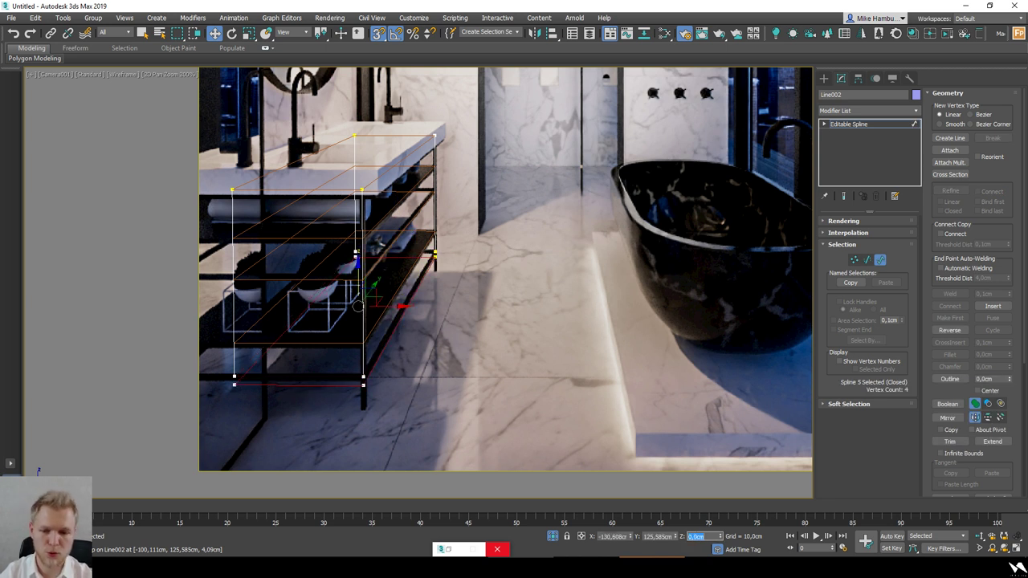
left_click(554, 358)
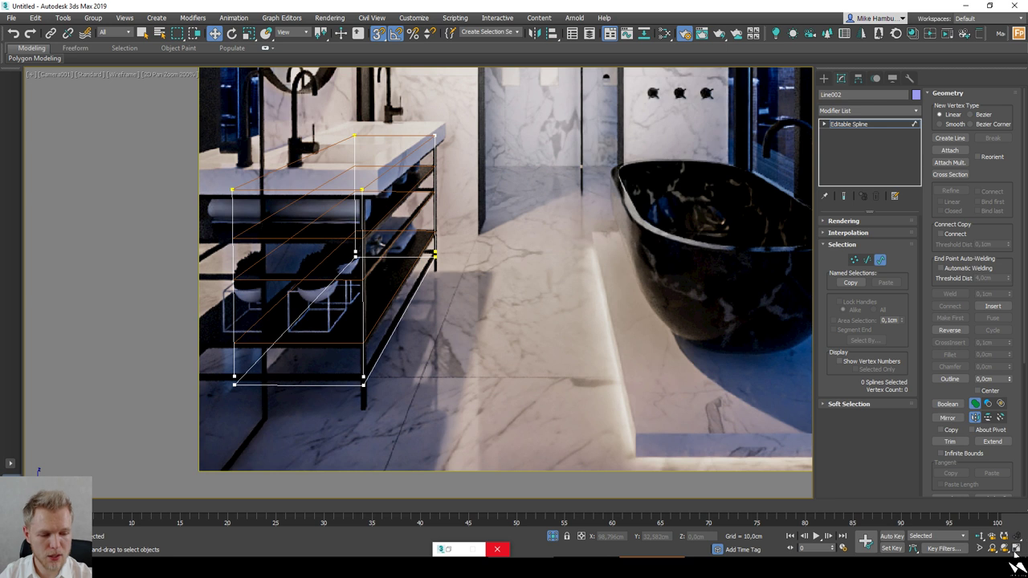
Step: In a front view of the four-viewport layout, snap the legs' bottom vertices down to the floor-level rectangle
left_click(1015, 549)
middle_click(248, 246)
key("f")
key("z")
scroll(318, 208, "up", 2)
middle_click_drag(318, 208, 360, 118)
key("1")
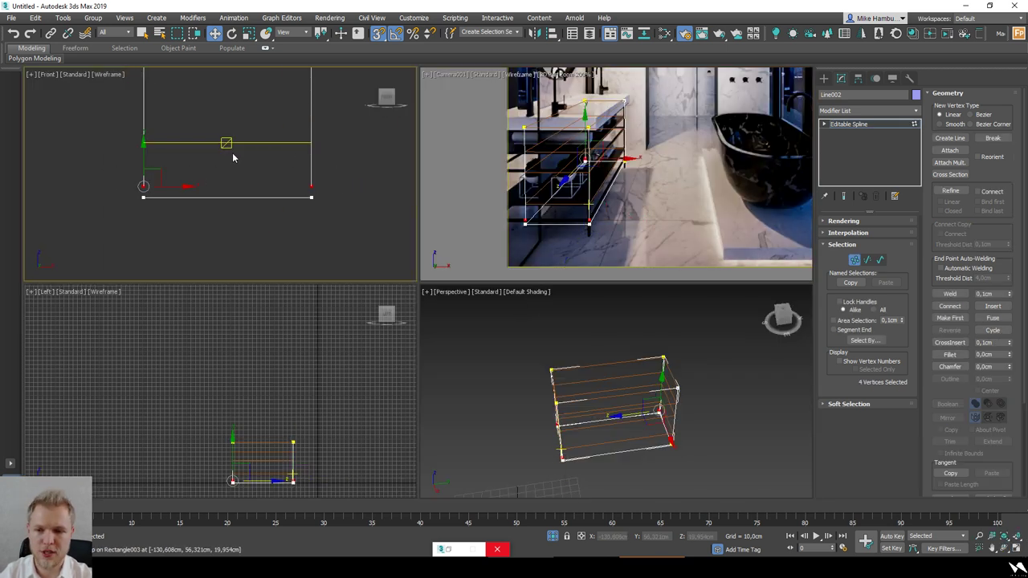
left_click_drag(143, 187, 141, 204)
middle_click_drag(232, 190, 326, 185, "alt")
left_click(235, 211)
scroll(235, 211, "down", 2)
Step: Attach the four remaining rectangle splines to the leg line shape
left_click(854, 261)
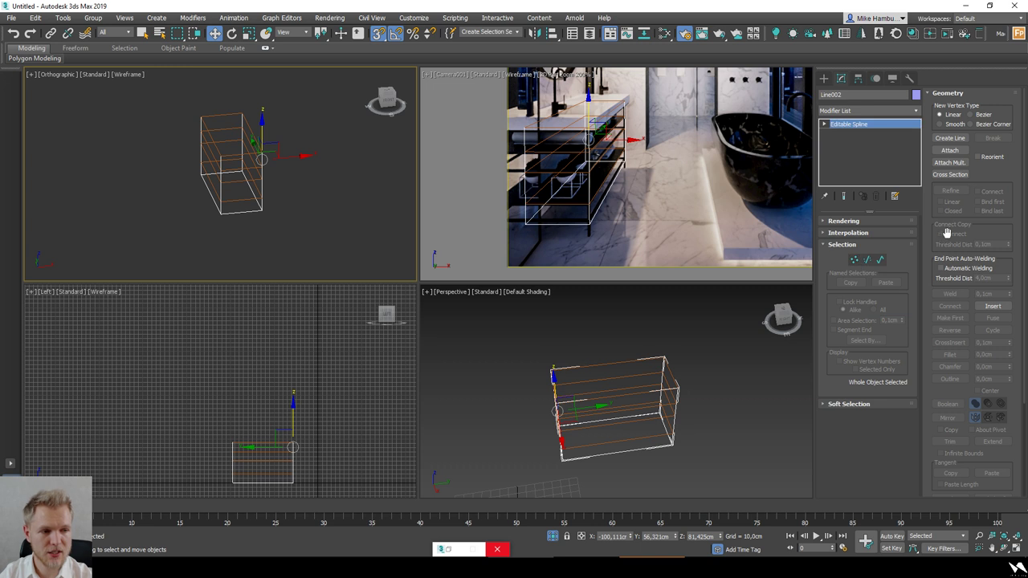
left_click(950, 150)
middle_click_drag(257, 192, 185, 205, "alt")
left_click(190, 202)
left_click(197, 175)
left_click(201, 158)
left_click(201, 140)
Step: Exit isolation and delete the floor-level rectangle spline at the bottom of the vanity frame's legs
key("alt+q")
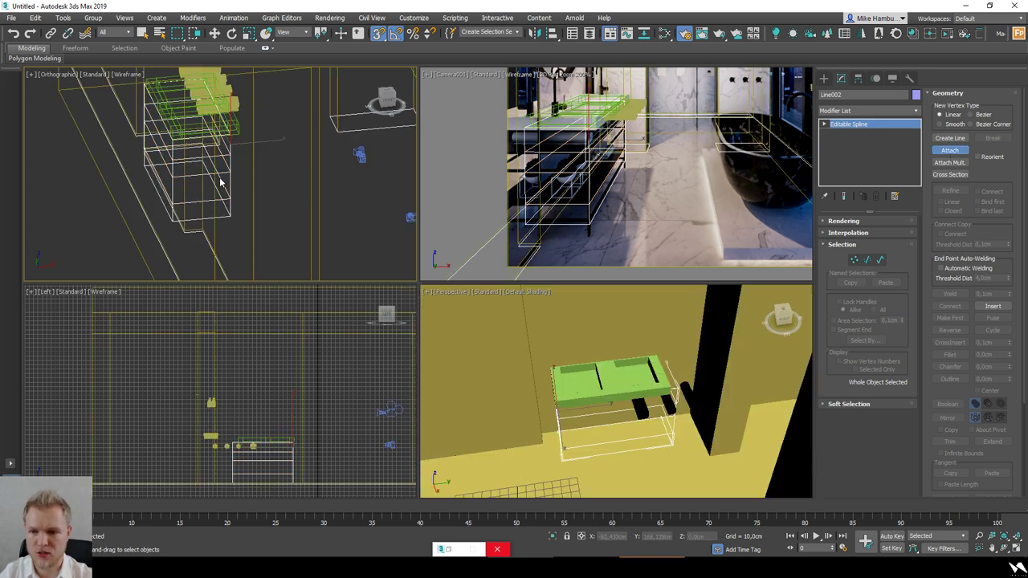
scroll(254, 194, "down", 3)
key("w")
middle_click_drag(264, 211, 226, 210, "alt")
scroll(225, 210, "up", 3)
key("3")
left_click(212, 205)
key("Delete")
scroll(224, 216, "down", 1)
middle_click_drag(408, 219, 378, 218, "alt")
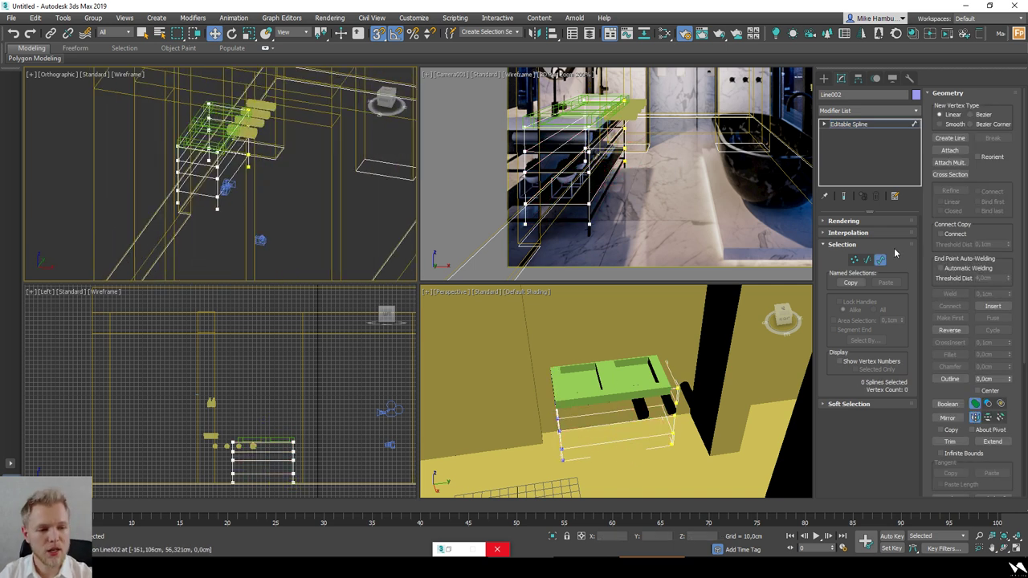
Step: Make the vanity frame spline visible in the viewport with a rectangular cross-section, 2 cm long and 2 cm wide
left_click(884, 260)
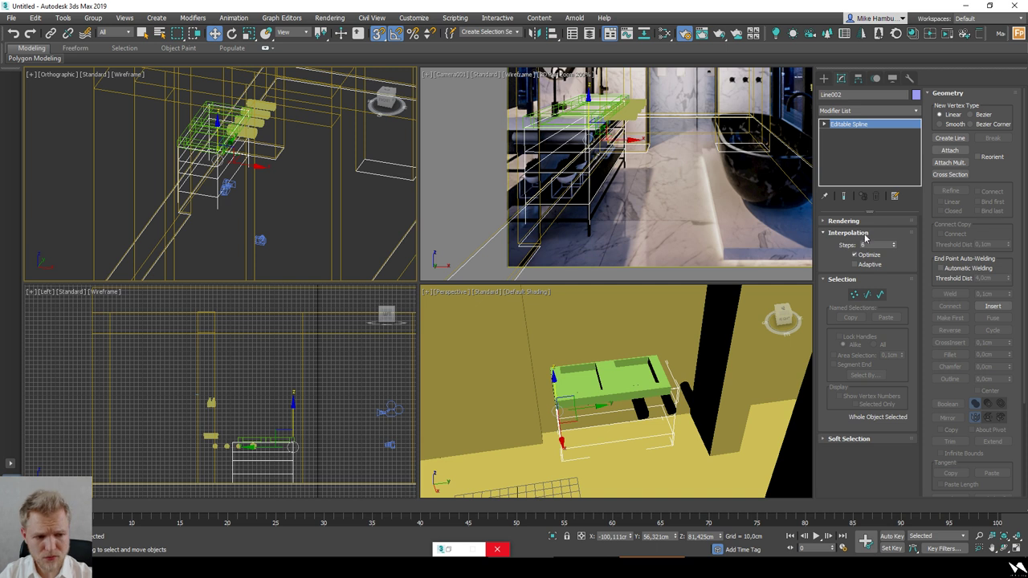
left_click(865, 235)
left_click(843, 221)
left_click(863, 241)
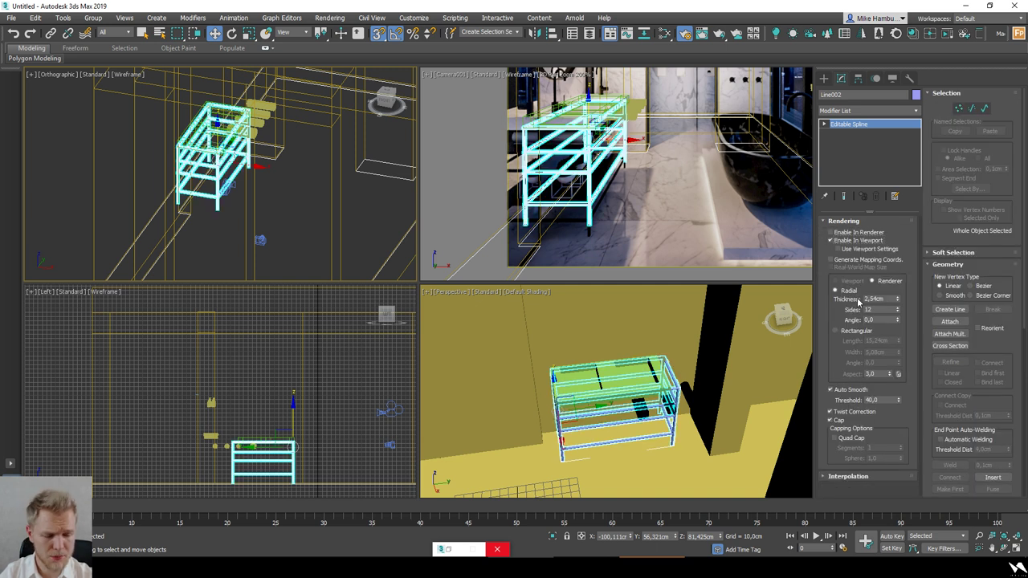
left_click(837, 331)
key("Tab")
type("2")
key("Return")
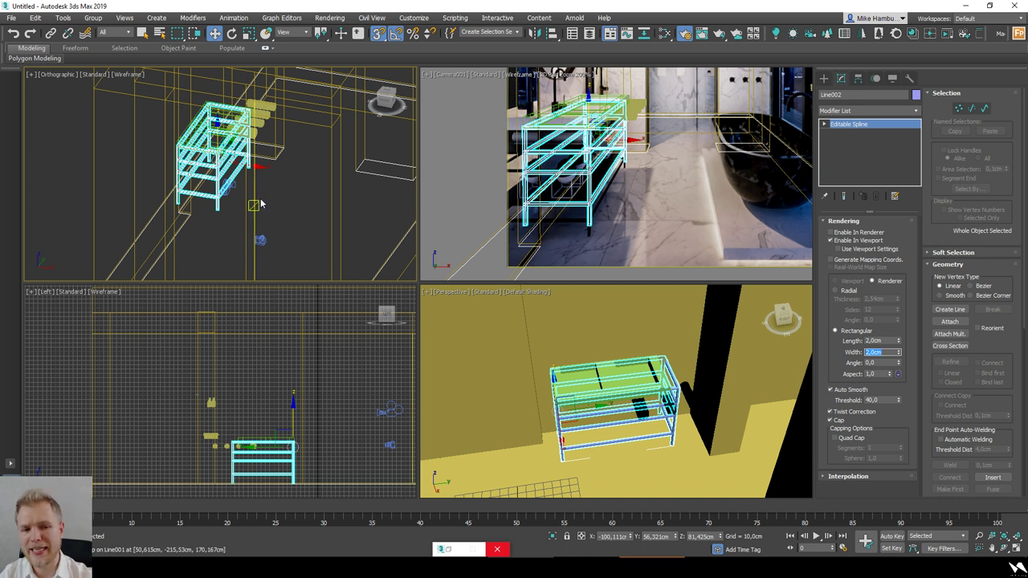
scroll(284, 160, "down", 2)
left_click(286, 200)
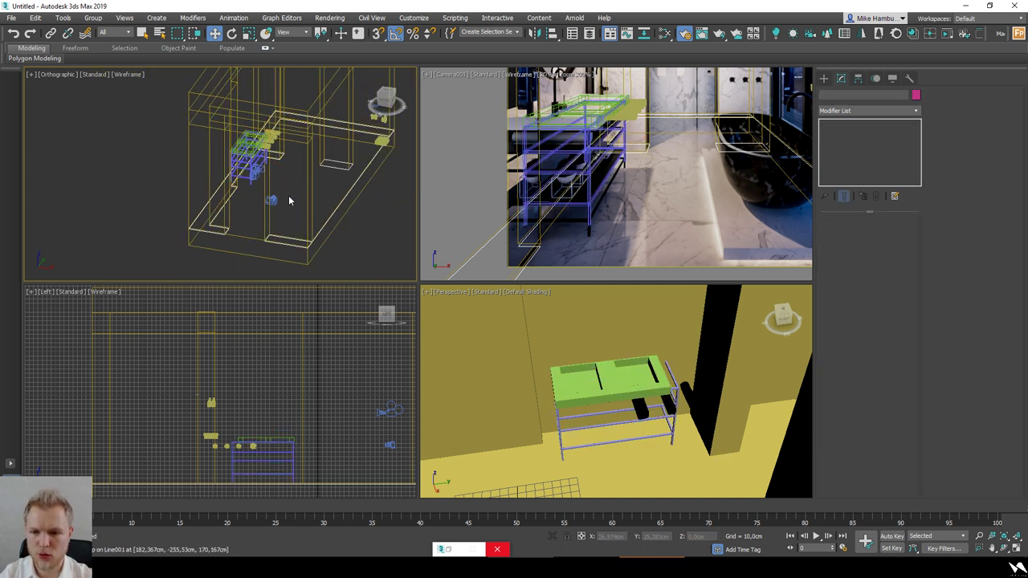
key("F3")
middle_click_drag(292, 196, 306, 196, "alt")
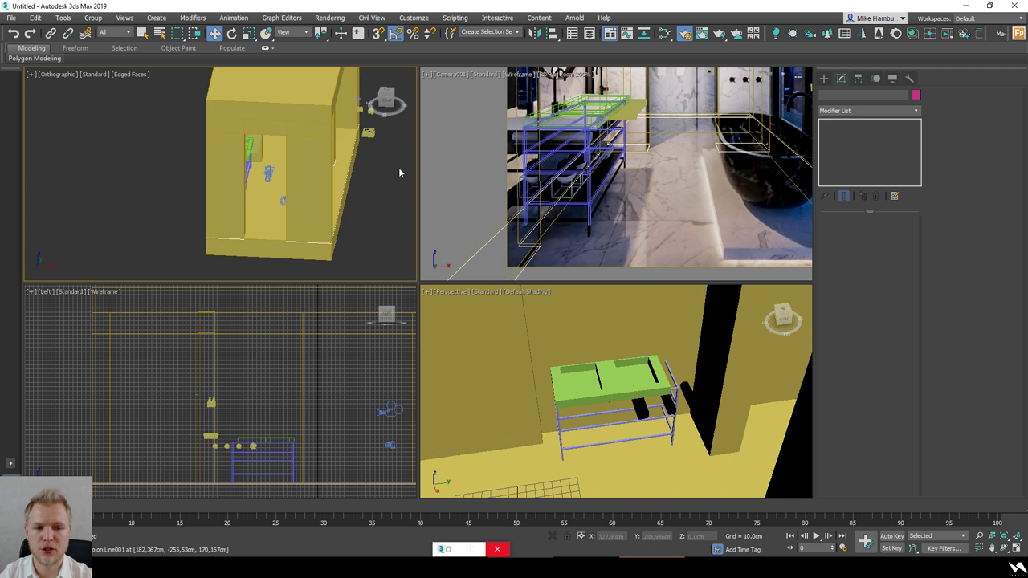
key("c")
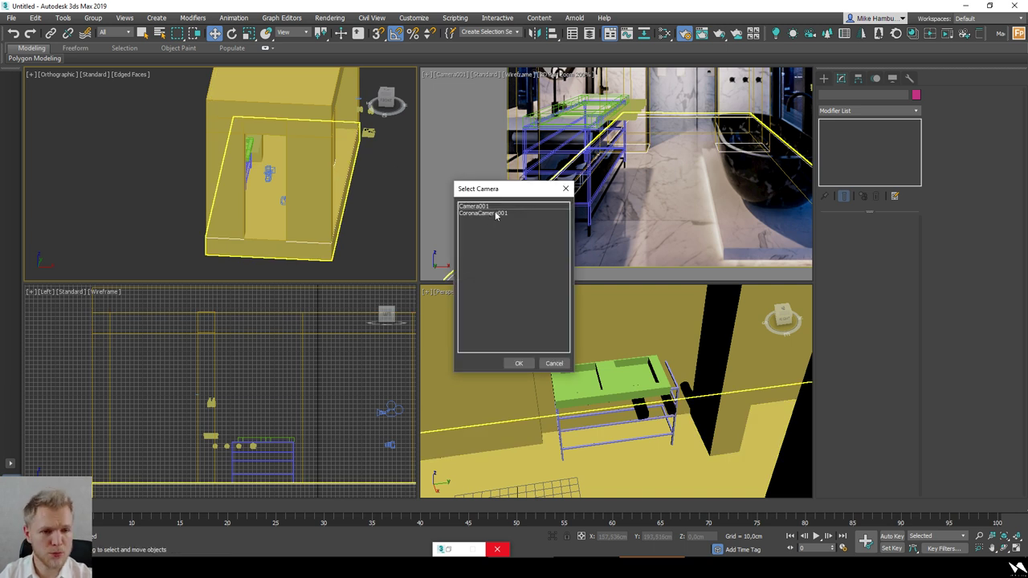
left_click(554, 362)
Step: Turn off 2D Pan Zoom Mode in the camera view and show the scene there with default shading
left_click(426, 77)
left_click(426, 75)
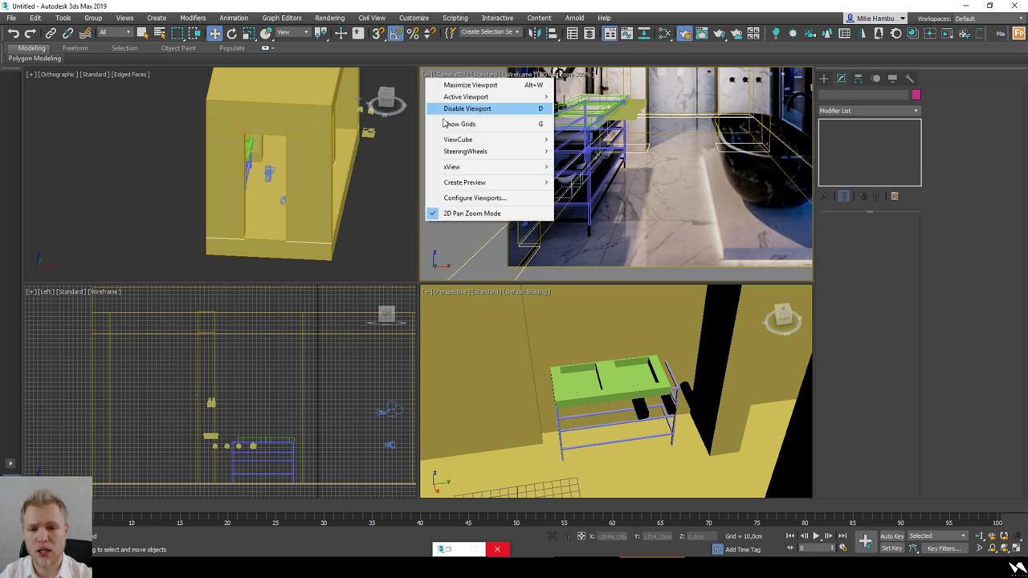
left_click(481, 211)
left_click(584, 201)
left_click(569, 222)
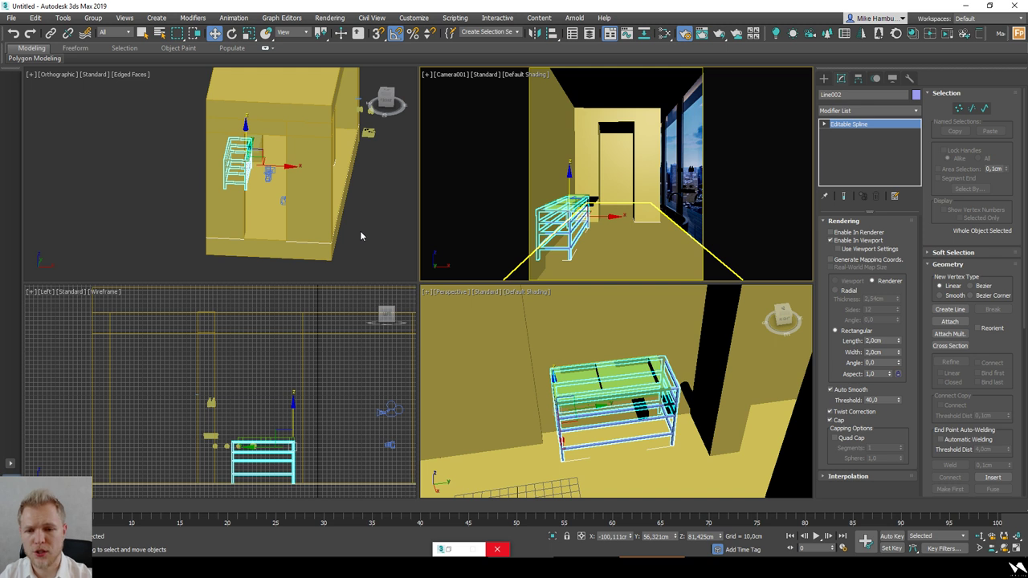
Step: In a top view, delete the imported bathroom fixtures mesh beside the vanity
left_click(360, 231)
key("t")
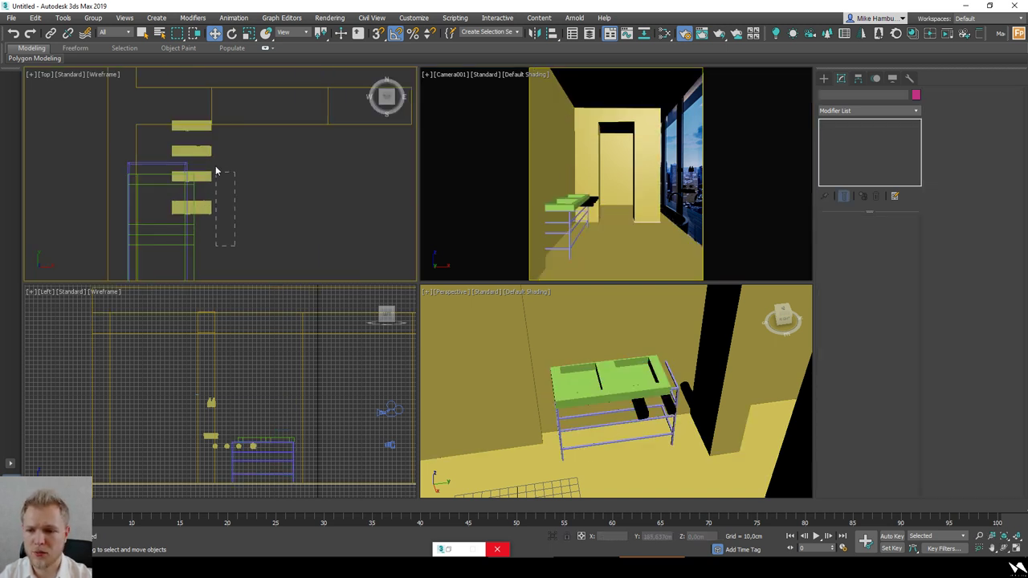
left_click(204, 133)
scroll(241, 177, "down", 3)
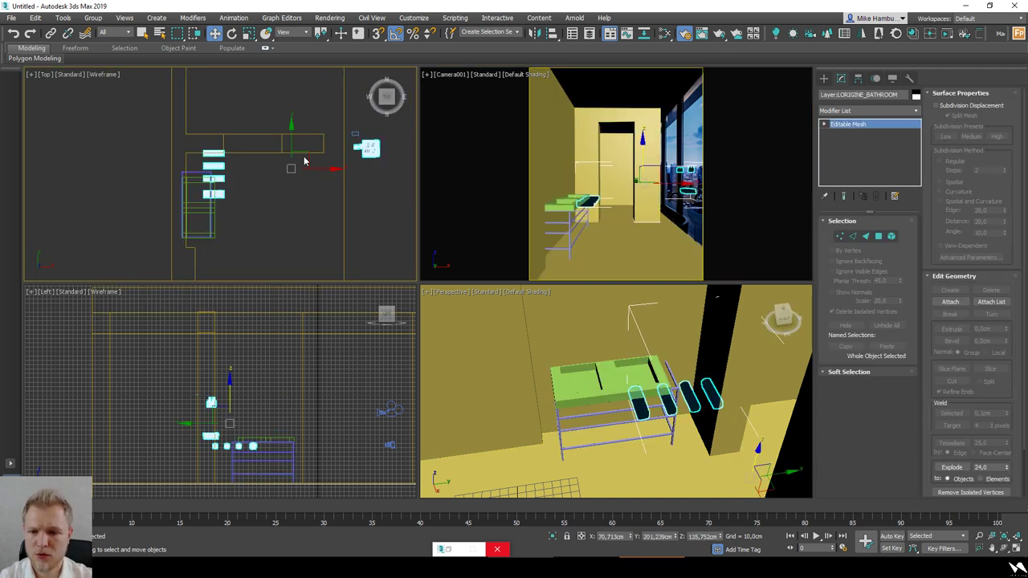
key("Delete")
Step: Select the washbasin slab and frame together and snap their near wall-side corner to the room's wall corner
scroll(313, 186, "down", 2)
scroll(296, 176, "up", 1)
scroll(299, 205, "down", 1)
scroll(294, 156, "up", 3)
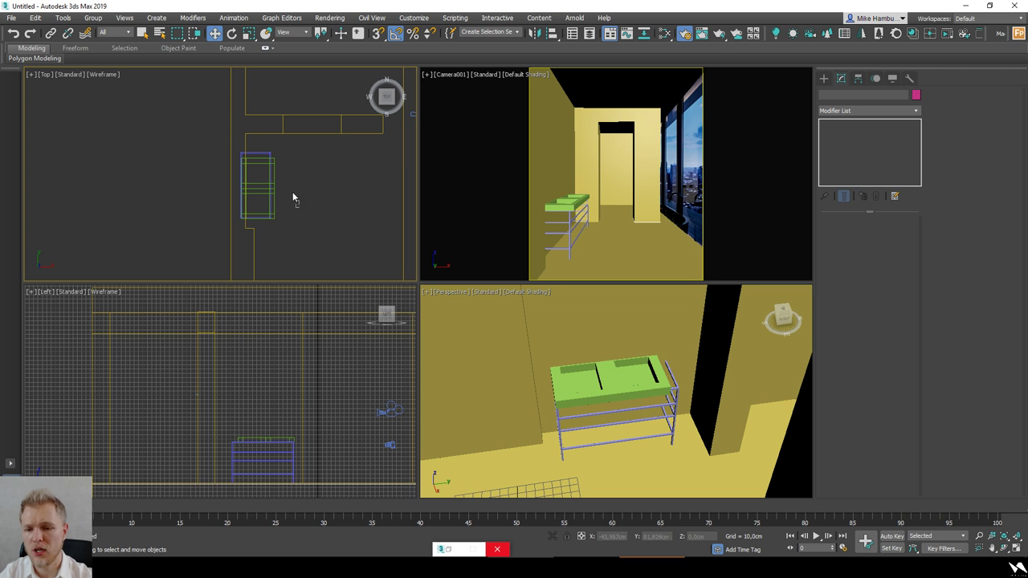
left_click(281, 195)
scroll(296, 196, "up", 2)
mouse_move(258, 164)
left_mouse_down()
mouse_move(282, 179)
mouse_move(276, 173)
left_mouse_up()
scroll(242, 241, "up", 4)
key("s")
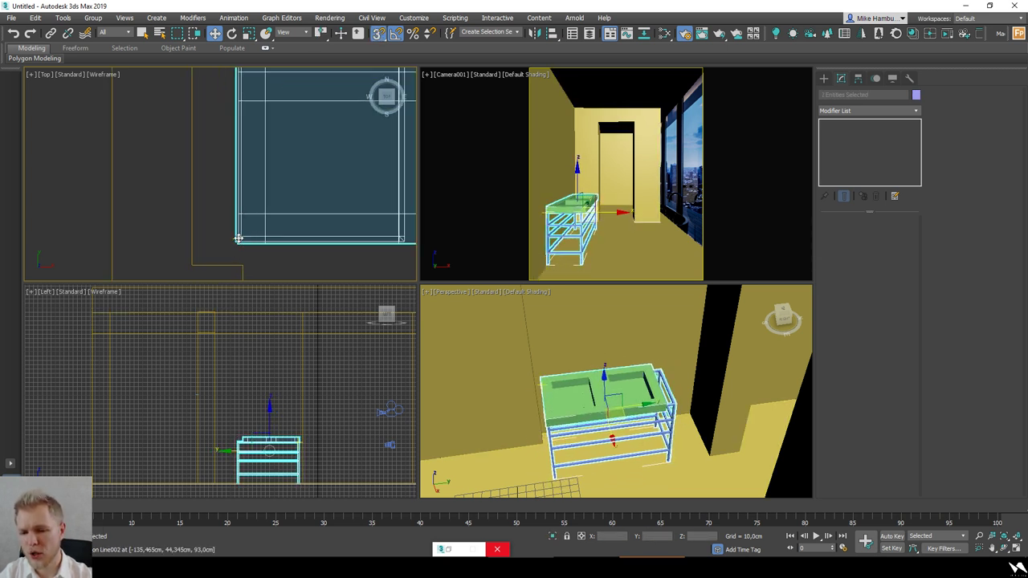
left_click_drag(236, 243, 192, 265)
scroll(216, 259, "down", 5)
key("s")
left_click(296, 218)
Step: Apply an FFD 2x2x2 modifier to the washbasin slab
scroll(277, 143, "up", 4)
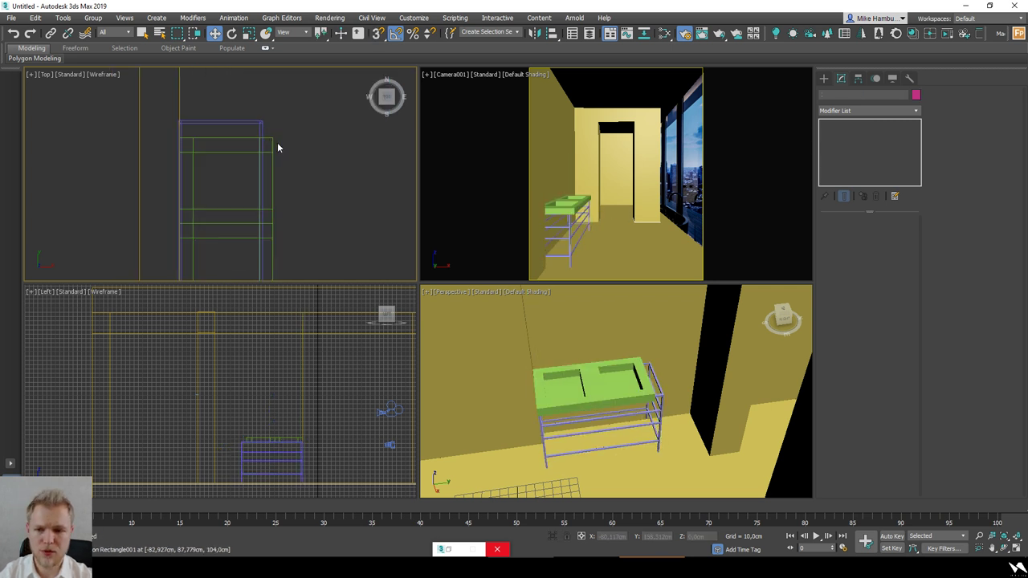
left_click(273, 150)
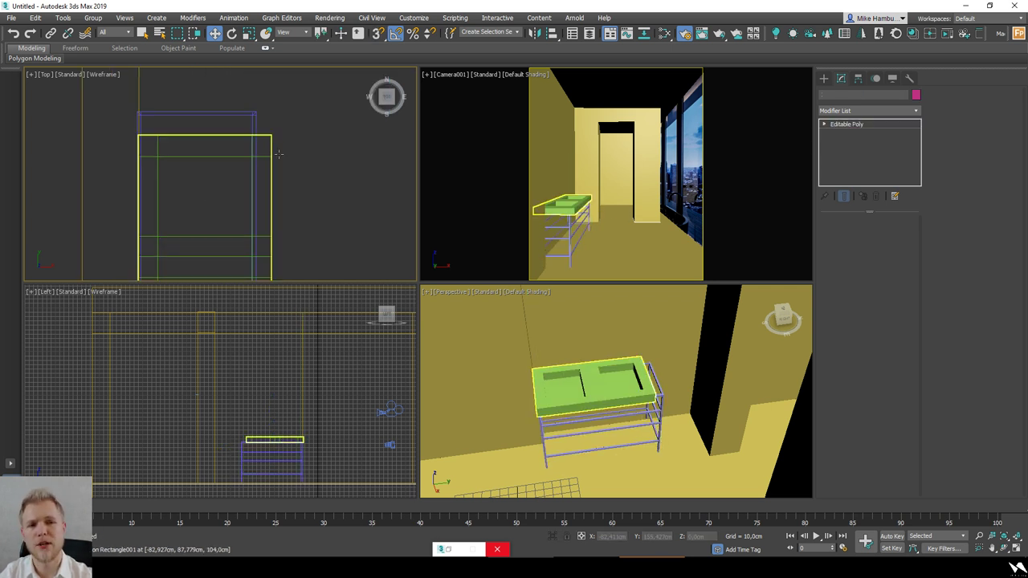
scroll(276, 155, "down", 2)
key("1")
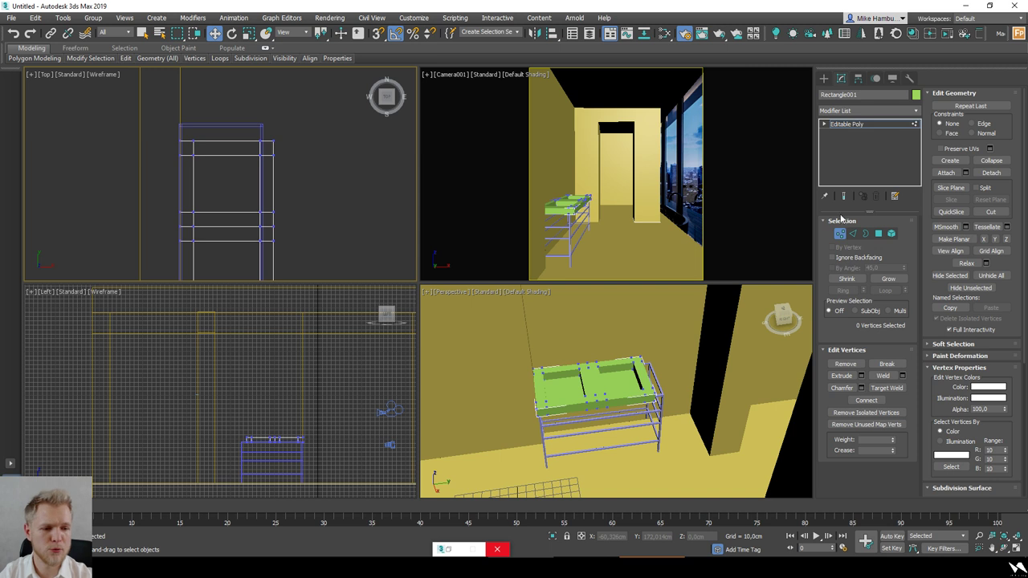
left_click(843, 236)
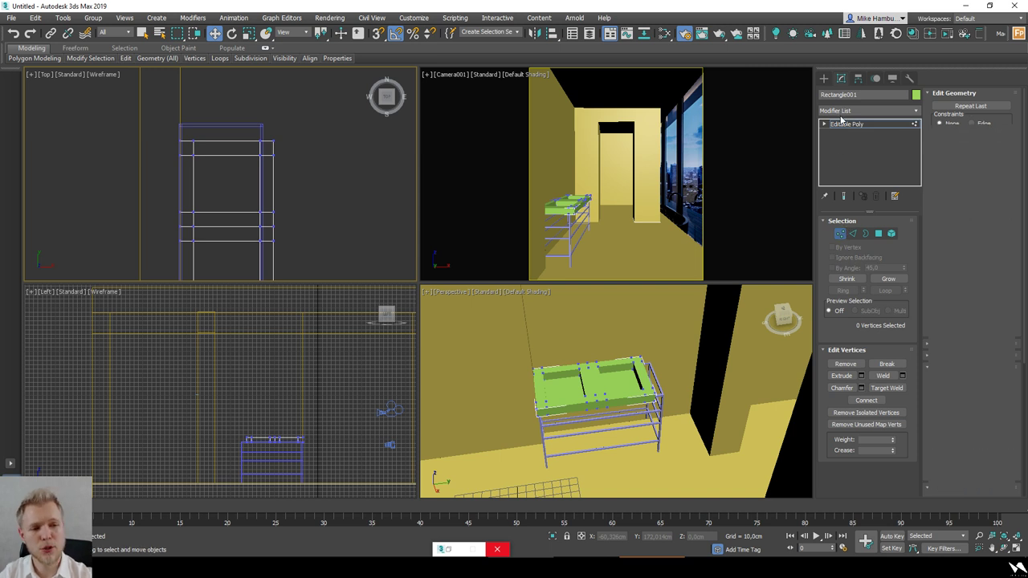
left_click(840, 111)
scroll(851, 482, "down", 2)
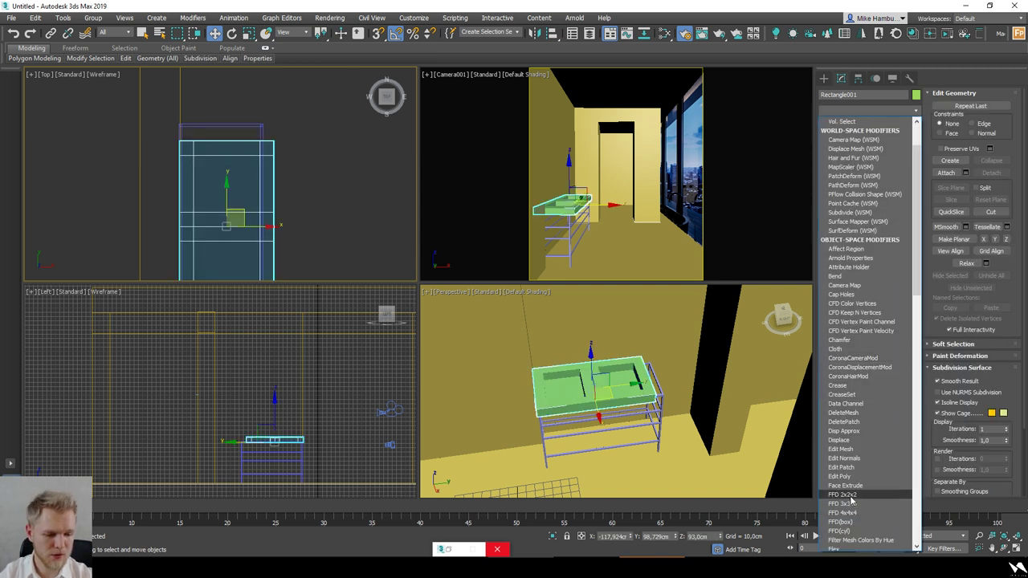
left_click(843, 494)
Step: Move the lattice control points at the slab's far short end to line up with the frame's end
left_click_drag(245, 100, 270, 167)
scroll(291, 130, "down", 2)
scroll(282, 110, "up", 3)
scroll(211, 168, "up", 1)
left_click_drag(222, 146, 228, 140)
Step: Check the stretched slab in an angled view and convert it to Editable Poly
scroll(266, 149, "down", 5)
middle_click_drag(266, 152, 265, 205, "alt")
key("F3")
key("F3")
right_click(241, 191)
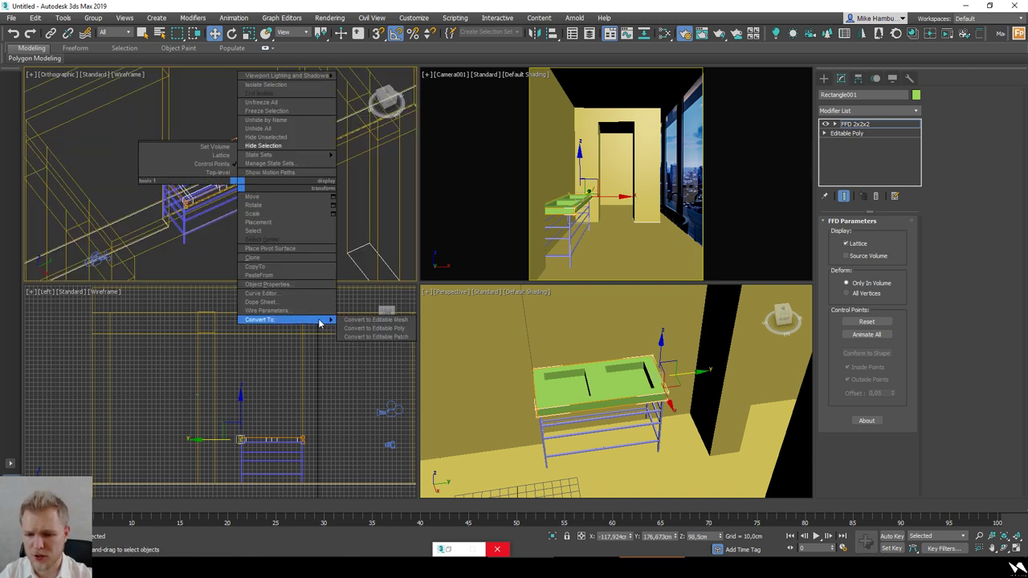
left_click(363, 326)
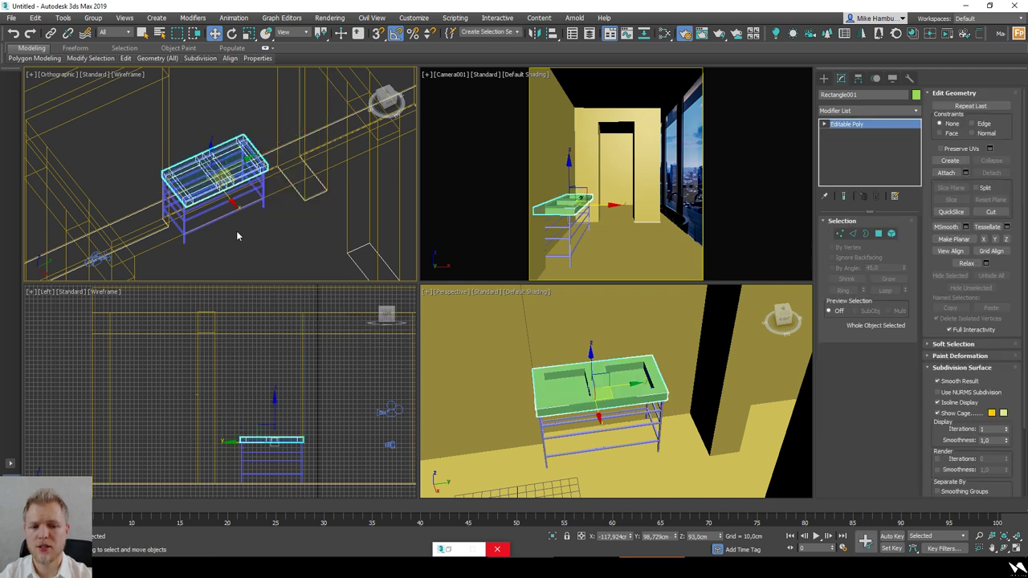
Step: Isolate the vanity frame and detach two of its horizontal rectangle splines as a separate shape
middle_click_drag(236, 231, 238, 203, "alt")
left_click(214, 239)
scroll(212, 239, "up", 5)
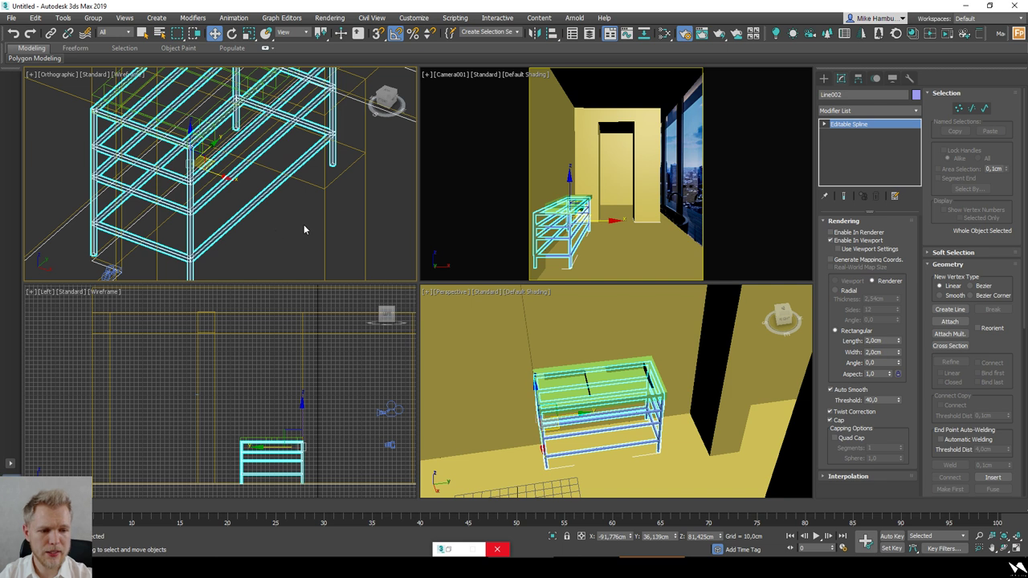
key("3")
left_click_drag(230, 214, 225, 206)
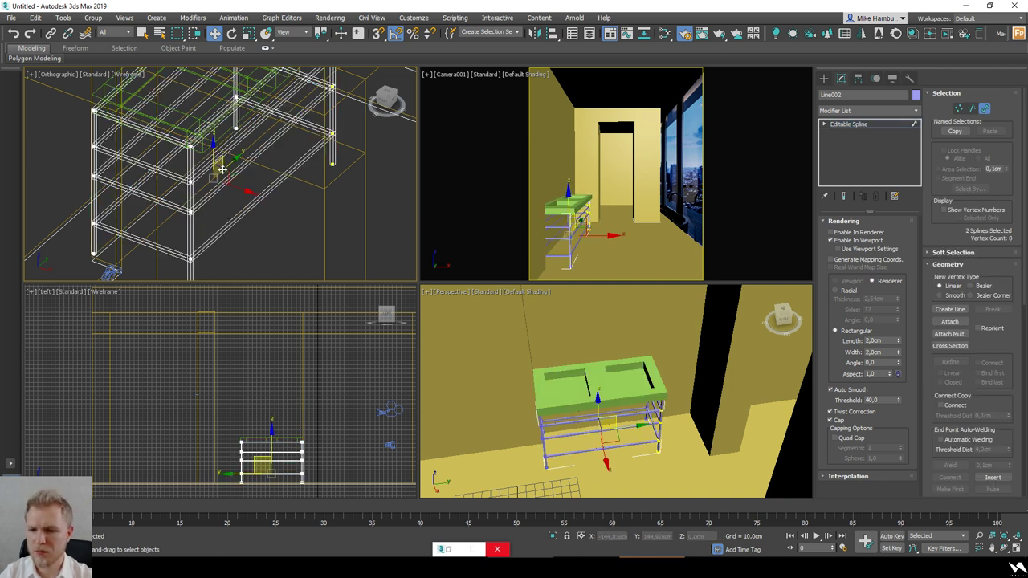
middle_click_drag(225, 217, 221, 193, "alt")
key("F3")
scroll(273, 237, "down", 3)
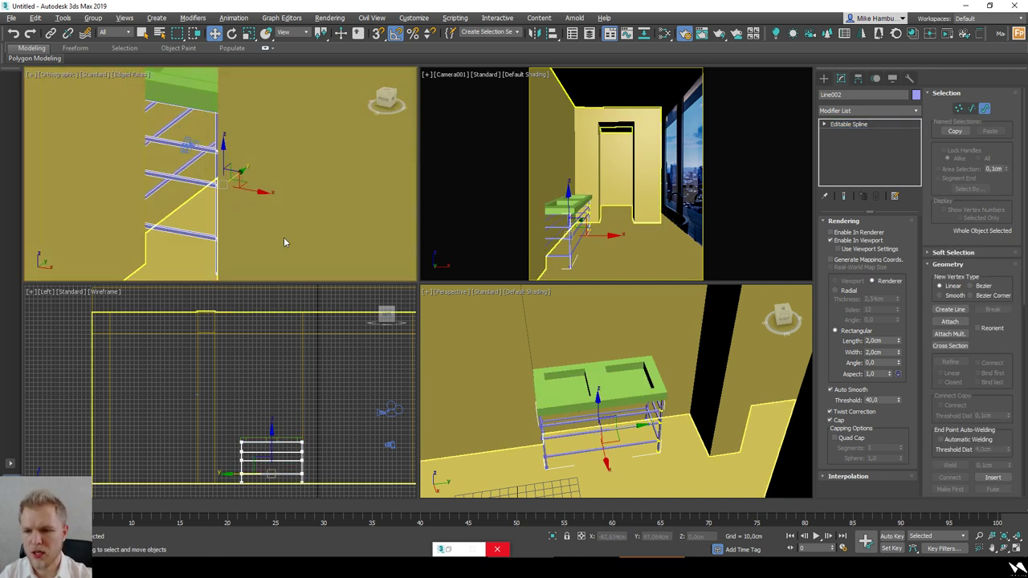
key("alt+q")
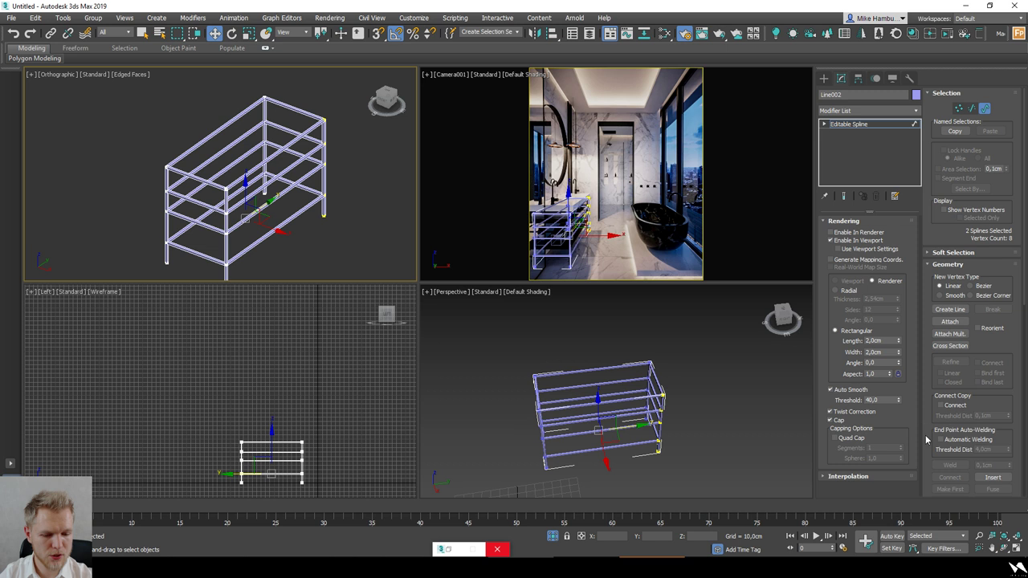
scroll(928, 438, "down", 5)
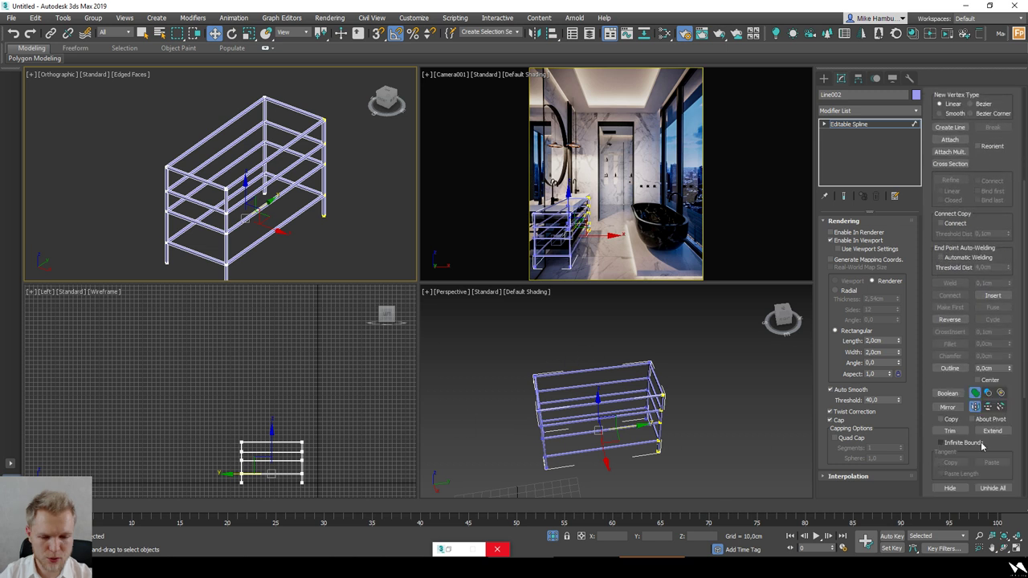
scroll(996, 441, "down", 4)
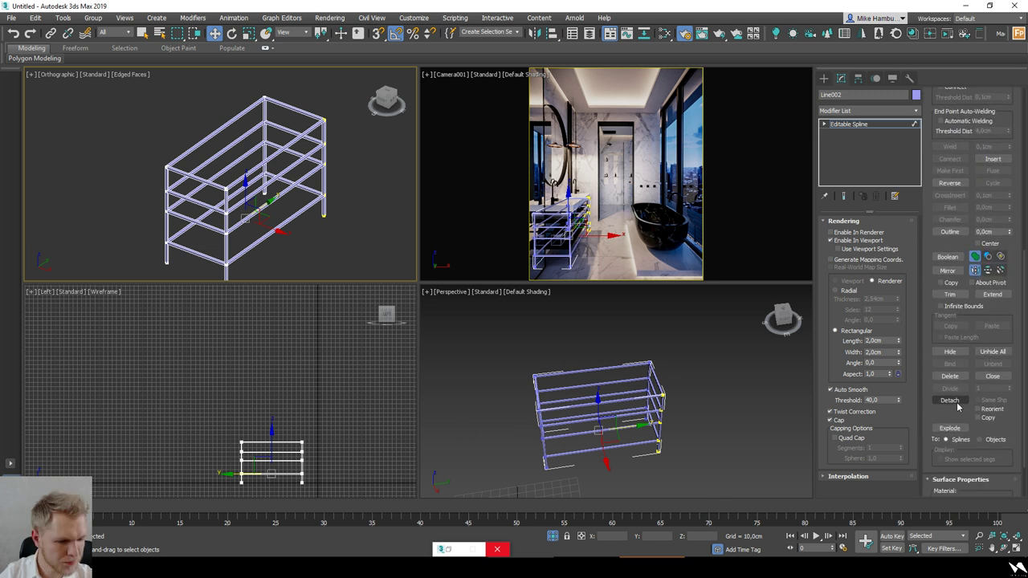
left_click(956, 403)
left_click(549, 288)
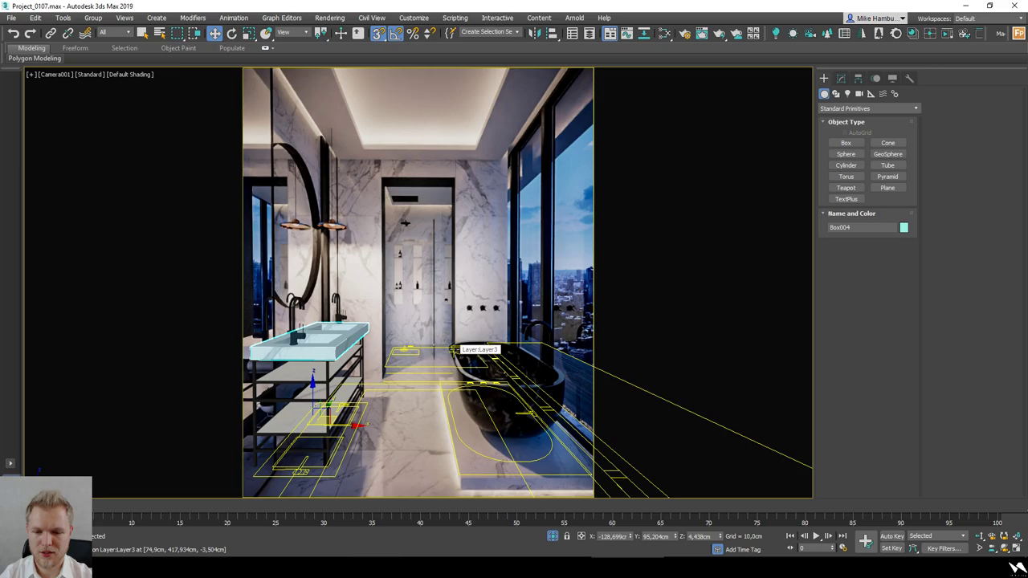
left_click(417, 321)
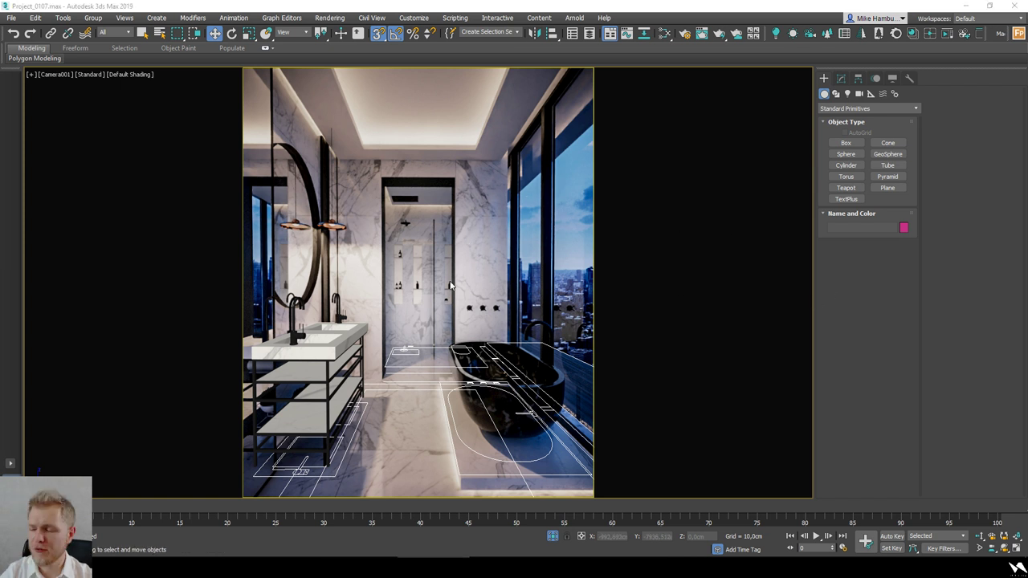
left_click(353, 344)
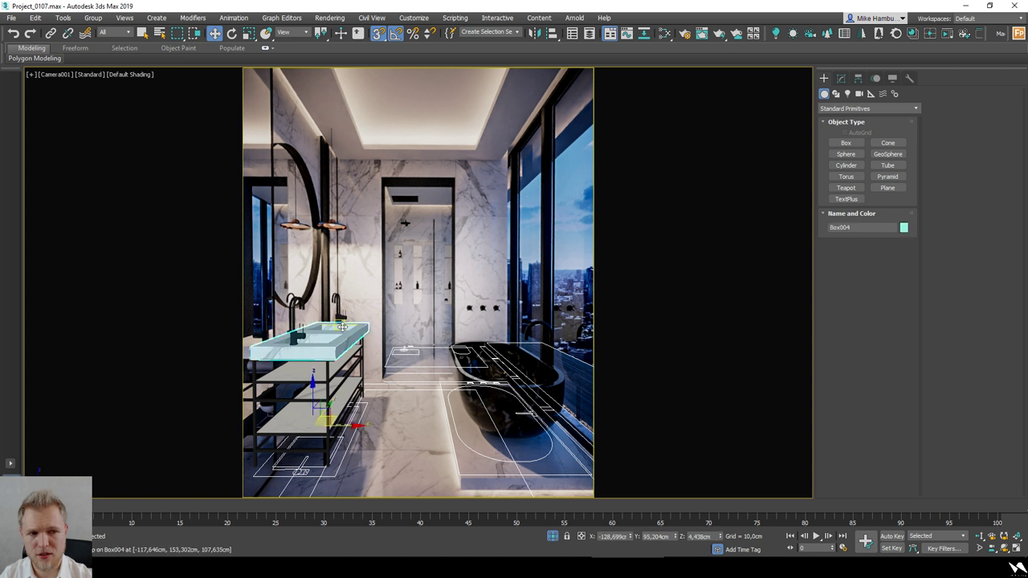
key("s")
left_click(191, 356)
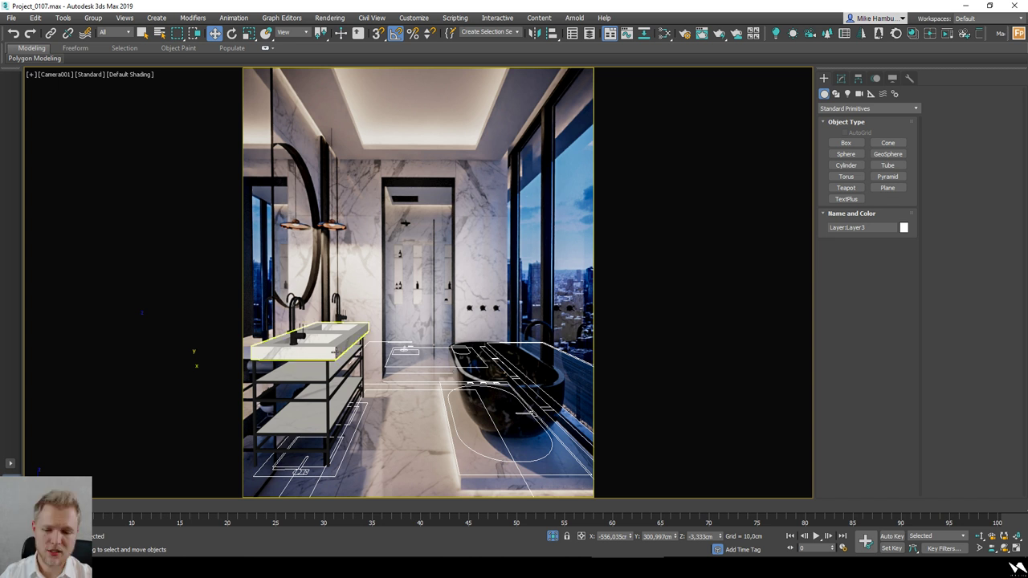
left_click(335, 346)
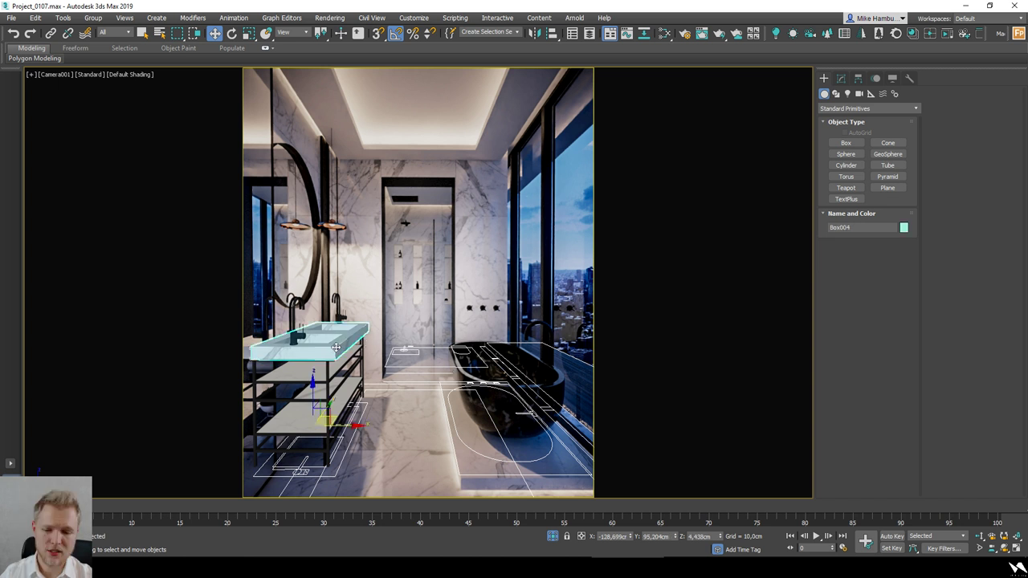
Step: Select the nearer washbasin faucet and examine its body and handle in a front wireframe view
left_click(299, 324)
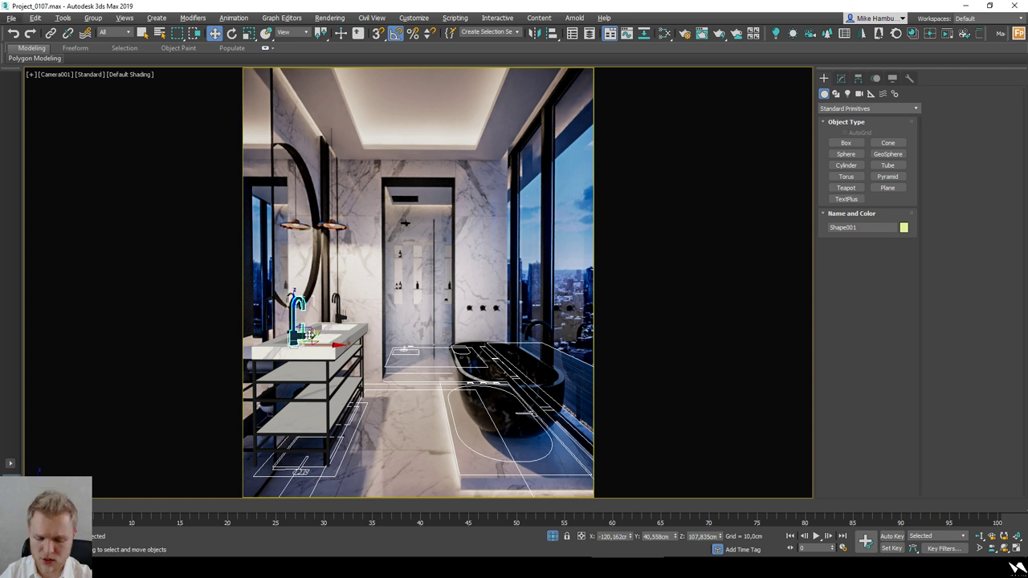
key("p")
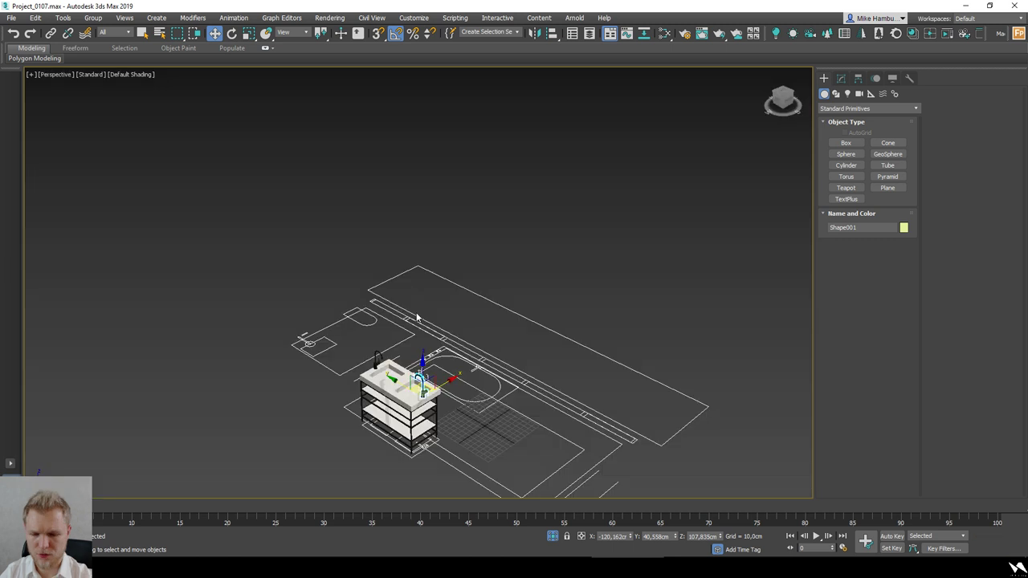
key("f")
key("z")
key("F3")
scroll(445, 396, "up", 5)
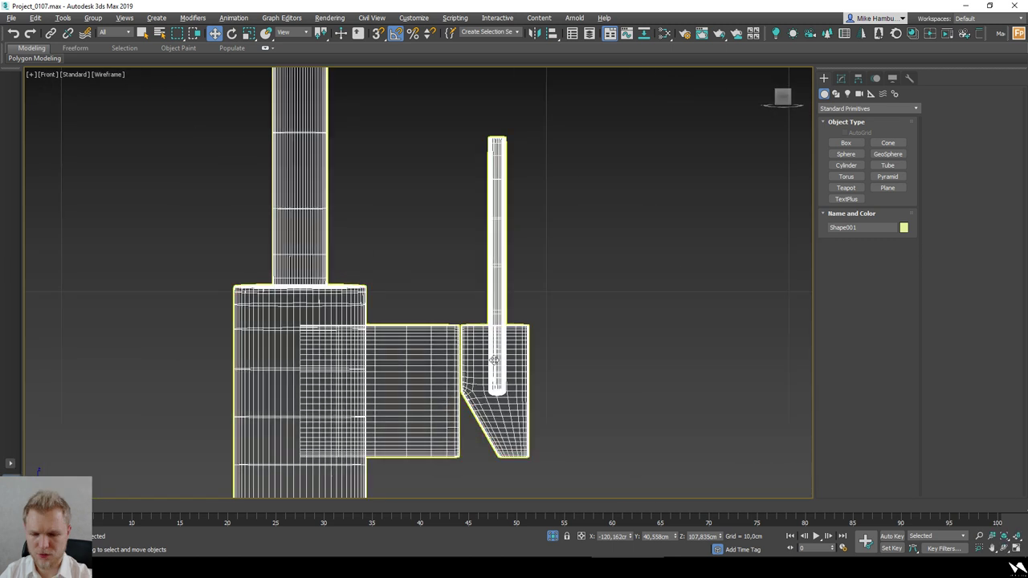
Step: Switch off the faucet's TurboSmooth and Chamfer modifiers and examine its base mesh from an angle
left_click(841, 77)
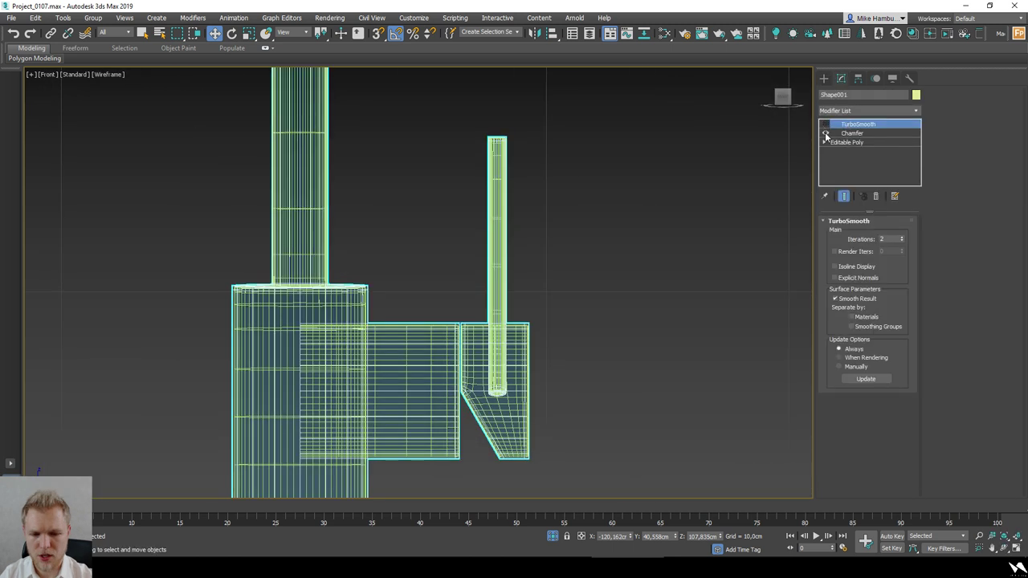
key("F3")
key("z")
key("F3")
mouse_move(543, 335)
middle_mouse_down("alt")
mouse_move(474, 337)
mouse_move(395, 384)
middle_mouse_up("alt")
key("F3")
key("F3")
middle_click_drag(461, 387, 455, 402, "alt")
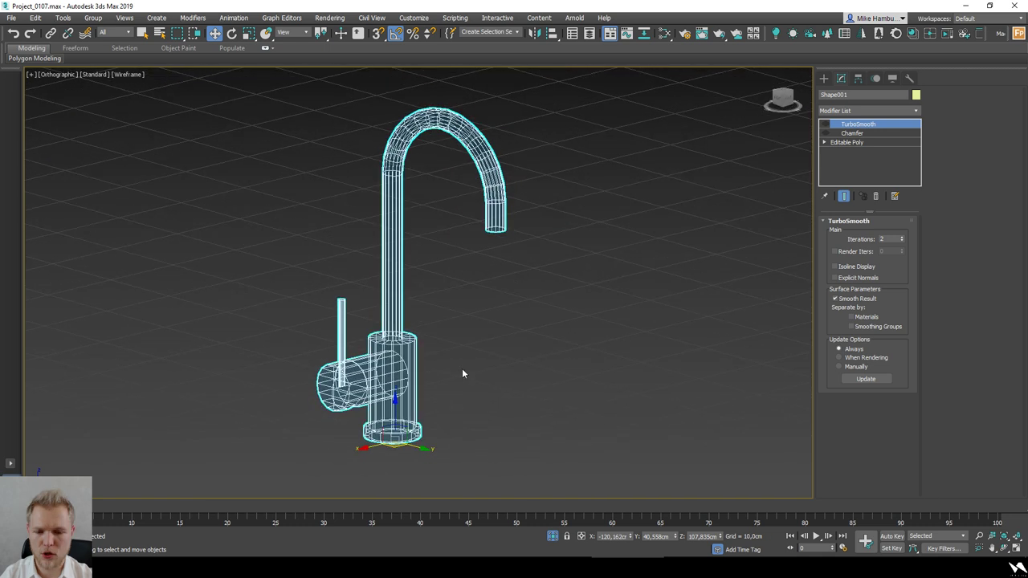
Step: Examine the faucet's base mesh in shaded edged faces, orbiting around its body, handle and curved spout
key("F3")
key("F3")
key("F4")
key("j")
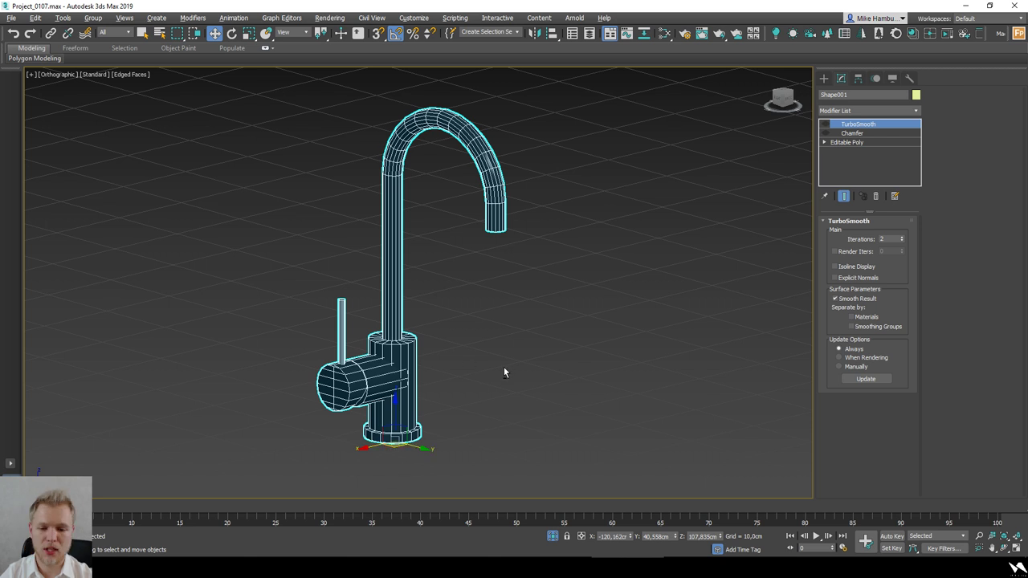
middle_click_drag(504, 366, 415, 340, "alt")
middle_click_drag(530, 349, 586, 354, "alt")
Step: In the right-side view, draw a straight-cornered line from the faucet's base up, across above the arch and down to the spout's outlet
left_click(823, 78)
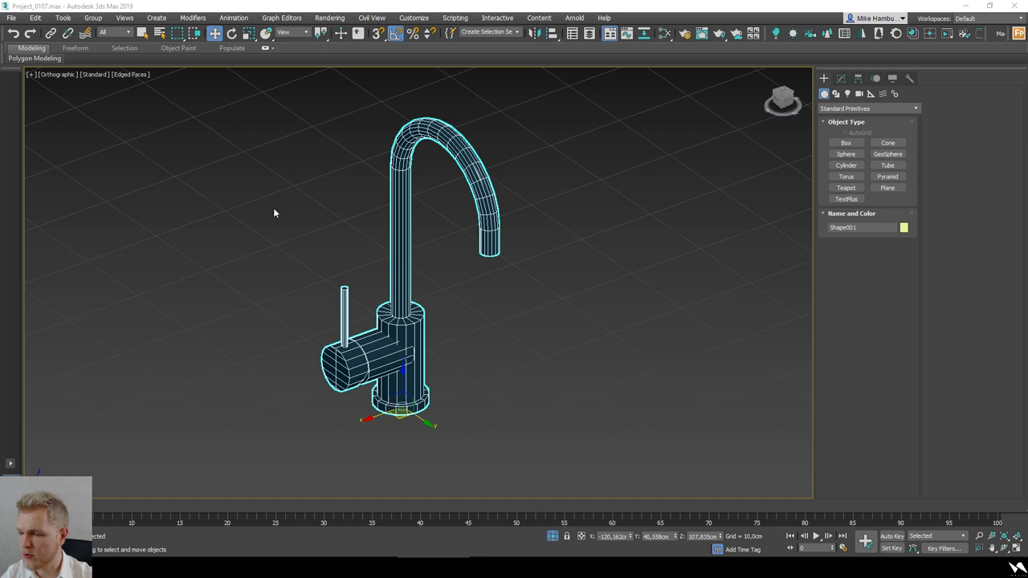
middle_click_drag(274, 277, 344, 306, "alt")
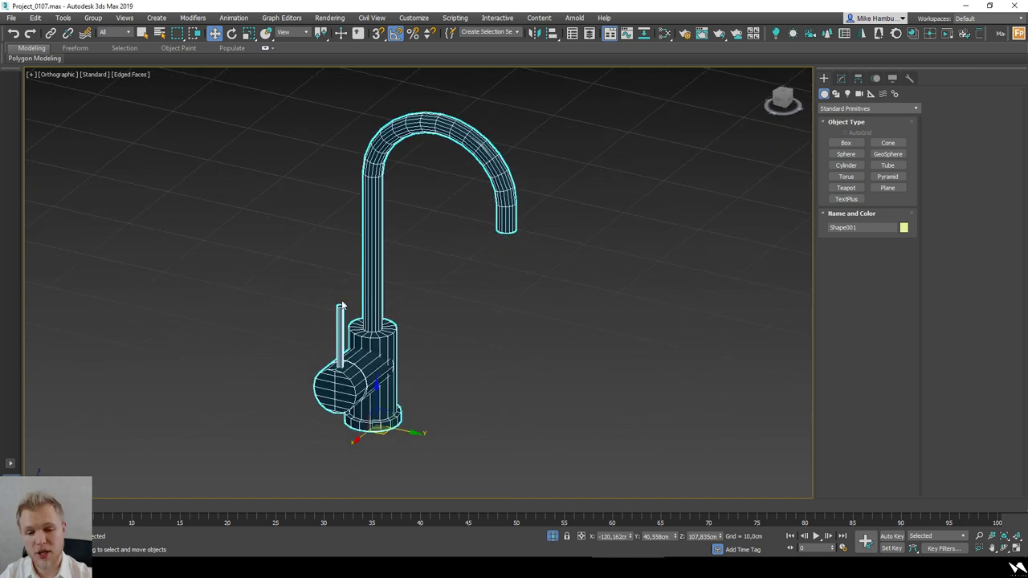
left_click(785, 105)
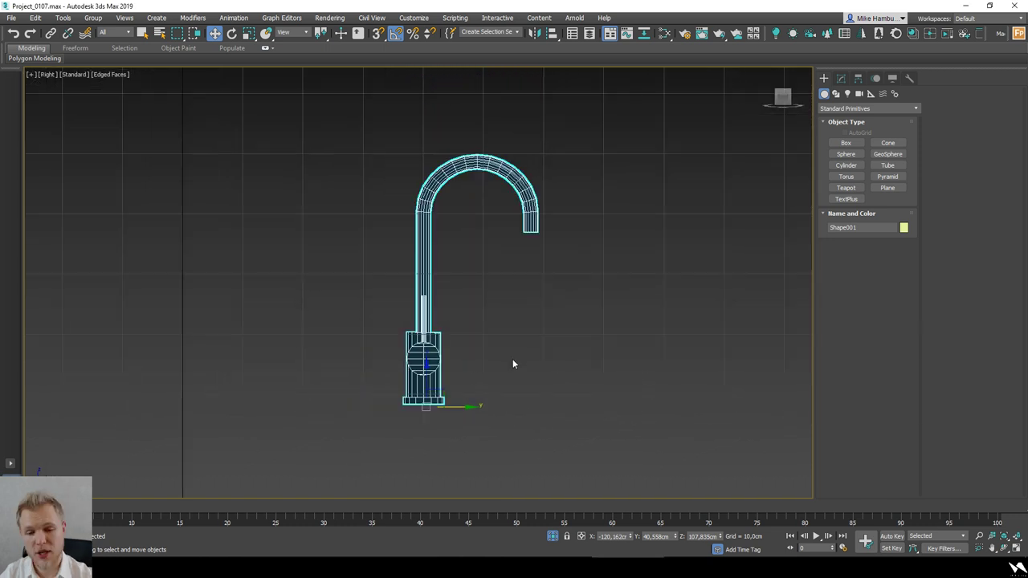
left_click(665, 360)
left_click(835, 94)
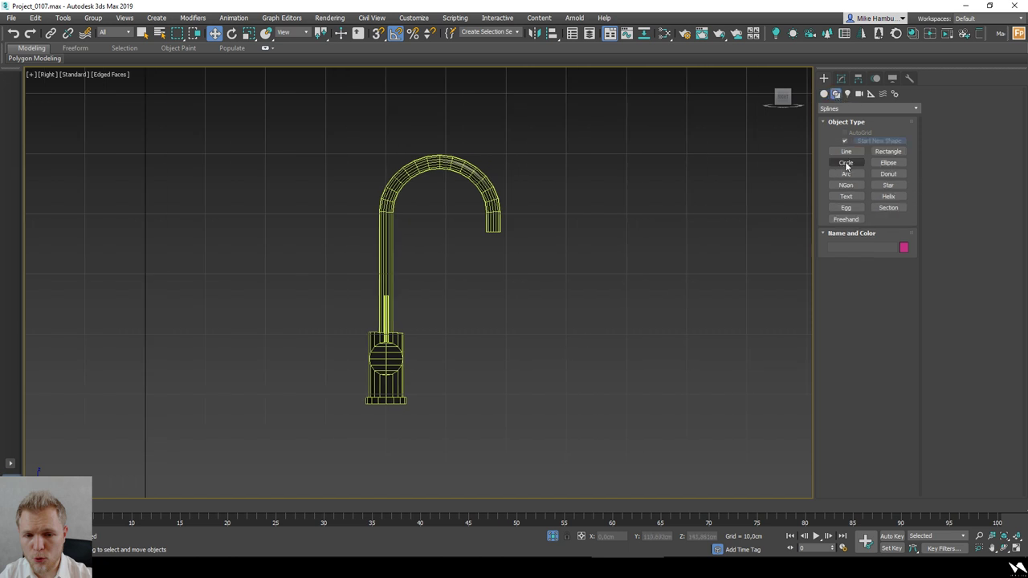
left_click(846, 151)
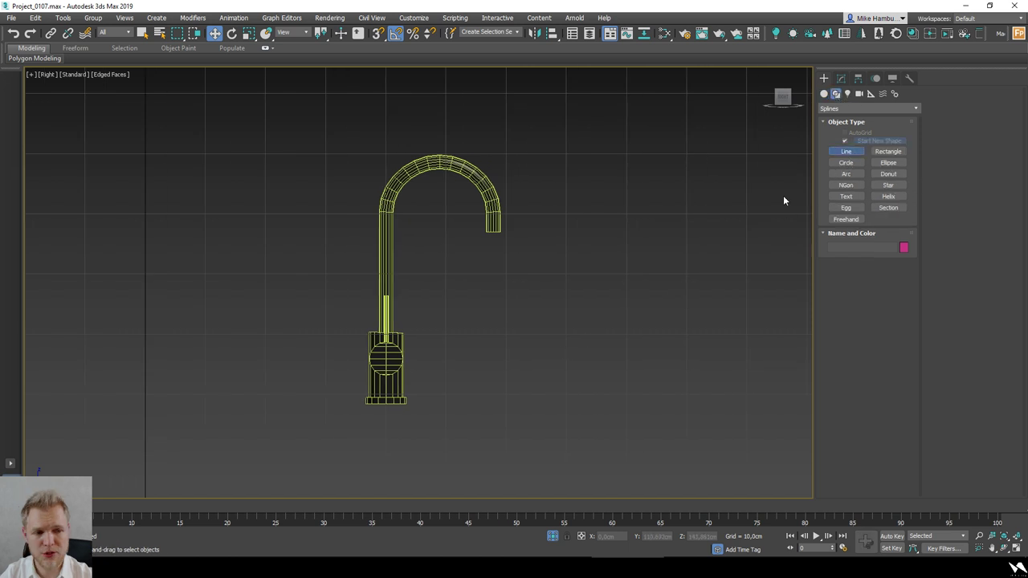
left_click(384, 402)
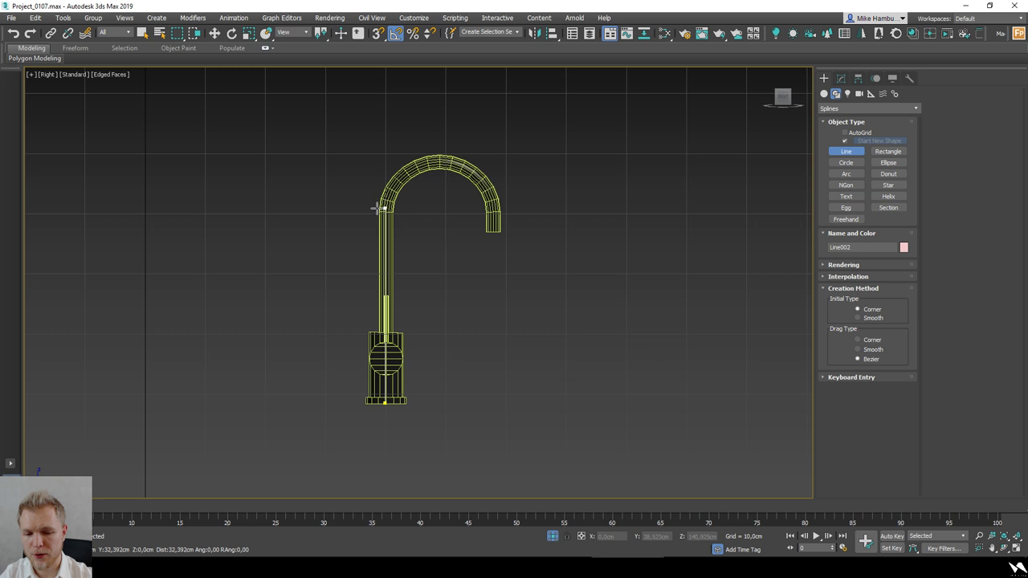
left_click(384, 151)
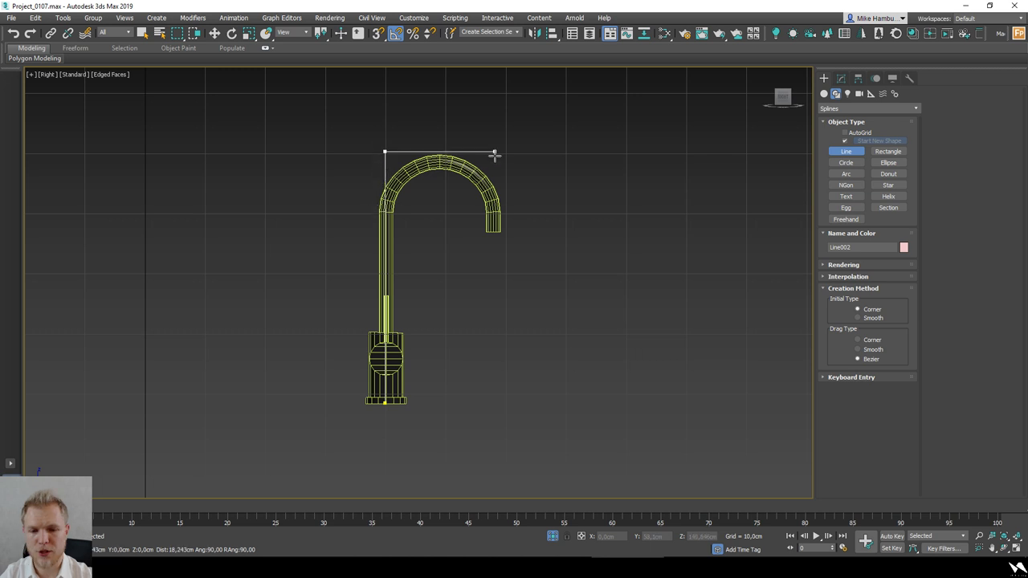
left_click(496, 151)
left_click(488, 231, "shift")
right_click(445, 283)
right_click(445, 282)
Step: Shift the short vertical segment of the line sideways so it sits on the spout outlet's centre axis
key("1")
left_click_drag(552, 166, 256, 118)
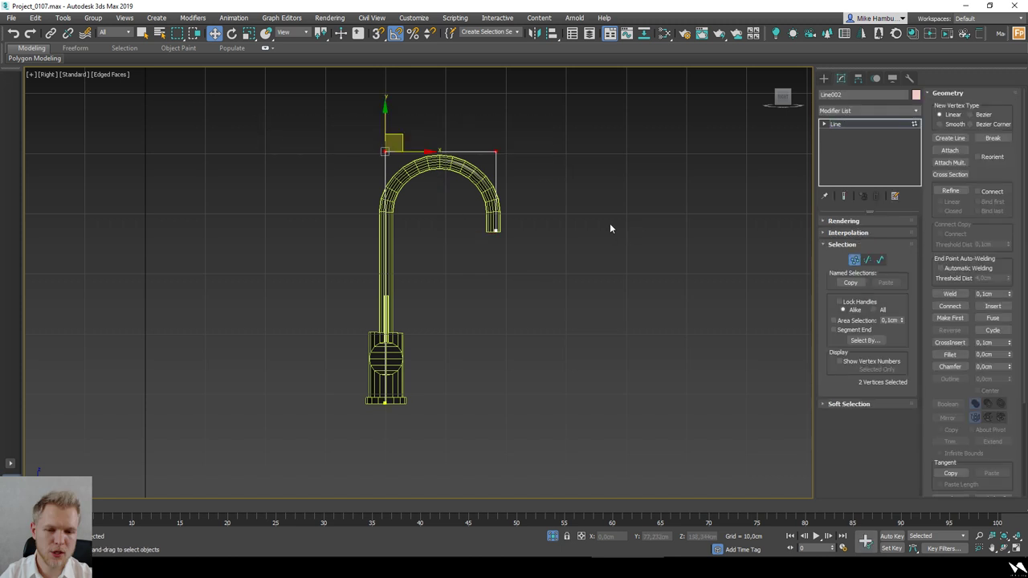
key("2")
left_click(497, 209)
left_click_drag(528, 193, 526, 192)
Step: Fillet the line's two upper corners until they meet in one arch following the reference spout
key("1")
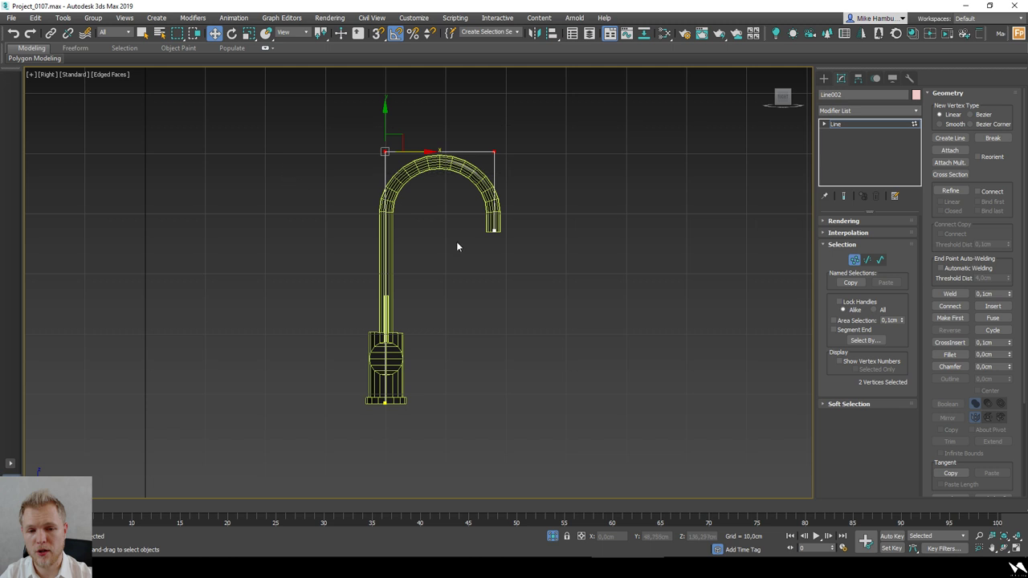
left_click(950, 359)
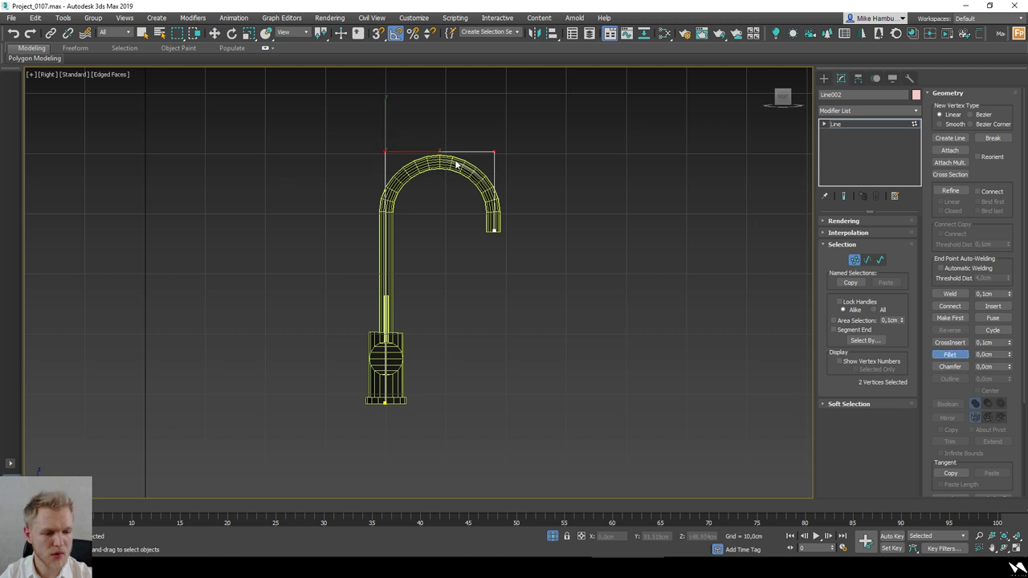
scroll(453, 159, "up", 4)
left_click_drag(536, 142, 512, 2)
key("w")
left_click_drag(441, 109, 365, 151)
left_click(950, 355)
left_click(408, 186)
key("w")
Step: Weld the overlapping vertices at the top of the arch with a 0,1 cm threshold
left_click_drag(440, 137, 405, 190)
left_click(957, 296)
left_click(950, 294)
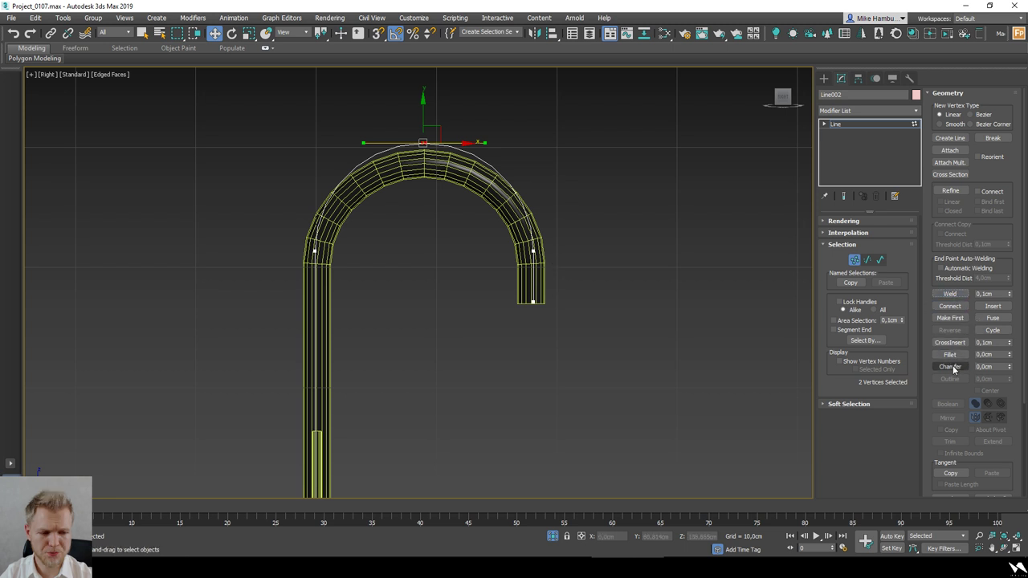
left_click(959, 295)
scroll(445, 173, "down", 4)
middle_click_drag(445, 173, 477, 183, "alt")
scroll(523, 200, "down", 5)
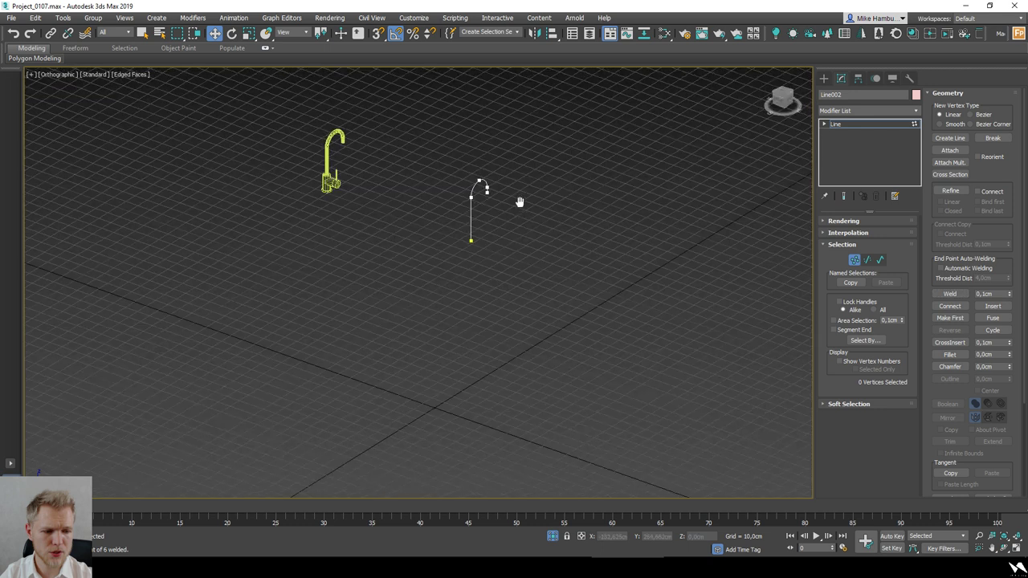
Step: Leave vertex editing and move the whole line with snapping to a spot beside the reference faucet
left_click(854, 259)
key("s")
left_click_drag(500, 205, 320, 160)
scroll(311, 162, "up", 5)
key("s")
middle_click_drag(369, 148, 568, 255, "alt")
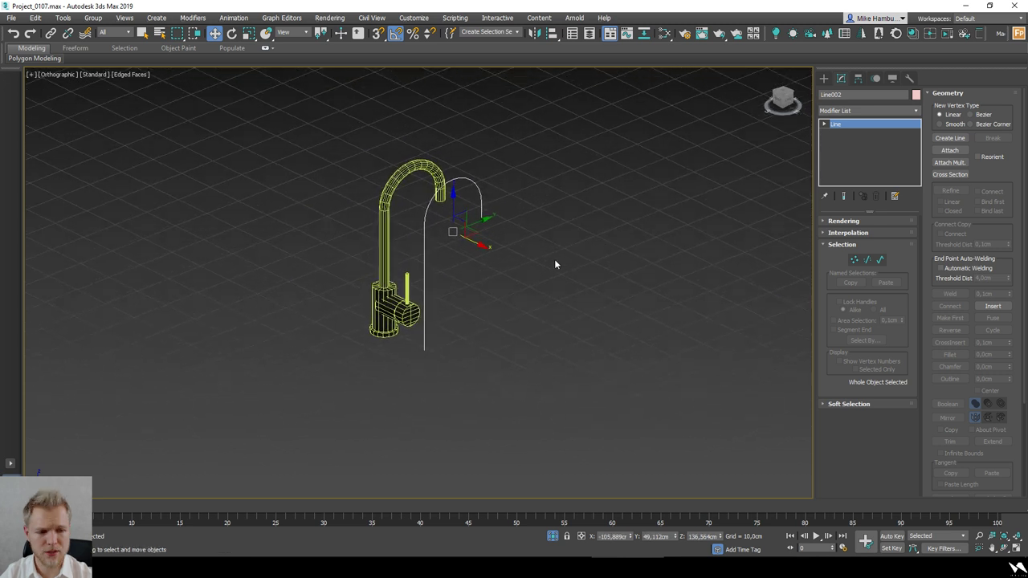
Step: Enable the line in renderer and viewport as a radial tube with a thickness of 2 cm
left_click(873, 221)
left_click(861, 241)
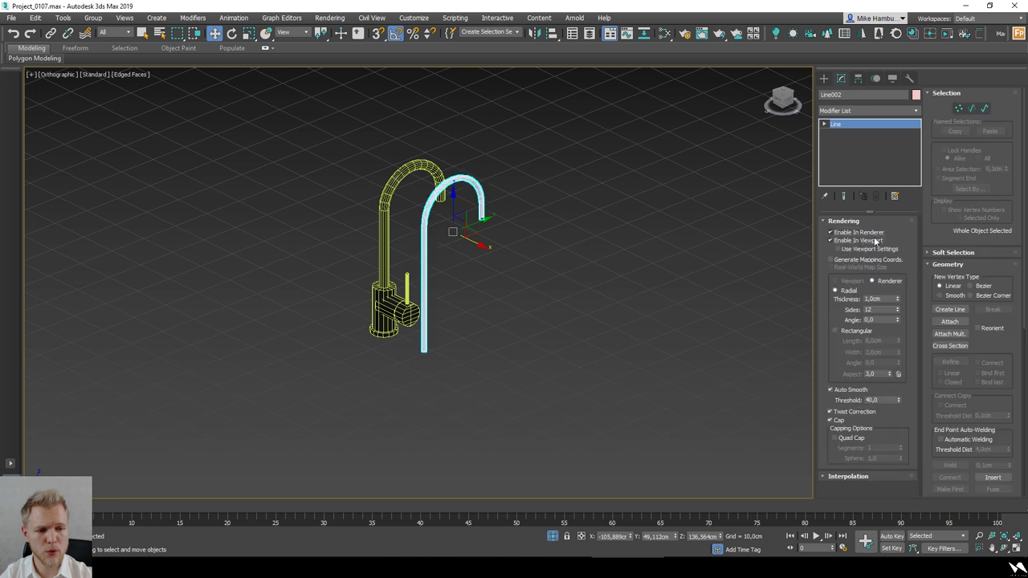
double_click(872, 298)
type("2")
key("Return")
left_click(457, 302)
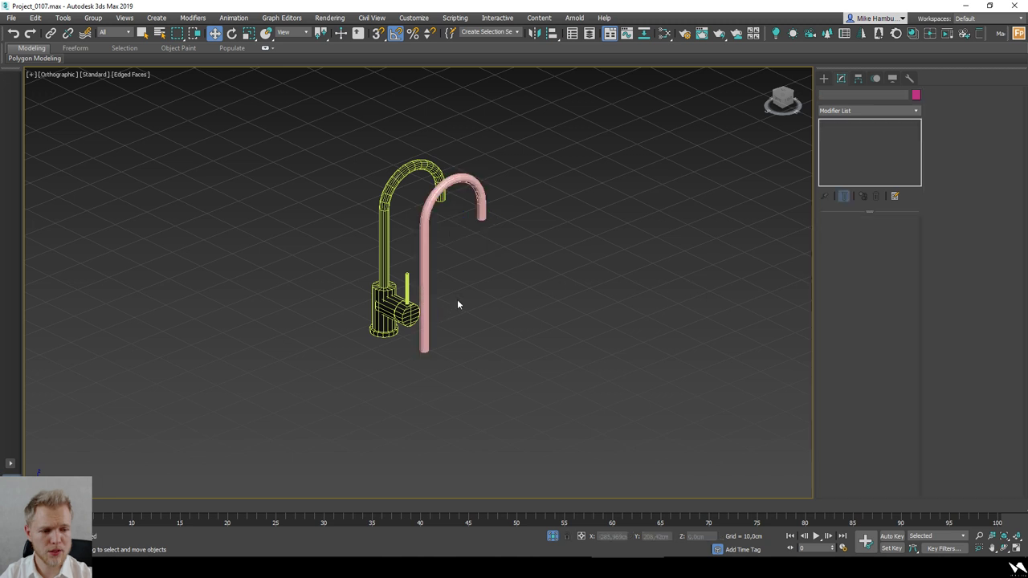
Step: In the right-side wireframe view, lower the tube's arch segments slightly to match the reference spout's curve
left_click(468, 174)
left_click(785, 95)
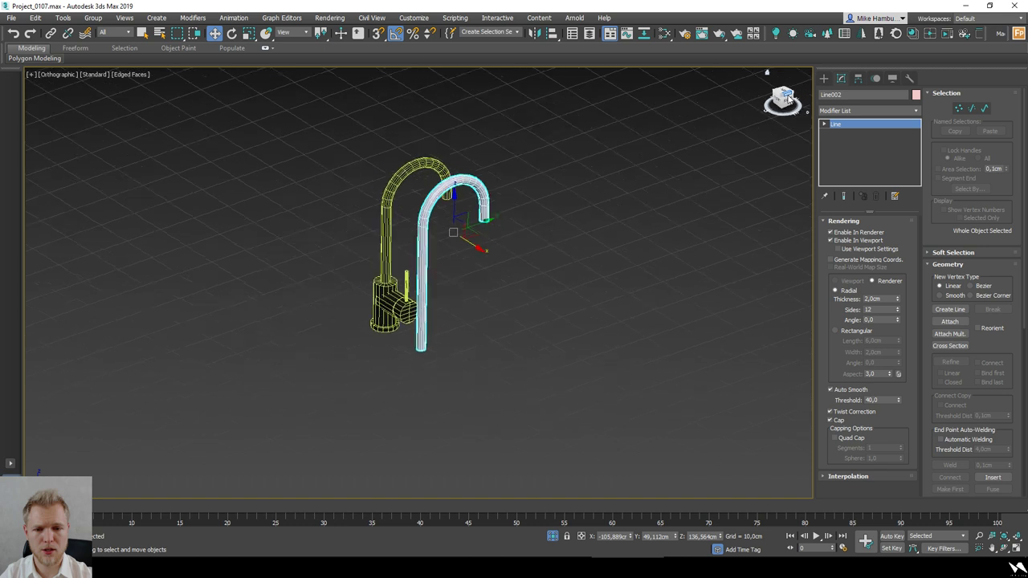
scroll(547, 189, "up", 2)
key("1")
left_click_drag(521, 137, 302, 221)
scroll(389, 222, "up", 2)
key("F3")
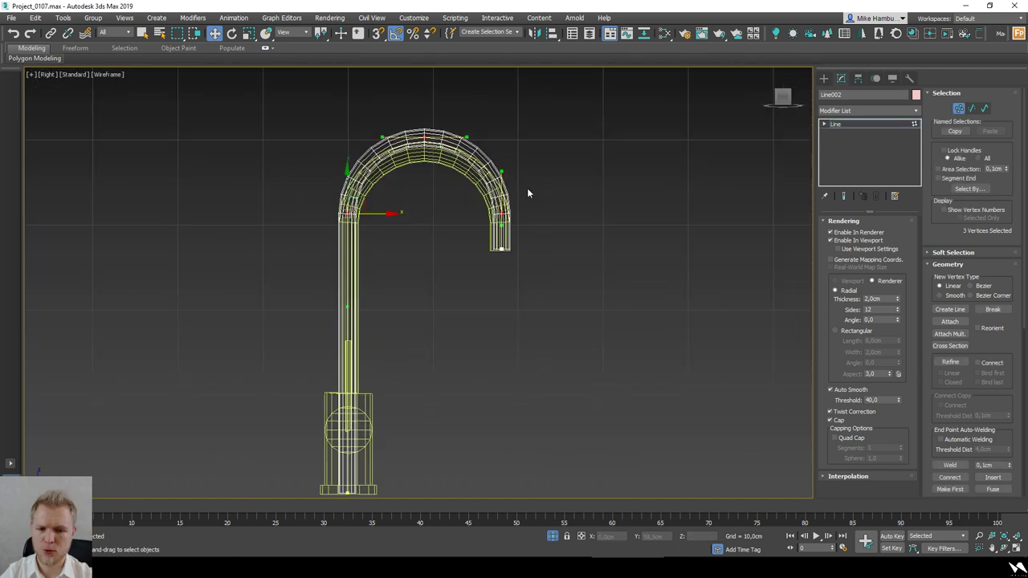
key("2")
left_click(420, 151)
left_click_drag(421, 152, 429, 166)
left_click(528, 250)
Step: Leave segment editing and move the new tube about 23 cm along X, away from the reference faucet
scroll(529, 251, "down", 5)
key("F3")
middle_click_drag(528, 251, 553, 312, "alt")
key("F3")
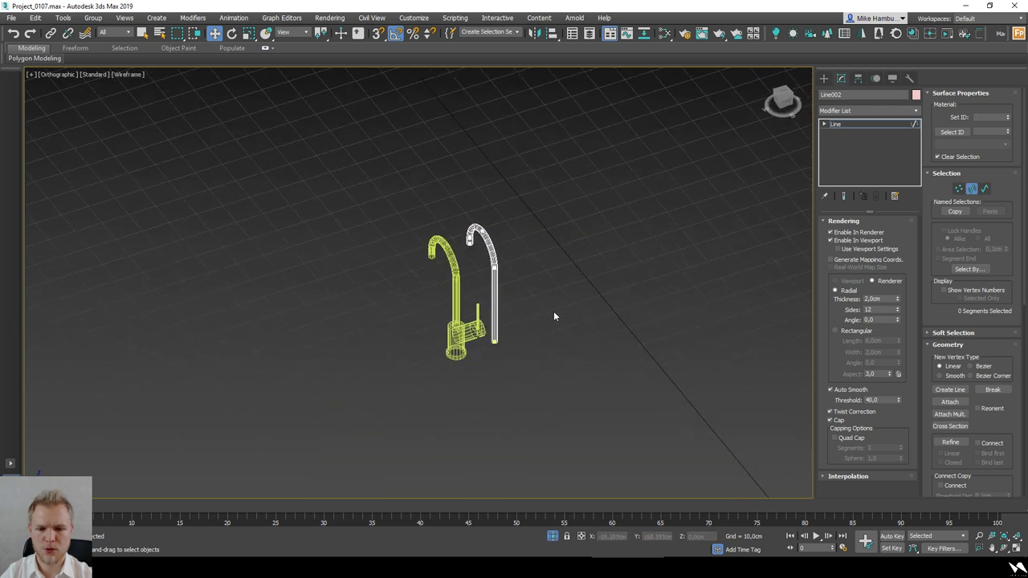
scroll(553, 312, "up", 3)
left_click(860, 125)
left_click(556, 312)
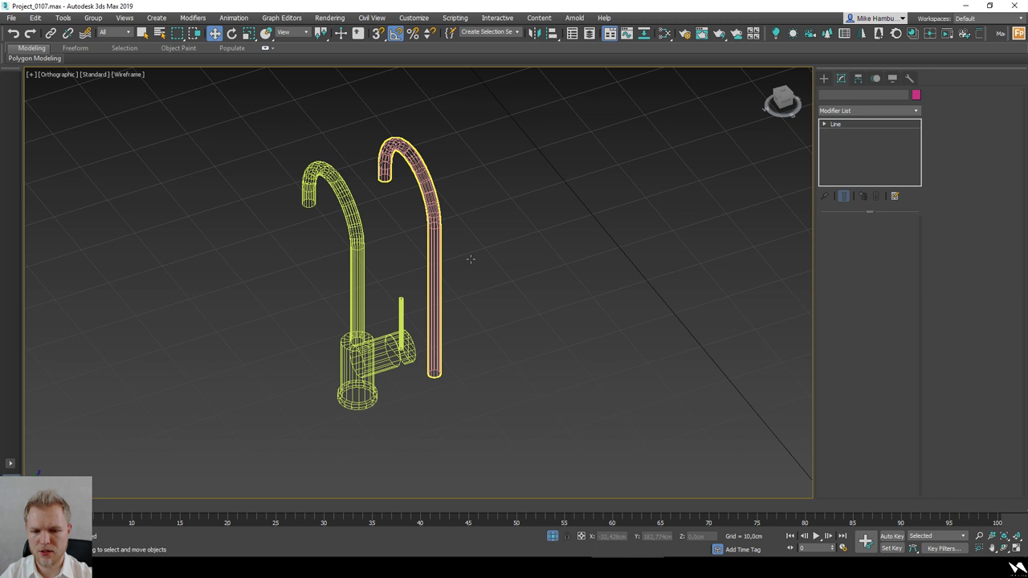
left_click(437, 241)
left_click_drag(454, 211, 579, 172)
Step: Create a cylinder about 10,9 cm high, its base centre snapped to the lower end of the tube
left_click(823, 78)
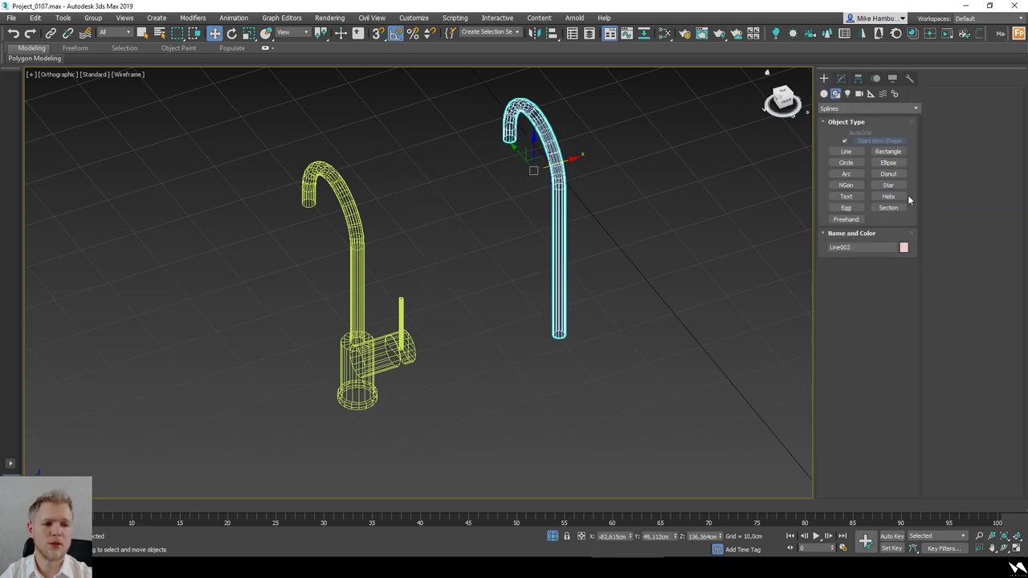
left_click(824, 94)
left_click(843, 143)
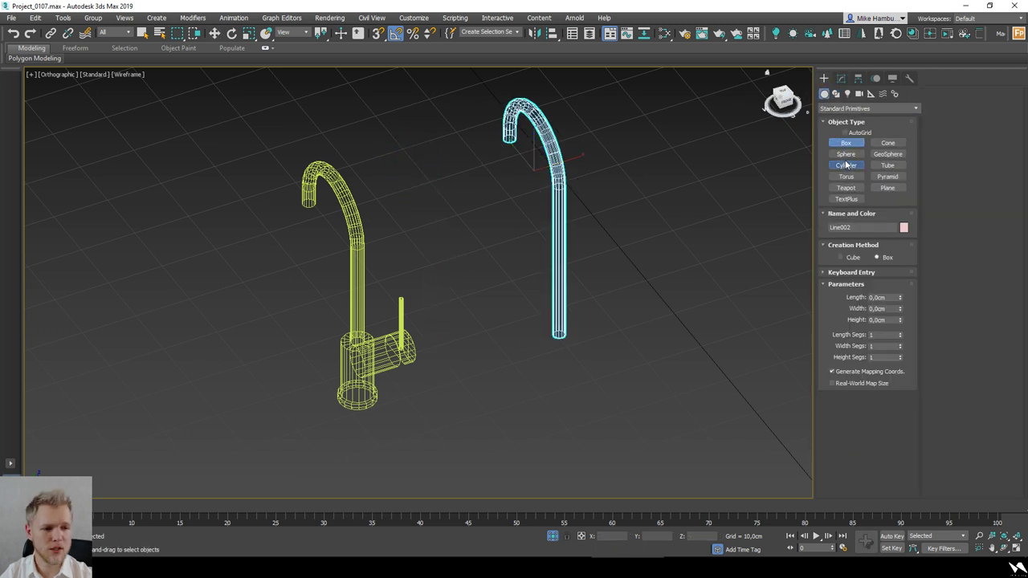
left_click(847, 165)
scroll(578, 330, "up", 4)
key("s")
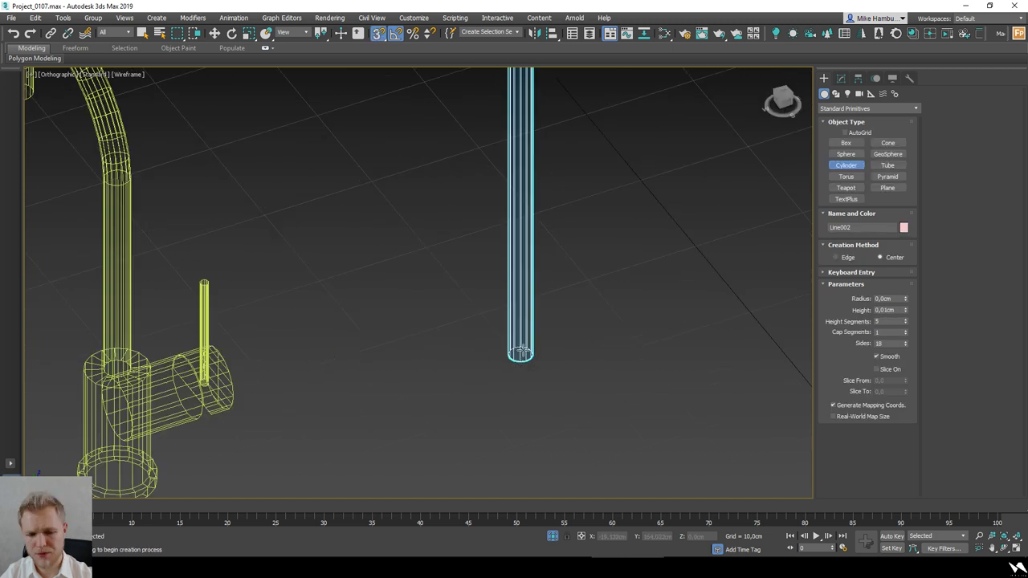
left_click_drag(520, 354, 500, 362)
key("s")
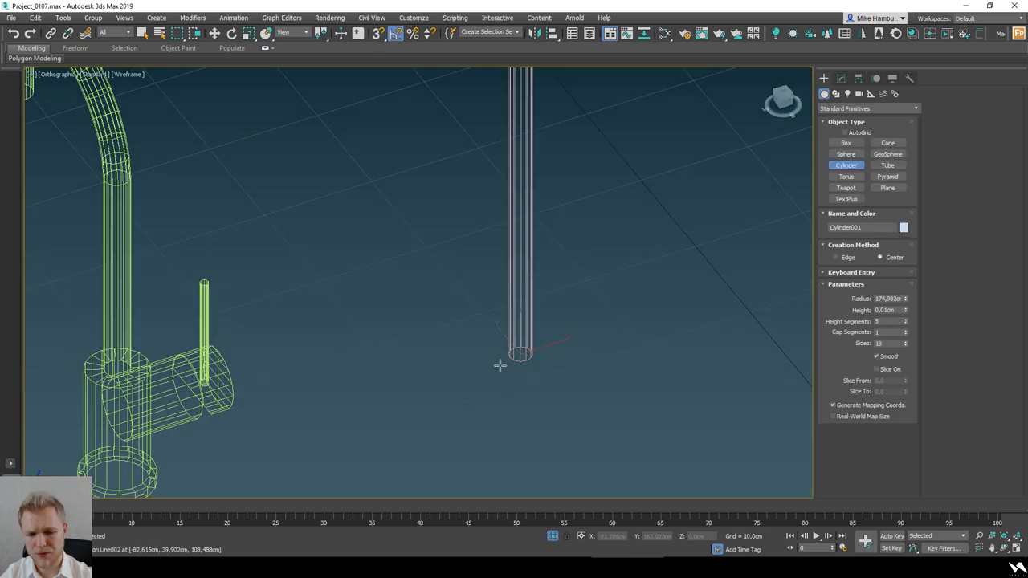
left_click(491, 243)
Step: Set the cylinder's radius to 4 cm and its number of sides to 16
double_click(888, 299)
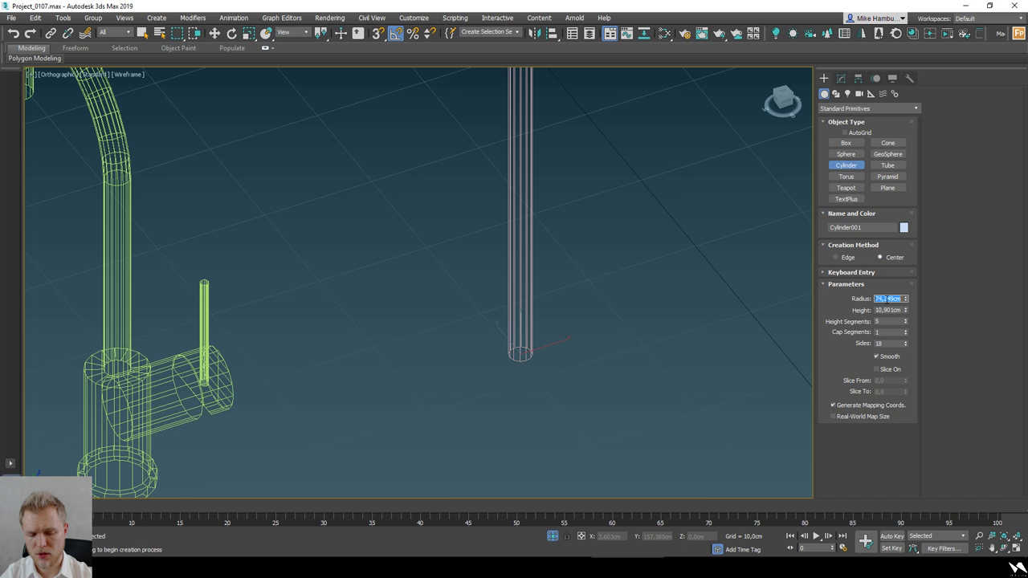
type("4")
key("Return")
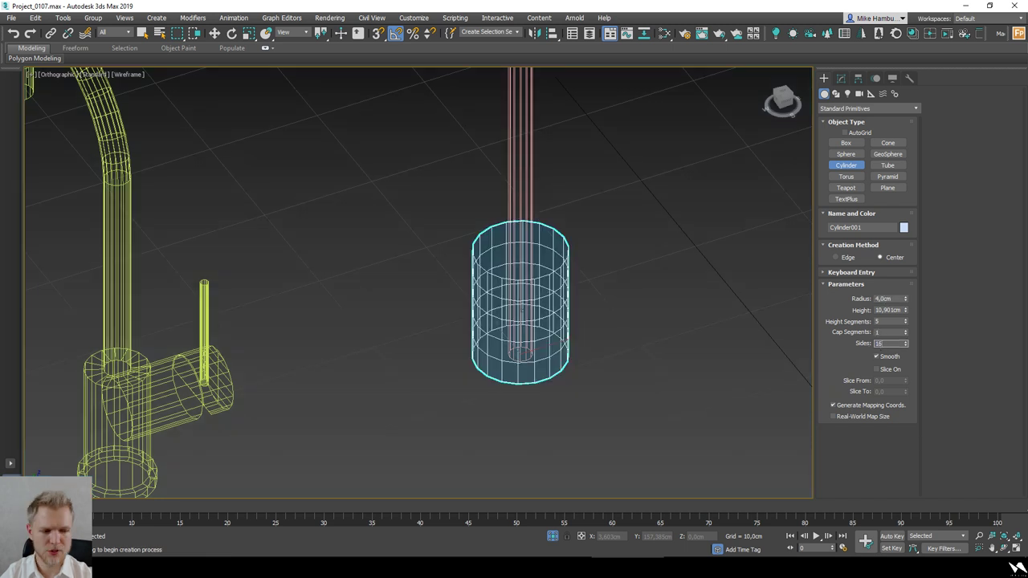
key("Return")
right_click(679, 298)
Step: Show the cylinder shaded with edges and open its height segments value for editing
scroll(576, 274, "down", 3)
key("F3")
scroll(572, 325, "up", 2)
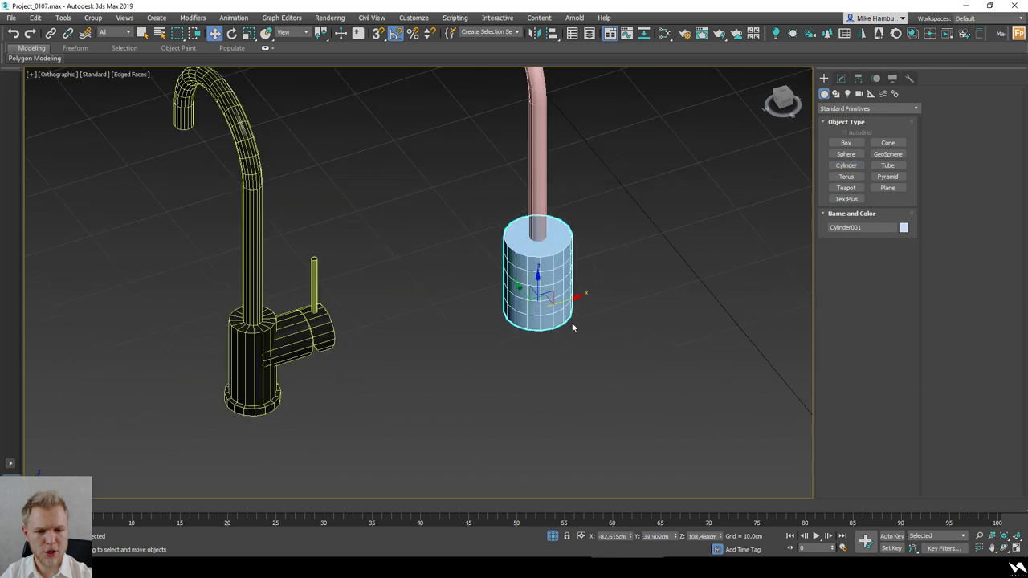
scroll(586, 207, "up", 4)
left_click(840, 78)
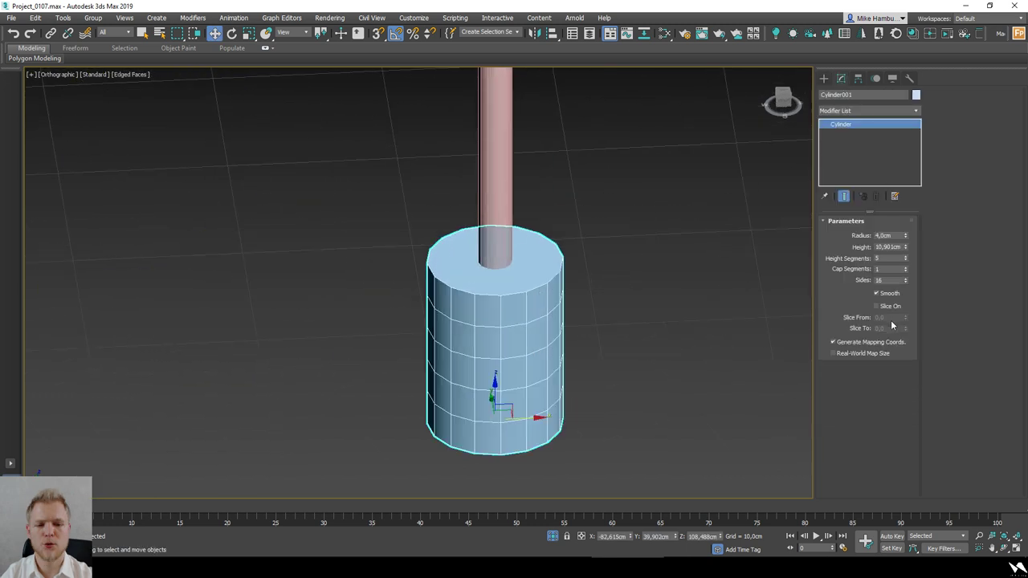
double_click(892, 257)
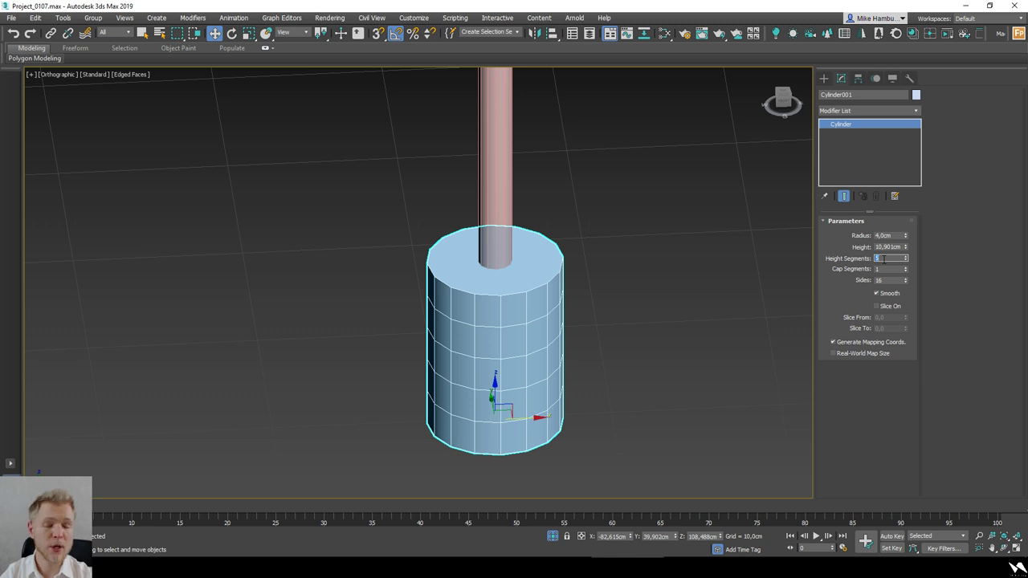
Step: Reduce the base cylinder to 1 height segment and convert it to an Editable Poly
type("1")
key("Return")
scroll(541, 305, "down", 4)
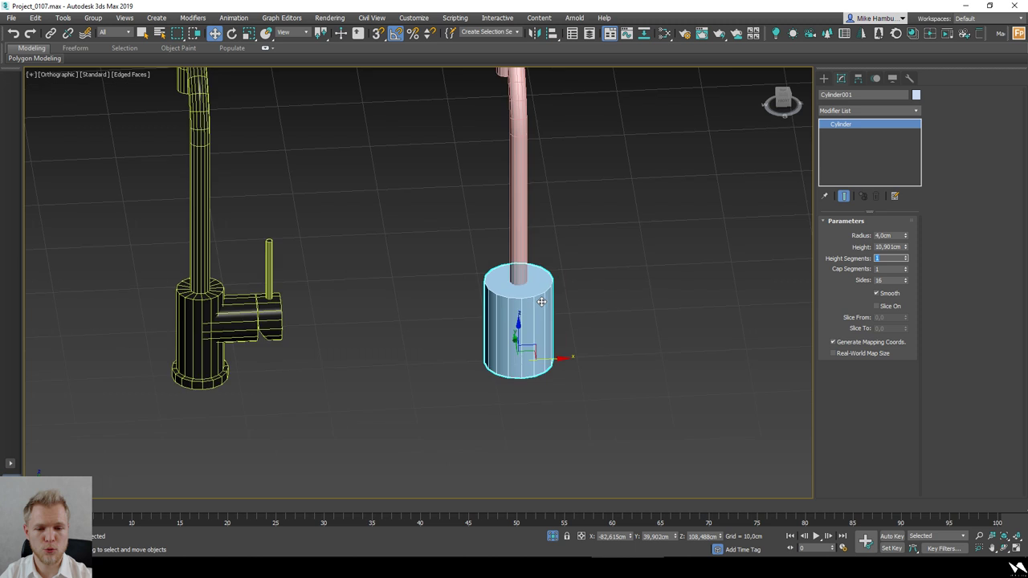
right_click(536, 326)
left_click(690, 466)
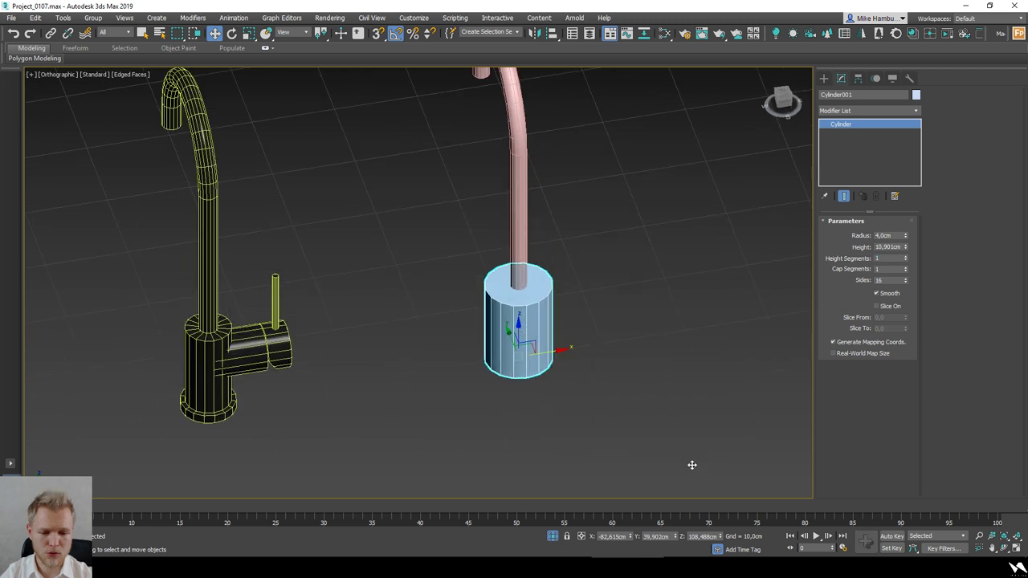
Step: Narrow the base cylinder by scaling it to about 82% horizontally, keeping its height
scroll(535, 321, "up", 2)
key("r")
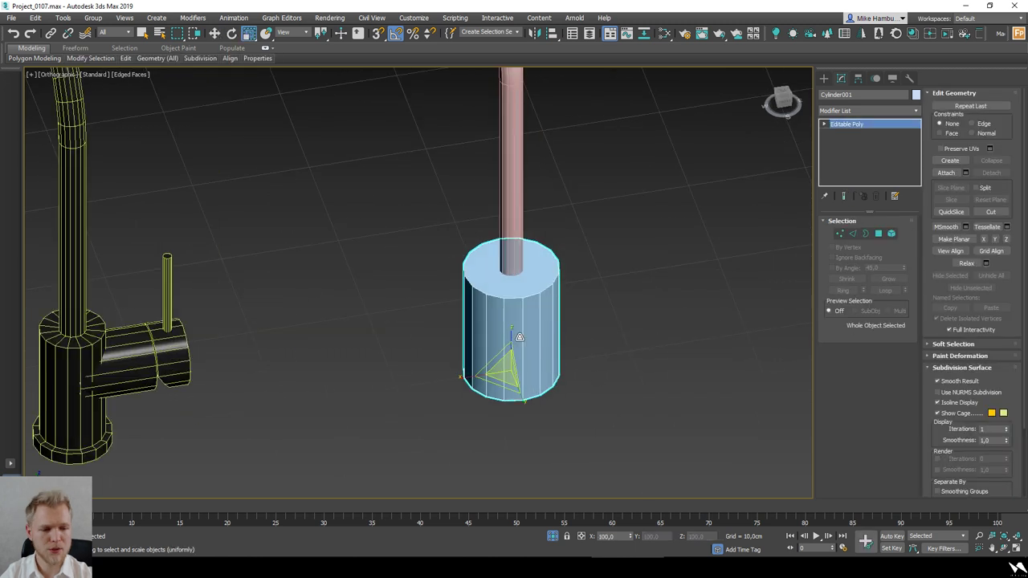
left_click_drag(501, 383, 501, 398)
Step: Clone the cylinder element with a 90-degree rotation in the front view, making a horizontal side branch within the same object
left_click(890, 233)
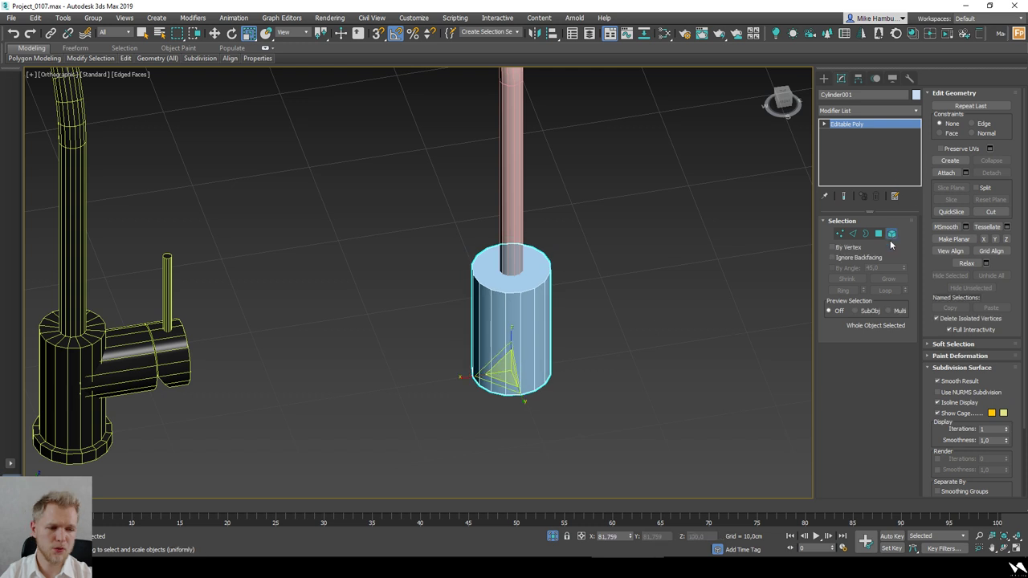
left_click(505, 330)
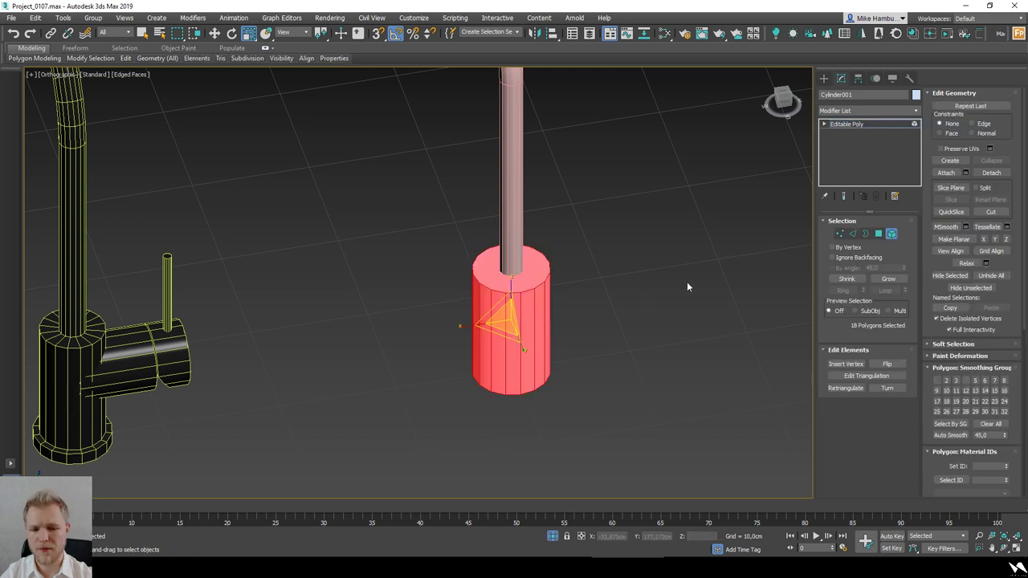
key("f")
key("e")
mouse_move(532, 296)
left_mouse_down()
mouse_move(529, 281)
mouse_move(571, 300)
left_mouse_up()
left_click(560, 293)
Step: Move the horizontal cylinder out to the right and snap its inner end to the vertical body's center axis
key("w")
left_click_drag(485, 307, 673, 307)
key("s")
left_click_drag(566, 279, 498, 240)
key("F3")
left_click(579, 413)
scroll(490, 273, "up", 2)
scroll(548, 319, "down", 3)
scroll(210, 345, "up", 1)
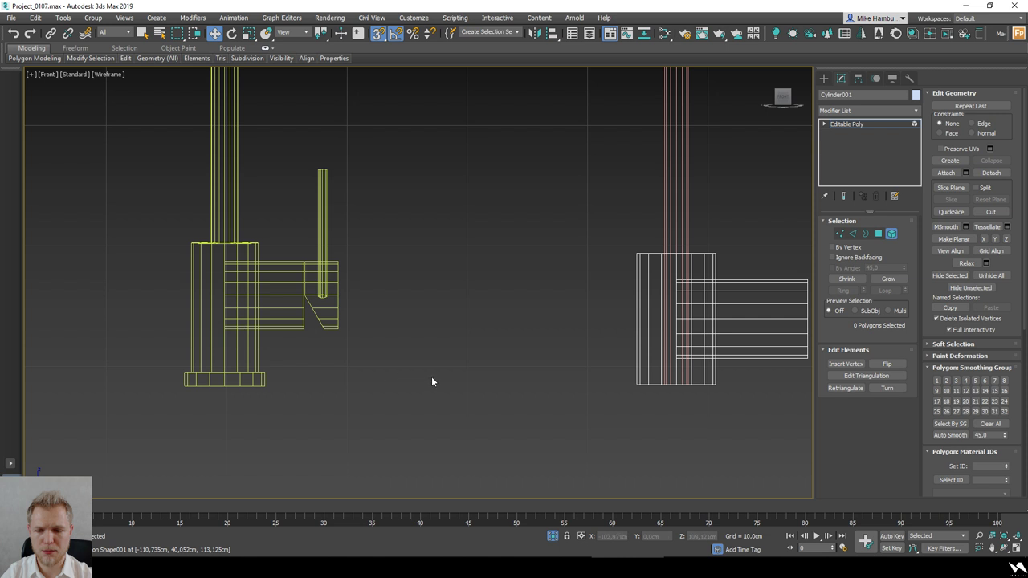
middle_click_drag(431, 376, 284, 378)
scroll(521, 370, "down", 2)
key("F3")
key("s")
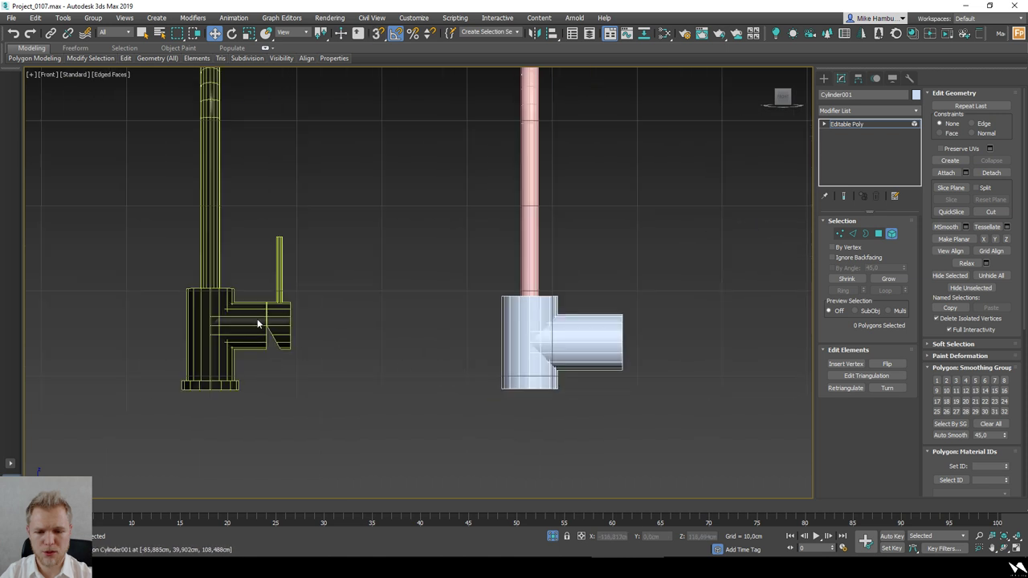
left_click(891, 234)
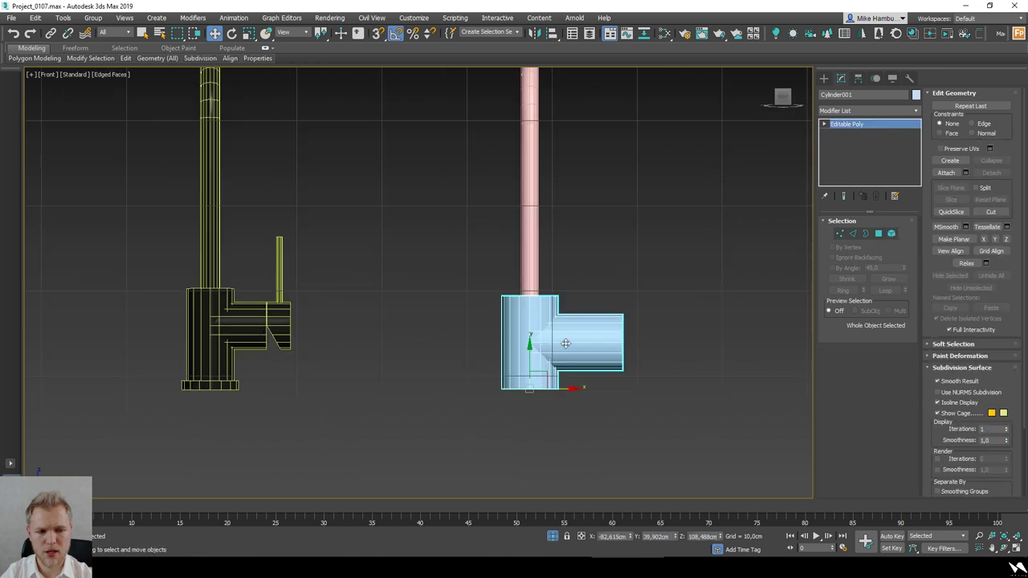
scroll(532, 344, "up", 2)
scroll(572, 346, "down", 2)
middle_click_drag(569, 268, 651, 375, "alt")
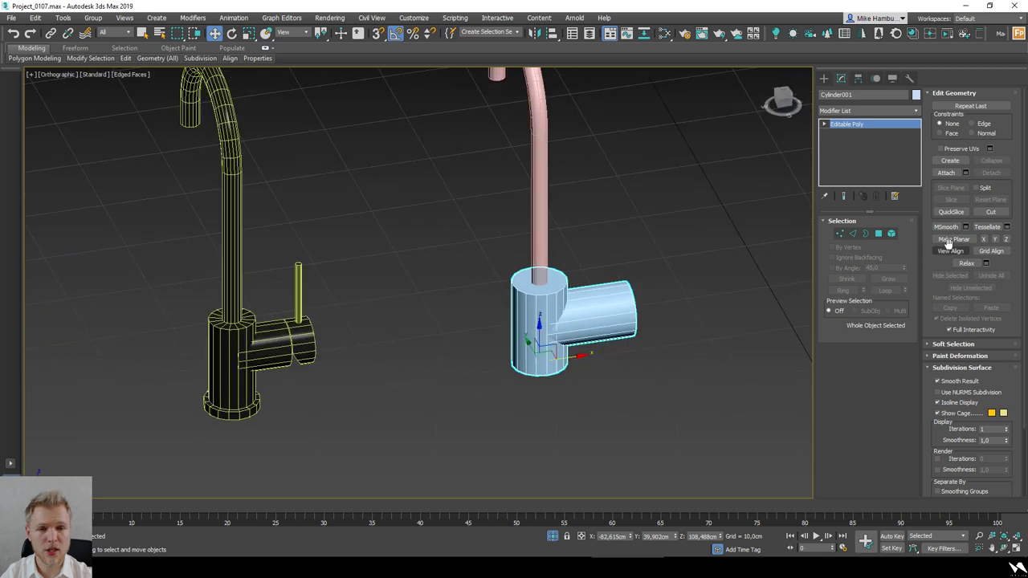
Step: Clone the vertical body element in place as a slightly wider copy within the same object
left_click(890, 233)
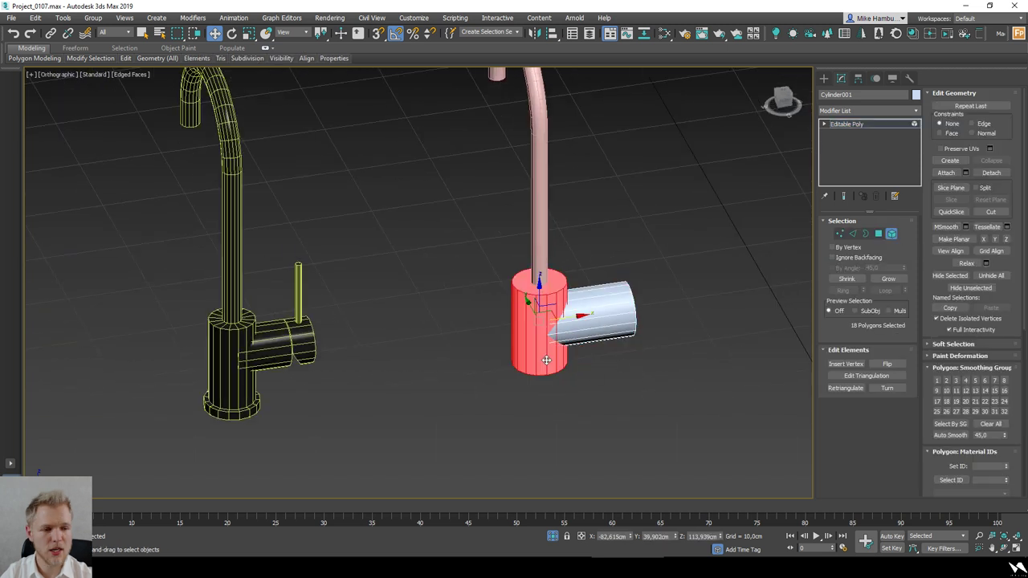
left_click_drag(529, 334, 528, 338)
left_click(562, 292)
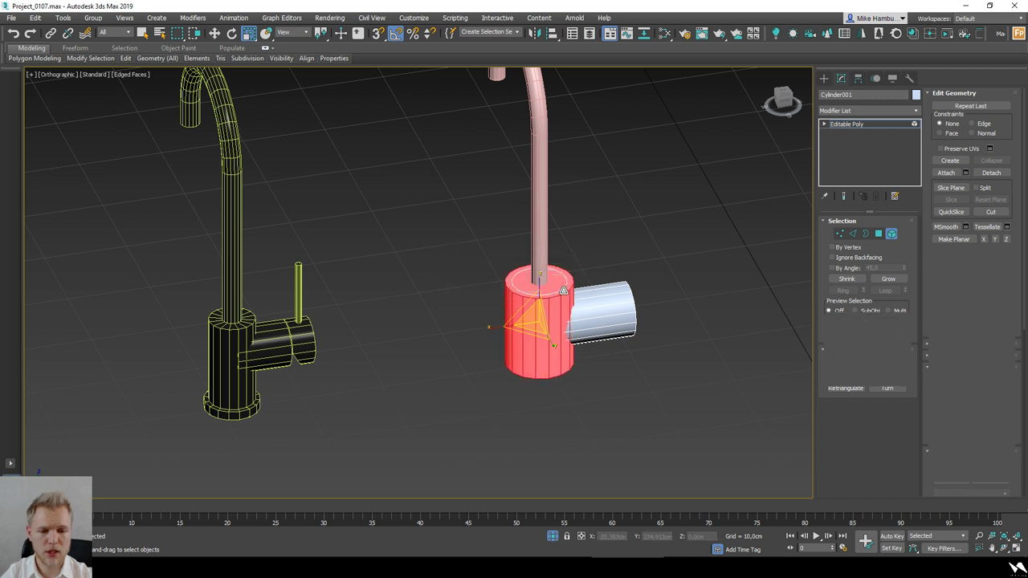
Step: Lower the top polygon of the wider copy to near the bottom, forming a thin base flange
key("4")
left_click(538, 288)
key("w")
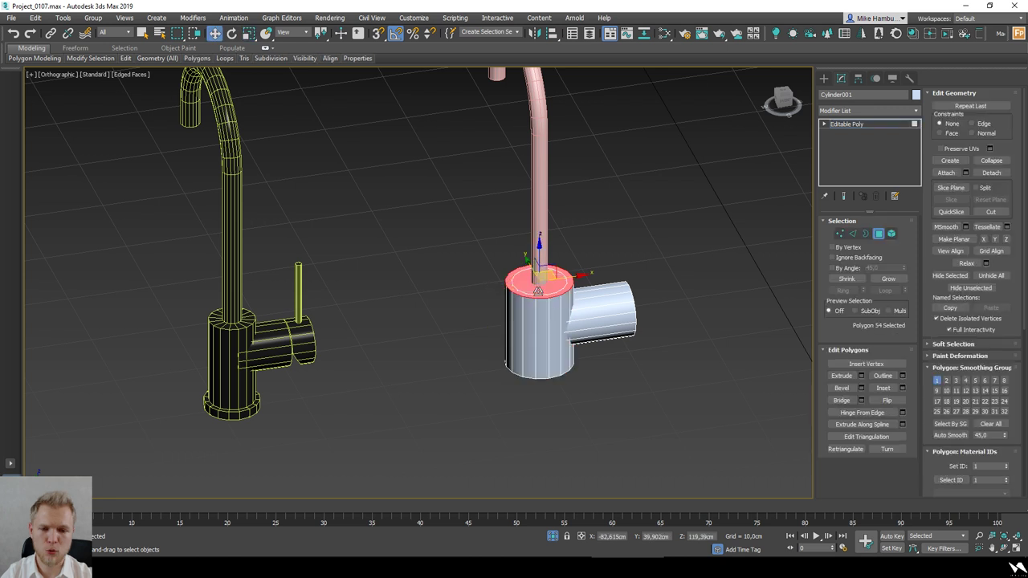
left_click_drag(539, 262, 552, 330)
left_click(581, 385)
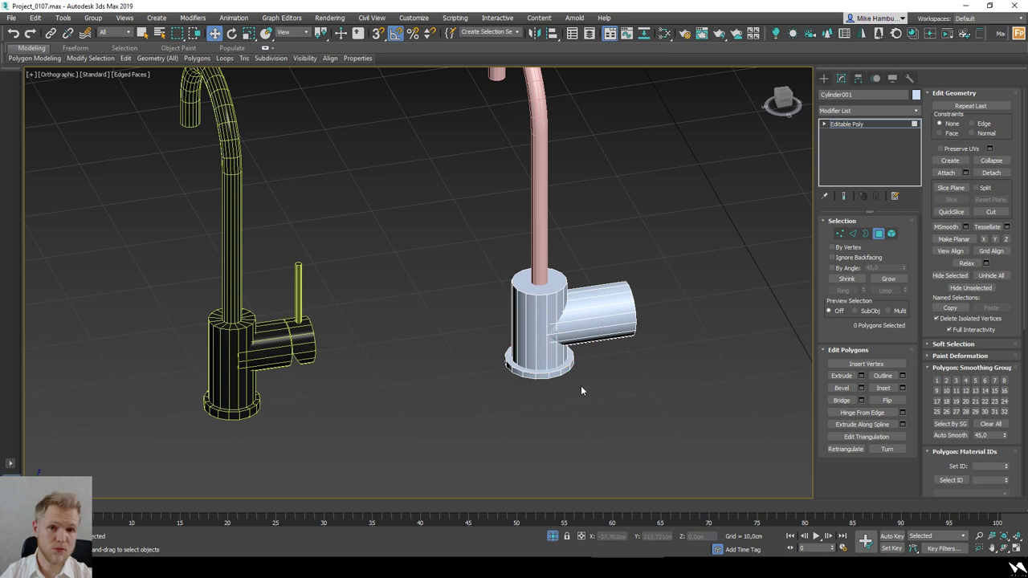
Step: Shorten the side branch by moving its outer end vertices about 1.7 cm inward in the front view
middle_click_drag(586, 390, 584, 384, "alt")
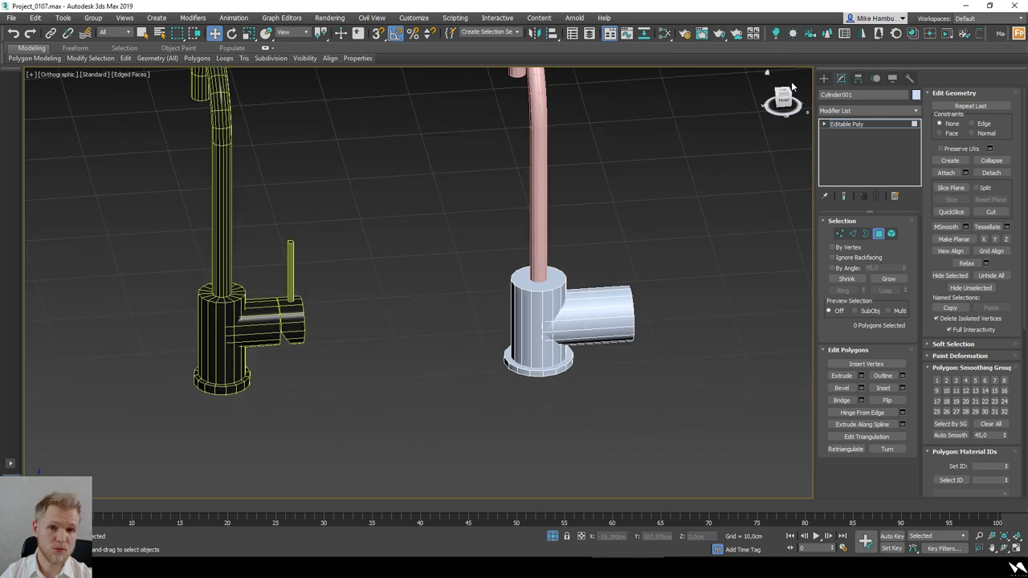
key("f")
scroll(568, 356, "up", 3)
key("1")
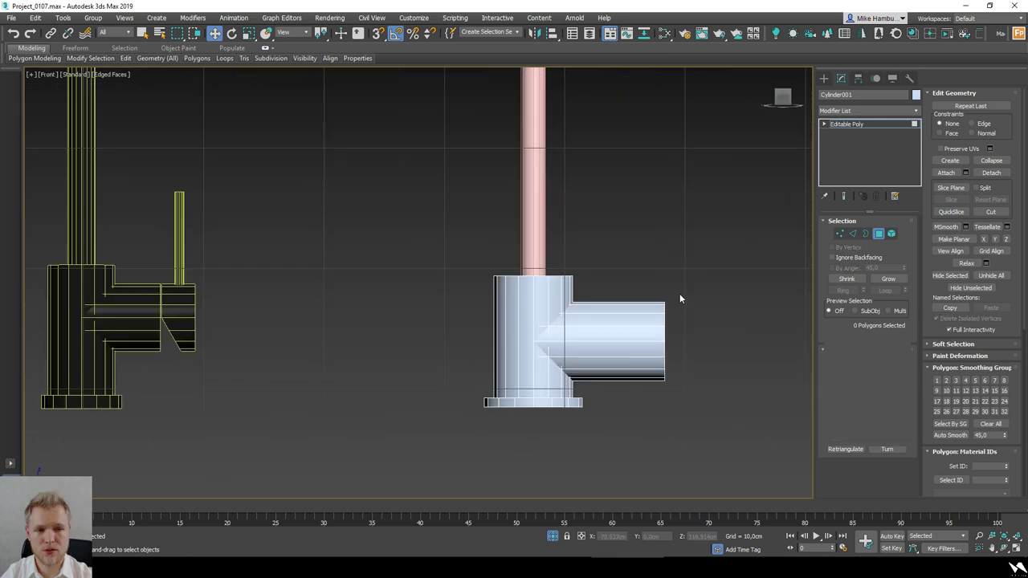
left_click_drag(688, 270, 652, 413)
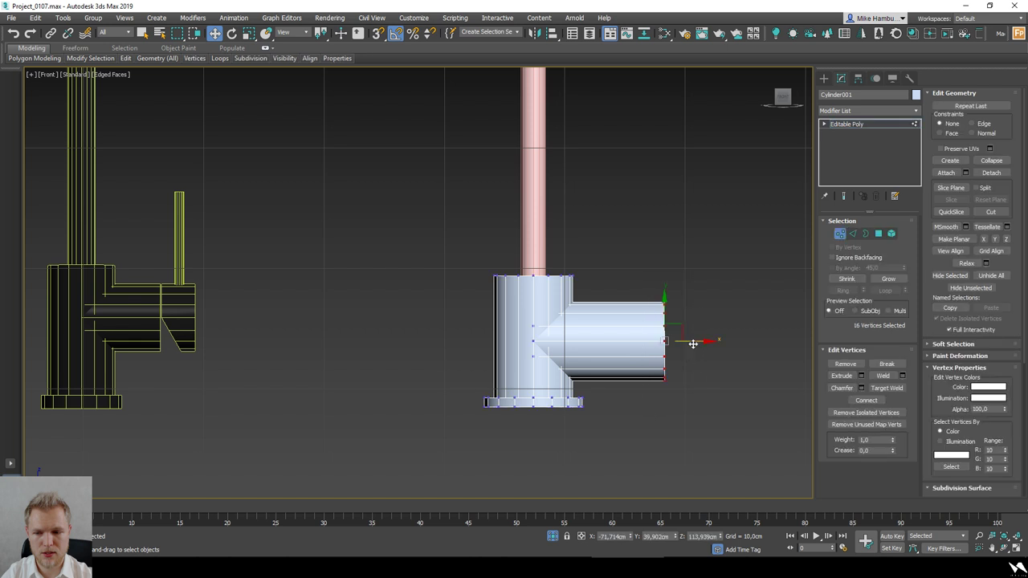
left_click_drag(693, 344, 671, 343)
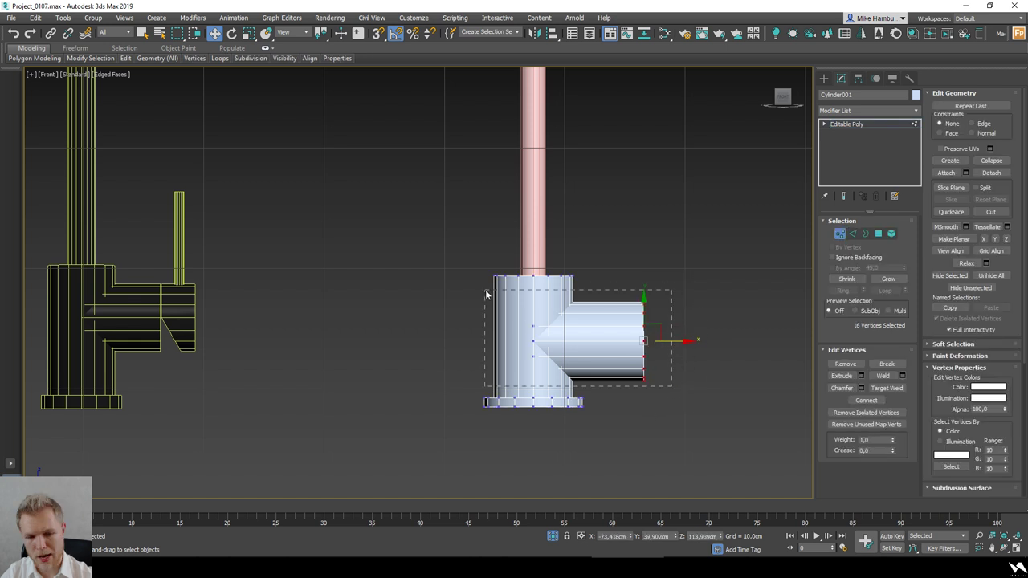
Step: Raise the body's top vertices and the whole side branch together above the flange
left_click_drag(485, 294, 485, 294)
mouse_move(570, 288)
left_mouse_down()
mouse_move(571, 234)
mouse_move(572, 278)
left_mouse_up()
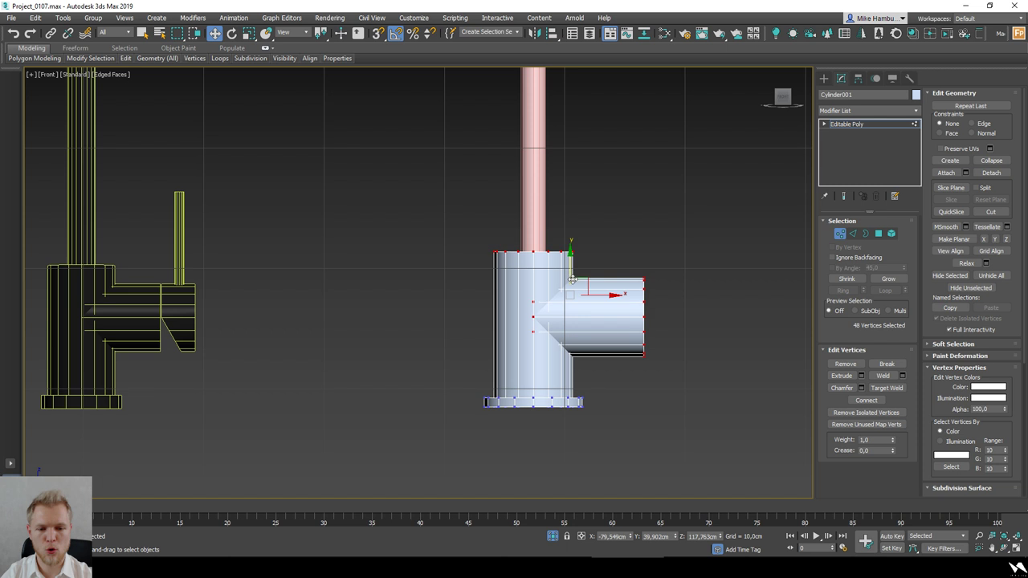
left_click(599, 377)
Step: Place a Slice Plane on the upper corner where the side branch meets the body and rotate it to a 45-degree diagonal
key("F3")
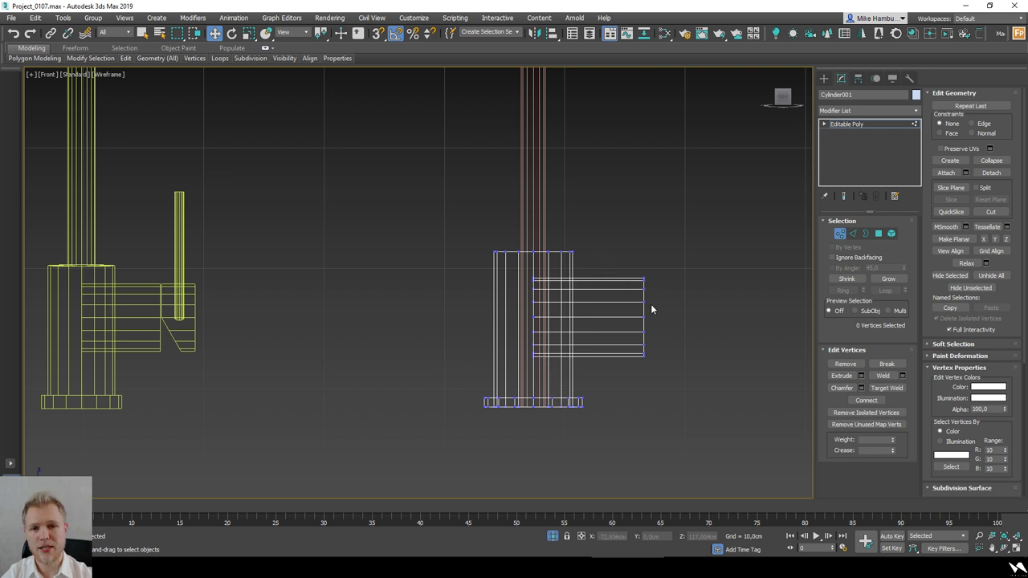
scroll(651, 309, "down", 3)
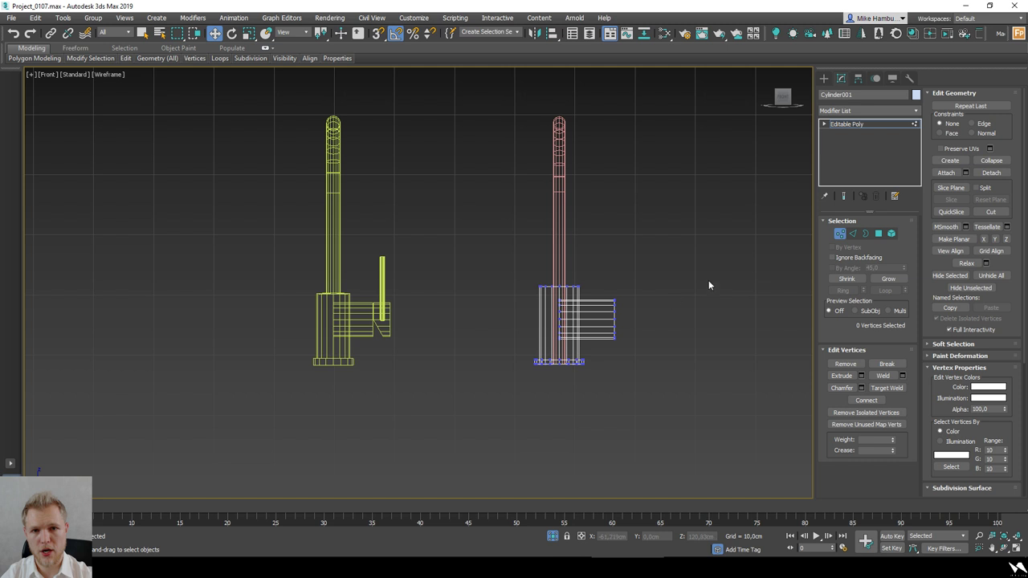
left_click(837, 236)
key("z")
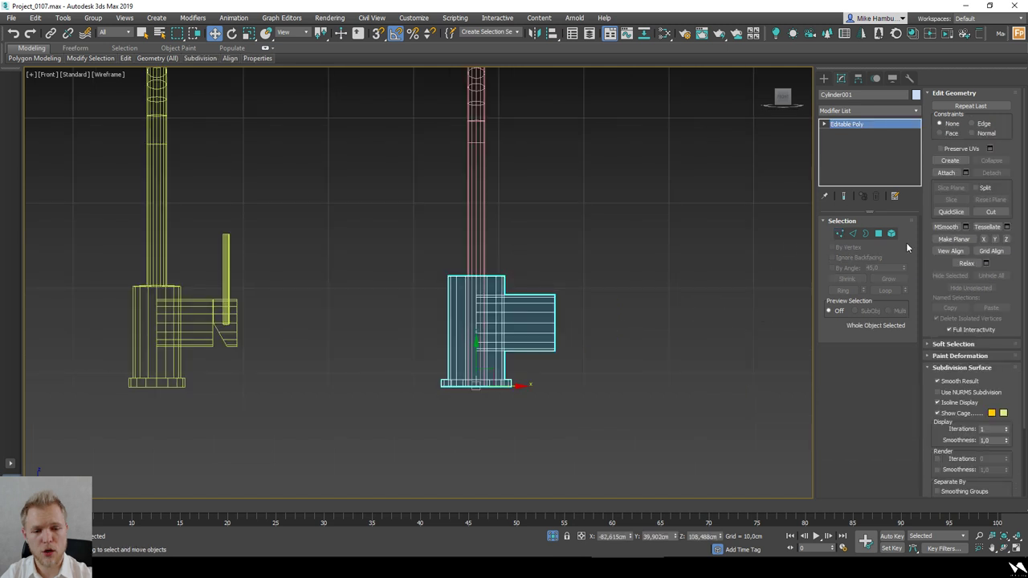
key("2")
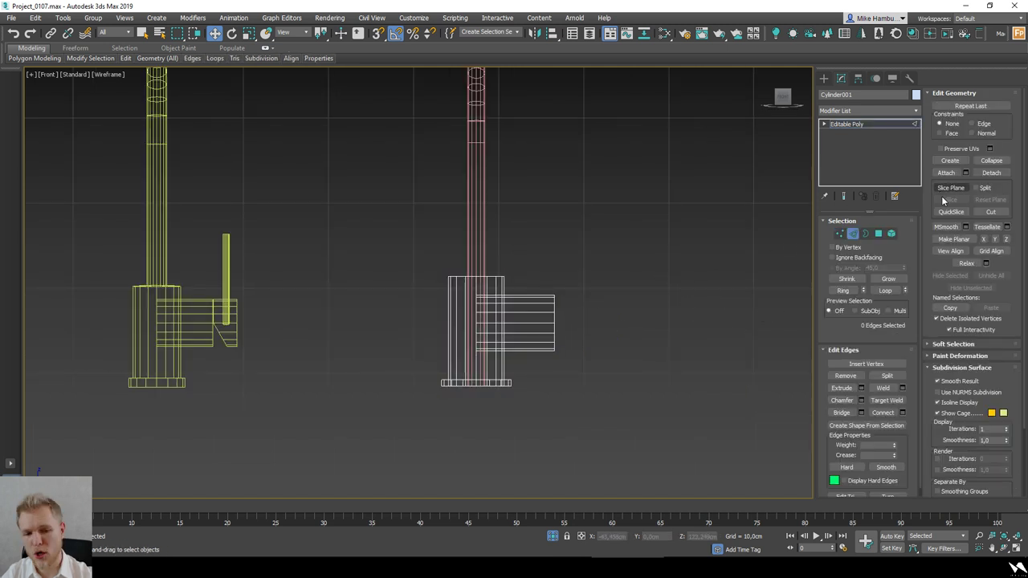
left_click(952, 188)
scroll(441, 359, "up", 2)
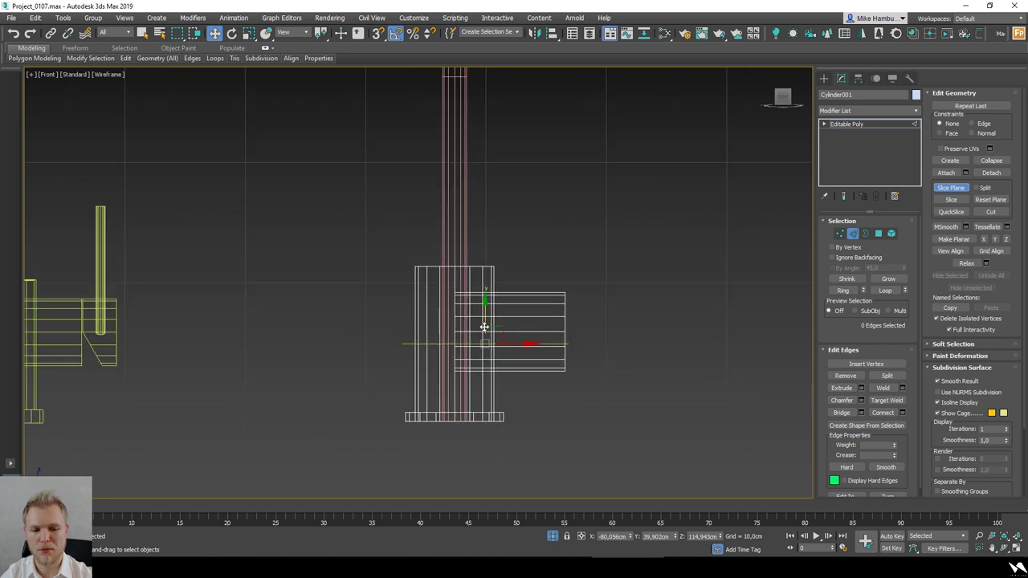
left_click_drag(492, 337, 510, 243)
key("s")
key("s")
key("e")
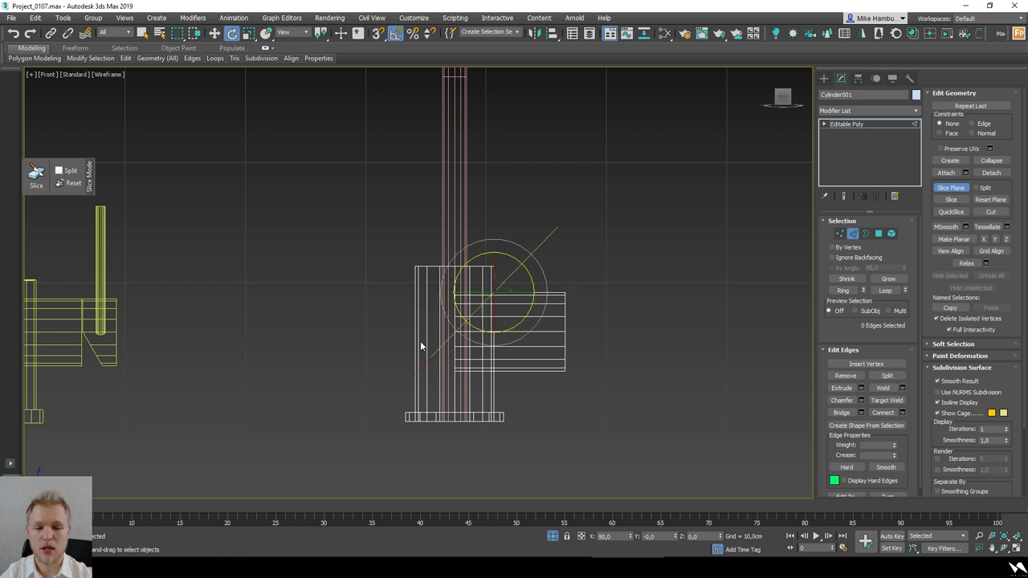
scroll(605, 323, "down", 2)
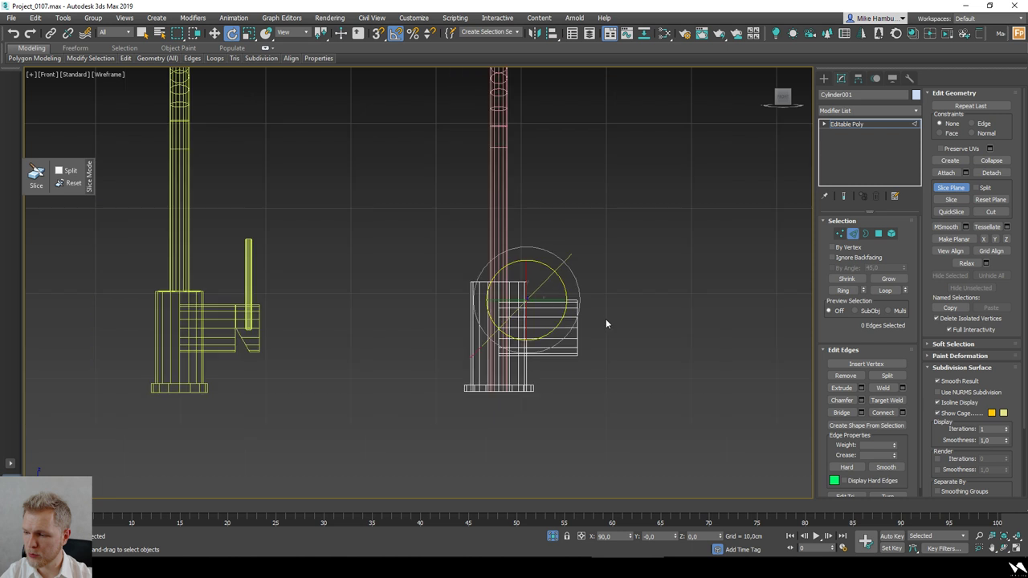
Step: Select the polygons of the vertical body and side branch, leaving out the base flange
left_click(879, 235)
left_click_drag(568, 371, 453, 300)
scroll(519, 408, "up", 2)
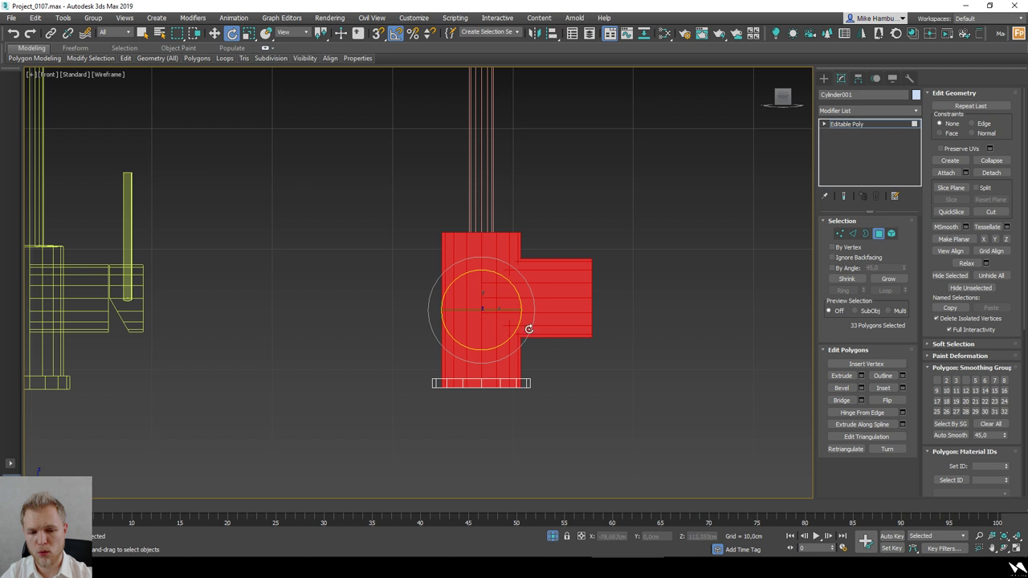
Step: Attach the curved spout pipe to the faucet base object
left_click(946, 173)
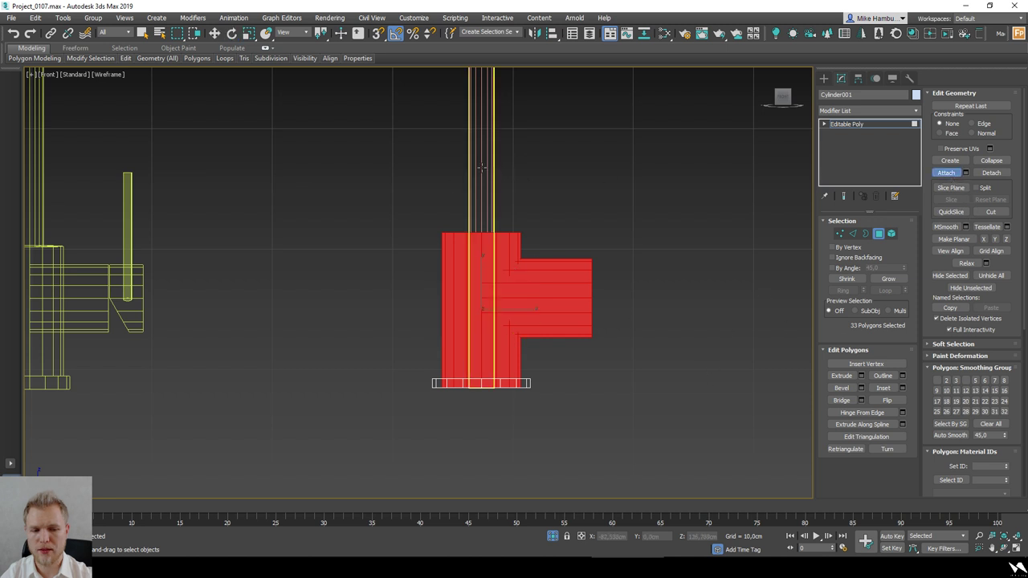
key("w")
middle_click_drag(514, 197, 459, 244, "alt")
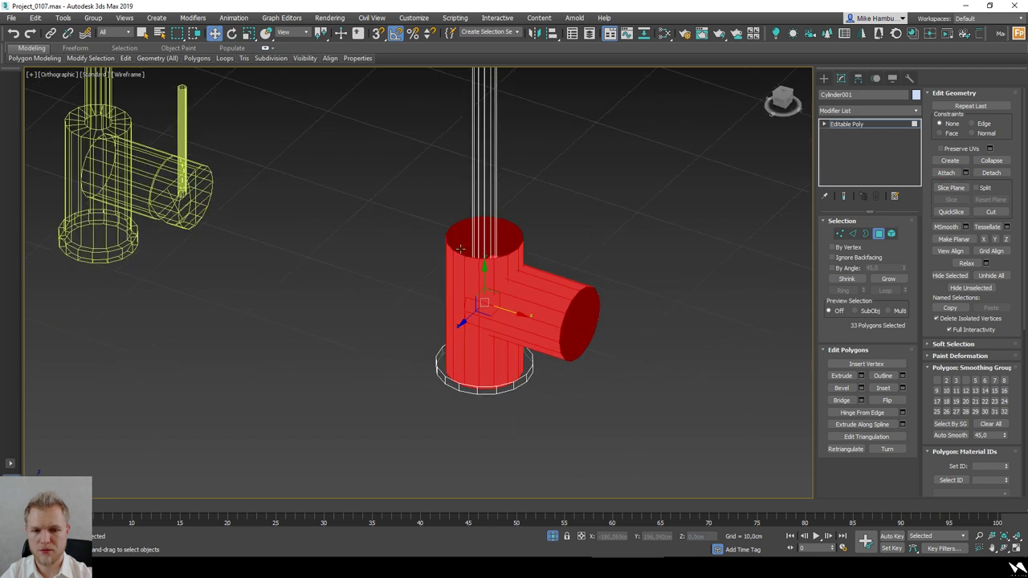
scroll(459, 244, "down", 2)
key("F3")
key("F3")
middle_click_drag(488, 281, 527, 275)
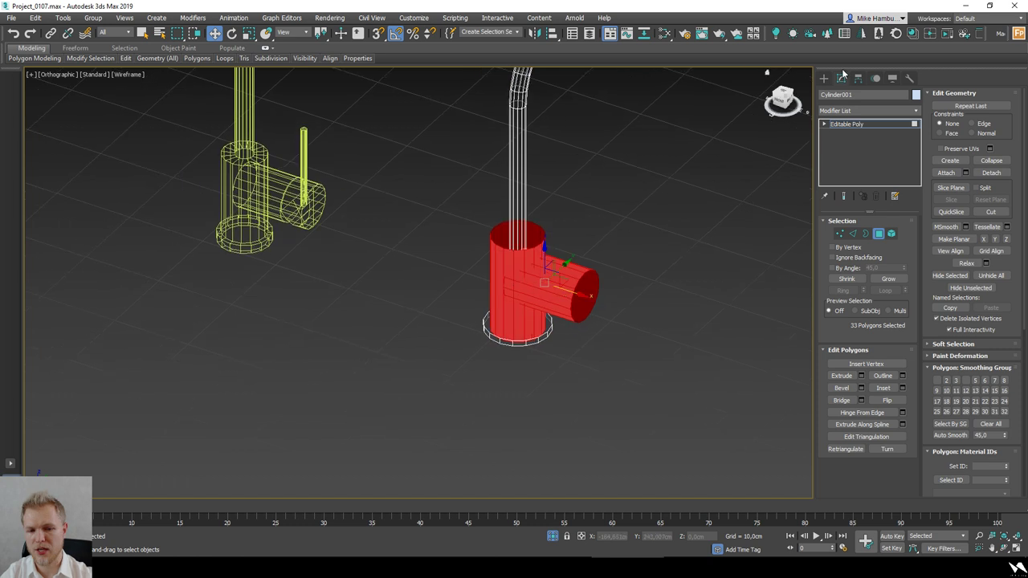
Step: Slice the selected body and branch polygons along the 45-degree Slice Plane with Split enabled
left_click(781, 105)
left_click(951, 187)
scroll(541, 351, "up", 2)
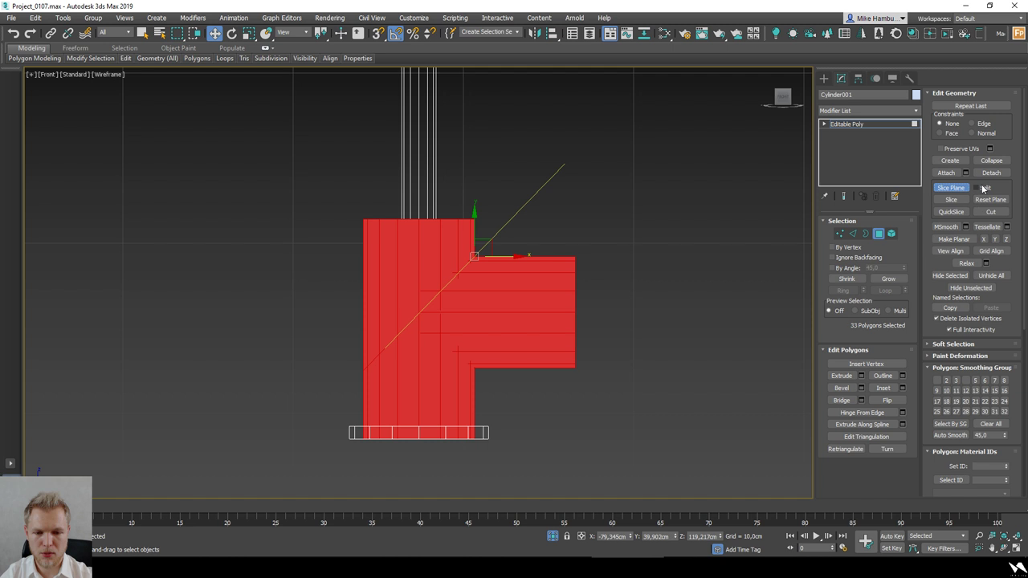
left_click(960, 200)
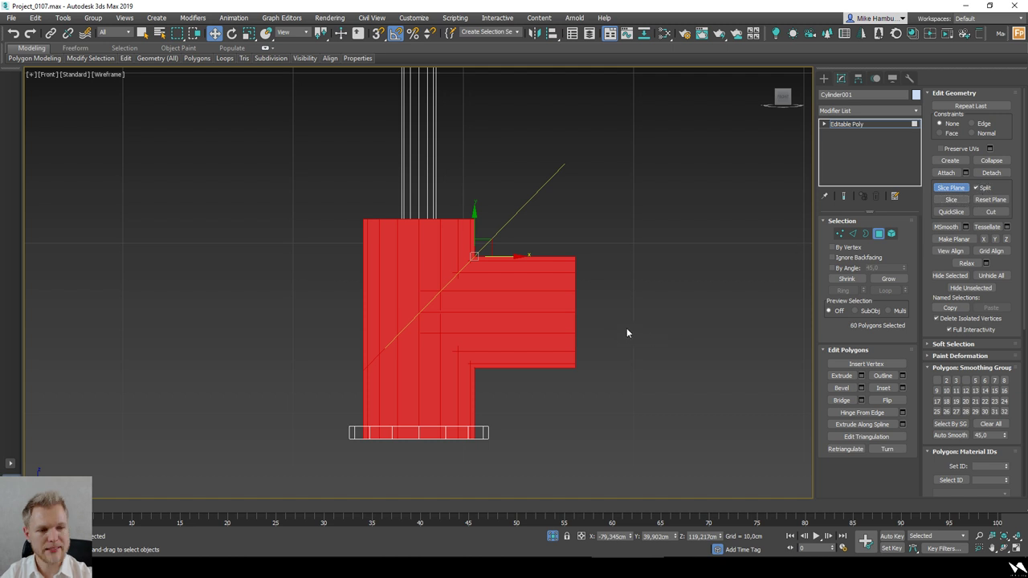
left_click(878, 233)
left_click(671, 349)
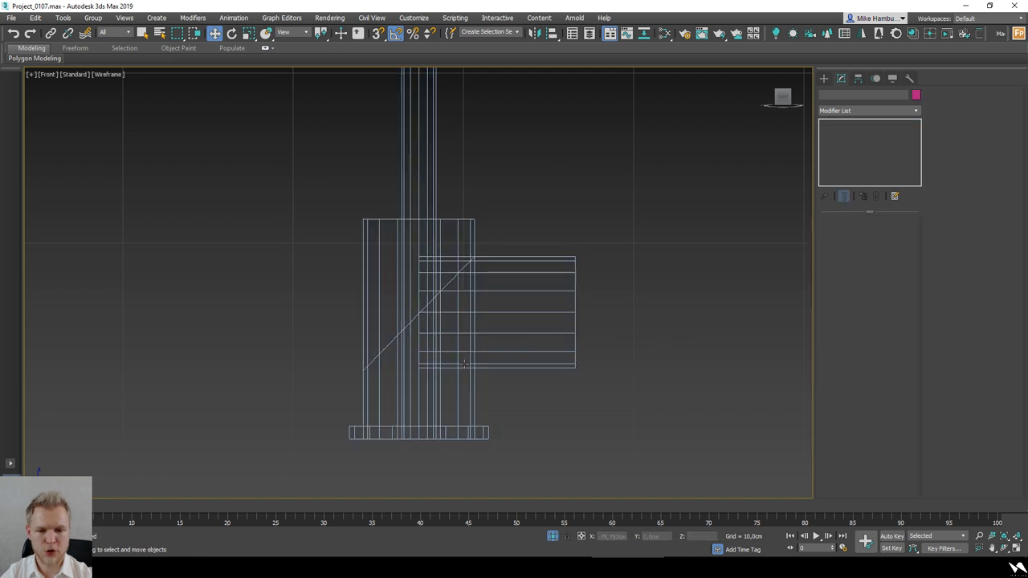
Step: Enter edge editing on the faucet object and activate its Slice Plane
left_click(459, 305)
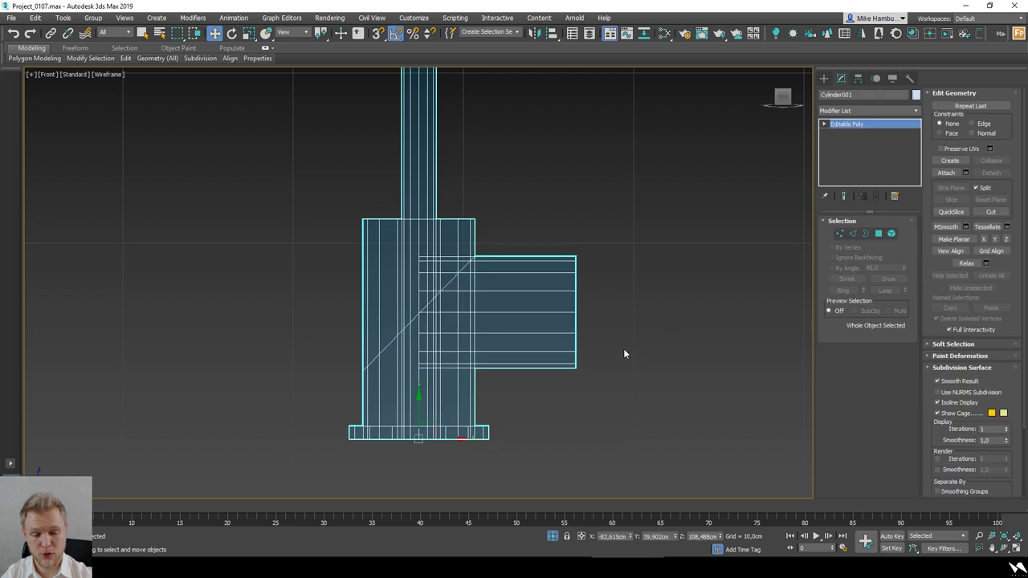
key("2")
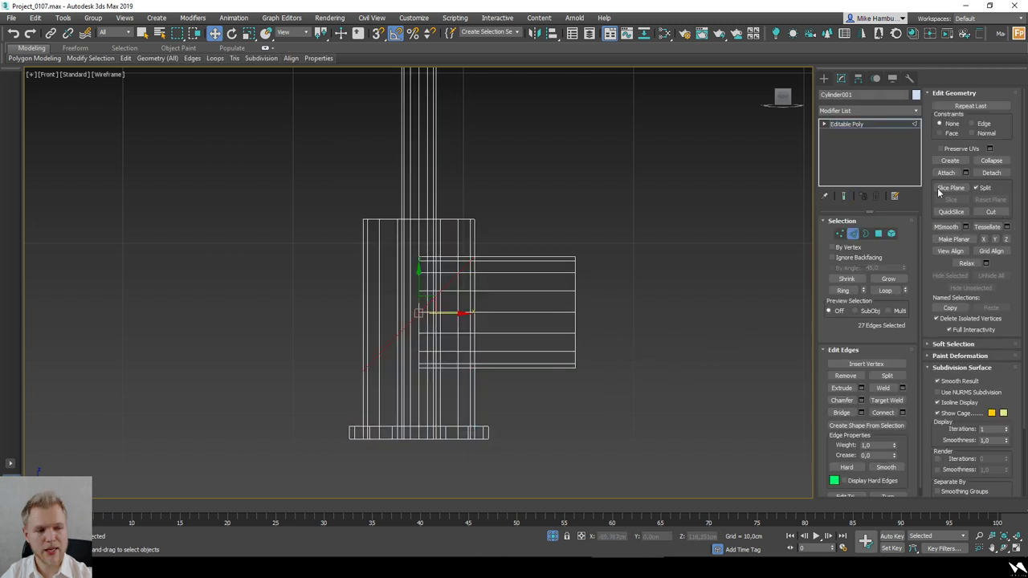
left_click(950, 189)
key("e")
left_click_drag(503, 204, 551, 213)
key("w")
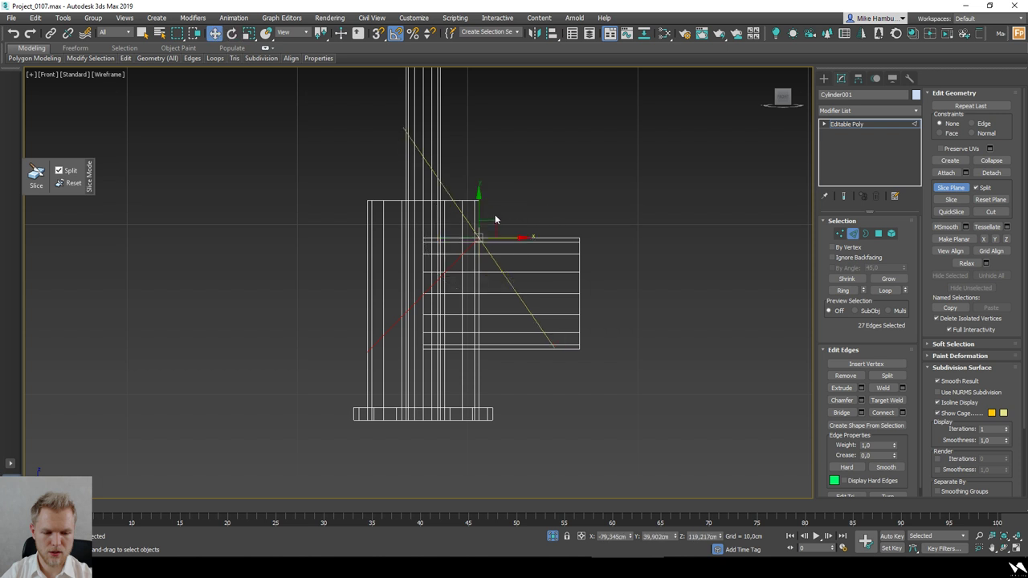
key("s")
left_click_drag(479, 202, 581, 349)
left_click(989, 202)
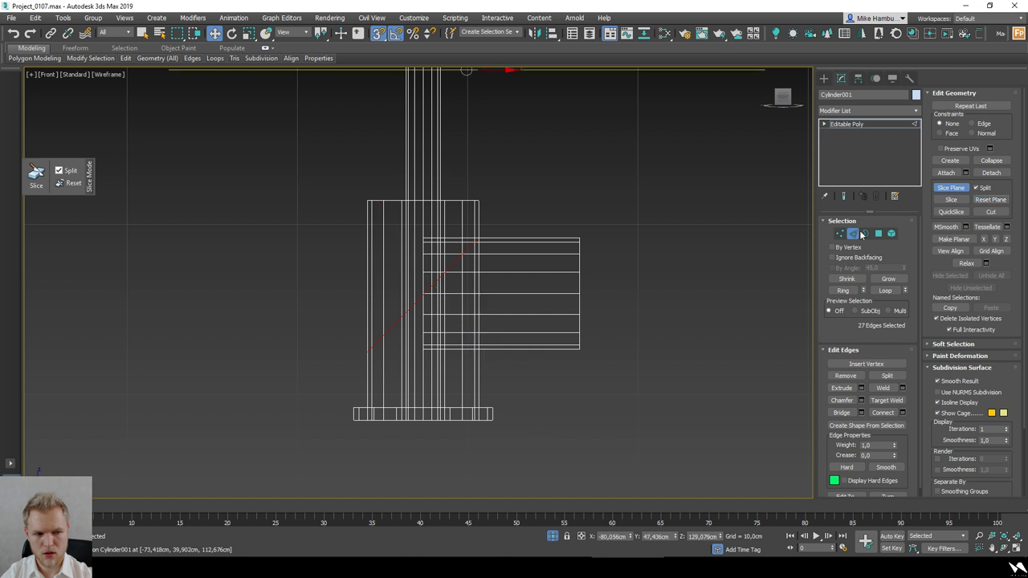
scroll(570, 185, "down", 3)
left_click_drag(519, 91, 569, 268)
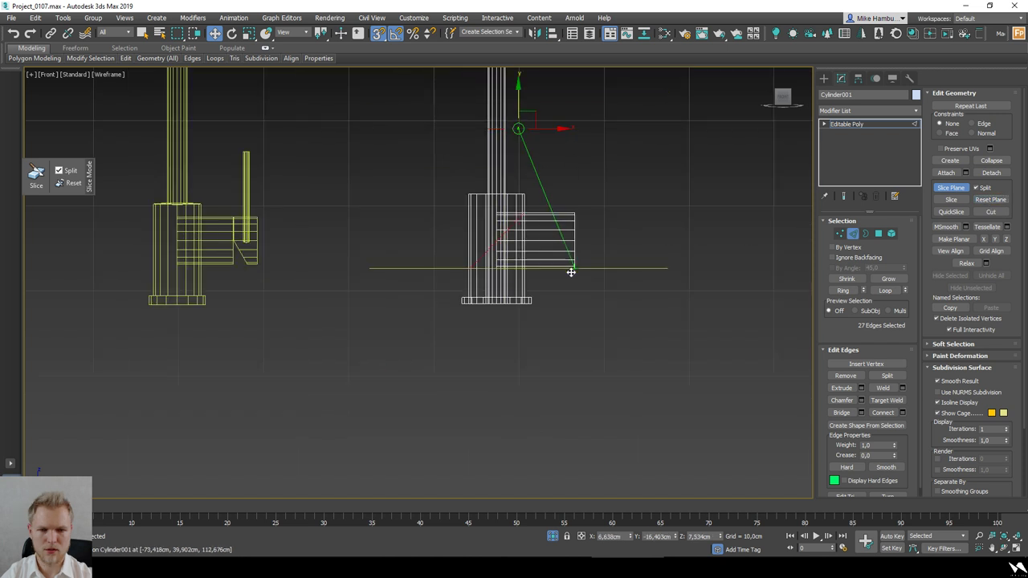
scroll(562, 265, "up", 2)
key("e")
left_click_drag(528, 233, 542, 235)
scroll(535, 280, "up", 3)
key("w")
key("s")
left_click_drag(499, 267, 498, 85)
scroll(510, 231, "down", 2)
middle_click_drag(511, 232, 509, 318)
key("F3")
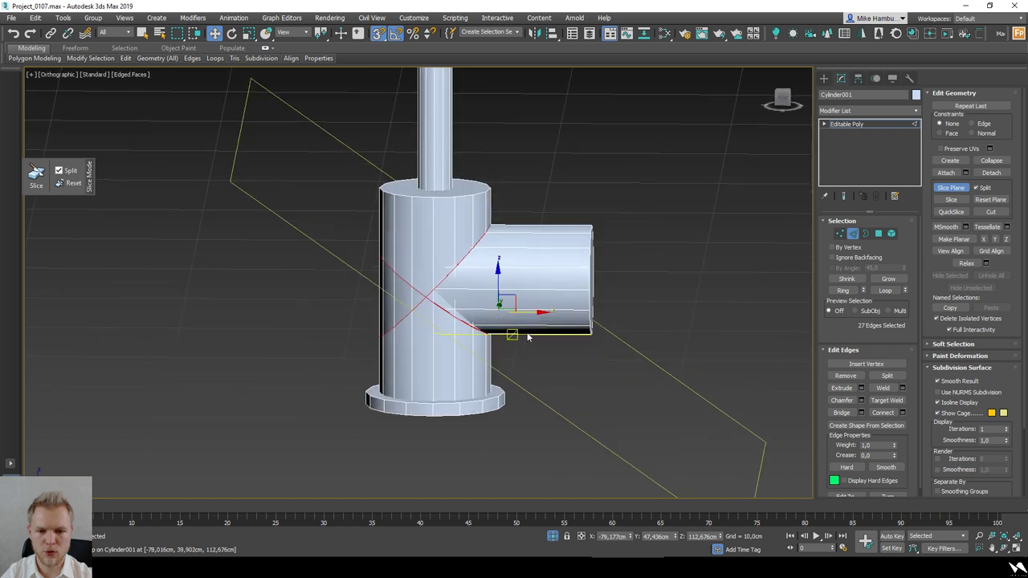
left_click(990, 199)
Step: Snap the Slice Plane to the lower corner where branch meets body, at the opposite 45-degree diagonal, and slice with Split enabled
scroll(657, 211, "down", 3)
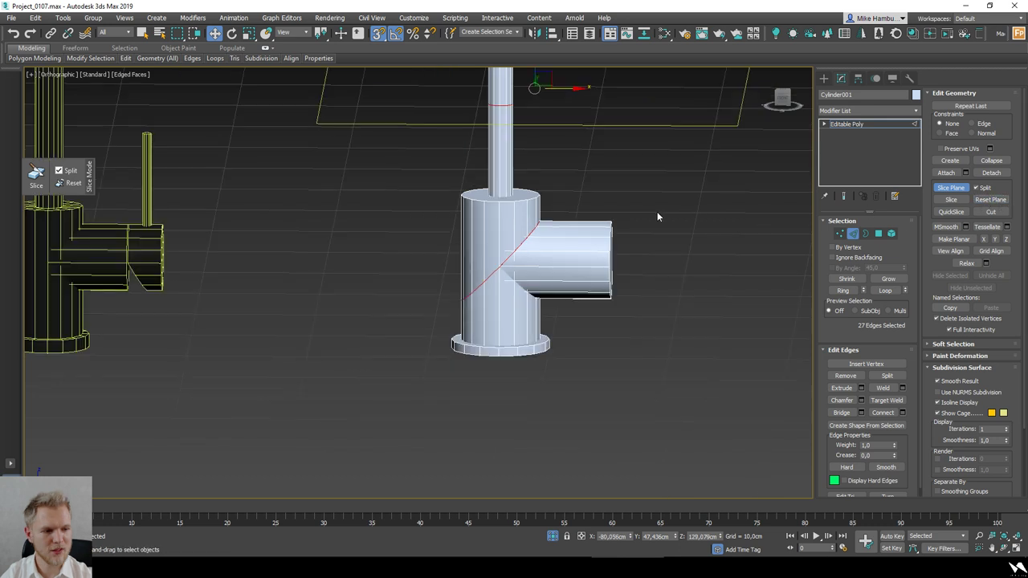
left_click(782, 98)
left_click_drag(544, 157, 572, 293)
scroll(604, 322, "up", 2)
key("e")
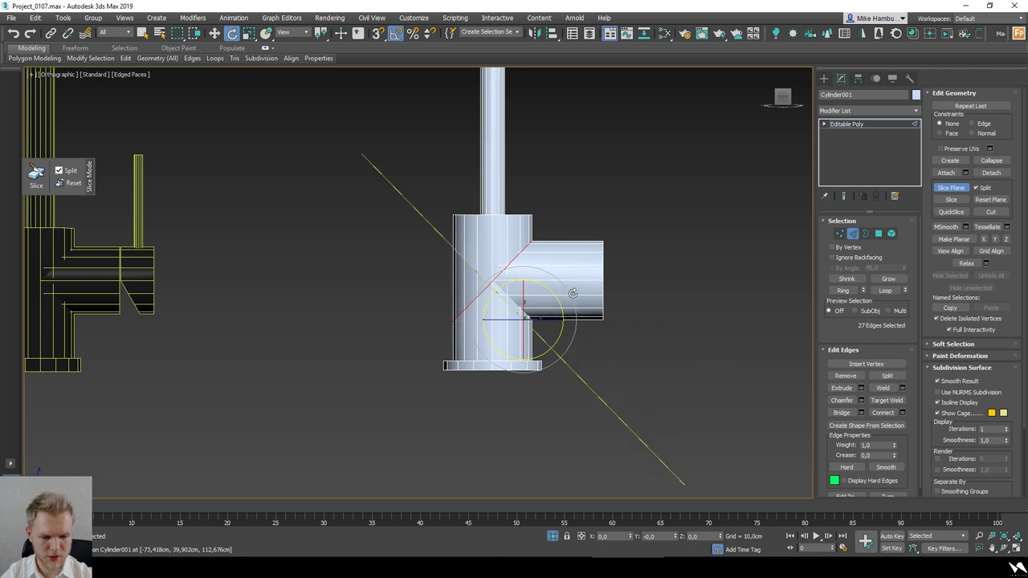
key("w")
scroll(540, 297, "up", 3)
left_click_drag(534, 335, 527, 367)
key("s")
scroll(532, 368, "down", 2)
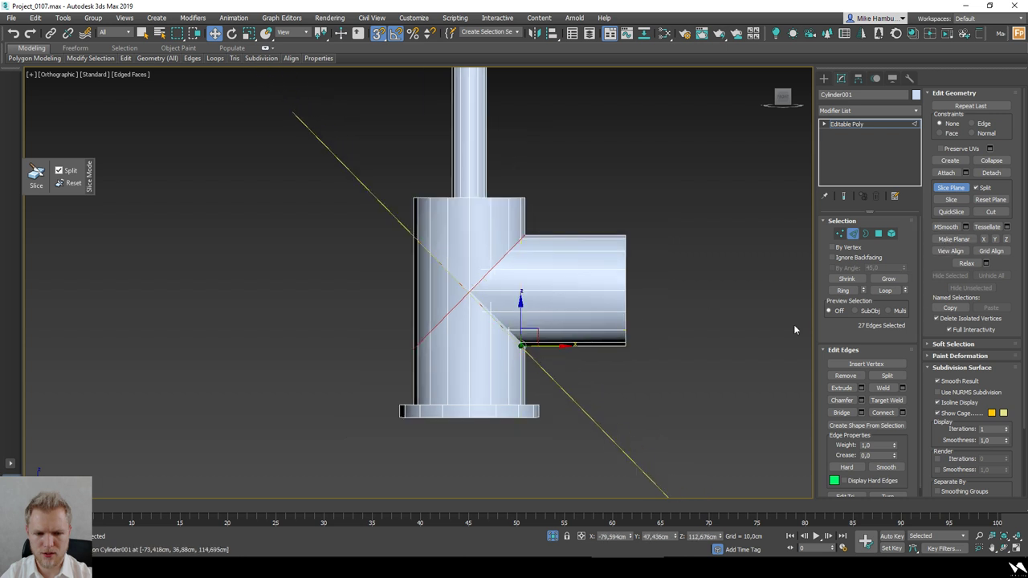
left_click(952, 200)
right_click(684, 282)
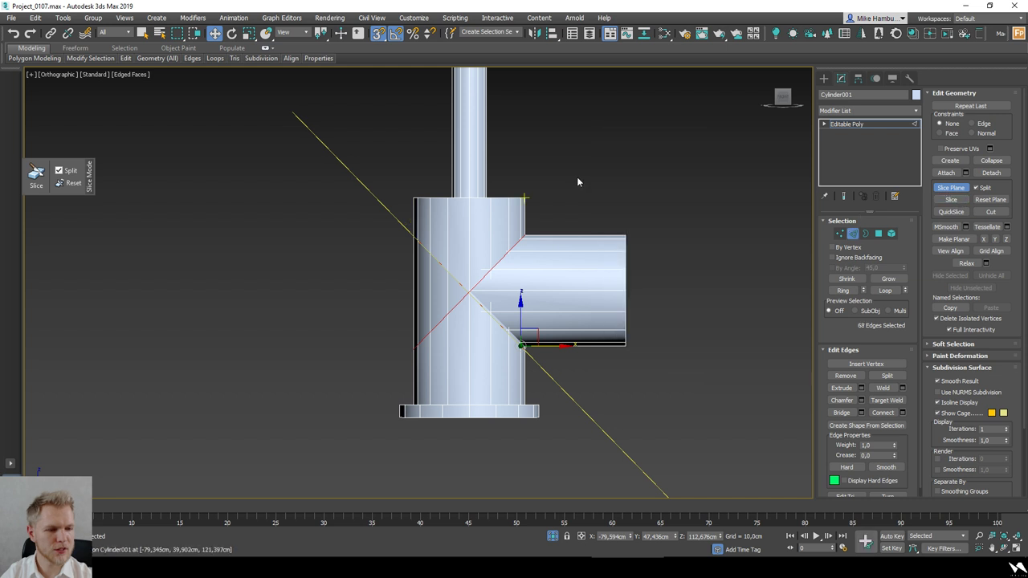
Step: Delete the wedge-shaped body element between the two diagonal cuts, on the side opposite the branch
scroll(679, 273, "down", 3)
left_click(889, 234)
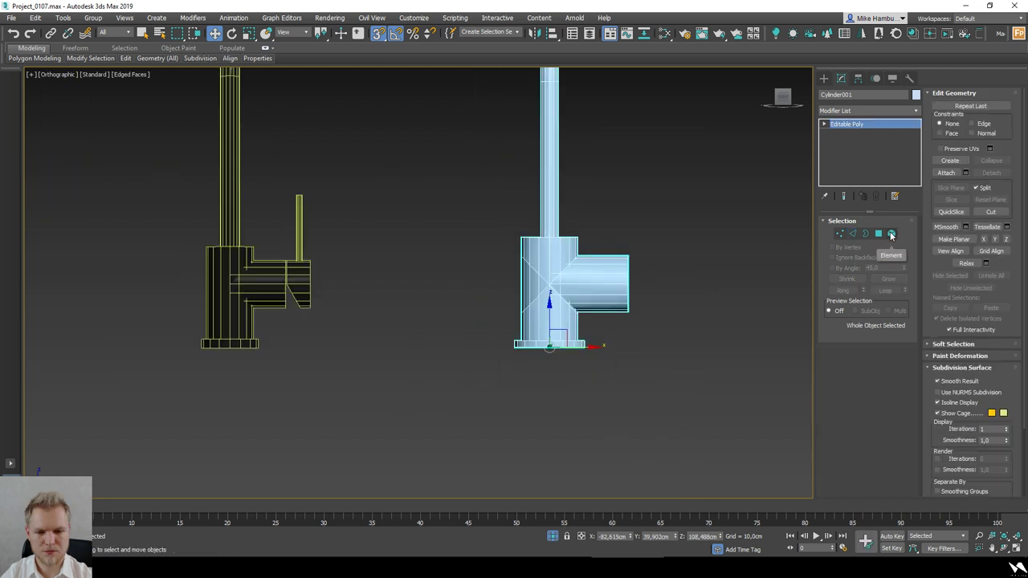
scroll(632, 322, "up", 4)
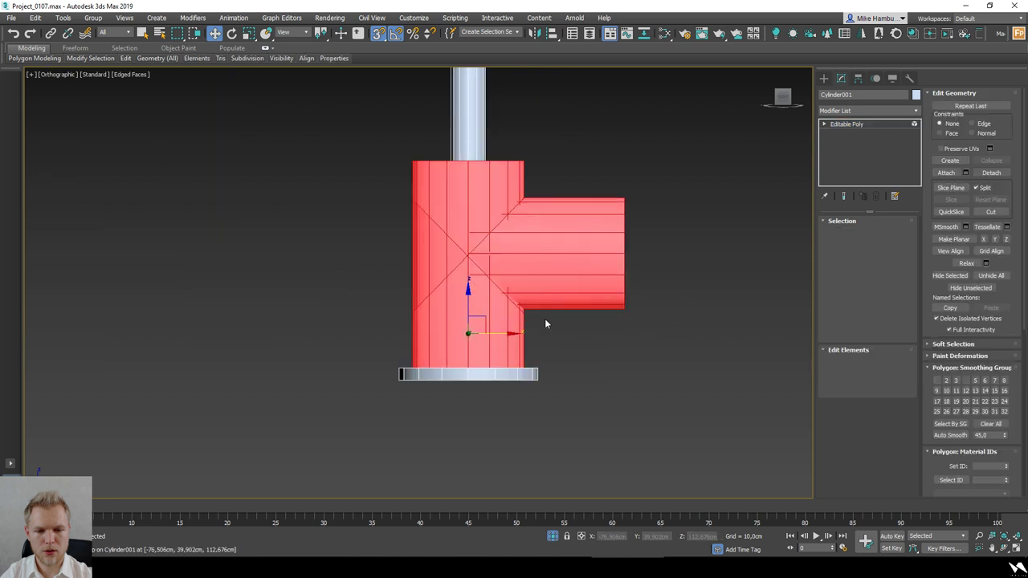
left_click(427, 249)
key("Delete")
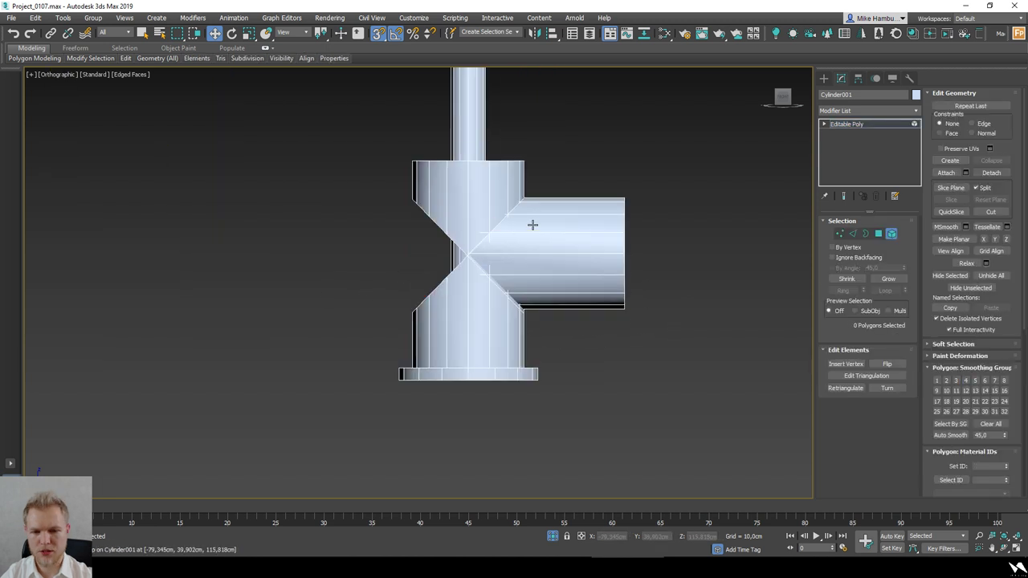
Step: Check the separation of the sliced branch and lower body by selecting their elements individually
left_click(566, 236)
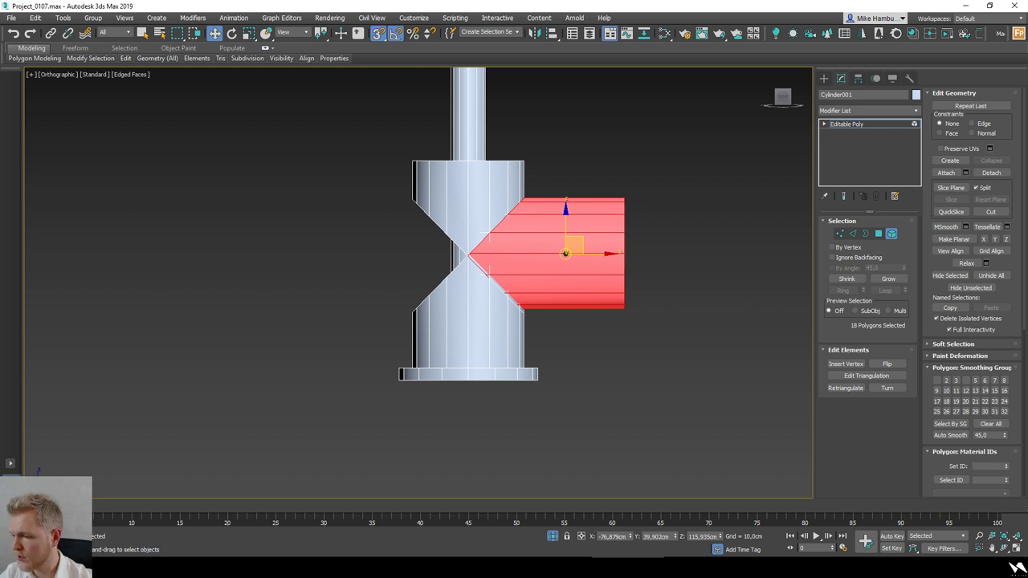
scroll(403, 271, "down", 2)
left_click(564, 342)
key("F3")
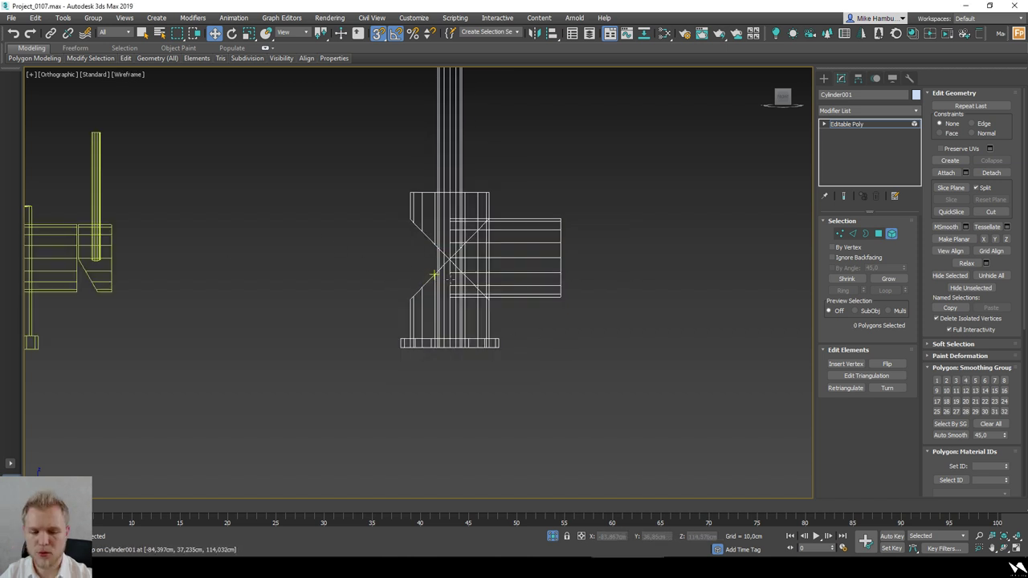
key("F3")
scroll(452, 286, "up", 2)
left_click(433, 257)
left_click(451, 318)
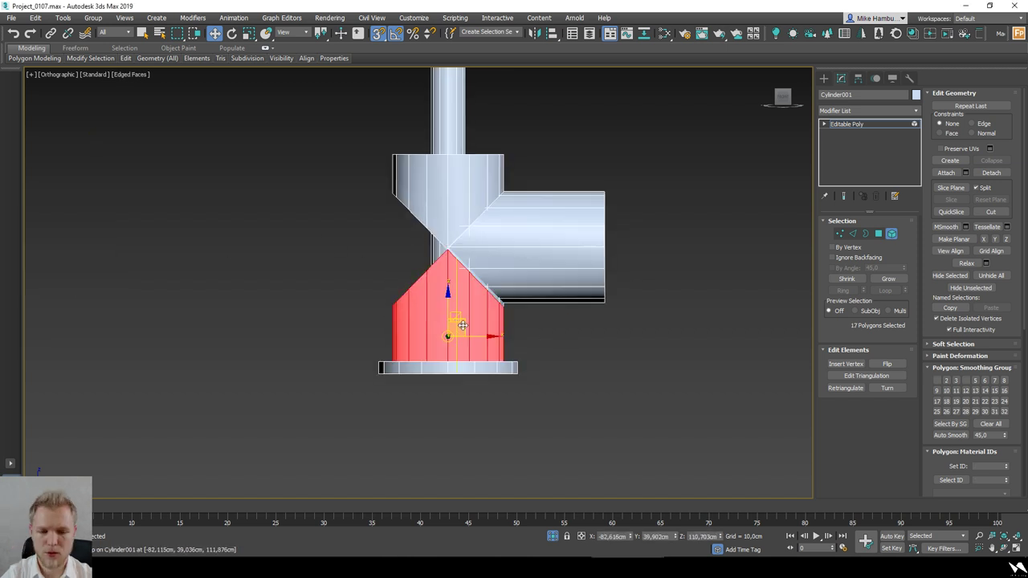
middle_click_drag(427, 263, 423, 312)
left_click(523, 278)
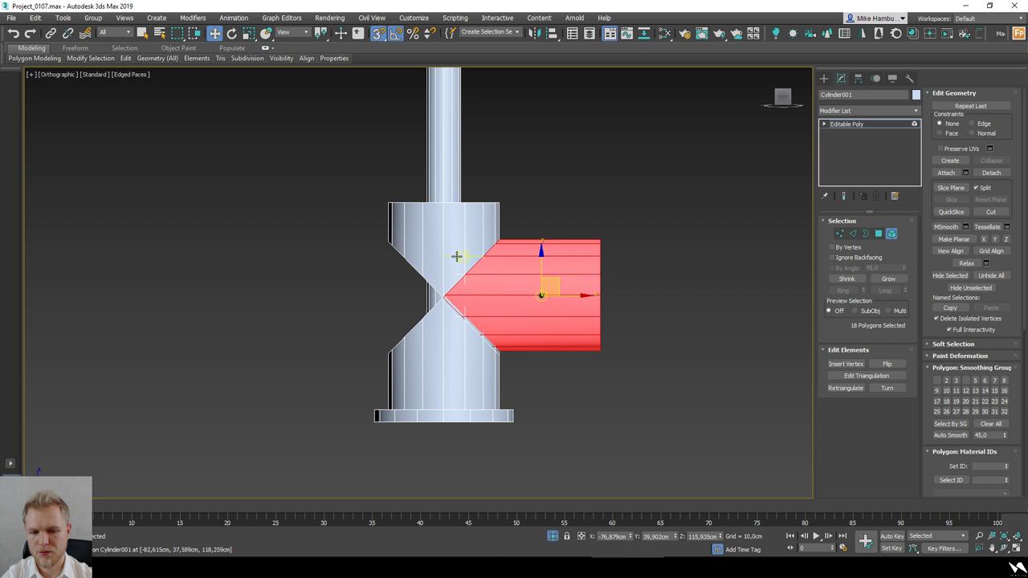
Step: Select only the leftover interior elements where the branch overlaps the body and delete them
key("F3")
left_click_drag(576, 381, 303, 275)
left_click_drag(304, 229, 303, 229)
left_click_drag(329, 151, 615, 216, "alt")
left_click(574, 318, "alt")
left_click_drag(535, 453, 291, 412, "alt")
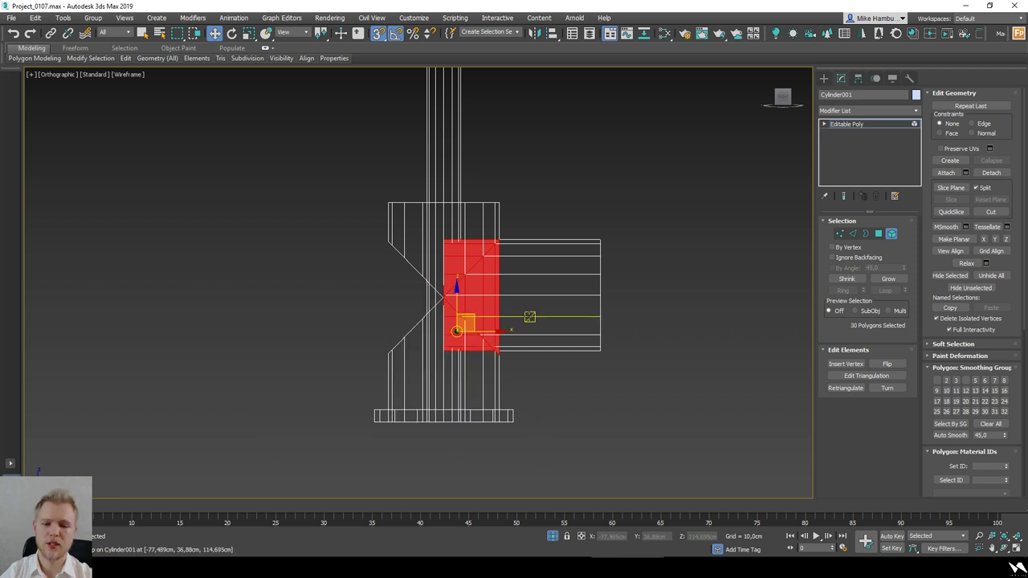
scroll(508, 326, "up", 2)
key("Delete")
key("ctrl+z")
Step: Align the diagonal vertices around the body's open wedge to one Z height and weld them into a closed horizontal seam
key("1")
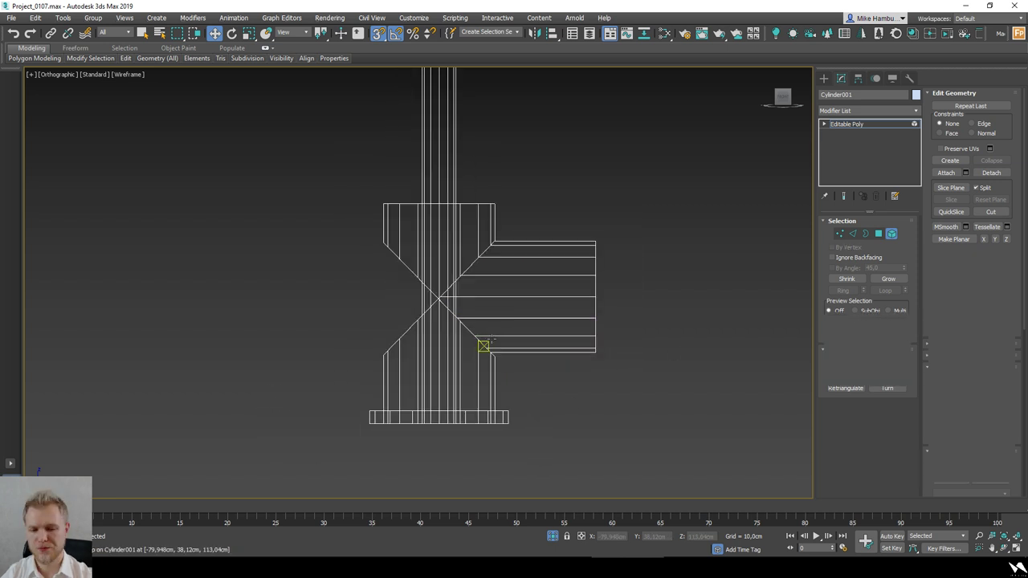
key("F3")
left_click_drag(360, 362, 443, 232)
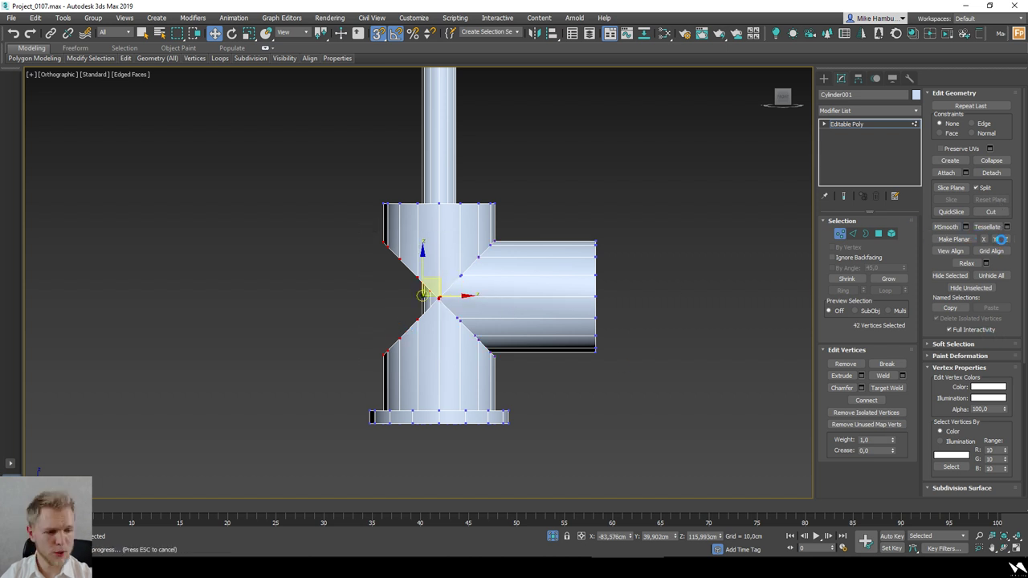
left_click(1007, 241)
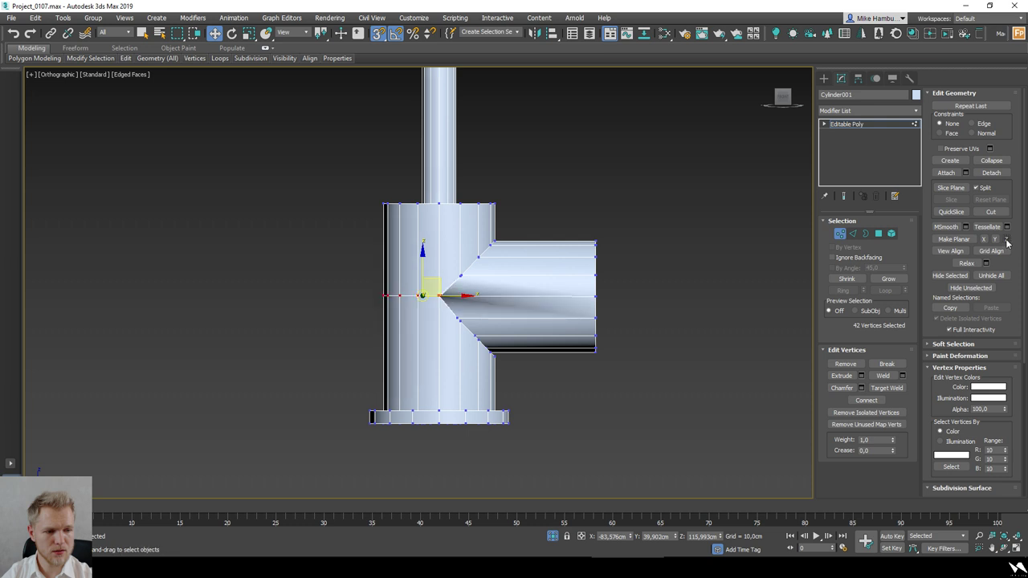
middle_click_drag(676, 317, 434, 353, "alt")
scroll(434, 354, "down", 3)
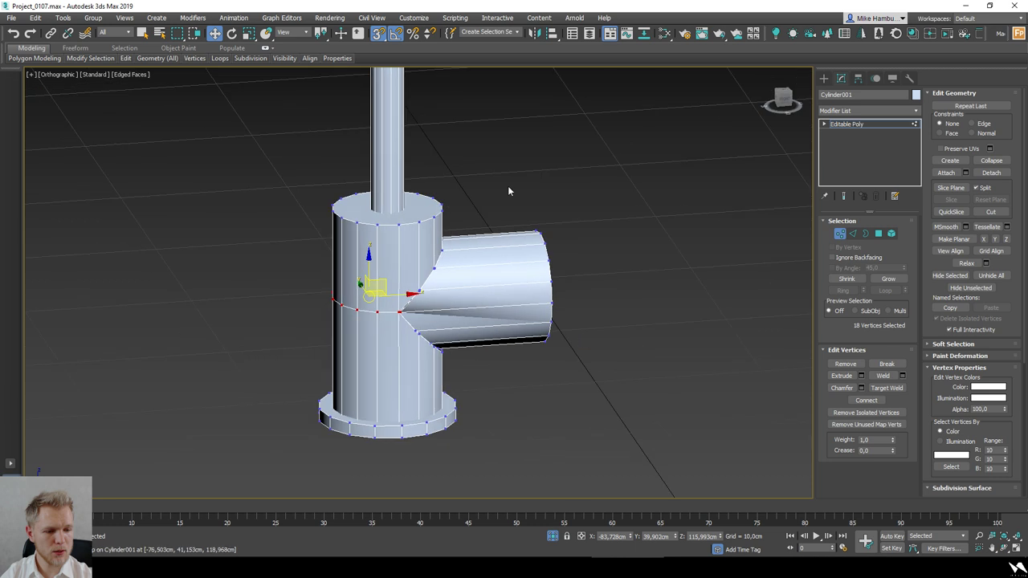
Step: Weld the vertices along the diagonal seams joining the side branch to the body
left_click(783, 102)
scroll(327, 337, "down", 2)
mouse_move(328, 336)
middle_mouse_down()
mouse_move(393, 426)
mouse_move(337, 313)
middle_mouse_up()
key("F3")
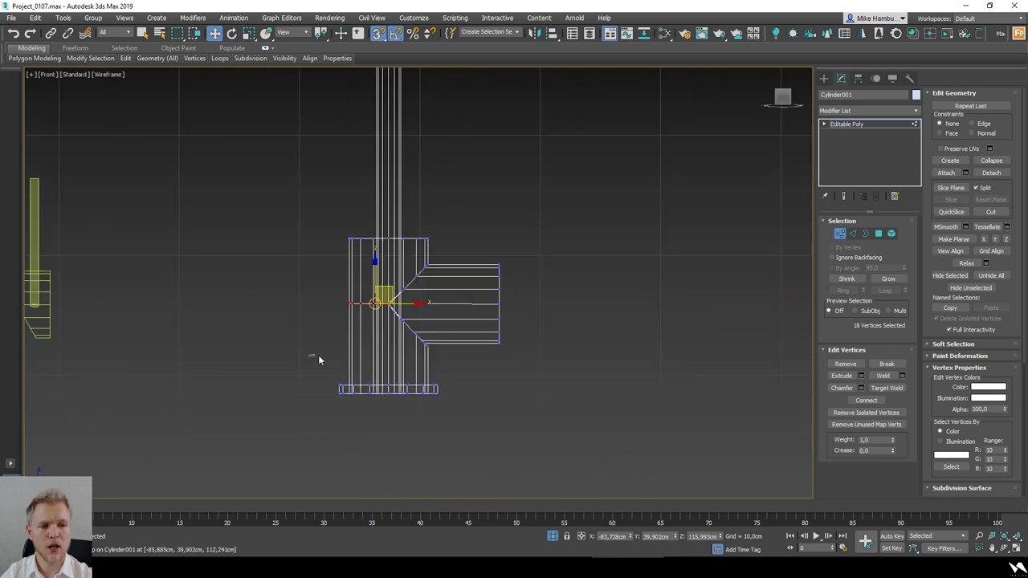
left_click_drag(467, 266, 425, 289)
left_click(902, 375)
left_click(424, 326)
left_click(492, 379)
key("F3")
middle_click_drag(493, 378, 521, 362, "alt")
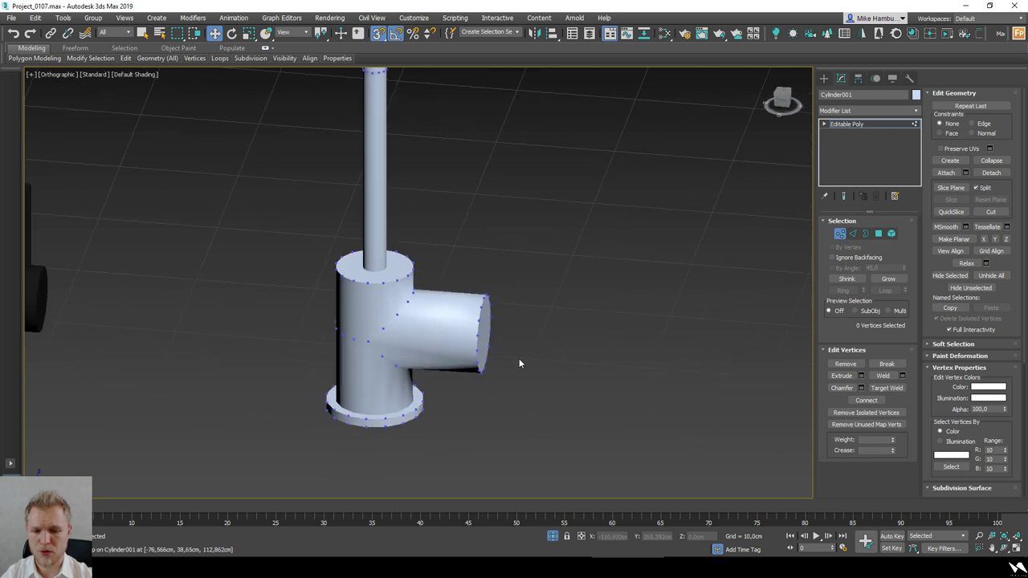
Step: Select the side branch's polygons and apply Auto Smooth with a 45 threshold
key("F3")
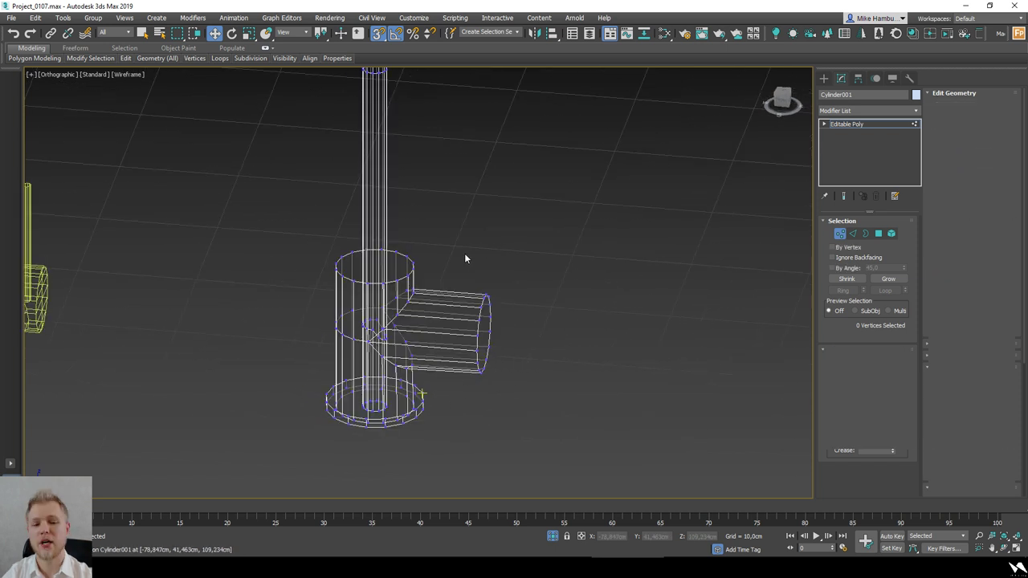
key("4")
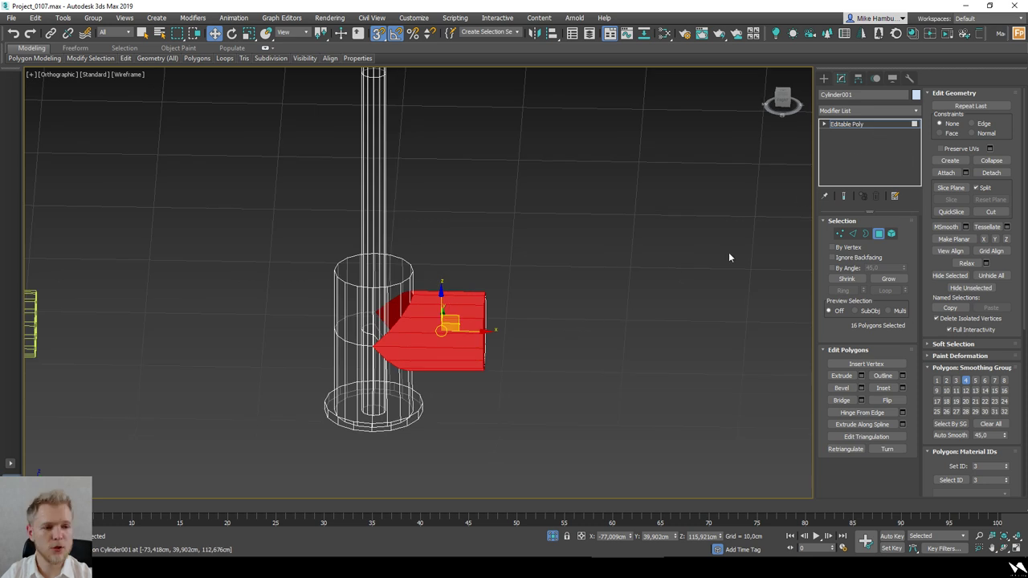
left_click(783, 102)
middle_click_drag(478, 391, 479, 298)
scroll(479, 298, "down", 2)
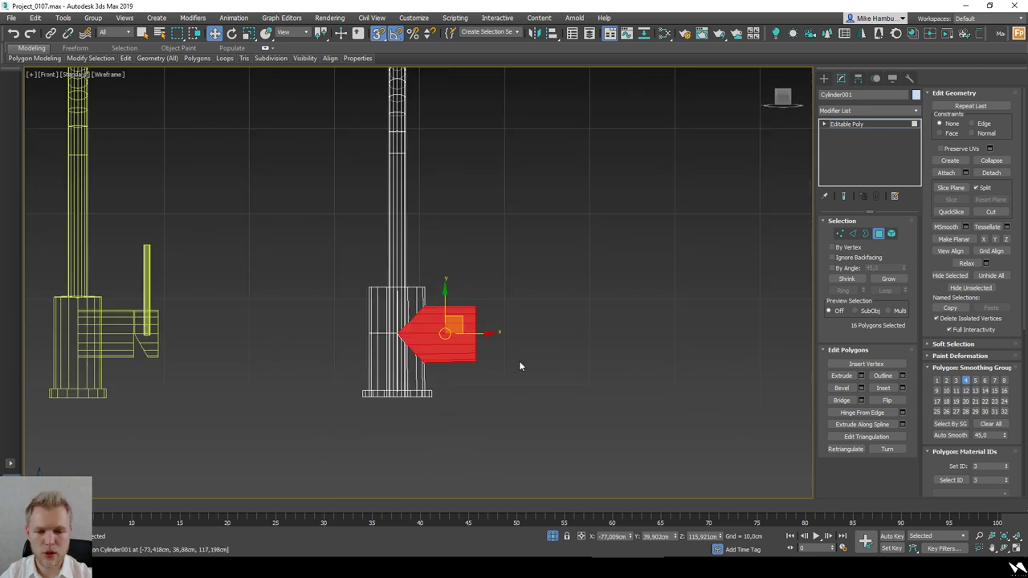
left_click(960, 435)
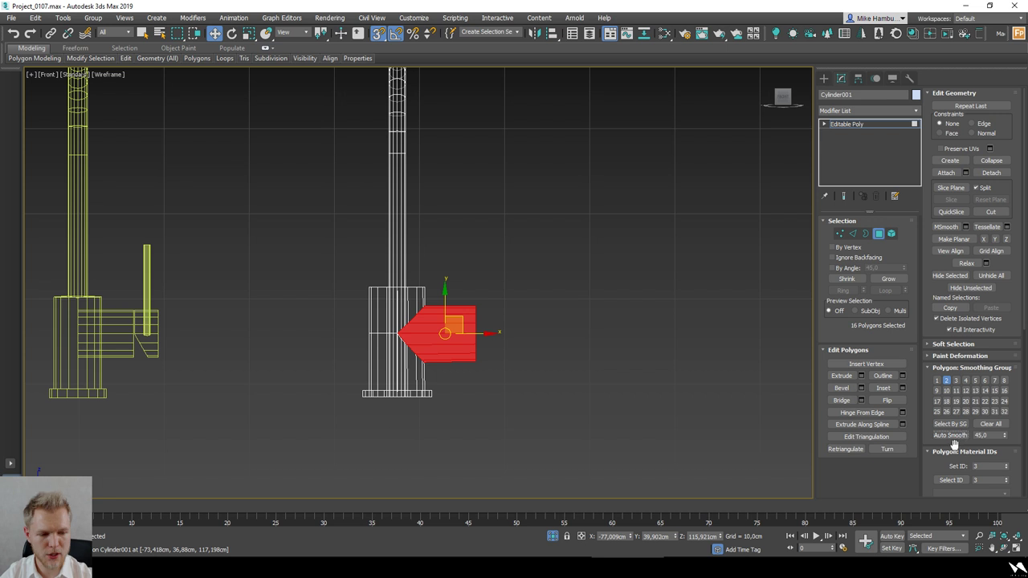
Step: Select the upper body section's polygons without the spout pipe and apply Auto Smooth with a 45 threshold
left_click(451, 303)
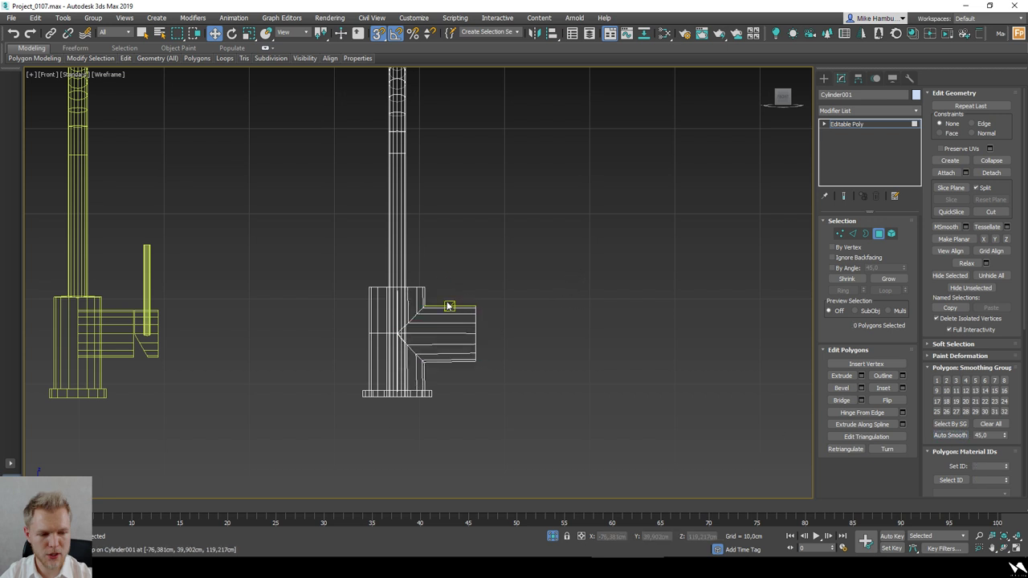
scroll(439, 305, "up", 5)
left_click_drag(124, 311, 124, 312)
scroll(147, 277, "down", 4)
left_click_drag(163, 230, 332, 224, "alt")
middle_click_drag(294, 313, 438, 293)
scroll(444, 294, "up", 2)
left_click(953, 436)
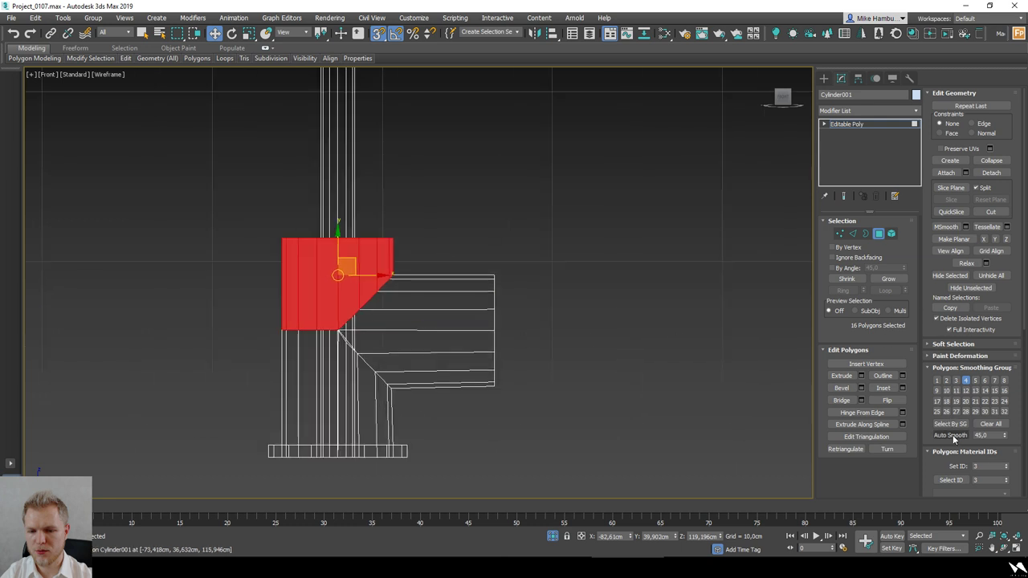
Step: Select the lower body polygons between the joint and the flange for smoothing, and check the shaded joint
left_click(391, 433)
left_click_drag(450, 420, 151, 390)
scroll(365, 362, "down", 2)
middle_click_drag(366, 361, 362, 394, "alt")
scroll(390, 393, "up", 2)
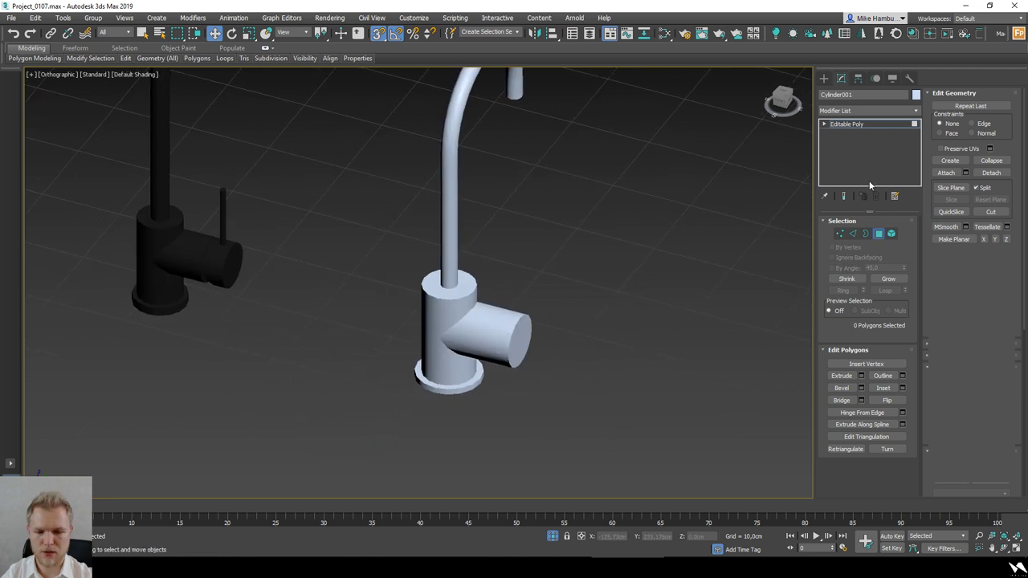
Step: Add a Chamfer modifier to the whole faucet object and display its edged faces around the base
right_click(876, 161)
left_click(824, 152)
left_click(850, 110)
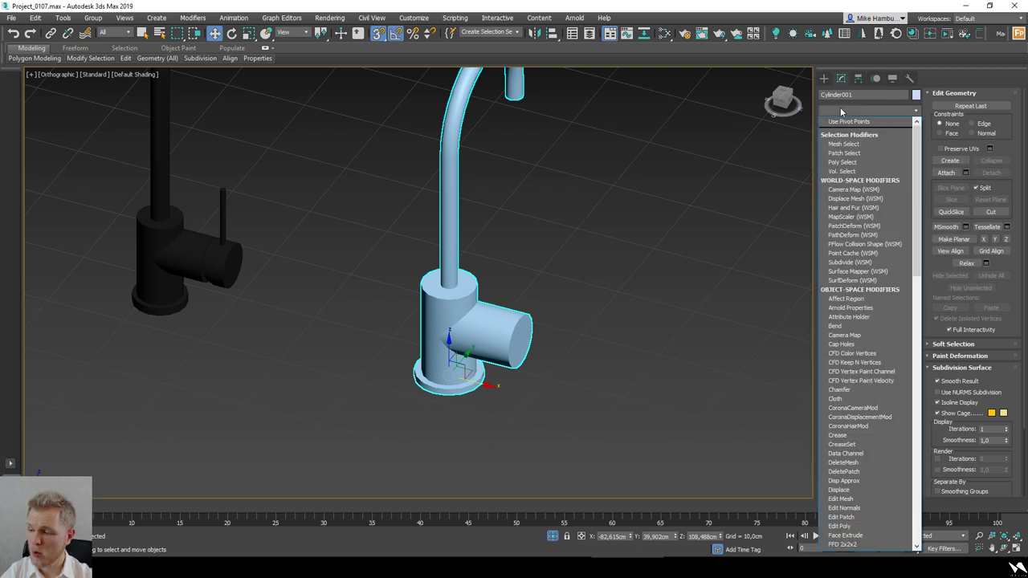
type("chch")
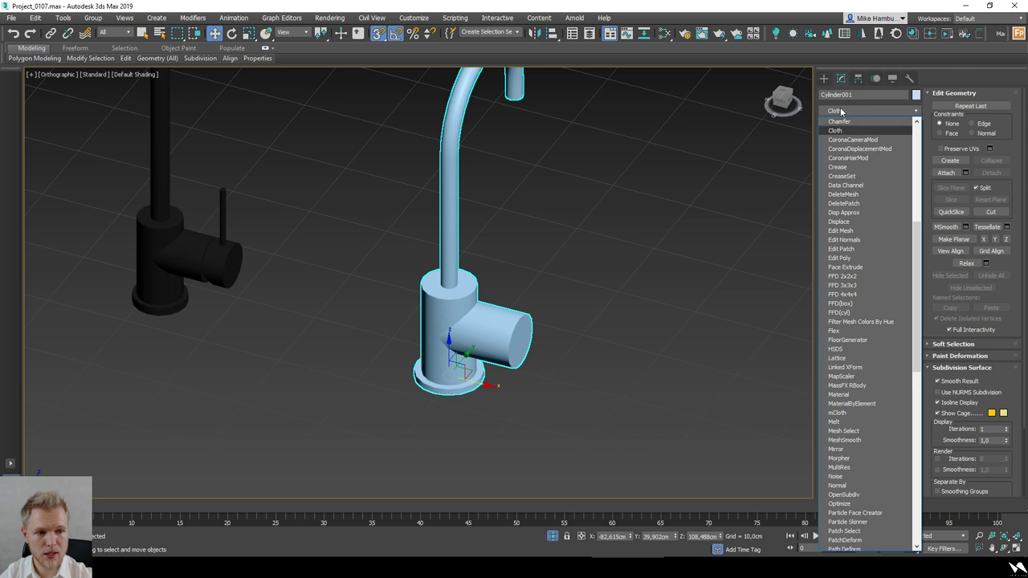
key("Return")
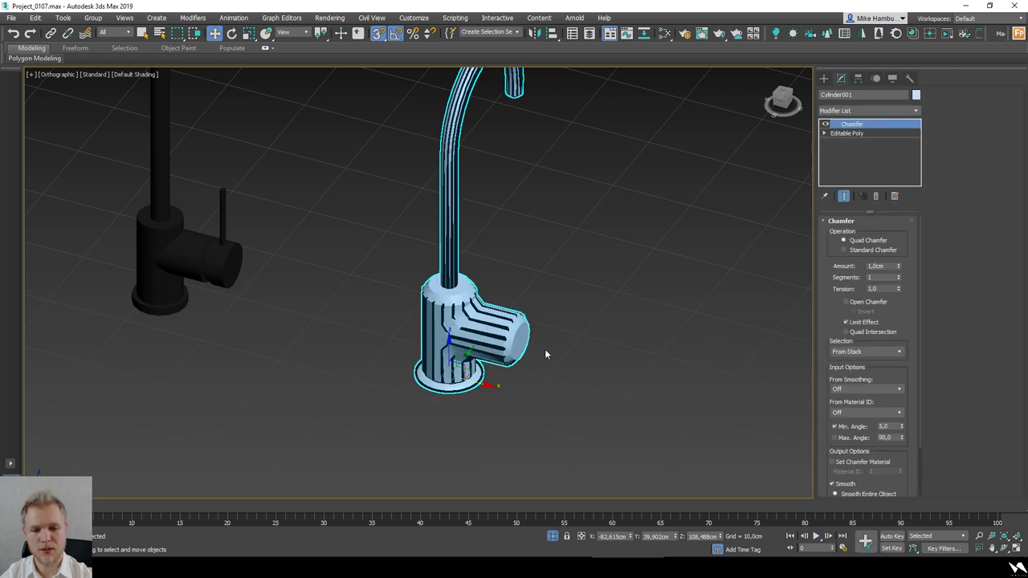
key("F4")
key("F3")
right_click(516, 336)
scroll(484, 326, "up", 4)
key("F3")
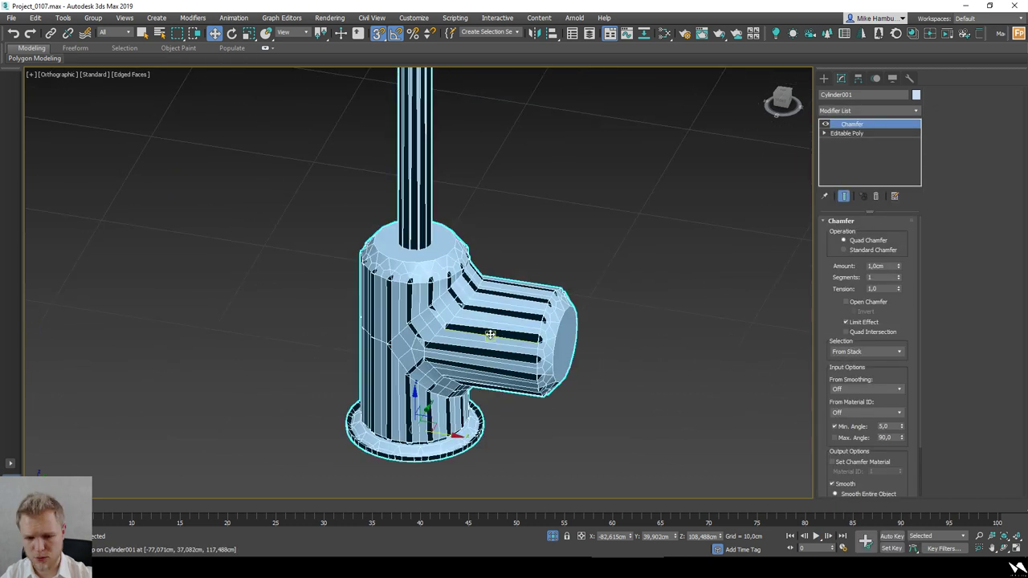
Step: Set the faucet's Chamfer amount to 0.16 cm and limit the chamfer to unsmoothed edges
scroll(490, 334, "up", 3)
left_click_drag(897, 267, 908, 308)
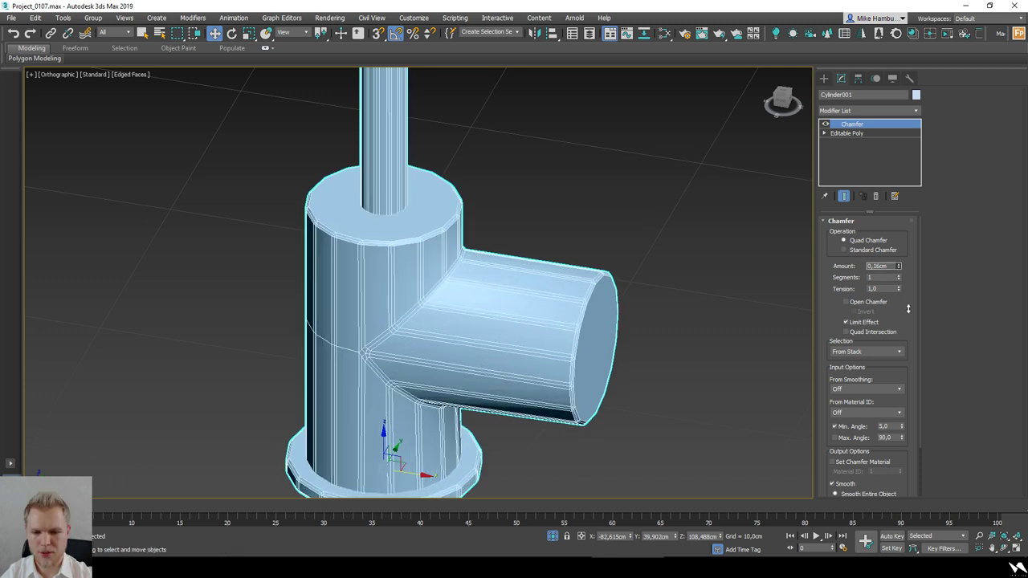
left_click(865, 388)
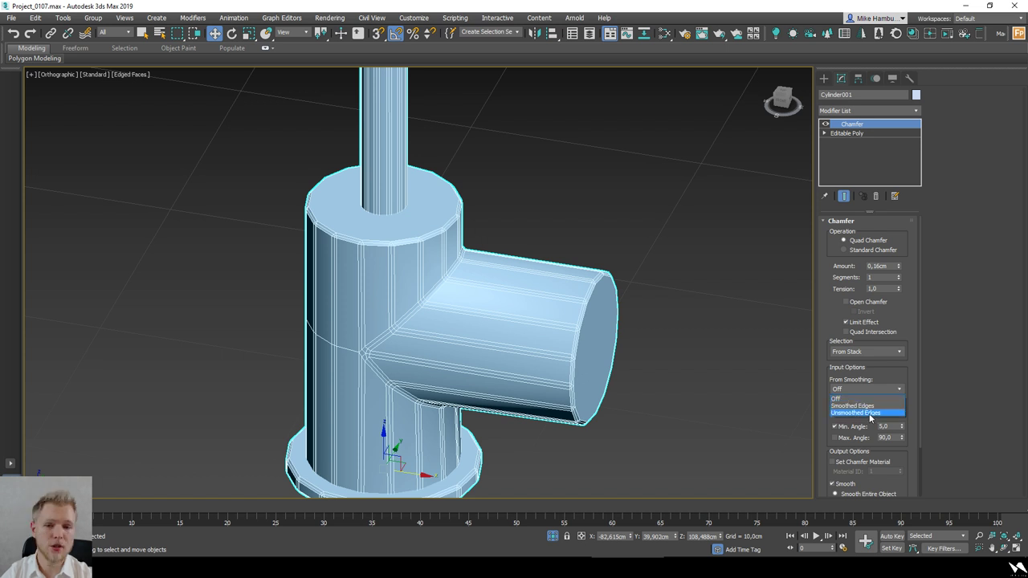
left_click(869, 412)
scroll(365, 267, "up", 3)
scroll(283, 199, "down", 3)
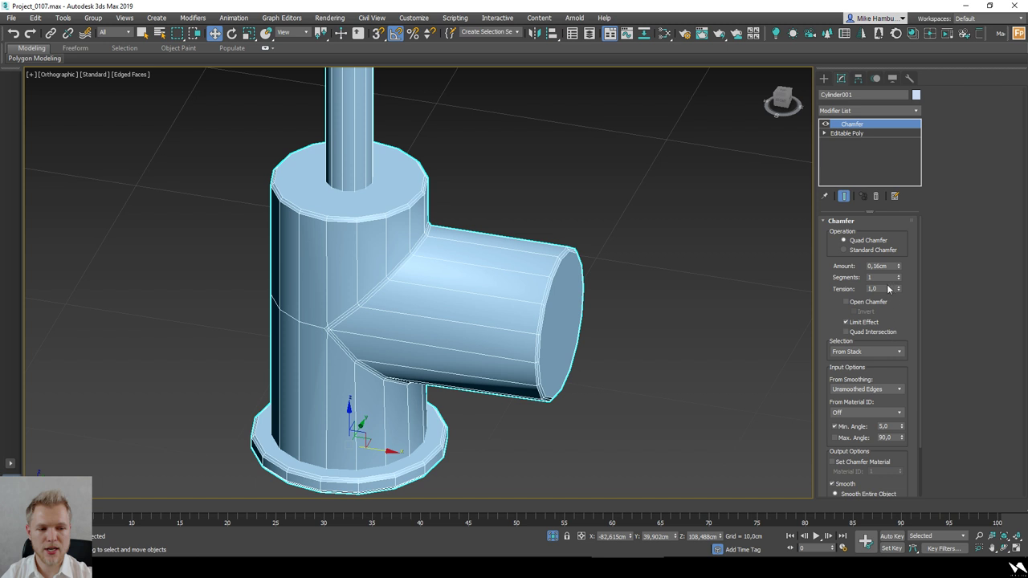
middle_click_drag(631, 284, 667, 289, "alt")
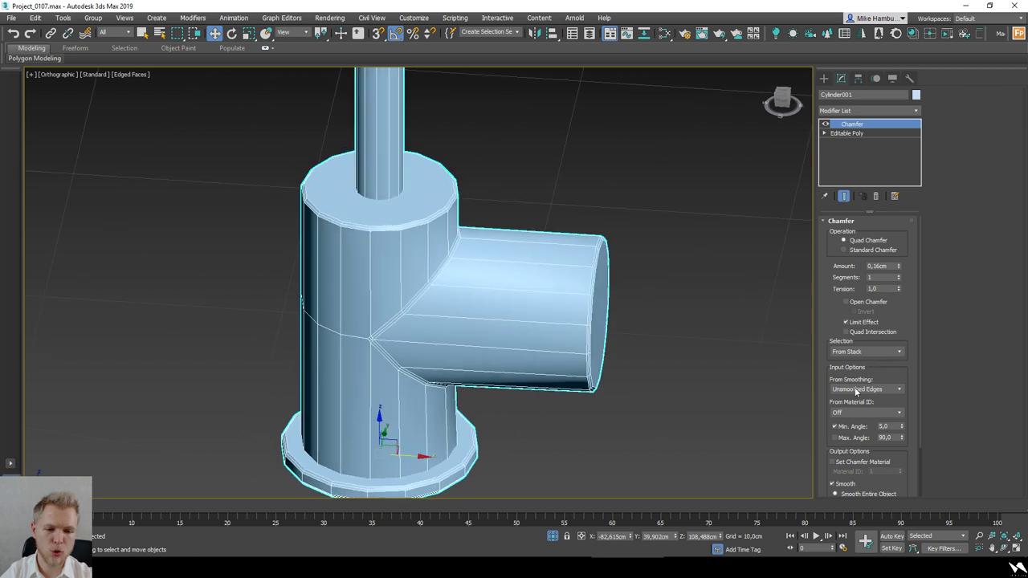
Step: Set the Chamfer modifier's tension to 0
scroll(682, 261, "down", 5)
scroll(634, 301, "up", 4)
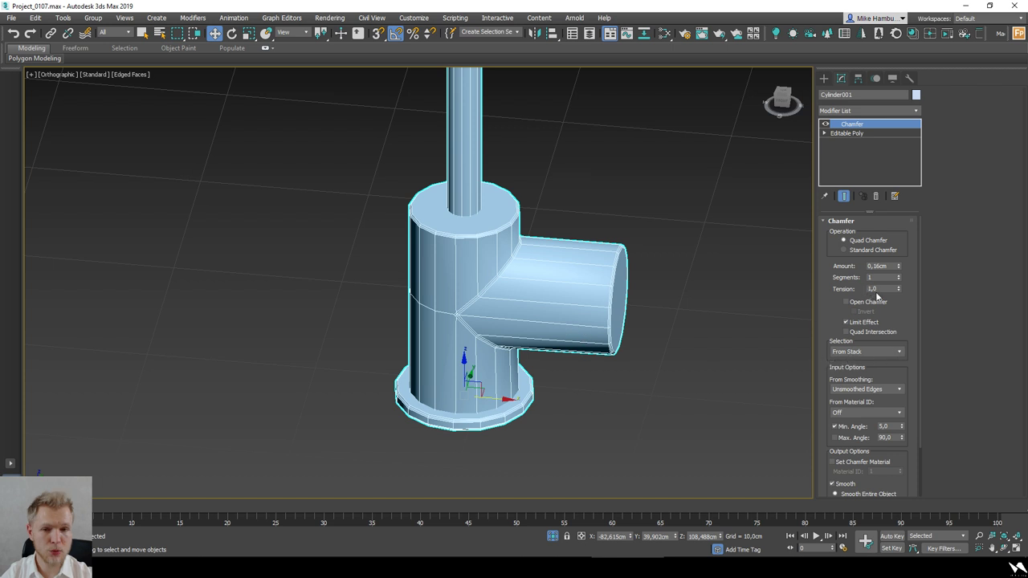
type("0")
key("Return")
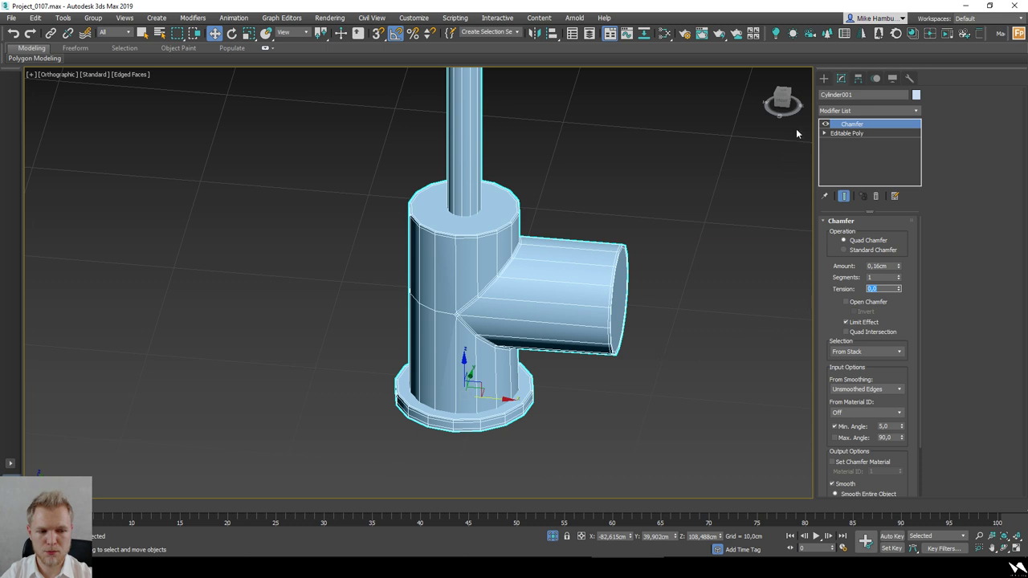
Step: Return to the Editable Poly level and select the body polygons above the joint to check their smoothing group
left_click(783, 103)
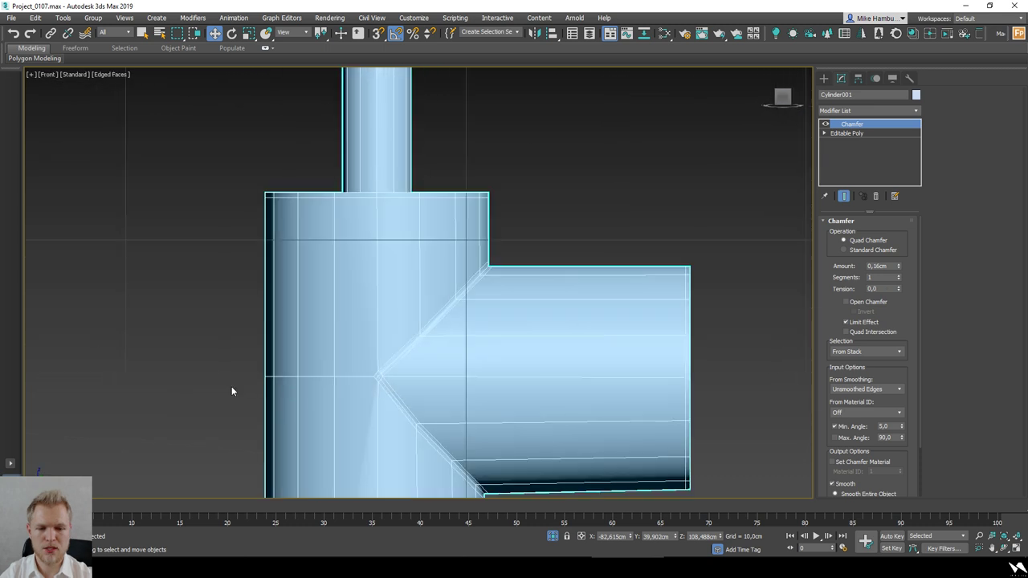
scroll(288, 376, "down", 1)
middle_click_drag(288, 377, 386, 411)
scroll(375, 356, "down", 2)
scroll(393, 384, "up", 2)
scroll(382, 405, "down", 3)
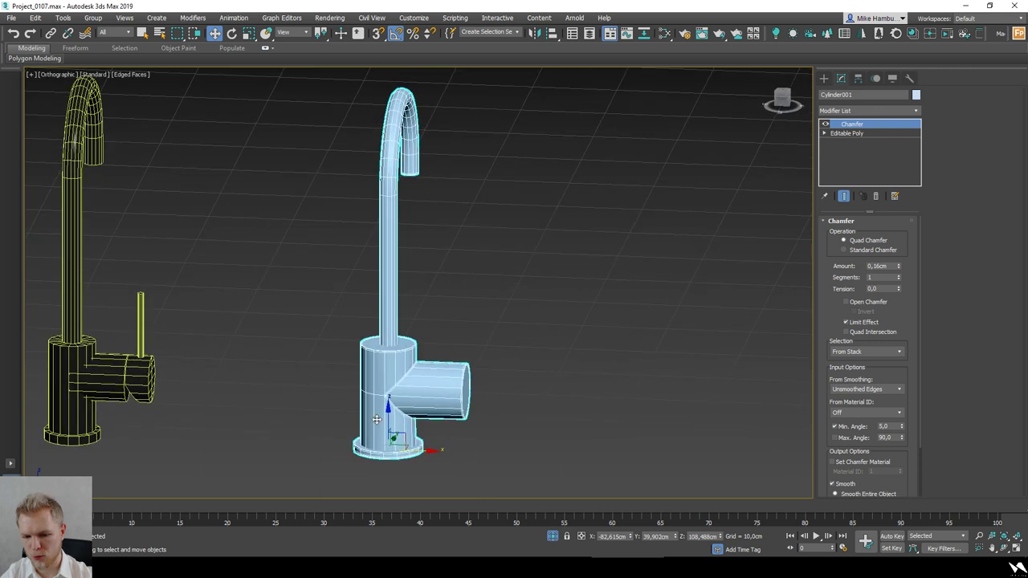
scroll(386, 410, "up", 1)
left_click(783, 100)
left_click(847, 133)
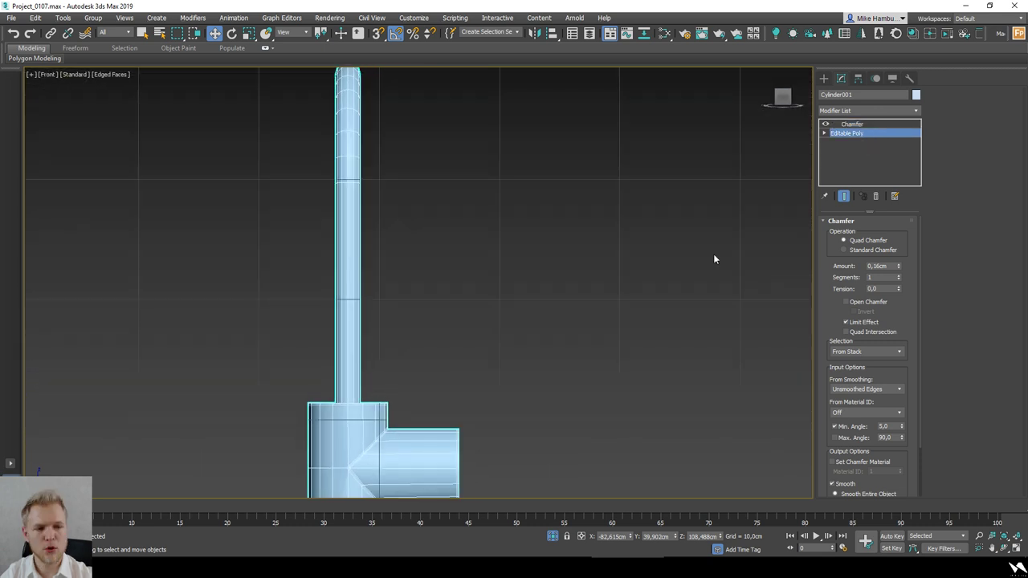
middle_click_drag(447, 398, 520, 312)
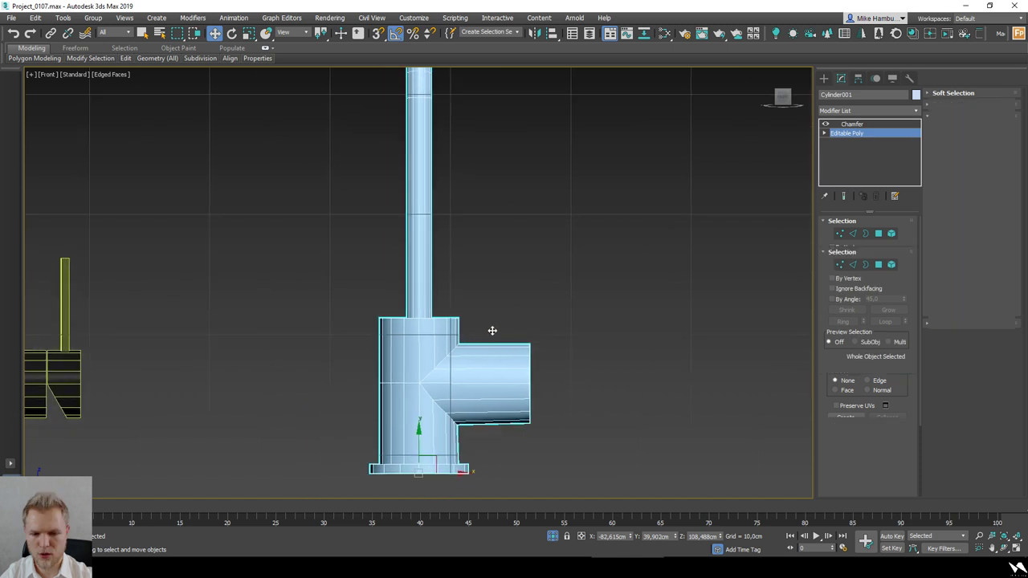
key("4")
left_click_drag(493, 331, 515, 290)
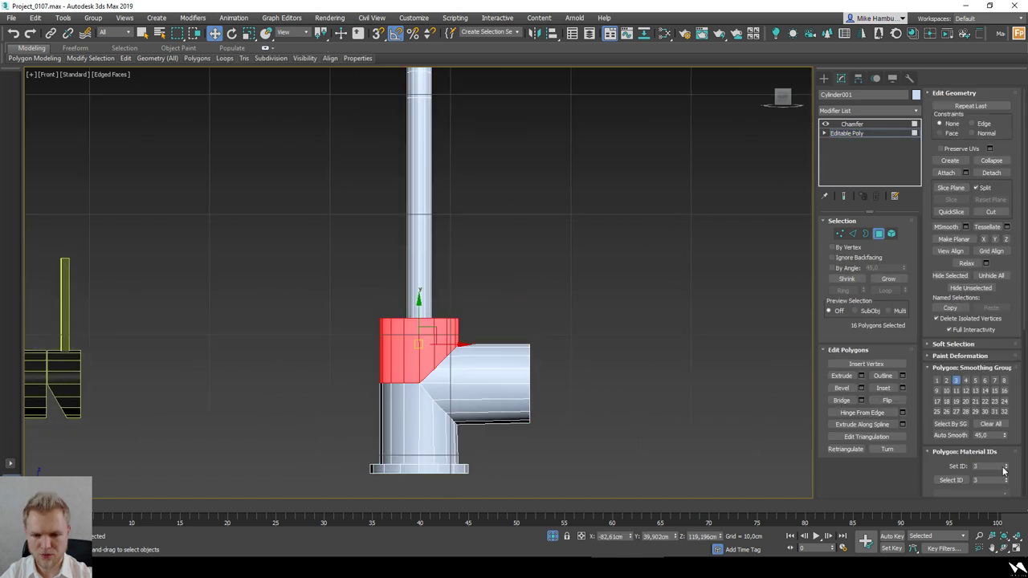
Step: Select the lower body polygons between joint and flange, clear their smoothing groups and assign smoothing group 5
scroll(530, 414, "up", 4)
middle_click_drag(492, 446, 562, 323)
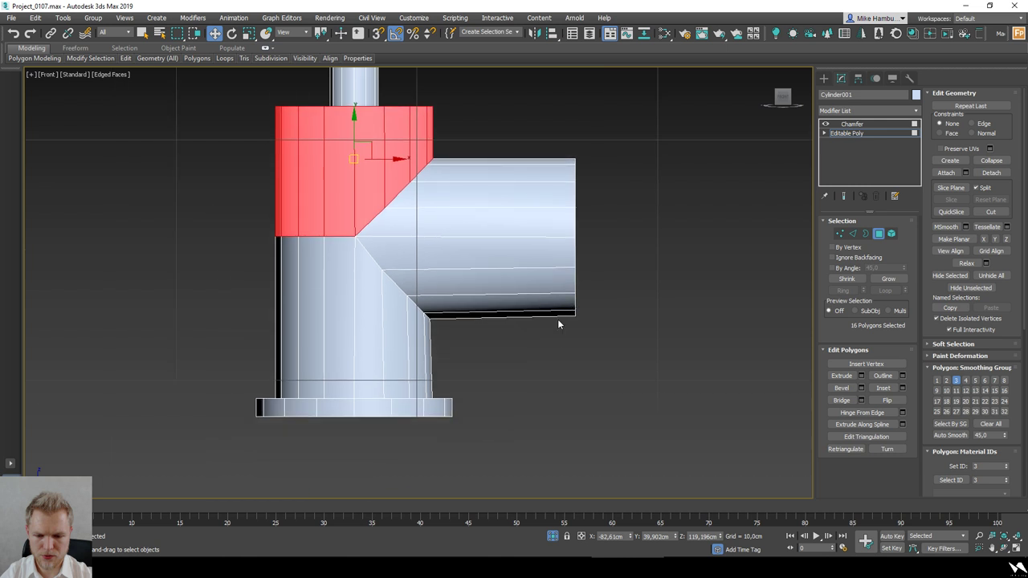
left_click_drag(562, 323, 286, 333)
left_click_drag(106, 368, 106, 368, "alt")
scroll(650, 371, "down", 2)
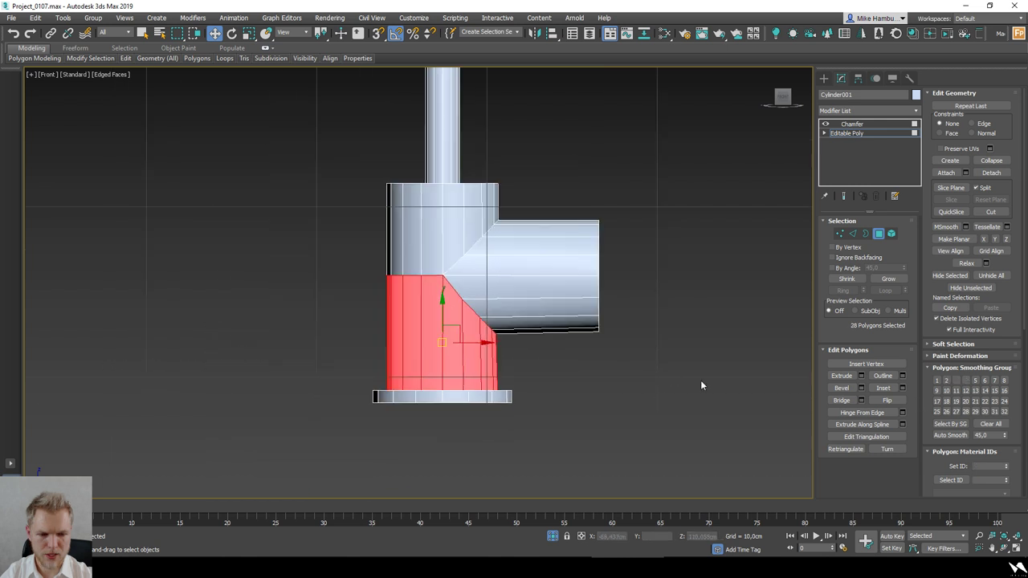
left_click(990, 425)
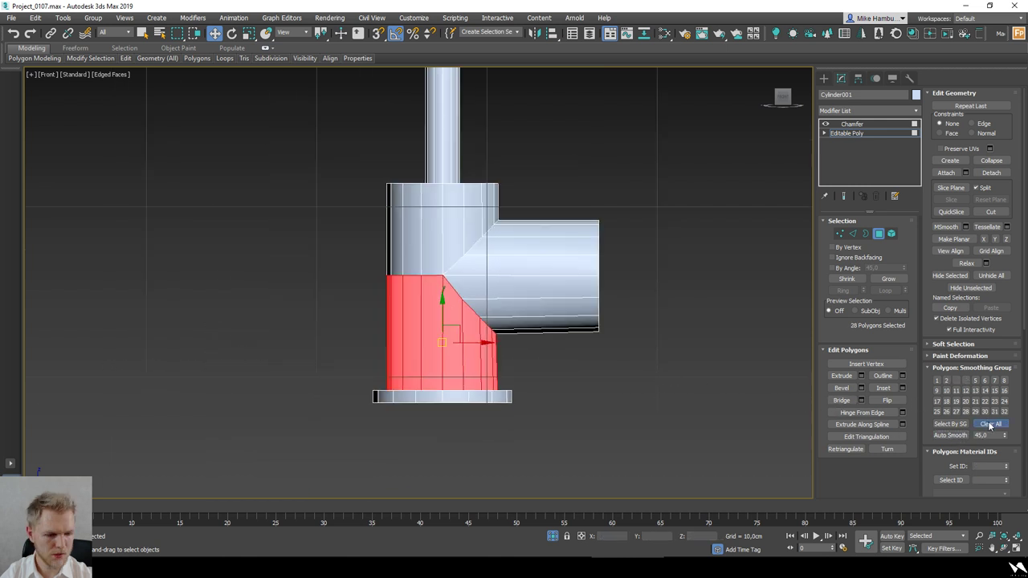
left_click(974, 383)
left_click(634, 313)
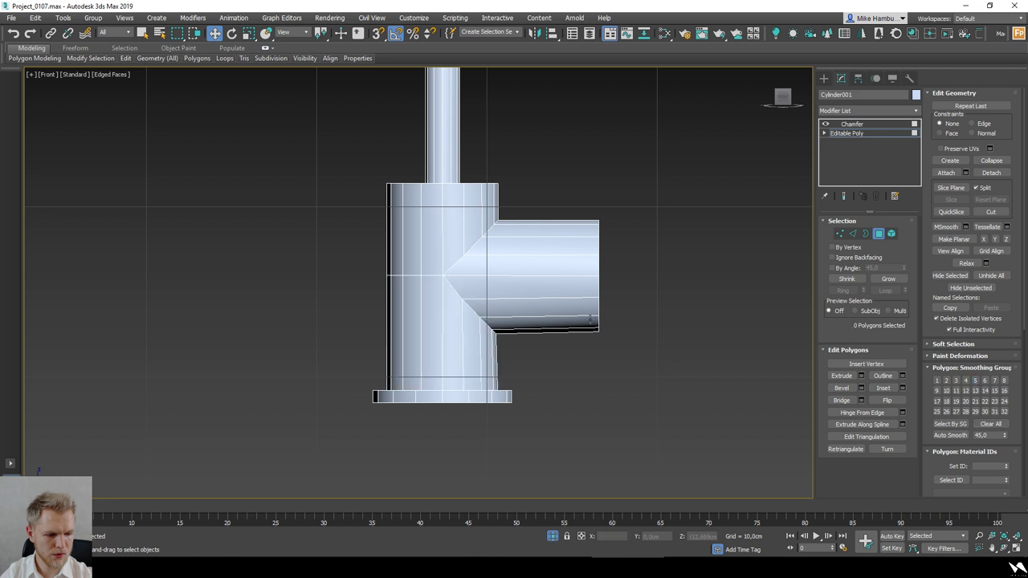
Step: Return to the Chamfer modifier and turn off its minimum angle limit
scroll(578, 283, "down", 3)
left_click(879, 125)
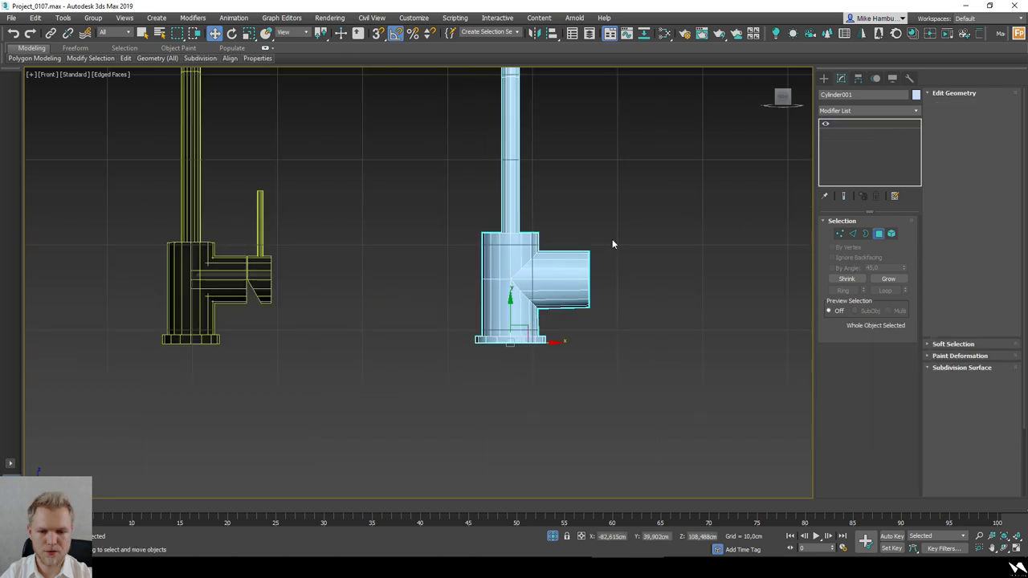
scroll(541, 286, "up", 4)
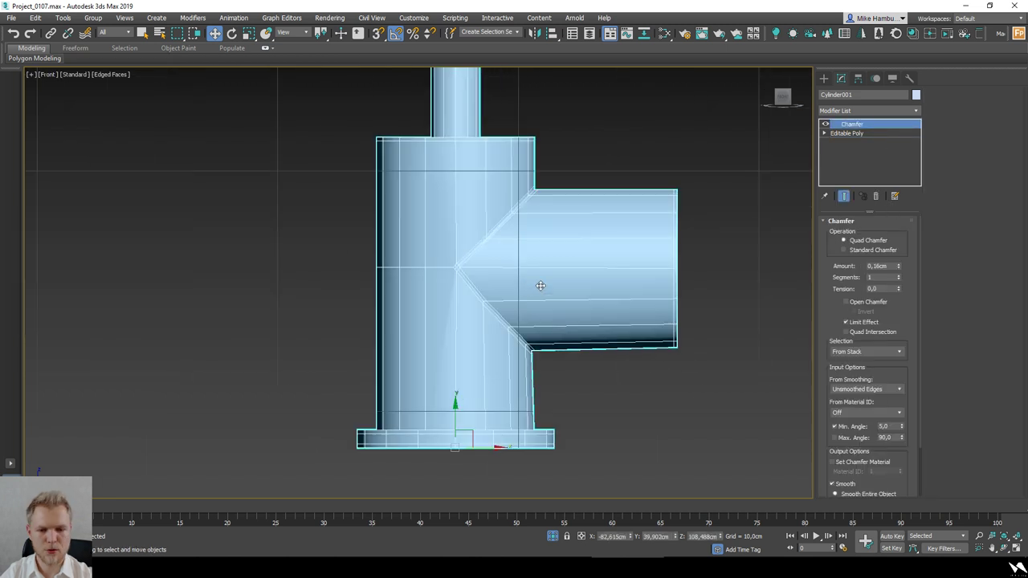
left_click(862, 426)
middle_click_drag(649, 359, 566, 364, "alt")
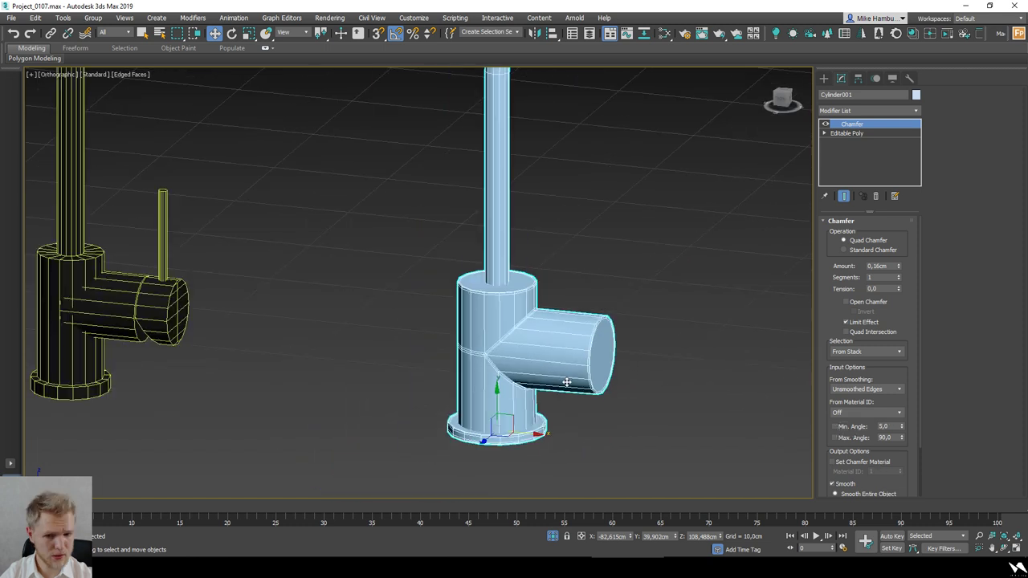
Step: Add a TurboSmooth modifier above the Chamfer on the whole faucet
scroll(566, 364, "up", 3)
scroll(554, 357, "down", 5)
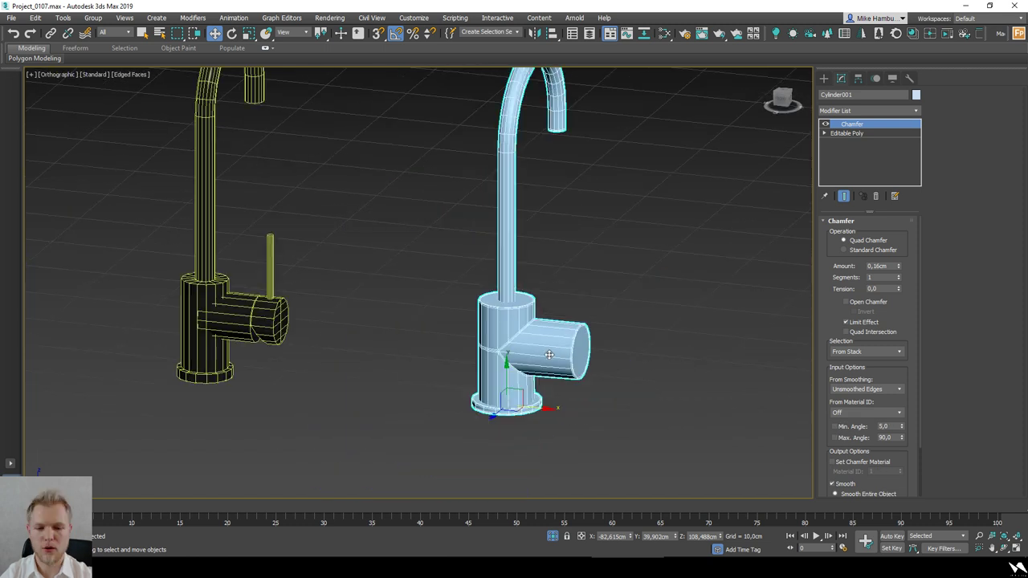
mouse_move(587, 324)
middle_mouse_down("alt")
mouse_move(498, 329)
mouse_move(602, 322)
middle_mouse_up("alt")
left_click(840, 112)
type("tu")
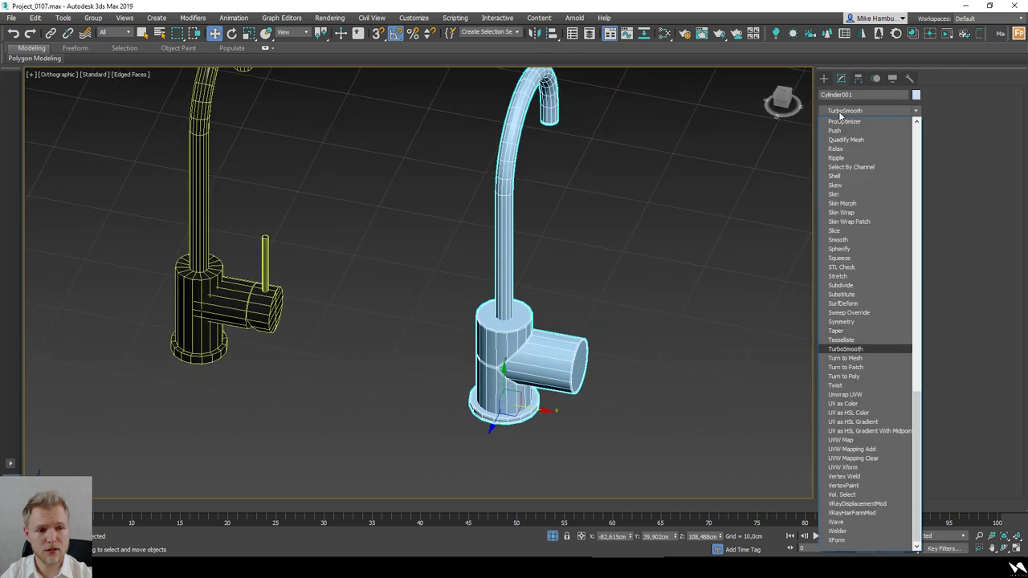
key("Return")
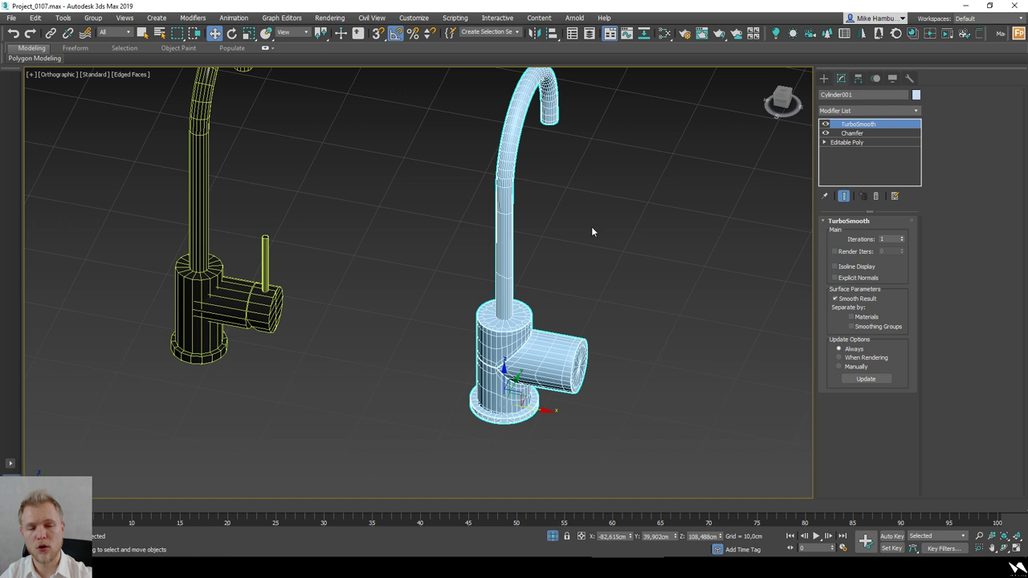
Step: Examine the smoothed faucet with and without edged faces and compare it with the reference faucet
left_click(704, 304)
key("F4")
scroll(679, 314, "down", 2)
left_click(604, 356)
middle_click_drag(604, 355, 481, 361, "alt")
key("F4")
middle_click_drag(672, 359, 553, 346, "alt")
key("F3")
key("F3")
scroll(552, 345, "down", 2)
left_click(625, 298)
middle_click_drag(672, 298, 647, 296, "alt")
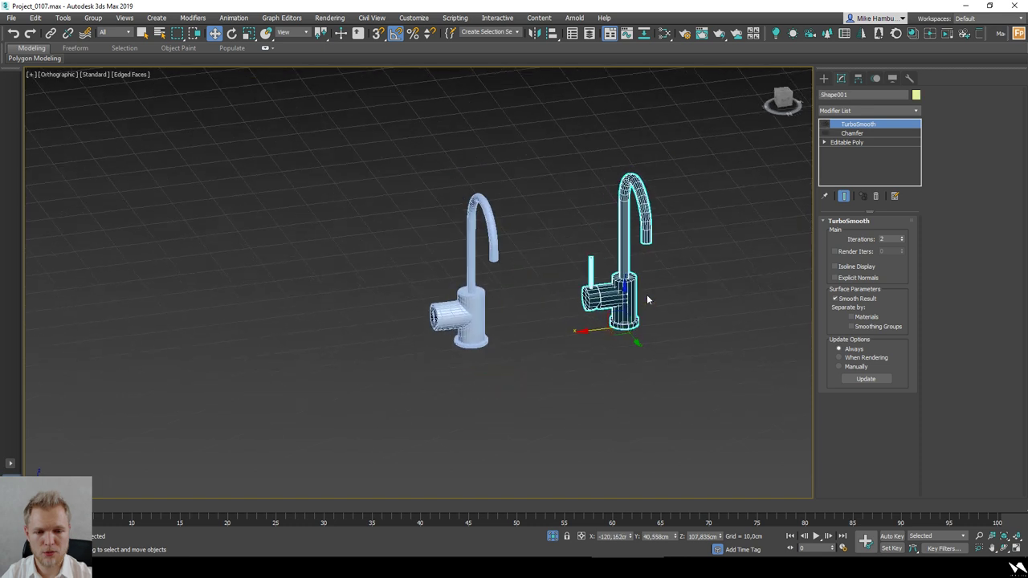
Step: Examine the reference faucet's handle, its angled cut and the lever in a wireframe back view
scroll(624, 300, "up", 5)
left_click(783, 98)
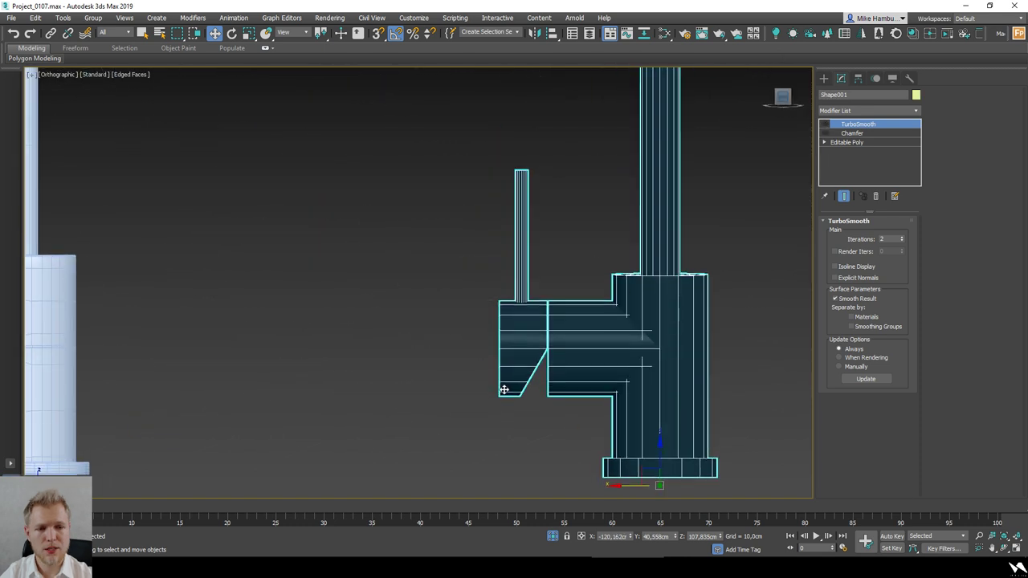
key("F3")
scroll(535, 378, "up", 6)
scroll(533, 300, "down", 9)
mouse_move(438, 302)
middle_mouse_down()
mouse_move(378, 299)
mouse_move(434, 299)
middle_mouse_up()
scroll(543, 318, "up", 3)
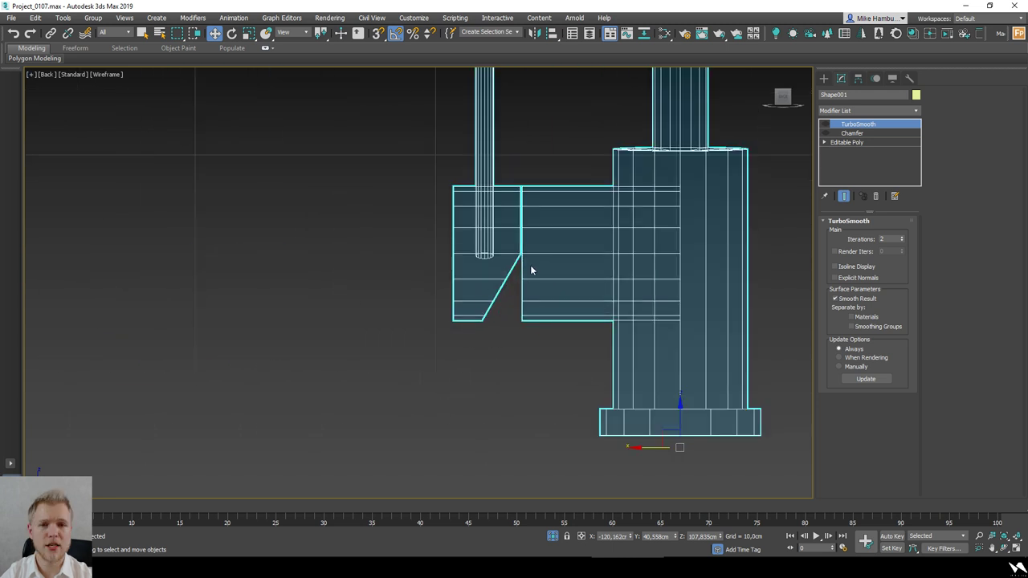
scroll(522, 266, "down", 3)
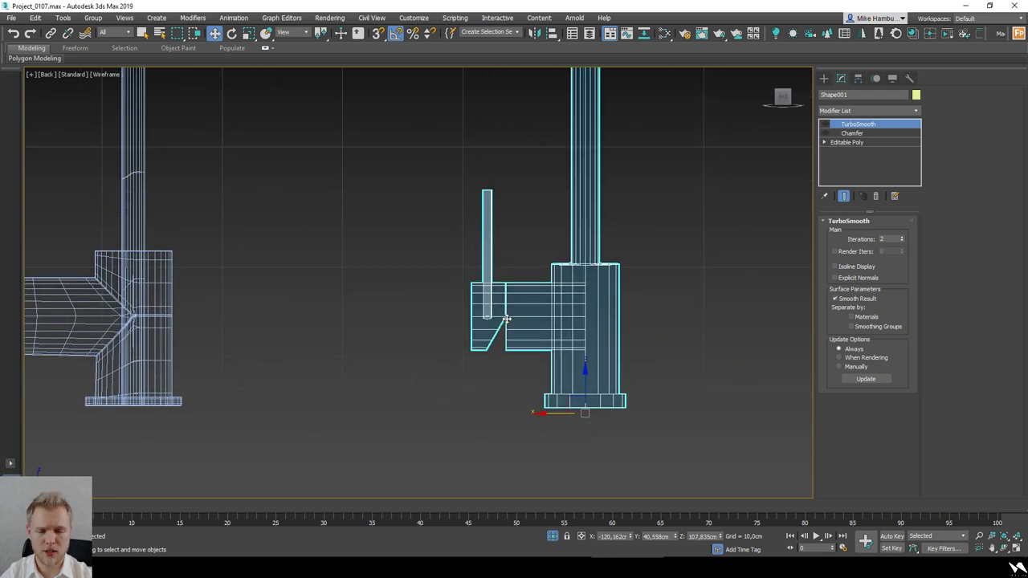
scroll(504, 320, "up", 2)
scroll(485, 165, "down", 3)
Step: Delete the newly modelled practice faucet, keeping the reference faucet
middle_click_drag(486, 182, 610, 233, "alt")
scroll(607, 235, "down", 1)
left_click(591, 261)
key("Delete")
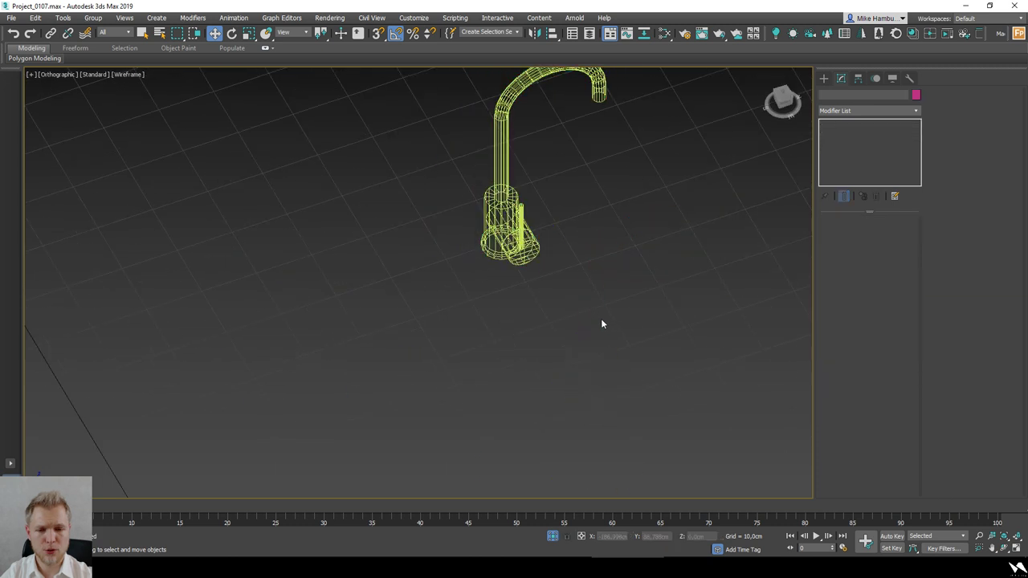
Step: Select the remaining finished faucet and unhide all objects in the scene
scroll(607, 324, "down", 2)
left_click(550, 244)
key("F3")
middle_click_drag(550, 243, 676, 345, "alt")
middle_click_drag(676, 345, 621, 349)
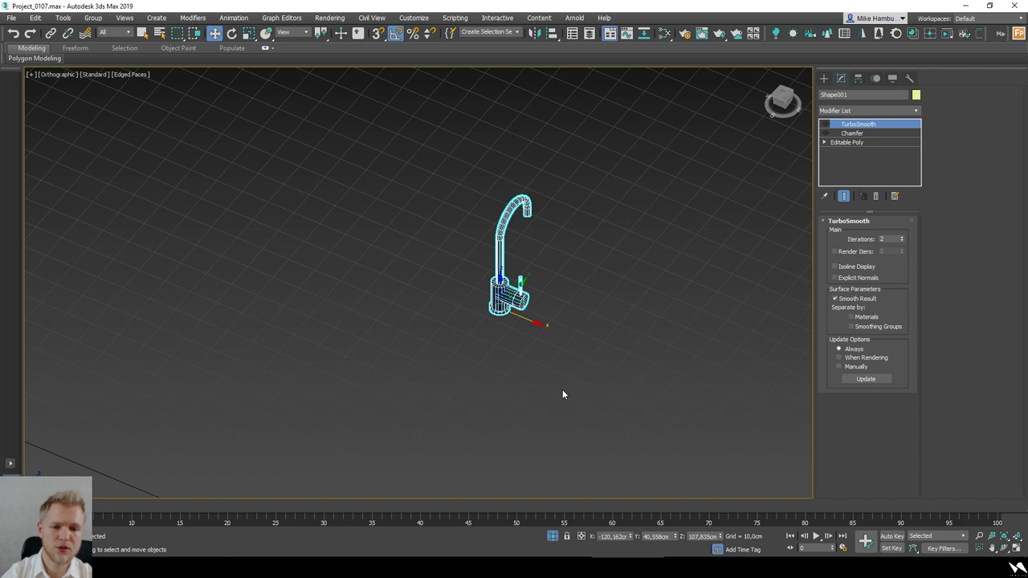
key("f")
key("F3")
scroll(538, 358, "down", 5)
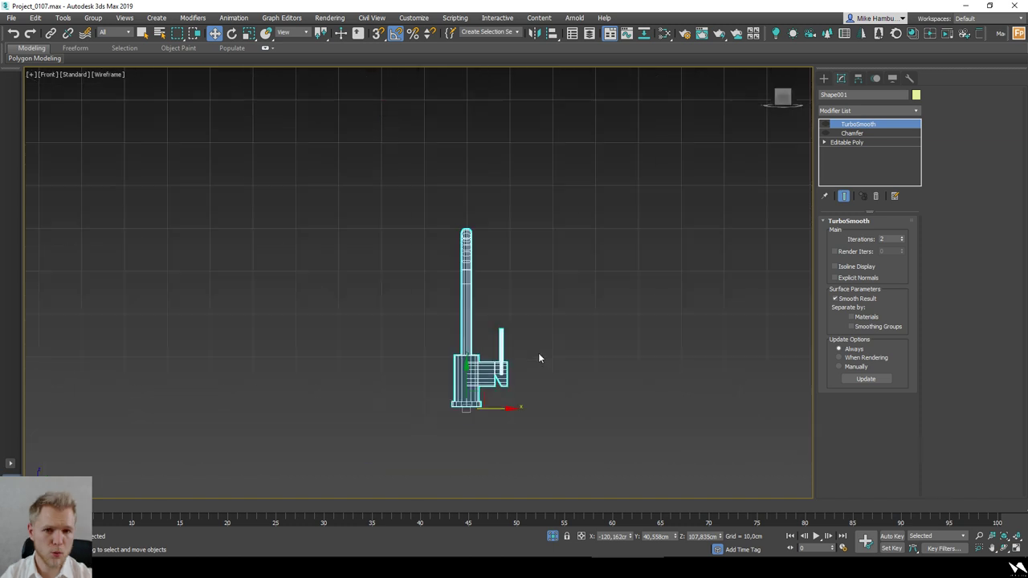
right_click(552, 329)
left_click(586, 275)
Step: Examine the whole scene from the top and at an angle in wireframe, and zoom to the faucet on the vanity
key("t")
key("F3")
scroll(560, 293, "down", 3)
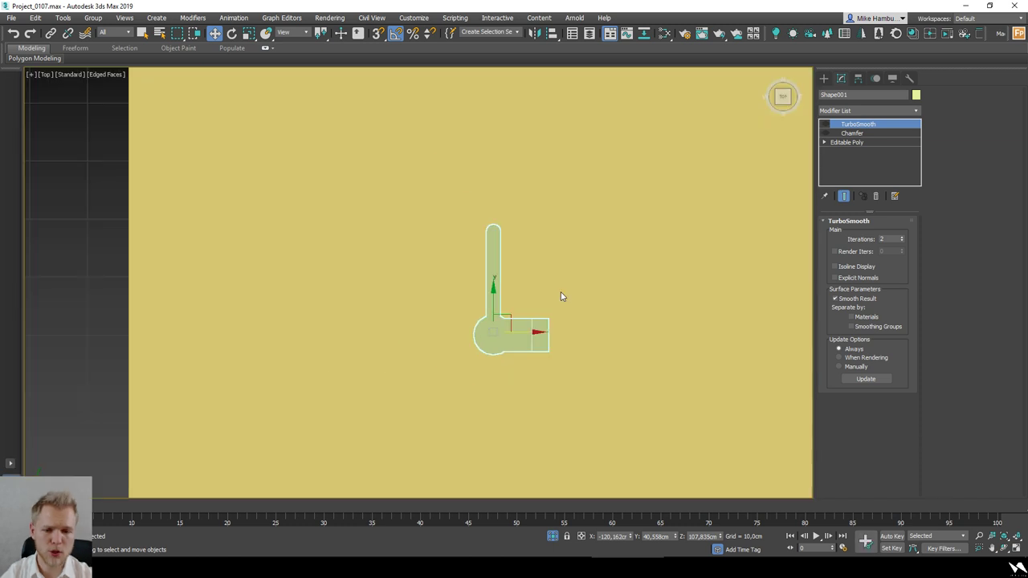
key("F3")
scroll(560, 293, "down", 1)
mouse_move(538, 329)
middle_mouse_down("alt")
mouse_move(578, 324)
mouse_move(578, 344)
mouse_move(554, 321)
middle_mouse_up("alt")
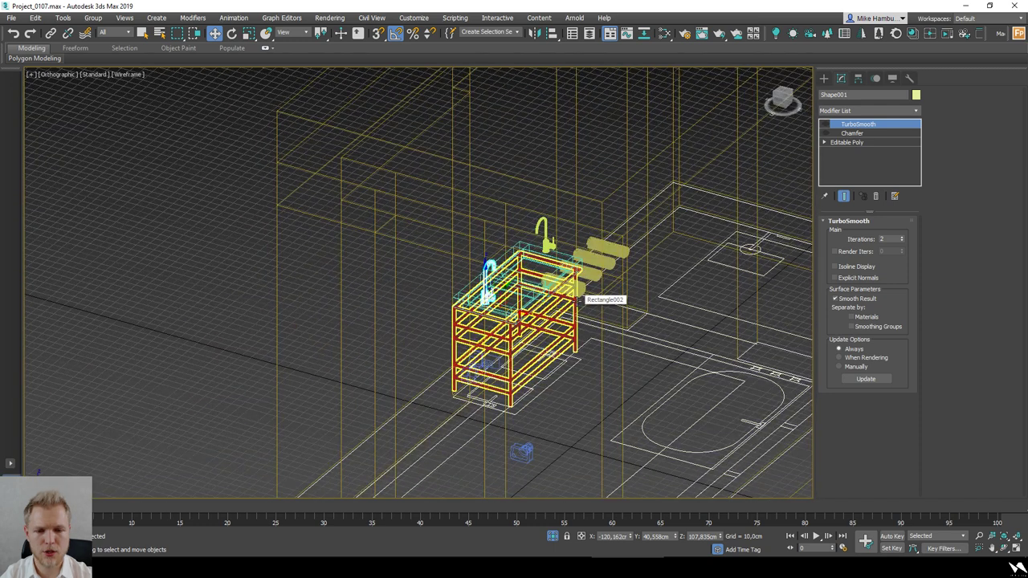
scroll(585, 320, "down", 4)
key("z")
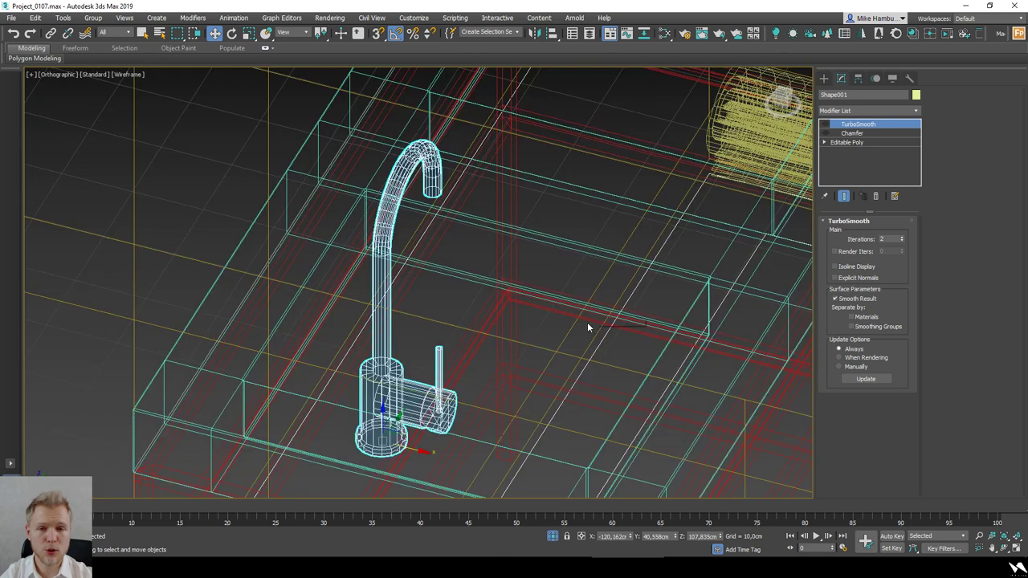
Step: Show the scene through Camera001 in wireframe over the bathroom reference image
key("c")
double_click(501, 207)
key("F3")
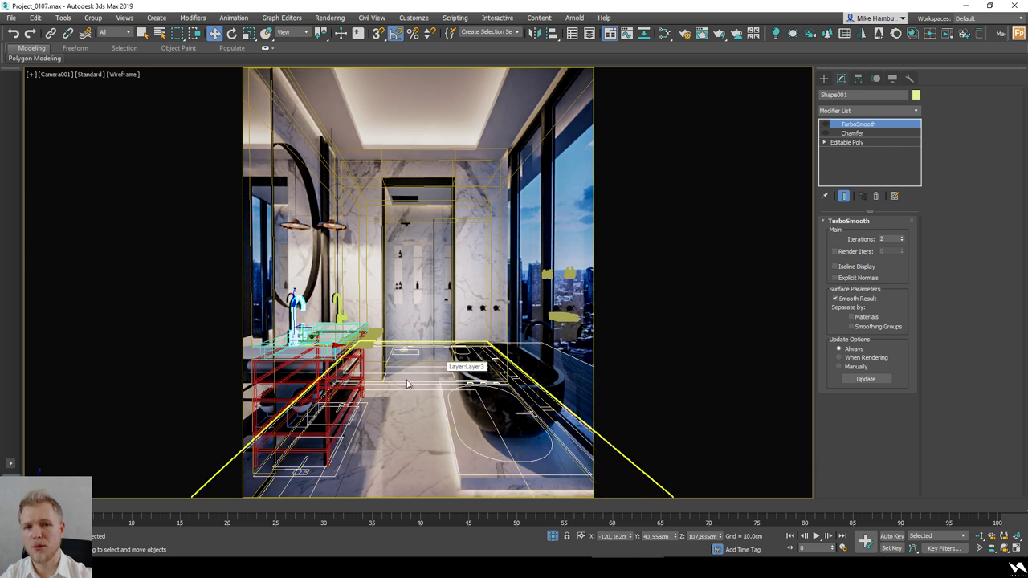
Step: Select the Layer:LORIGINE_BATHROOM mesh by the window and remove it from the scene
left_click(426, 418)
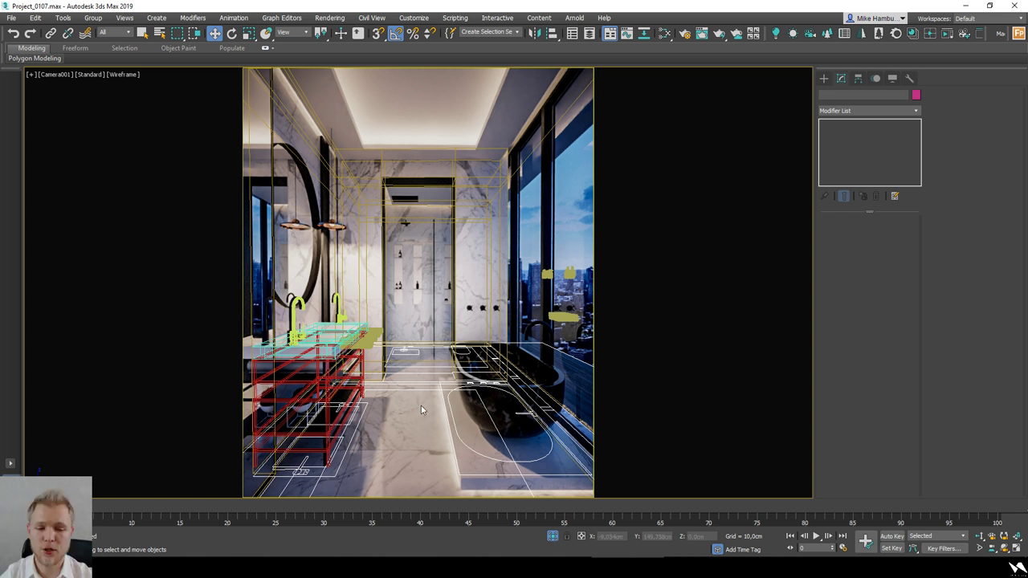
left_click(566, 318)
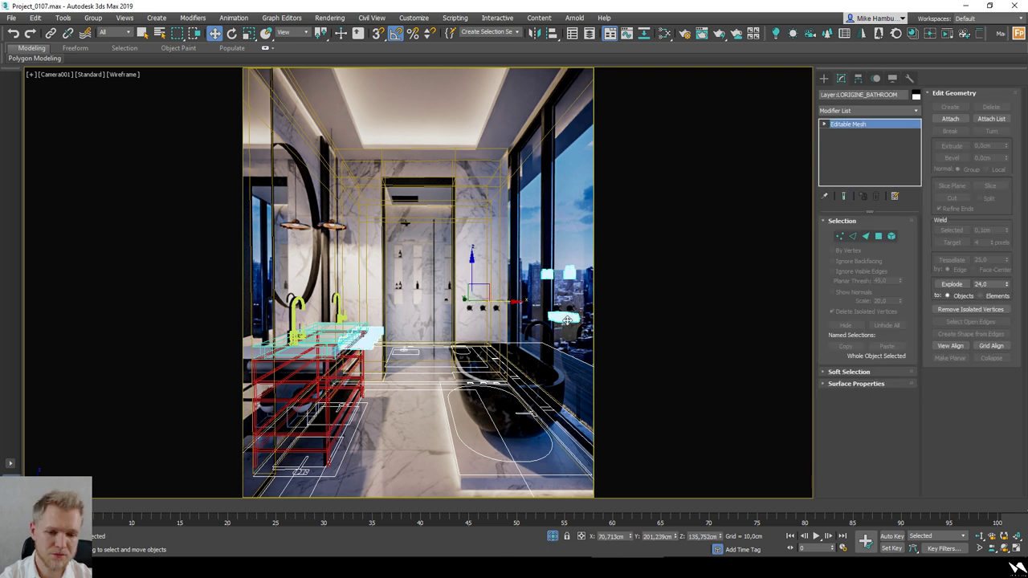
left_click(568, 324)
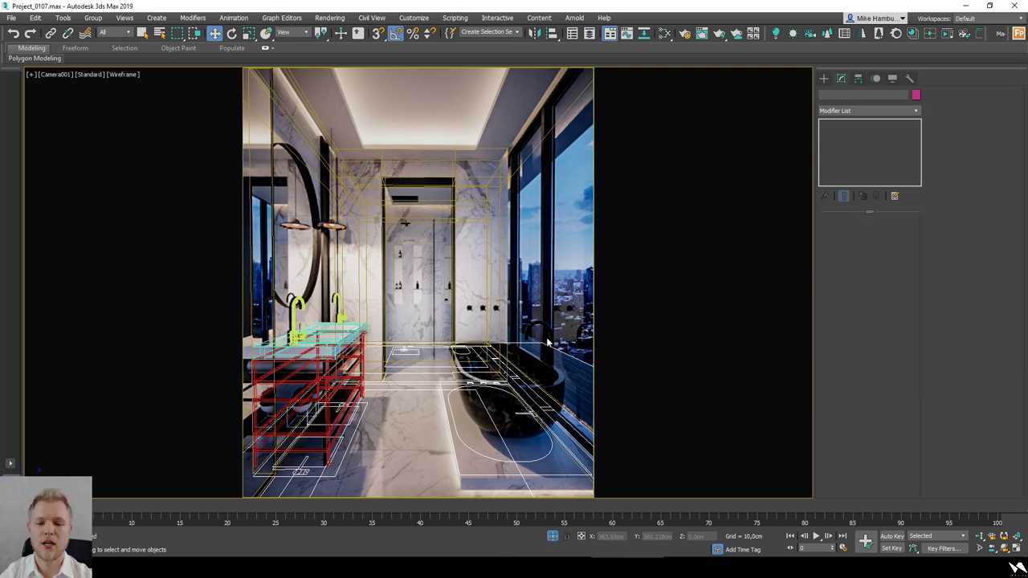
Step: Show the camera view shaded with edged faces and select the five Line001 wall polygons surrounding the doorway for inspection
key("F3")
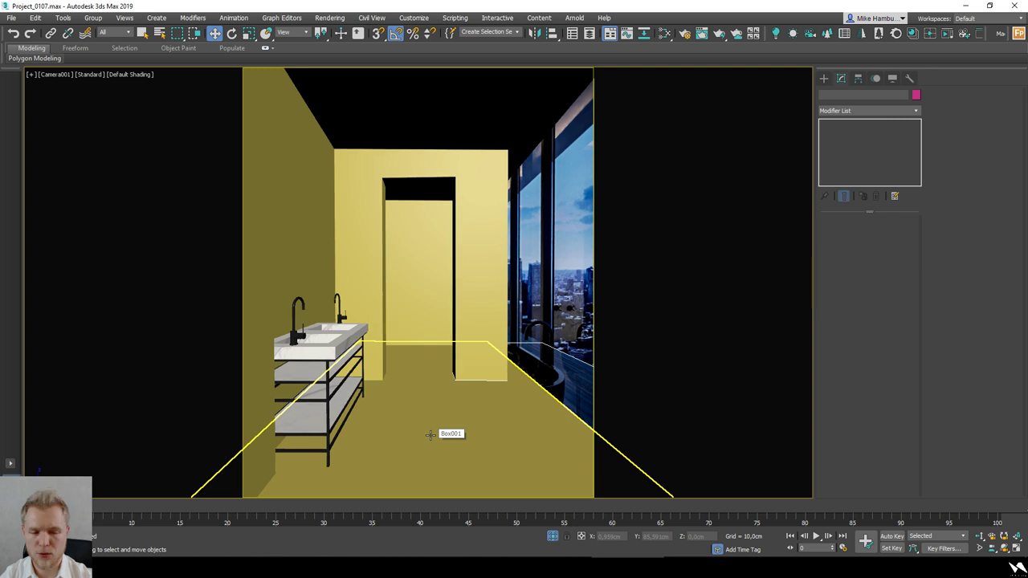
key("F3")
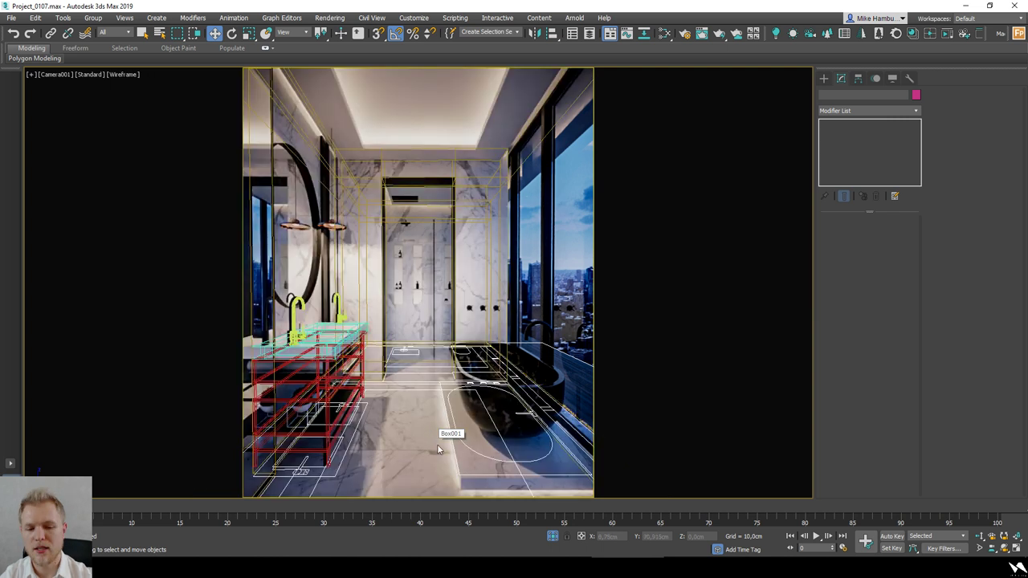
key("F4")
left_click(366, 199)
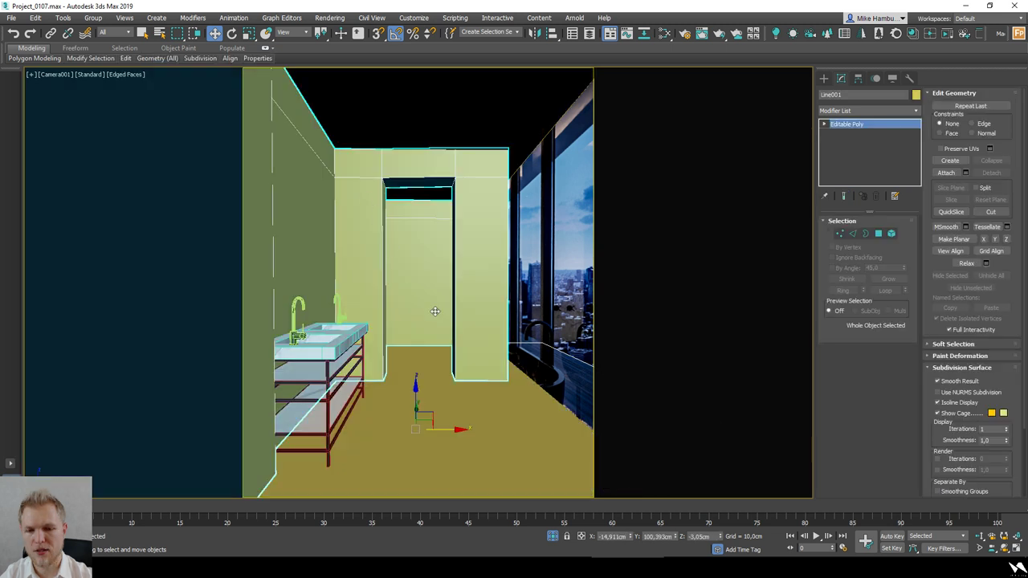
key("4")
left_click(491, 270)
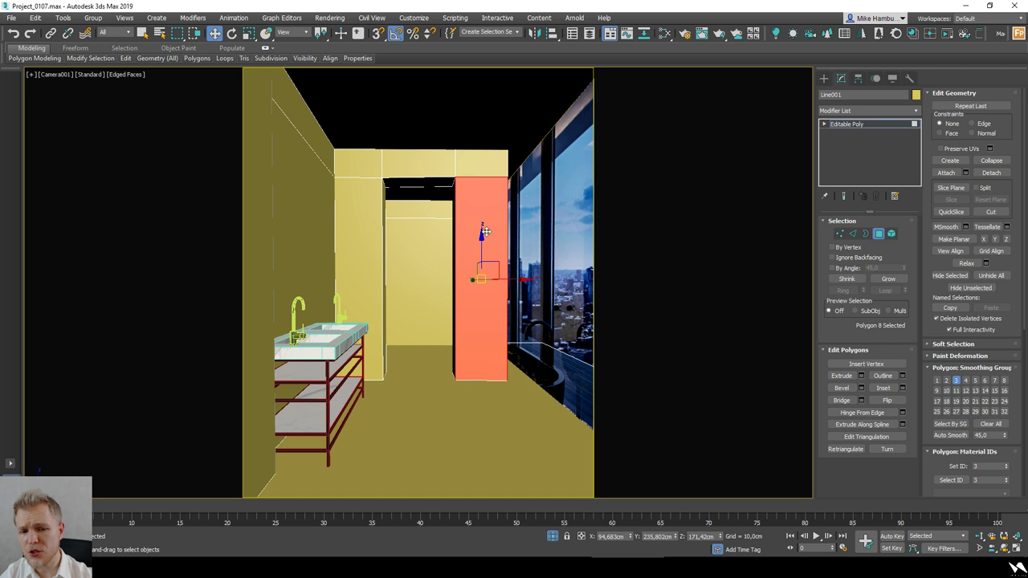
left_click(482, 152, "ctrl")
left_click(417, 158, "ctrl")
left_click(358, 164, "ctrl")
left_click(371, 255, "ctrl")
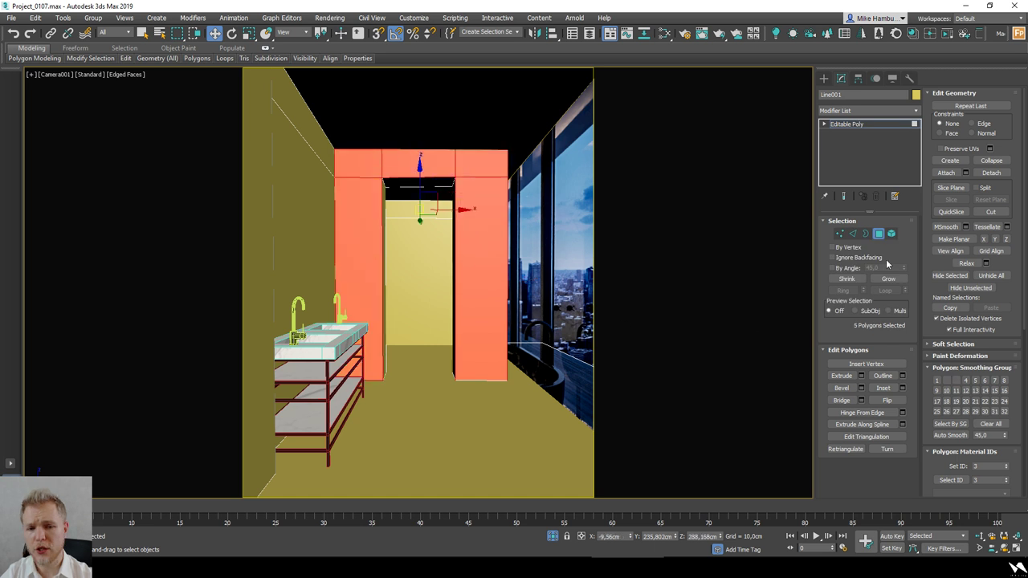
left_click(879, 233)
Step: Remove the 2D floor plan linework from beneath the room model
key("t")
key("F3")
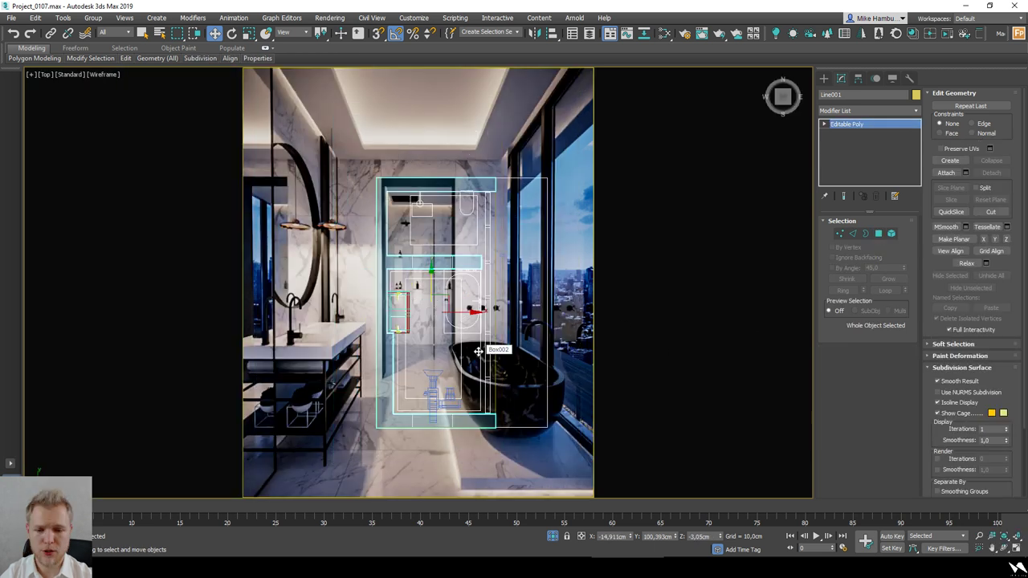
key("F3")
mouse_move(504, 357)
middle_mouse_down("alt")
mouse_move(471, 300)
mouse_move(447, 296)
middle_mouse_up("alt")
middle_click_drag(467, 404, 460, 406, "alt")
left_click(460, 406)
right_click(482, 416)
left_click(336, 464)
key("Delete")
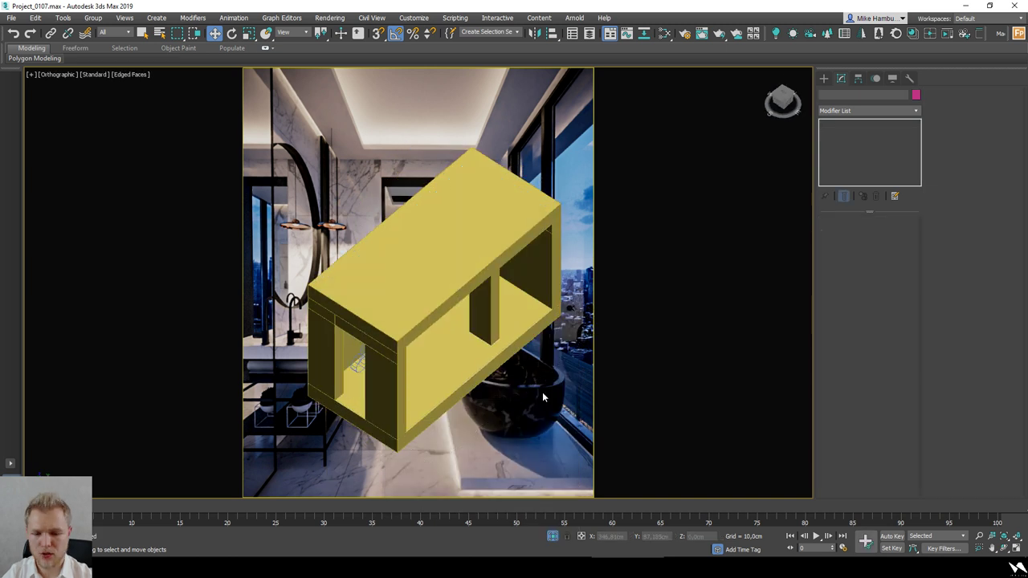
Step: Create a plane about 731 cm long and 365 cm wide over the room's floor, snapped to the floor's opposite corners
left_click(824, 78)
left_click(888, 187)
key("s")
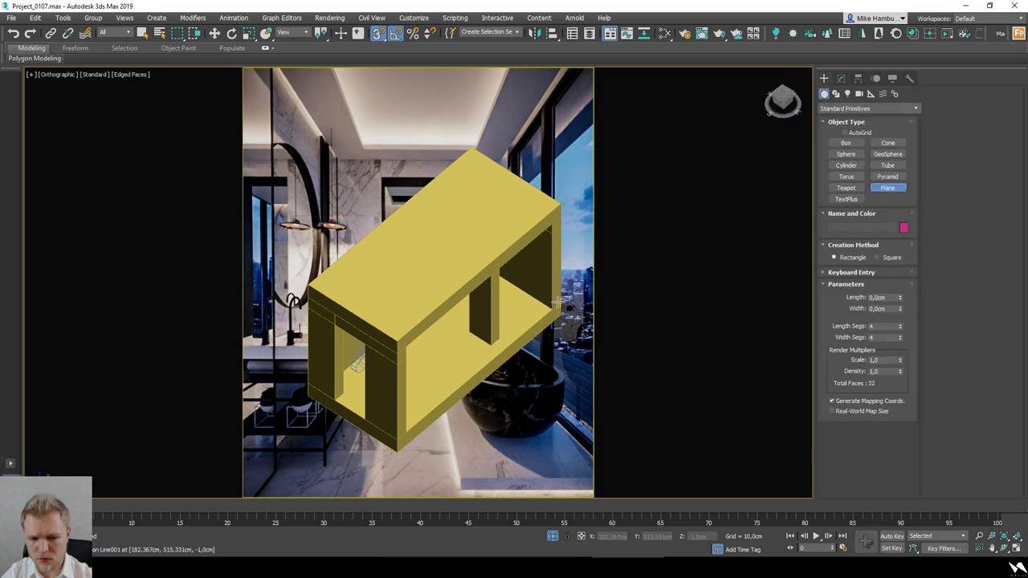
left_click_drag(552, 307, 269, 378)
scroll(326, 386, "up", 5)
key("F3")
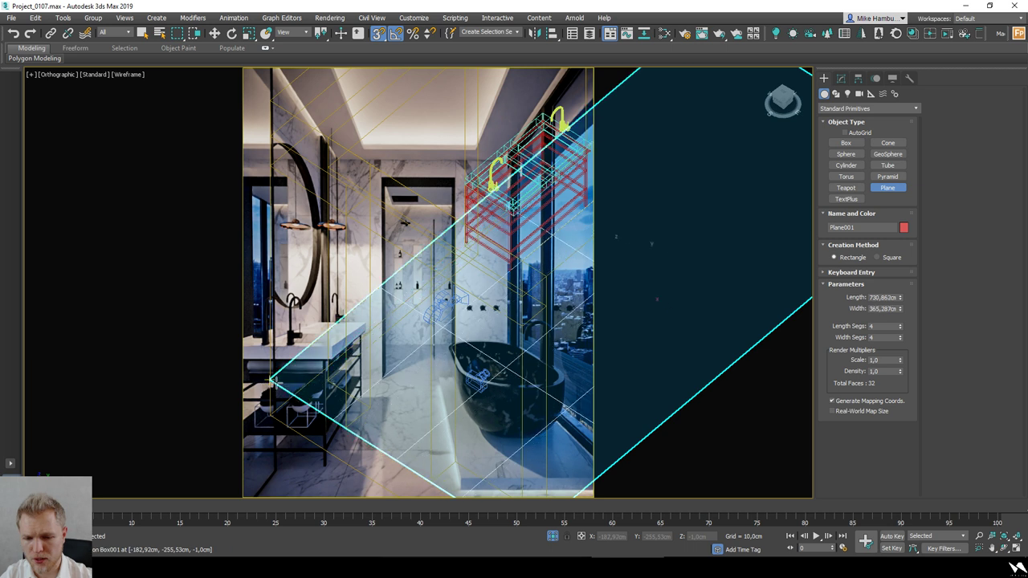
scroll(323, 334, "down", 5)
key("w")
key("F3")
middle_click_drag(493, 354, 524, 338, "alt")
key("s")
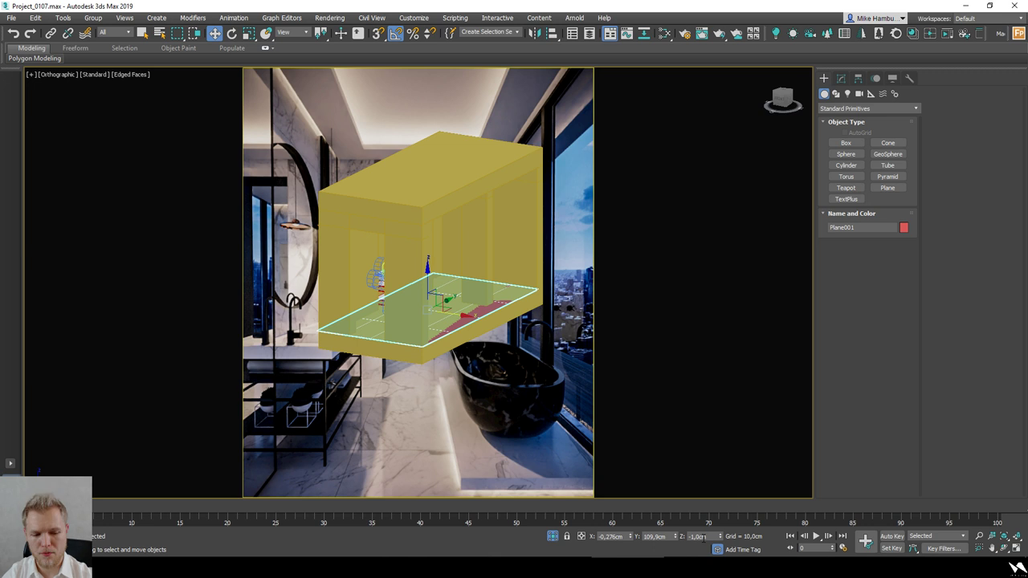
Step: Apply the FloorGenerator modifier to the new floor plane
scroll(459, 363, "up", 3)
middle_click_drag(459, 362, 449, 401, "alt")
left_click(839, 79)
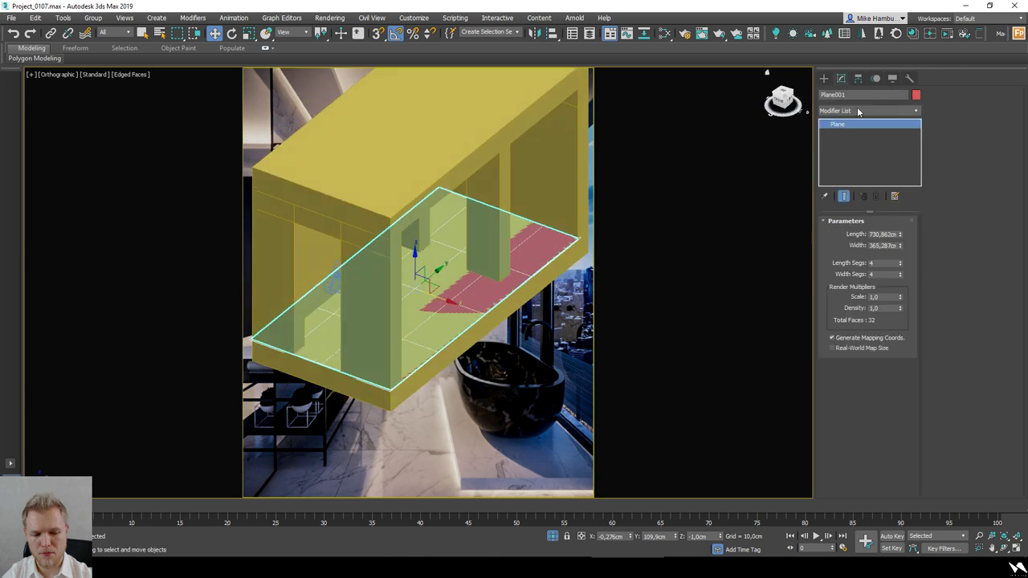
left_click(857, 110)
type("flo")
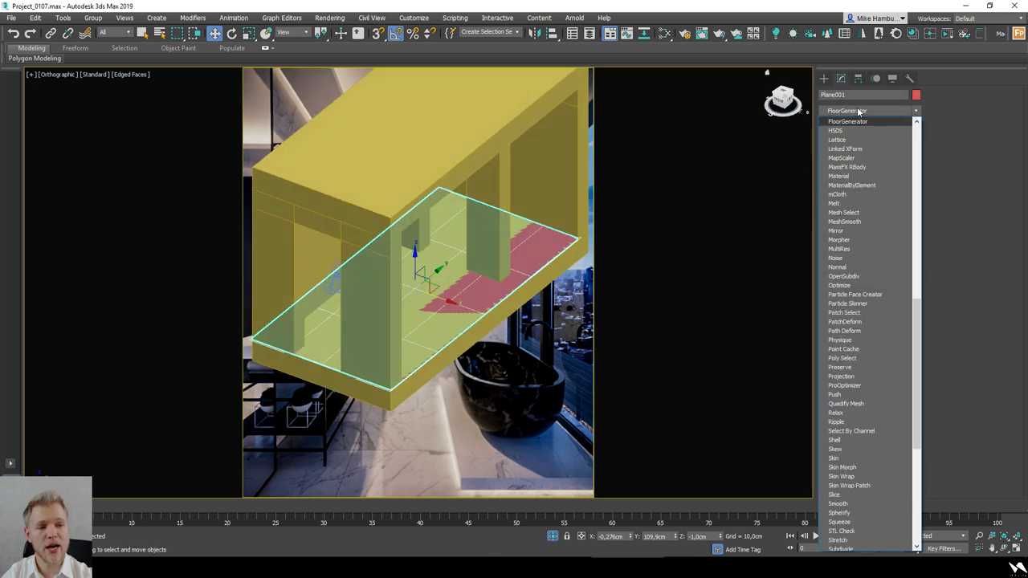
key("Return")
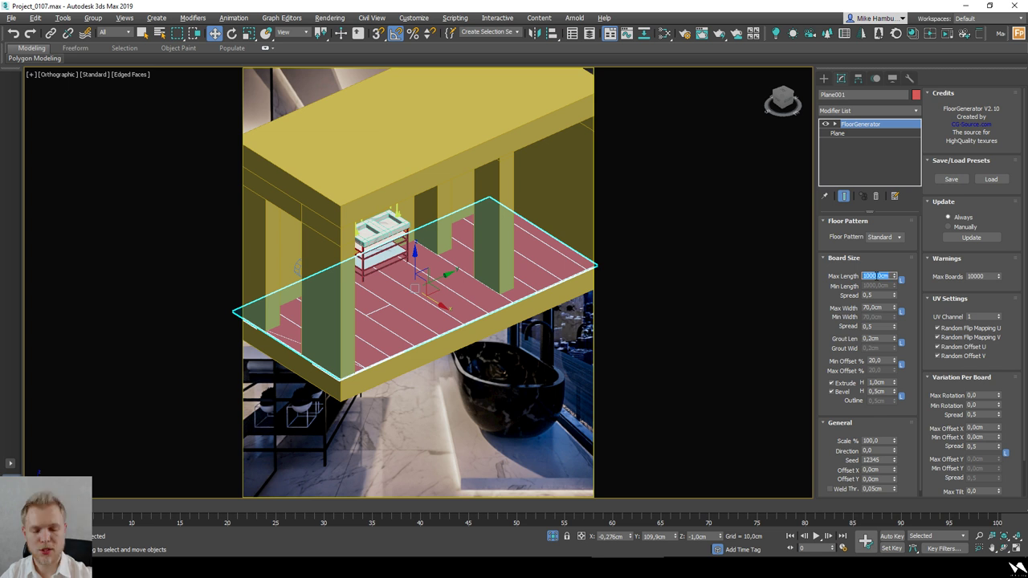
Step: Set the maximum board length of the generated floor to 150 cm
type("50")
key("Return")
double_click(873, 308)
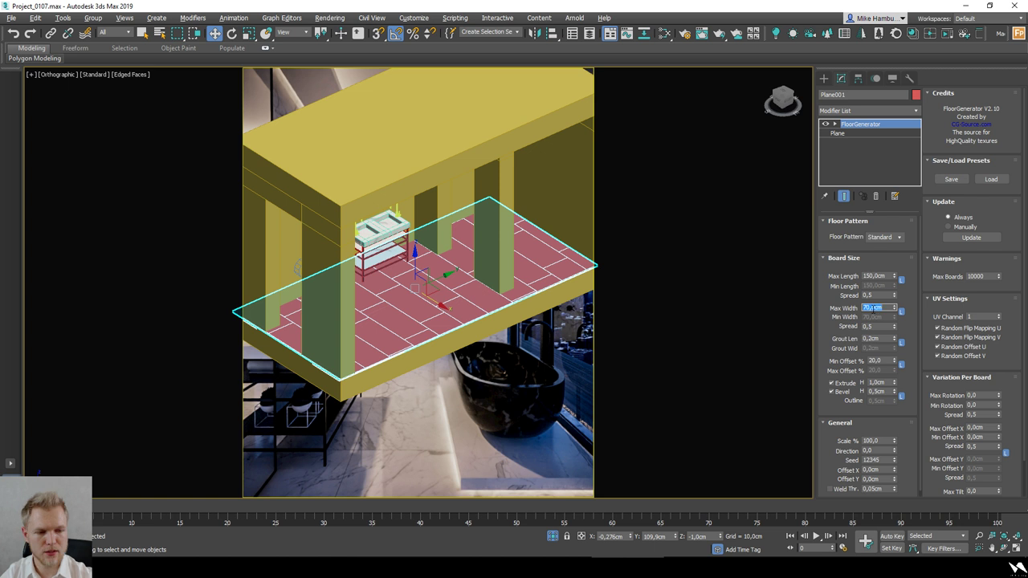
double_click(869, 276)
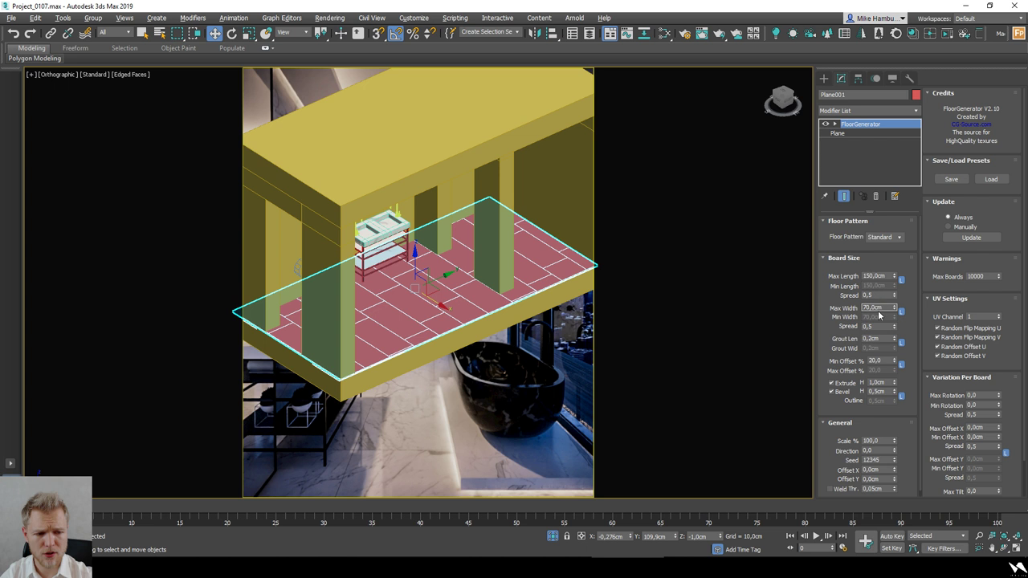
left_click_drag(843, 361, 843, 355)
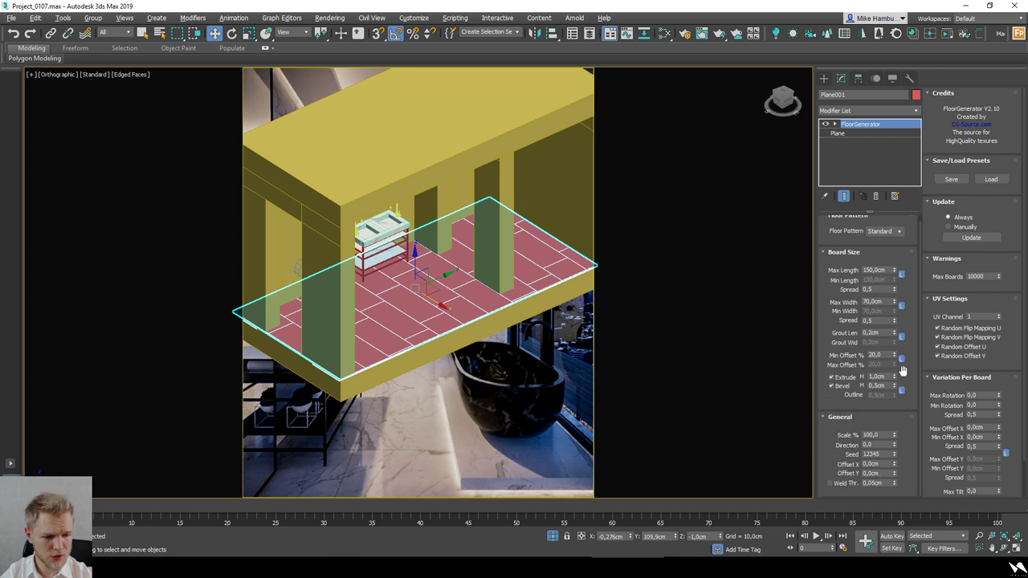
scroll(967, 94, "down", 3)
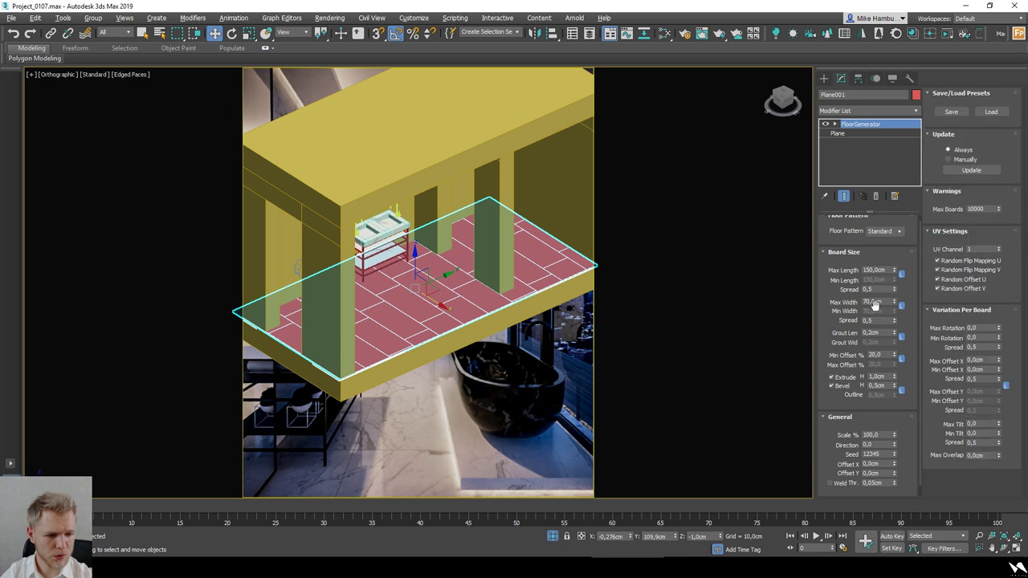
Step: Set the floor pattern's direction to 90 and its minimum offset to 0 % so the tiles line up
key("s")
scroll(523, 308, "down", 2)
key("e")
scroll(504, 307, "down", 2)
double_click(882, 445)
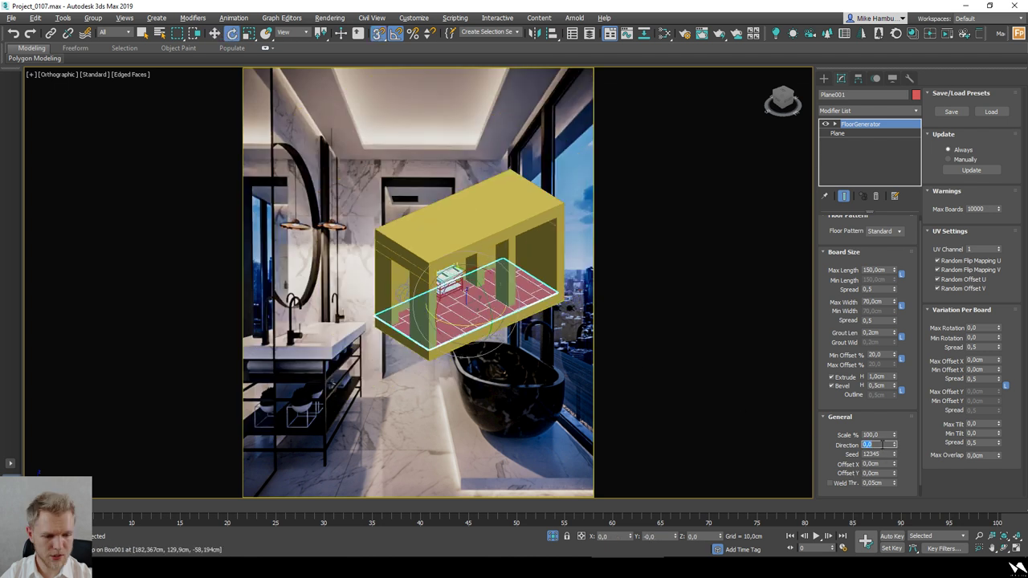
type("90")
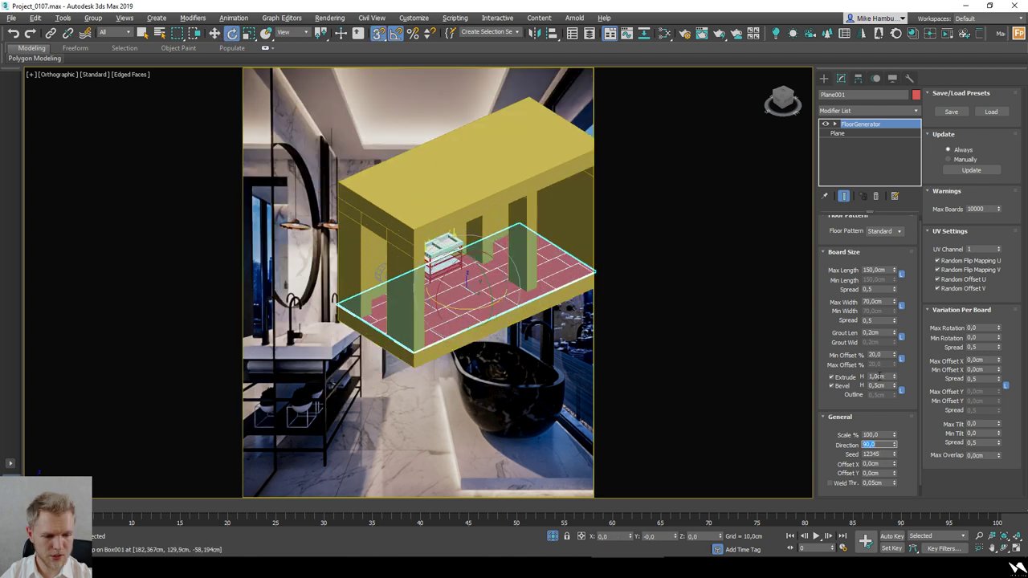
key("Tab")
key("Return")
middle_click_drag(666, 345, 664, 329, "alt")
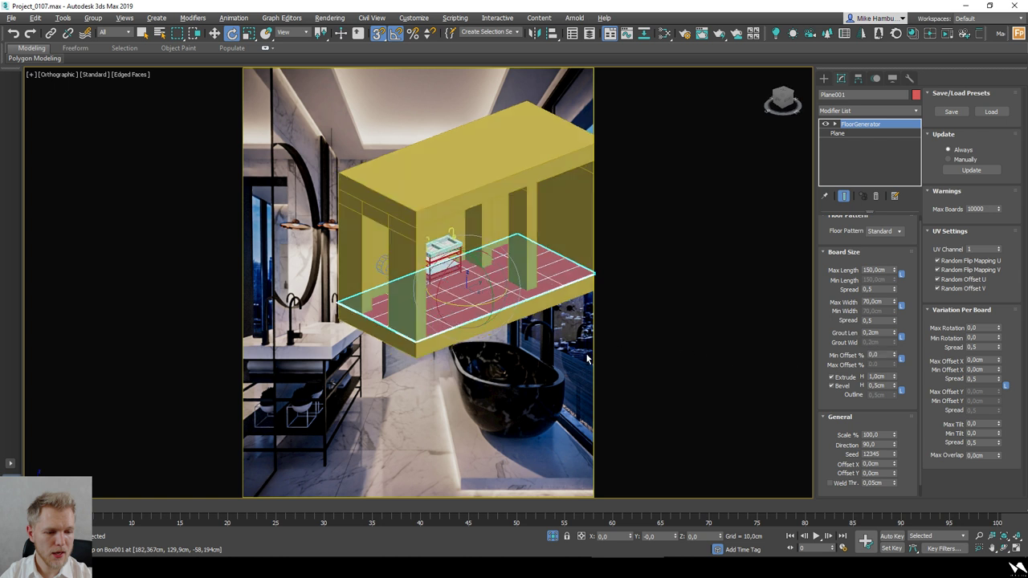
Step: Set the grout length between the floor tiles to 0 cm
key("s")
scroll(511, 294, "up", 3)
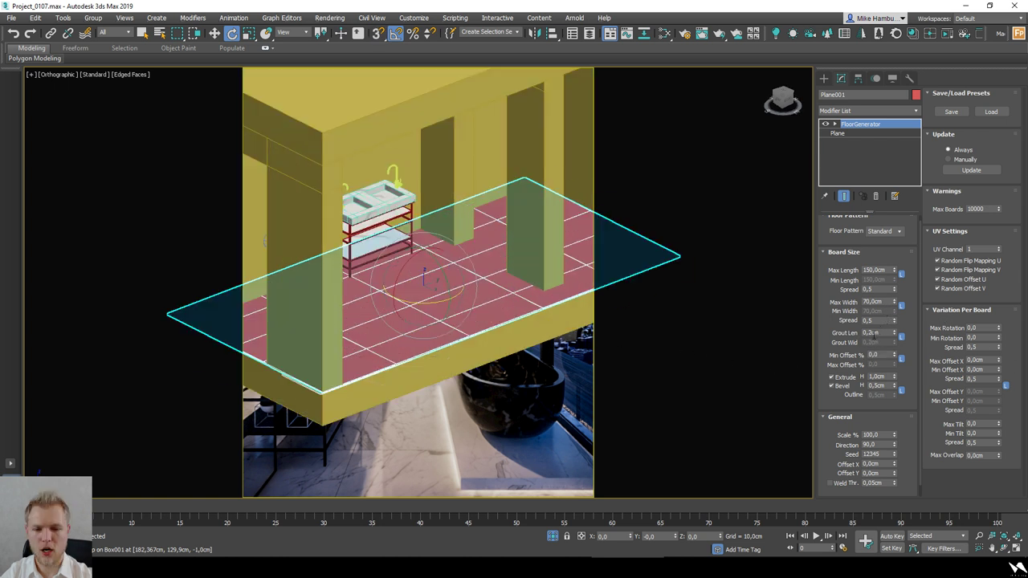
double_click(871, 333)
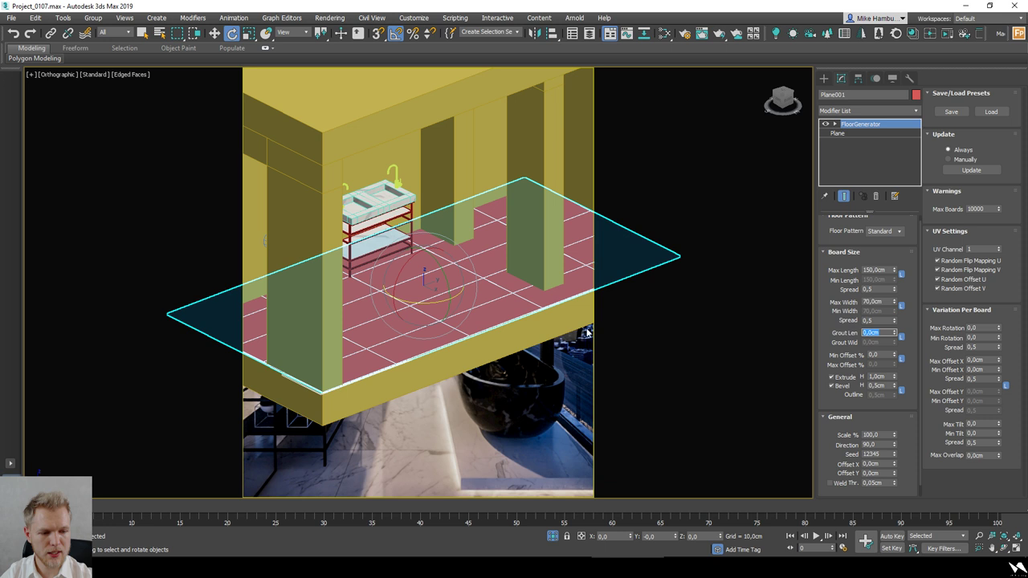
key("s")
scroll(474, 302, "up", 3)
key("s")
scroll(436, 367, "up", 5)
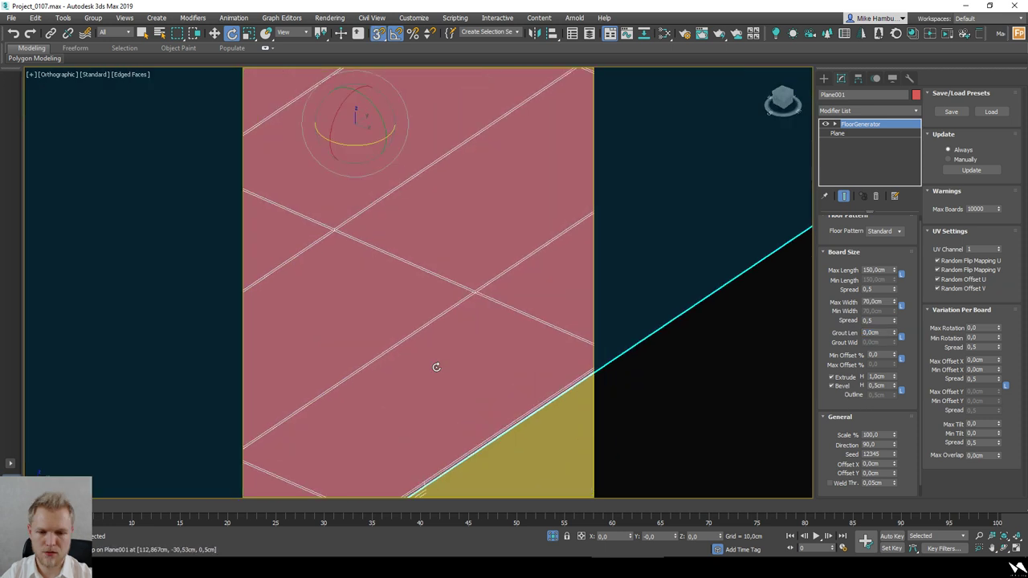
Step: Turn off the bevel on the floor tiles and check the tile joints along the floor's edge
middle_click_drag(562, 327, 429, 288)
scroll(427, 286, "up", 6)
scroll(468, 275, "down", 3)
left_click(840, 386)
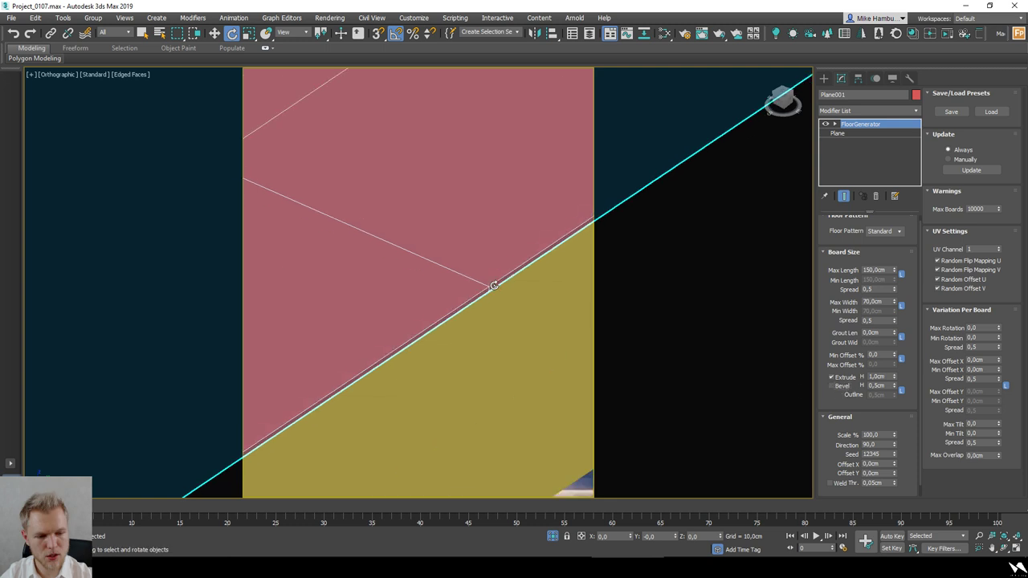
scroll(468, 285, "down", 3)
scroll(468, 285, "down", 4)
key("s")
scroll(474, 305, "up", 2)
middle_click_drag(474, 289, 409, 205)
scroll(371, 186, "up", 4)
middle_click_drag(482, 246, 466, 249, "alt")
scroll(466, 249, "down", 2)
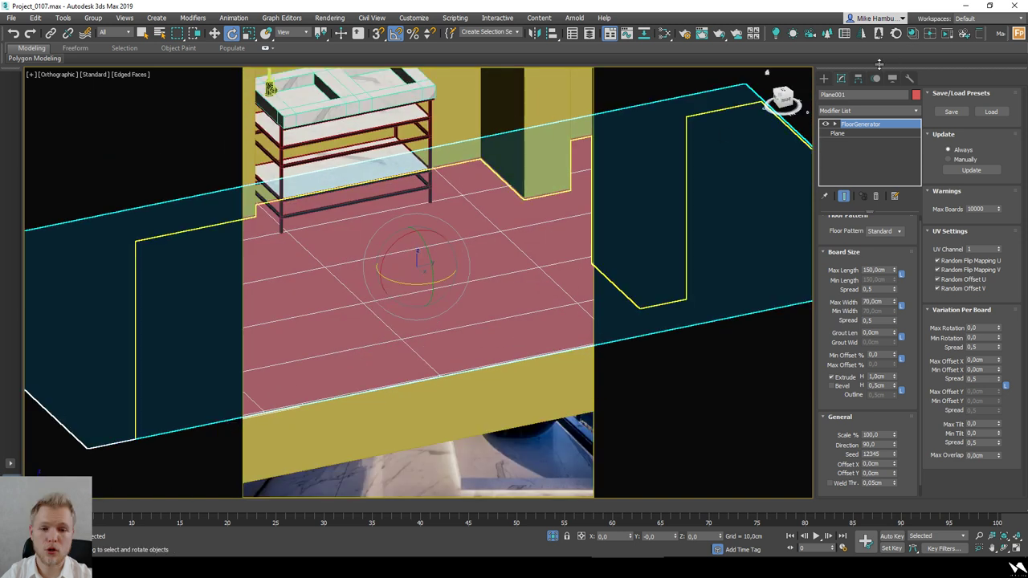
Step: Create three separate boxes standing on the tiled floor in front of the vanity
left_click(823, 78)
left_click(845, 143)
mouse_move(414, 261)
left_mouse_down()
mouse_move(470, 294)
mouse_move(394, 337)
left_mouse_up()
left_click(410, 281)
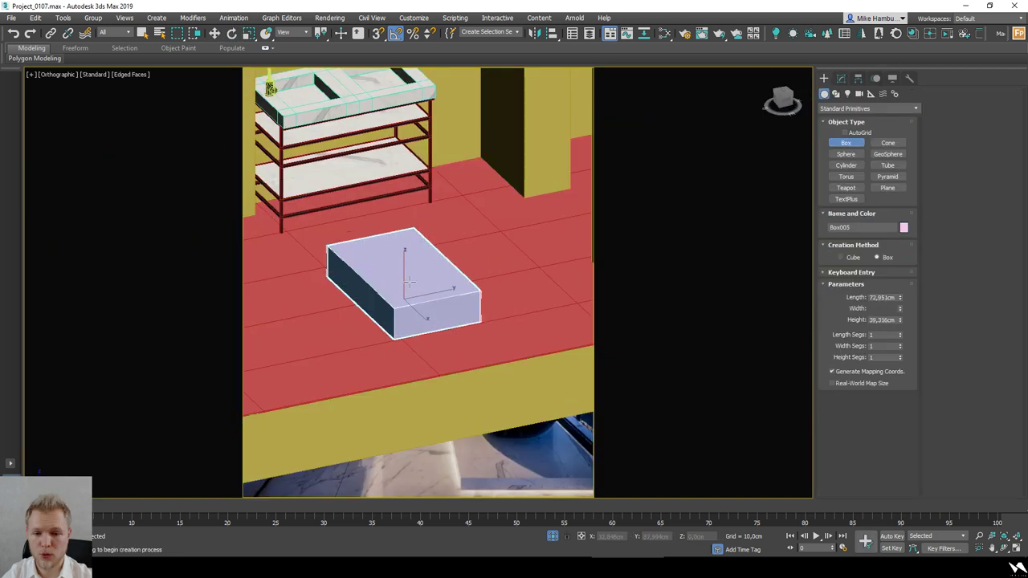
left_click(411, 251)
left_click_drag(551, 267, 530, 325)
left_click(529, 259)
scroll(441, 344, "down", 3)
middle_click_drag(416, 329, 456, 339)
left_click_drag(373, 329, 359, 364)
left_click(365, 287)
key("e")
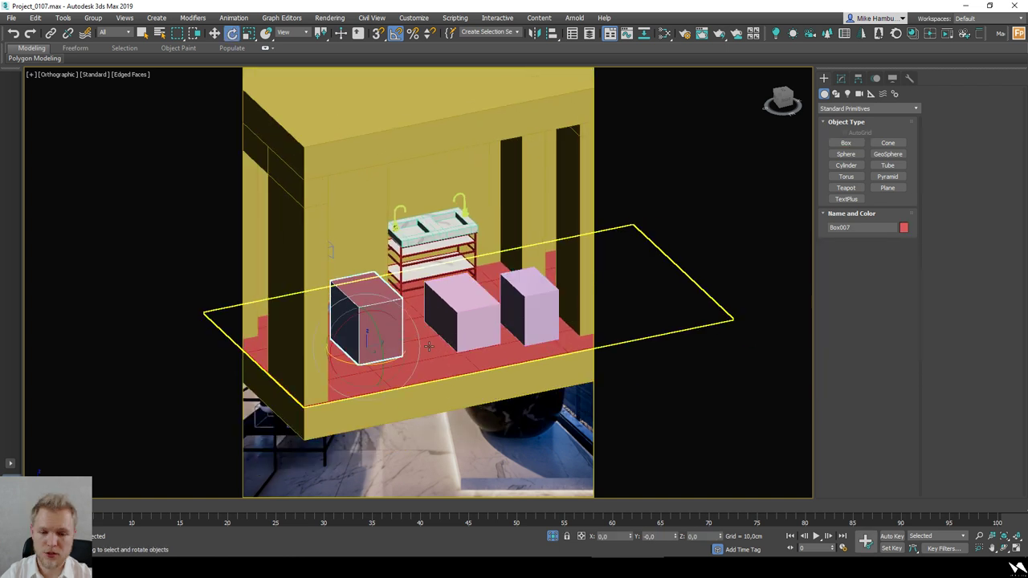
Step: Delete the three boxes from the tiled floor
key("Delete")
left_click(461, 322)
key("Delete")
left_click(523, 321)
key("Delete")
scroll(484, 335, "down", 3)
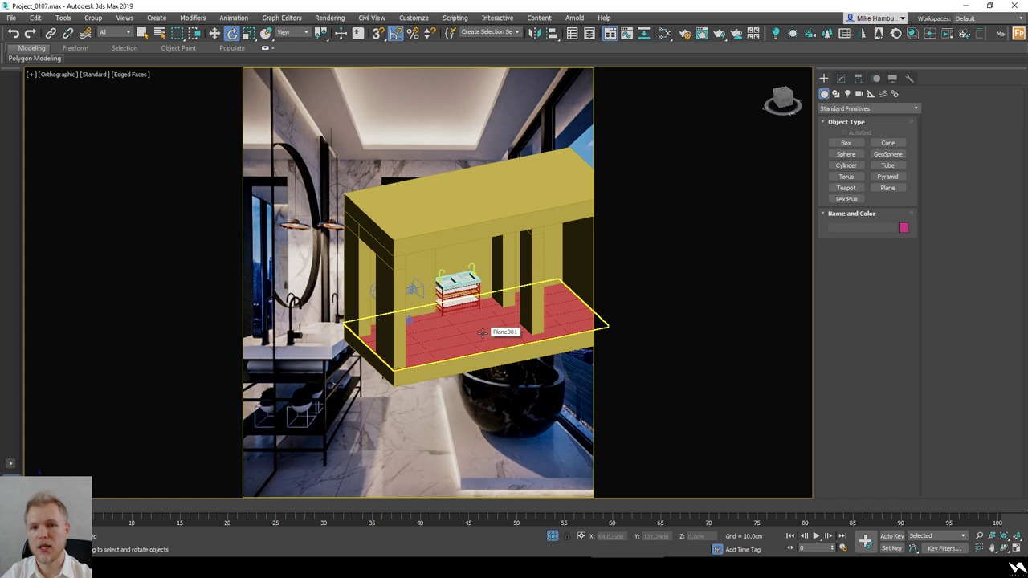
Step: Examine the tiled floor plane and the surrounding room walls from several angles
middle_click_drag(484, 333, 488, 393, "alt")
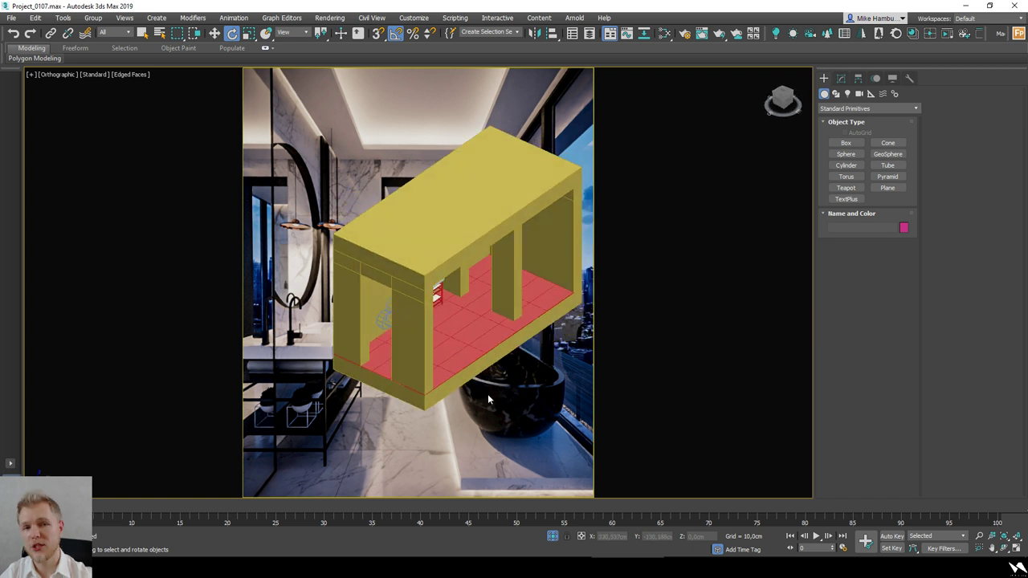
left_click(489, 361)
mouse_move(485, 335)
middle_mouse_down("alt")
mouse_move(493, 368)
mouse_move(478, 347)
mouse_move(461, 397)
middle_mouse_up("alt")
key("t")
key("F3")
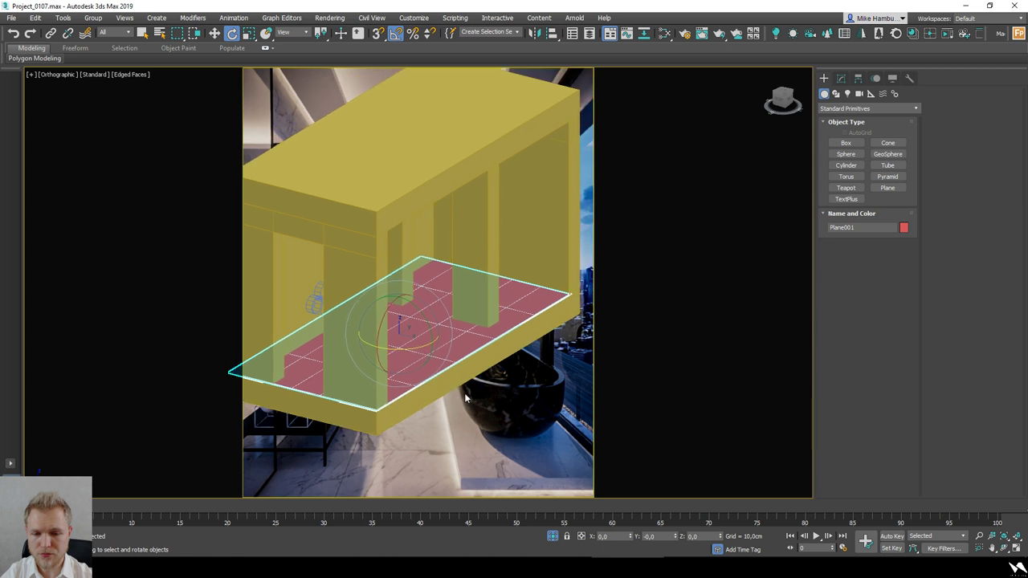
scroll(467, 393, "down", 3)
middle_click_drag(490, 359, 480, 370, "alt")
left_click(482, 296)
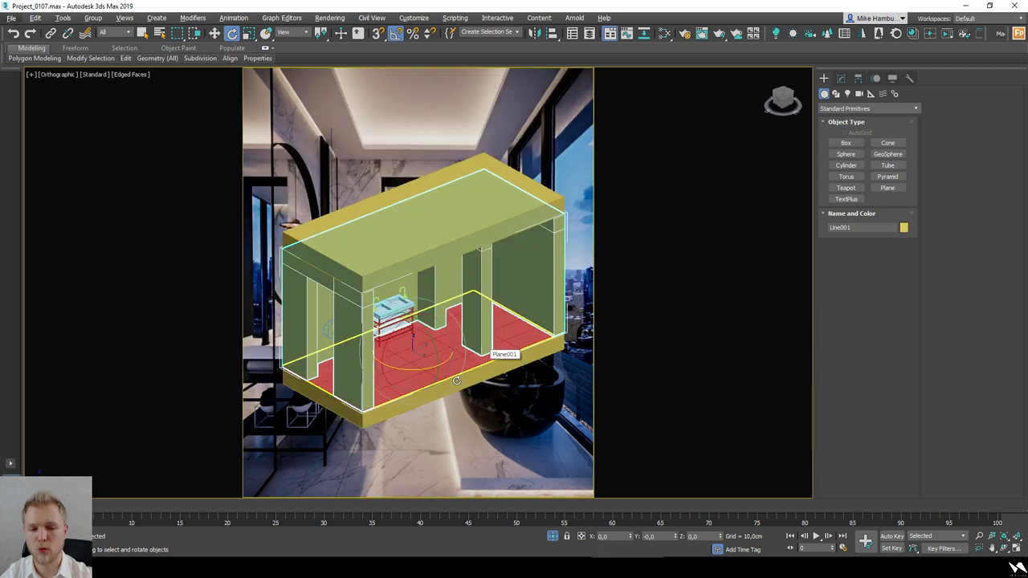
Step: Copy the FloorGenerator modifier from the tiled floor plane for reuse on the walls
left_click(477, 363)
left_click(841, 78)
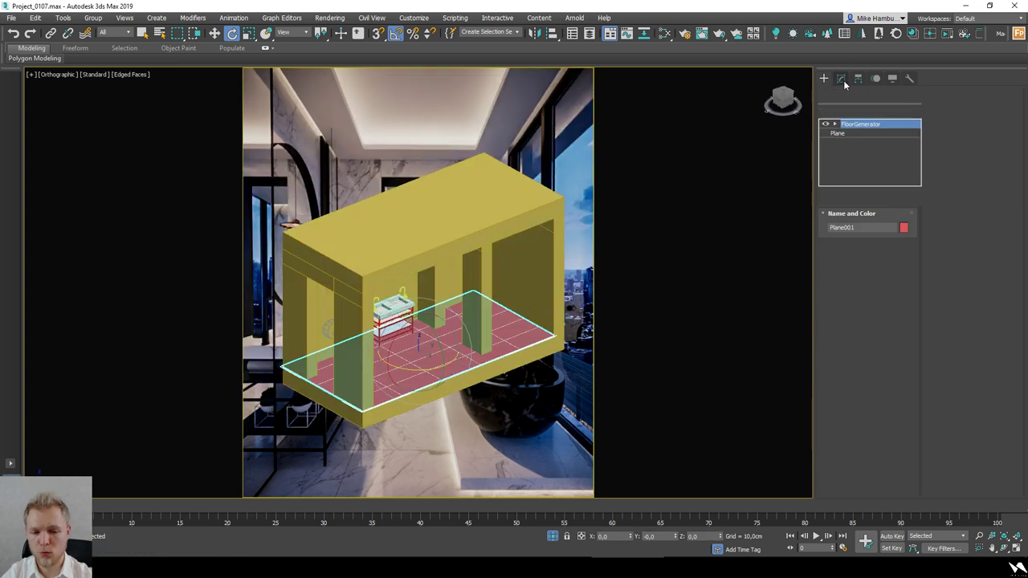
right_click(858, 125)
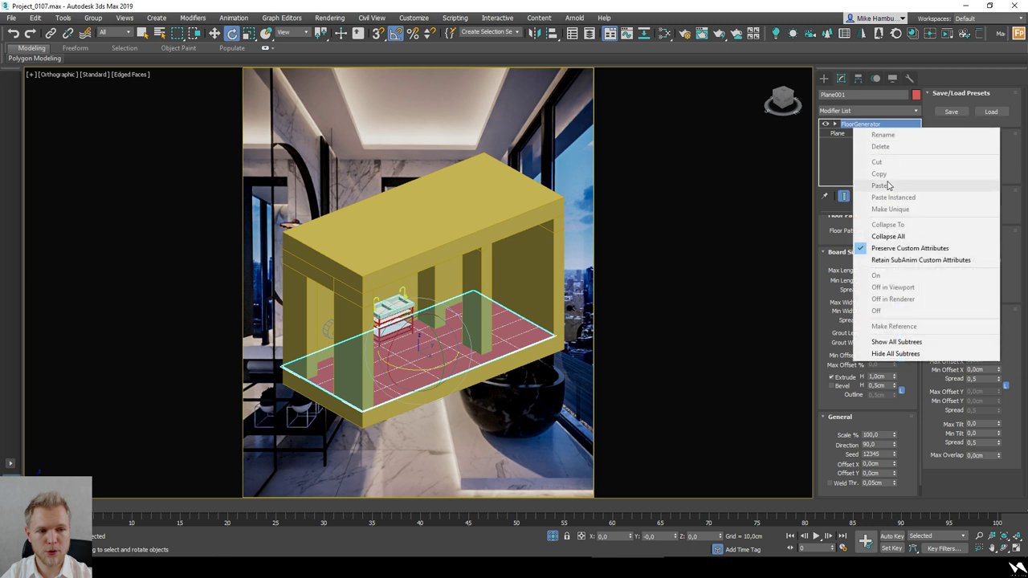
right_click(875, 122)
left_click(900, 169)
middle_click_drag(576, 359, 567, 367, "alt")
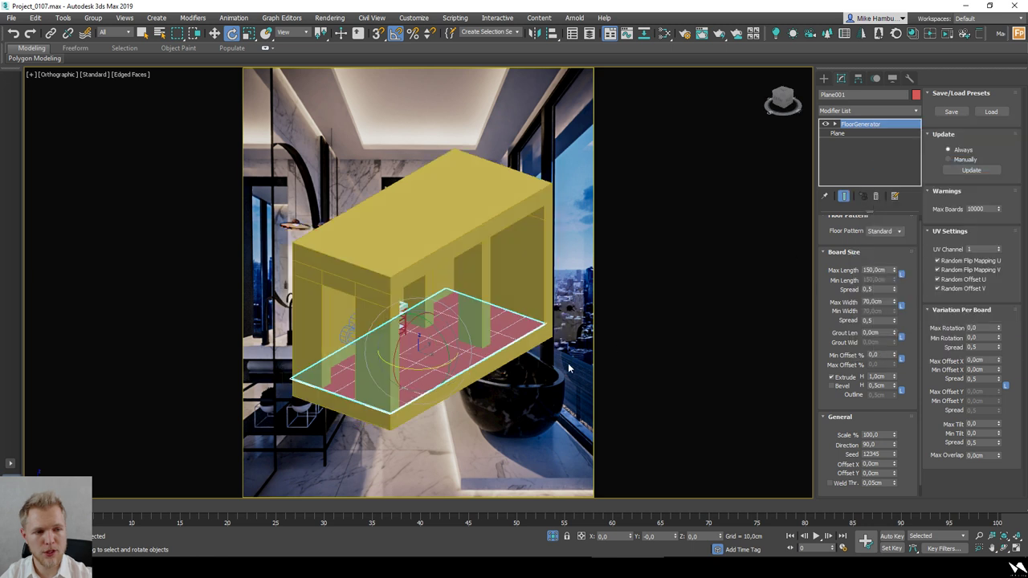
left_click(483, 310)
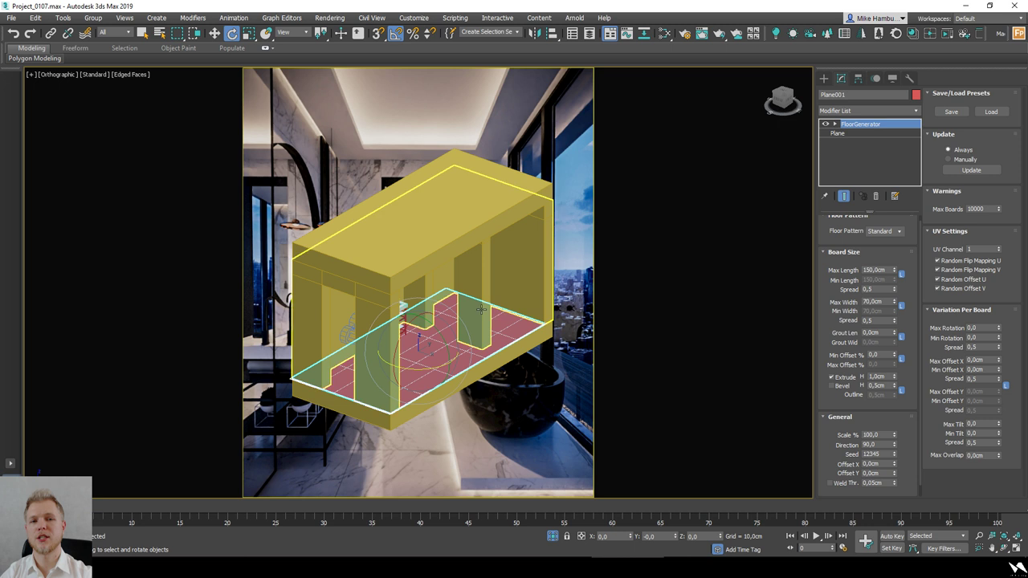
Step: Isolate the room walls and select the three inner faces lining the doorway opening in the middle partition
key("alt+q")
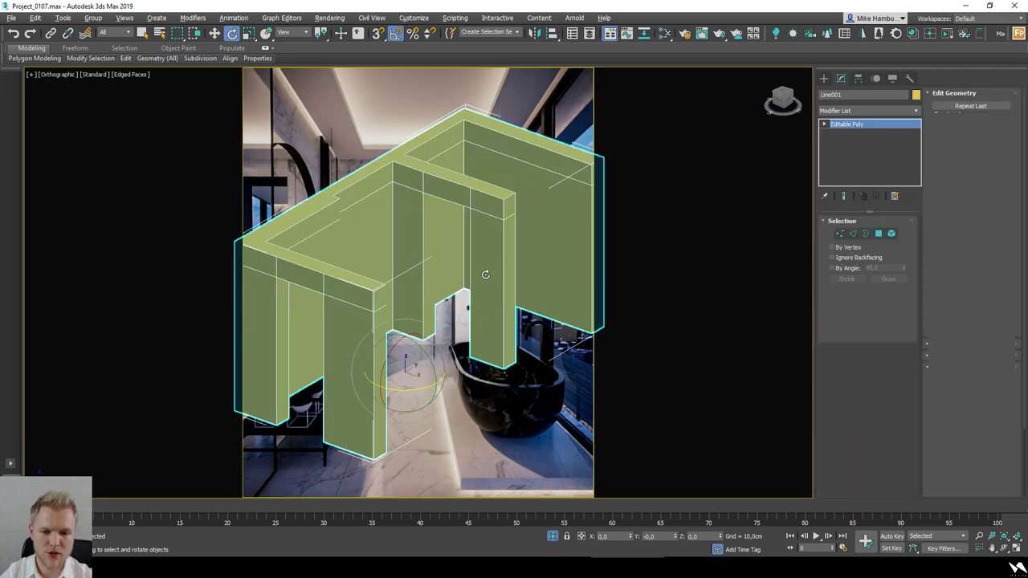
key("4")
mouse_move(439, 251)
middle_mouse_down("alt")
mouse_move(436, 213)
mouse_move(543, 281)
middle_mouse_up("alt")
left_click(480, 327, "ctrl")
mouse_move(480, 327)
middle_mouse_down("alt")
mouse_move(472, 410)
mouse_move(509, 323)
mouse_move(516, 353)
mouse_move(486, 376)
mouse_move(622, 390)
mouse_move(447, 366)
middle_mouse_up("alt")
key("F3")
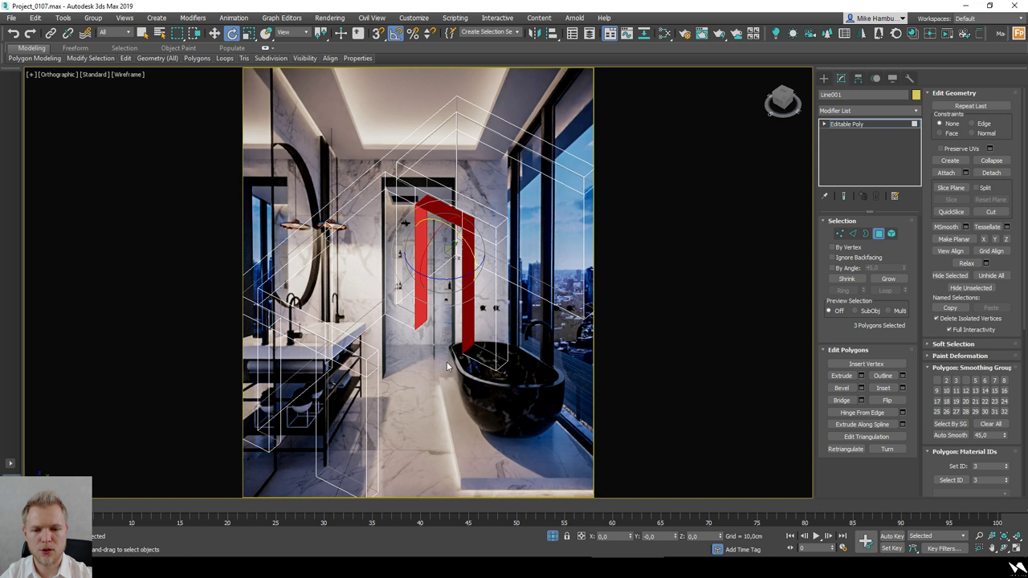
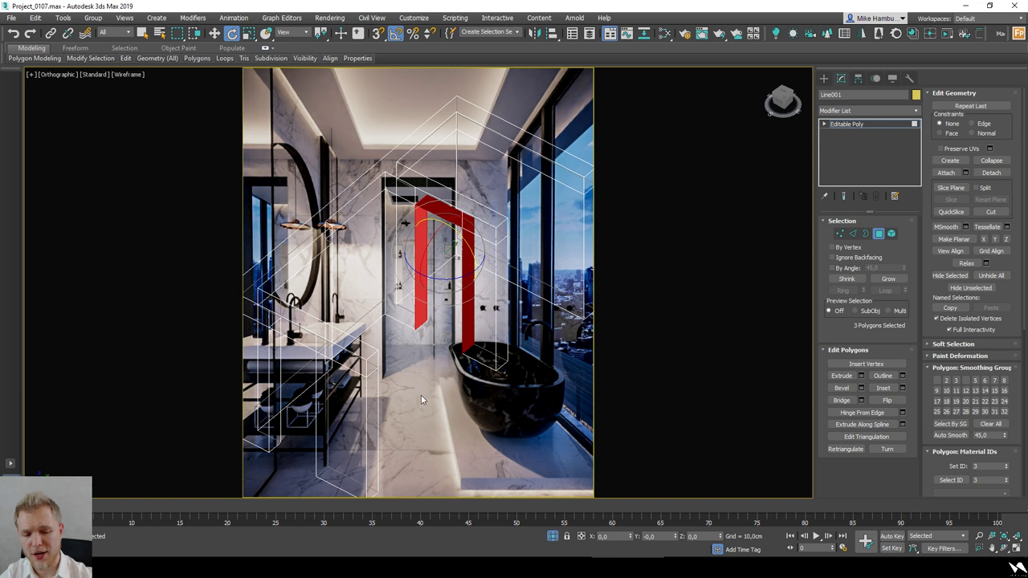
Step: Save the scene as a new file named Bathroom_01
left_click(12, 18)
left_click(568, 310)
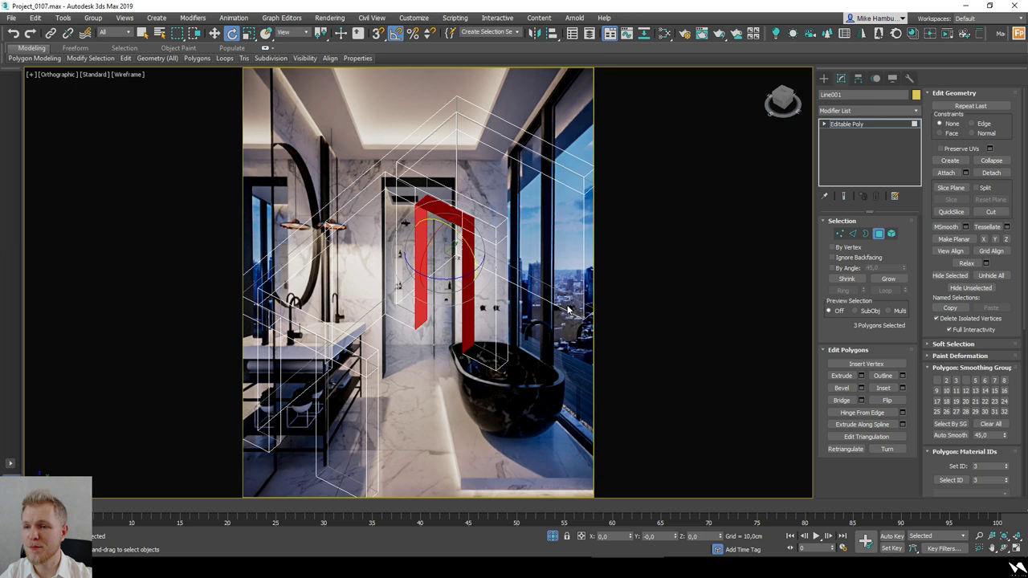
key("ctrl+shift+s")
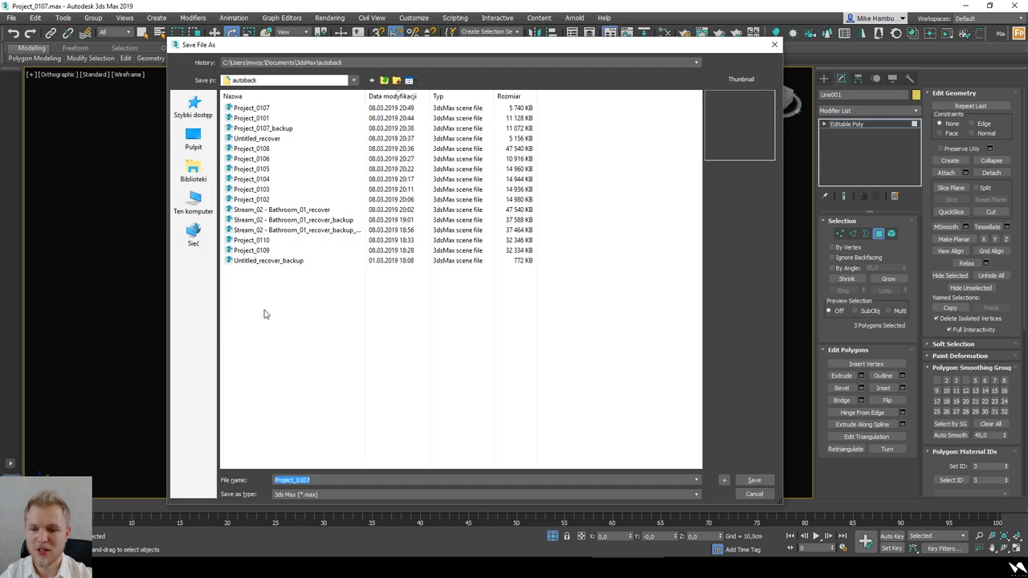
type("Bathro")
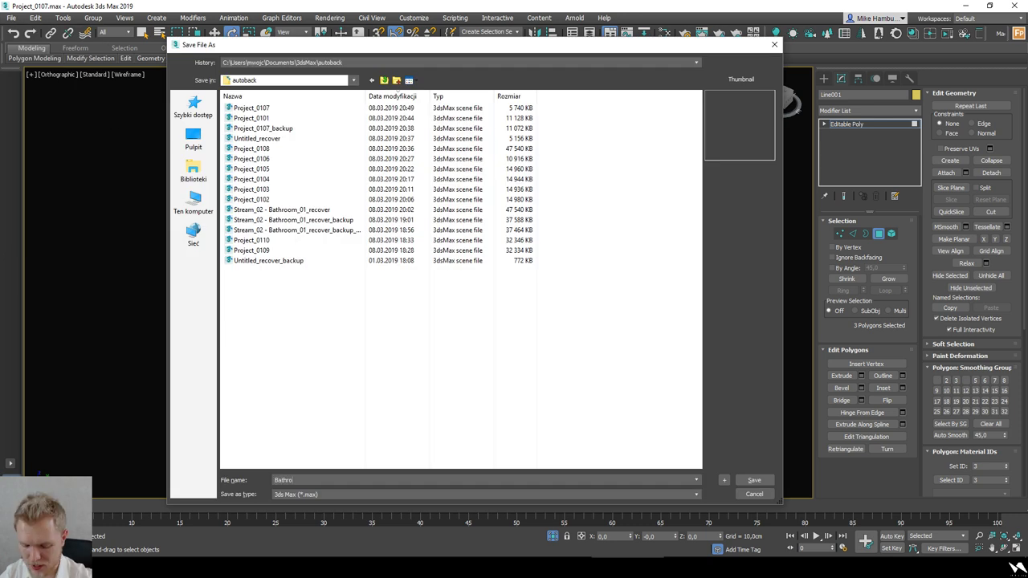
type("om_01")
key("Return")
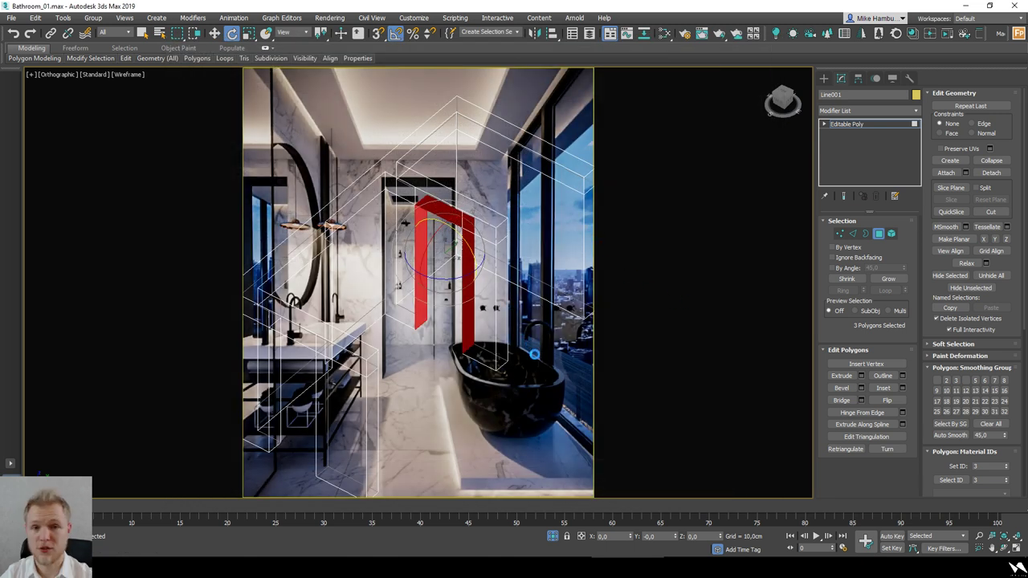
Step: Check the doorway in the reference photo and detach the three doorway lining faces as a clone named Door_Element
key("F3")
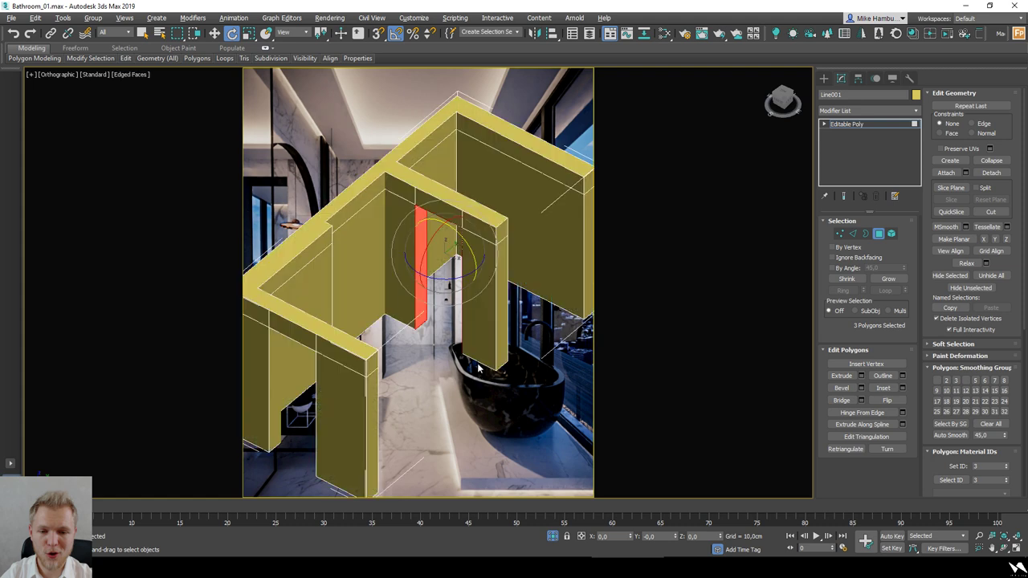
key("F3")
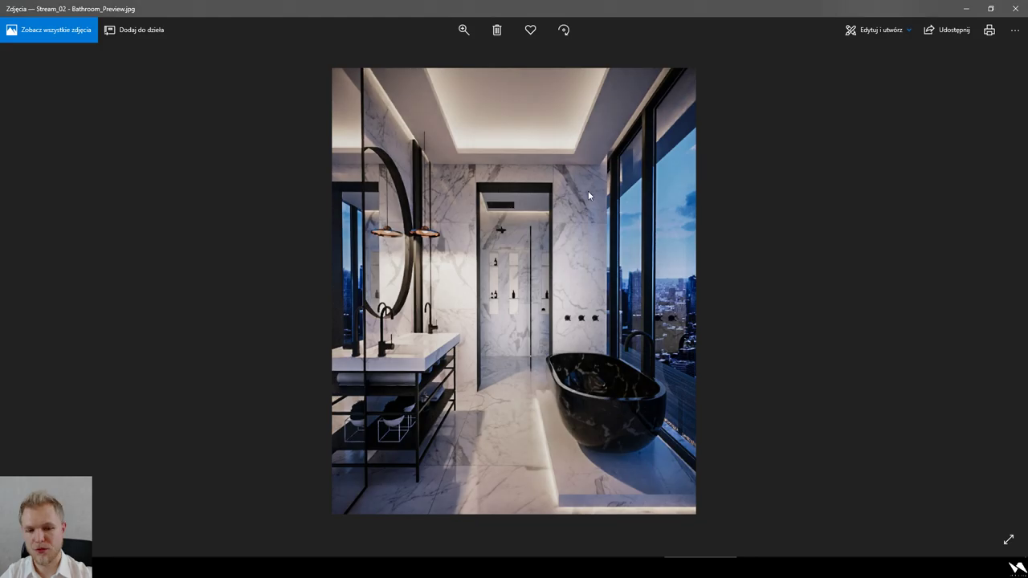
scroll(548, 197, "up", 2)
scroll(547, 197, "up", 1)
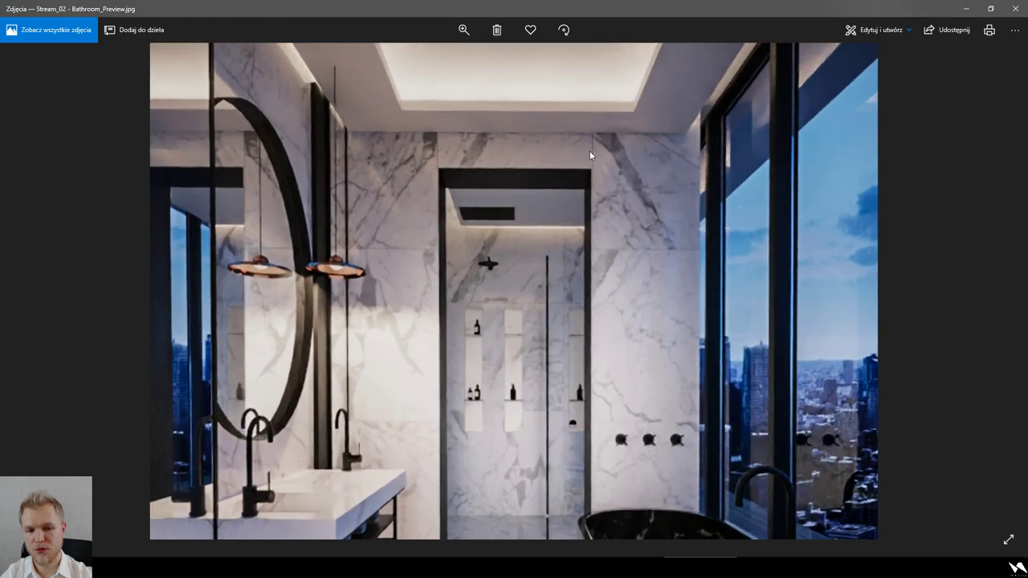
left_click(963, 13)
mouse_move(485, 338)
middle_mouse_down("alt")
mouse_move(449, 367)
mouse_move(465, 362)
middle_mouse_up("alt")
key("F3")
key("F3")
key("F3")
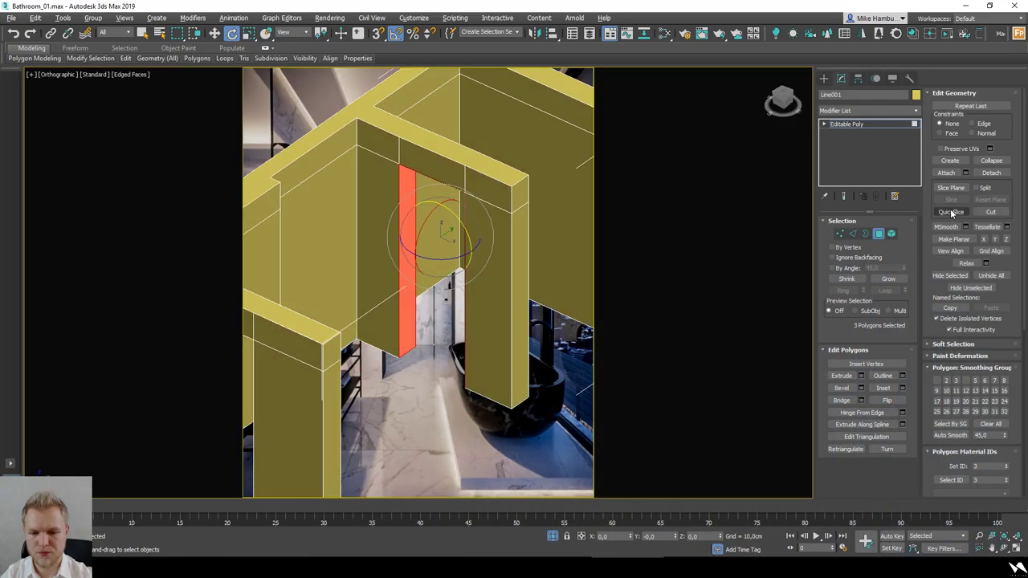
left_click(990, 173)
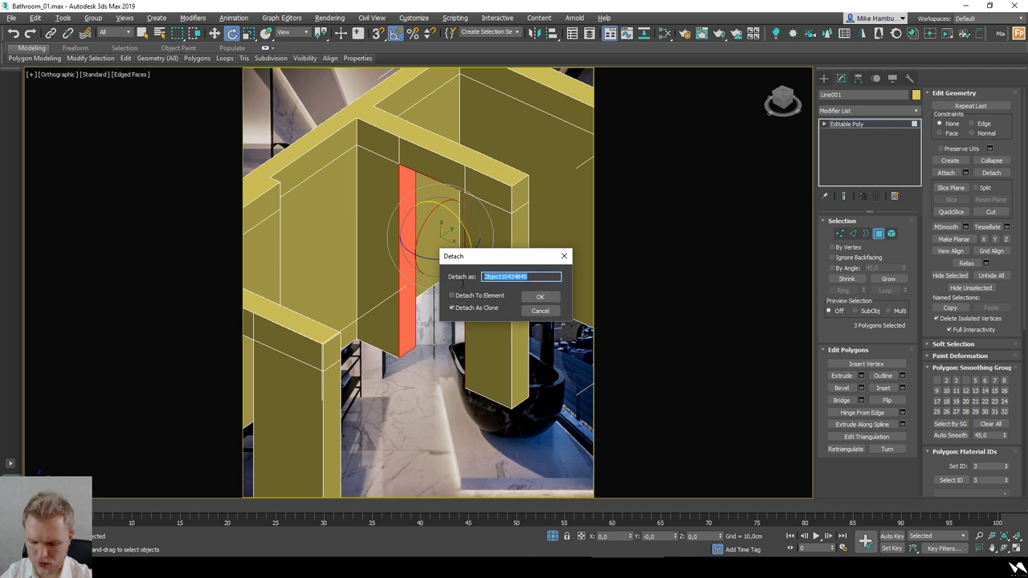
key("Return")
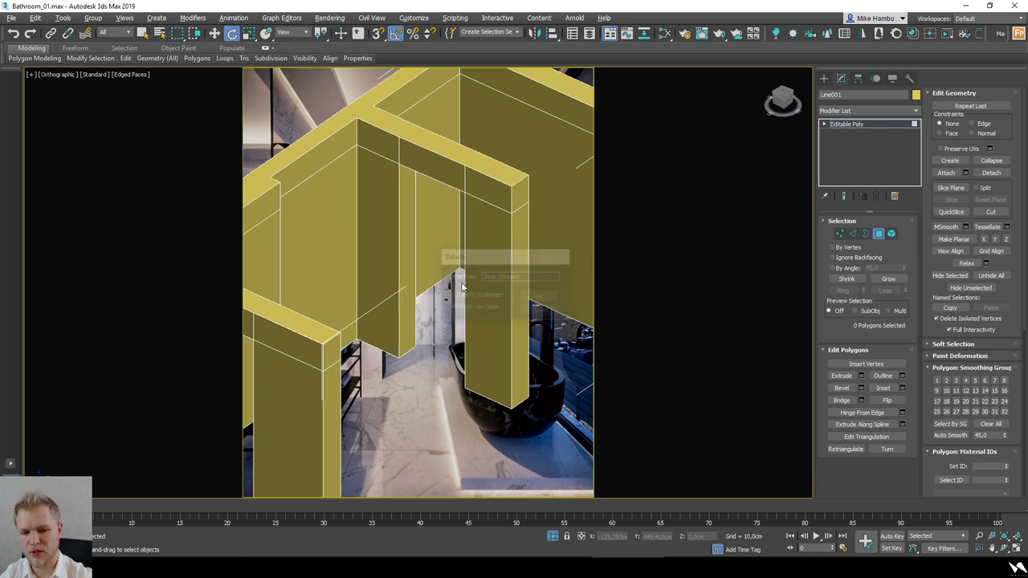
left_click(891, 234)
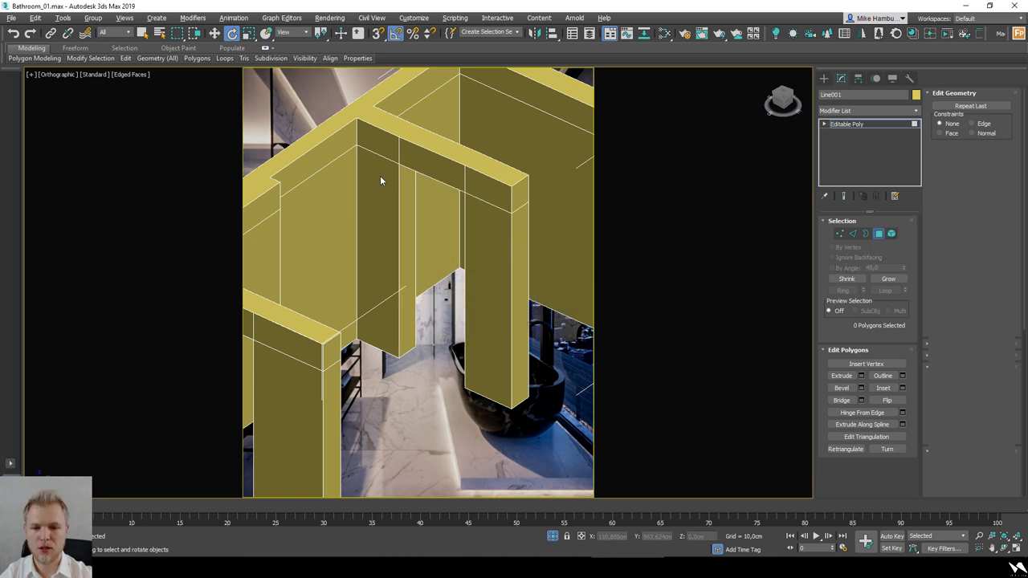
Step: Thicken Door_Element with a Shell of 1 cm outer amount and straightened corners, and collapse it to an Editable Poly
left_click(408, 186)
left_click(879, 111)
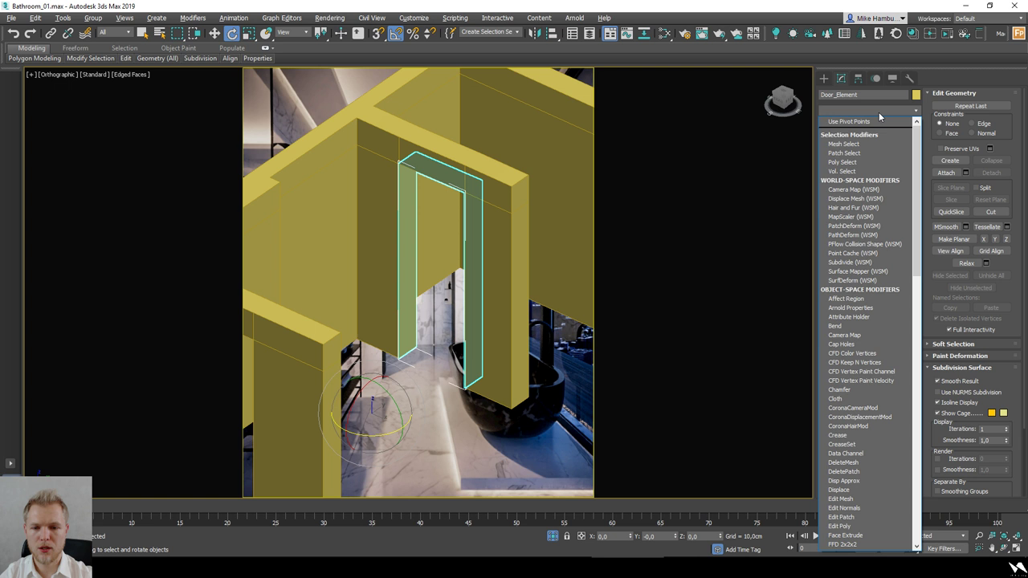
type("sh")
key("Return")
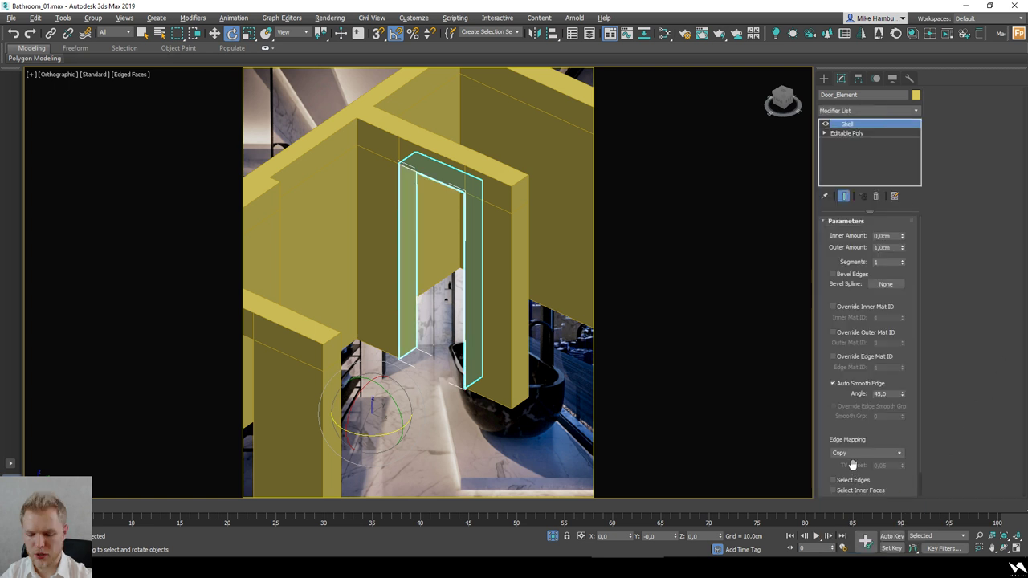
scroll(829, 316, "down", 2)
middle_click_drag(405, 347, 532, 260, "alt")
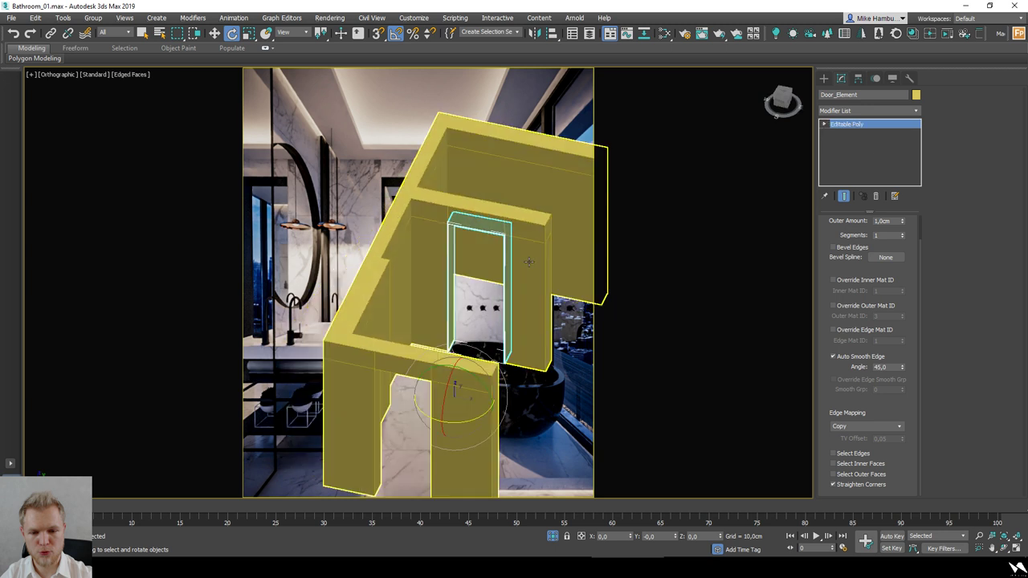
Step: Detach the five front faces of the partition wall around the doorway as a separate clone
left_click(521, 271)
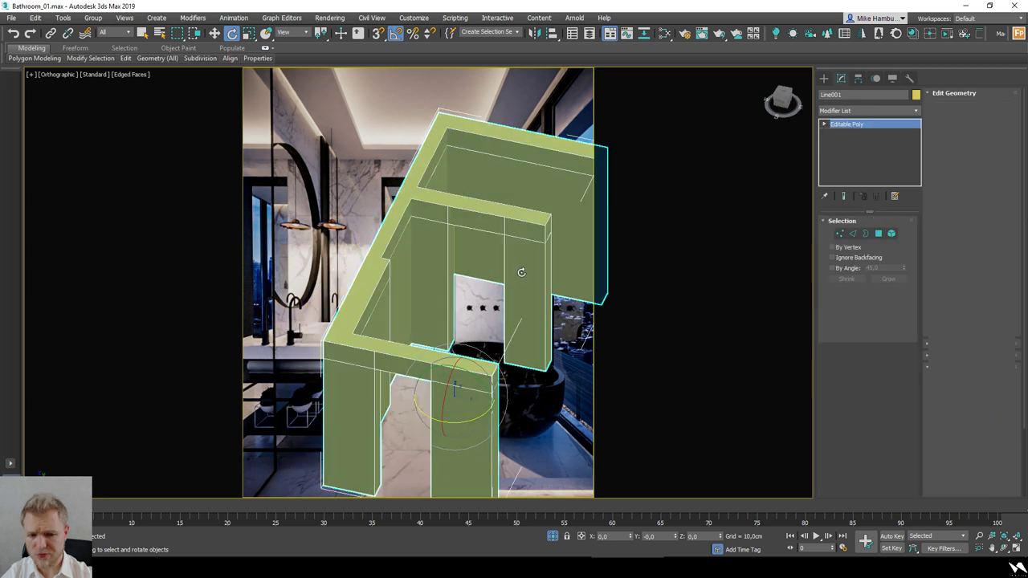
key("4")
left_click(521, 272)
left_click(523, 232, "ctrl")
left_click(477, 220, "ctrl")
left_click(430, 212, "ctrl")
left_click(419, 260, "ctrl")
middle_click_drag(499, 327, 463, 317, "alt")
scroll(461, 318, "down", 5)
key("alt+w")
key("alt+w")
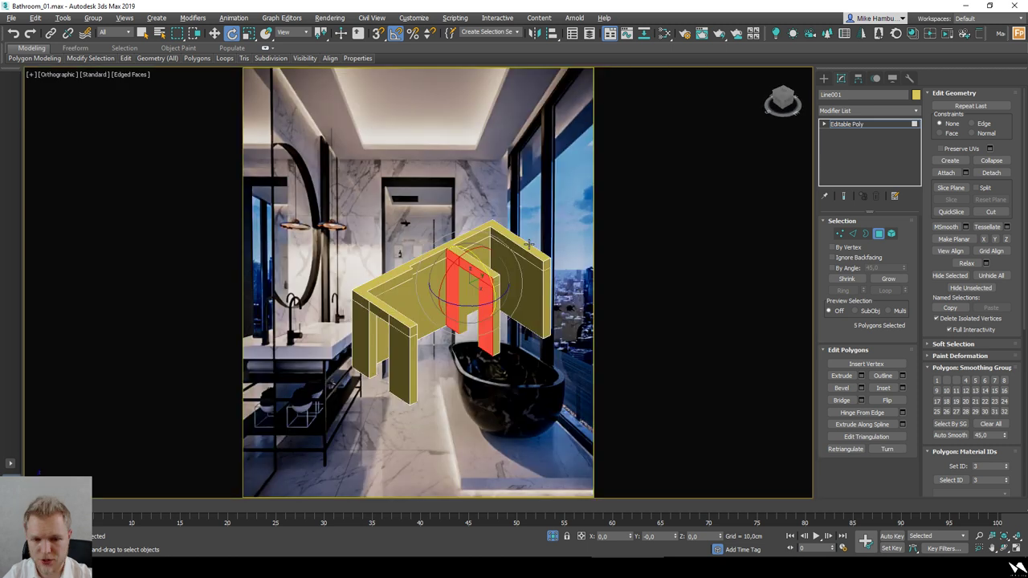
scroll(466, 332, "up", 5)
middle_click_drag(474, 333, 477, 333, "alt")
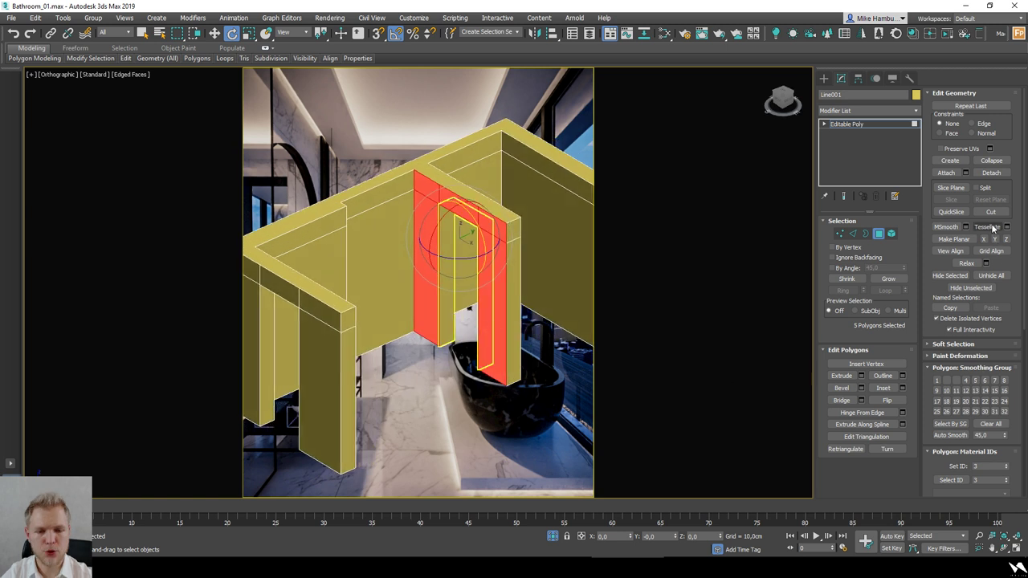
left_click(991, 173)
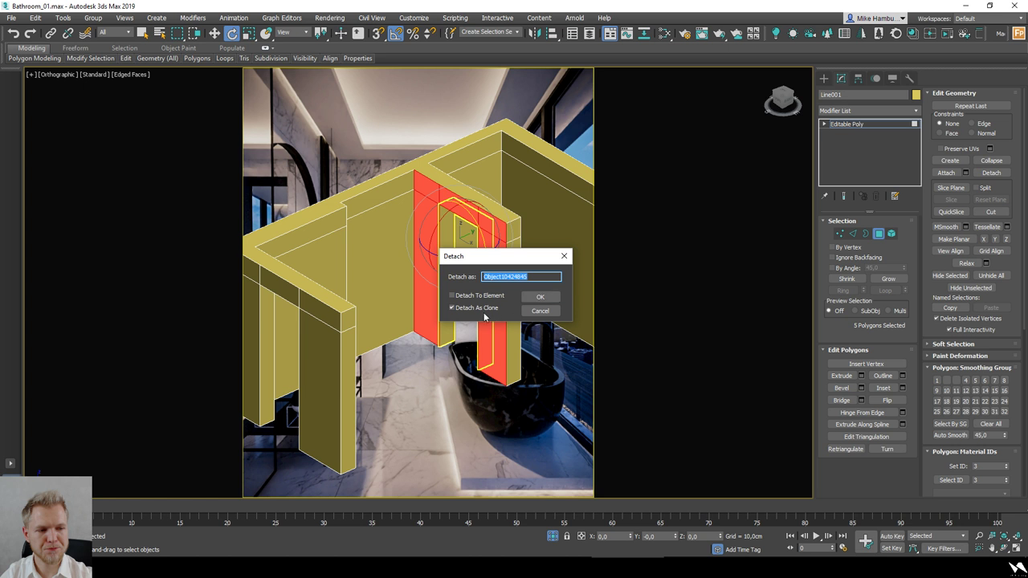
left_click(540, 296)
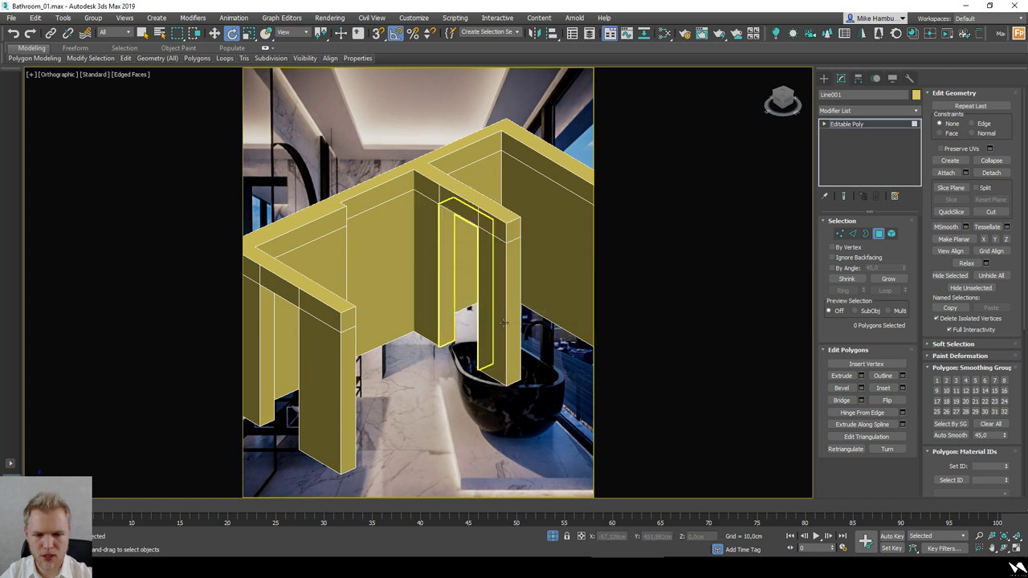
Step: Detach the two inner faces of the long side wall next to the partition as a clone
middle_click_drag(505, 323, 413, 241, "alt")
left_click(400, 206)
left_click(398, 184, "ctrl")
middle_click_drag(398, 183, 361, 188, "alt")
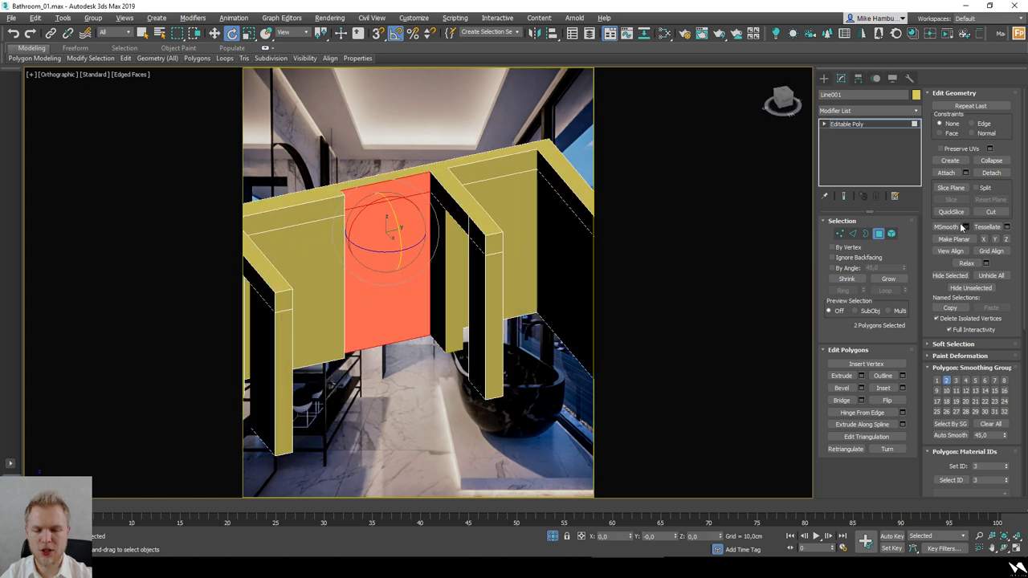
left_click(991, 173)
left_click(538, 298)
Step: Detach the two inner faces of the far end wall behind the partition as a clone
left_click(571, 212)
middle_click_drag(571, 212, 514, 328, "alt")
left_click(991, 173)
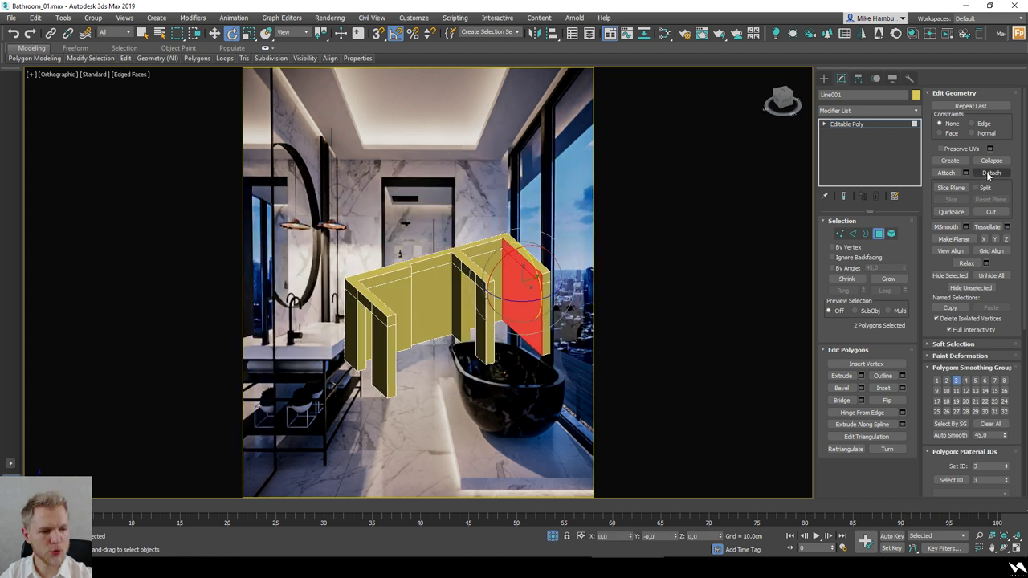
left_click(539, 296)
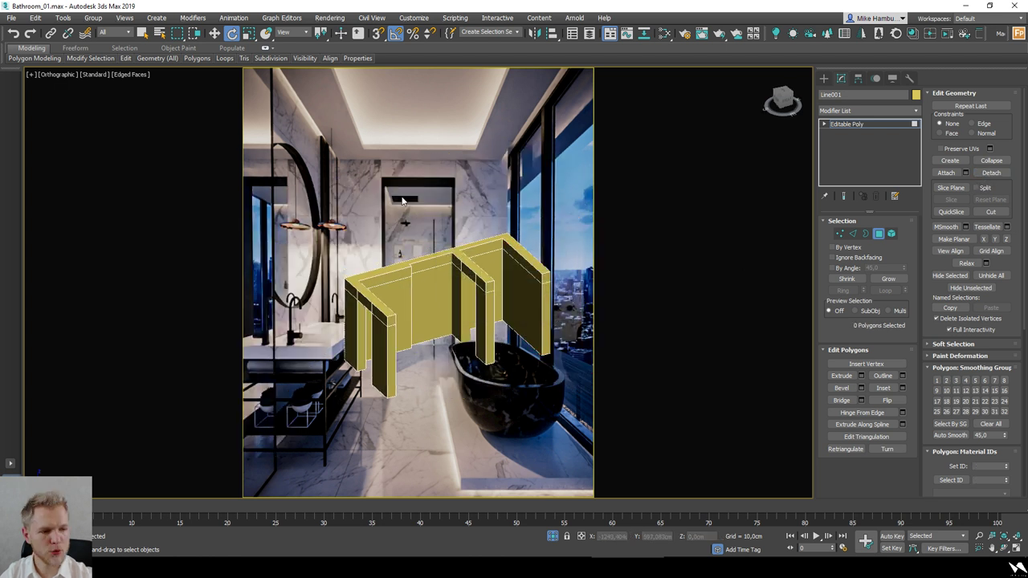
middle_click_drag(435, 310, 367, 298, "alt")
left_click(367, 298)
left_click(371, 227, "ctrl")
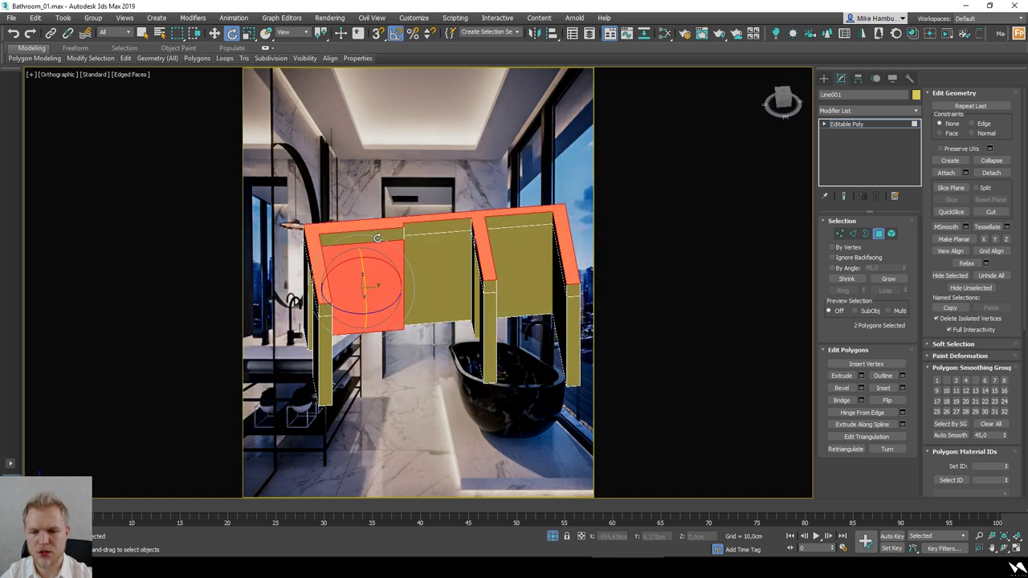
scroll(450, 330, "up", 2)
left_click(436, 391)
middle_click_drag(436, 391, 485, 387, "alt")
key("F3")
scroll(490, 384, "up", 2)
key("F3")
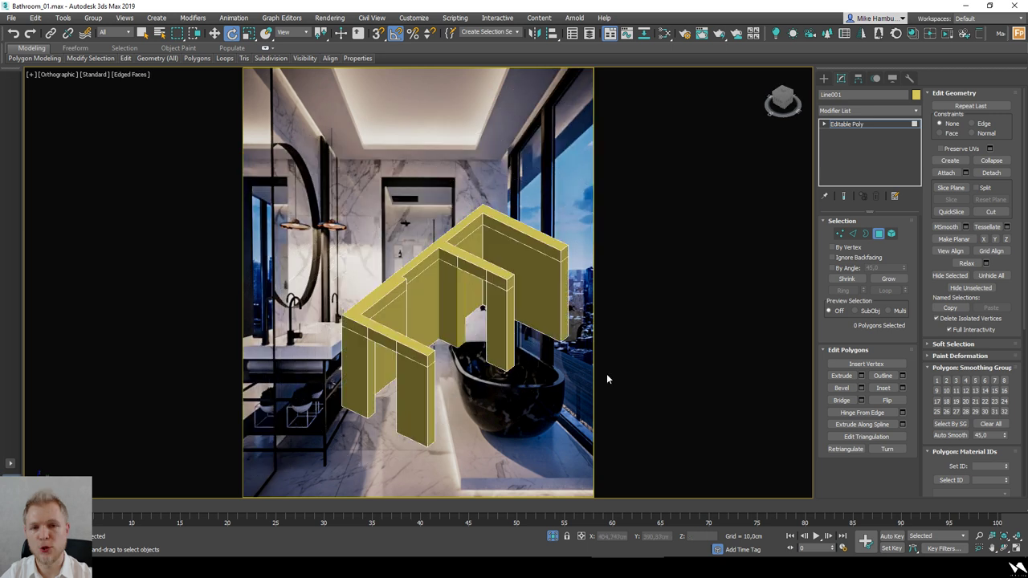
Step: Leave polygon editing and paste the copied FloorGenerator modifier onto the detached doorway wall piece
left_click(879, 235)
left_click(459, 313)
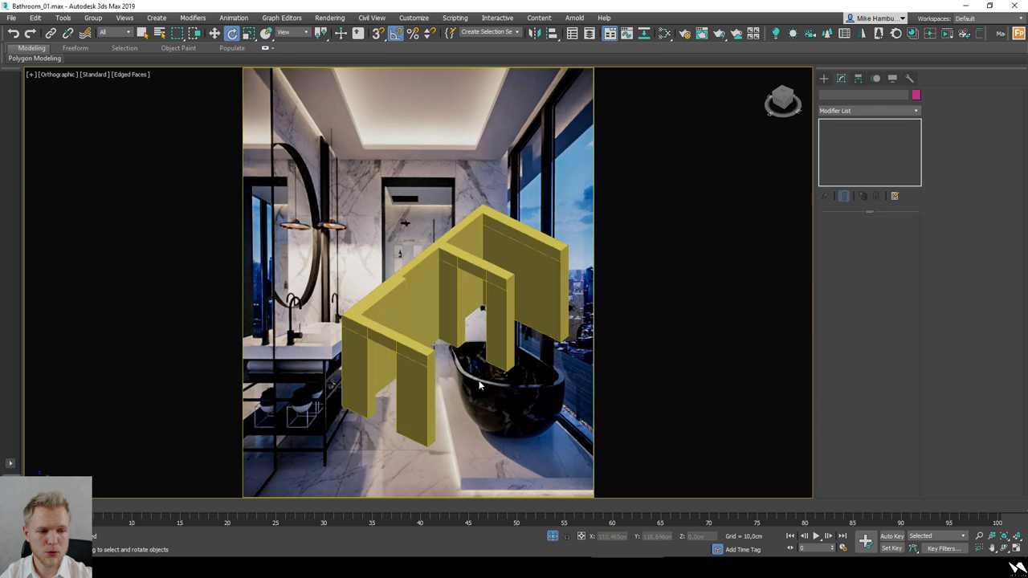
middle_click_drag(477, 345, 508, 326, "alt")
right_click(848, 154)
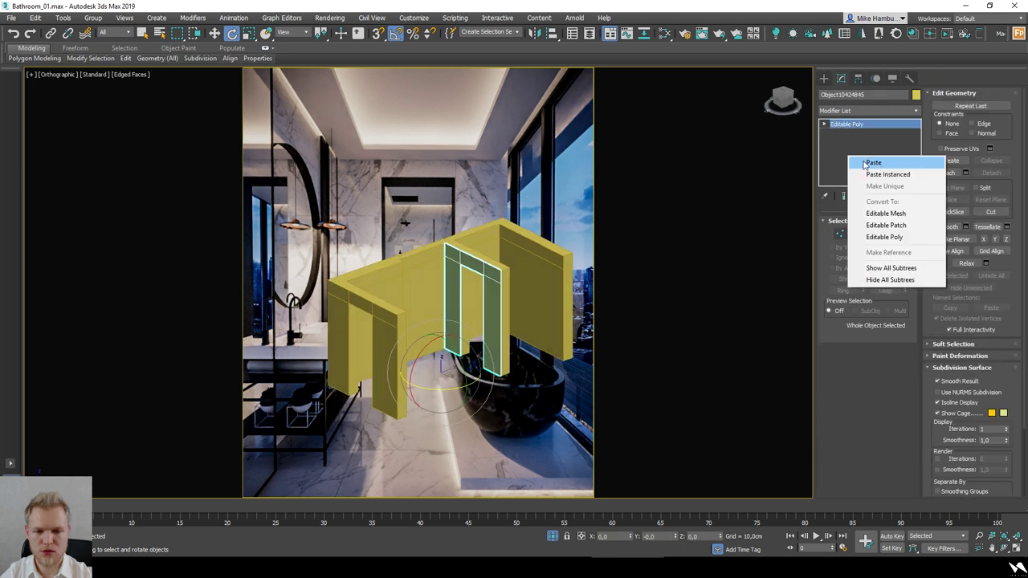
left_click(886, 165)
Step: Try to paste the copied FloorGenerator modifier onto the far end wall
middle_click_drag(517, 369, 502, 316, "alt")
left_click(543, 287)
right_click(883, 154)
left_click(533, 374)
left_click(524, 305)
left_click(500, 316)
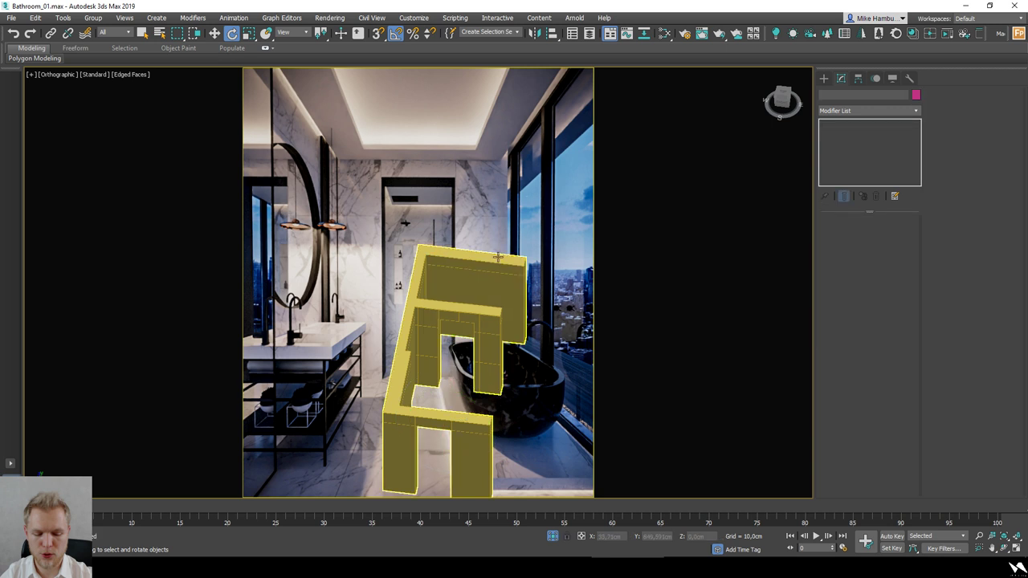
Step: Connect the far end wall's six horizontal edges with a new edge loop and move its vertices to the side wall's inner corner
key("2")
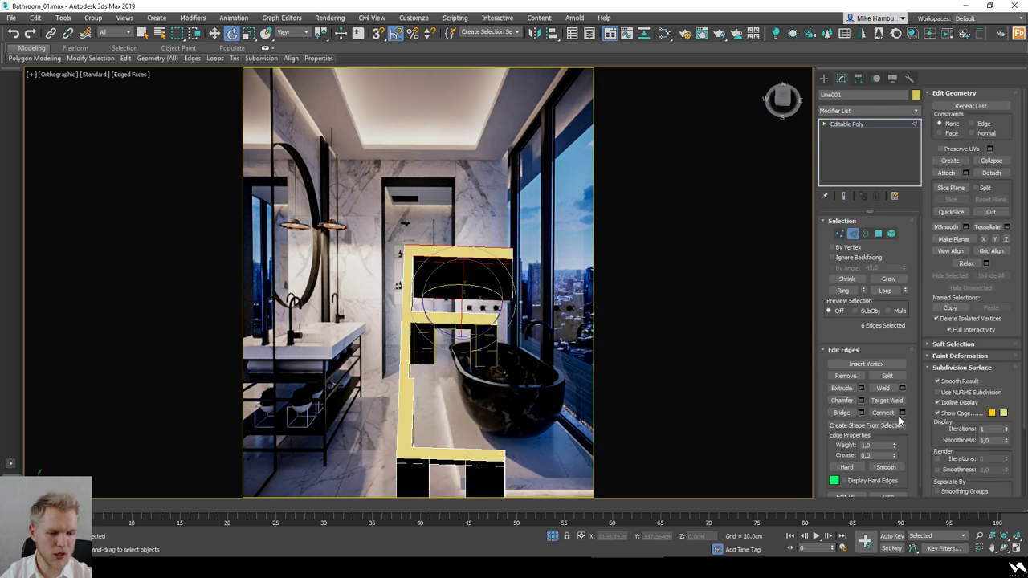
left_click(888, 416)
key("t")
key("F3")
scroll(454, 278, "down", 5)
key("1")
key("1")
key("w")
key("s")
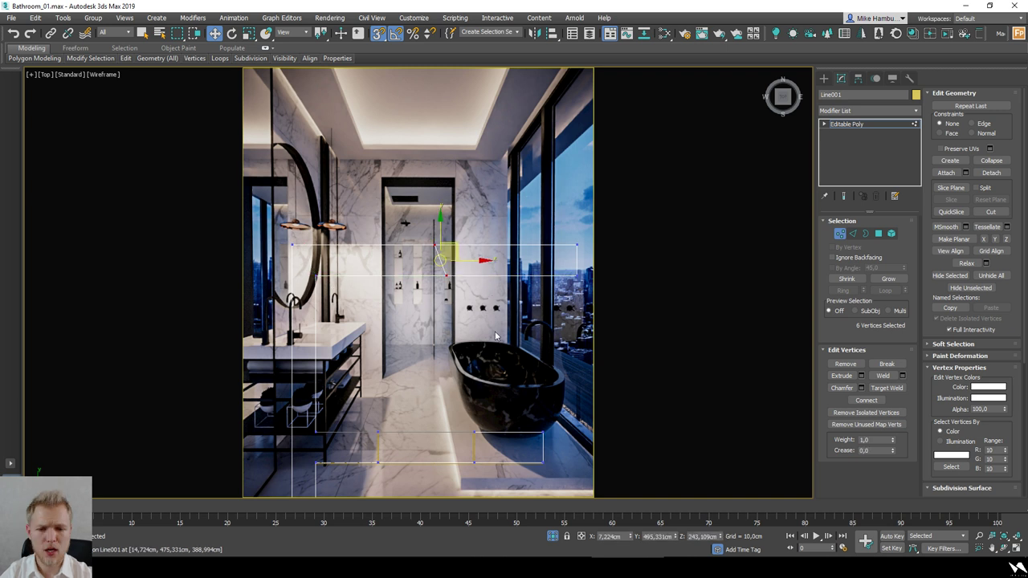
left_click_drag(447, 275, 397, 280)
Step: Weld the moved vertices at the inner corner of the far end wall
left_click(881, 376)
left_click(399, 209)
scroll(399, 280, "down", 4)
scroll(399, 281, "down", 1)
left_click(427, 308)
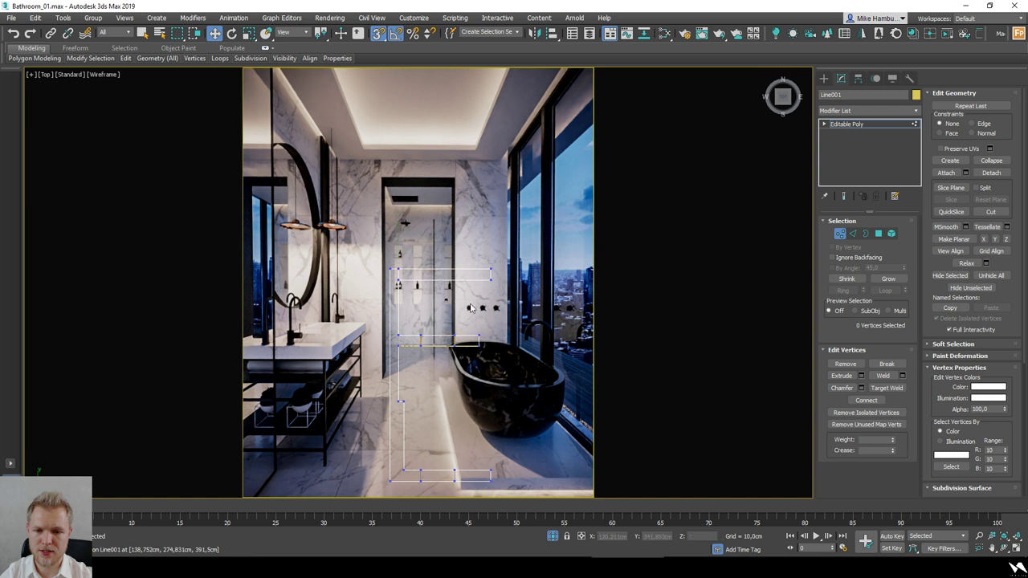
Step: Connect the far end wall's six horizontal edges with three vertical edge loops
scroll(421, 302, "up", 2)
key("2")
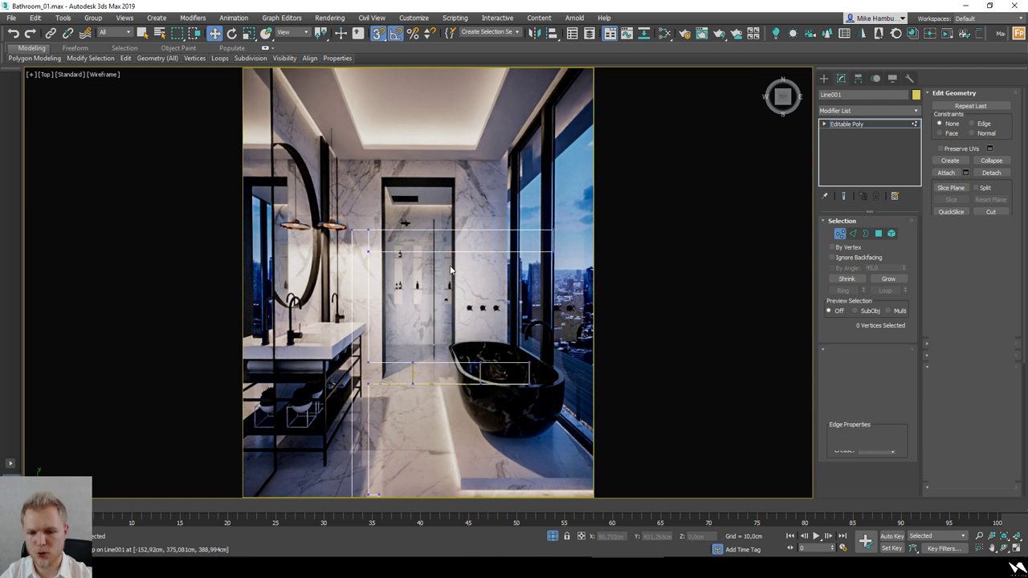
left_click_drag(474, 212, 504, 294)
middle_click_drag(505, 299, 485, 280, "alt")
key("F3")
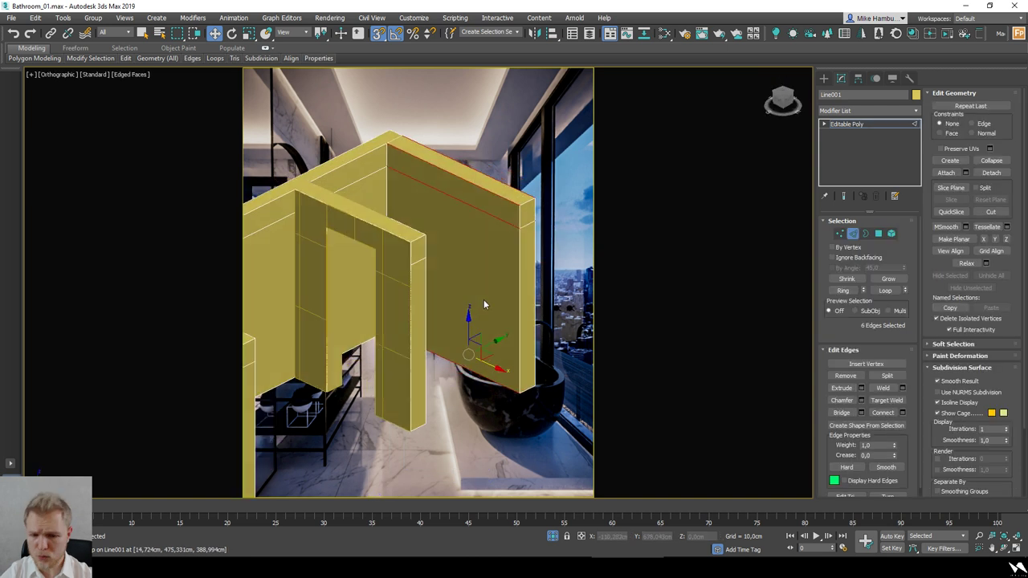
left_click(902, 412)
left_click(426, 287)
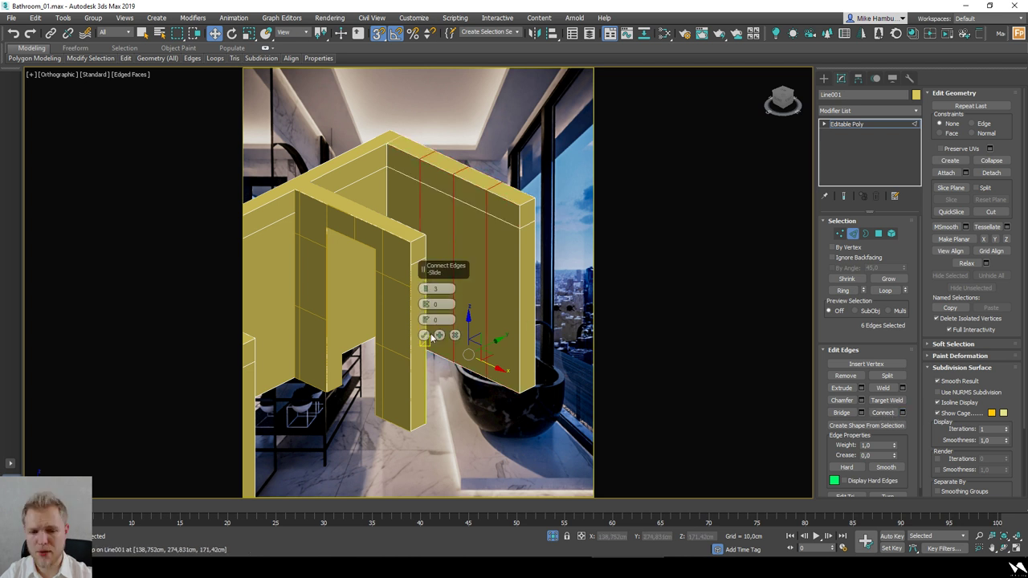
left_click(423, 335)
Step: Through the camera view, move the far end wall's new vertical edge loops sideways to line up with the three shower niches in the reference photo
middle_click_drag(426, 337, 482, 333, "alt")
key("c")
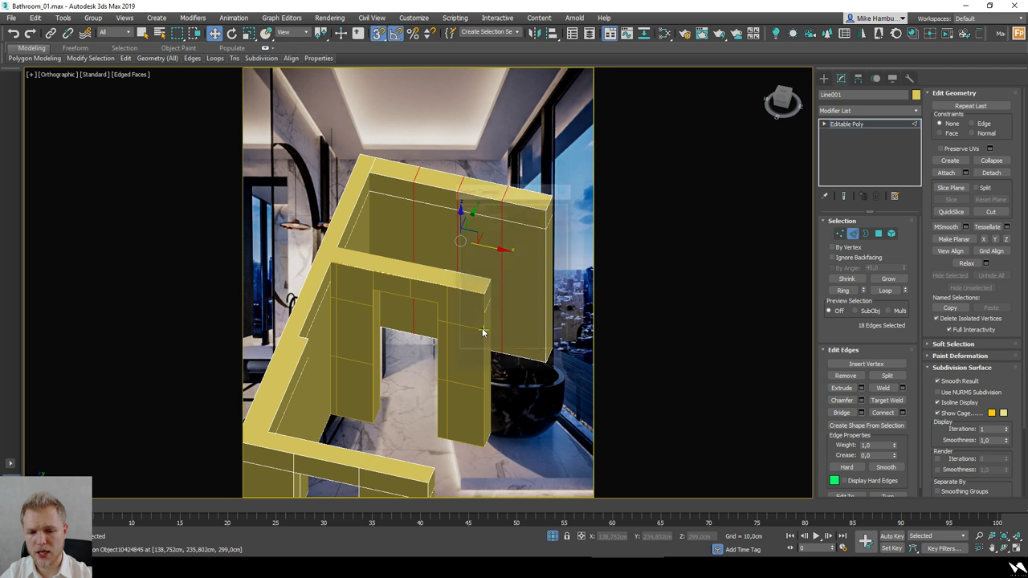
left_click(551, 363)
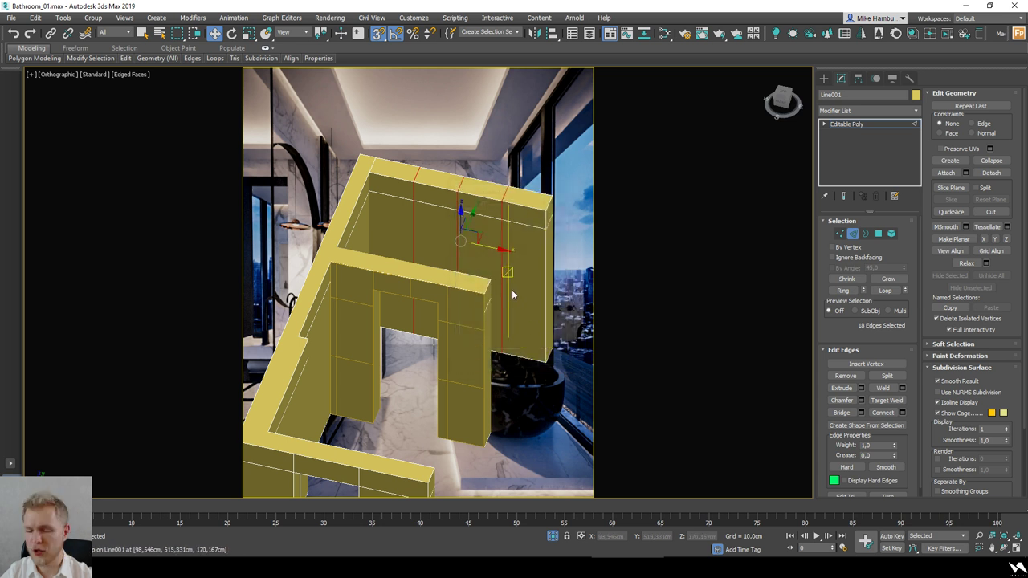
key("c")
double_click(479, 207)
key("F3")
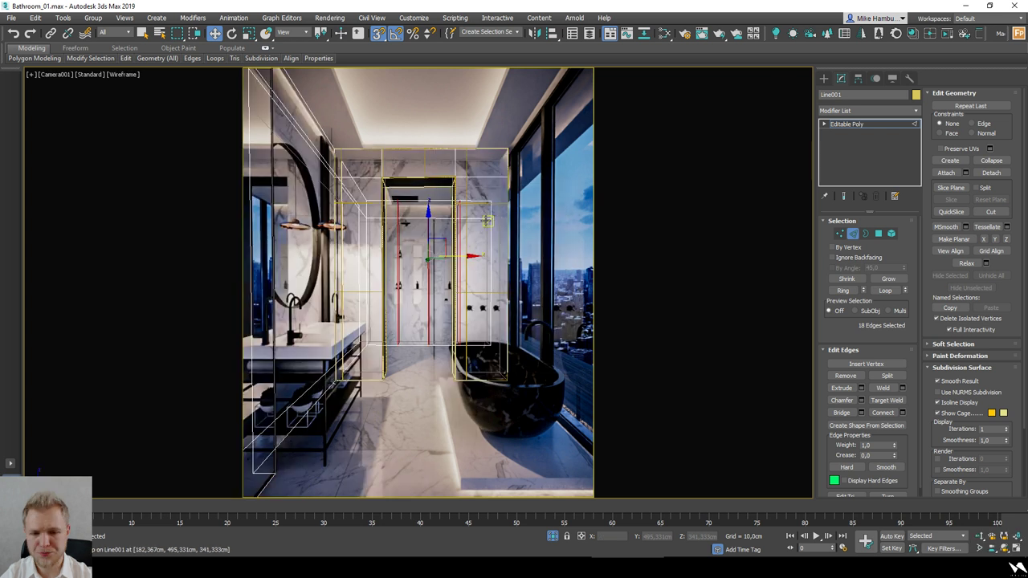
left_click(448, 292)
left_click_drag(448, 259, 450, 259)
double_click(399, 274)
key("ctrl+z")
left_click_drag(488, 254, 477, 257)
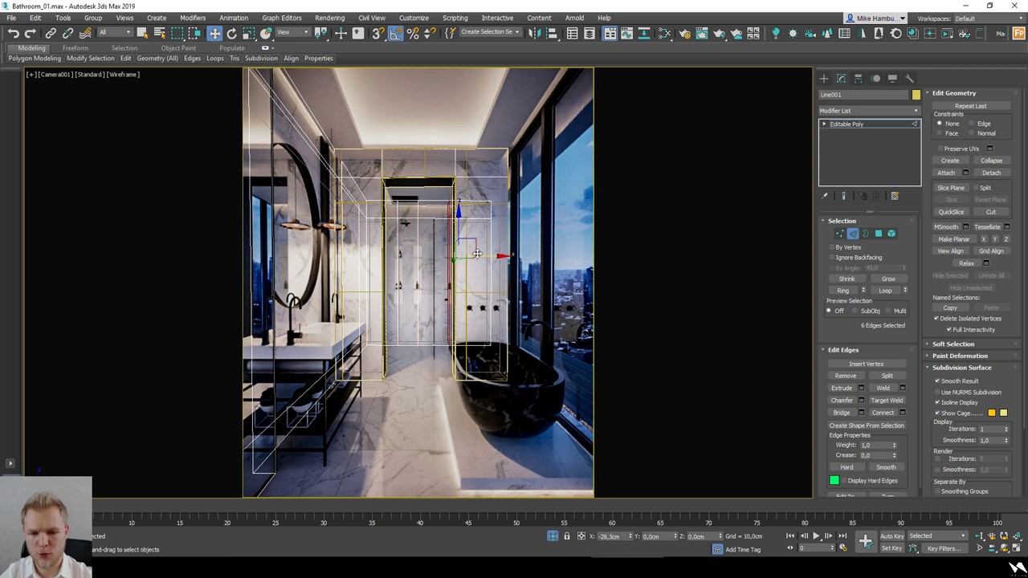
Step: Chamfer the far end wall's three vertical edge loops by 12 cm
double_click(399, 258)
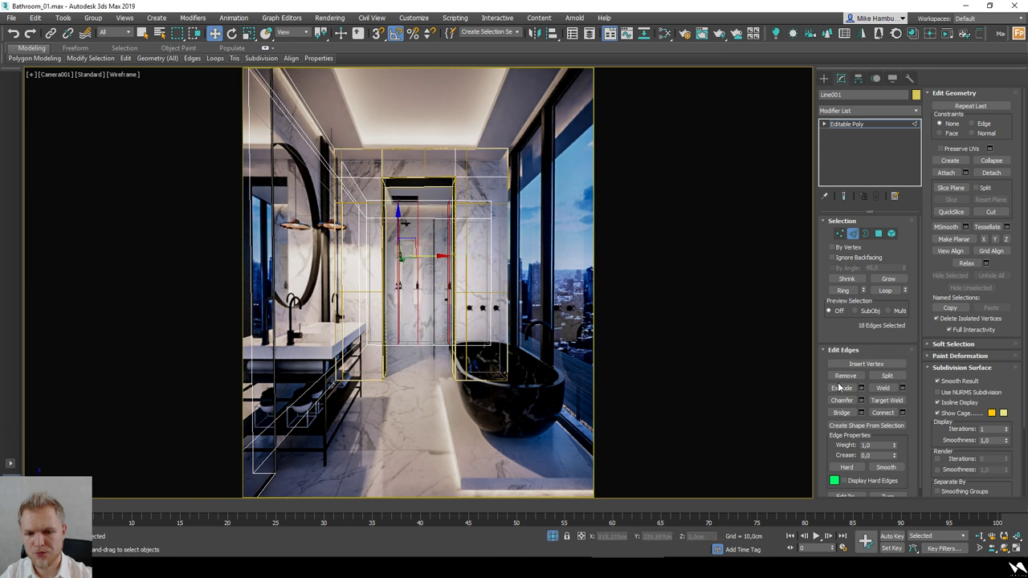
left_click(861, 400)
left_click_drag(419, 296, 427, 288)
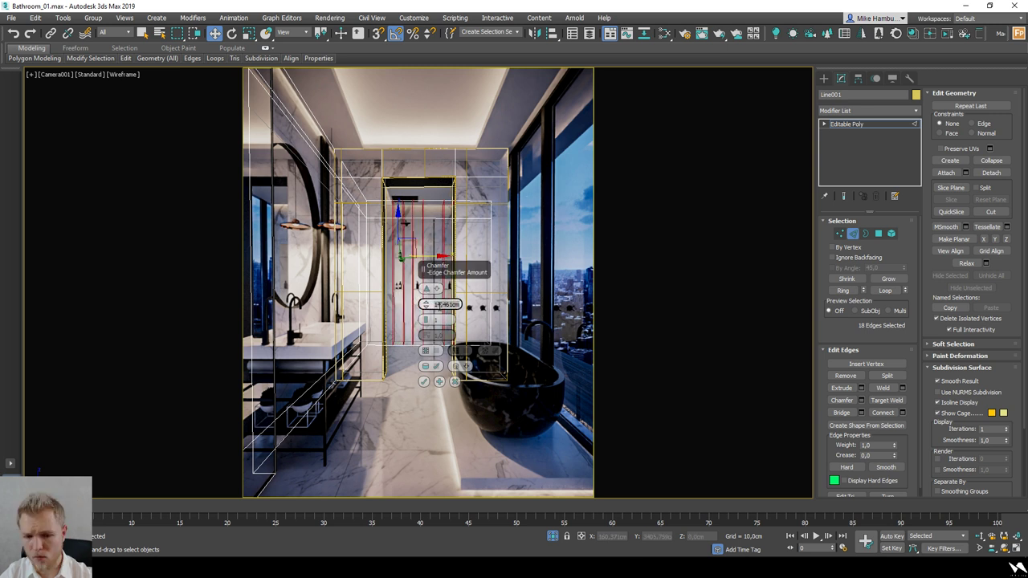
key("Return")
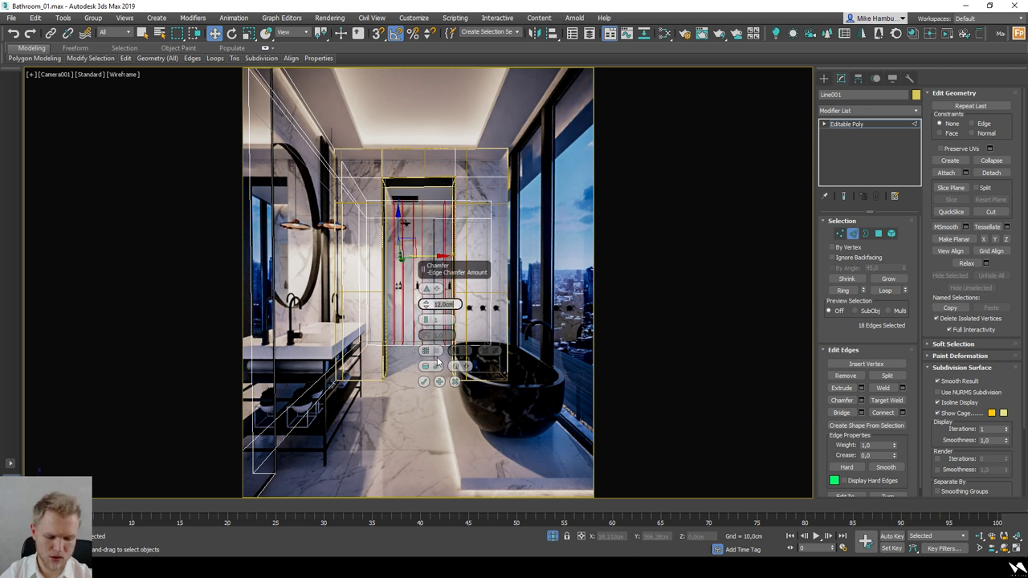
left_click(424, 381)
key("F3")
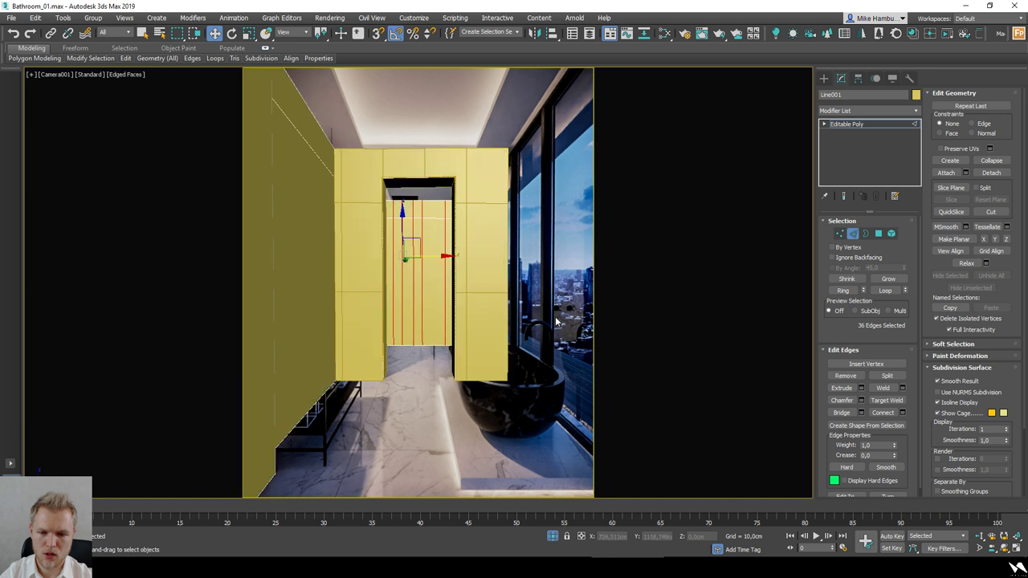
key("F3")
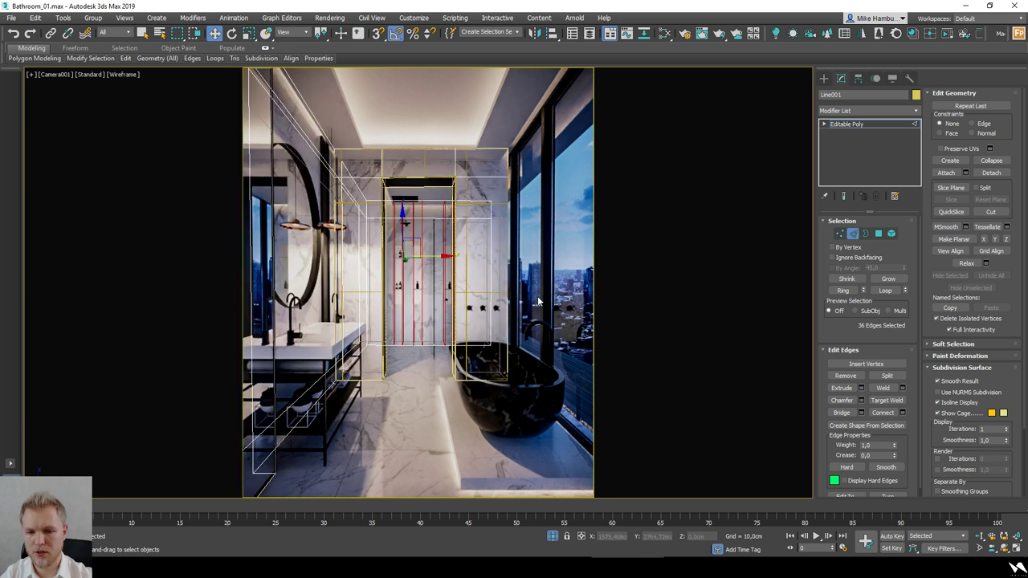
Step: Ring-select the walls' vertical edges and connect them with two horizontal segments
left_click(842, 290)
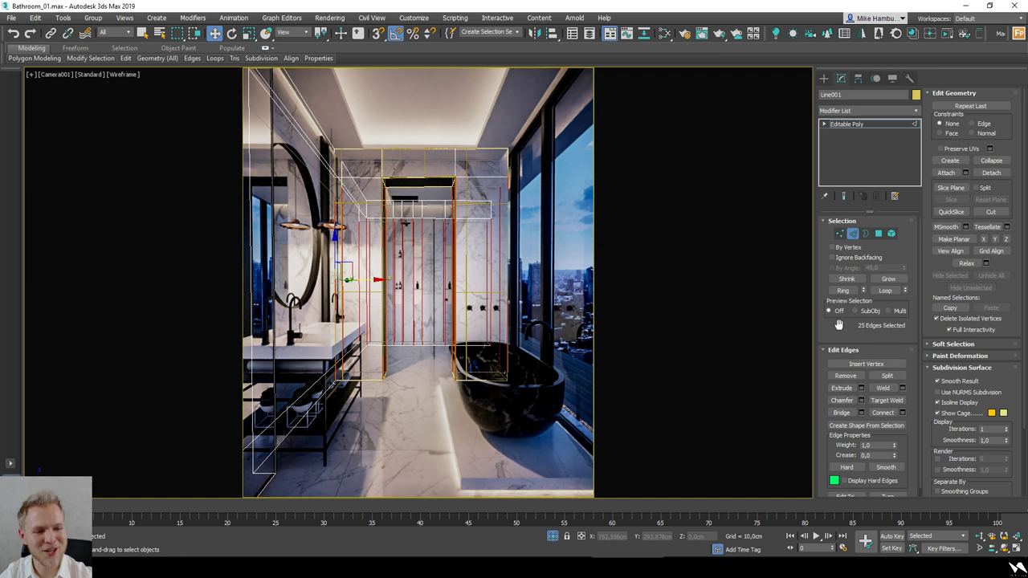
left_click(882, 412)
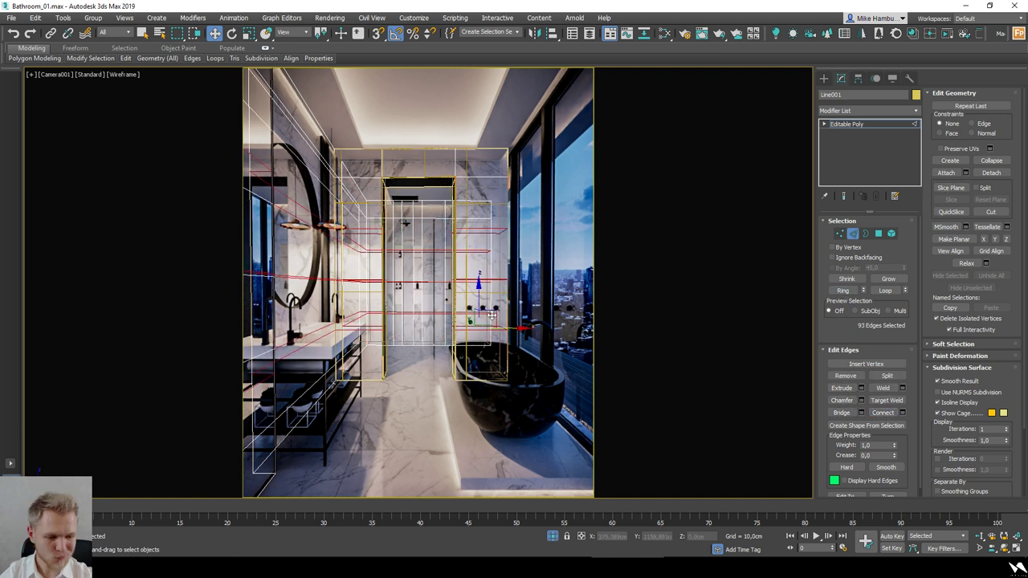
key("ctrl+z")
left_click(903, 412)
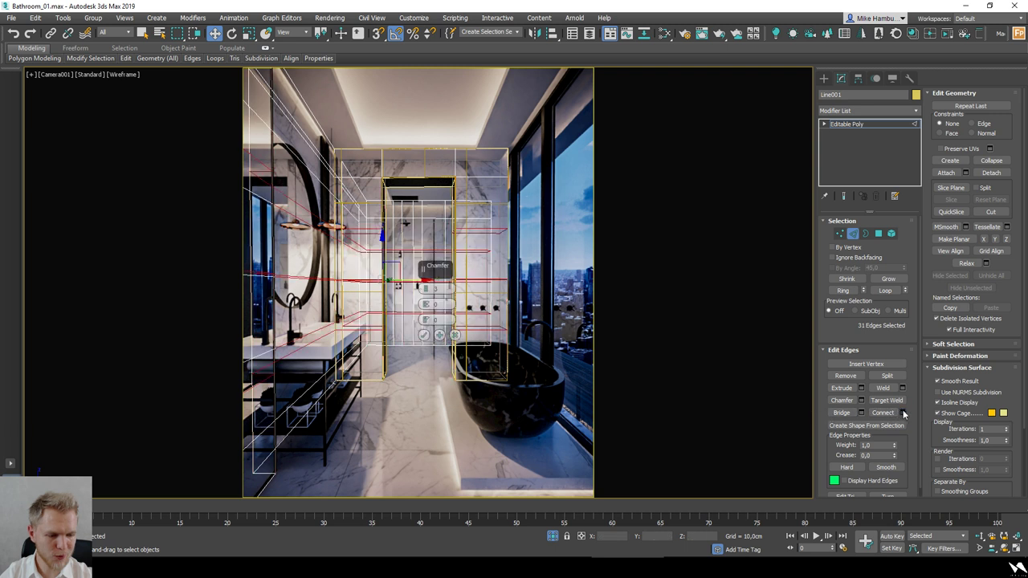
left_click(425, 291)
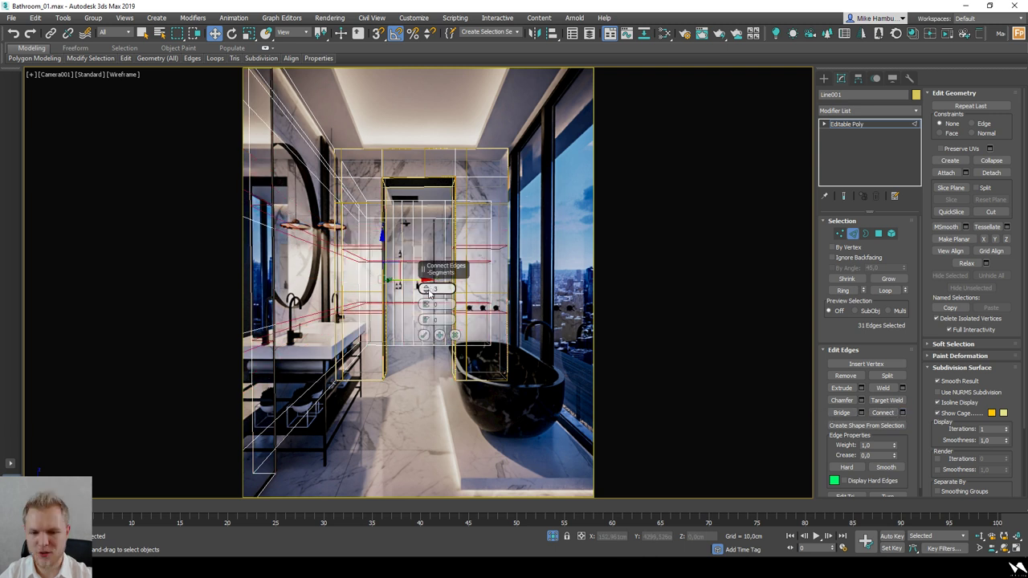
left_click(424, 335)
Step: Raise the upper horizontal edge loop to the top of the niches in the reference photo and switch to polygon editing
left_click(432, 317)
double_click(480, 245)
double_click(428, 263)
key("s")
key("s")
left_click_drag(402, 229, 401, 197)
left_click(482, 261)
left_click(482, 244)
left_click(472, 273)
key("F3")
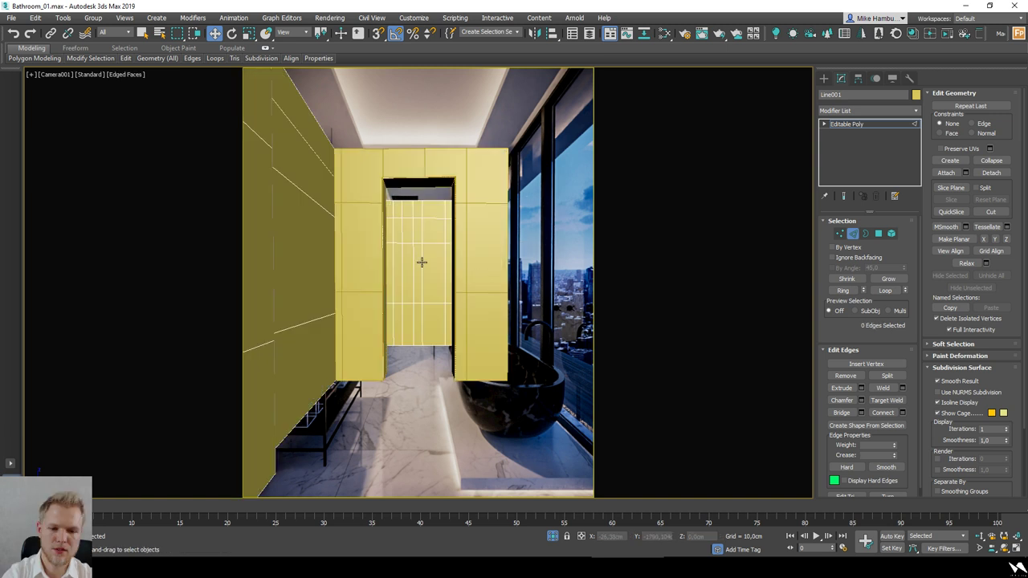
left_click(422, 261)
left_click(853, 235)
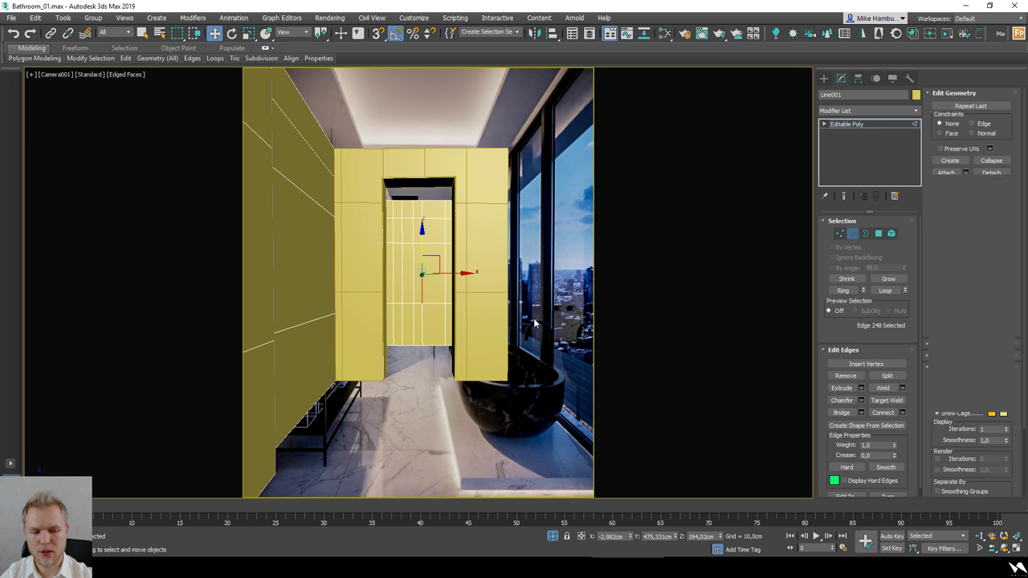
key("4")
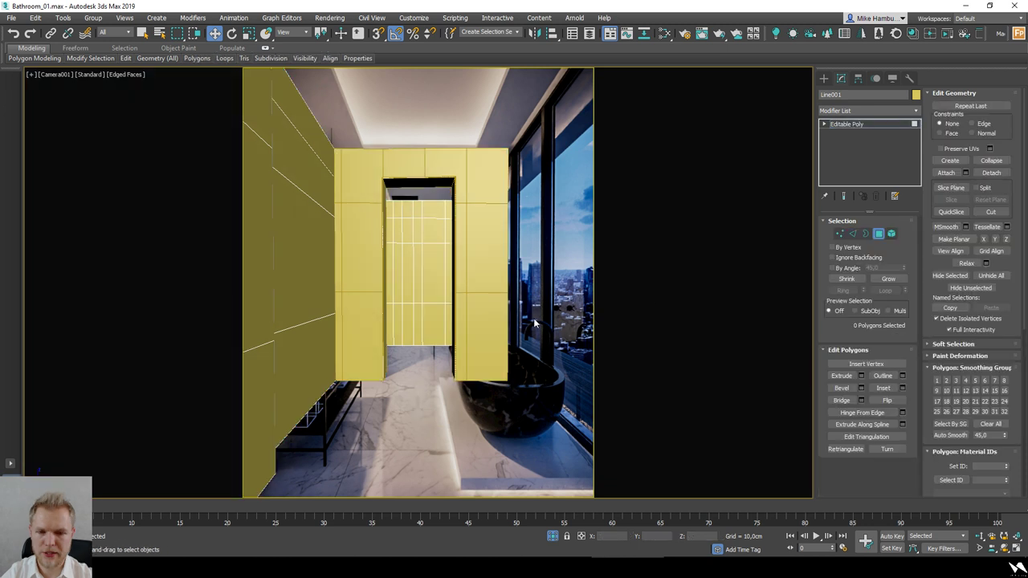
key("t")
scroll(535, 322, "down", 3)
middle_click_drag(535, 321, 482, 281, "alt")
scroll(482, 282, "up", 4)
left_click(479, 283)
left_click(480, 332, "ctrl")
left_click(438, 289, "ctrl")
left_click(435, 269, "ctrl")
left_click(416, 259, "ctrl")
left_click(405, 254, "ctrl")
left_click(396, 247, "ctrl")
left_click(397, 234, "ctrl")
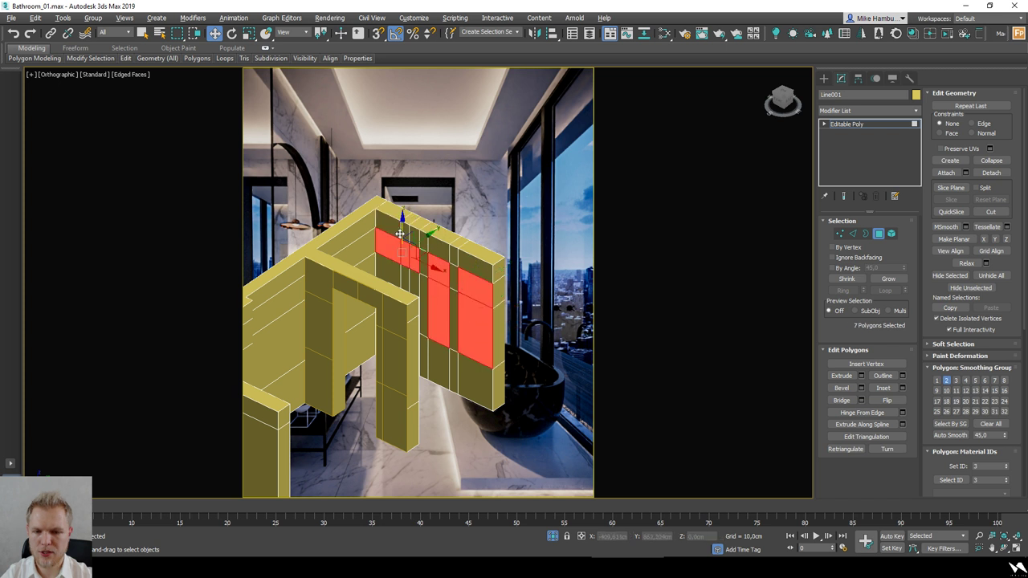
left_click(415, 236, "ctrl")
Step: Select the far end wall's inner face without its three niche openings and detach it as a clone
key("t")
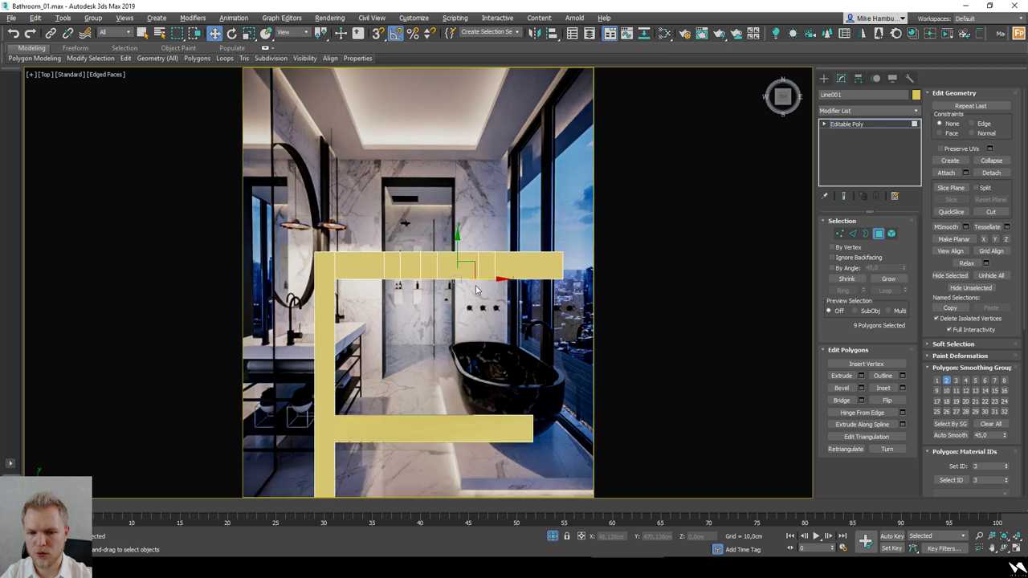
left_click_drag(494, 297, 336, 263)
left_click_drag(336, 262, 574, 258, "alt")
middle_click_drag(561, 271, 434, 271, "alt")
left_click(477, 300, "alt")
left_click(431, 279, "alt")
left_click(409, 270, "alt")
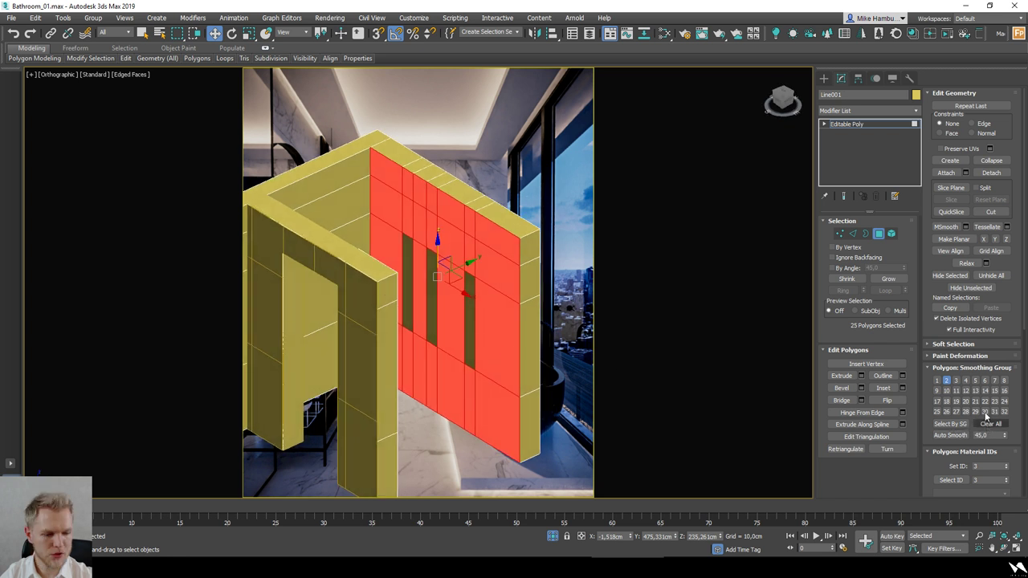
left_click(991, 172)
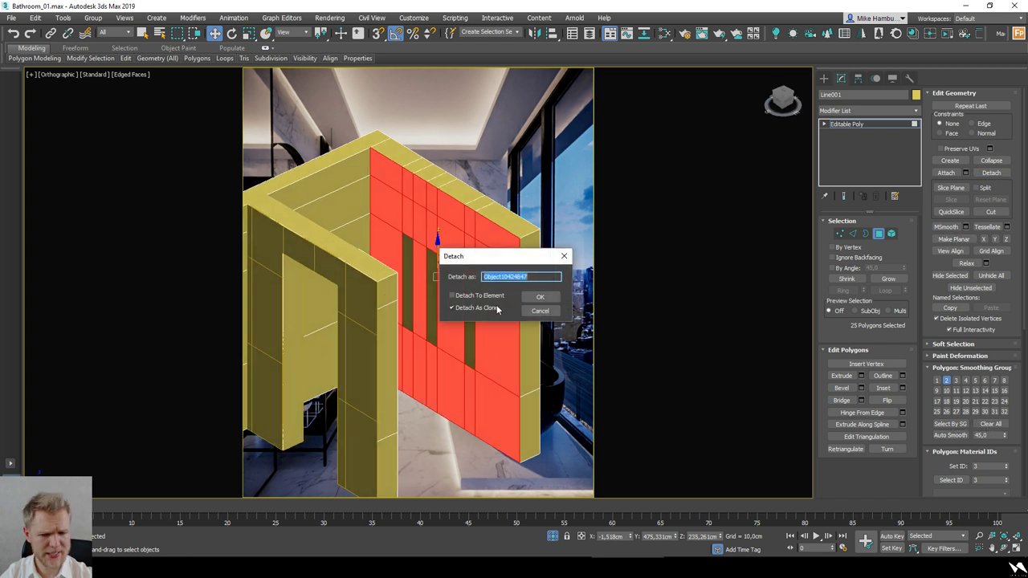
left_click(540, 297)
left_click(879, 238)
Step: Paste the copied FloorGenerator modifier onto the detached far end wall face
left_click(475, 245)
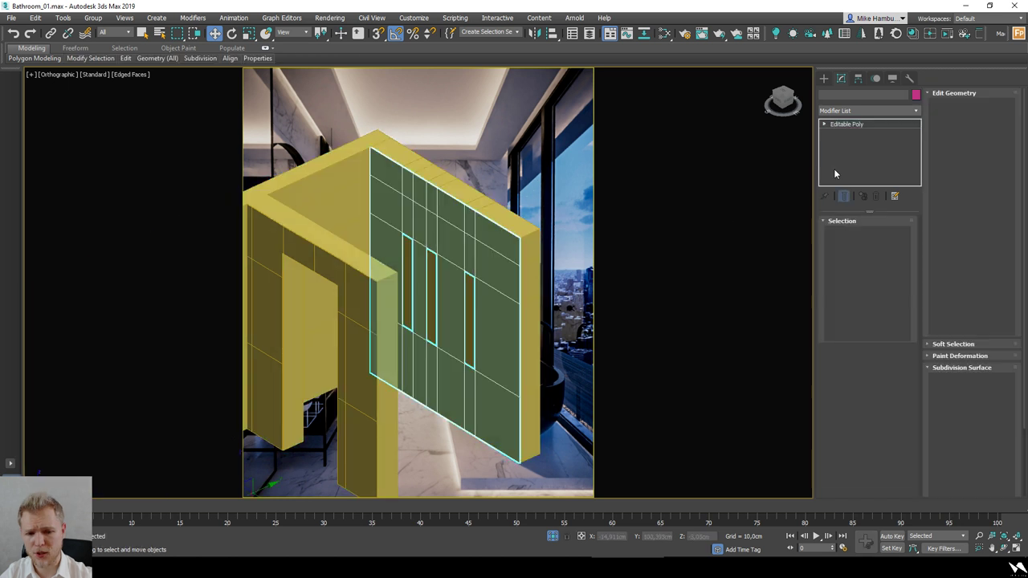
right_click(856, 161)
left_click(875, 168)
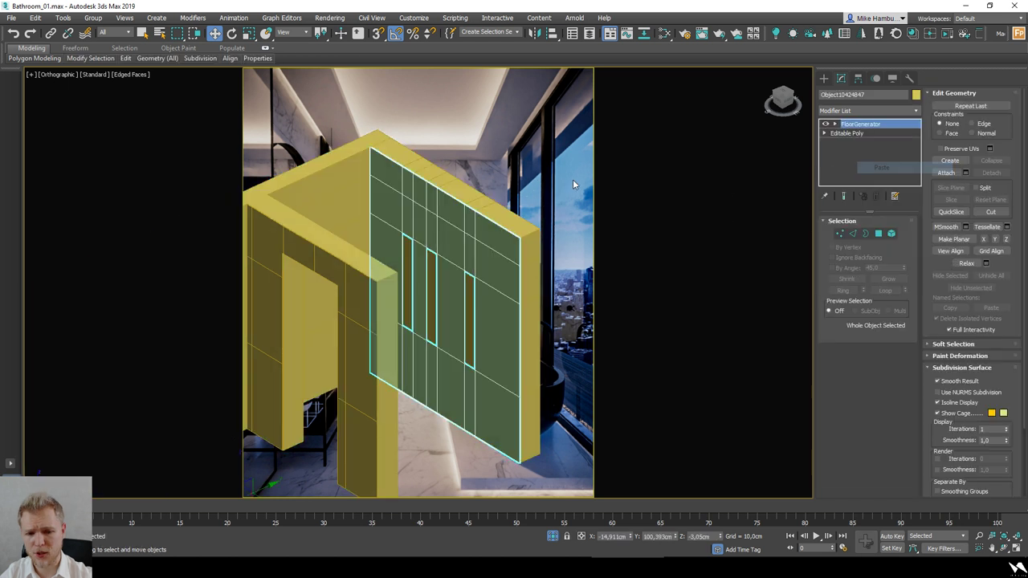
left_click(514, 180)
Step: Paste the copied FloorGenerator modifier onto the detached side wall piece behind the doorway wall
scroll(505, 258, "down", 5)
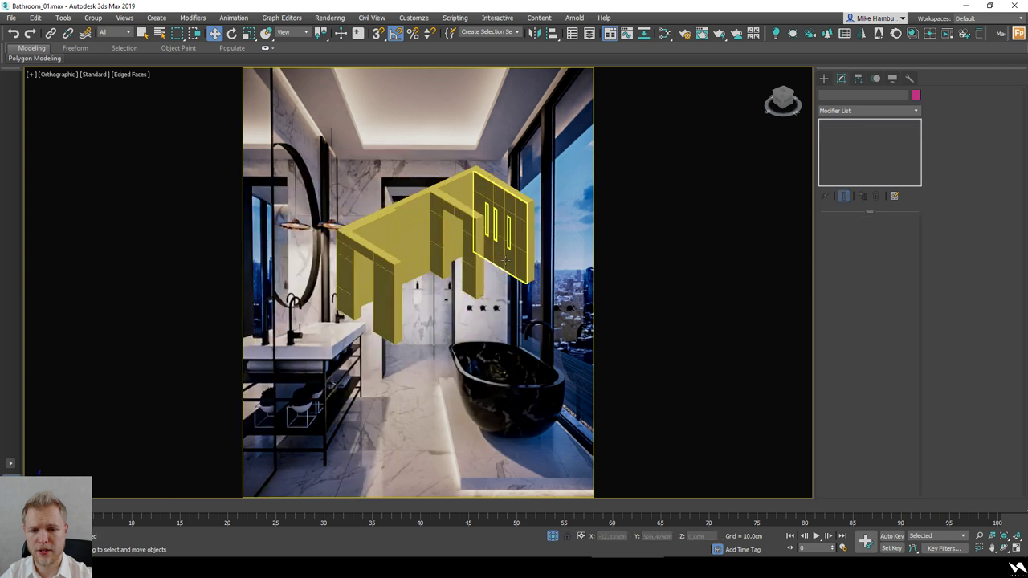
middle_click_drag(385, 249, 418, 245, "alt")
left_click(417, 245)
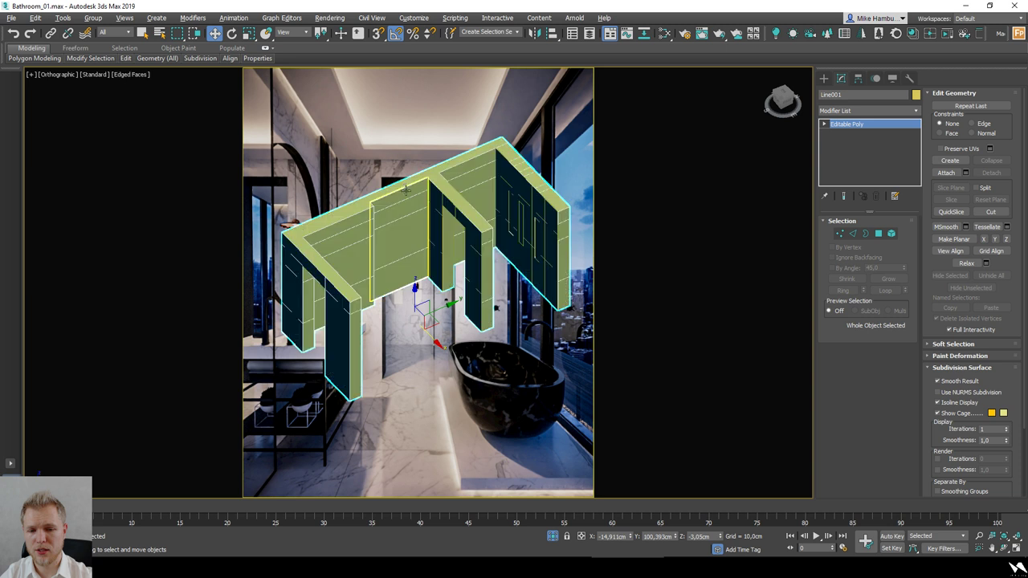
left_click(405, 191)
right_click(853, 159)
left_click(868, 166)
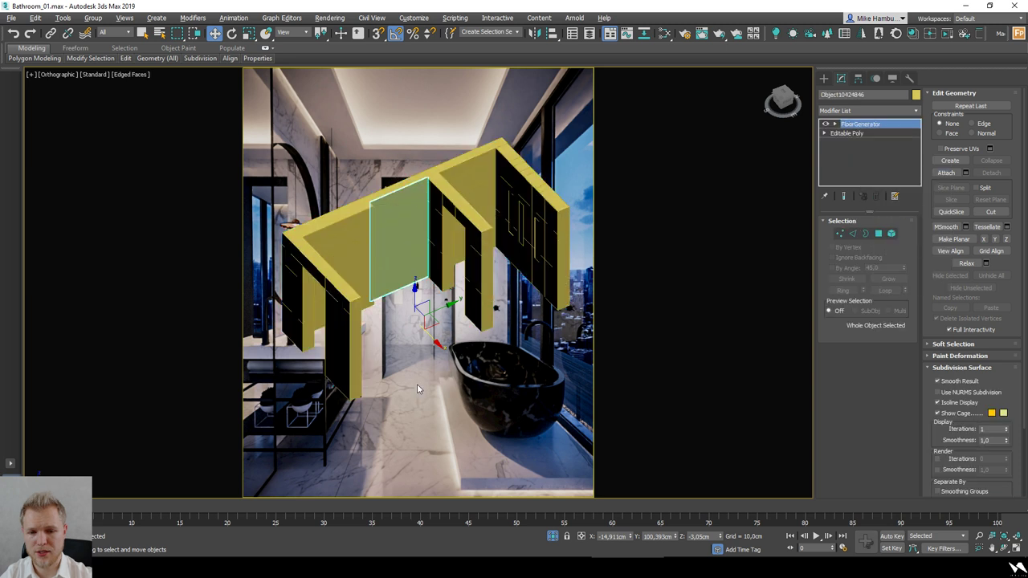
left_click(450, 356)
Step: Select the three tiled wall pieces and isolate them from the base walls
scroll(408, 248, "up", 4)
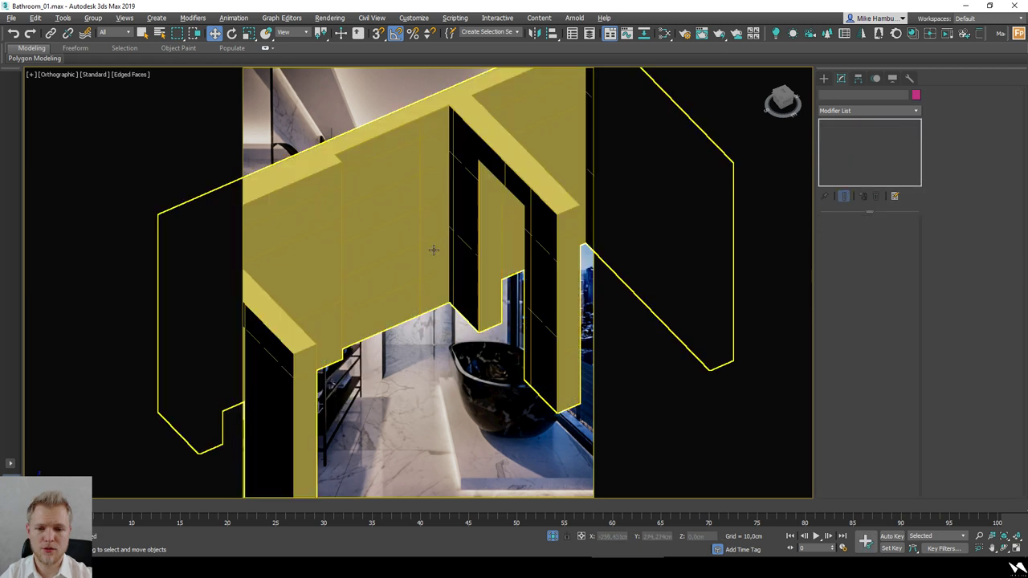
scroll(433, 250, "up", 4)
scroll(431, 305, "down", 4)
left_click(426, 270)
left_click(454, 261, "ctrl")
scroll(385, 394, "down", 2)
middle_click_drag(384, 394, 507, 389, "alt")
Step: Unhide all objects, add the tiled floor to the selection and isolate it together with the tiled walls
right_click(504, 407)
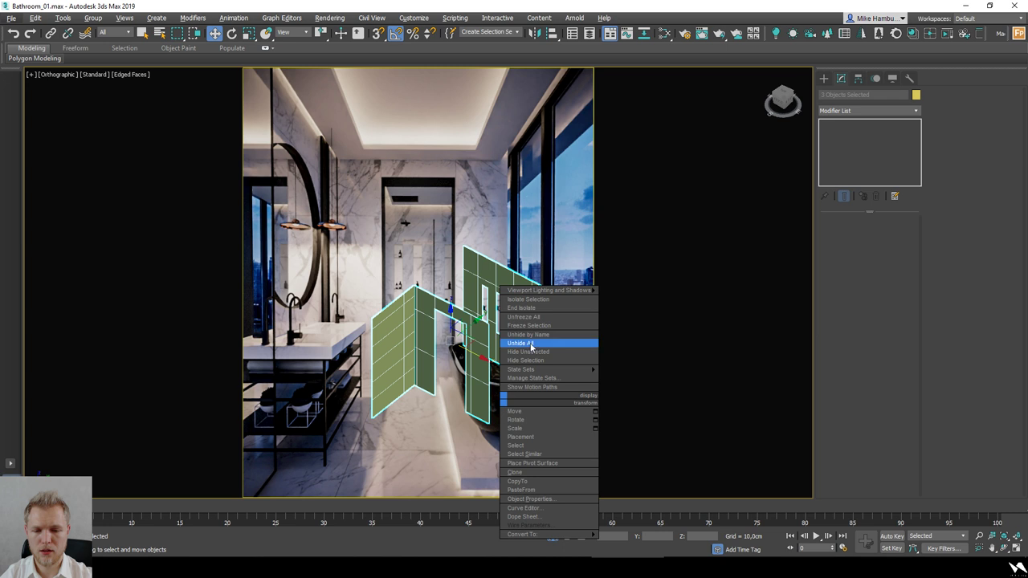
left_click(536, 346)
left_click(465, 420, "ctrl")
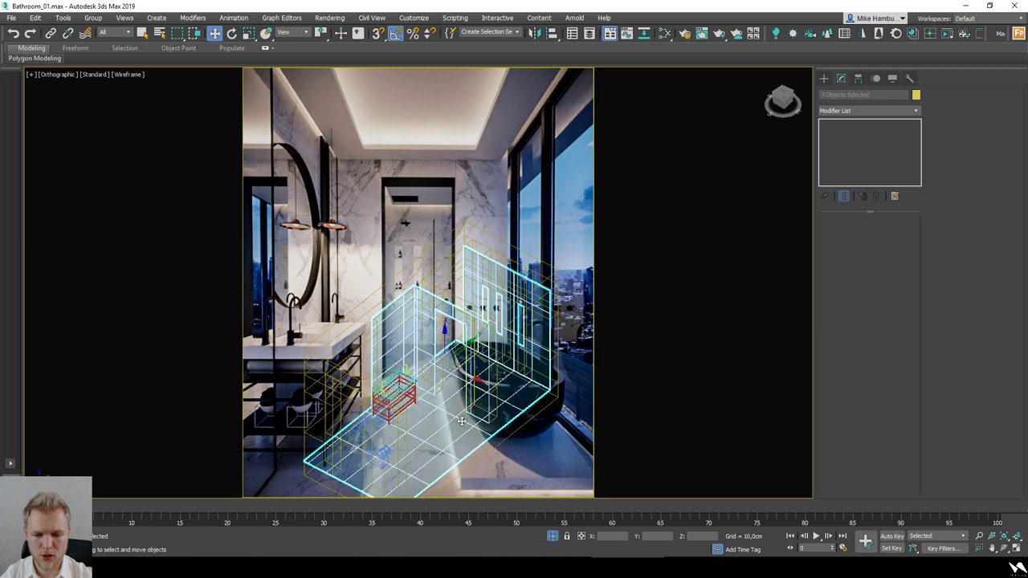
key("alt+q")
key("F3")
left_click(532, 434)
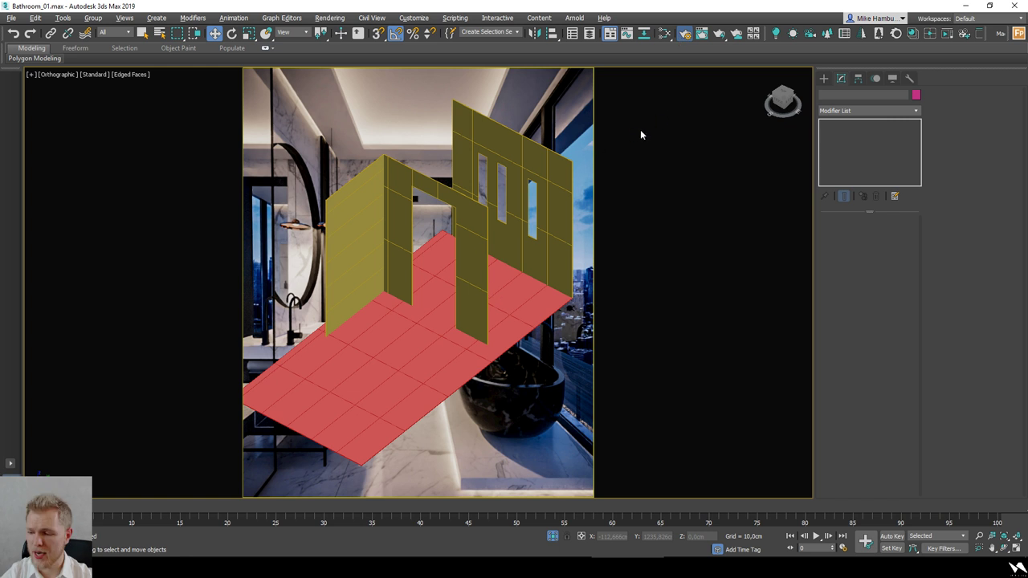
Step: In the render setup, use the Corona scene environment and assign a CoronaSky map to it
key("F10")
left_click_drag(224, 152, 171, 109)
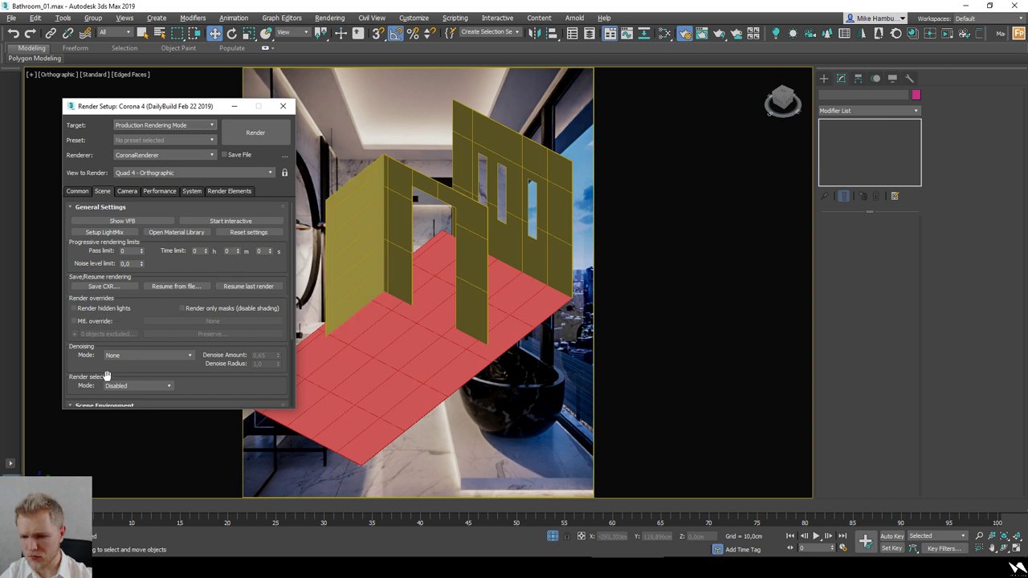
left_click_drag(107, 375, 150, 270)
left_click(74, 331)
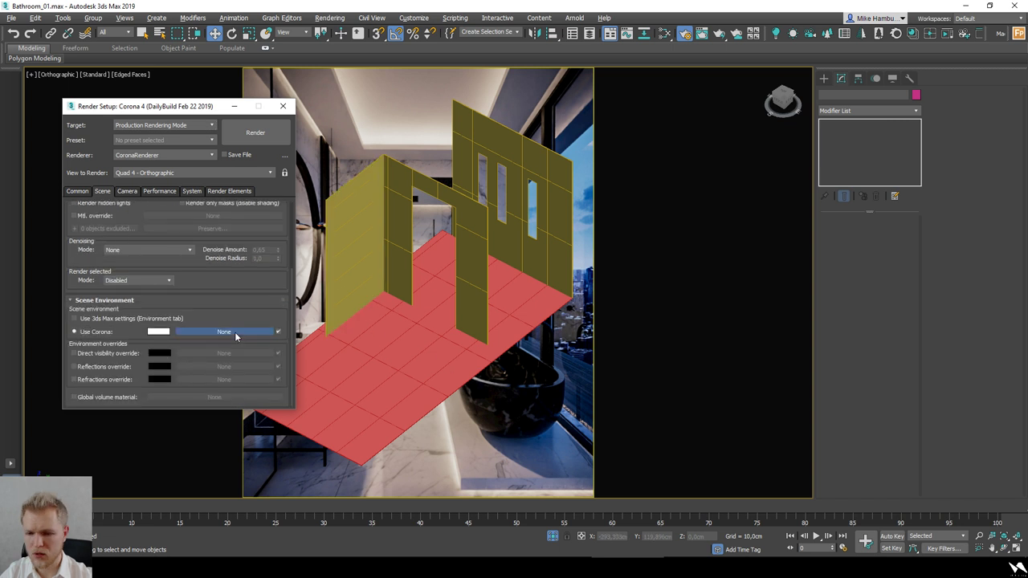
left_click(234, 331)
type("coronask")
key("Return")
scroll(222, 261, "up", 3)
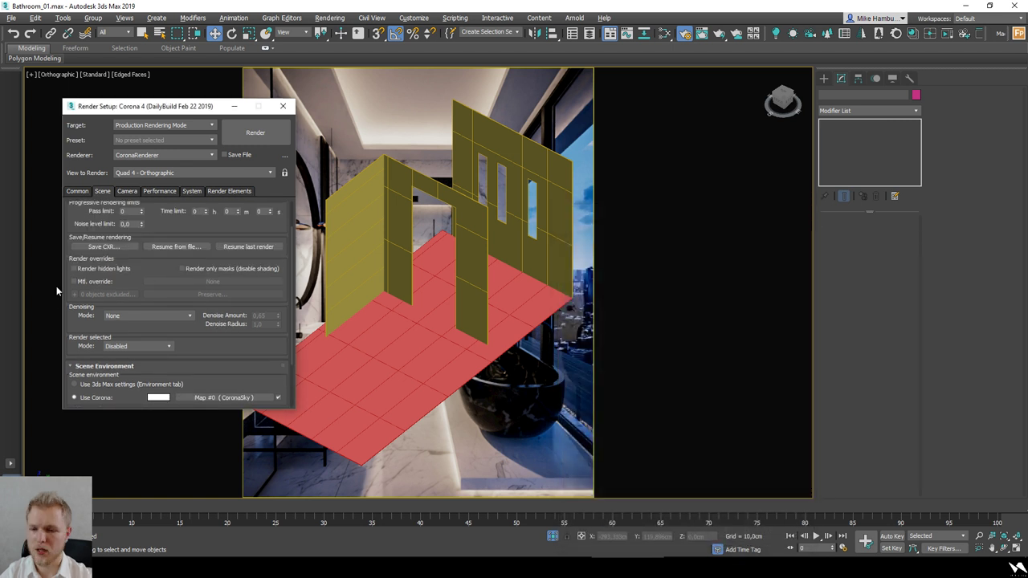
Step: Enable the material override in the render setup and assign a new CoronaMtl to it
left_click(88, 285)
left_click(186, 282)
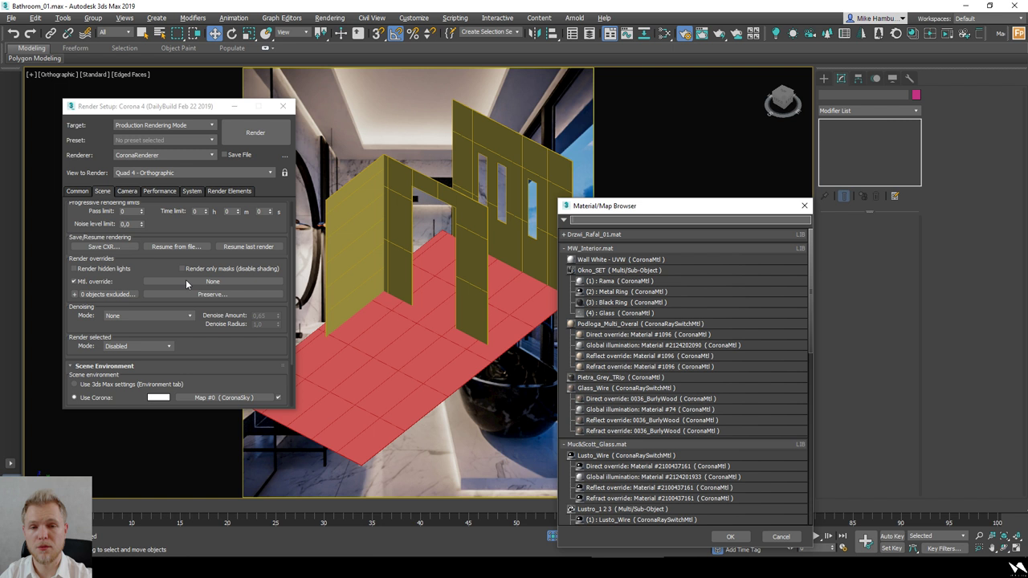
type("coronam")
key("Down")
key("Return")
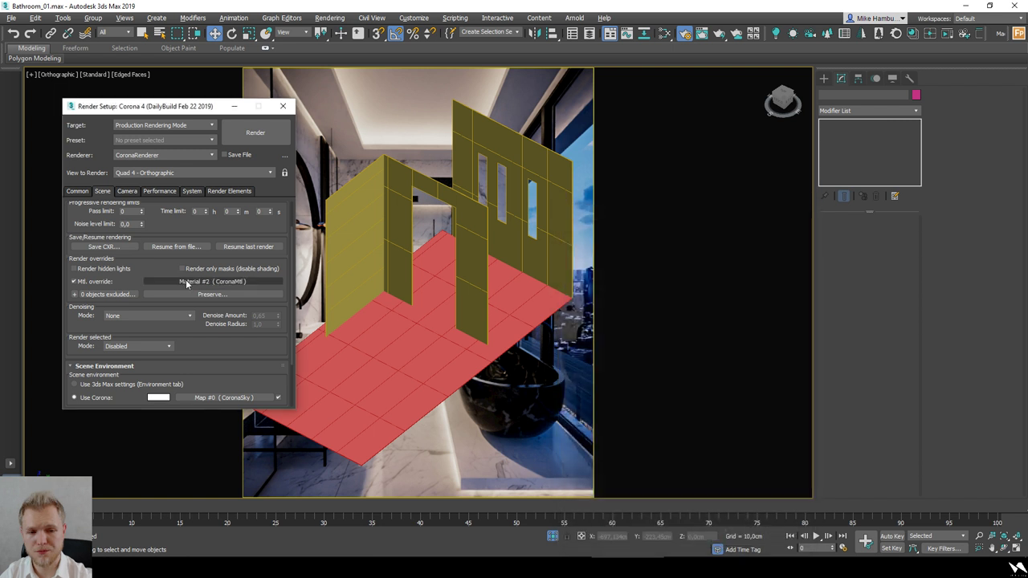
left_click(233, 106)
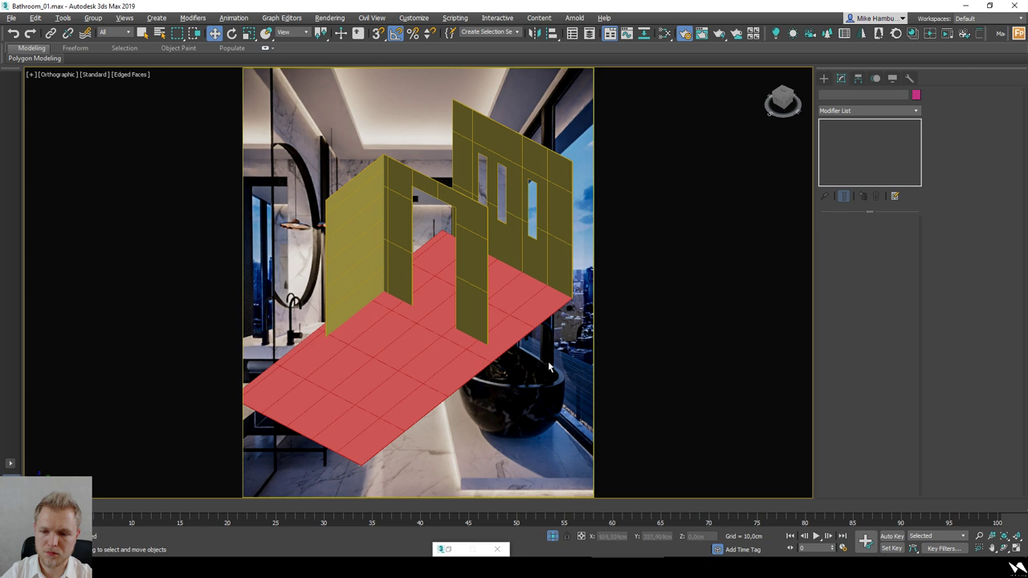
Step: Select the three tiled wall pieces together with the tiled floor
middle_click_drag(548, 366, 594, 350, "alt")
scroll(517, 170, "down", 4)
left_click_drag(541, 148, 437, 199)
middle_click_drag(449, 191, 480, 180, "alt")
scroll(483, 183, "up", 5)
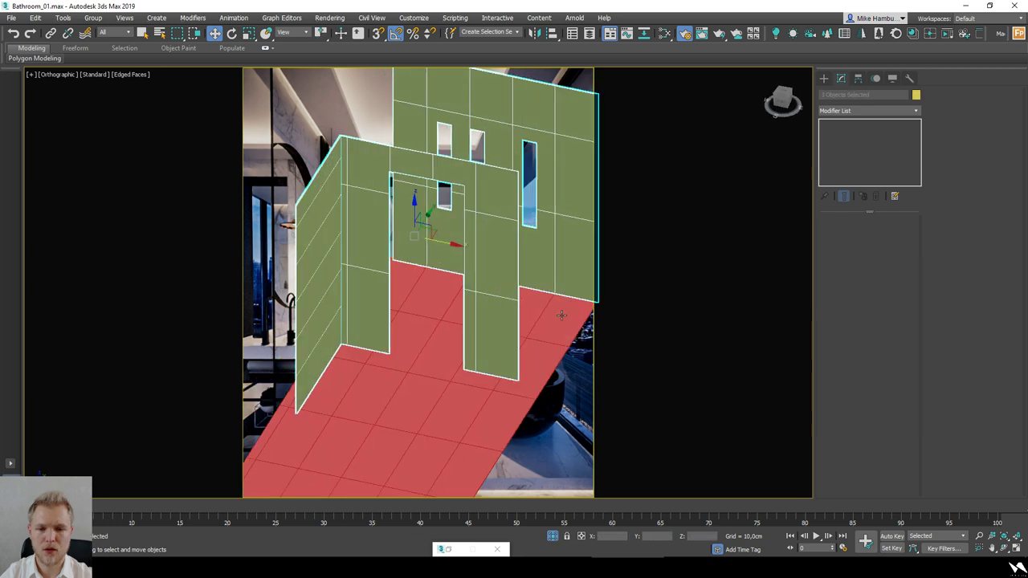
middle_click_drag(561, 315, 542, 303, "alt")
left_click(544, 358, "ctrl")
Step: Create a new CoronaMtl node in the Slate Material Editor
left_click(663, 34)
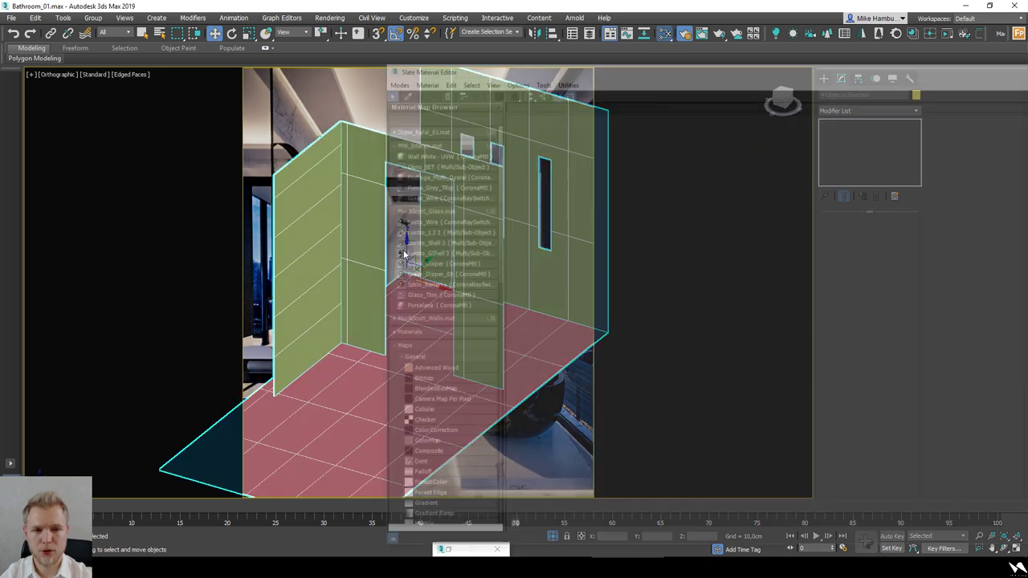
left_click_drag(379, 63, 647, 195)
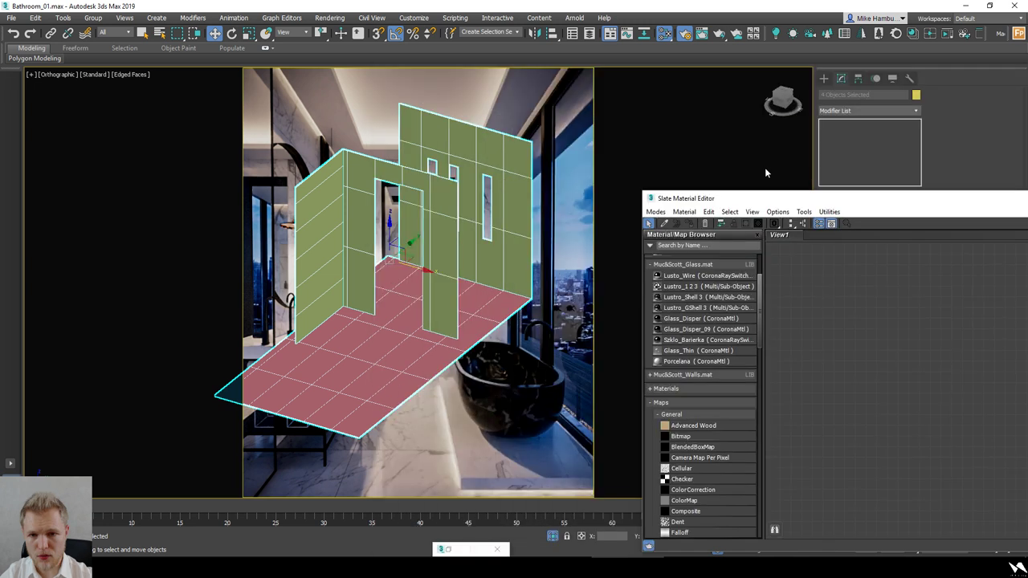
left_click_drag(825, 205, 398, 103)
left_click(256, 143)
type("co")
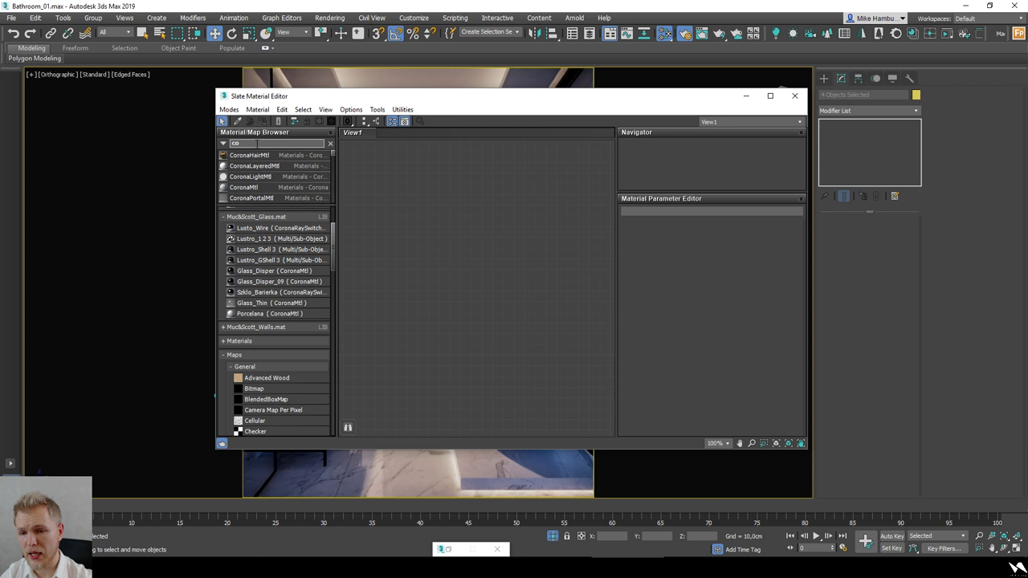
key("Down")
key("Down")
key("Down")
key("Return")
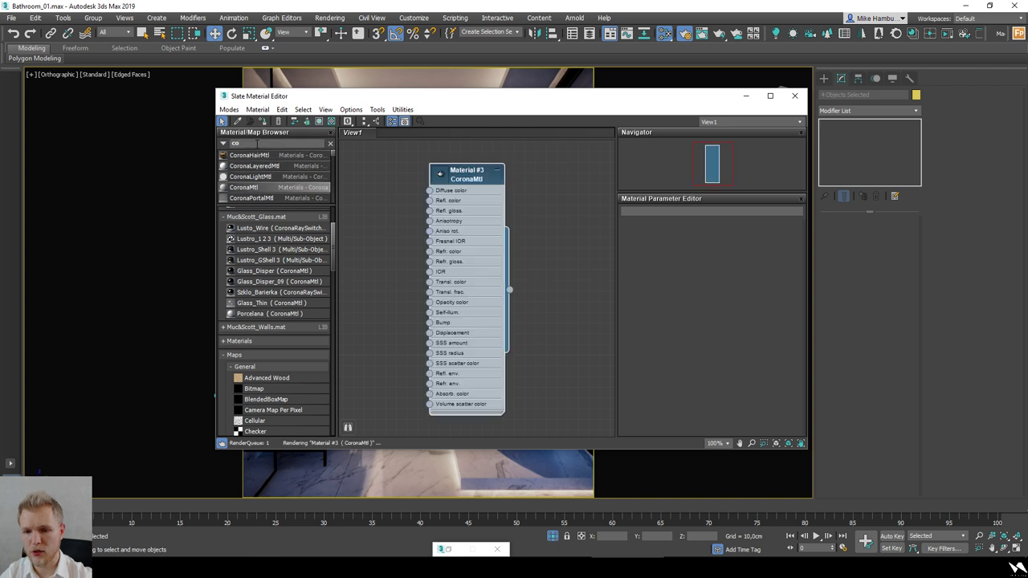
Step: Add a CoronaMultiMap node beside the CoronaMtl and connect it to the material's Diffuse color input
type("ronam")
key("Down")
key("Down")
key("Down")
key("Return")
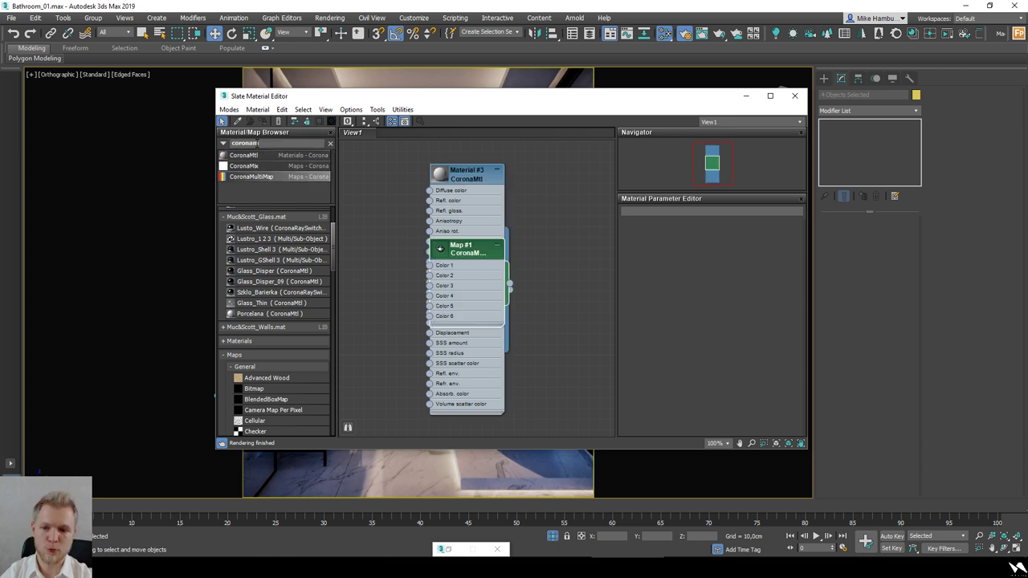
scroll(496, 278, "down", 4)
left_click_drag(501, 295, 416, 246)
scroll(414, 240, "up", 1)
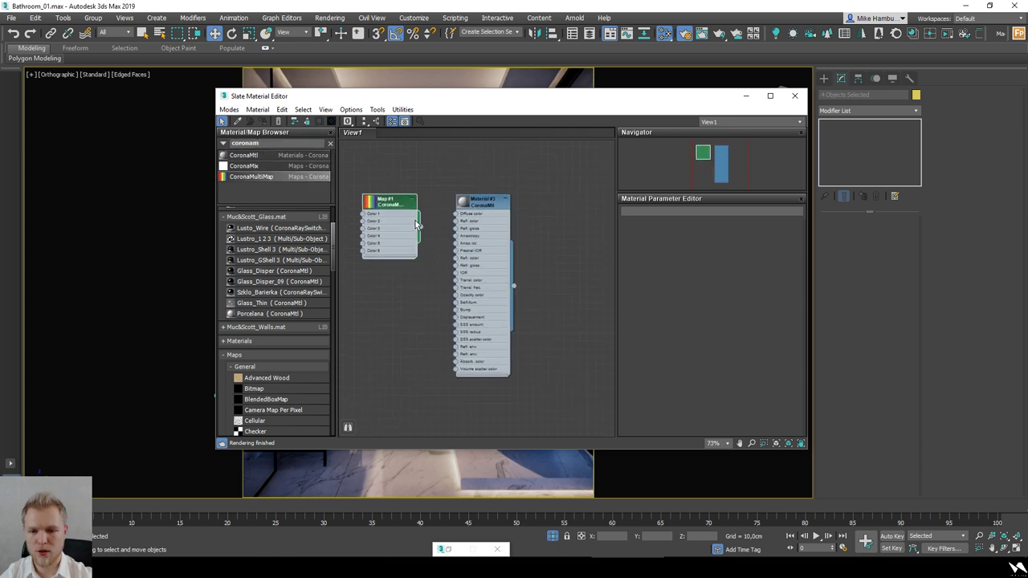
scroll(481, 288, "down", 2)
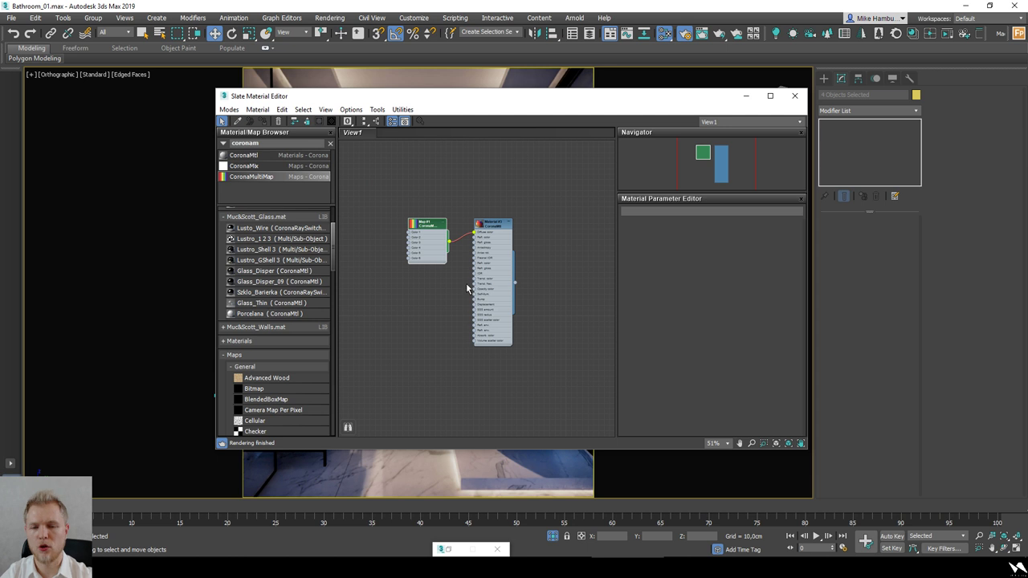
scroll(463, 289, "up", 1)
Step: Batch load all the marble textures from the Statuarietto 2 folder into the CoronaMultiMap
double_click(456, 254)
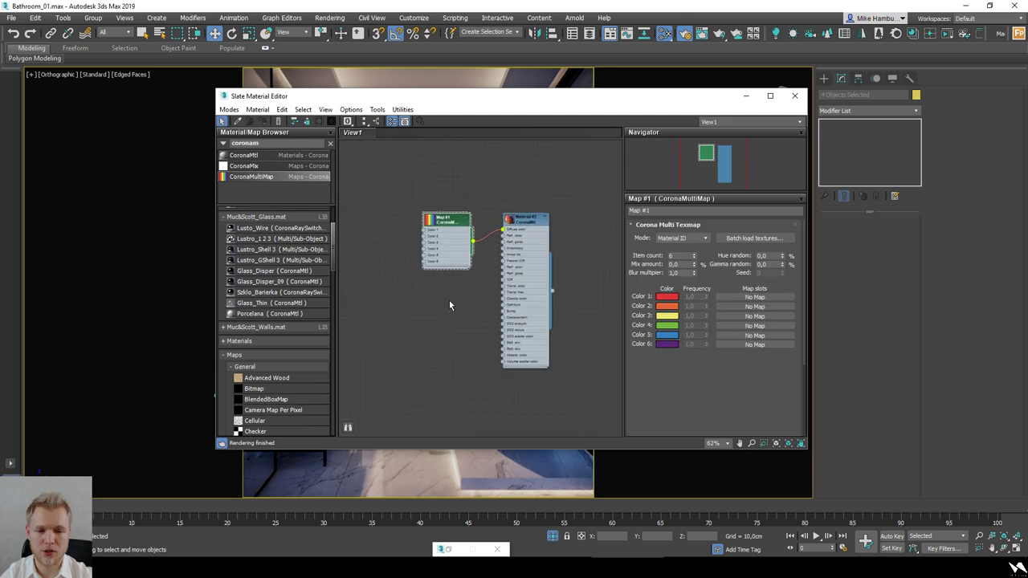
scroll(471, 299, "up", 1)
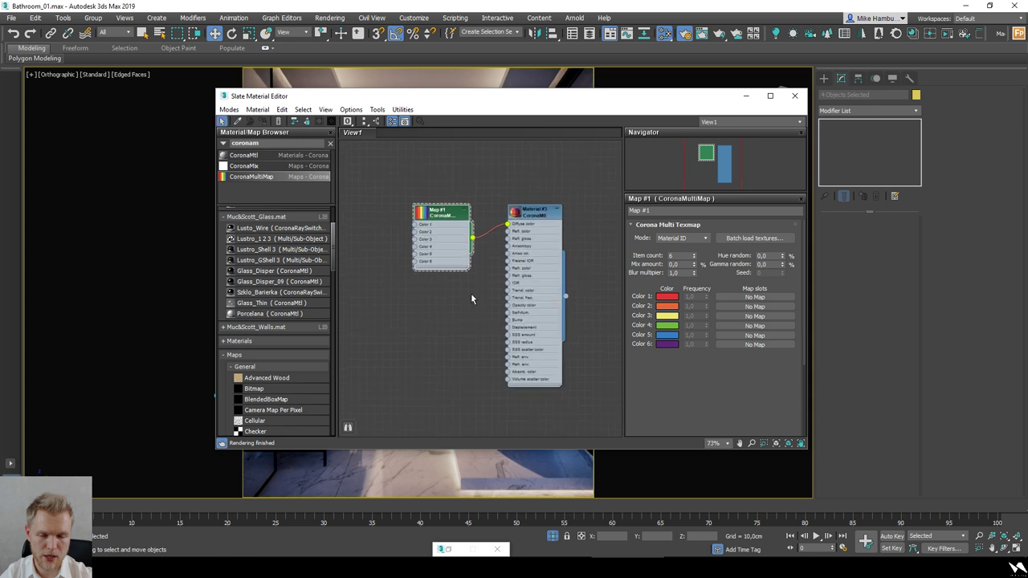
scroll(471, 299, "down", 3)
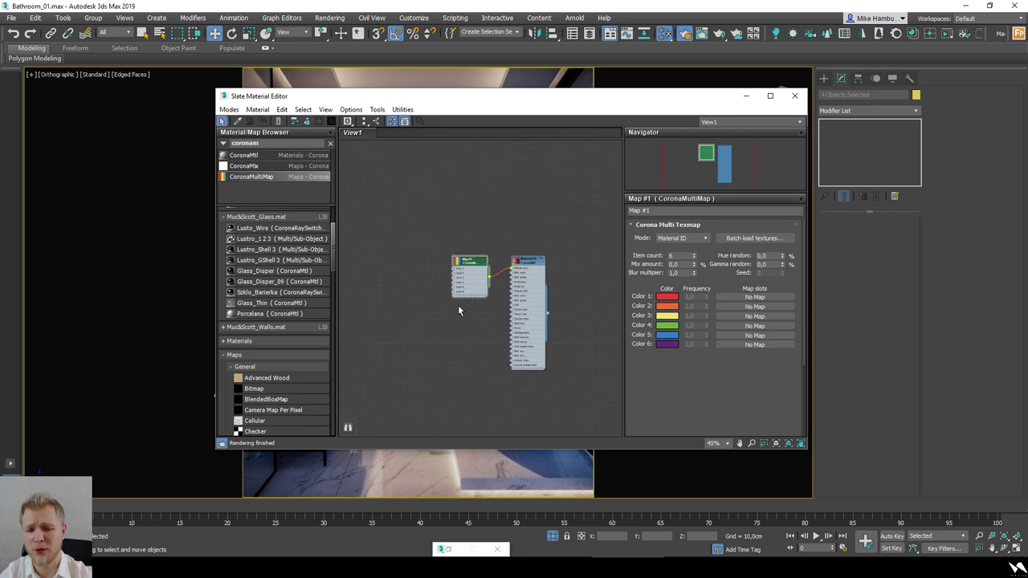
scroll(458, 305, "up", 3)
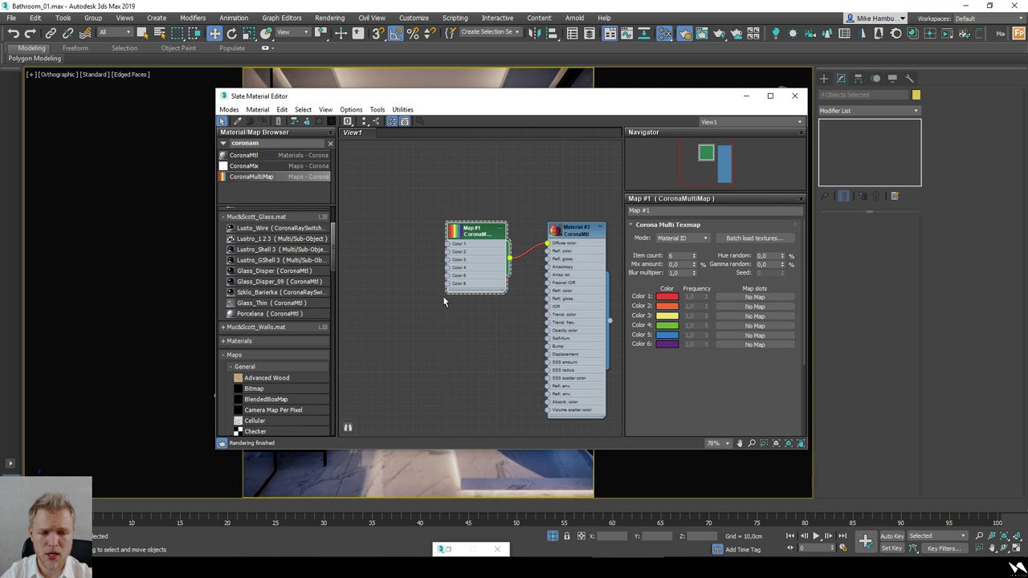
scroll(447, 296, "down", 2)
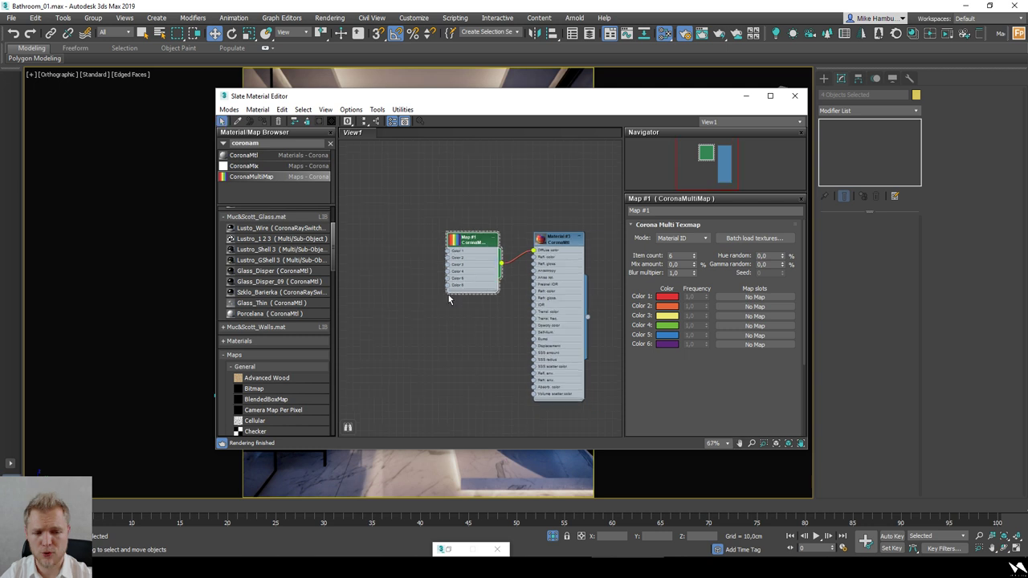
left_click(759, 240)
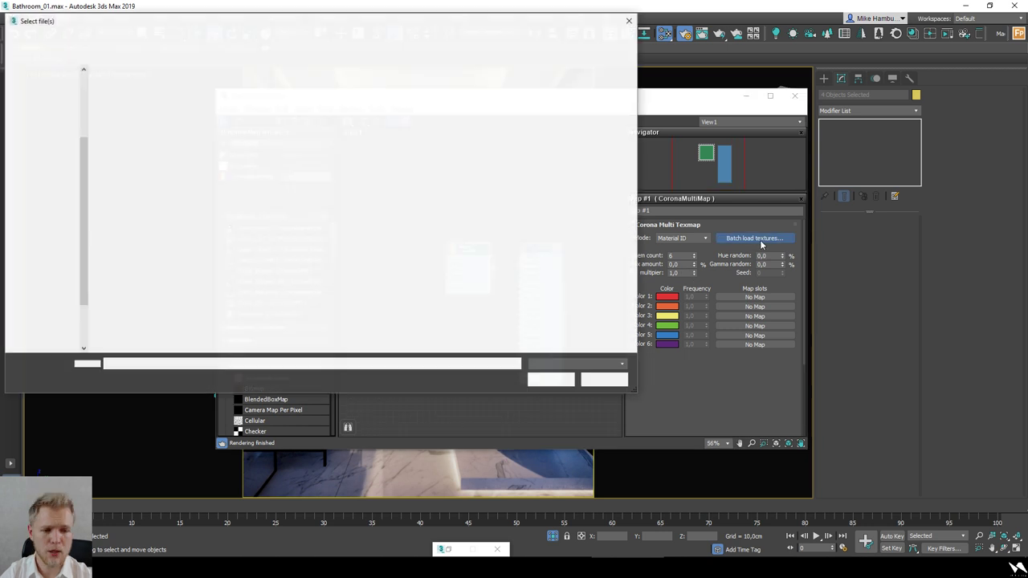
double_click(185, 96)
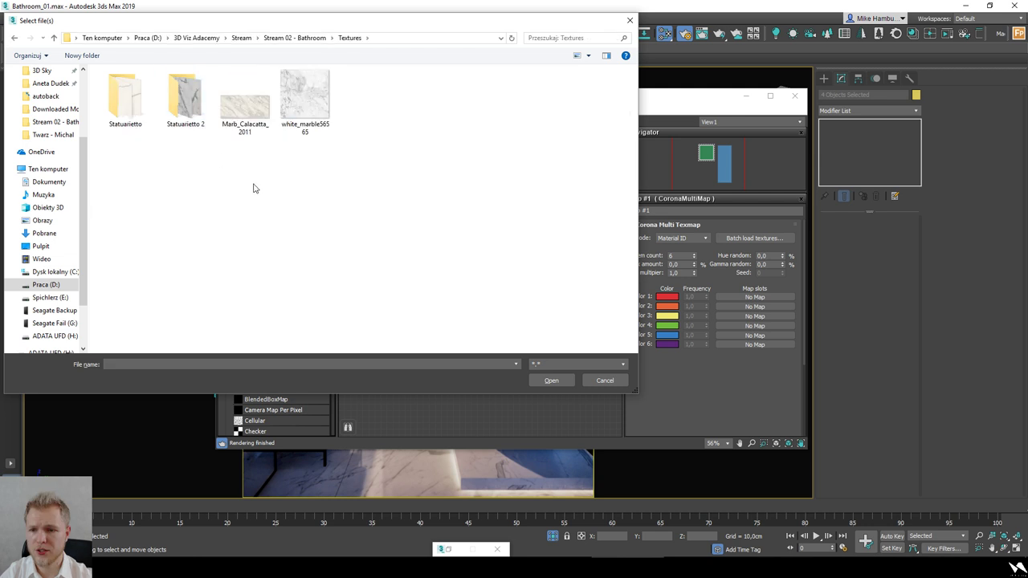
double_click(180, 101)
left_click_drag(138, 229, 635, 69)
left_click(550, 380)
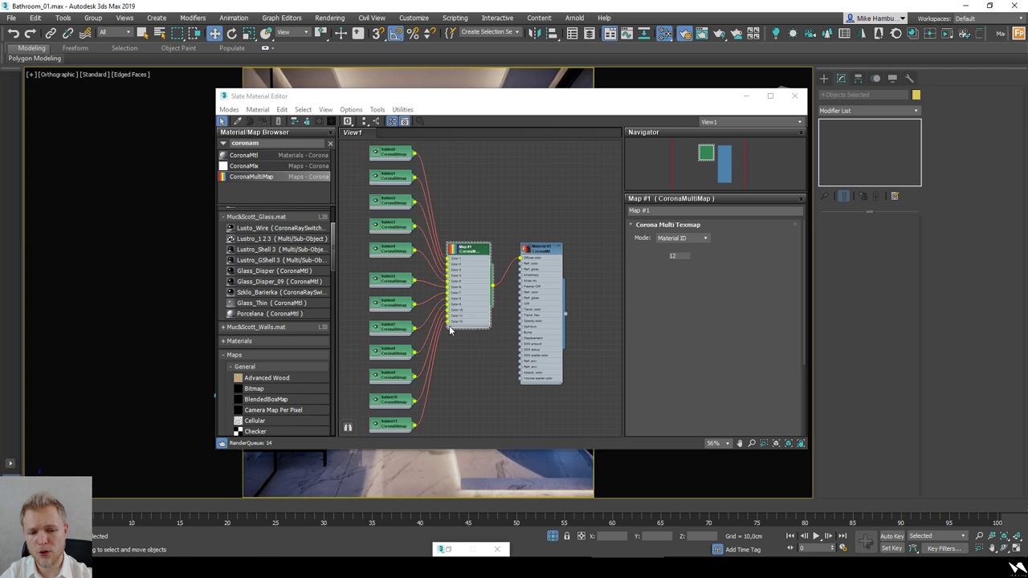
Step: Set the CoronaMultiMap mode to Mesh Element and assign the material to the selected tiled floor and walls
scroll(480, 311, "up", 4)
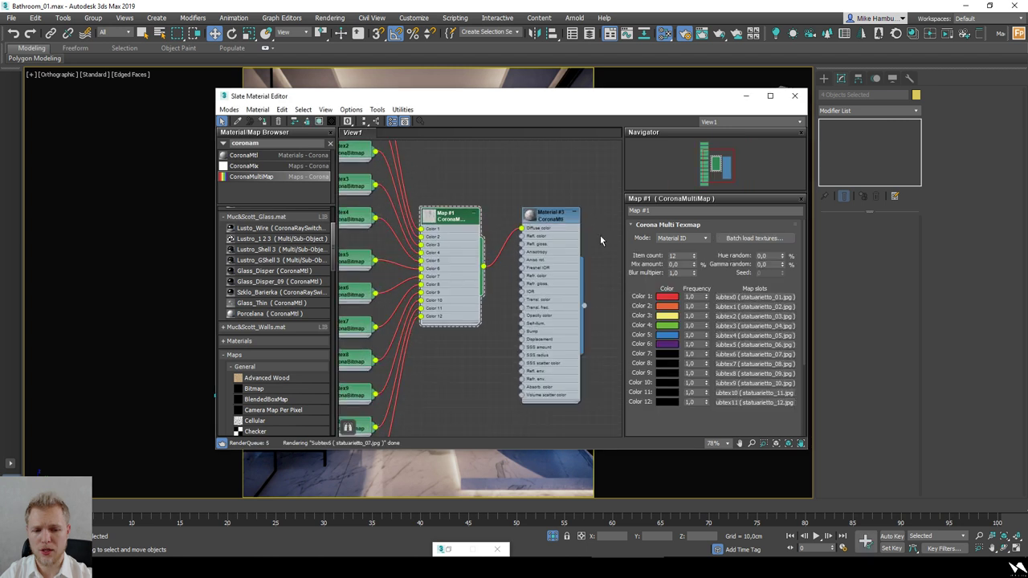
left_click(681, 238)
left_click(674, 283)
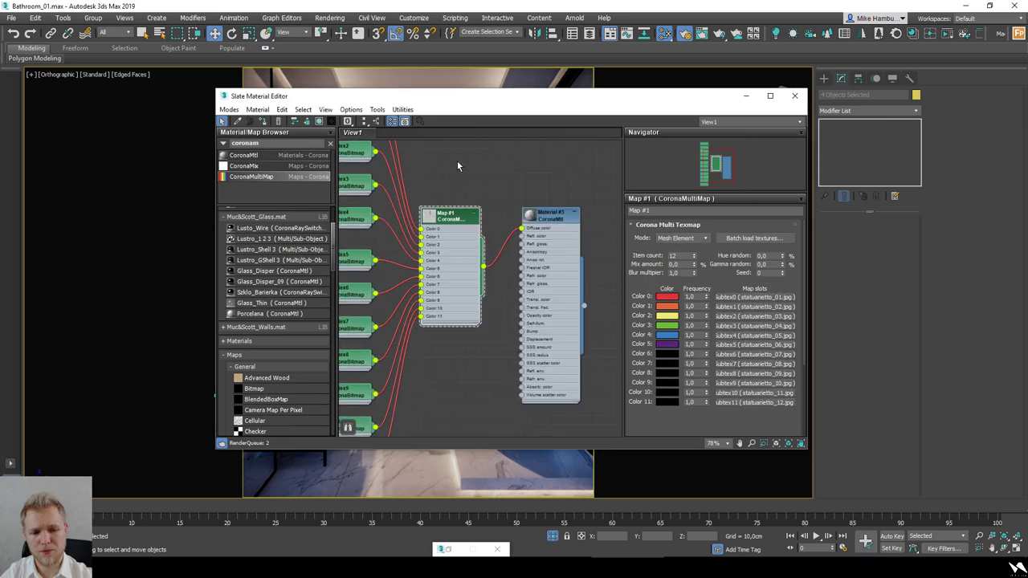
scroll(475, 265, "down", 1)
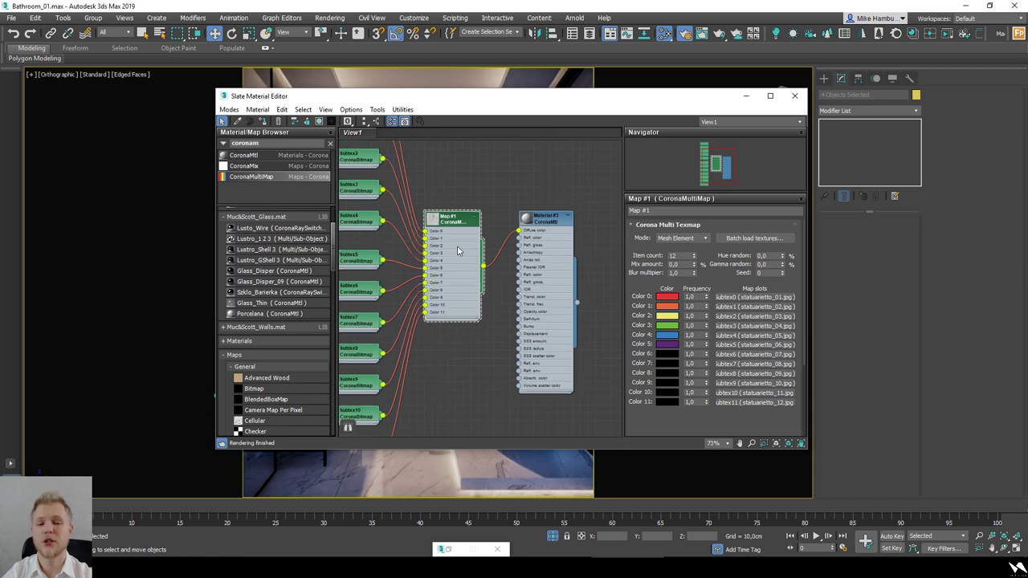
scroll(560, 233, "down", 2)
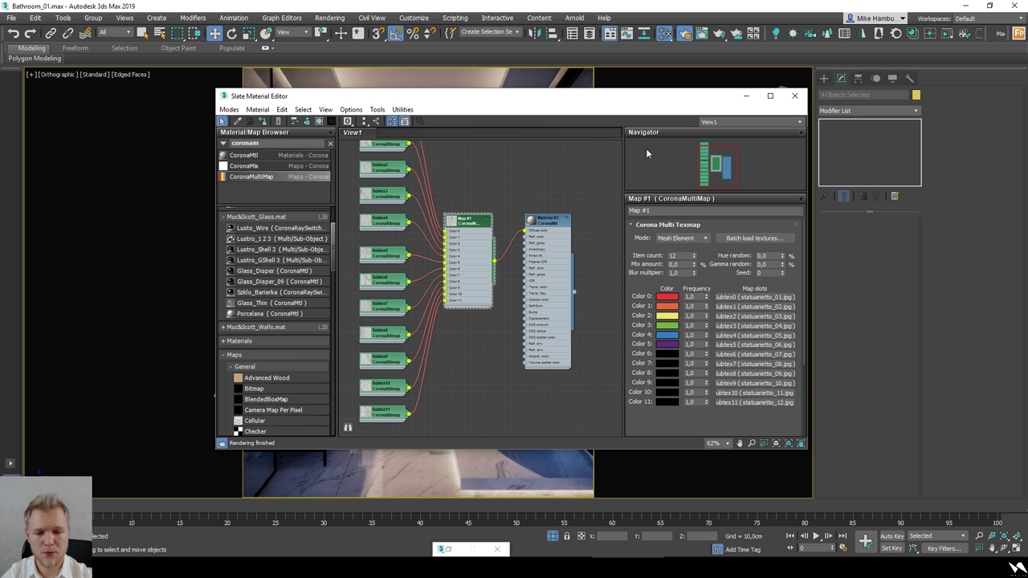
left_click_drag(539, 100, 370, 140)
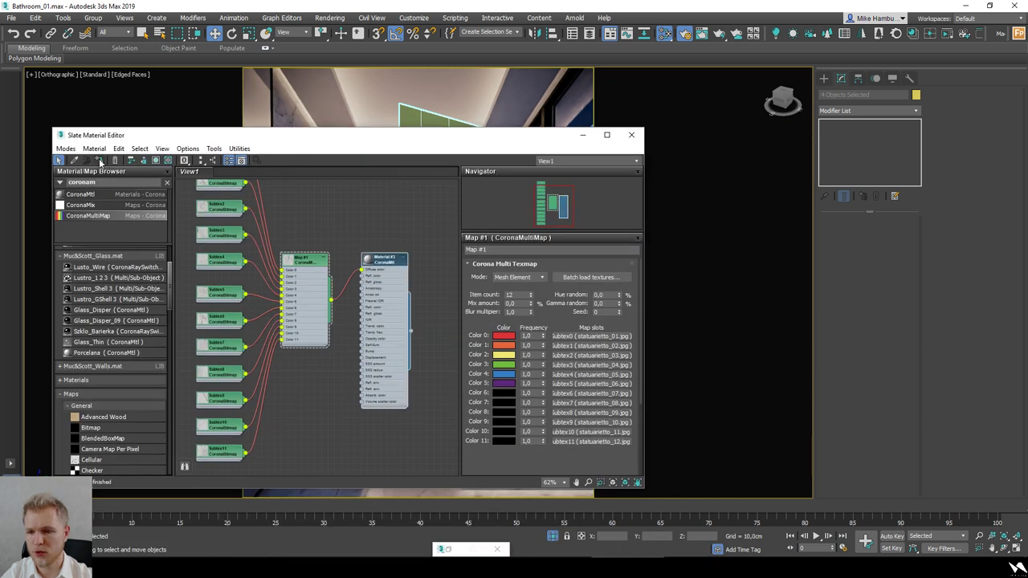
left_click(583, 134)
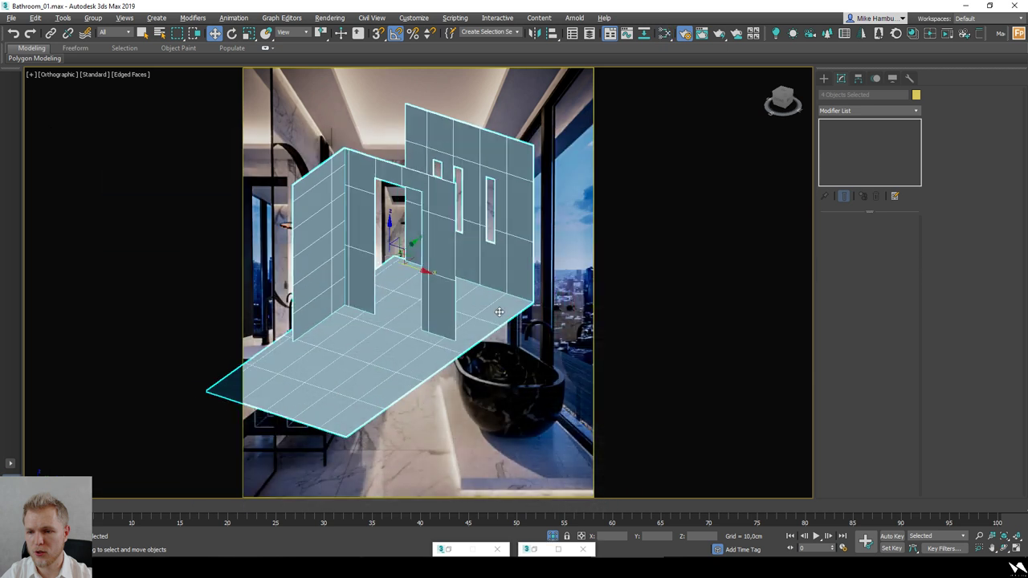
Step: Unhide all objects and switch the viewport to Camera001
right_click(498, 303)
left_click(518, 249)
key("c")
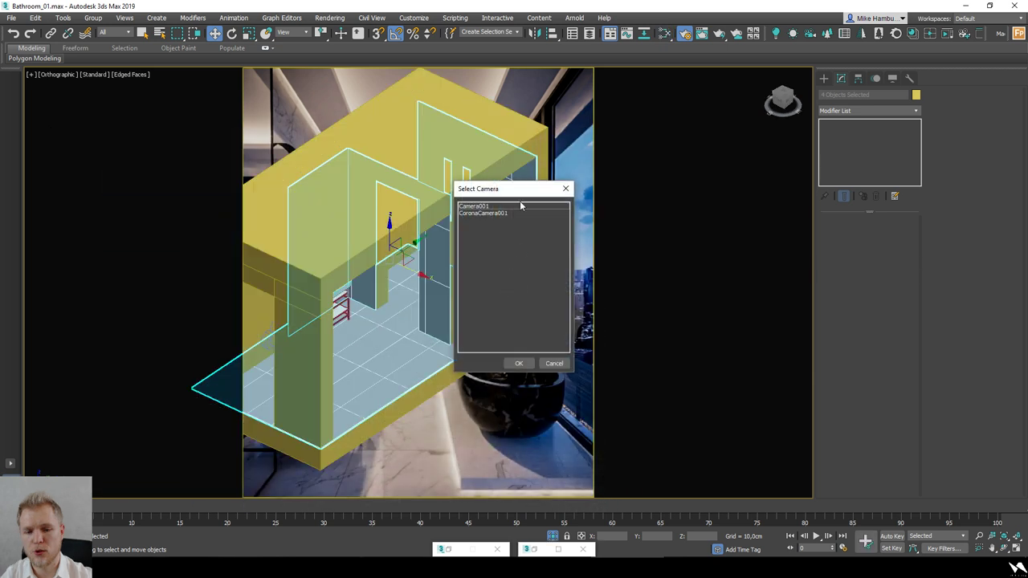
double_click(520, 205)
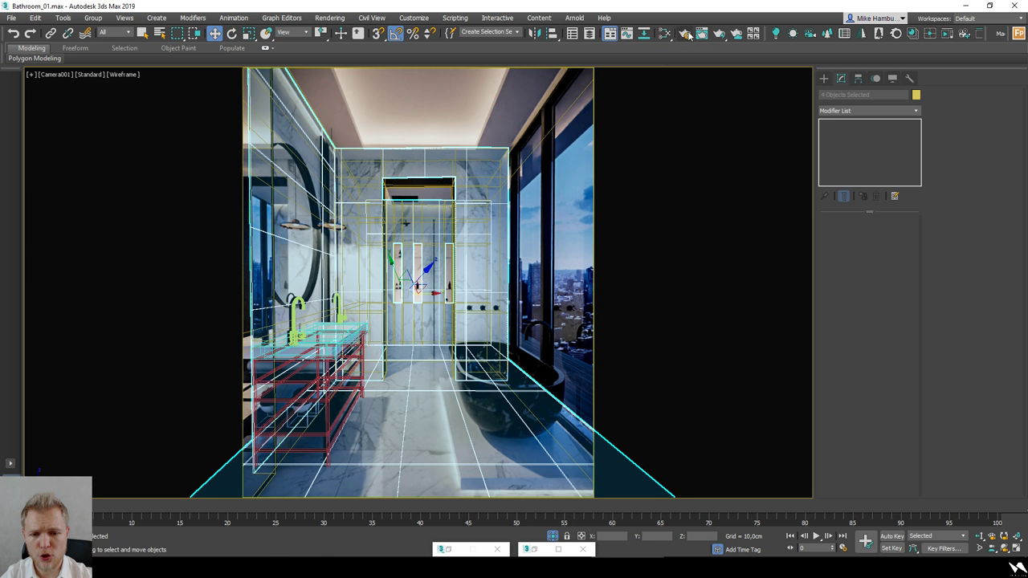
Step: Exclude the four selected tiled objects from the material override and start the interactive render
left_click(687, 34)
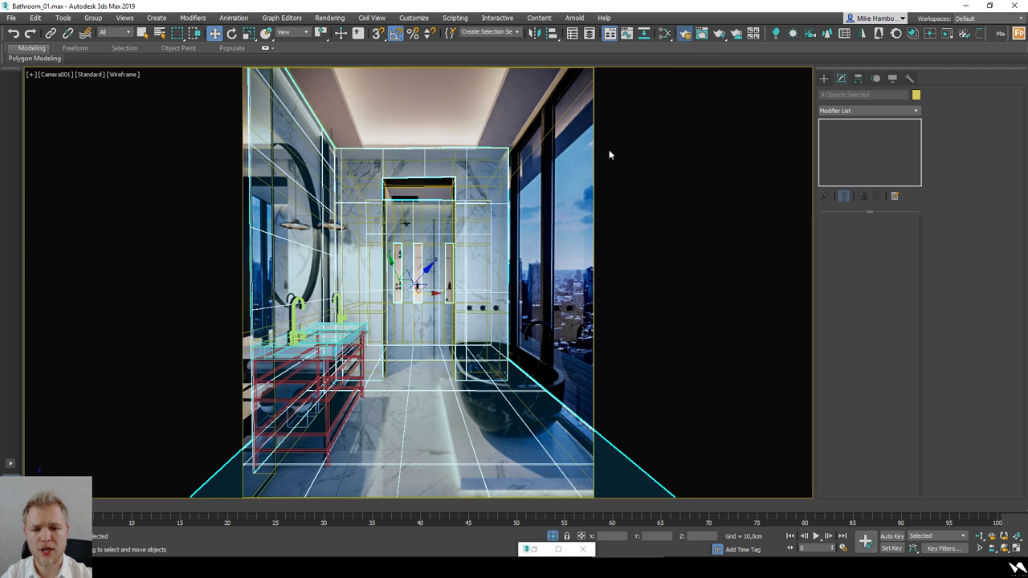
left_click(699, 33)
left_click(73, 321)
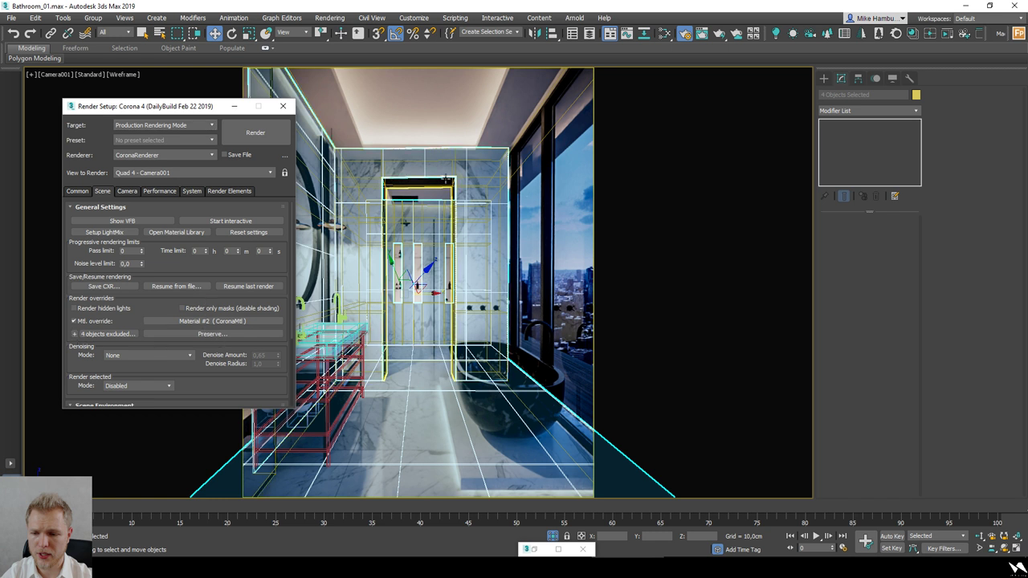
left_click(209, 221)
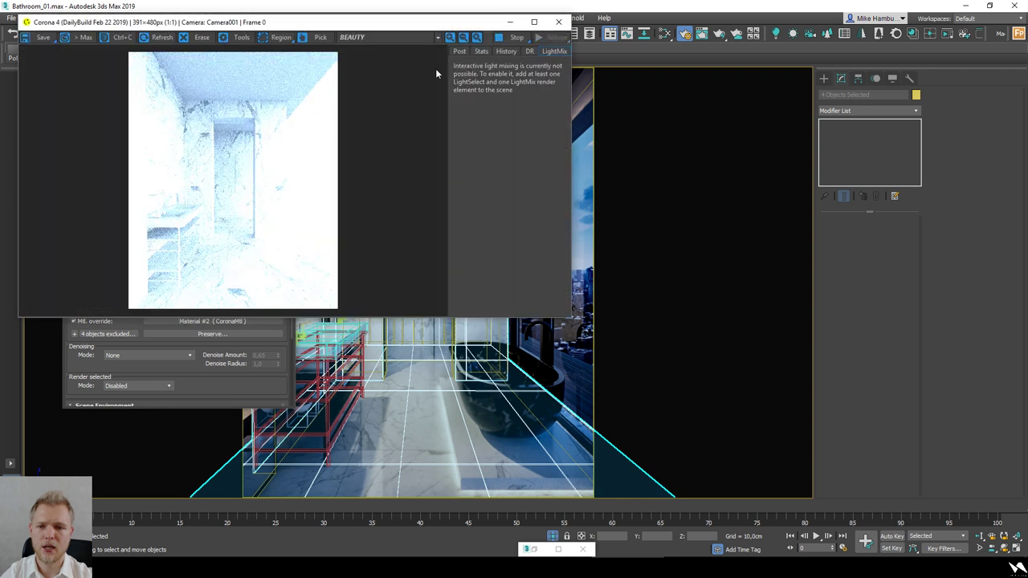
Step: Adjust the interactive render's tone mapping exposure to -2 EV, also trying -1 and -3
left_click(460, 52)
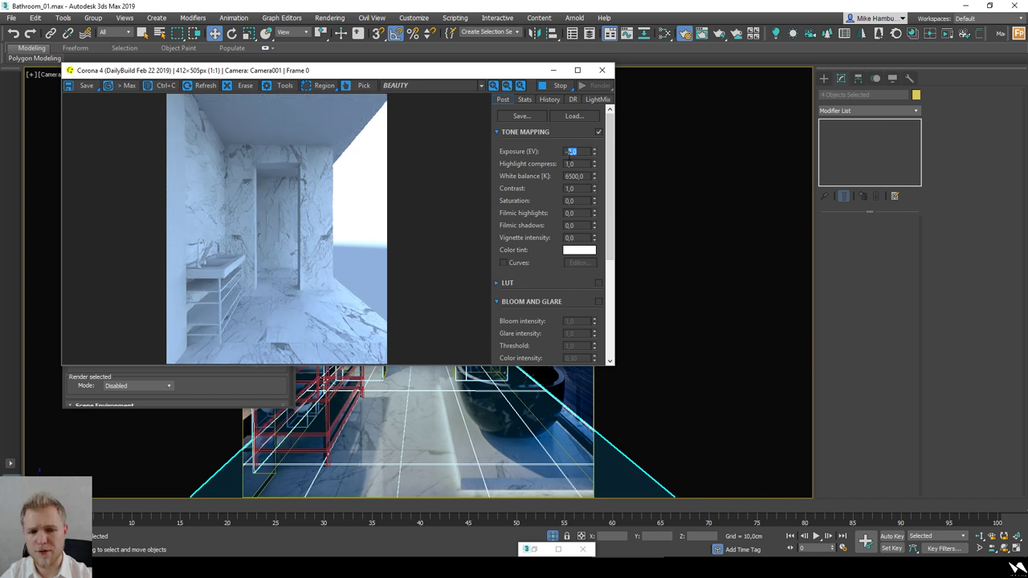
type("-1")
key("Return")
type("-2")
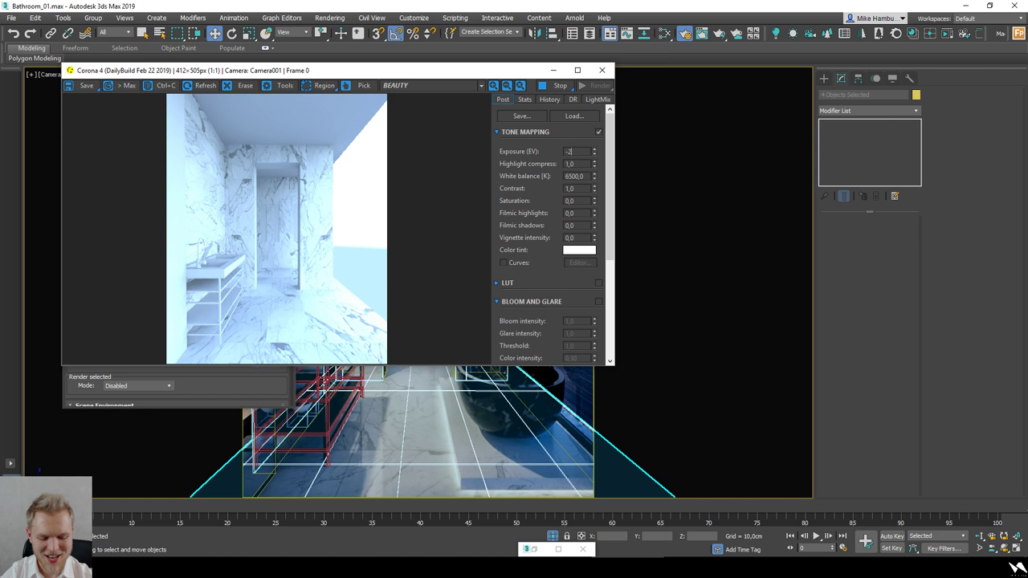
key("Return")
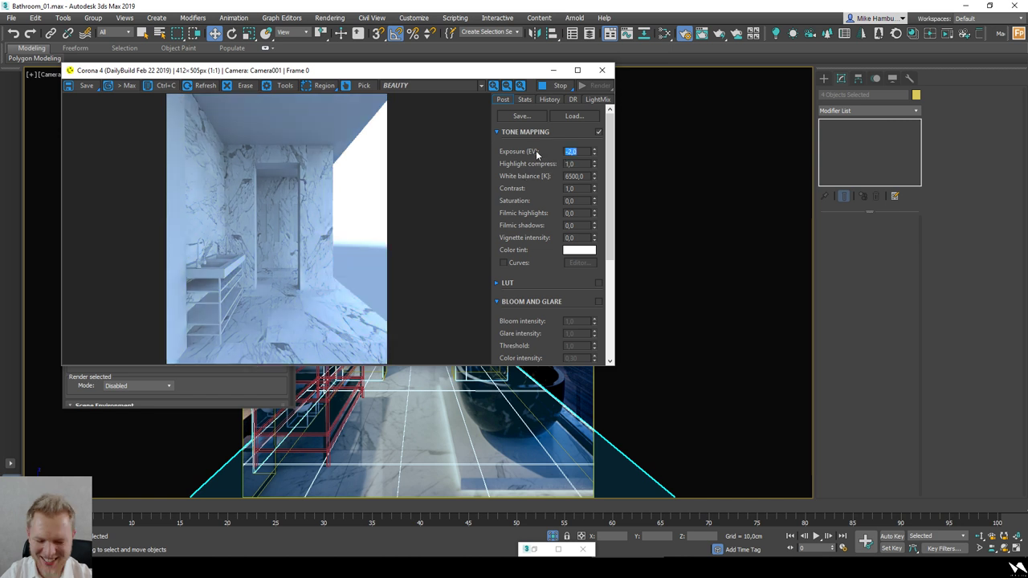
type("-3")
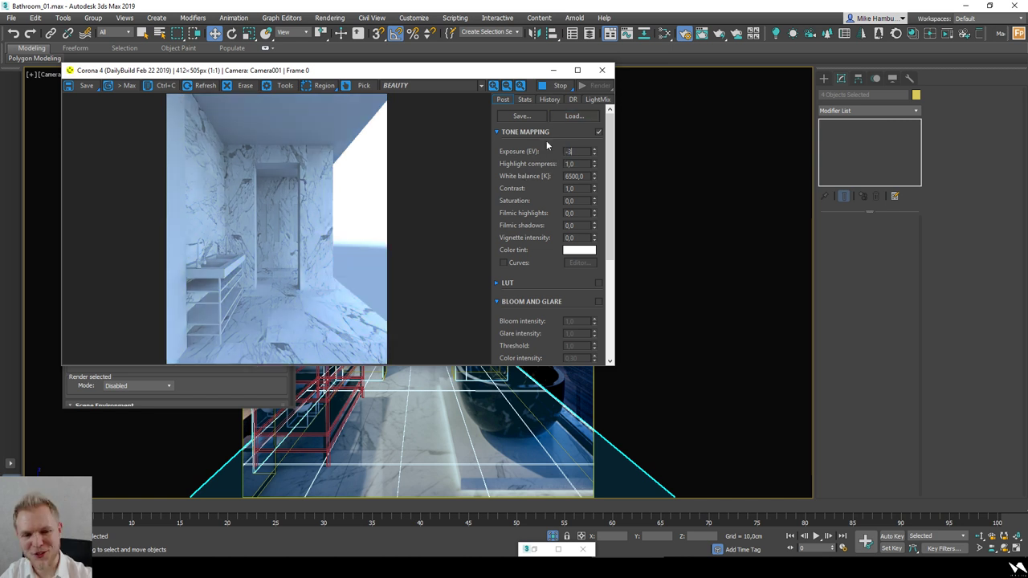
key("Tab")
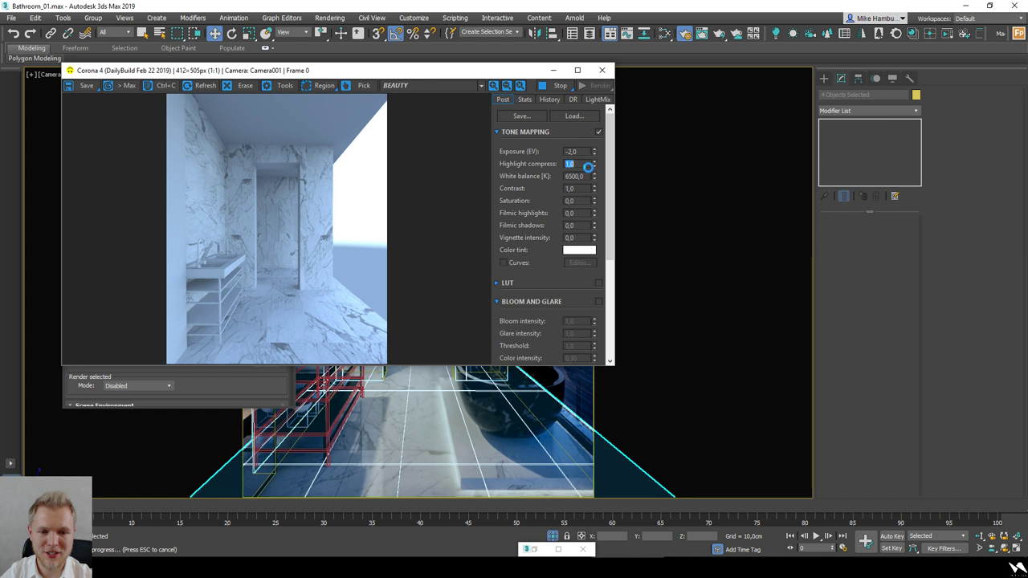
Step: Set the tone mapping's highlight compression to 5 and close the interactive render and the render settings
left_click(579, 164)
double_click(580, 164)
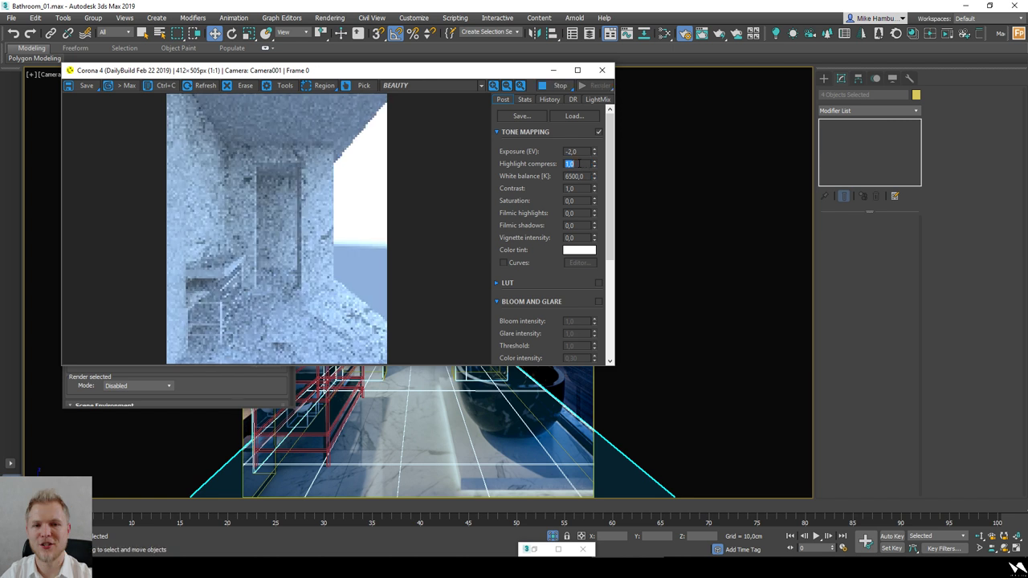
type("5")
key("Return")
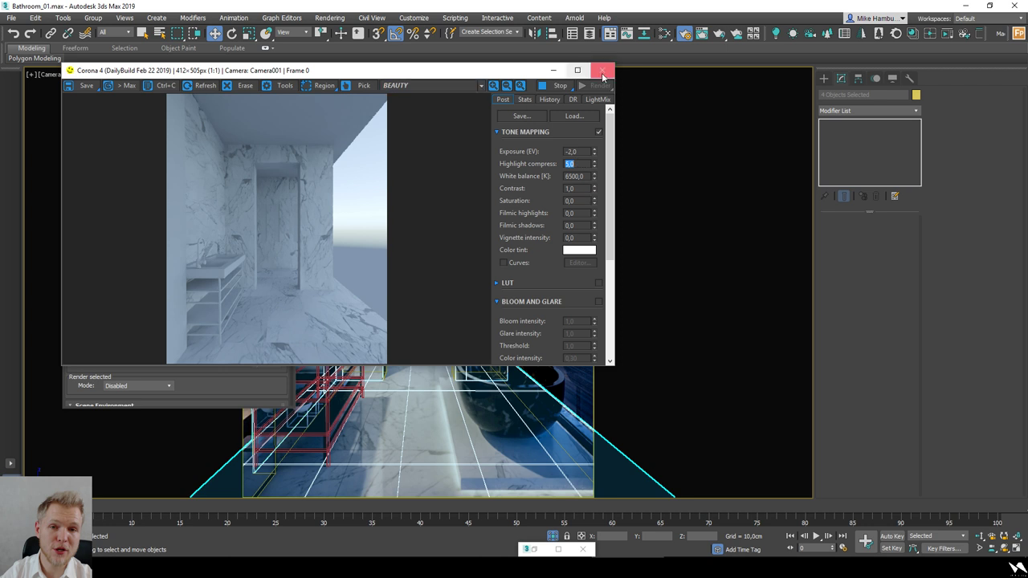
left_click(602, 70)
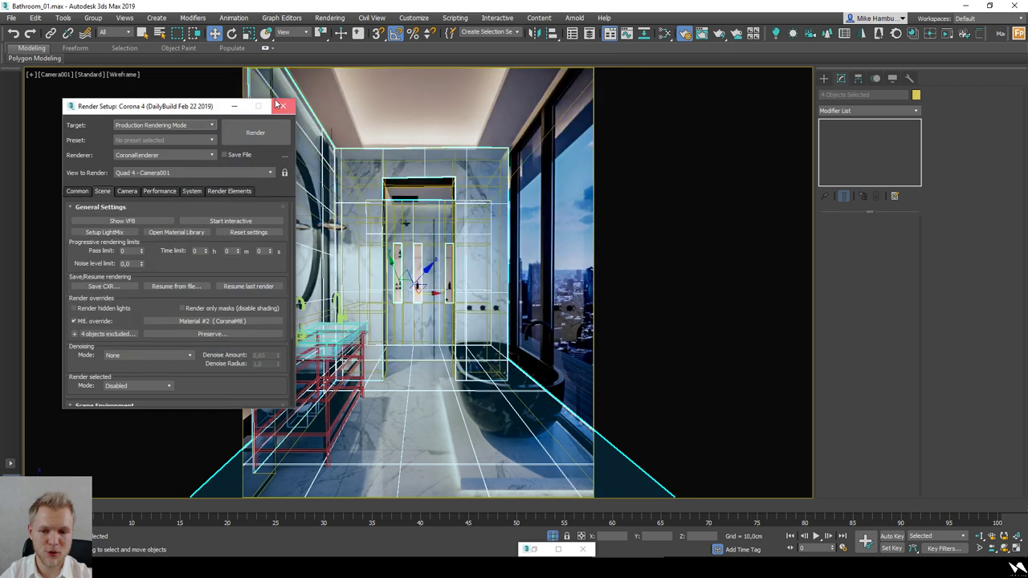
left_click(282, 106)
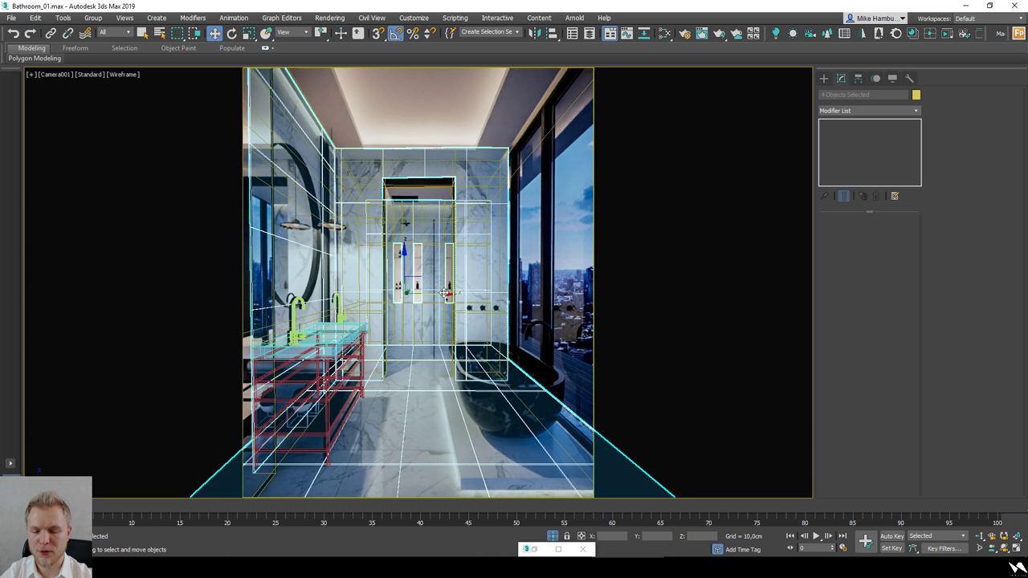
Step: Switch the Camera001 viewport from wireframe to shaded display and clear the object selection
left_click(418, 261)
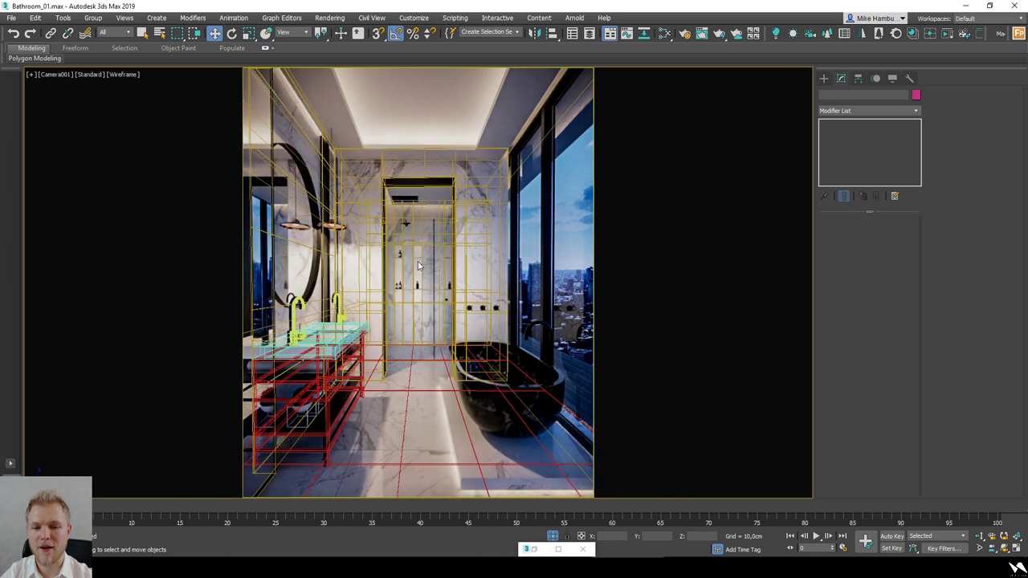
key("F3")
left_click(418, 258)
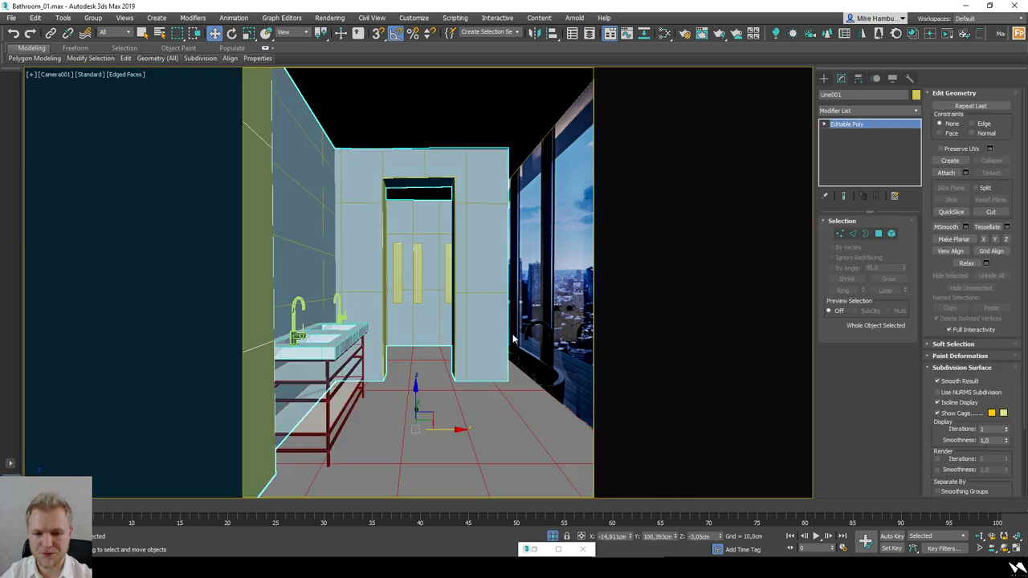
left_click(546, 342)
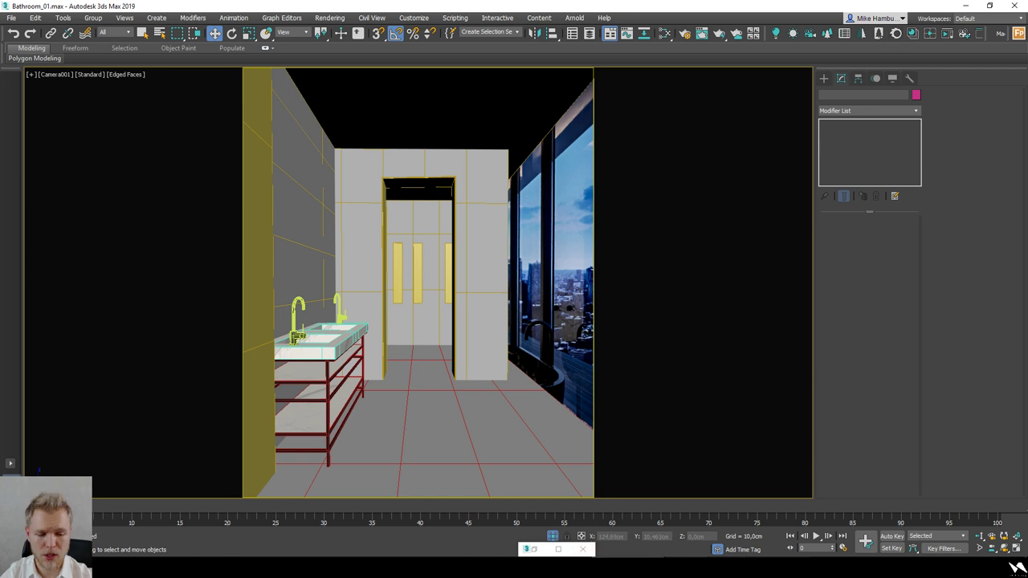
Step: Examine the finished bathroom in the reference image Stream_02 - Bathroom_Preview.jpg for the elements still missing from the scene
left_click(699, 566)
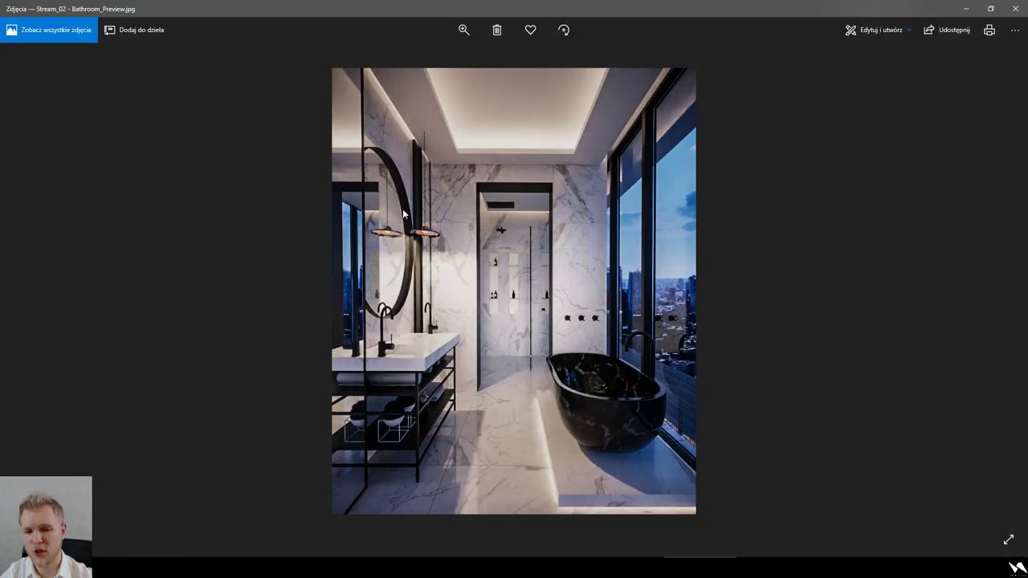
scroll(402, 209, "up", 2, "ctrl")
scroll(341, 275, "down", 2, "ctrl")
left_click(967, 10)
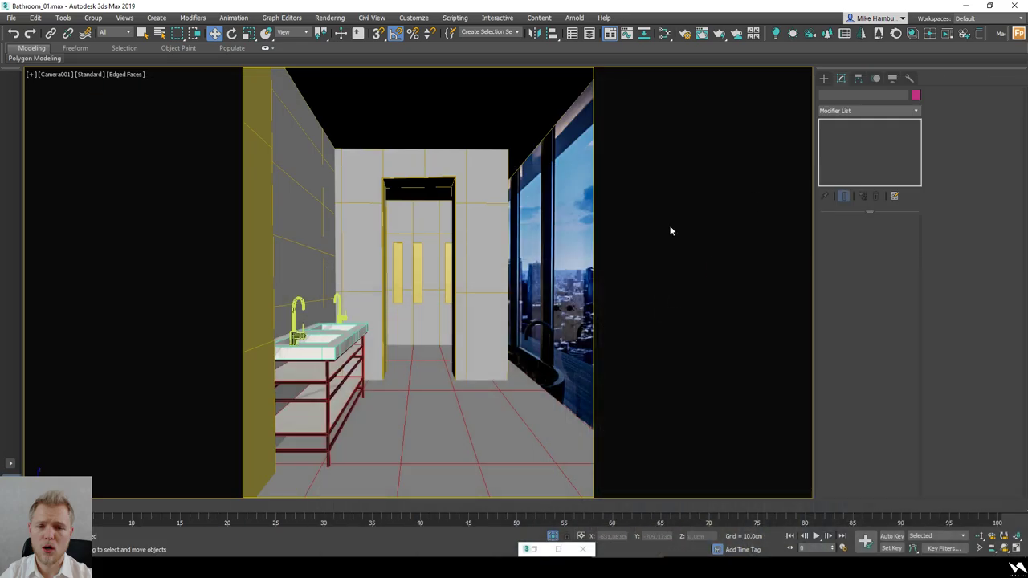
Step: Draw an open spline with three corner points on the bathroom floor as a trial lamp profile
left_click(823, 77)
left_click(835, 93)
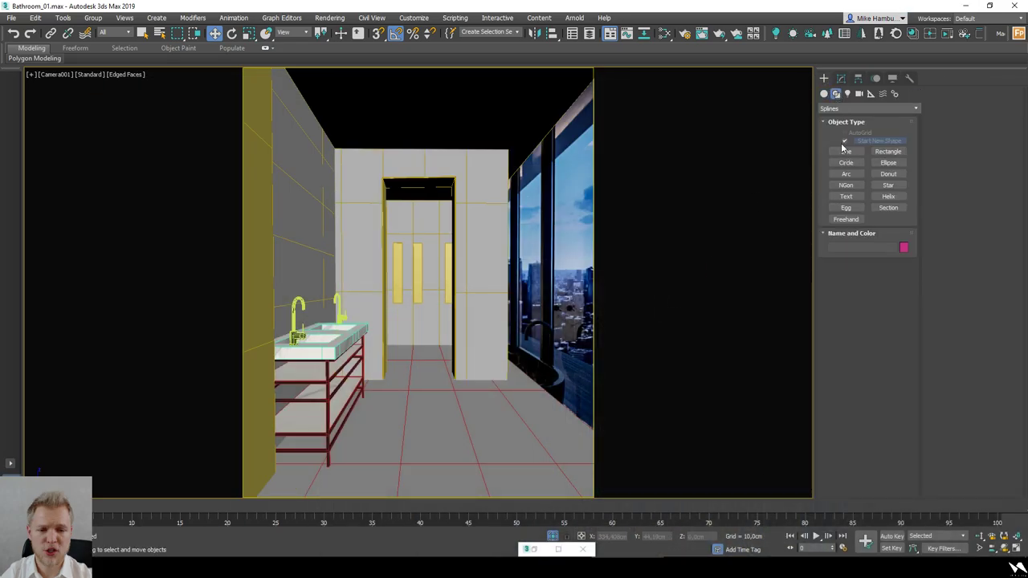
left_click(846, 151)
left_click(417, 465)
left_click(455, 439)
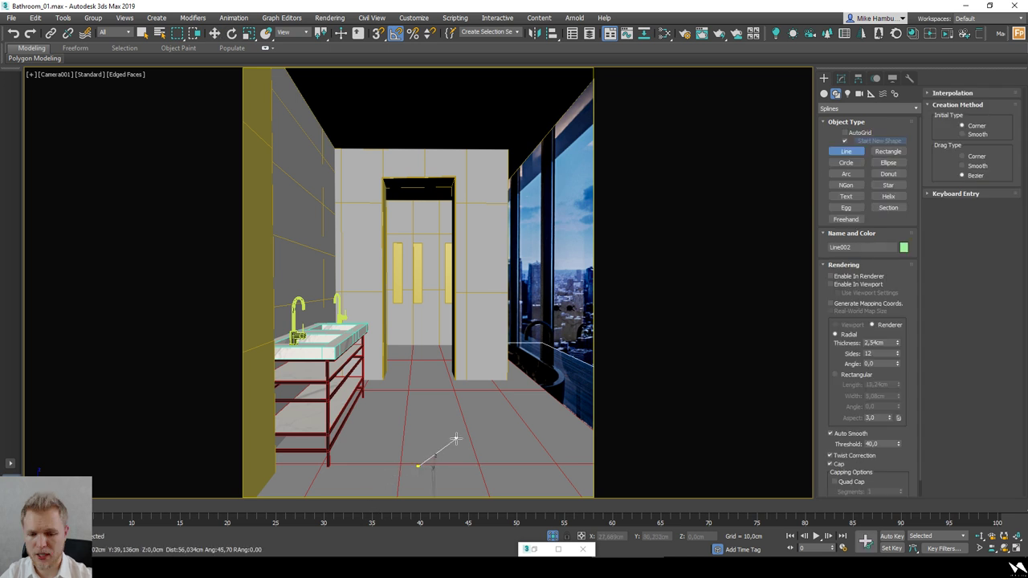
left_click(444, 380)
right_click(444, 380)
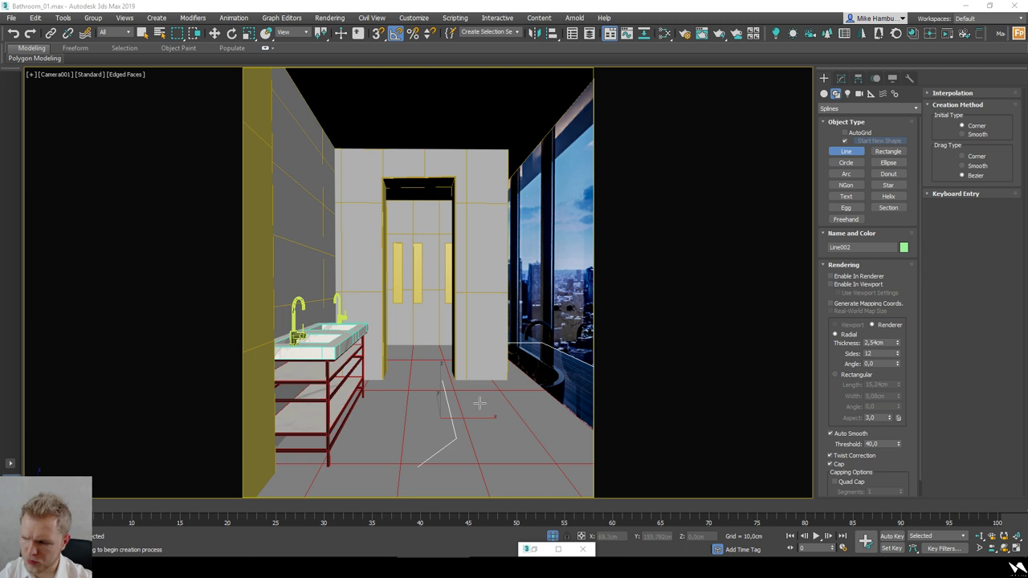
Step: Isolate the drawn line in the wireframe Top view
key("w")
key("t")
key("F3")
scroll(477, 413, "down", 4)
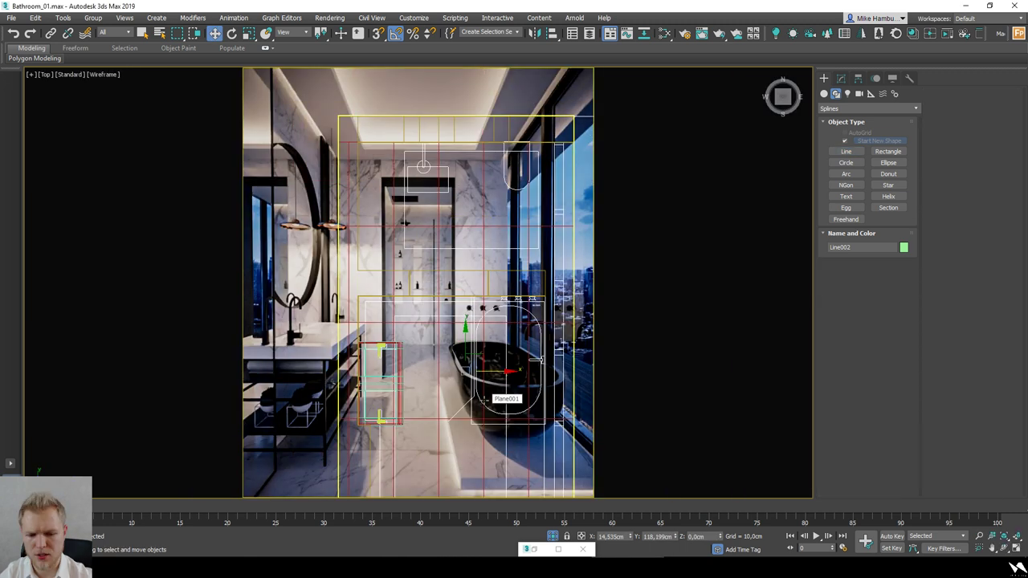
key("alt+q")
Step: Try a Lathe modifier on the line and shift its axis about 15 cm along X to form a lamp shape
left_click(841, 78)
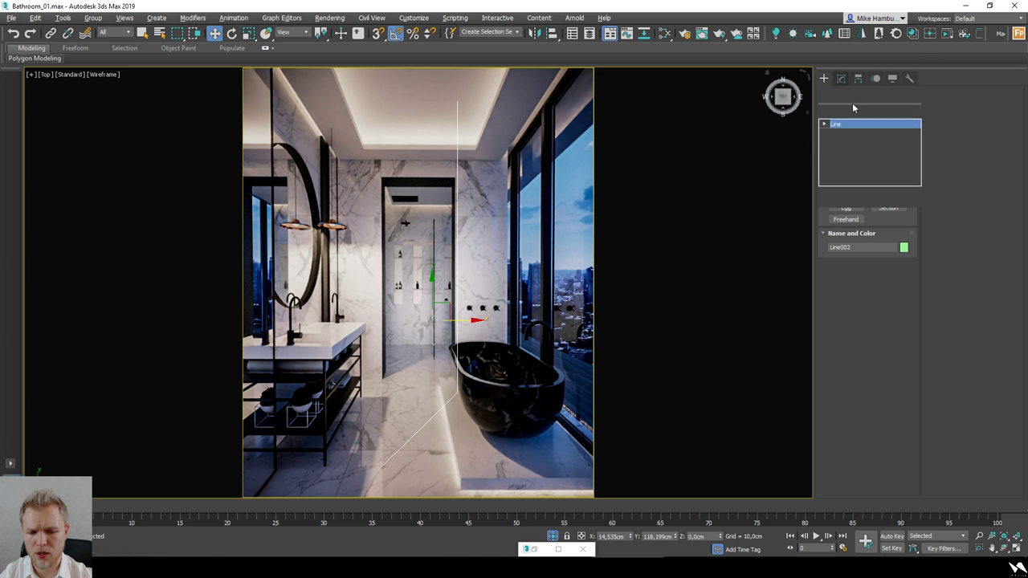
left_click(866, 108)
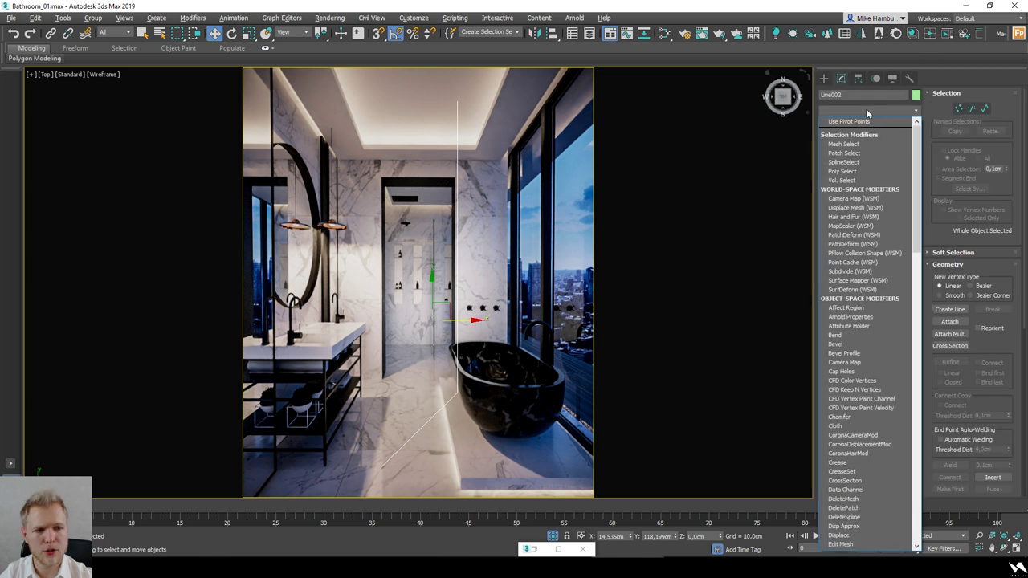
key("l")
key("Down")
key("Down")
key("Down")
key("Down")
key("Down")
key("Down")
key("Down")
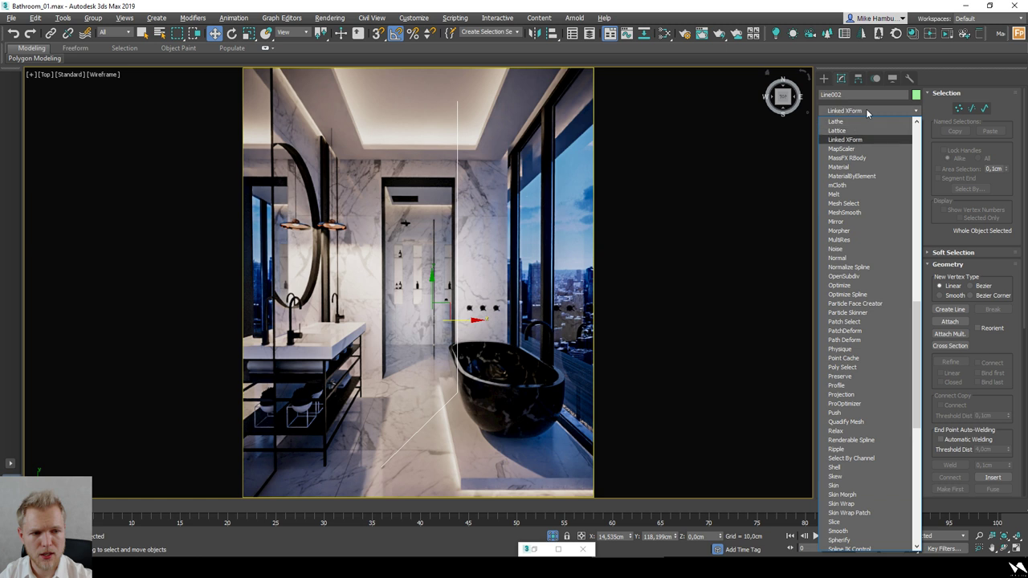
key("Up")
key("Up")
key("Up")
key("Up")
key("Up")
key("Up")
key("Up")
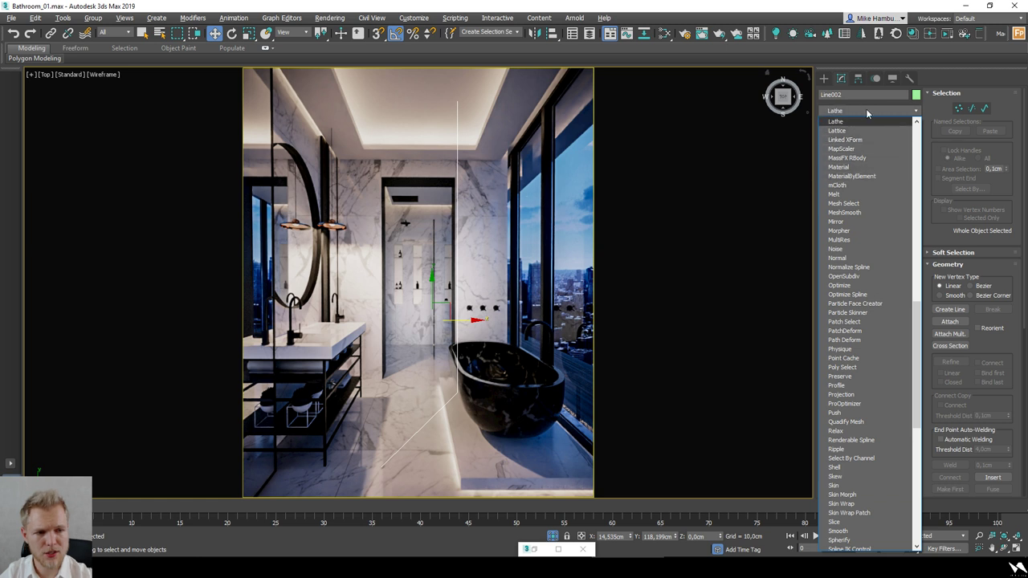
key("Return")
left_click_drag(465, 319, 491, 318)
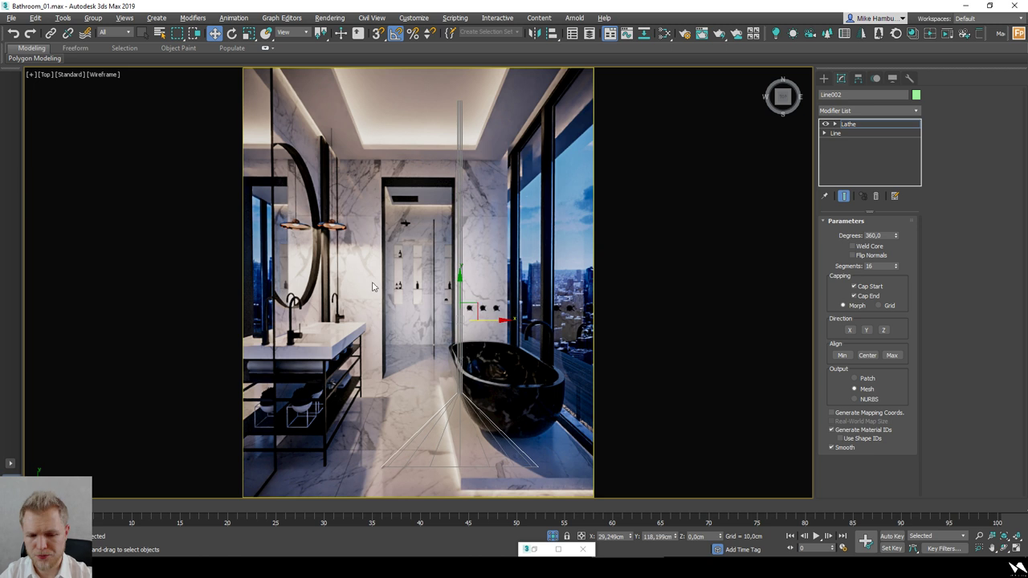
Step: Discard the lathed line and return to the shaded Camera001 view of the whole scene
left_click(839, 133)
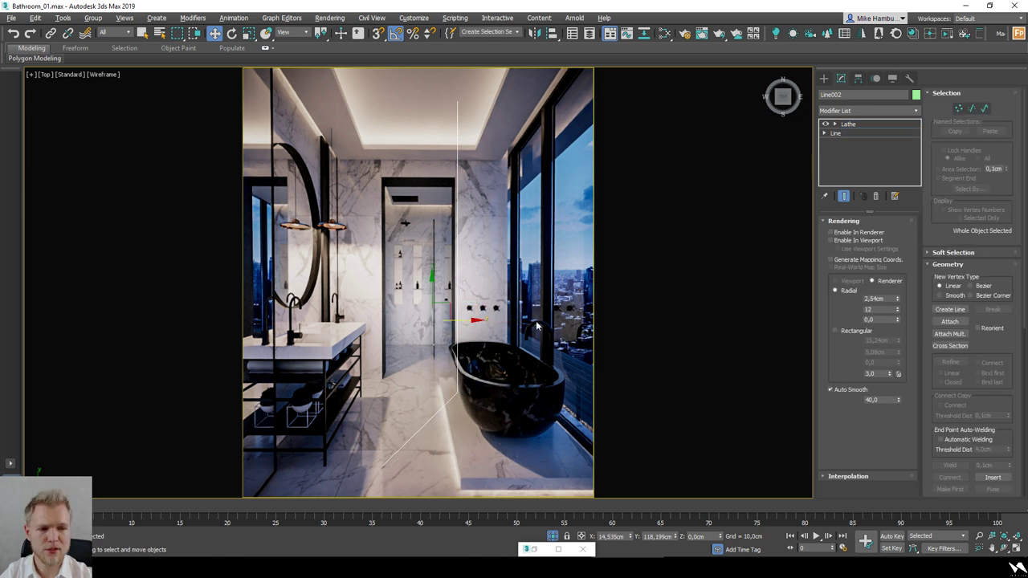
left_click(476, 367)
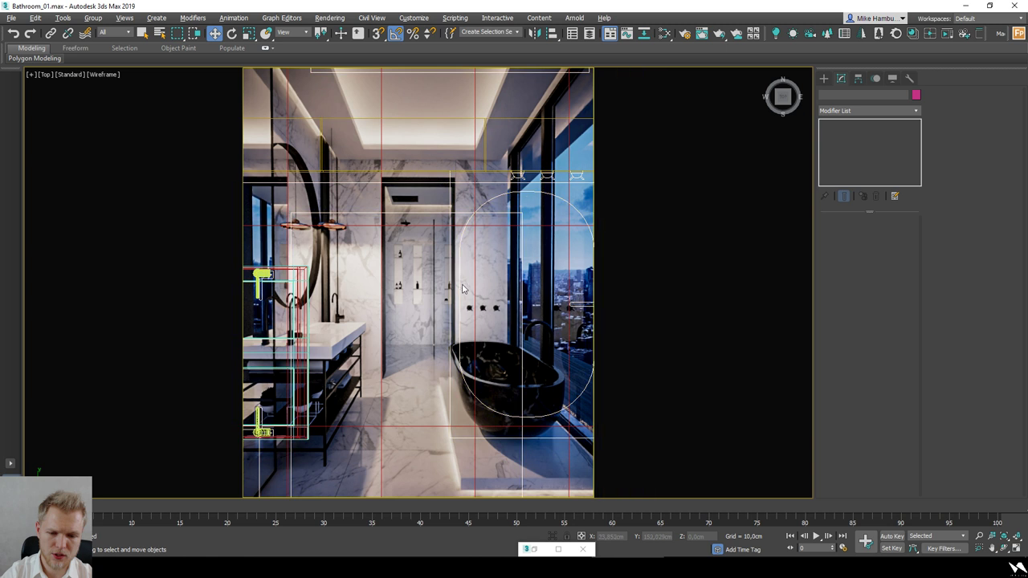
key("c")
double_click(476, 207)
key("F3")
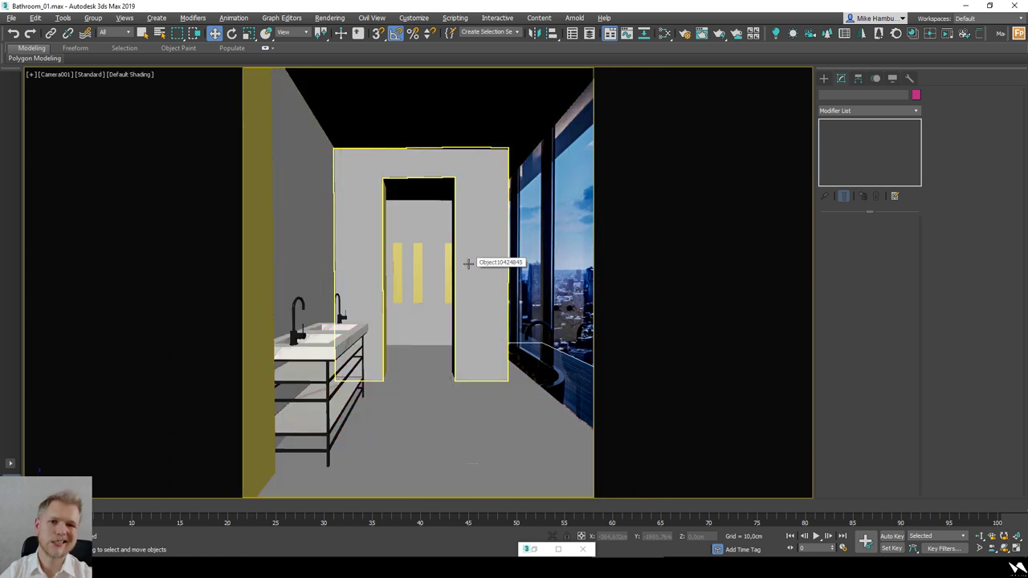
Step: Switch to the Stream_02 - Bathroom_01.max scene and try selecting the pendant lamp, round mirror and suspended ceiling
mouse_move(589, 572)
left_click(530, 526)
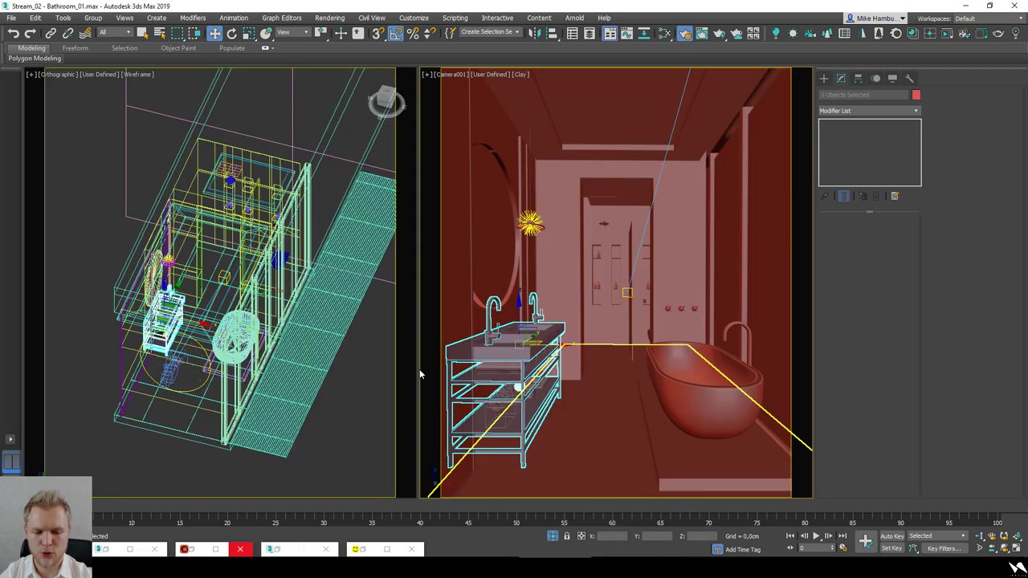
left_click(530, 224)
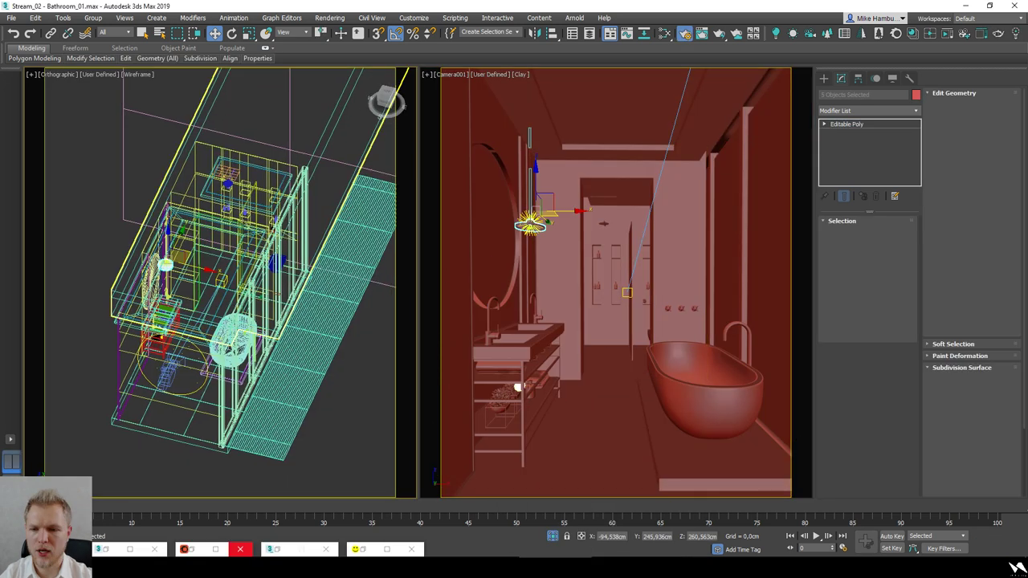
key("z")
key("t")
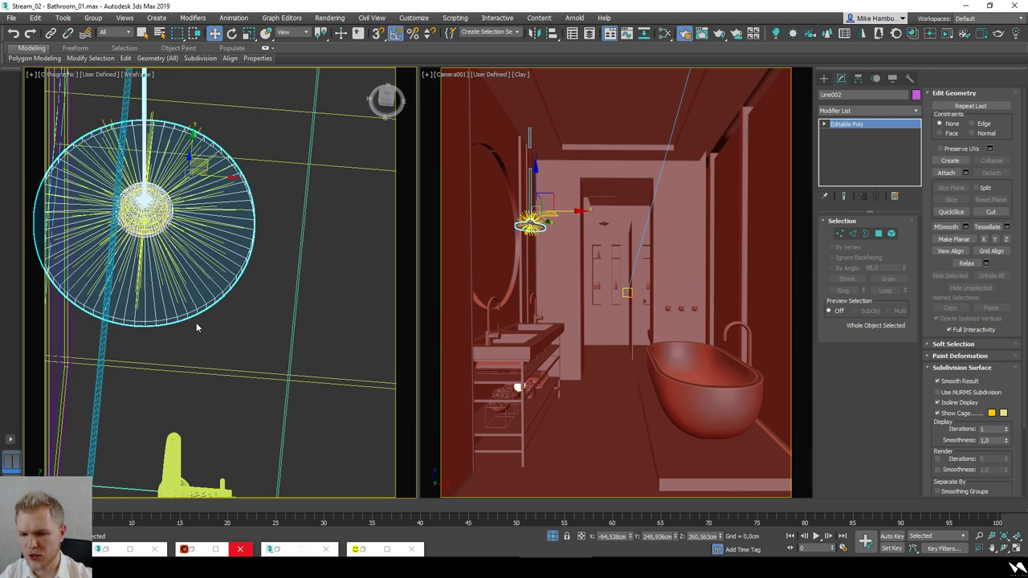
key("z")
left_click_drag(214, 161, 261, 187)
scroll(260, 187, "down", 3)
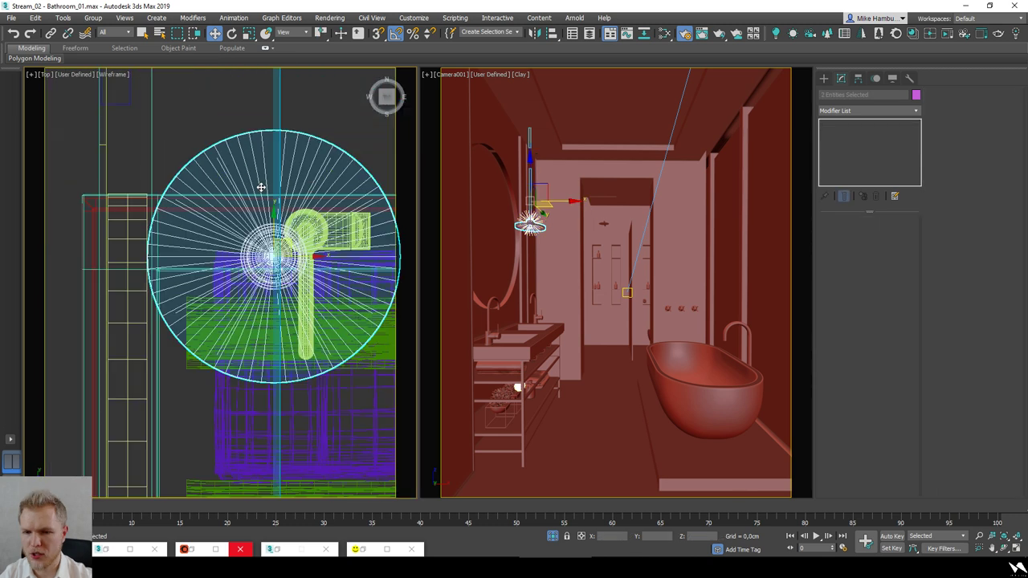
middle_click_drag(308, 199, 177, 310, "alt")
left_click(271, 273, "ctrl")
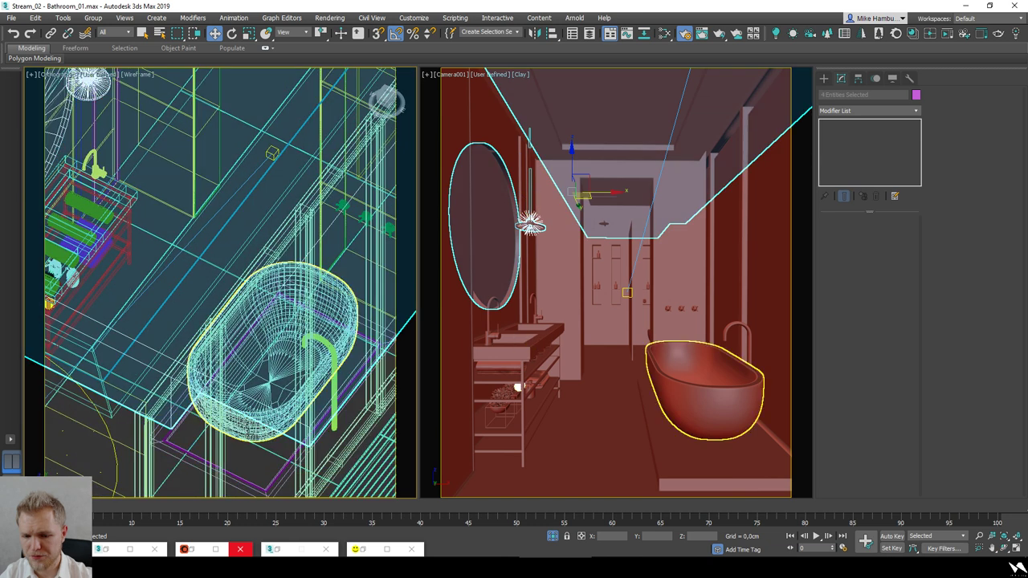
Step: Select the bathtub, the platform beneath it, the round mirror and the suspended ceilings
left_click(249, 439)
scroll(291, 385, "up", 5)
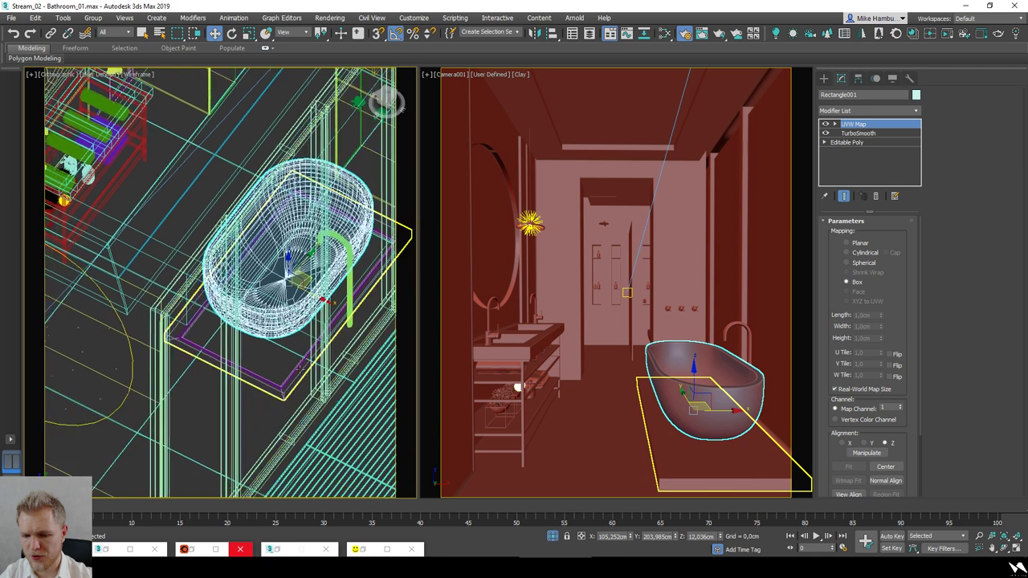
left_click_drag(290, 386, 287, 385, "ctrl")
scroll(291, 385, "down", 6)
scroll(215, 233, "up", 4)
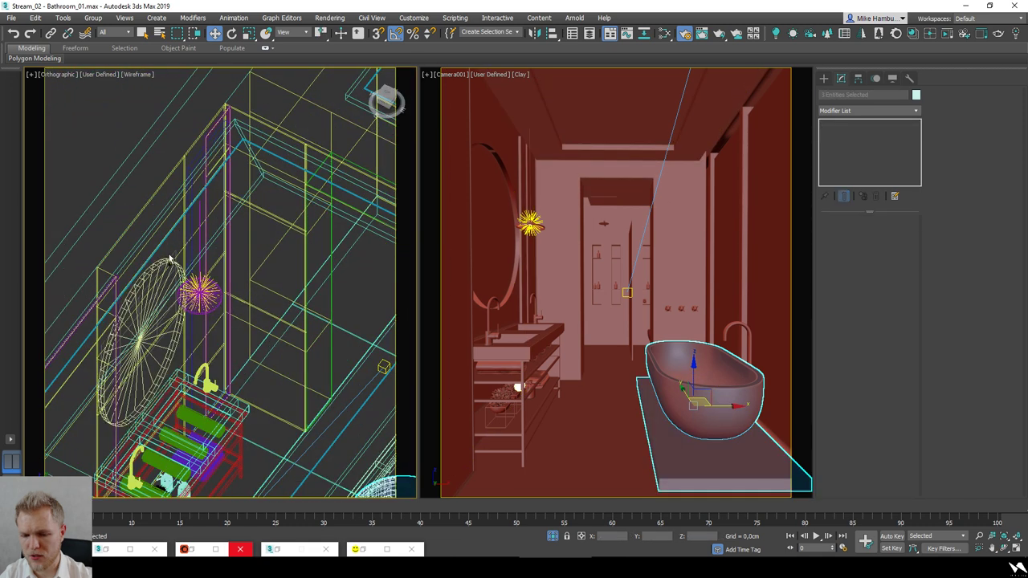
left_click(187, 269, "ctrl")
left_click(259, 179, "ctrl")
scroll(264, 179, "down", 4)
middle_click_drag(273, 178, 338, 160, "alt")
Step: Add the shower head parts to the selection and copy all selected objects with CopyTo
key("t")
scroll(248, 185, "down", 3)
scroll(247, 186, "up", 5)
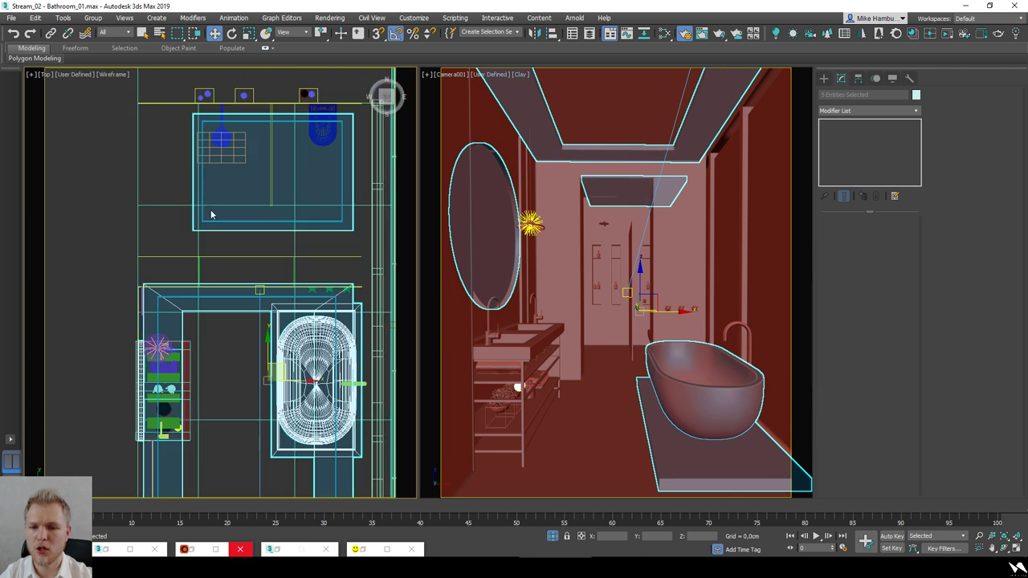
left_click_drag(214, 135, 238, 130, "ctrl")
middle_click_drag(276, 154, 268, 195)
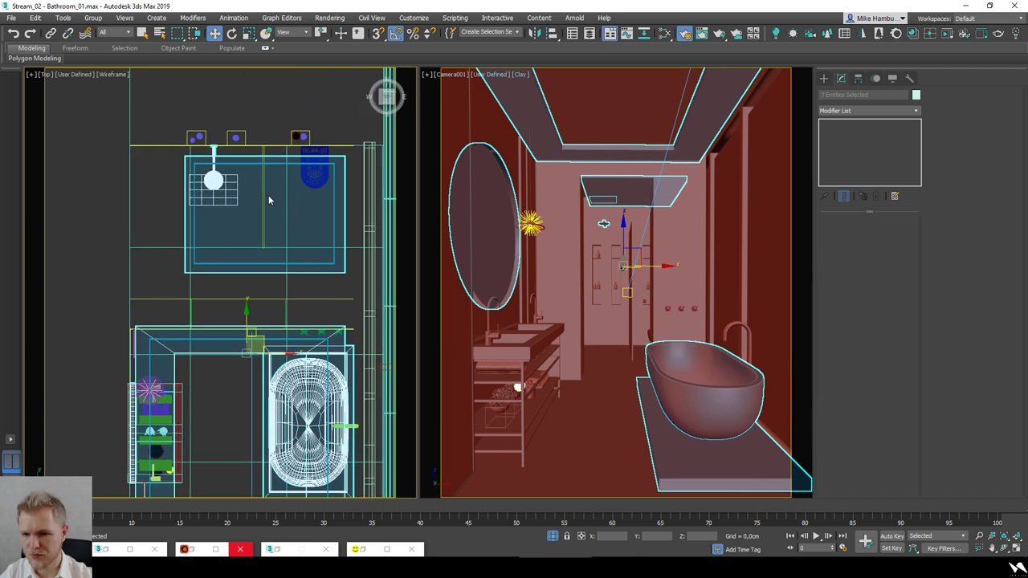
right_click(267, 193)
left_click(298, 275)
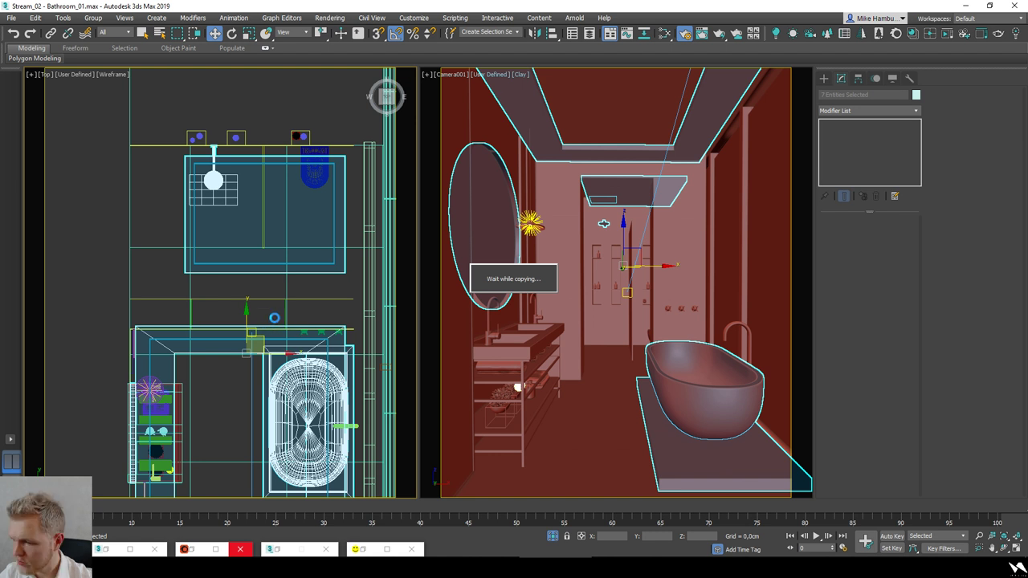
Step: Switch to the Bathroom_01.max scene and paste the copied objects with PasteFrom, using the merged materials for all duplicate names
mouse_move(592, 567)
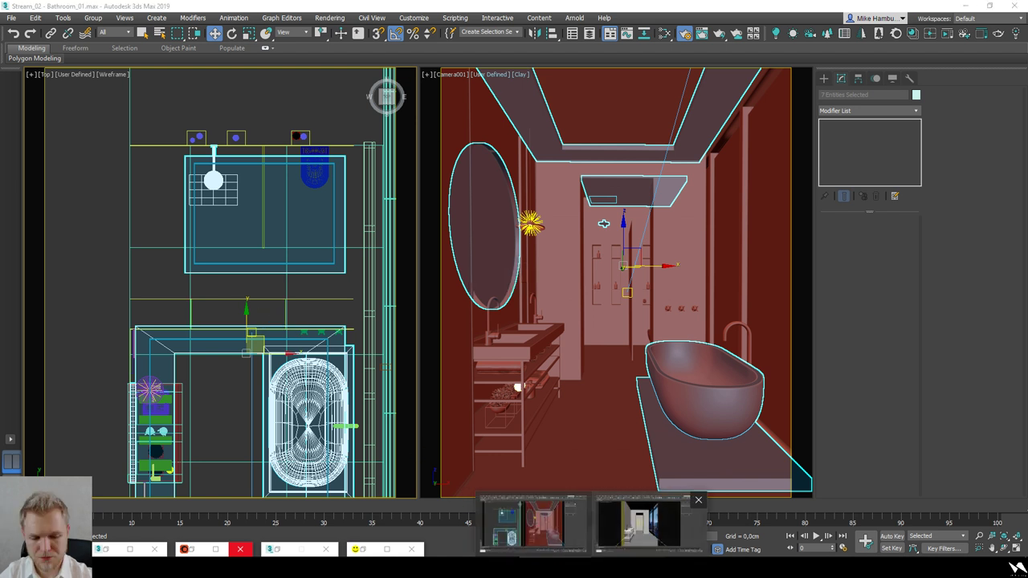
left_click(652, 526)
left_click(440, 357)
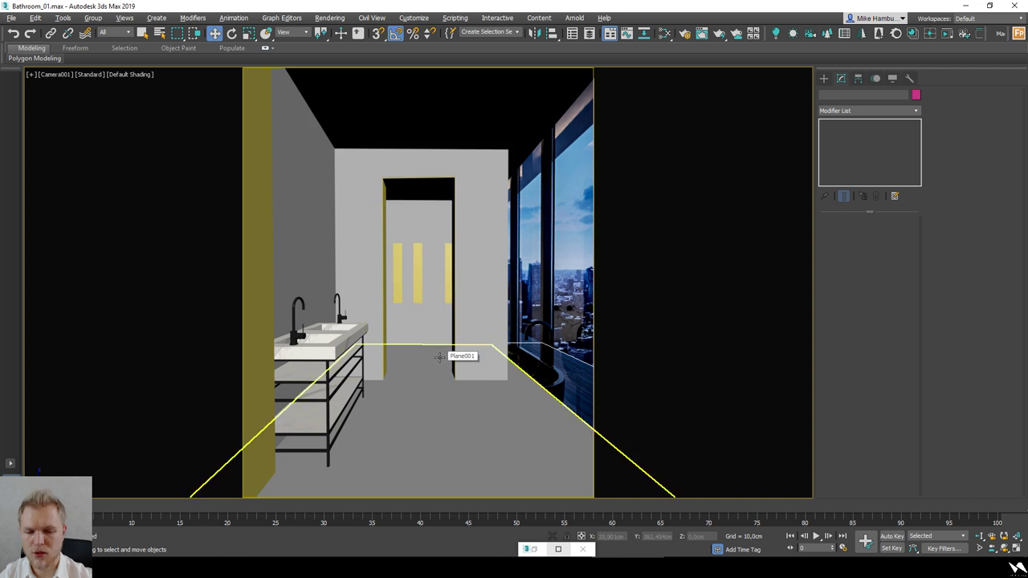
key("t")
scroll(438, 356, "down", 5)
key("F3")
scroll(444, 355, "down", 5)
key("F3")
middle_click_drag(443, 355, 473, 334, "alt")
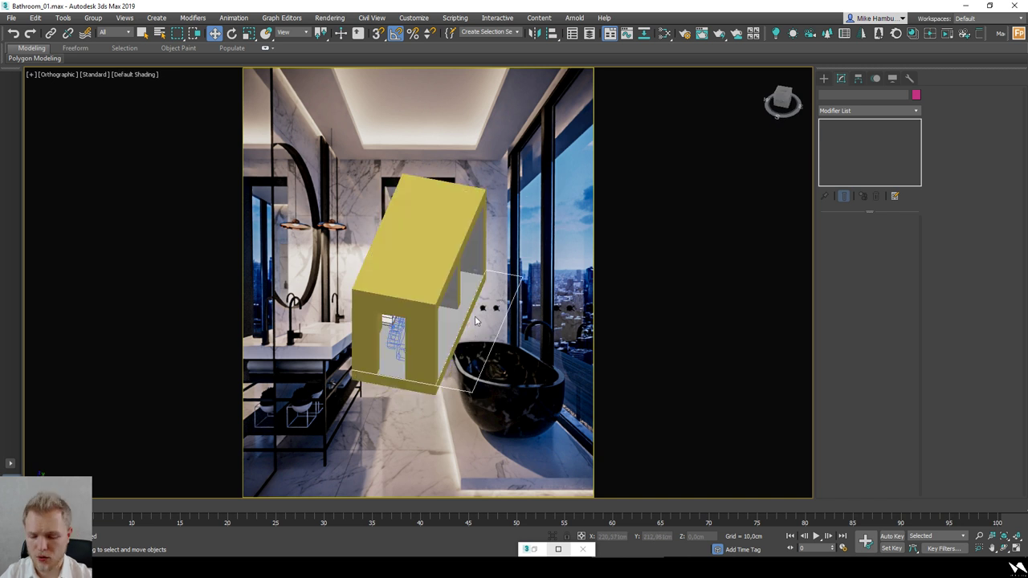
middle_click_drag(474, 326, 484, 338, "alt")
right_click(485, 339)
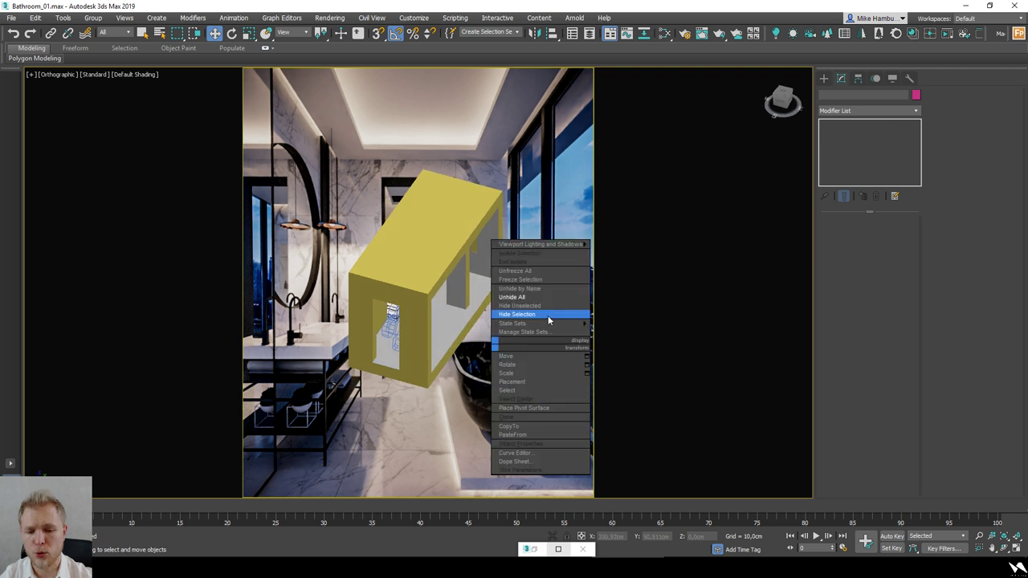
left_click(541, 435)
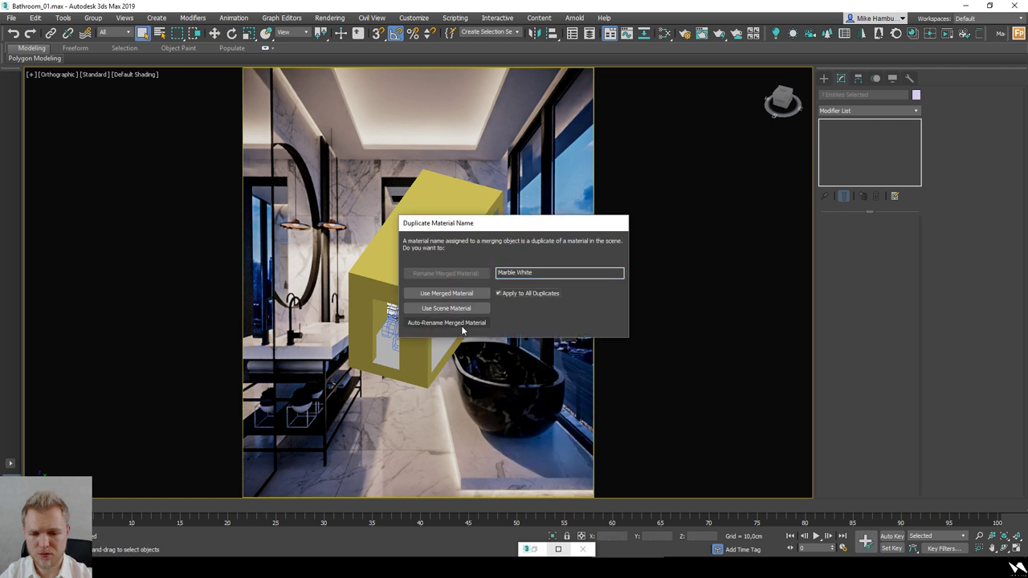
left_click(465, 296)
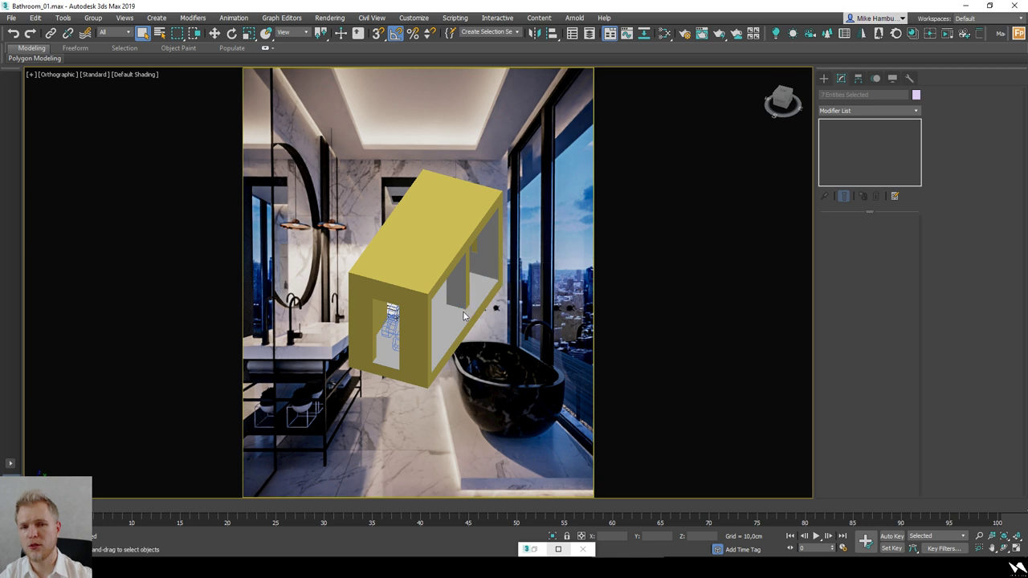
Step: Move the pasted objects about -91.4 cm along Y in the Top view so they sit inside the room
key("t")
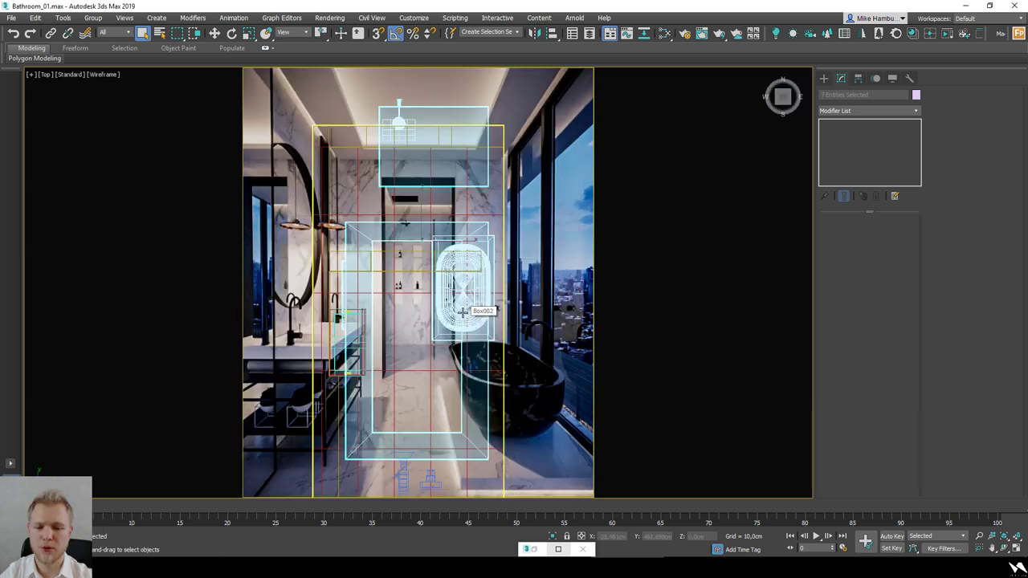
key("F3")
middle_click_drag(432, 428, 425, 340, "alt")
key("t")
key("w")
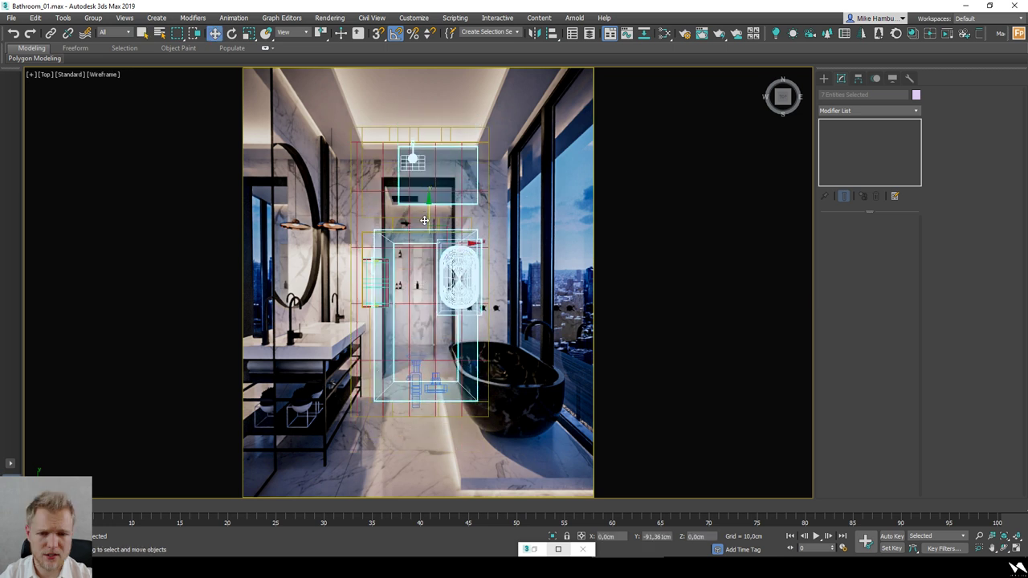
Step: Shift the pasted objects about -13.1 cm along X with snapping to line the suspended ceiling up with the wall
scroll(506, 226, "up", 5)
scroll(506, 226, "up", 2)
key("s")
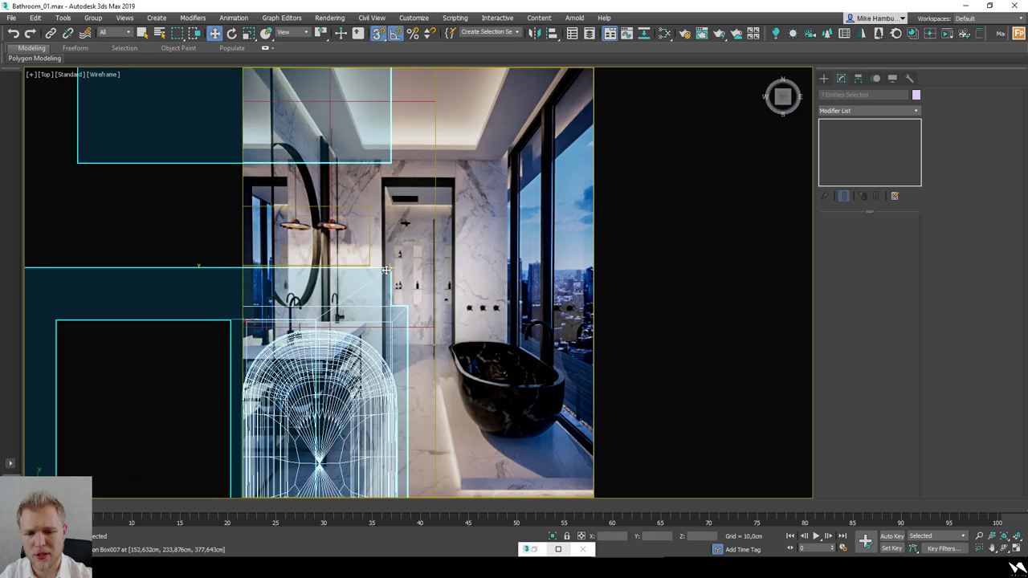
scroll(396, 283, "down", 2)
key("F3")
key("z")
key("s")
key("F3")
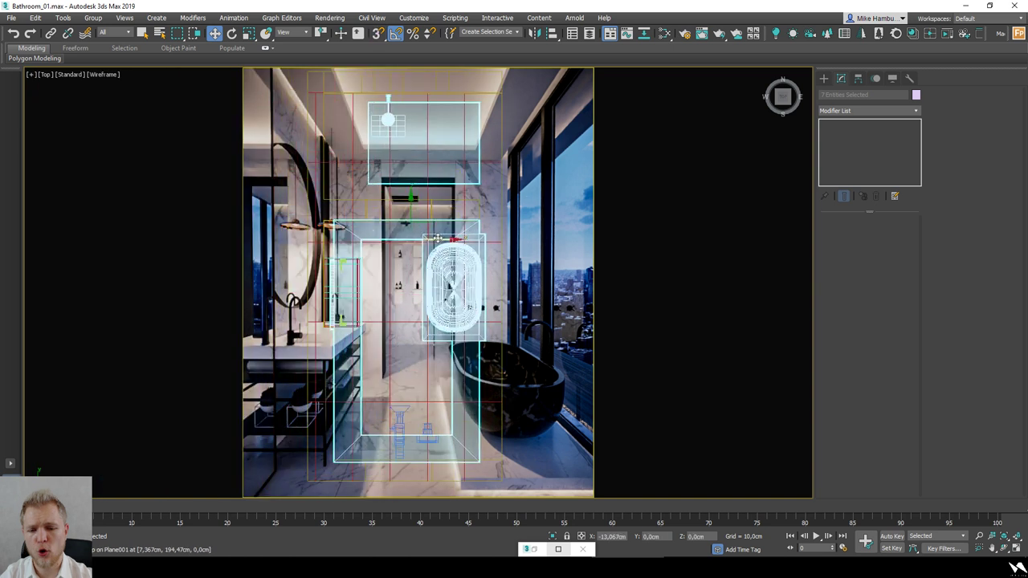
Step: Fine-tune the pasted objects' position by snapping the suspended ceiling's corner to the wall and return to the Camera001 view
scroll(414, 259, "up", 5)
key("s")
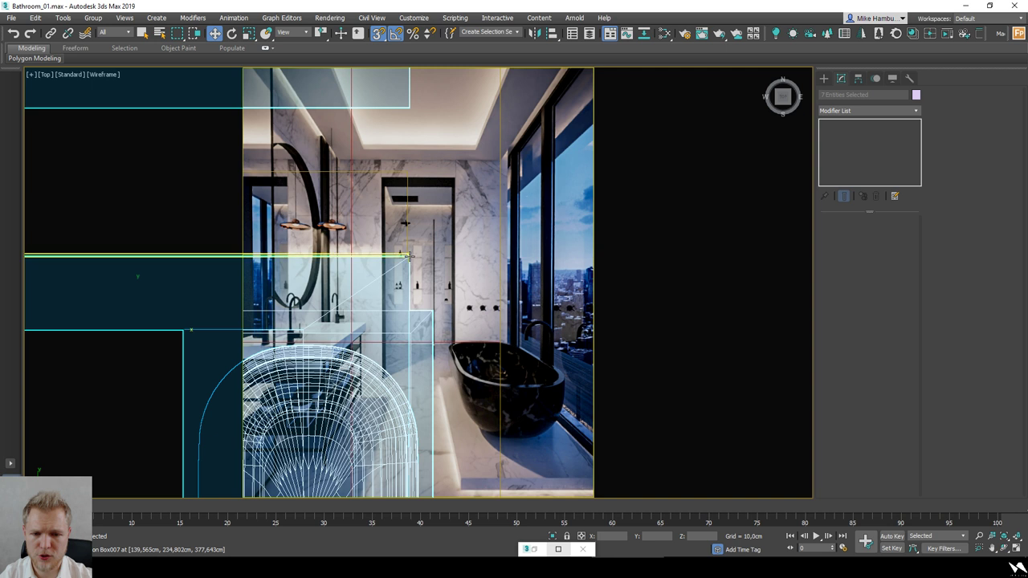
left_click_drag(409, 260, 410, 233)
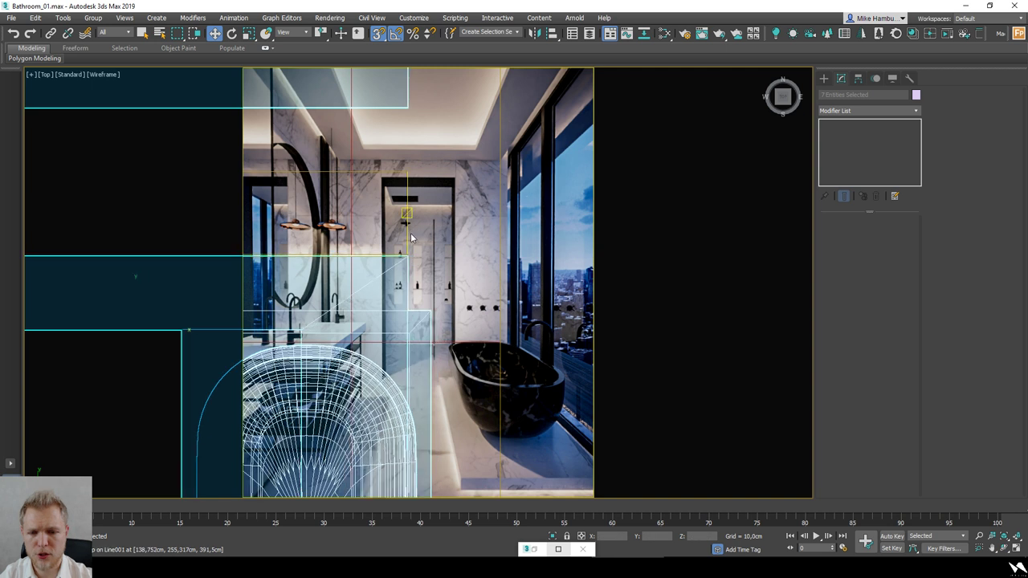
scroll(410, 233, "down", 6)
key("F3")
mouse_move(434, 277)
middle_mouse_down("alt")
mouse_move(450, 245)
mouse_move(449, 259)
middle_mouse_up("alt")
key("s")
scroll(455, 259, "up", 2)
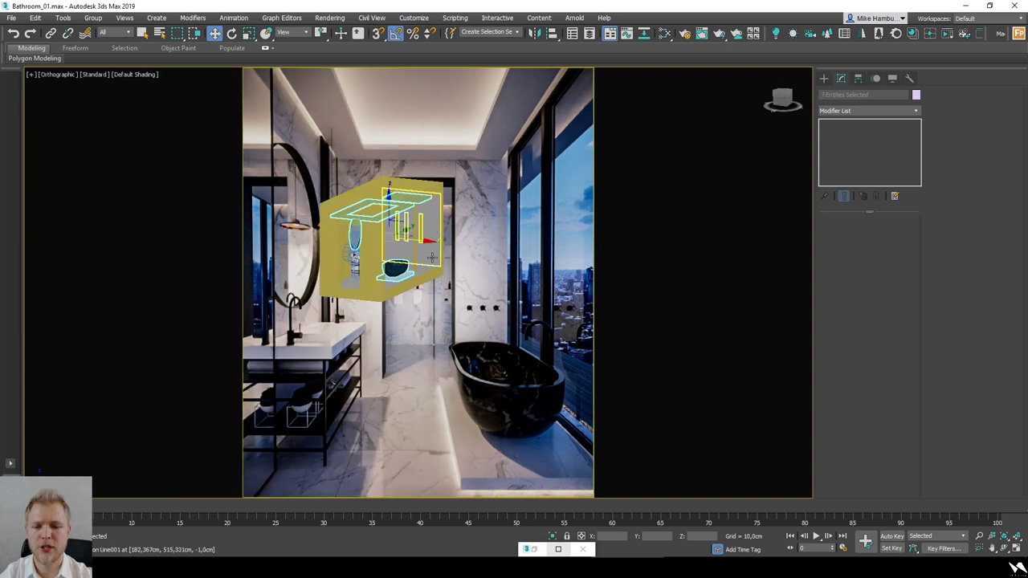
key("c")
double_click(491, 207)
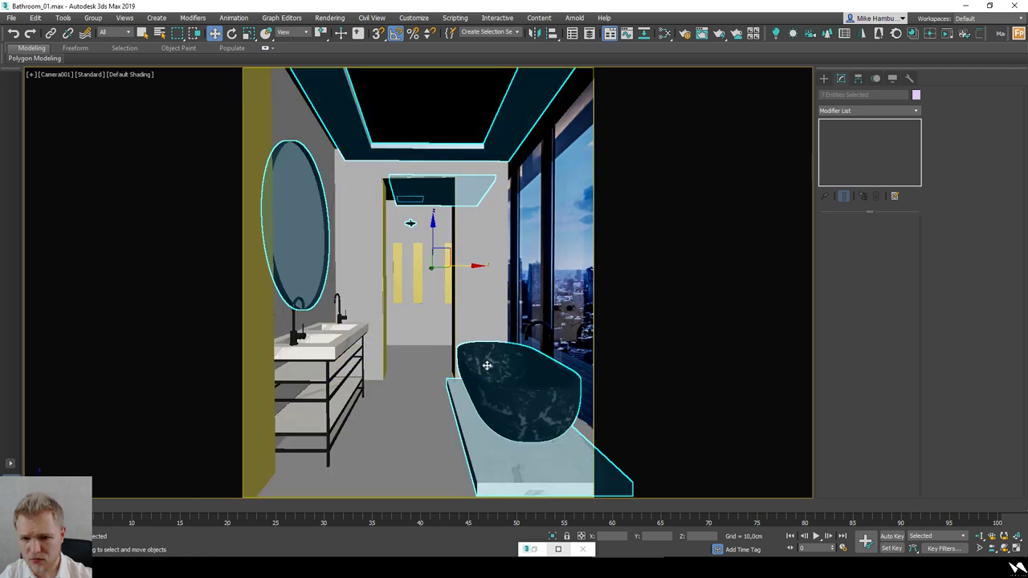
Step: Isolate the wall object Line001 and display it shaded with edged faces
left_click(487, 366)
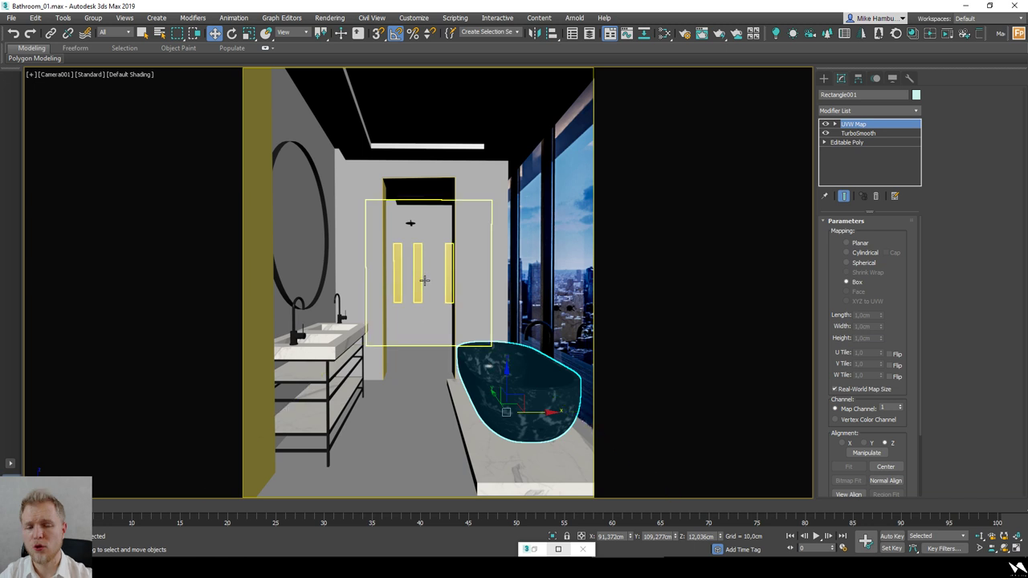
left_click(423, 306)
key("t")
key("F3")
middle_click_drag(417, 280, 463, 192, "alt")
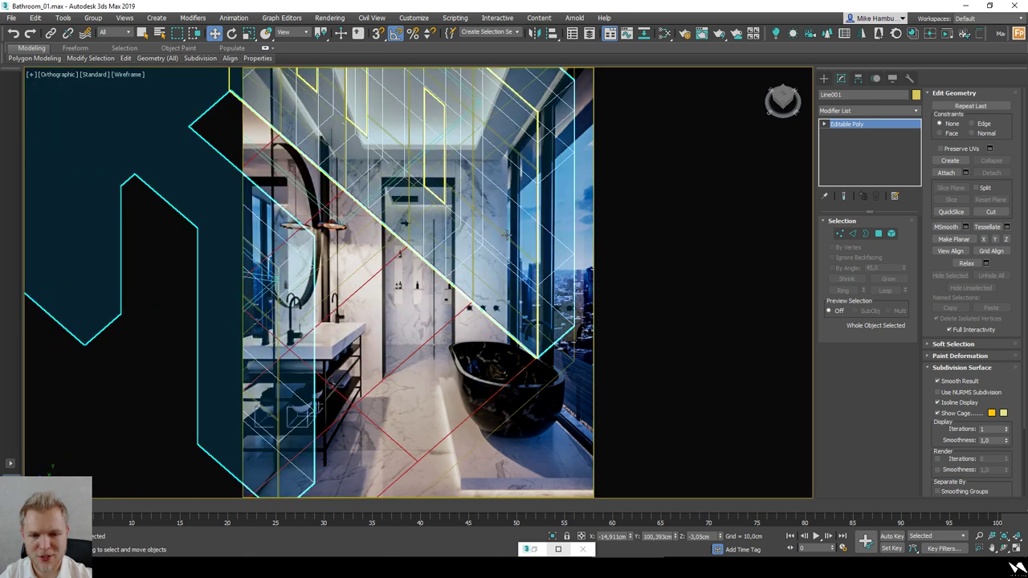
mouse_move(504, 241)
middle_mouse_down("alt")
mouse_move(546, 186)
mouse_move(559, 225)
mouse_move(488, 248)
middle_mouse_up("alt")
key("F3")
key("F3")
key("F4")
middle_click_drag(476, 283, 412, 179, "alt")
scroll(413, 179, "up", 3)
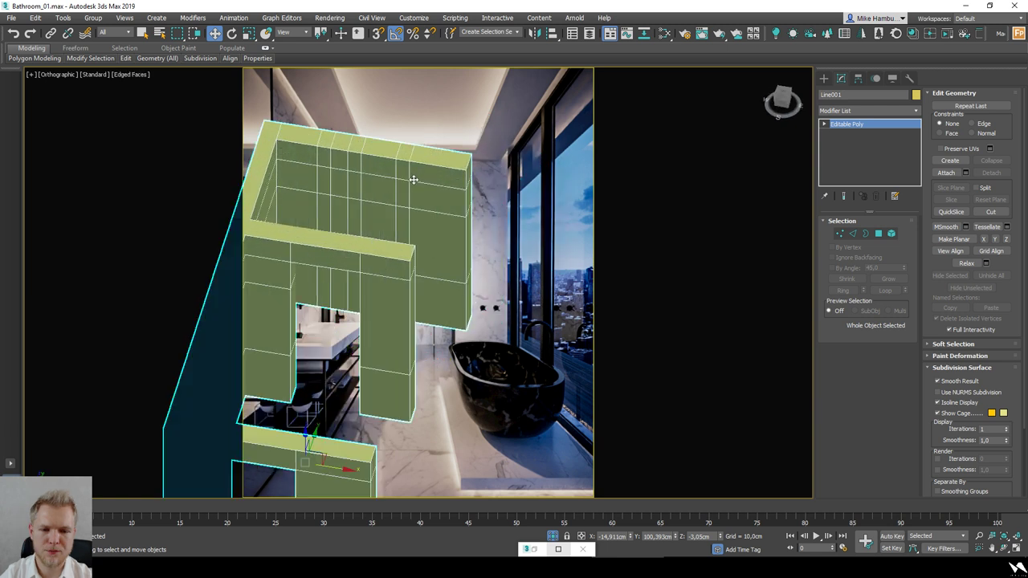
Step: Select the three tall, narrow niche polygons on the shower's back wall
key("4")
key("4")
left_click(401, 231)
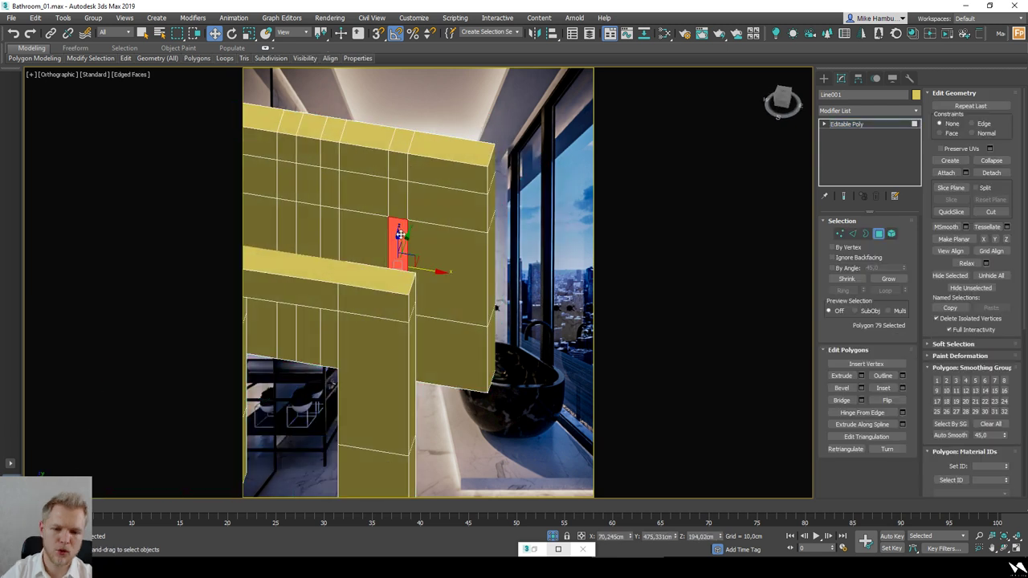
left_click(327, 225, "ctrl")
left_click(288, 225, "ctrl")
middle_click_drag(288, 225, 368, 337, "alt")
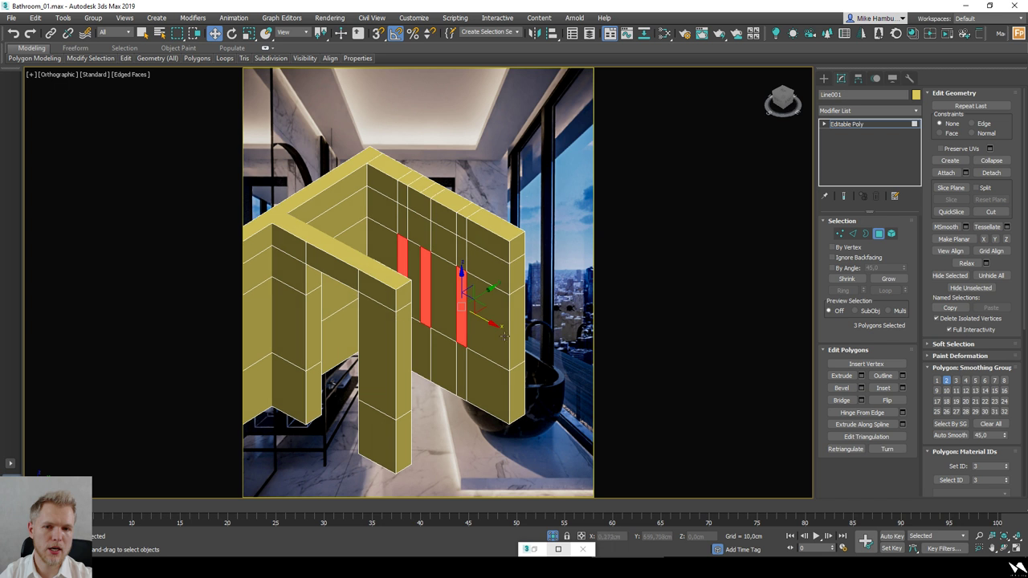
Step: Extrude the three selected polygons into the back wall to form recessed niches
left_click(841, 375)
scroll(474, 293, "up", 3)
mouse_move(477, 287)
left_mouse_down()
mouse_move(480, 321)
mouse_move(474, 302)
left_mouse_up()
key("w")
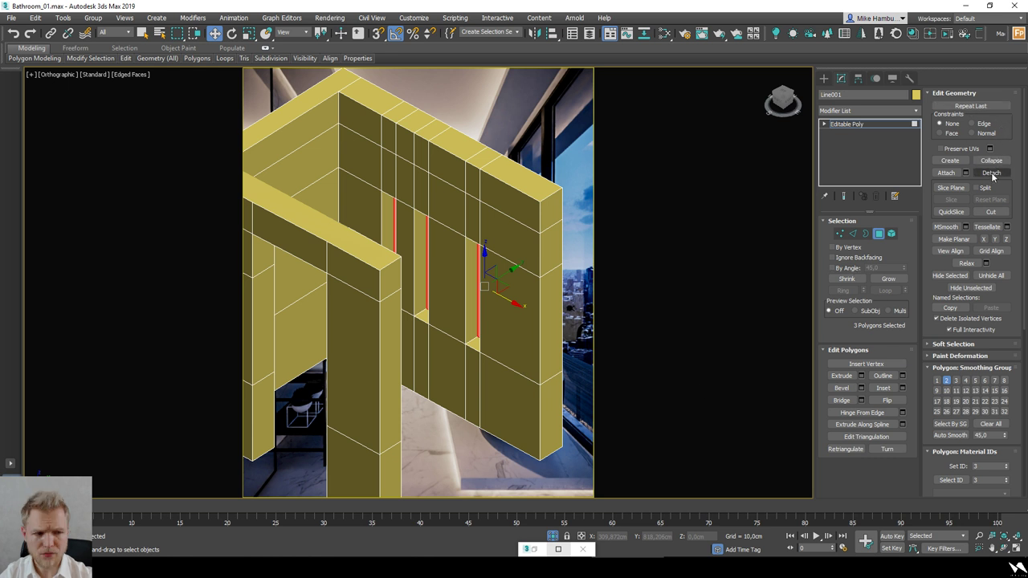
Step: Grow the selection over the niche sides, detach these polygons as a separate object and select it
left_click(886, 279)
middle_click_drag(578, 329, 558, 332, "alt")
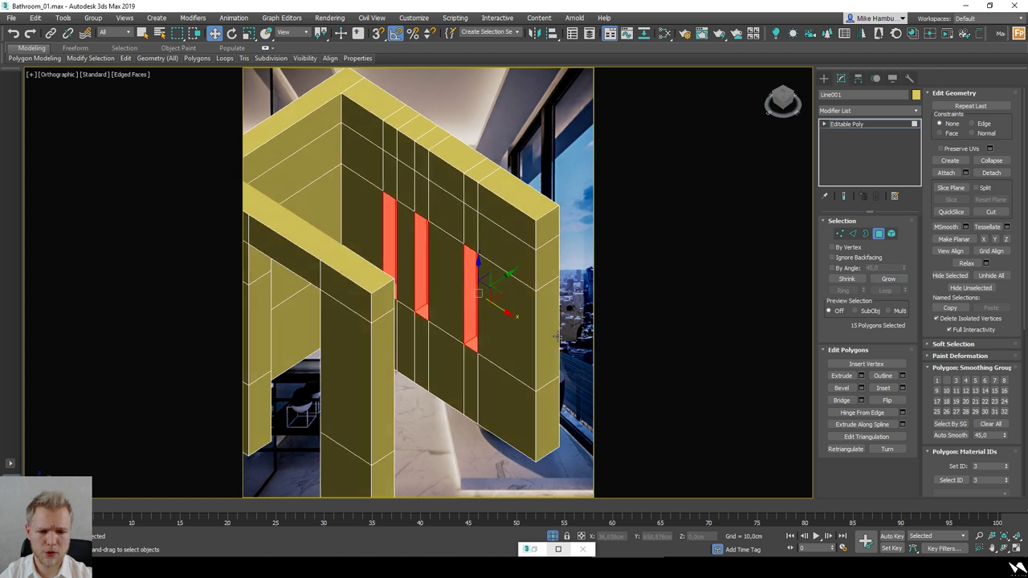
left_click(999, 175)
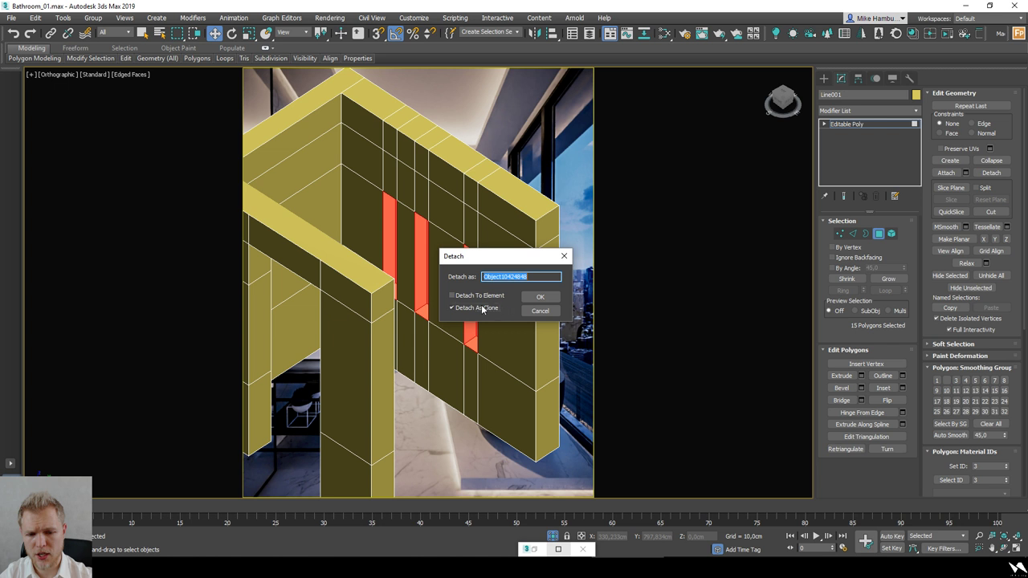
left_click(483, 309)
left_click(539, 299)
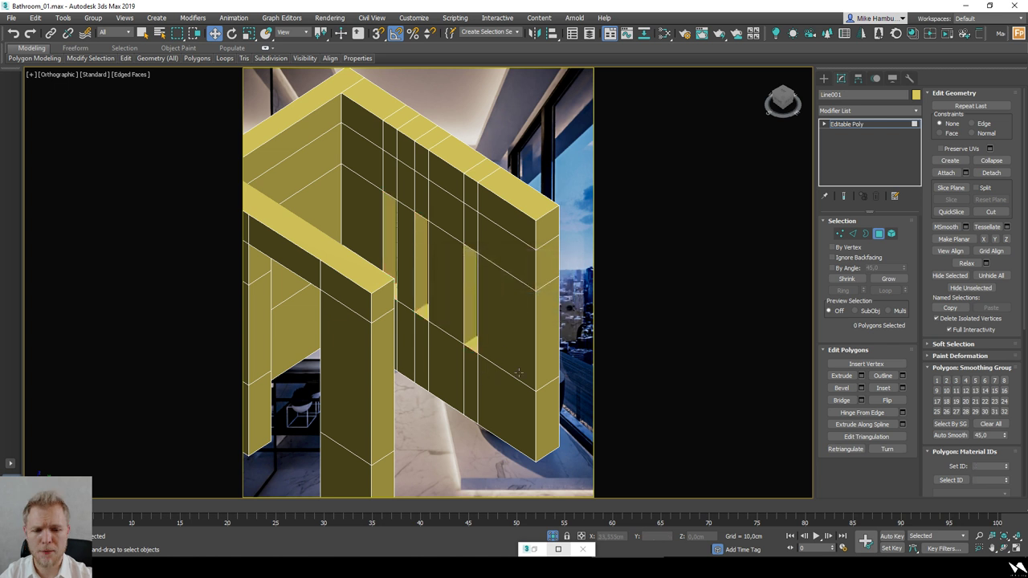
left_click(879, 235)
left_click(470, 283)
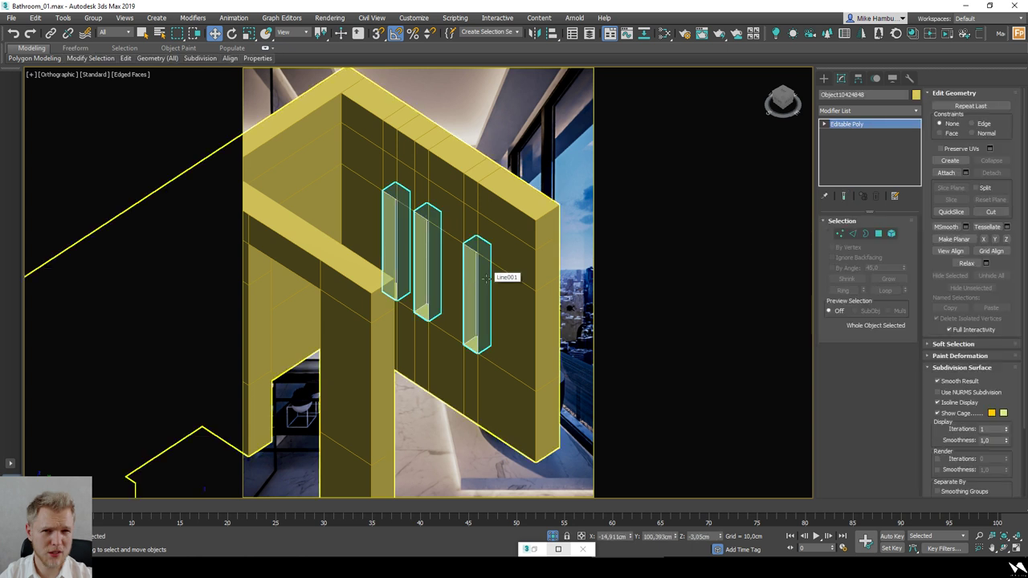
Step: Unhide all objects and show the whole room shaded from an angled view around the detached niches
key("c")
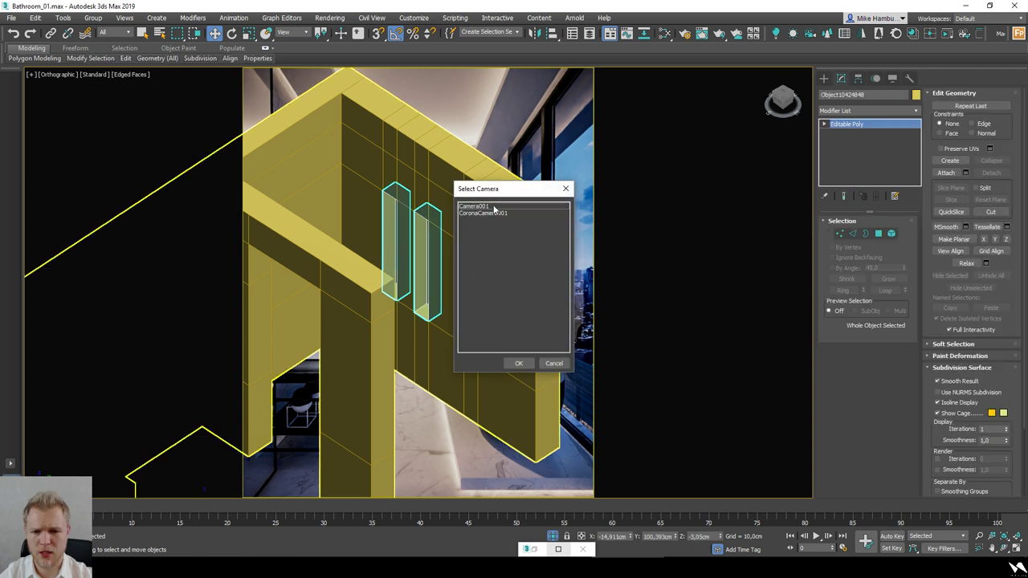
double_click(495, 206)
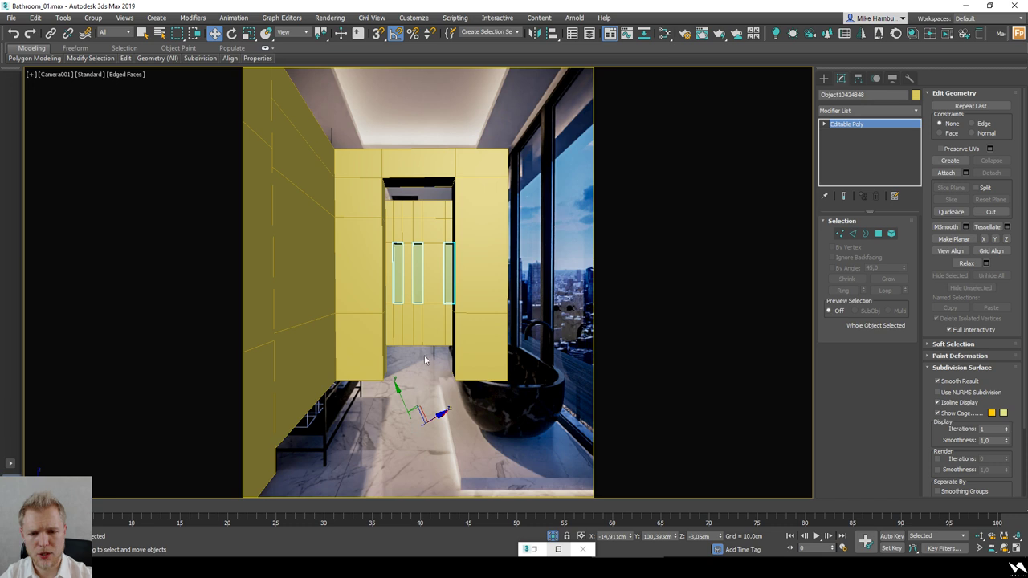
key("t")
right_click(452, 374)
left_click(484, 319)
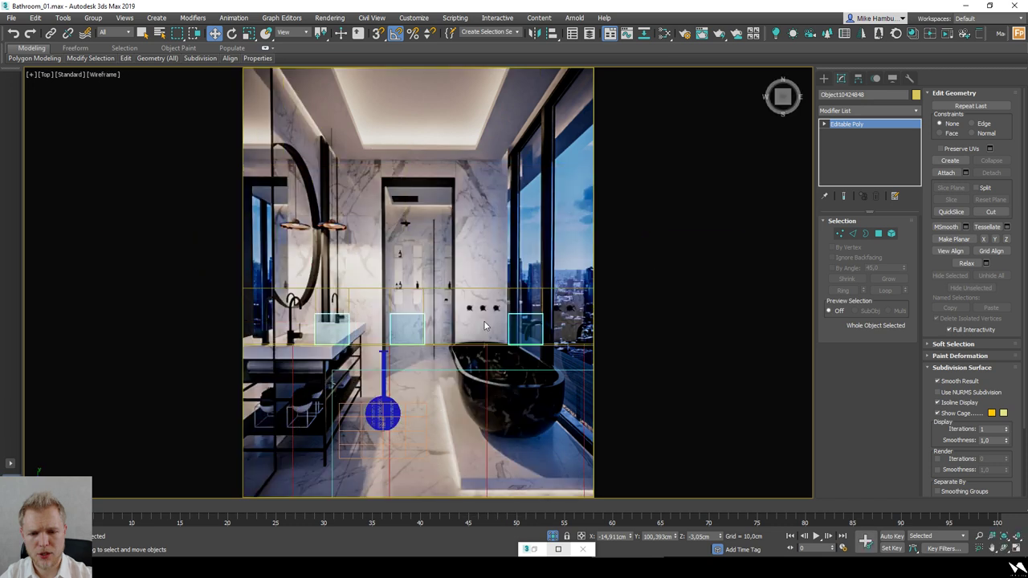
scroll(482, 323, "down", 5)
key("F3")
key("F3")
mouse_move(496, 396)
middle_mouse_down("alt")
mouse_move(463, 306)
mouse_move(436, 321)
middle_mouse_up("alt")
key("F3")
key("F3")
key("F3")
Step: Clear the selection and return to the Camera001 view of the scene in wireframe
mouse_move(360, 567)
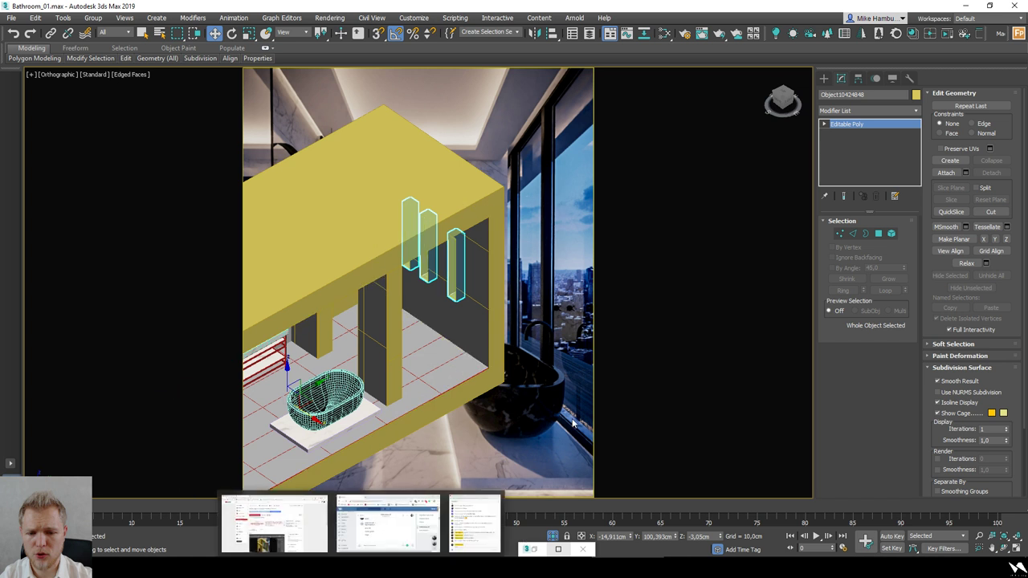
mouse_move(591, 567)
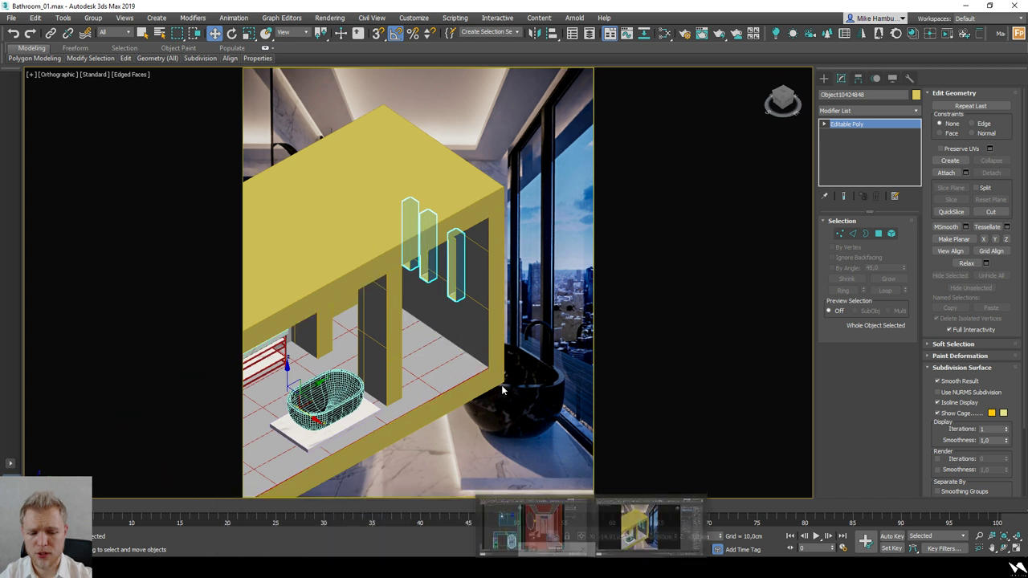
left_click(522, 405)
key("t")
key("F3")
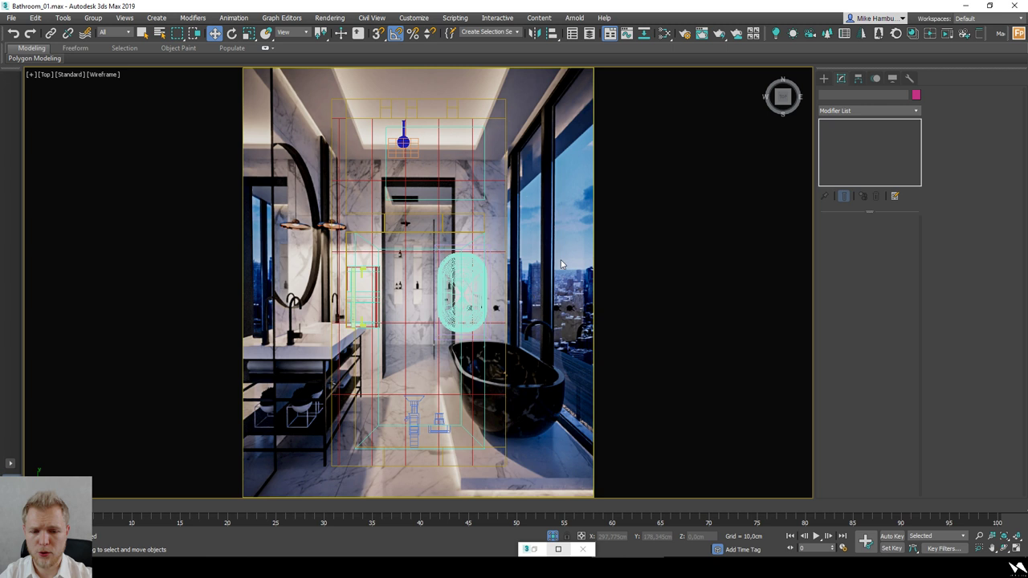
key("c")
left_click(562, 367)
right_click(564, 307)
left_click(590, 255)
key("c")
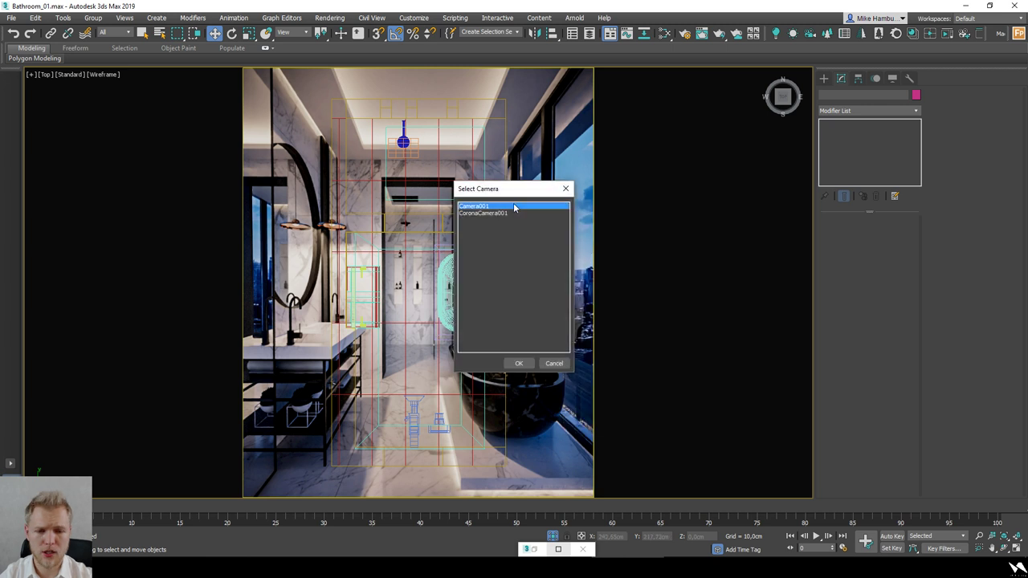
double_click(514, 207)
Step: Select the yellow wall object and hide all unselected objects so only the walls are shown
right_click(490, 232)
left_click(509, 185)
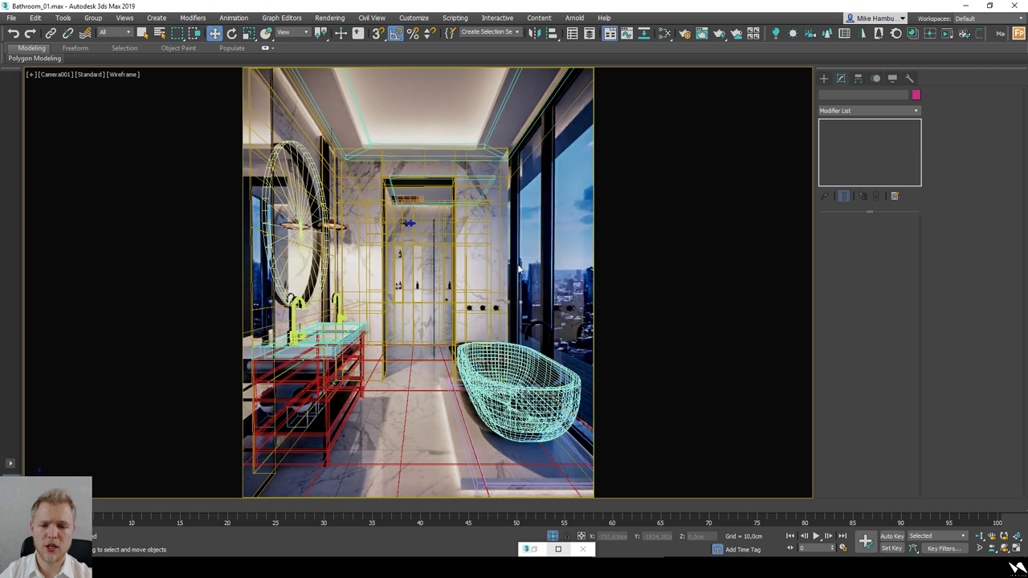
right_click(527, 263)
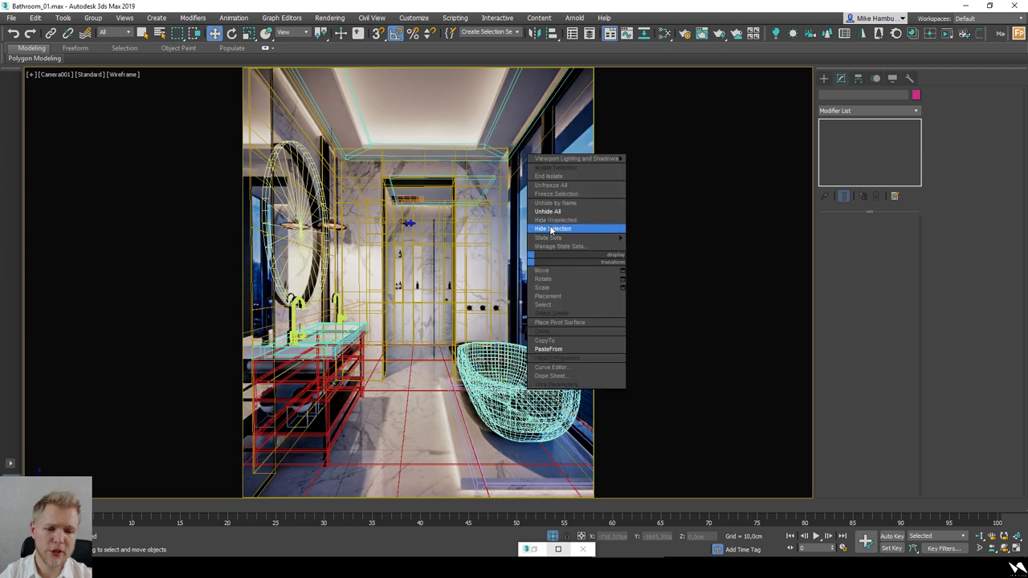
left_click(550, 228)
right_click(540, 275)
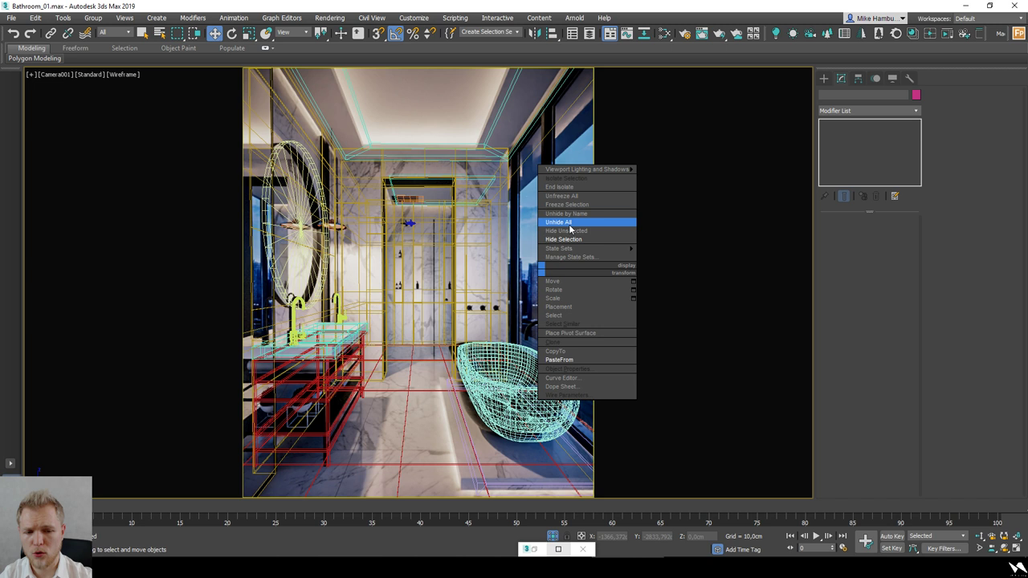
left_click(570, 229)
left_click(520, 251)
right_click(566, 261)
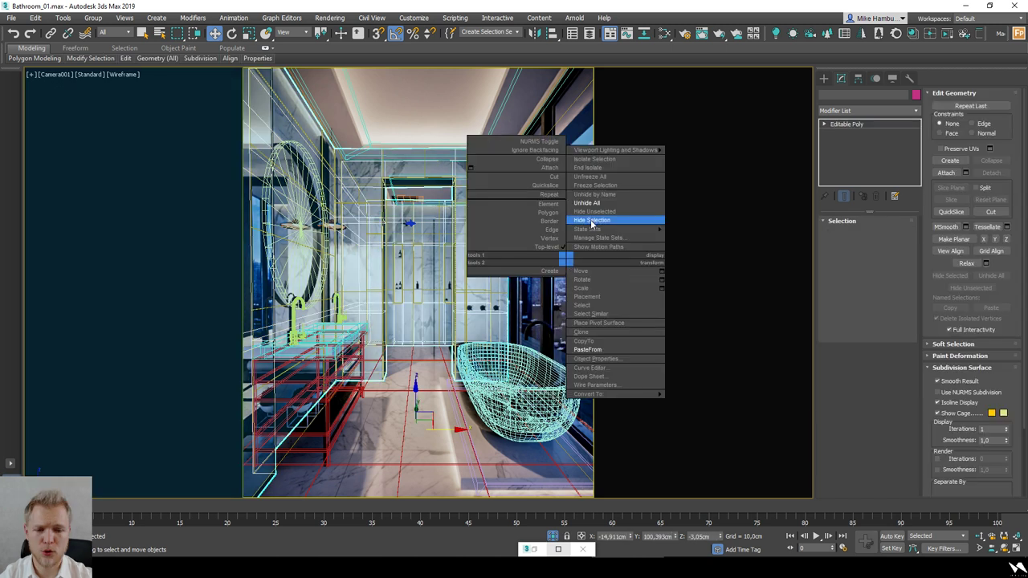
left_click(594, 212)
left_click(494, 268)
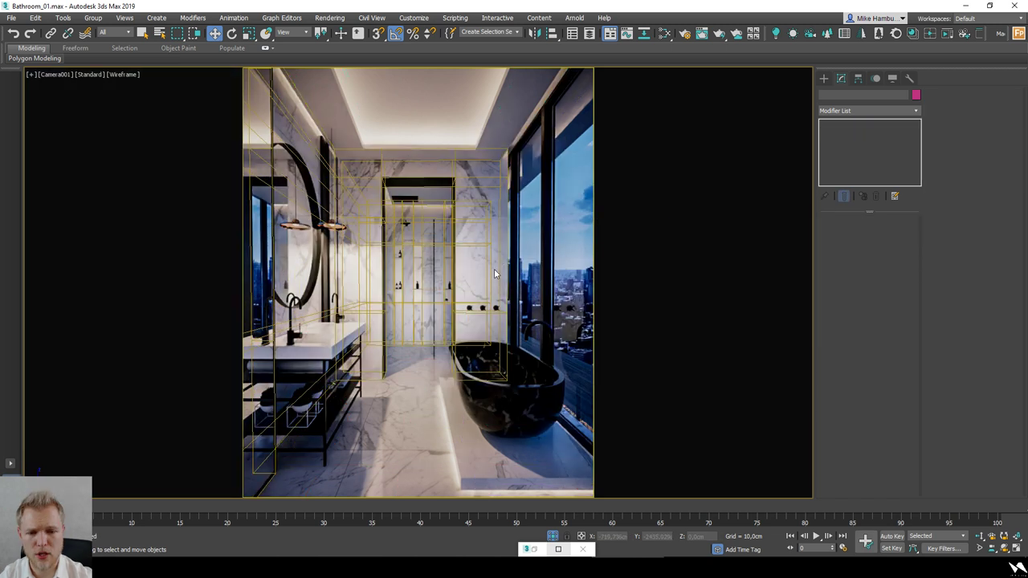
left_click(491, 270)
right_click(491, 269)
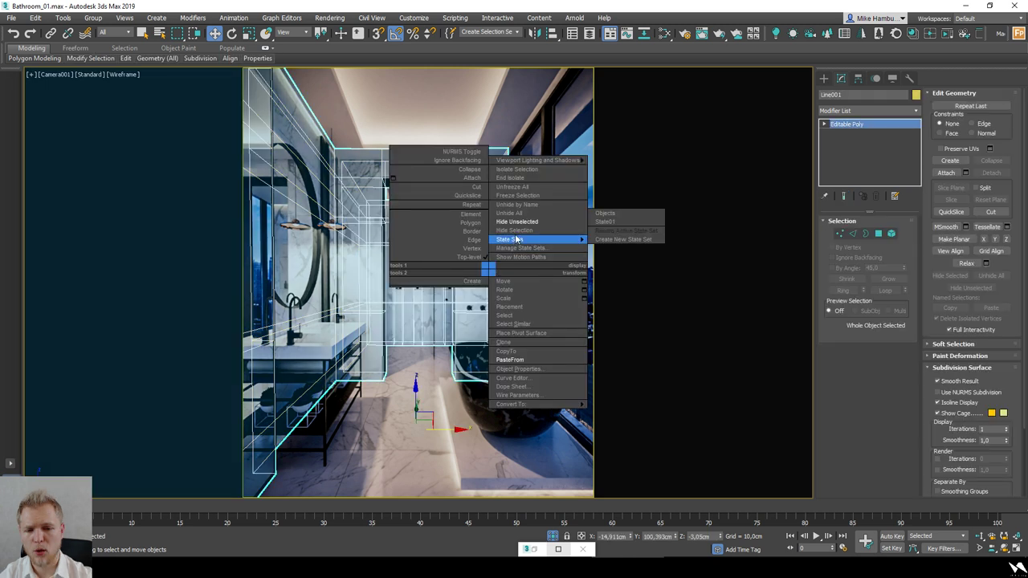
left_click(520, 236)
left_click(823, 78)
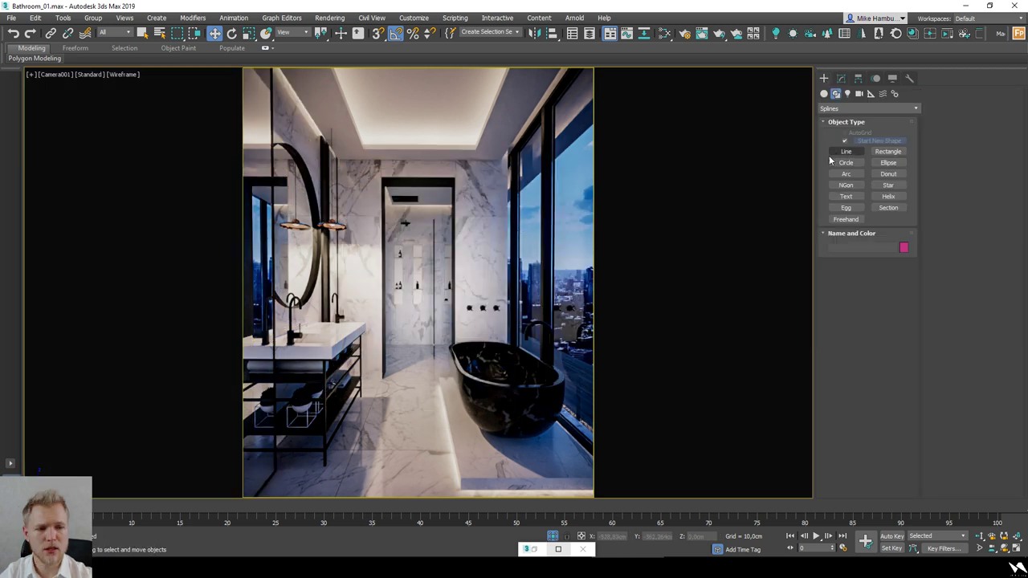
key("ctrl+z")
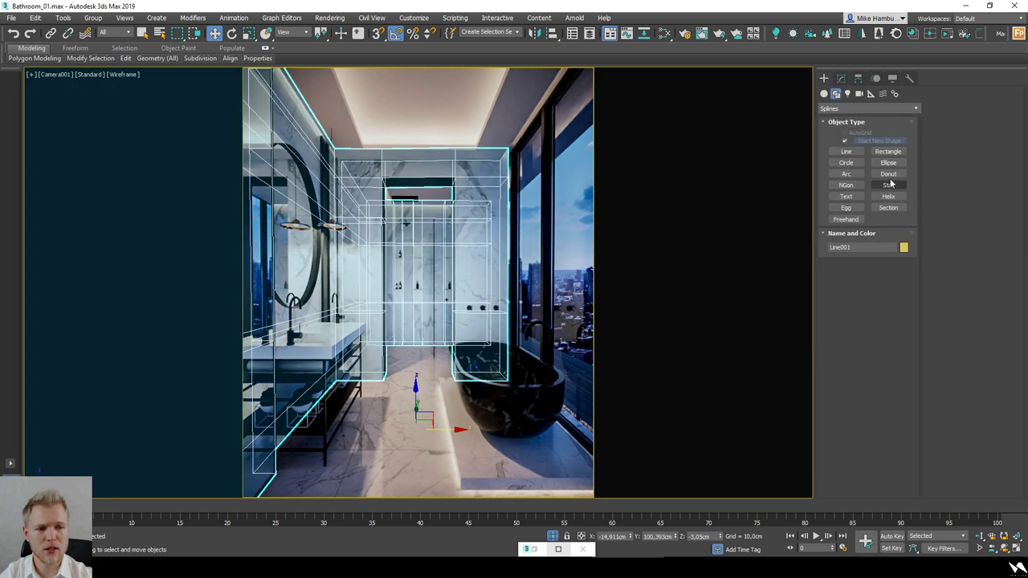
Step: Create a thin upright box about 76 × 3 × 313 cm on the floor inside the shower opening as a partition panel
left_click(823, 93)
left_click(843, 143)
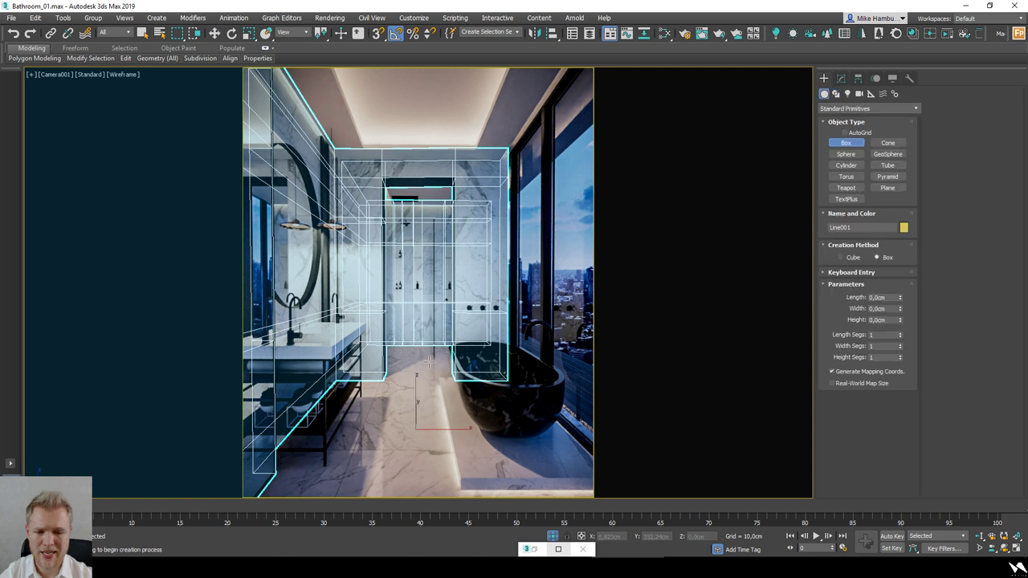
left_click_drag(432, 343, 432, 350)
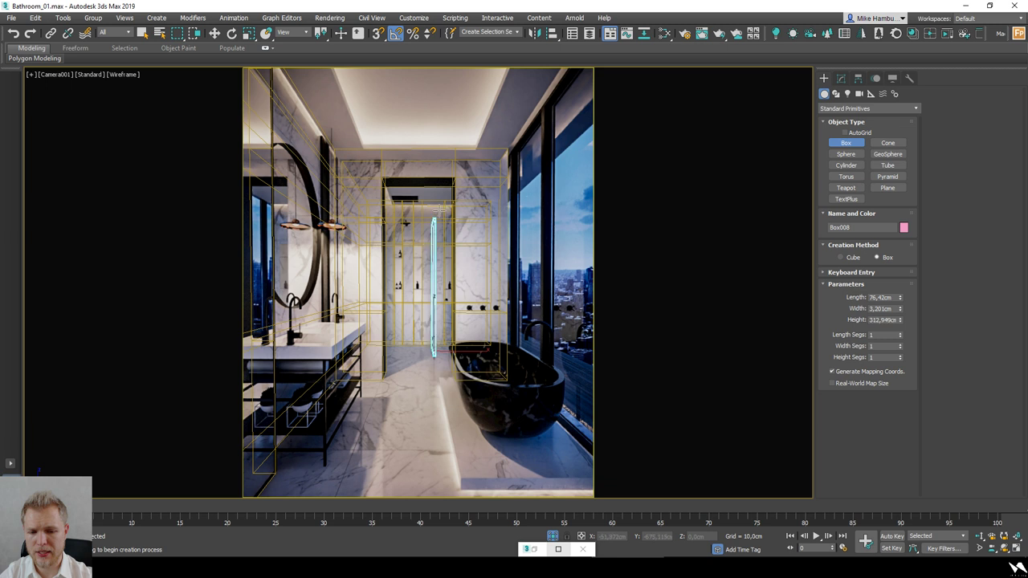
left_click(439, 210)
right_click(439, 211)
Step: Show the new panel shaded in the Top view and set its width to 2 cm
key("t")
key("F3")
scroll(446, 270, "up", 2)
right_click(442, 268)
mouse_move(514, 402)
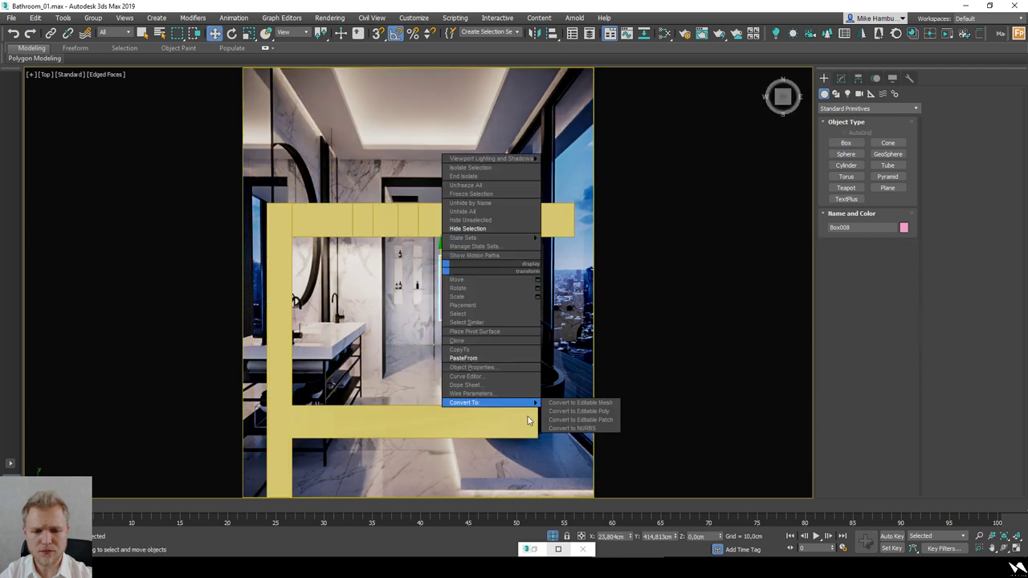
left_click(841, 78)
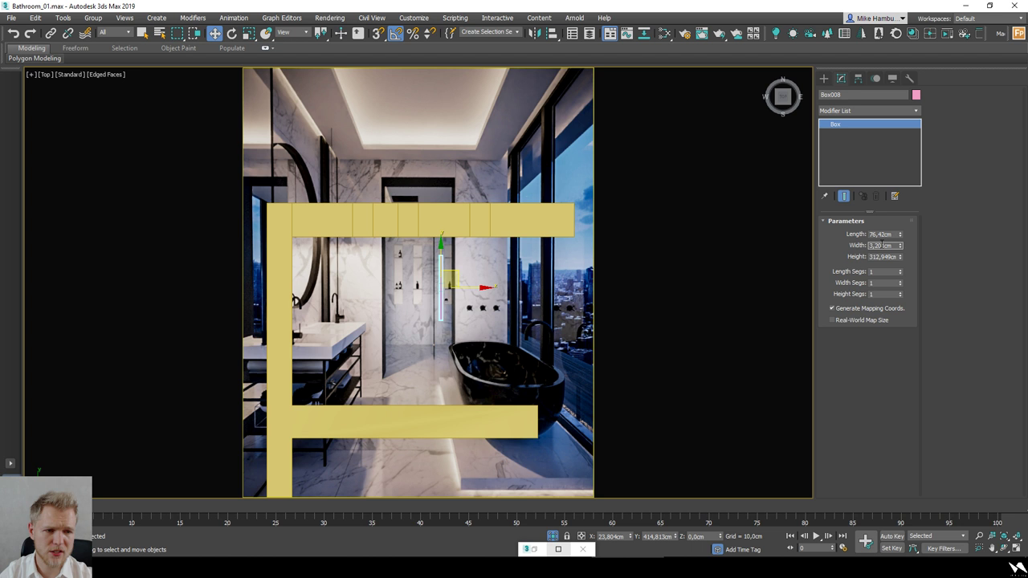
double_click(882, 244)
type("2")
key("Return")
Step: Convert the panel to an editable poly and select the four vertices at its end facing the back wall
right_click(471, 270)
mouse_move(530, 401)
left_click(602, 409)
key("1")
left_click_drag(418, 277, 453, 248)
scroll(454, 248, "up", 2)
Step: Snap the selected panel vertices against the back wall, check the fit from an angled view and finish vertex editing
key("s")
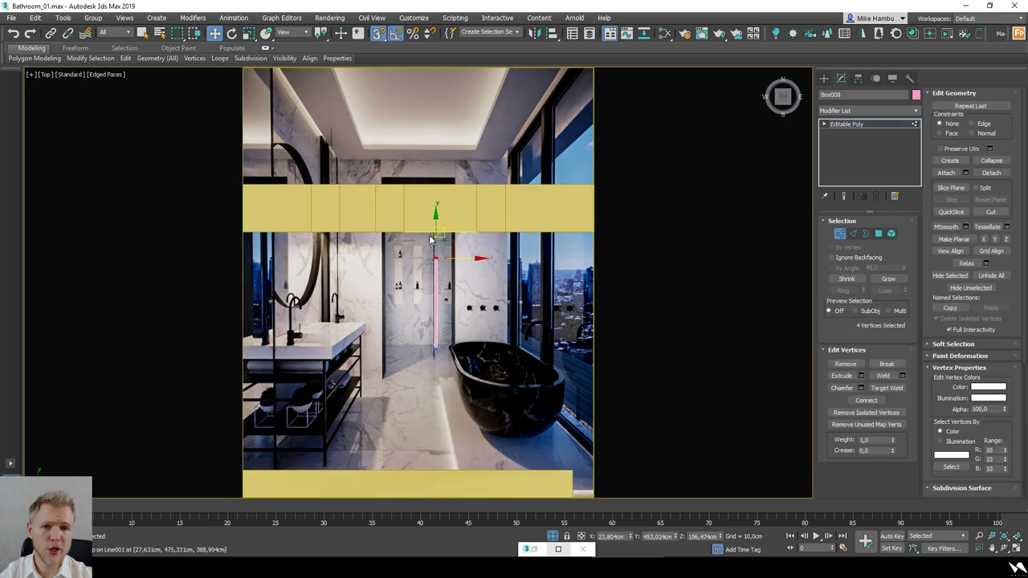
middle_click_drag(435, 238, 410, 299, "alt")
scroll(442, 329, "down", 3)
middle_click_drag(442, 330, 397, 341, "alt")
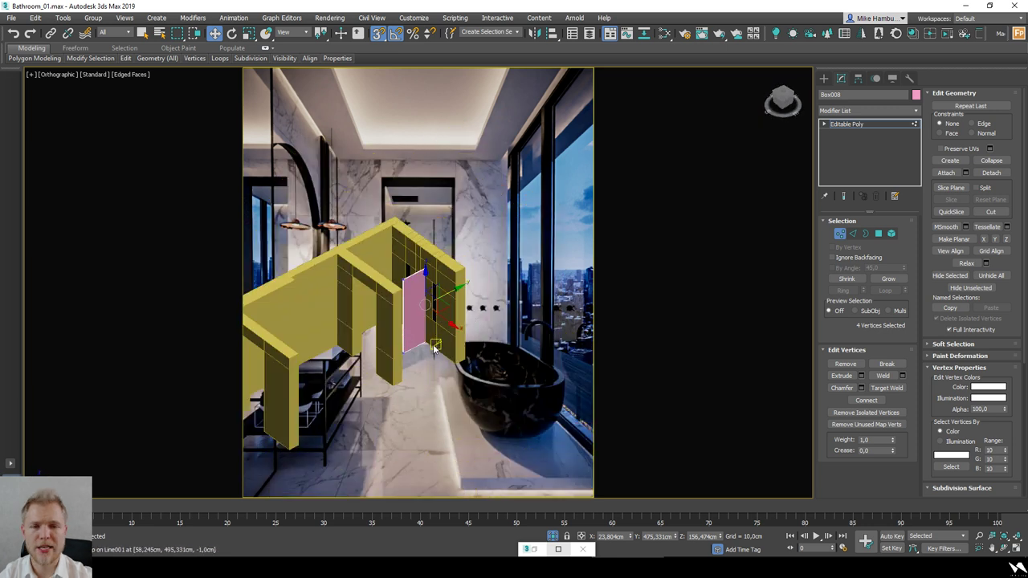
scroll(395, 346, "up", 2)
key("t")
key("F3")
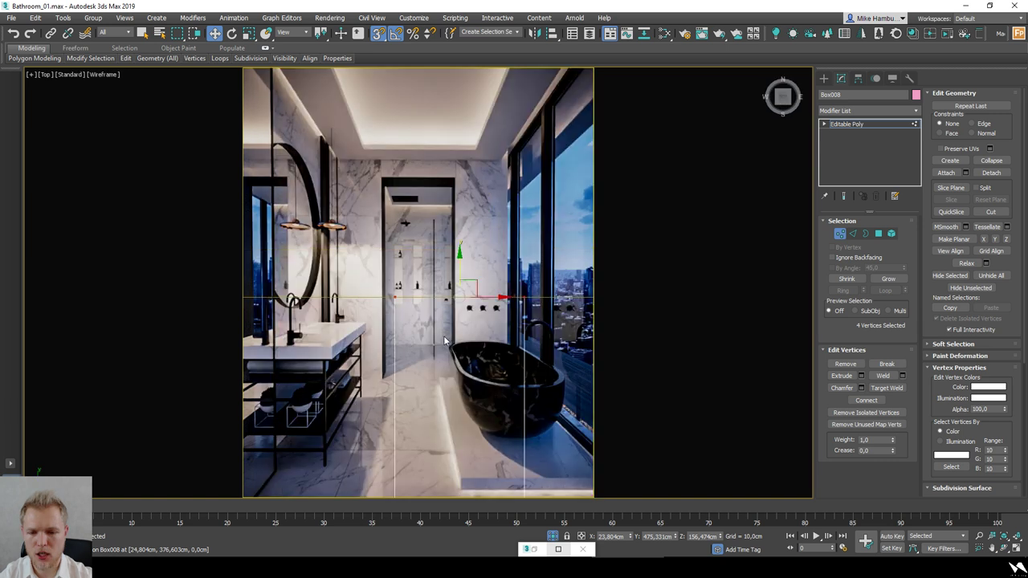
scroll(447, 298, "down", 6)
middle_click_drag(482, 394, 447, 285)
left_click(840, 234)
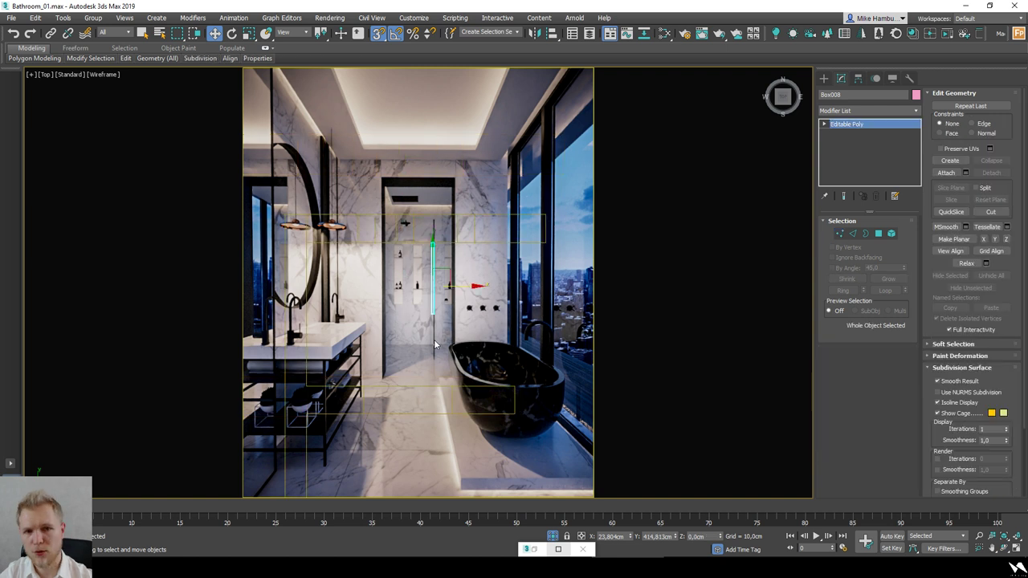
Step: Return to the Camera001 view, unhide all objects and show the scene shaded with edged faces
middle_click_drag(465, 344, 477, 316, "alt")
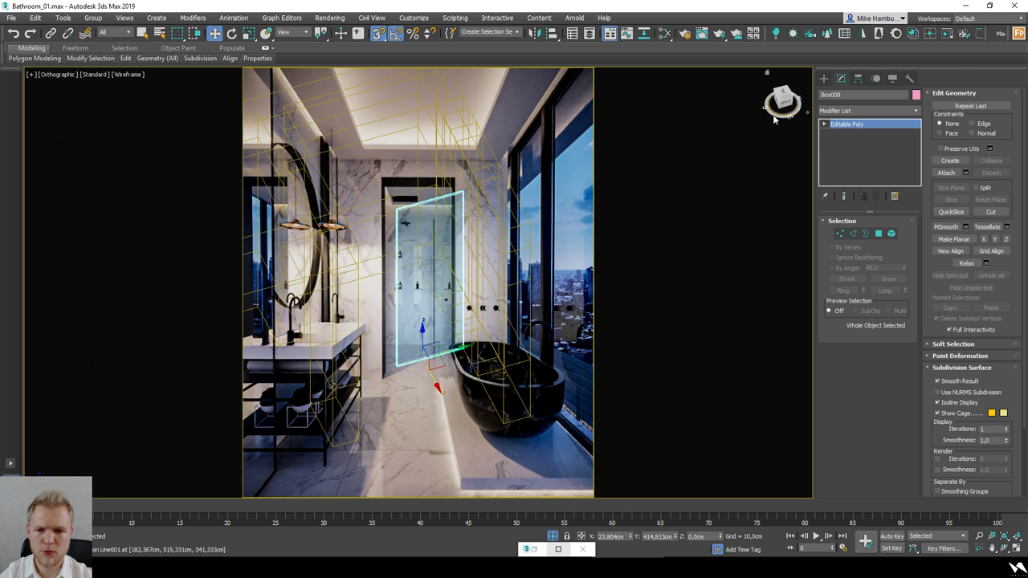
key("c")
double_click(532, 205)
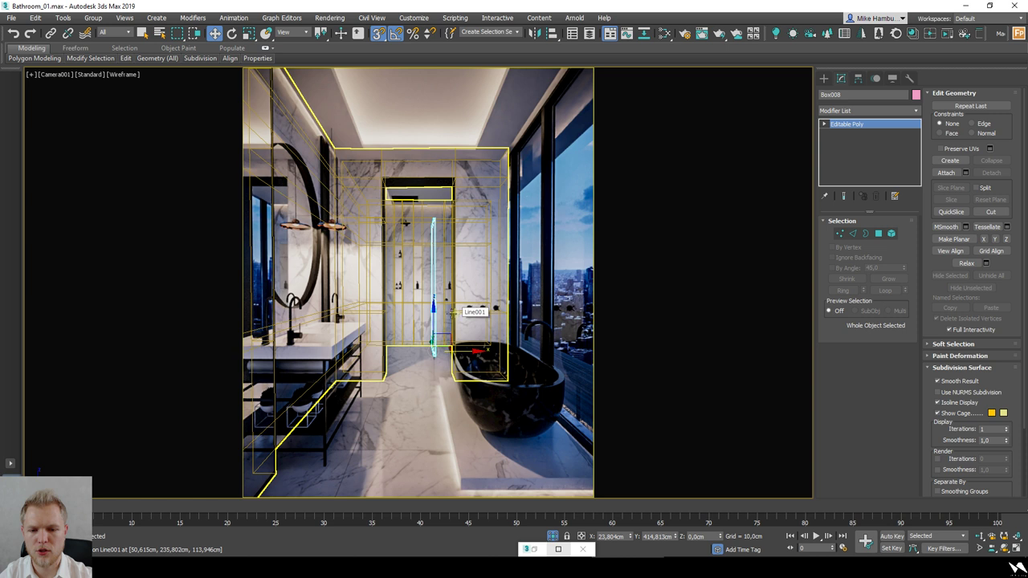
right_click(457, 314)
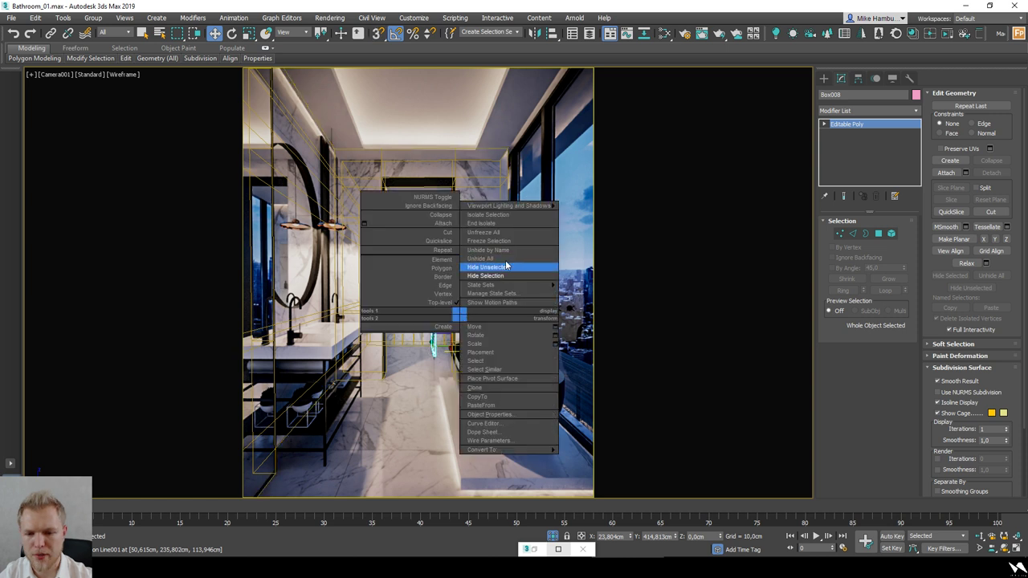
left_click(505, 265)
key("F3")
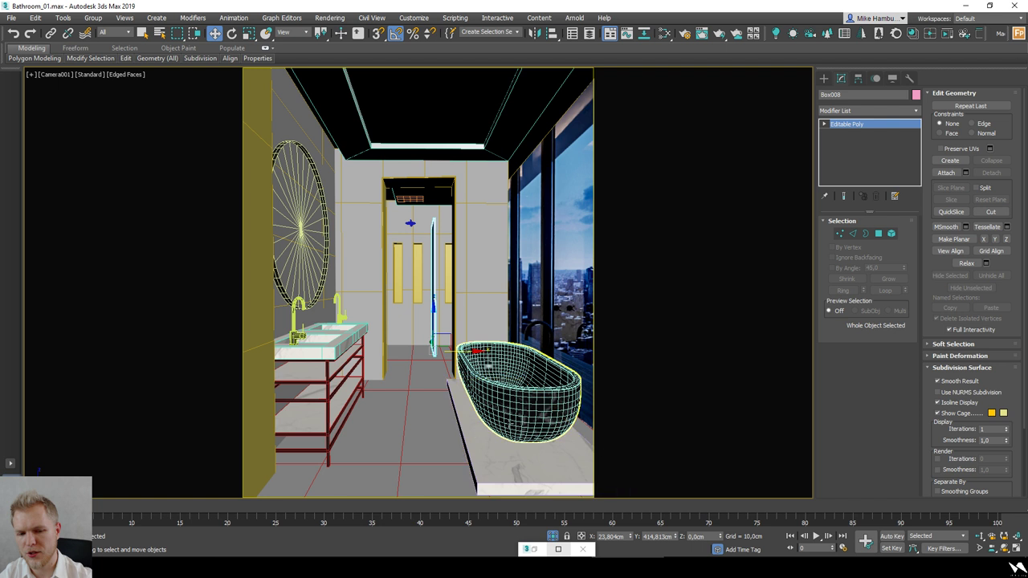
Step: Select the large ceiling slab above the room and show it shaded in the Front view
left_click(823, 78)
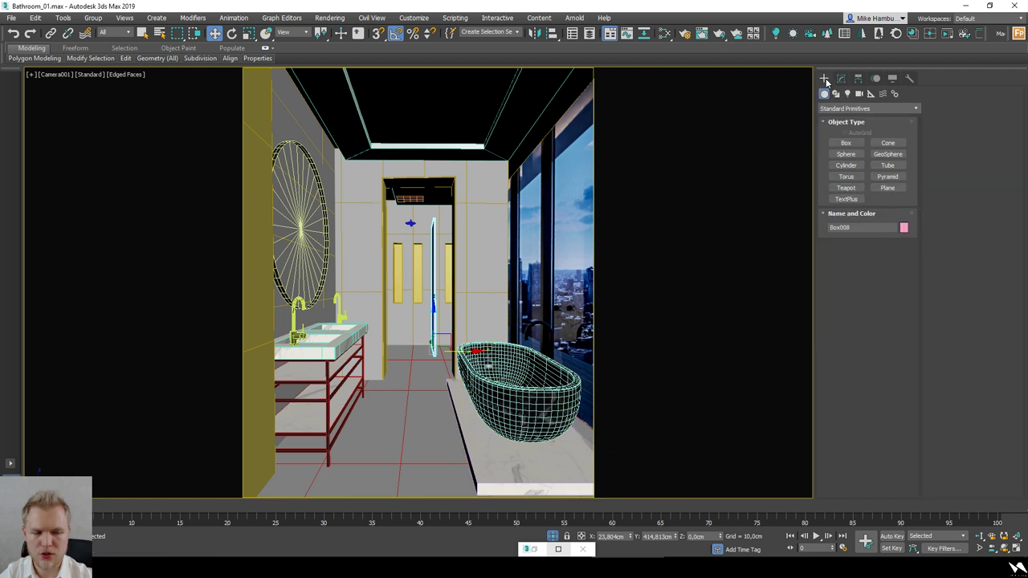
left_click(835, 93)
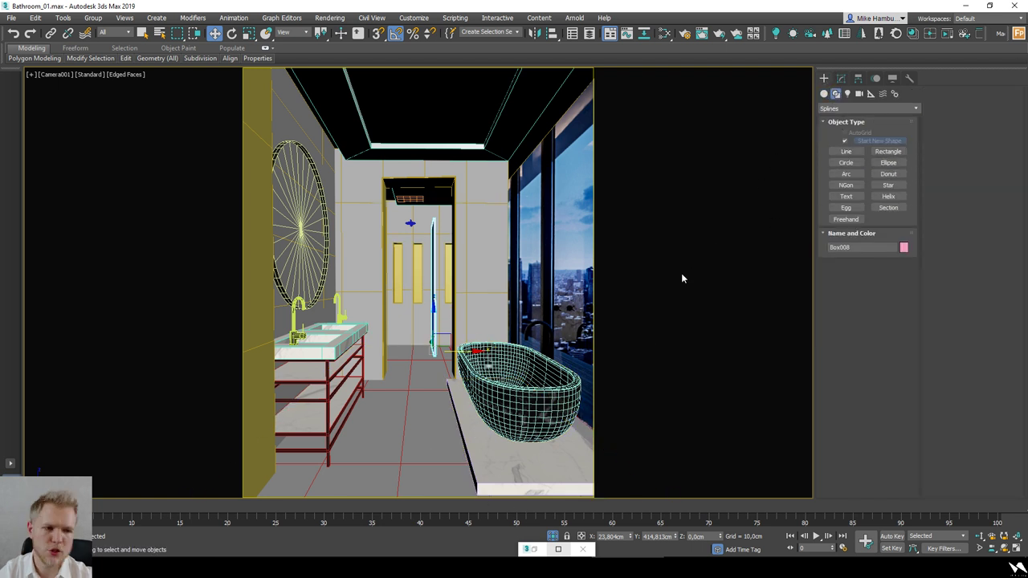
right_click(505, 360)
left_click(415, 438)
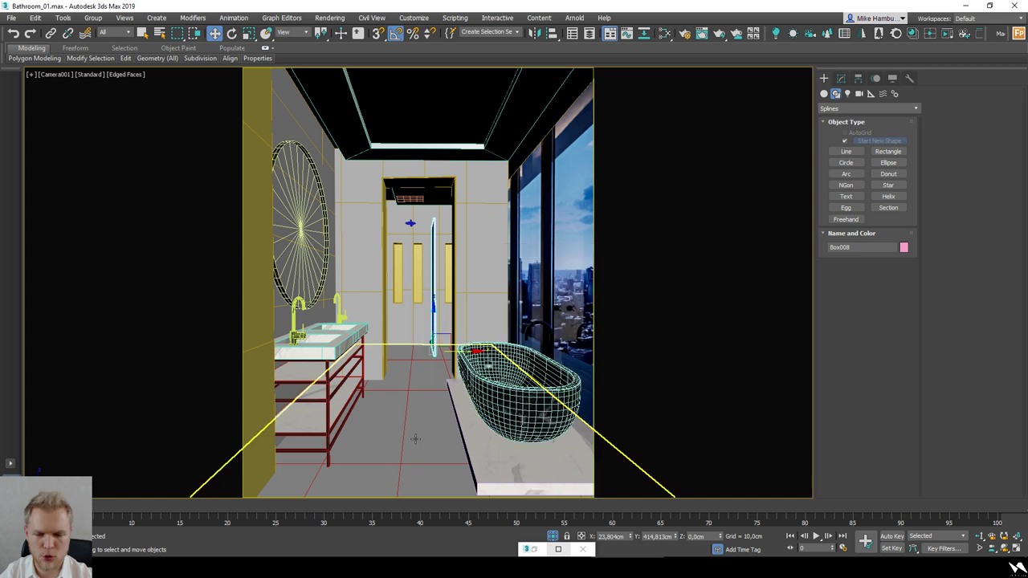
left_click(551, 113)
key("t")
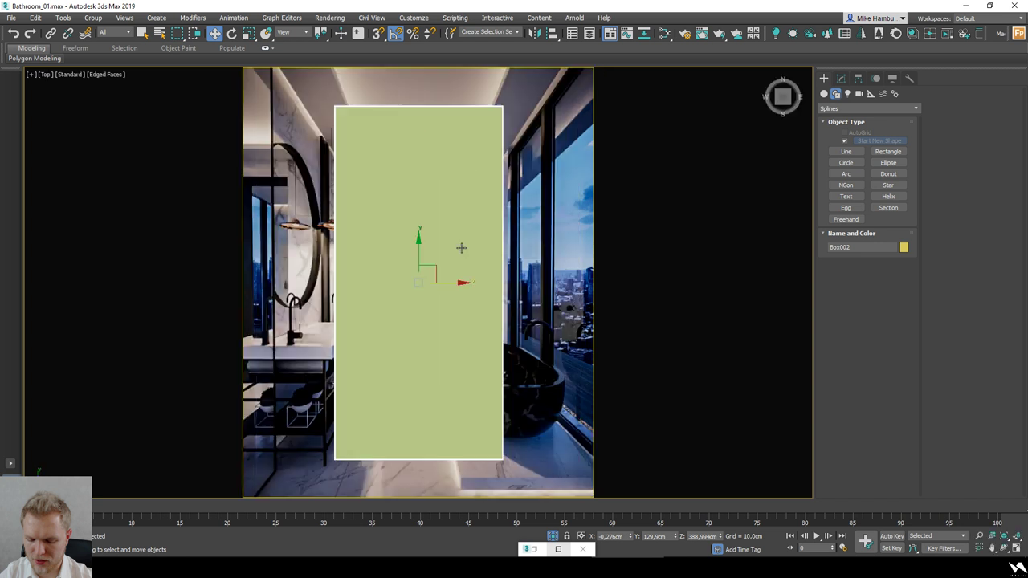
key("F3")
key("f")
key("F3")
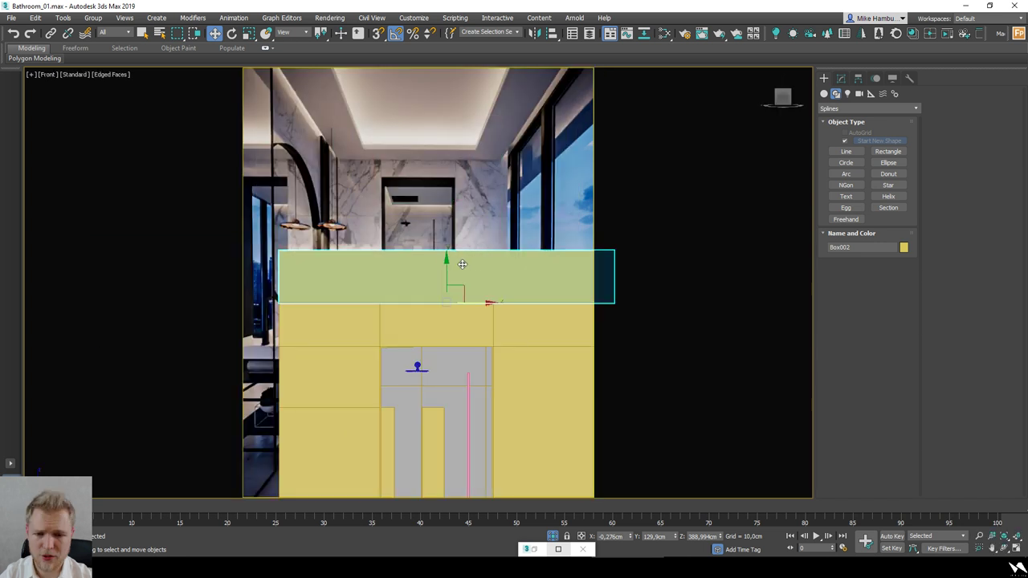
Step: Clone the ceiling slab upward as a copy and raise the copy to about Z 491 cm, leaving a gap above the original
key("s")
mouse_move(450, 277)
left_mouse_down("shift")
mouse_move(451, 213)
mouse_move(450, 226)
left_mouse_up("shift")
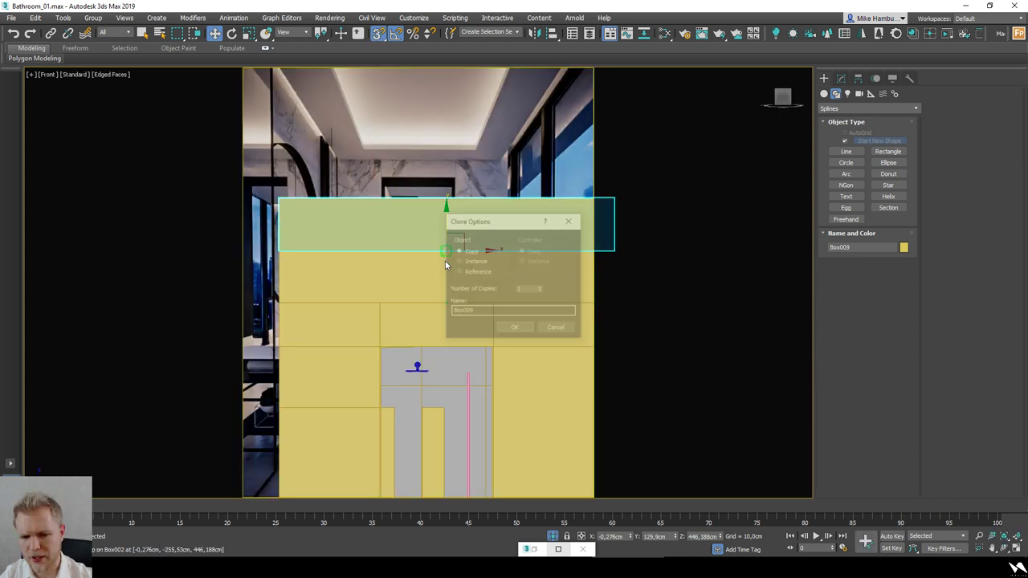
left_click(514, 330)
scroll(434, 277, "down", 5)
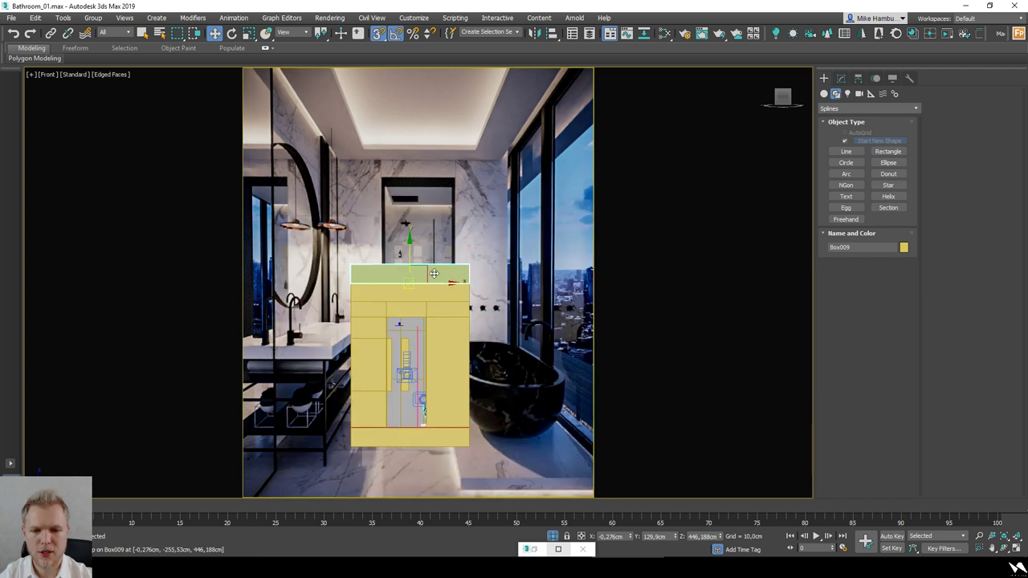
mouse_move(411, 254)
left_mouse_down()
mouse_move(411, 225)
mouse_move(411, 240)
left_mouse_up()
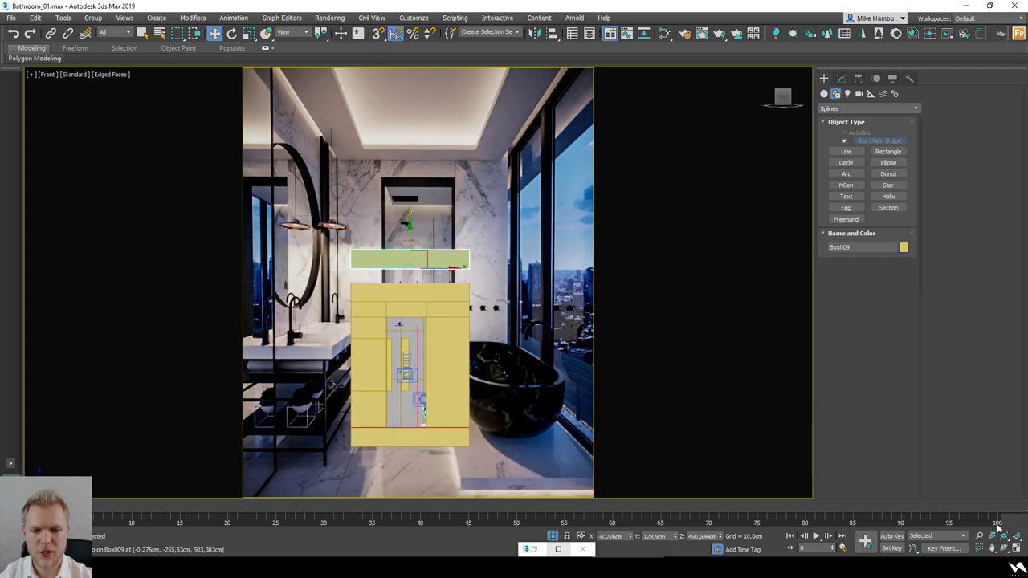
Step: Convert the copied slab to an editable poly and extend its window-side end vertices outward to about X 313 cm
left_click(840, 79)
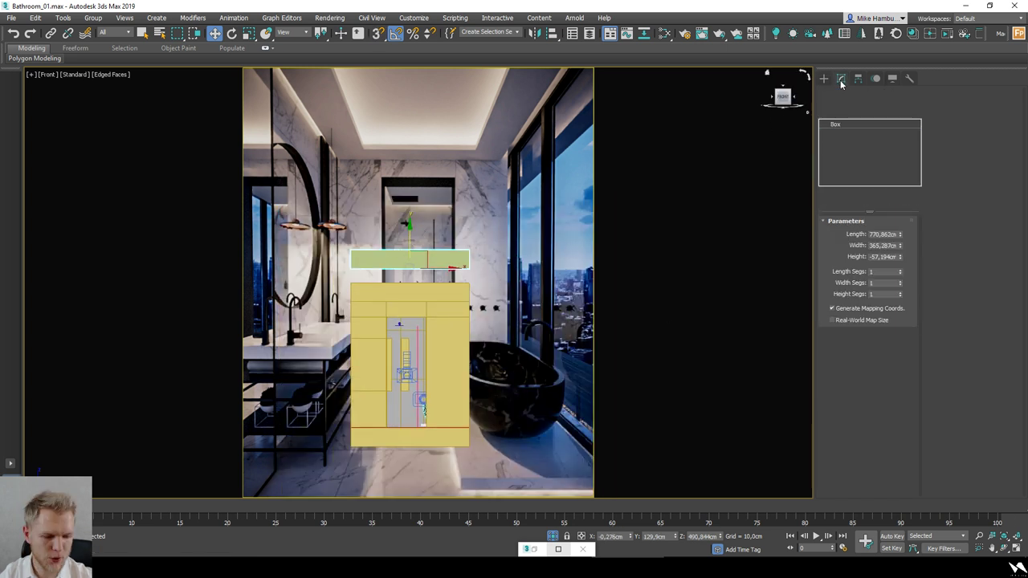
right_click(346, 257)
mouse_move(385, 391)
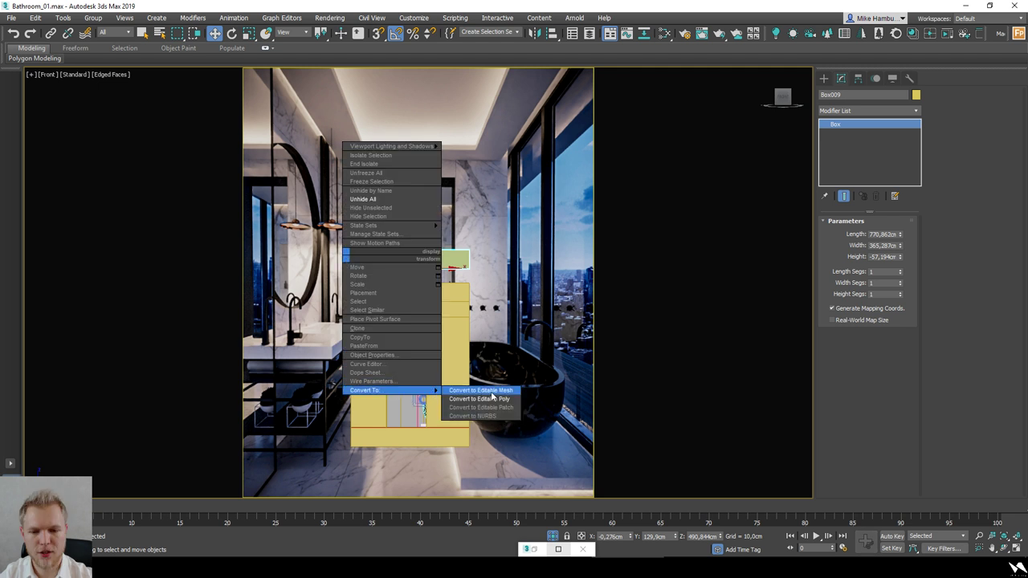
left_click(492, 398)
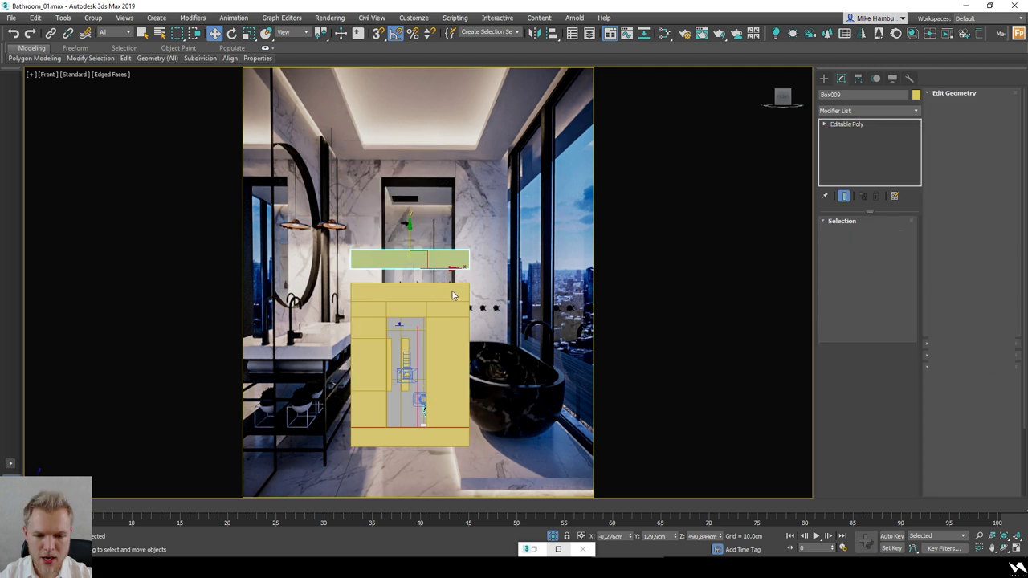
key("1")
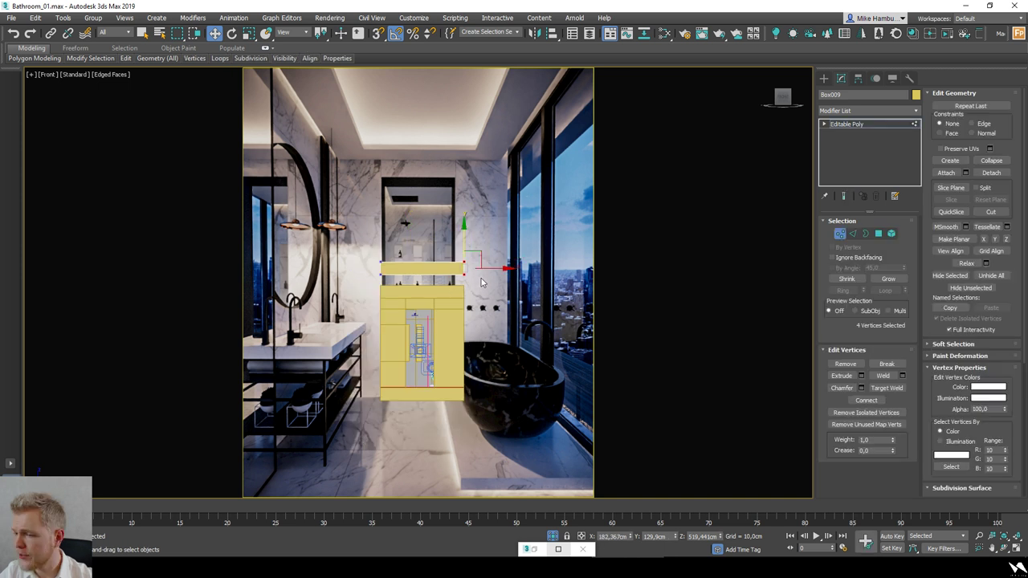
scroll(480, 277, "up", 2)
left_click_drag(483, 258, 543, 258)
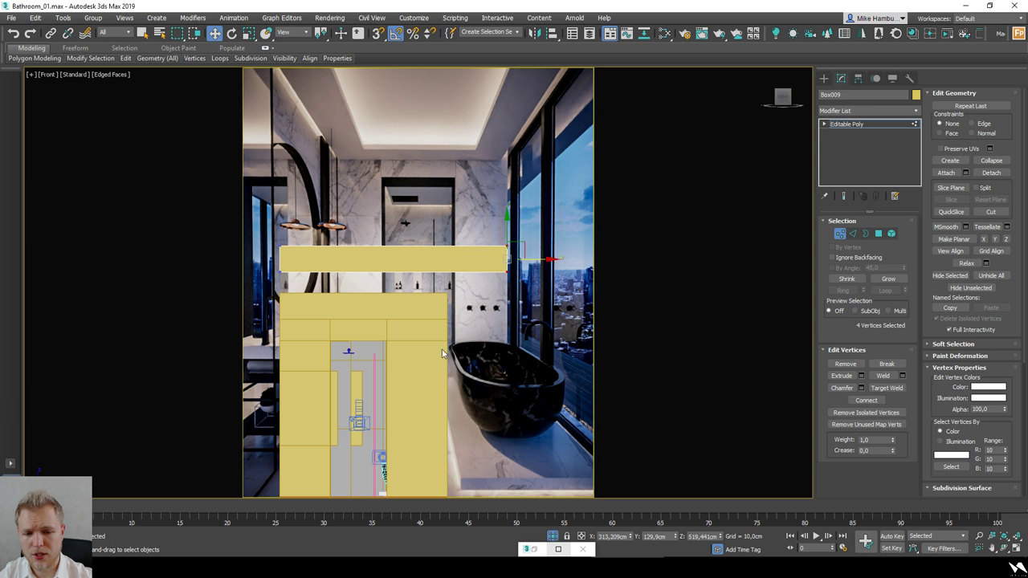
Step: Return to the Camera001 view and check the shaded room with the extended slab
right_click(439, 345)
left_click(479, 293)
key("F3")
key("c")
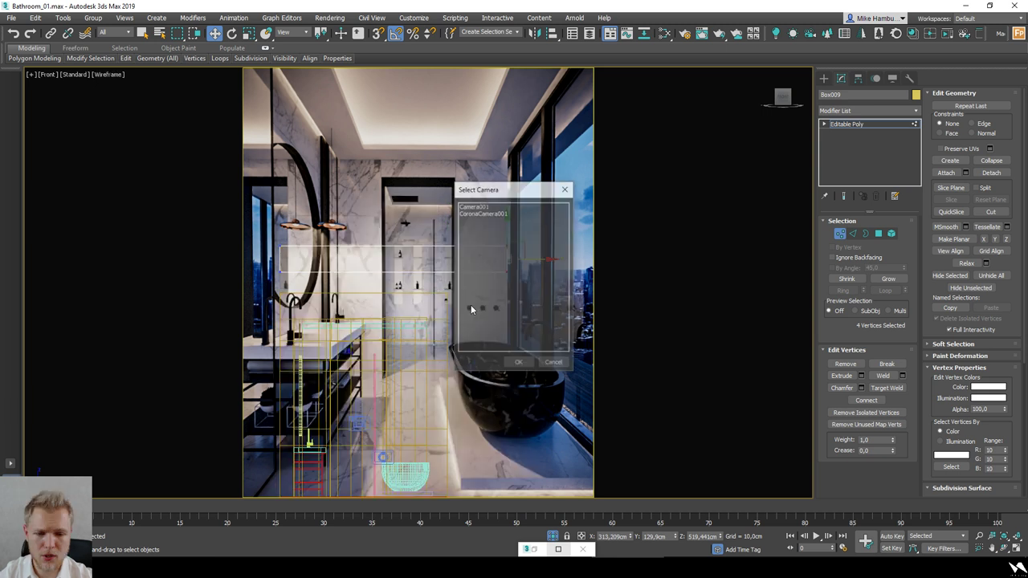
left_click(510, 212)
double_click(498, 213)
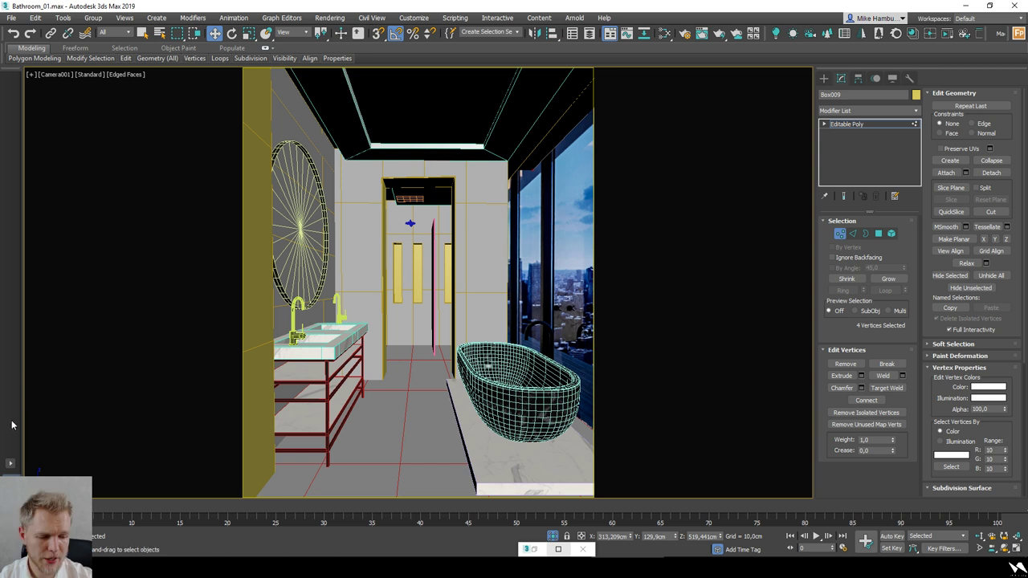
Step: Arrange two side-by-side viewports with the Top wireframe beside shaded Camera001, and clear the slab's vertex selection
left_click(10, 465)
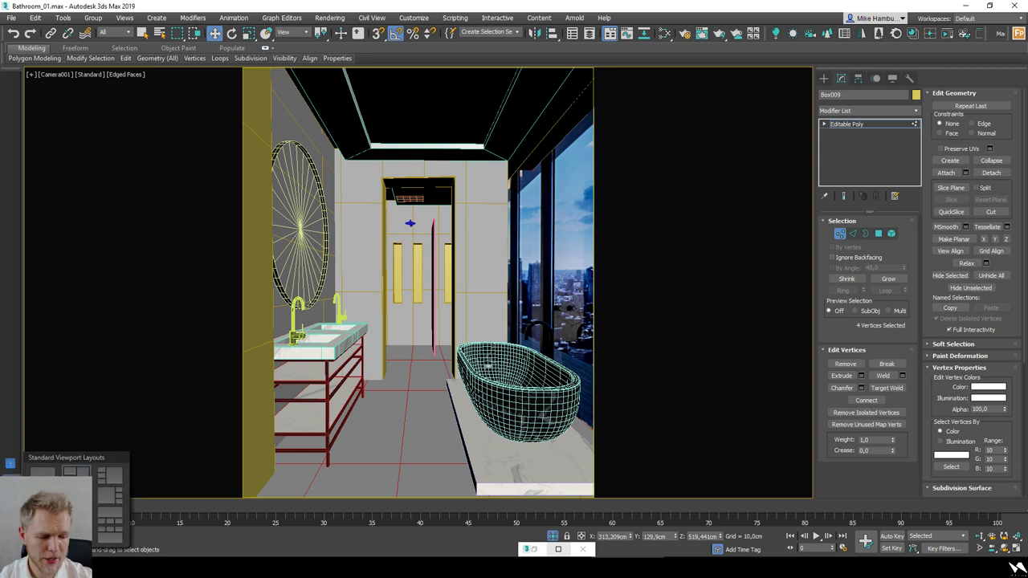
left_click(72, 472)
right_click(776, 292)
key("c")
double_click(473, 211)
scroll(249, 253, "down", 5)
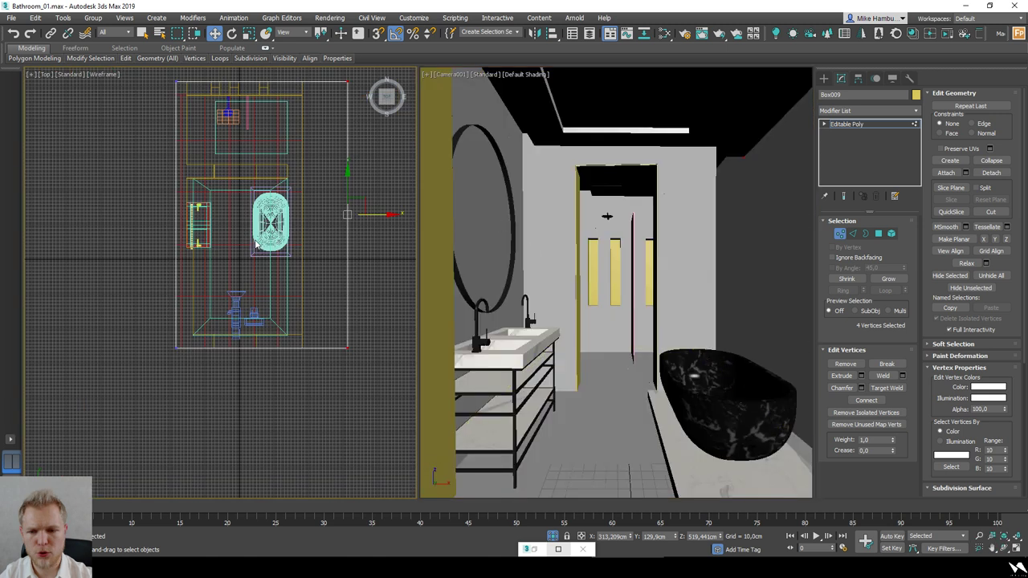
left_click(253, 233)
left_click_drag(253, 231, 259, 165)
left_click(344, 280)
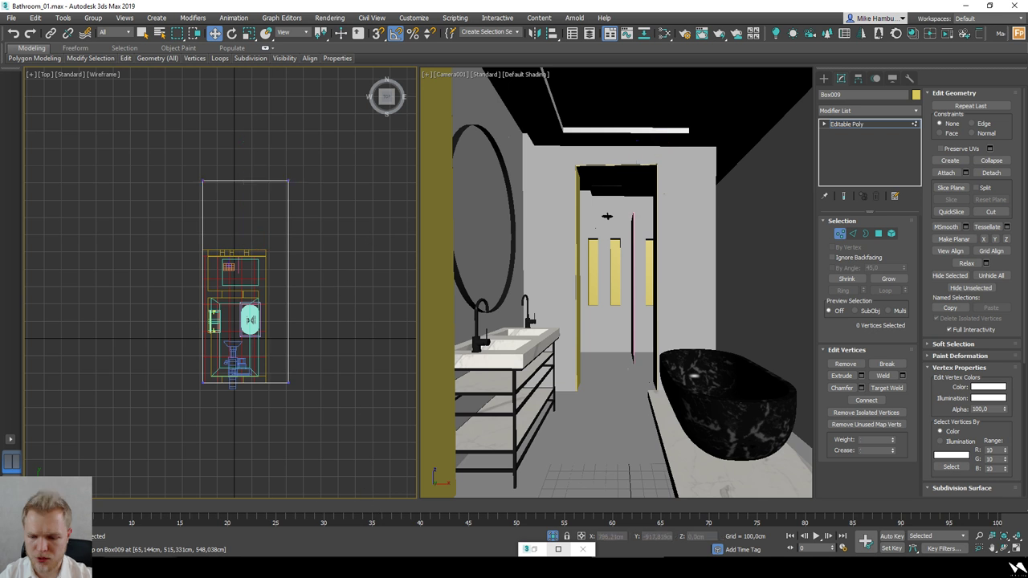
Step: Load the reference image as the viewport background only, without applying it as an environment map
left_click_drag(0, 305, 770, 233)
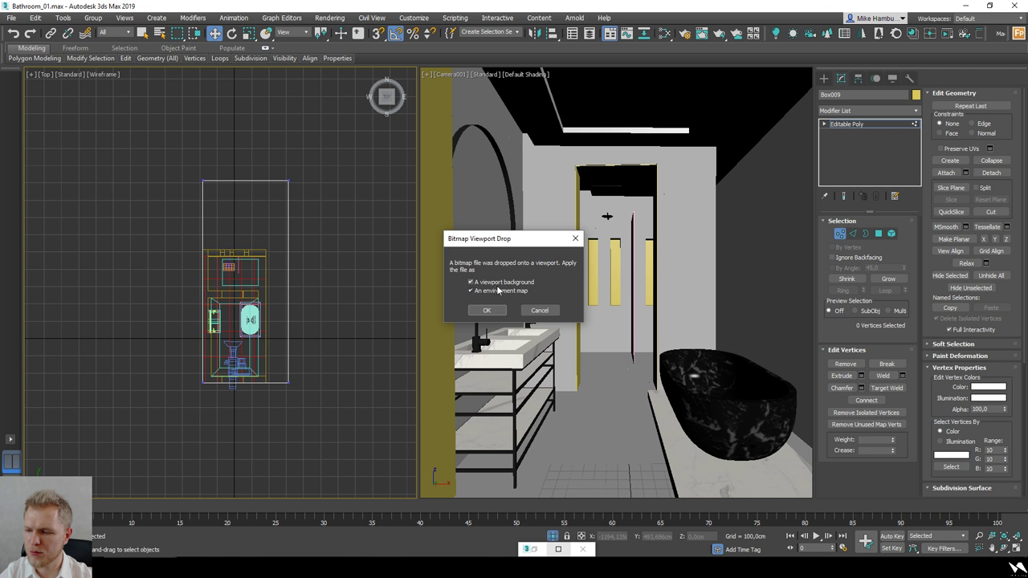
left_click(499, 291)
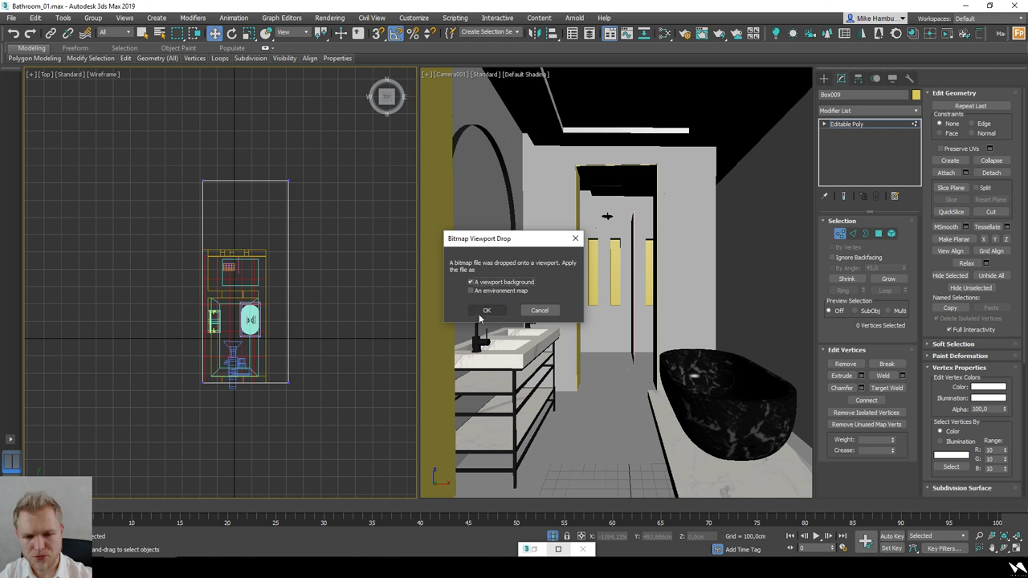
left_click(486, 311)
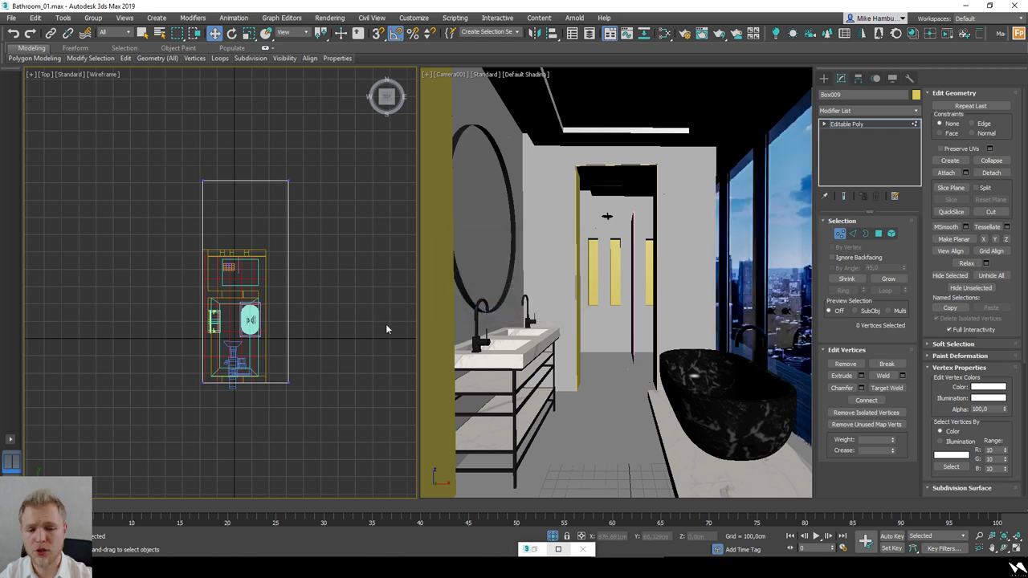
Step: End vertex editing on the extended slab, deselect it, and open the spline creation tools with snapping enabled
left_click(842, 233)
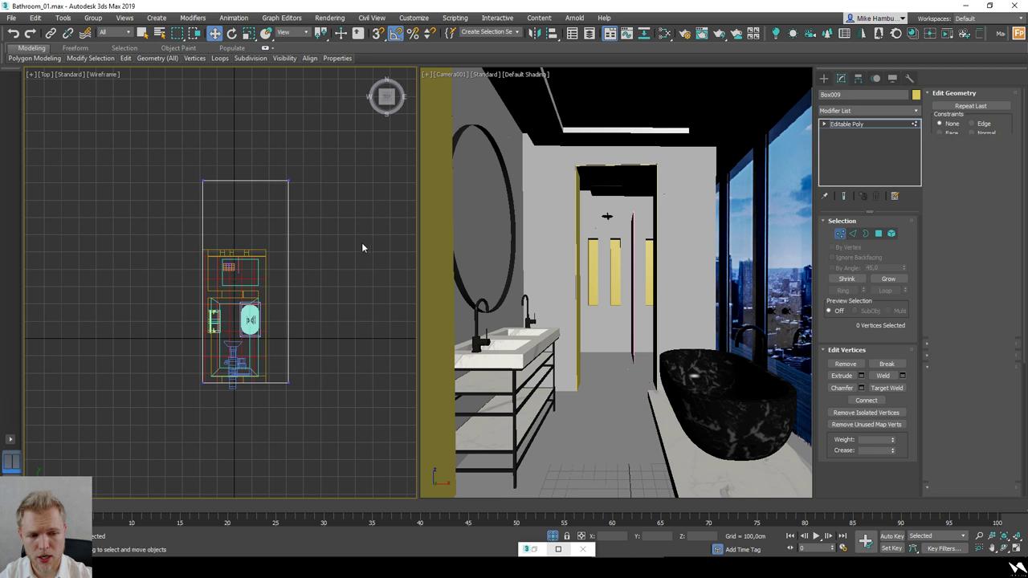
left_click(362, 232)
scroll(227, 370, "up", 2)
scroll(245, 332, "up", 2)
key("s")
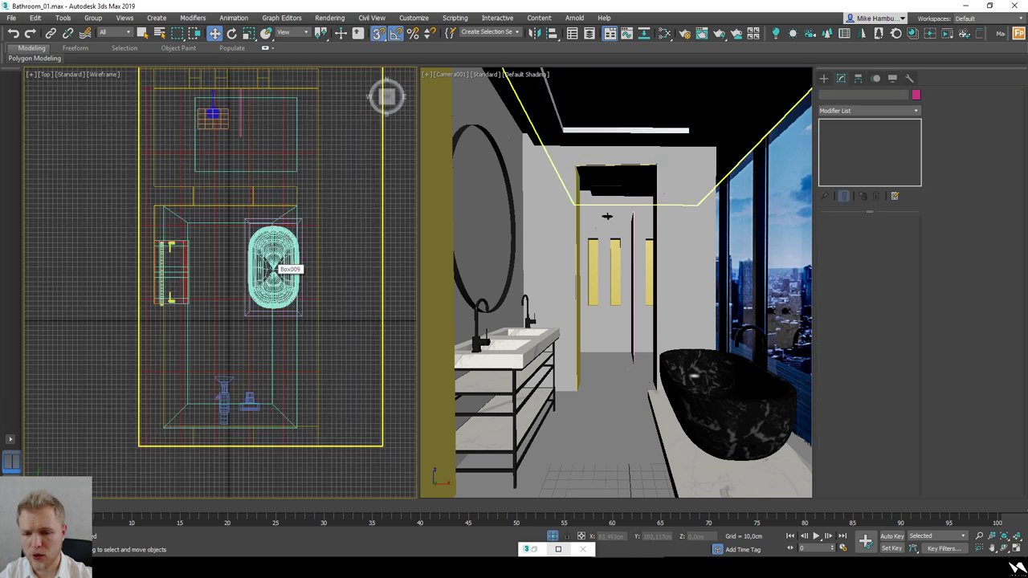
left_click(305, 264)
left_click(823, 78)
left_click(835, 94)
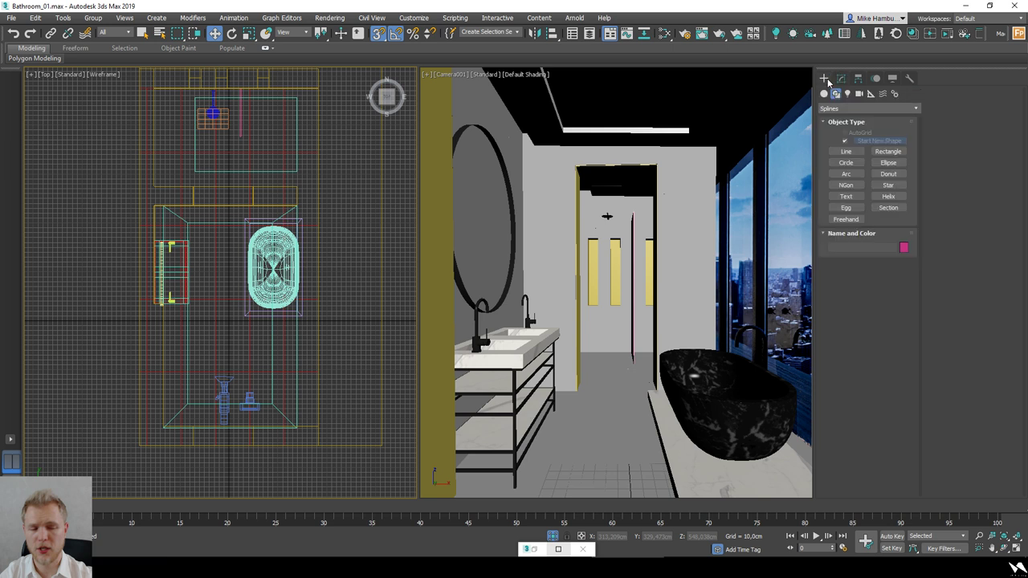
Step: Switch to the Stream_02 - Bathroom_01 scene and copy the floor-standing bath faucet with CopyTo
mouse_move(591, 566)
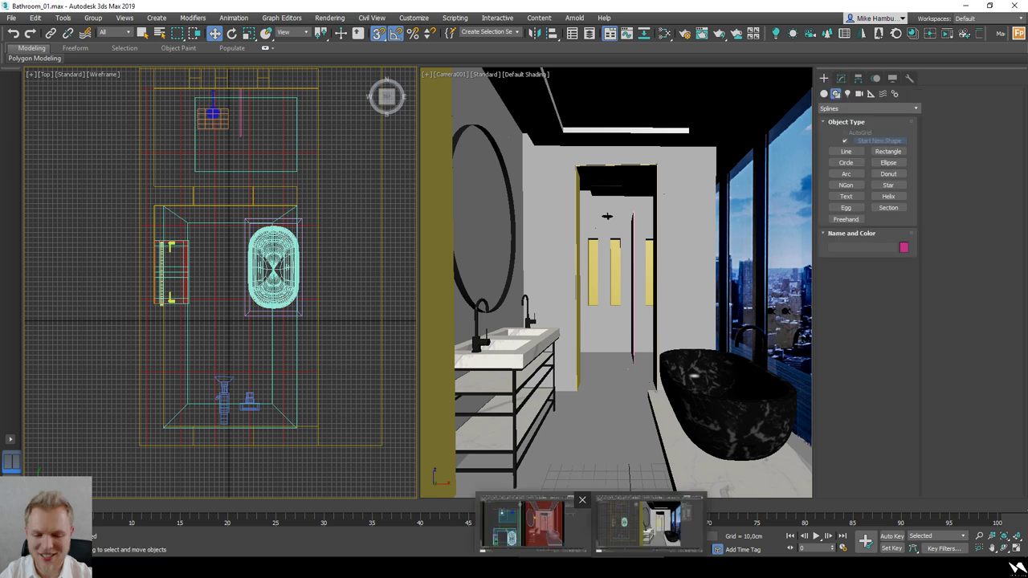
left_click(541, 530)
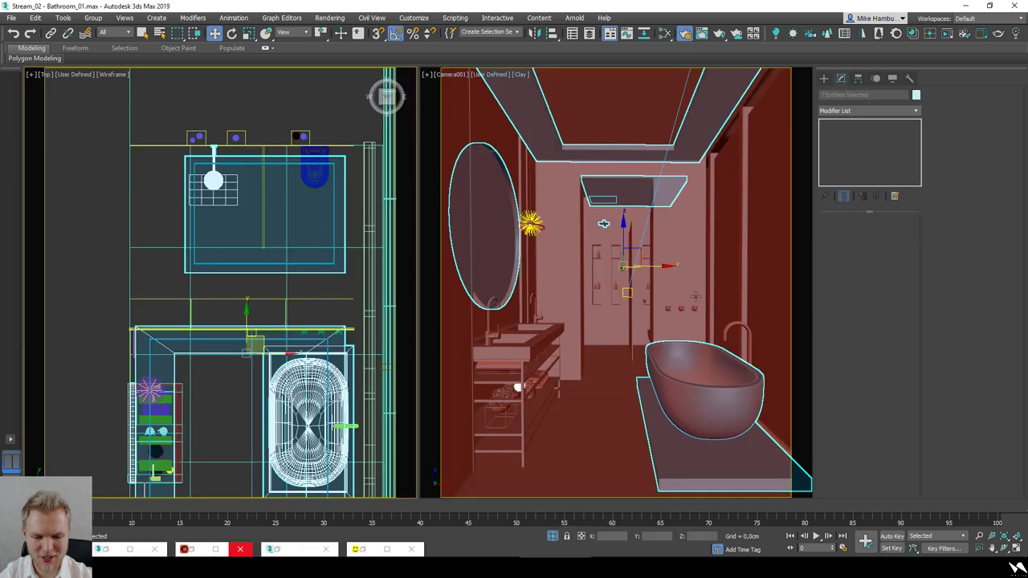
right_click(743, 325)
left_click(762, 280)
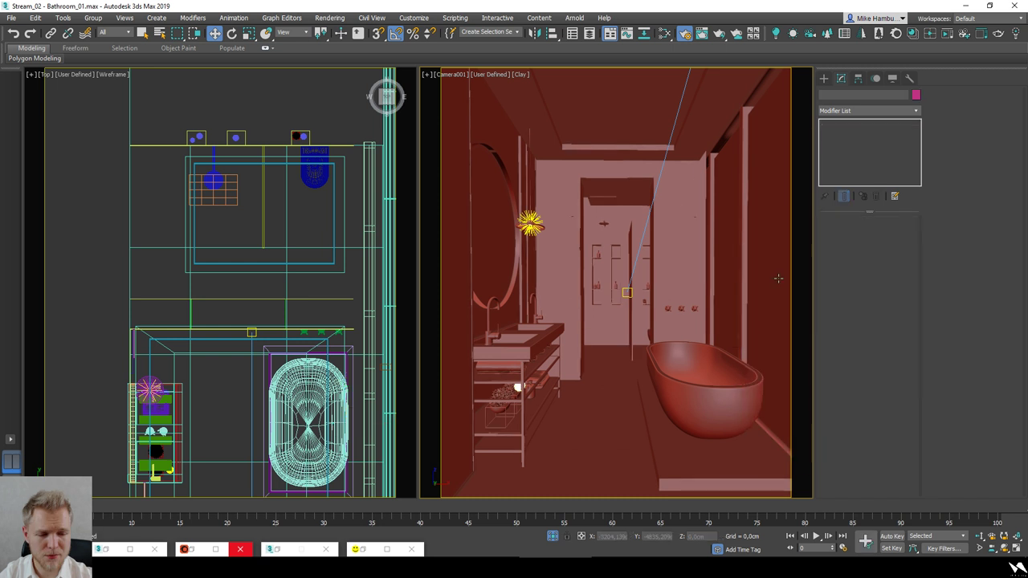
key("ctrl+z")
right_click(763, 281)
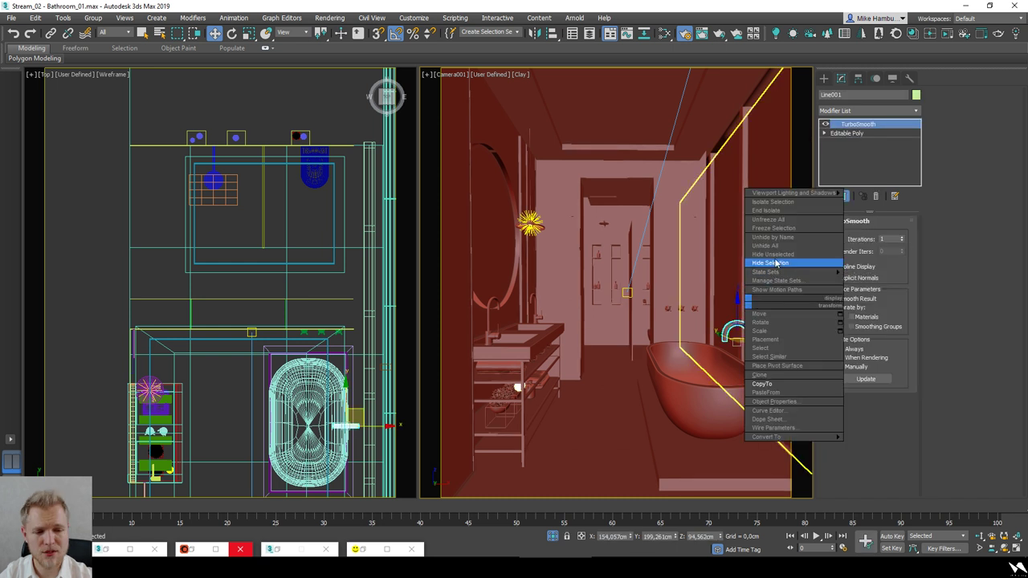
left_click(767, 384)
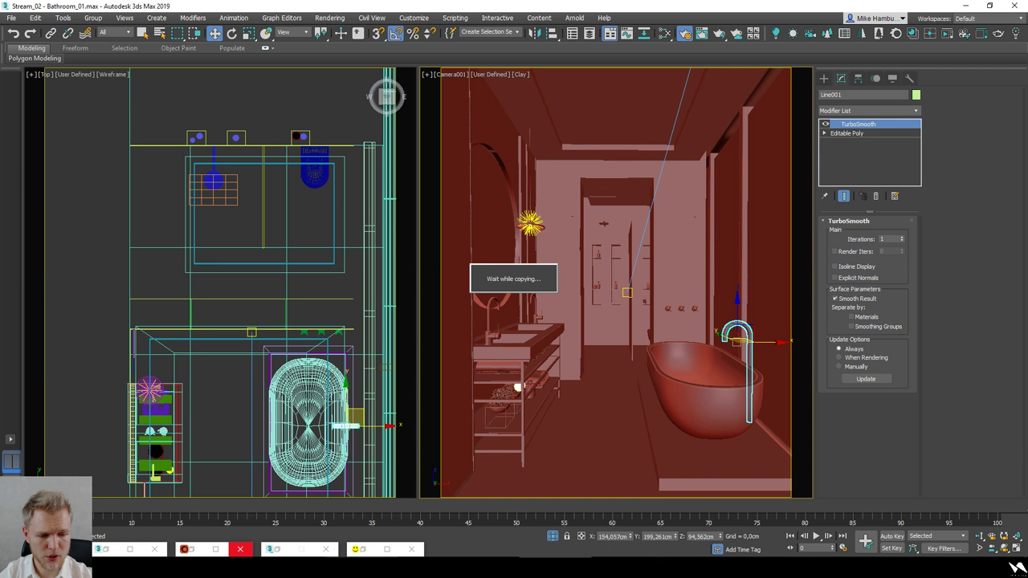
Step: Try to bring the faucet into the Bathroom_01 scene with PasteFrom, using the scene material for all duplicates
key("alt+Tab")
right_click(318, 245)
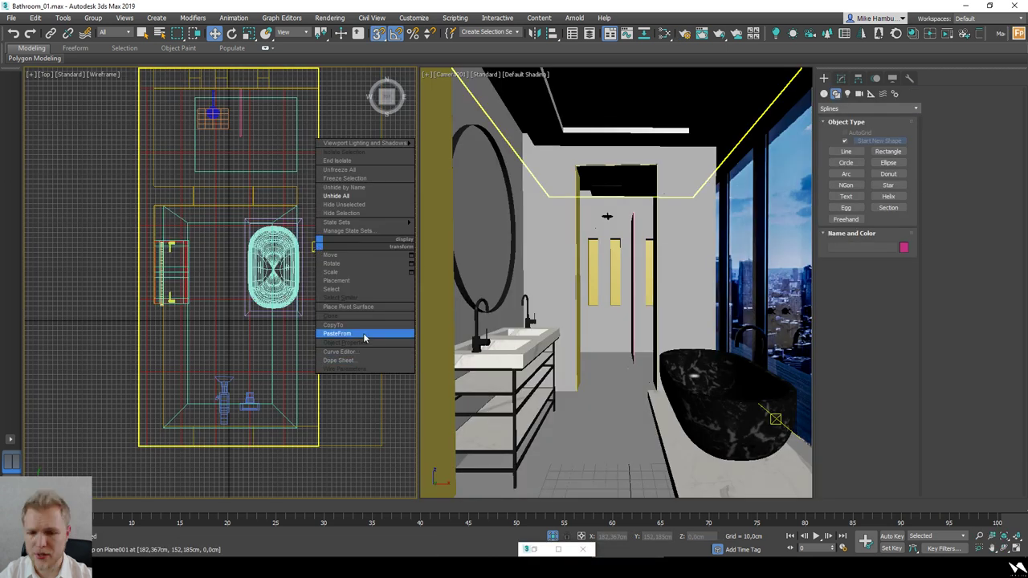
left_click(364, 335)
left_click(442, 327)
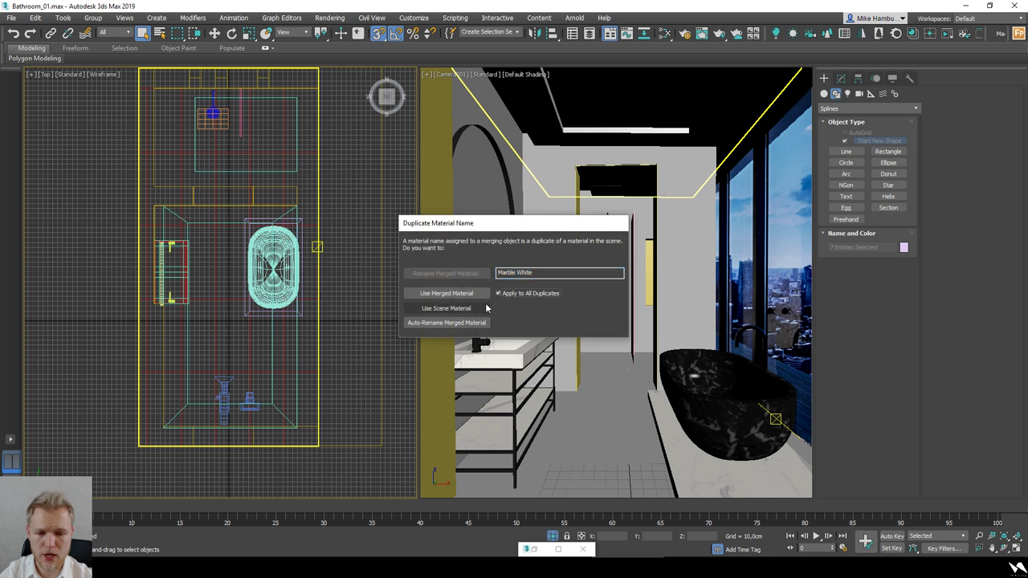
left_click(478, 309)
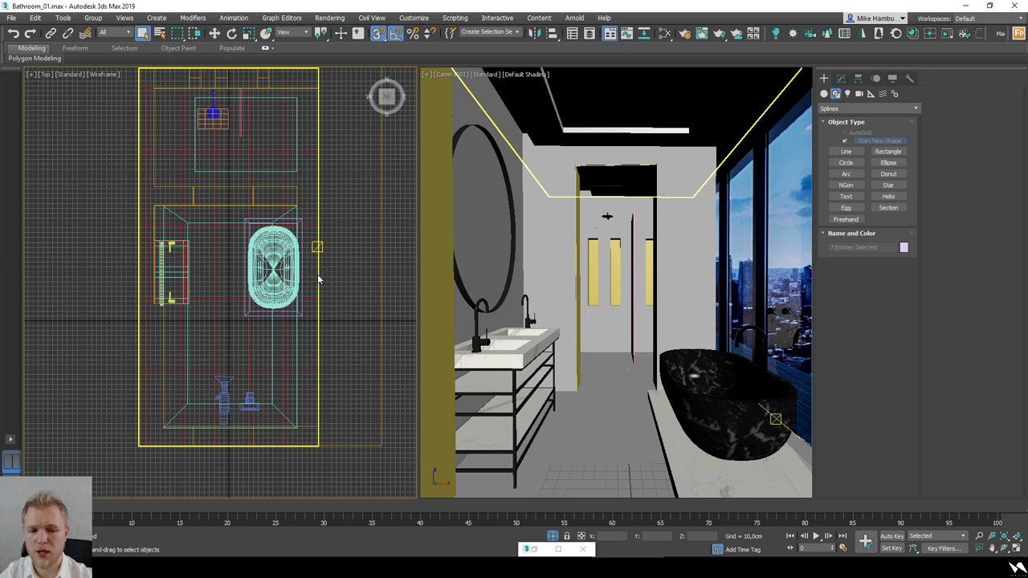
scroll(318, 275, "down", 3)
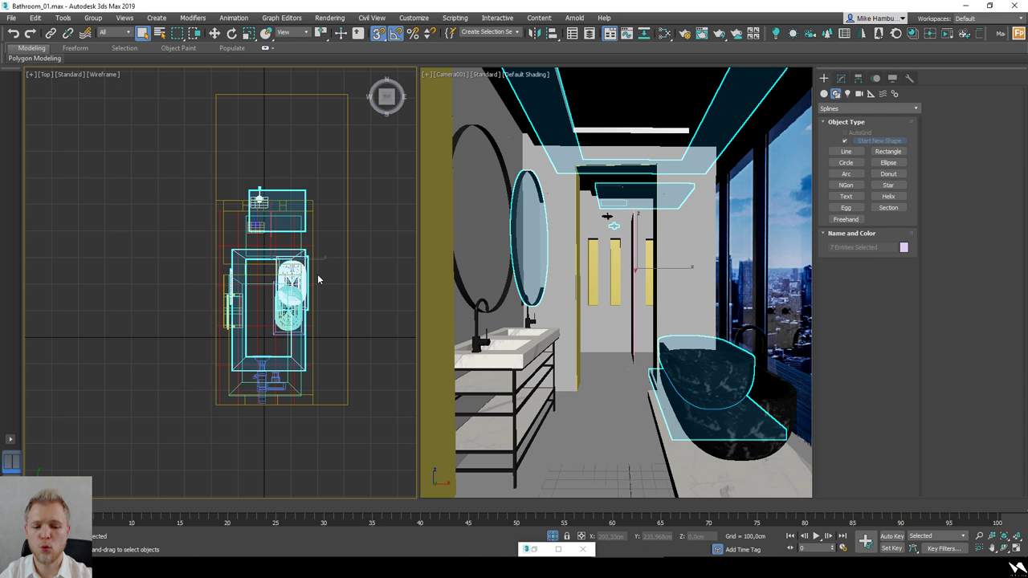
Step: Return to the Stream_02 - Bathroom_01 scene and copy the bath faucet again with CopyTo
left_click(318, 279)
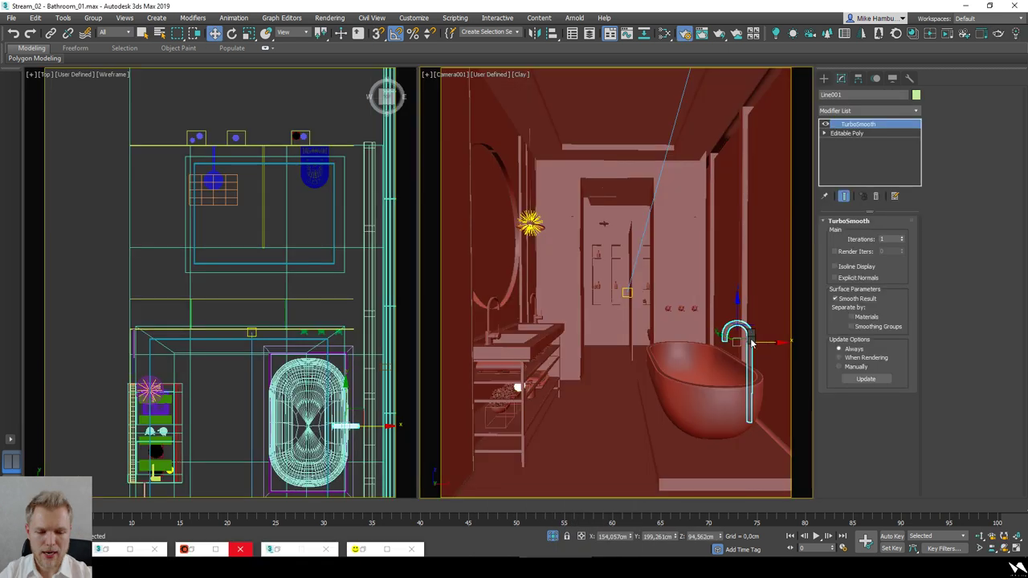
right_click(751, 343)
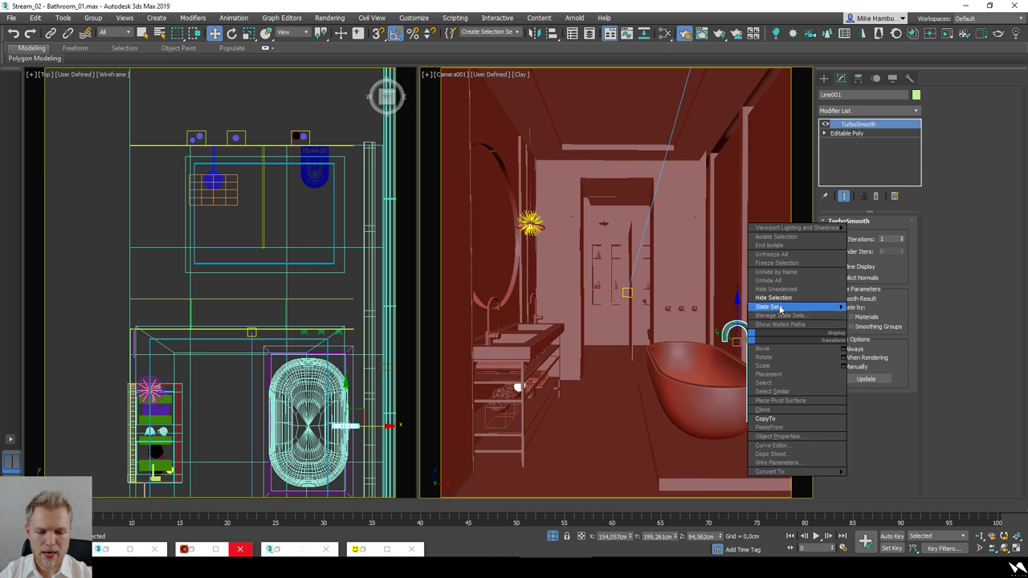
left_click(765, 419)
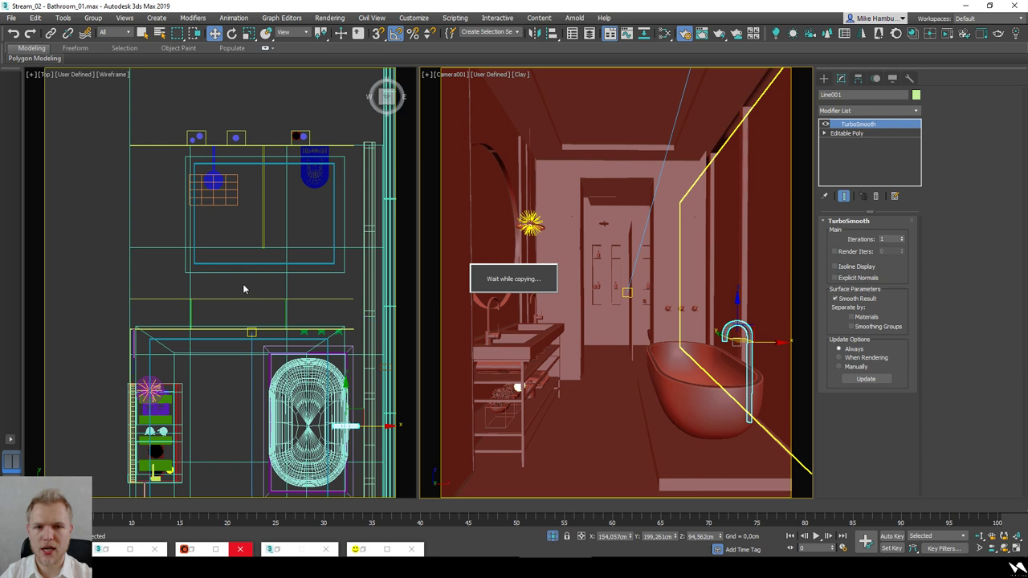
Step: Add the pendant lamp hanging beside the round mirror to the current selection
middle_click_drag(245, 381, 265, 378, "alt")
scroll(124, 363, "up", 4)
middle_click_drag(124, 364, 200, 374, "alt")
key("t")
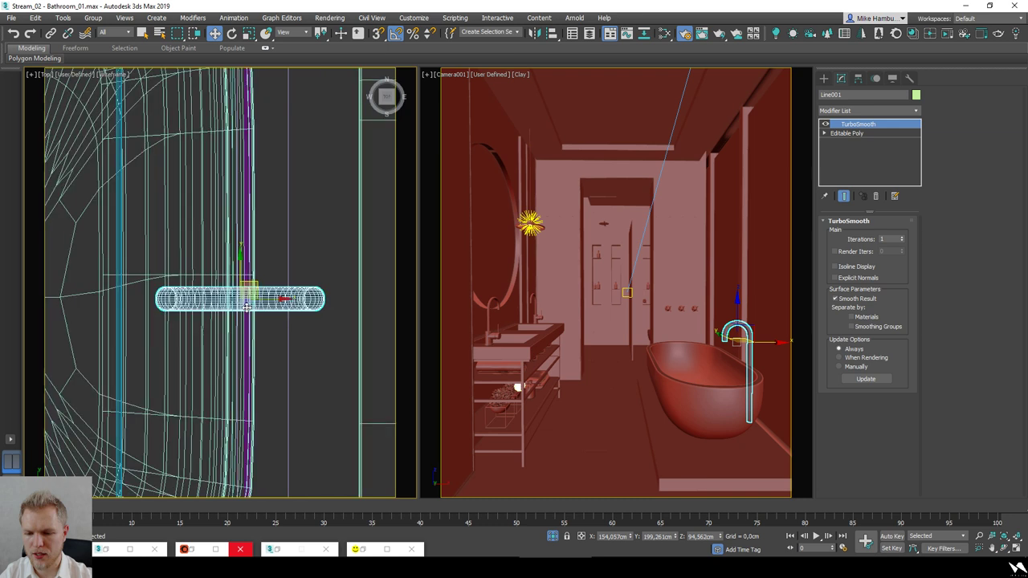
scroll(253, 297, "up", 10)
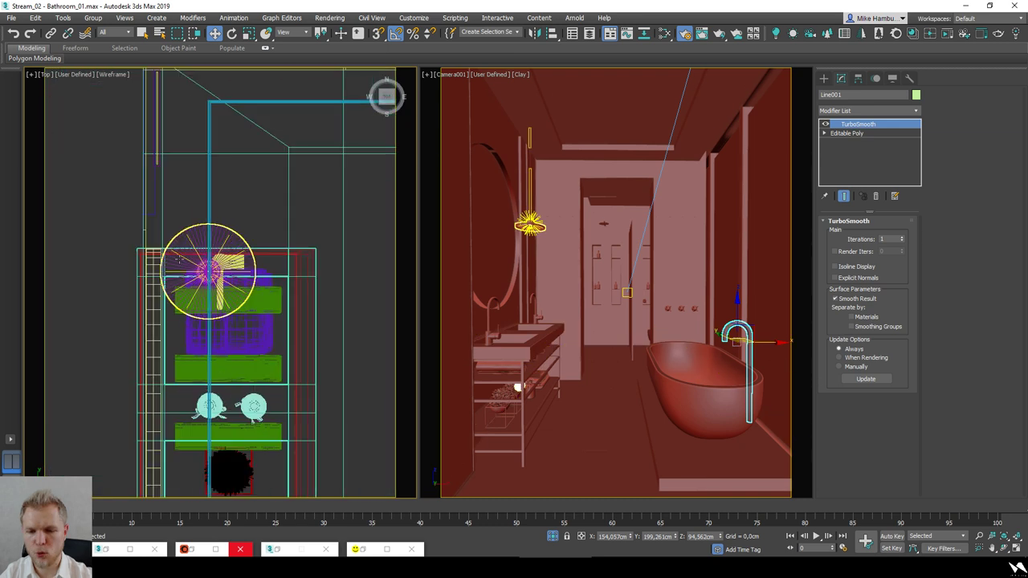
left_click(211, 248, "ctrl")
key("s")
scroll(213, 247, "down", 4)
middle_click_drag(234, 296, 273, 257, "alt")
scroll(244, 293, "up", 5)
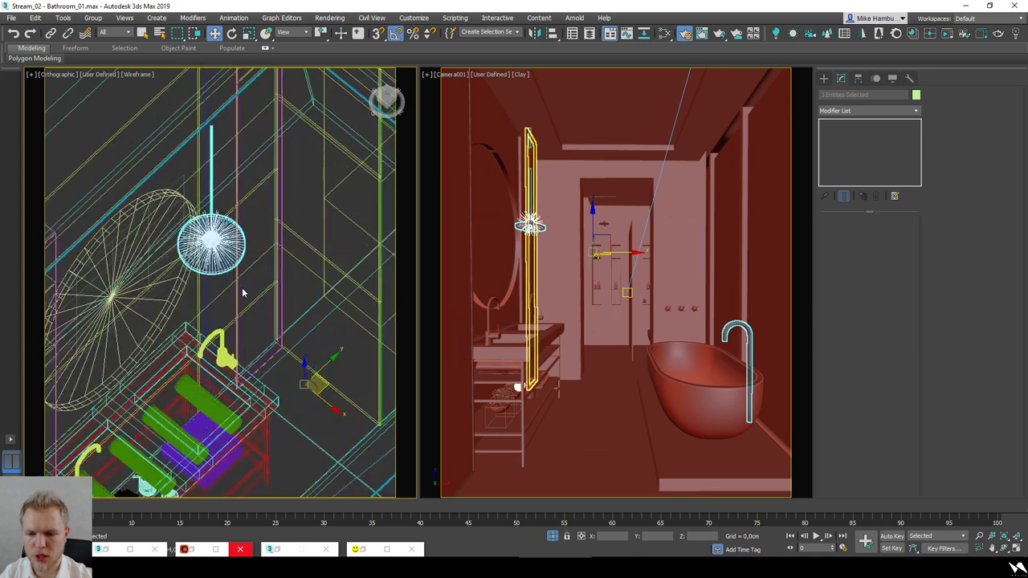
Step: Extend the selection with the narrow wall panel, the large rectangular frame and the round mirror
scroll(190, 318, "down", 4)
middle_click_drag(243, 312, 319, 190, "alt")
scroll(325, 207, "up", 4)
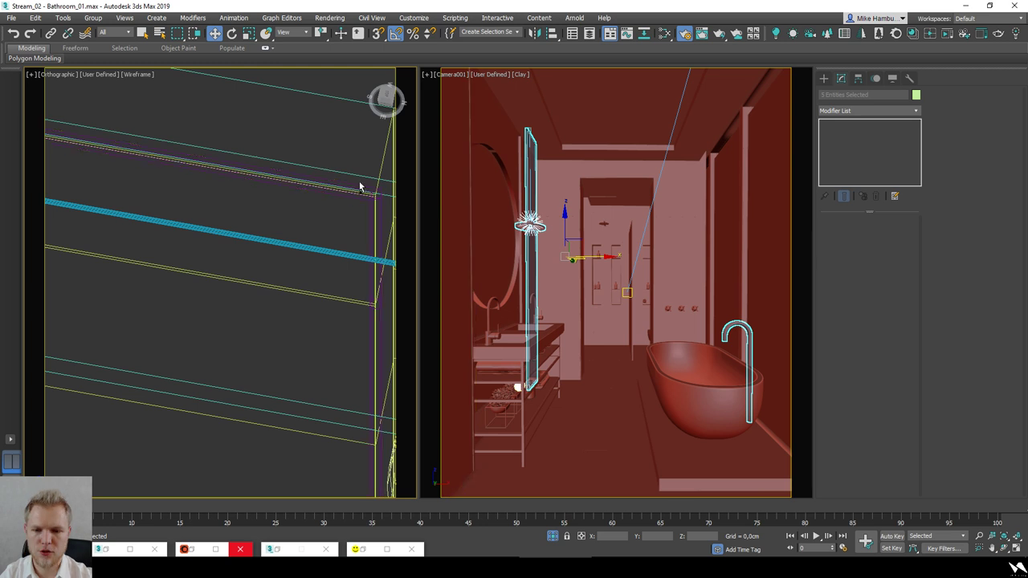
left_click(353, 200, "ctrl")
scroll(374, 198, "down", 8)
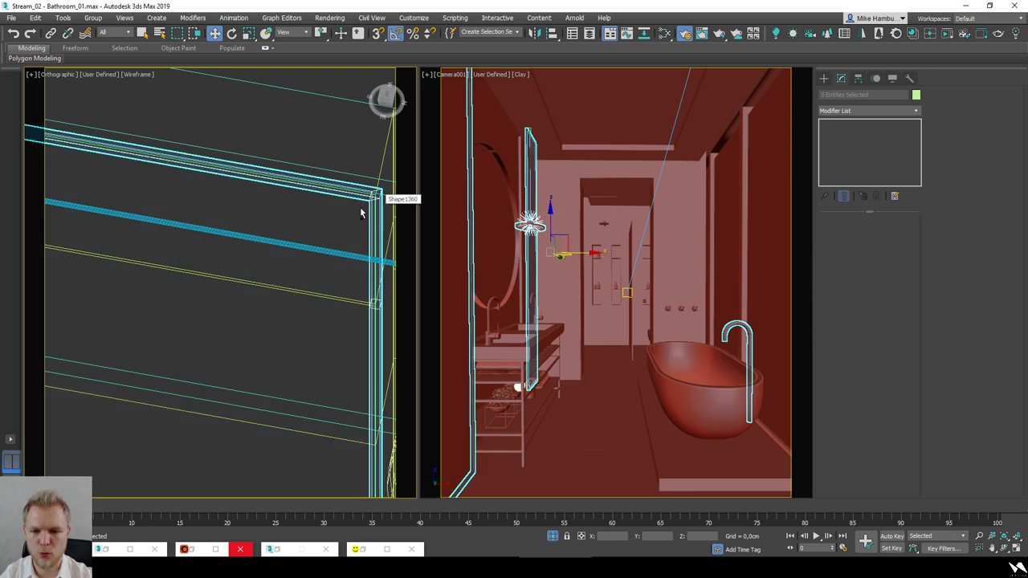
middle_click_drag(370, 273, 291, 319, "alt")
left_click(350, 257, "ctrl")
left_click(345, 257, "ctrl")
Step: Isolate the selected objects in shaded display and remove the bath faucet from the selection
key("alt+q")
key("F3")
middle_click_drag(277, 366, 286, 353, "alt")
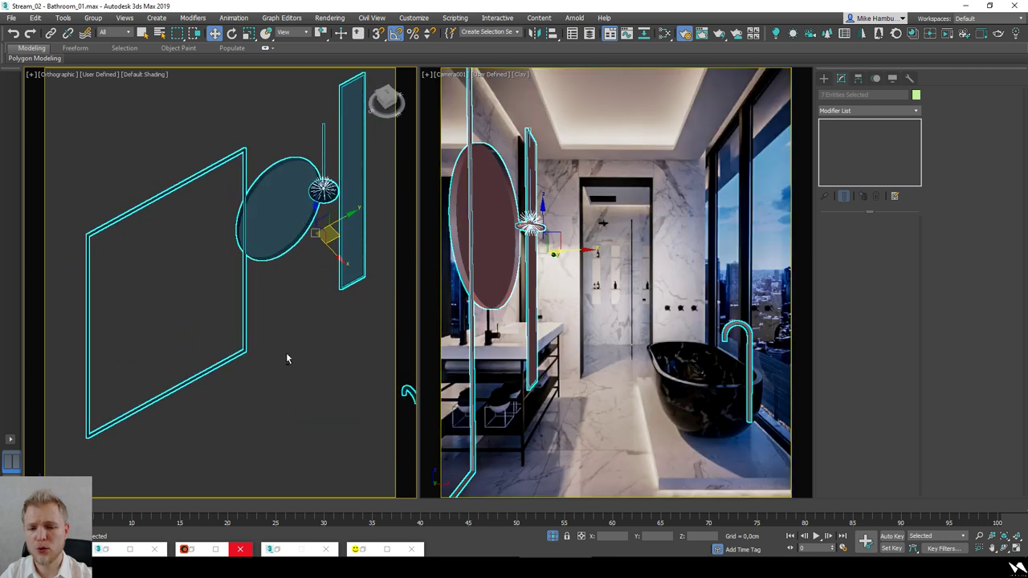
left_click(166, 361)
left_click_drag(369, 174, 369, 173)
right_click(355, 205)
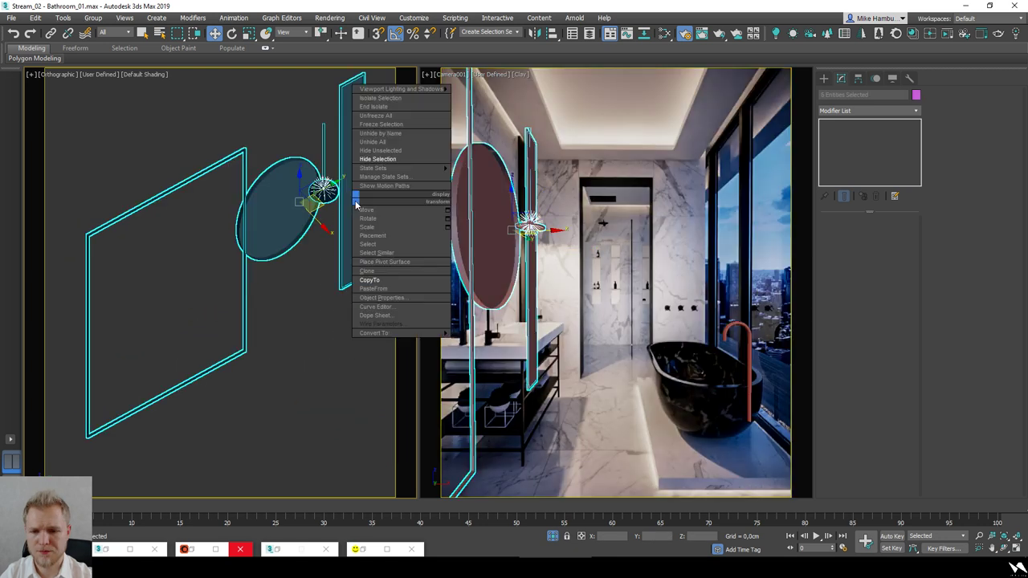
Step: Unhide all objects and add the large panel inside the rectangular frame, leaving the surrounding walls out of the selection
left_click(377, 143)
key("F3")
middle_click_drag(222, 159, 155, 267, "alt")
scroll(156, 267, "up", 6)
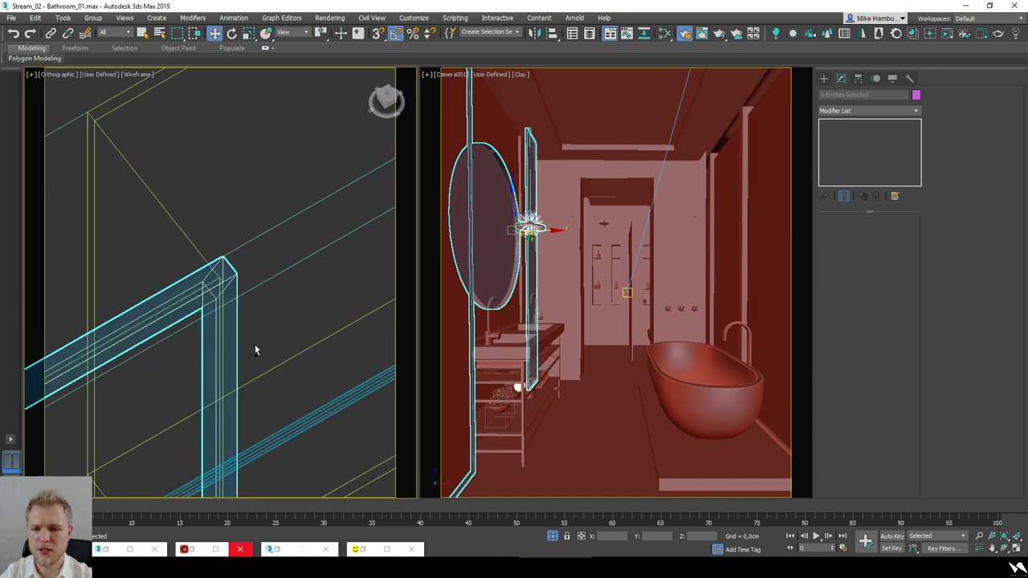
left_click_drag(263, 345, 188, 361, "ctrl")
scroll(281, 265, "down", 5)
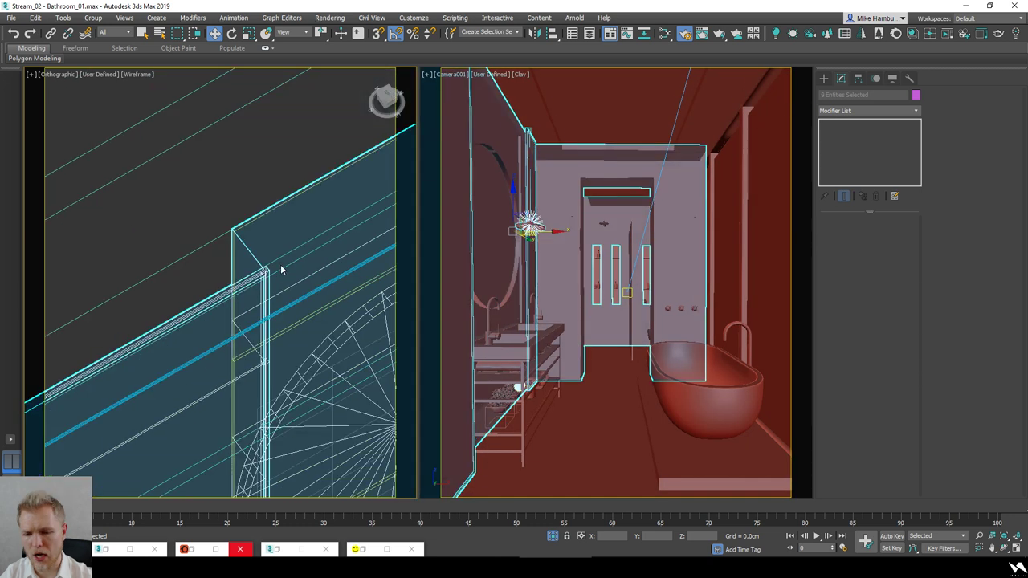
left_click_drag(297, 234, 223, 249, "alt")
scroll(243, 244, "down", 8)
middle_click_drag(243, 245, 259, 238, "alt")
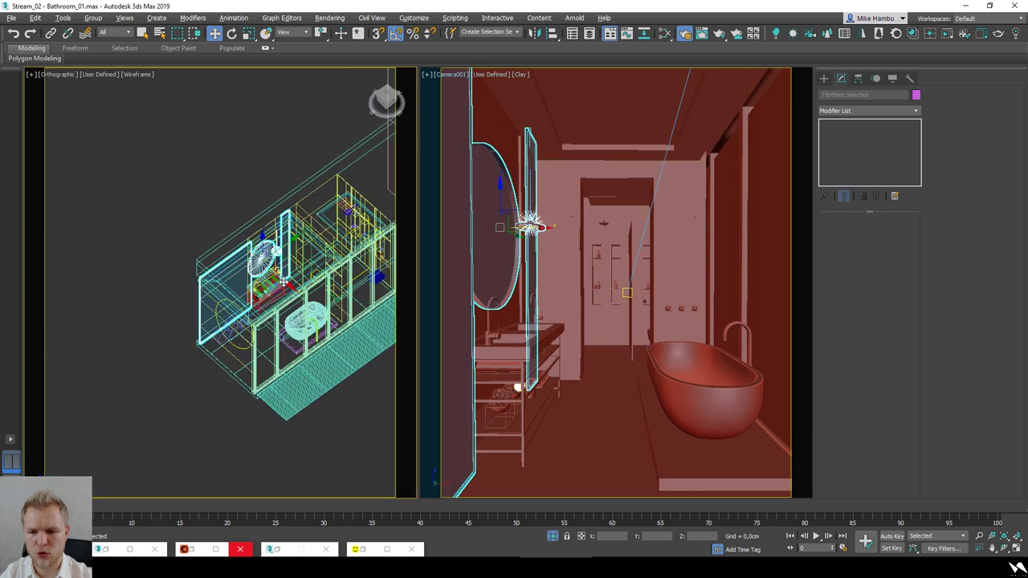
Step: Isolate the selected mirror, framed panels and pendant lamp, and copy them with CopyTo
key("alt+q")
middle_click_drag(239, 328, 243, 320, "alt")
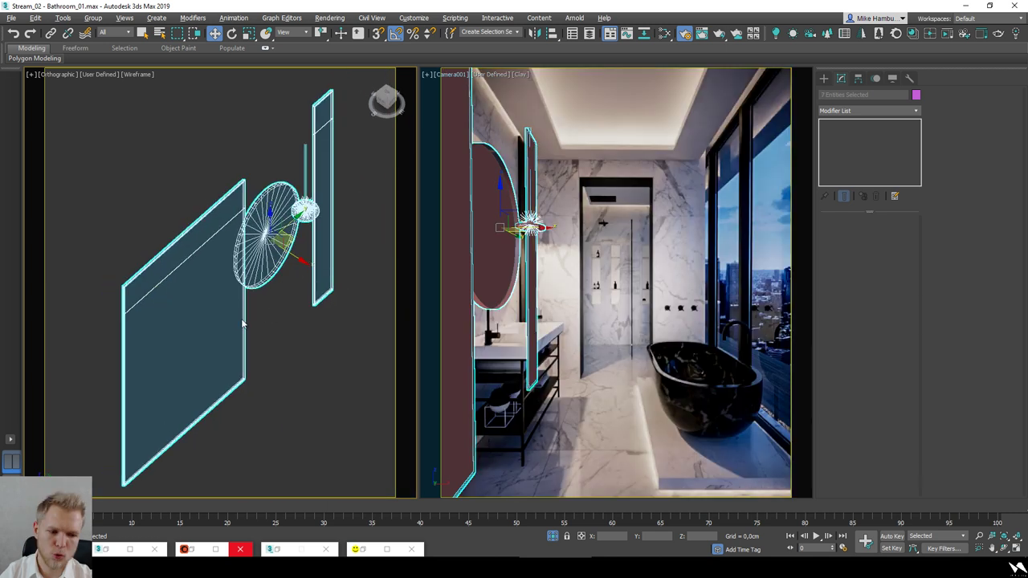
right_click(272, 320)
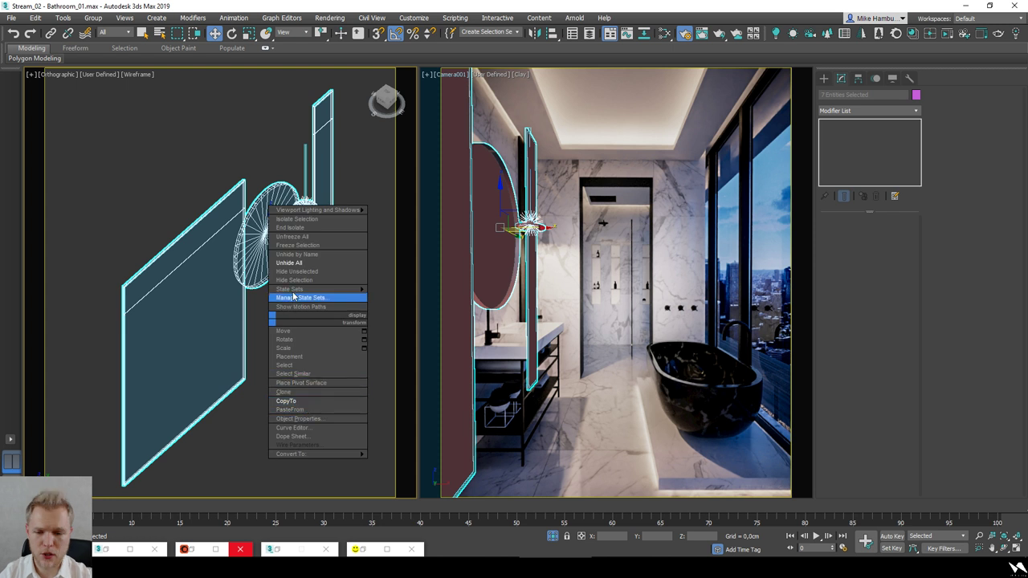
left_click(292, 400)
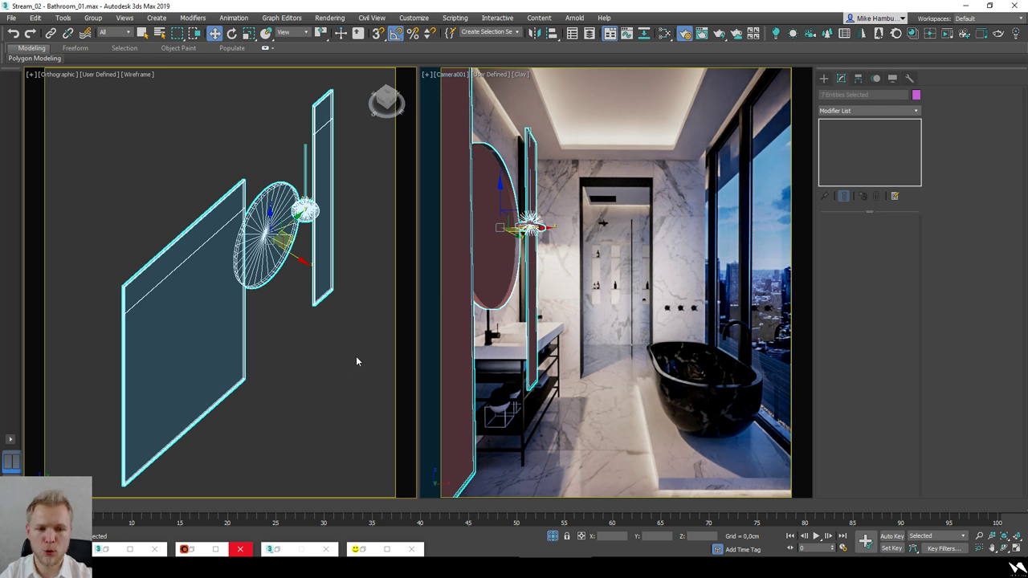
Step: Switch to the Bathroom_01 scene and use PasteFrom in the Top view to bring in the copied mirror, panels and lamp
mouse_move(640, 547)
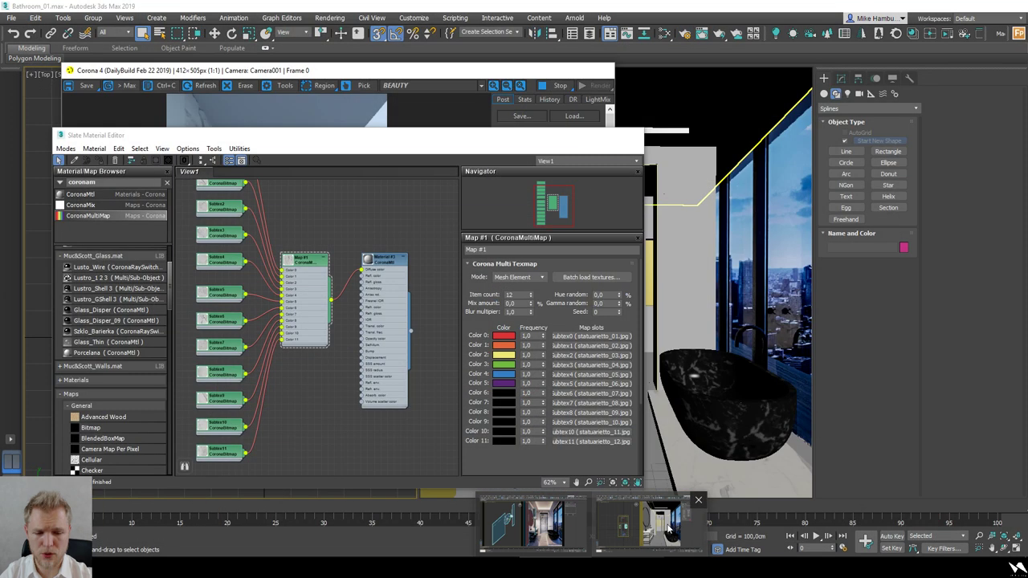
left_click(626, 530)
left_click(503, 280)
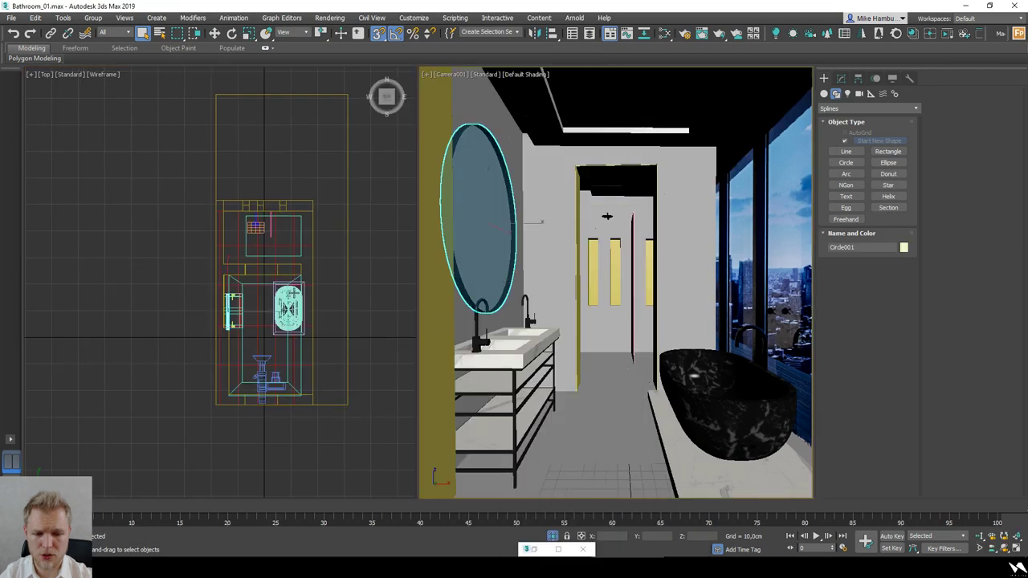
right_click(290, 287)
scroll(295, 282, "up", 5)
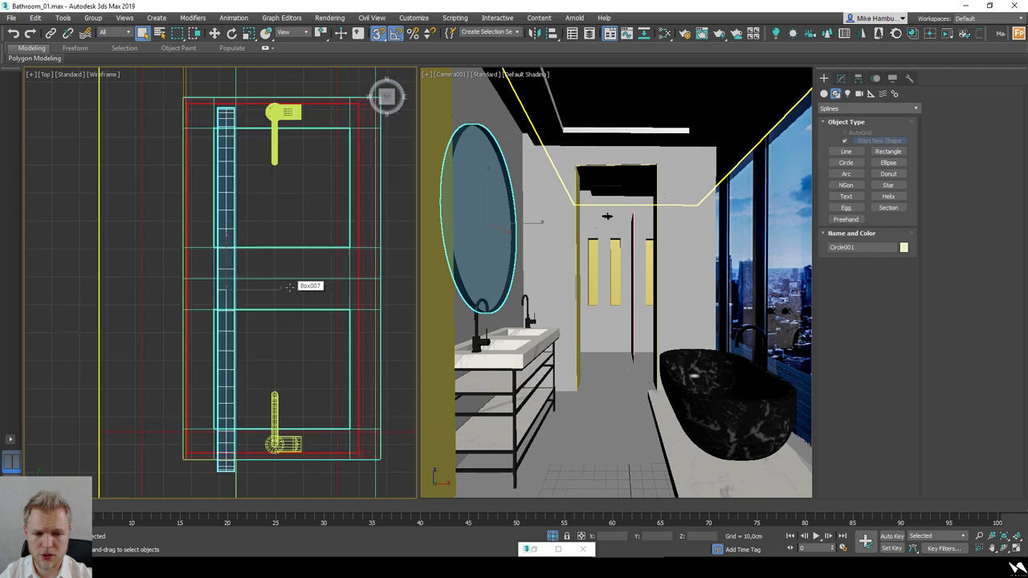
scroll(297, 277, "down", 8)
right_click(297, 275)
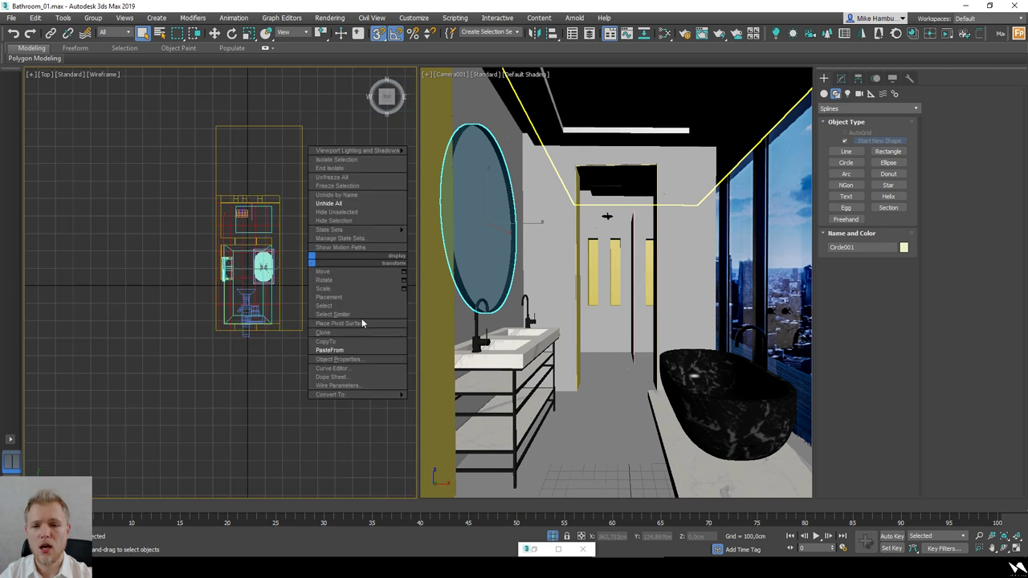
Step: Copy the selected round mirror and paste it into the scene, auto-renaming the object and using the scene material
left_click(362, 345)
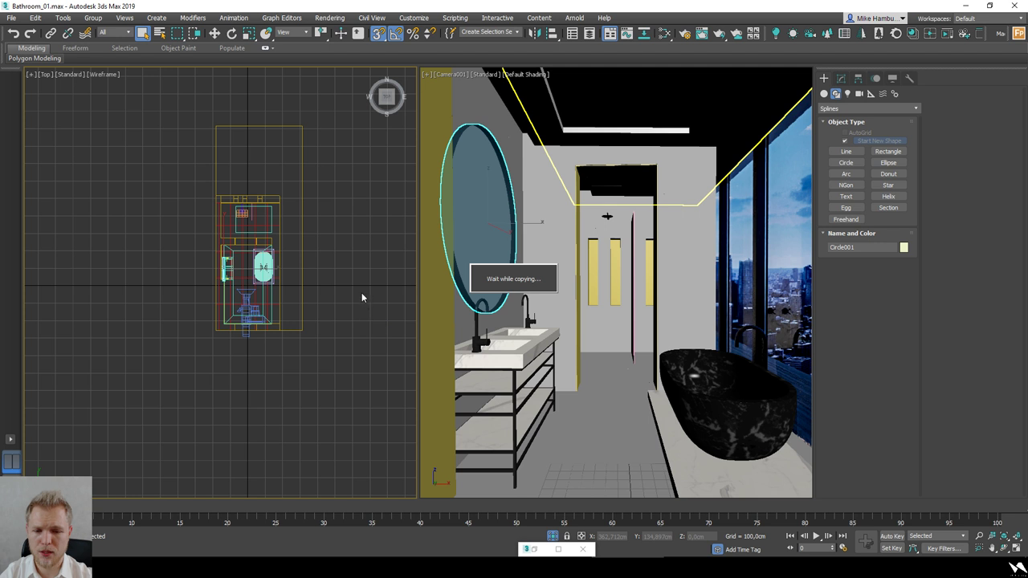
right_click(338, 280)
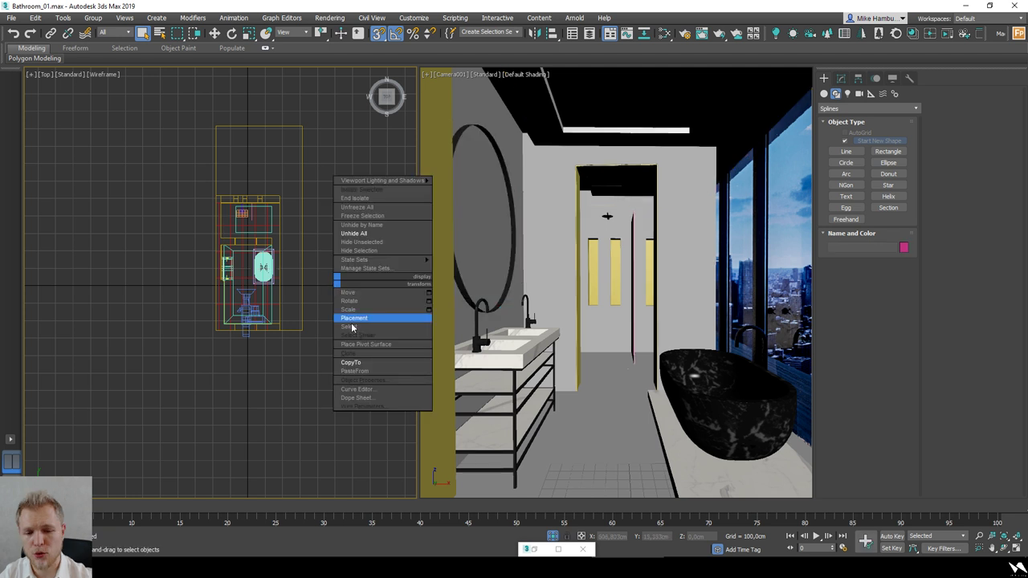
left_click(361, 371)
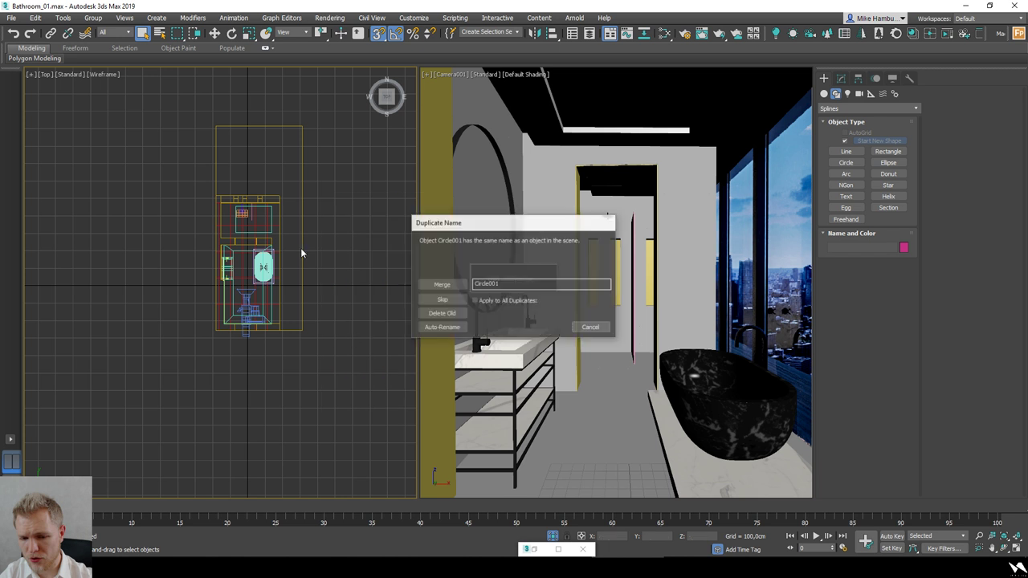
left_click(461, 325)
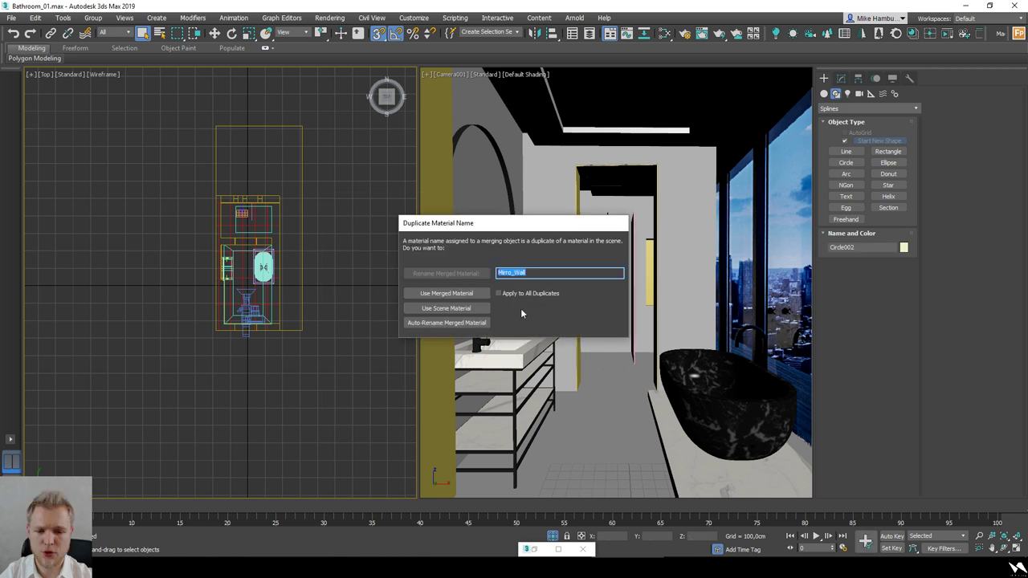
left_click(446, 308)
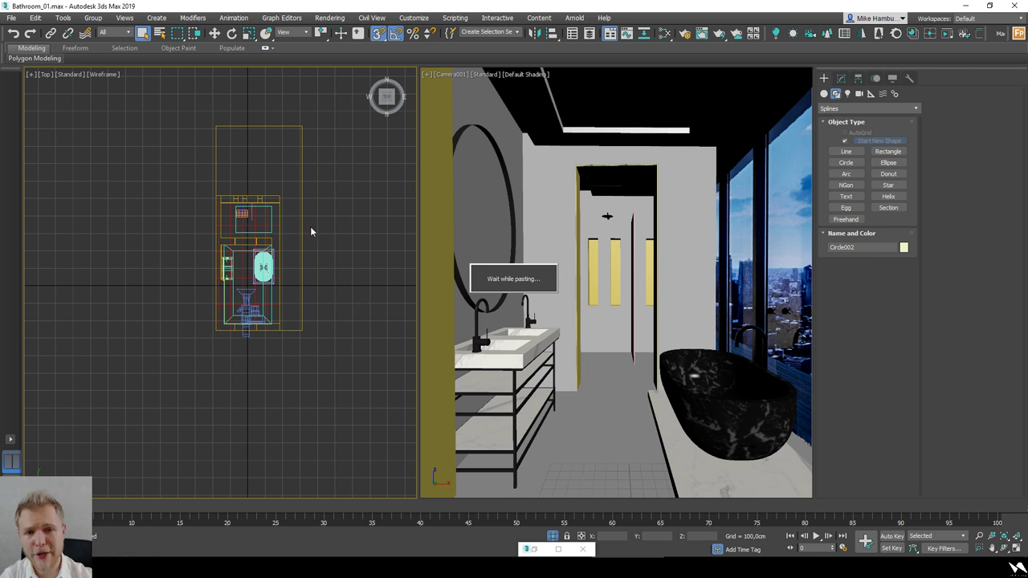
Step: Select the round mirror Circle001, isolate it and display it shaded with edged faces in an orthographic view
key("z")
scroll(286, 253, "down", 4)
key("ctrl+d")
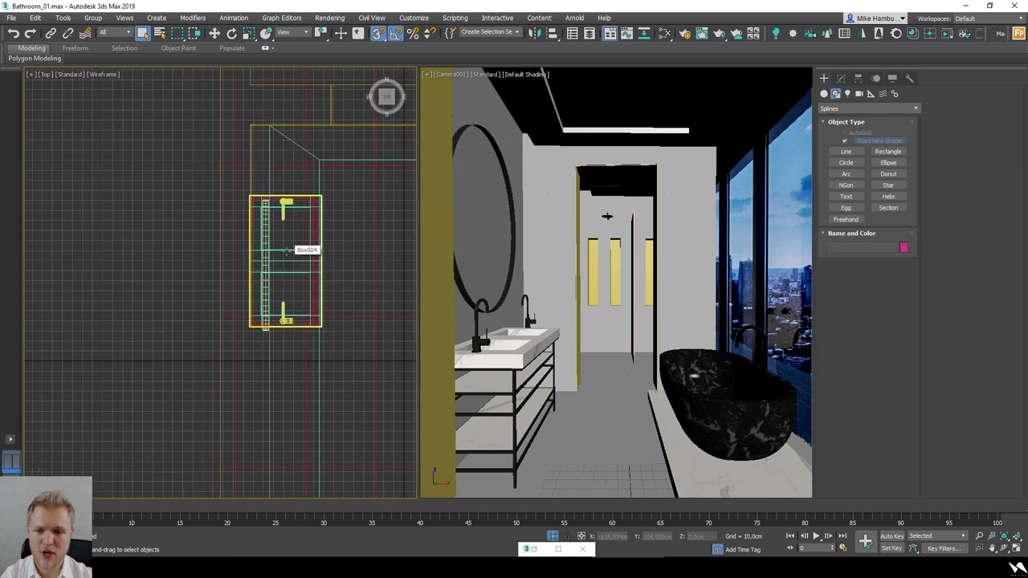
scroll(286, 251, "down", 3)
middle_click_drag(286, 252, 268, 201, "alt")
scroll(268, 201, "up", 2)
left_click(267, 198)
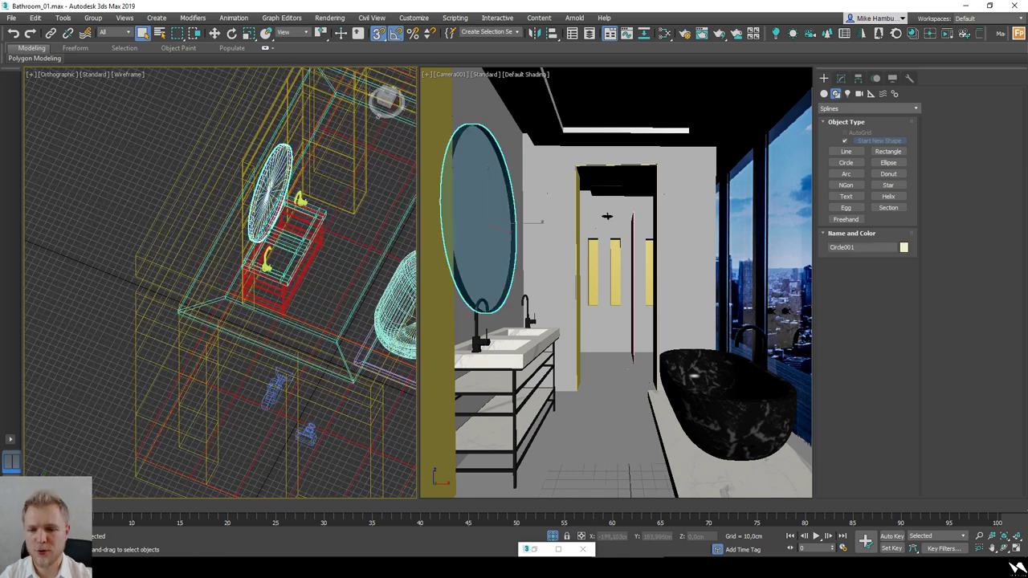
middle_click_drag(337, 233, 361, 229, "alt")
key("alt+q")
key("F3")
key("F4")
middle_click_drag(282, 238, 314, 257, "alt")
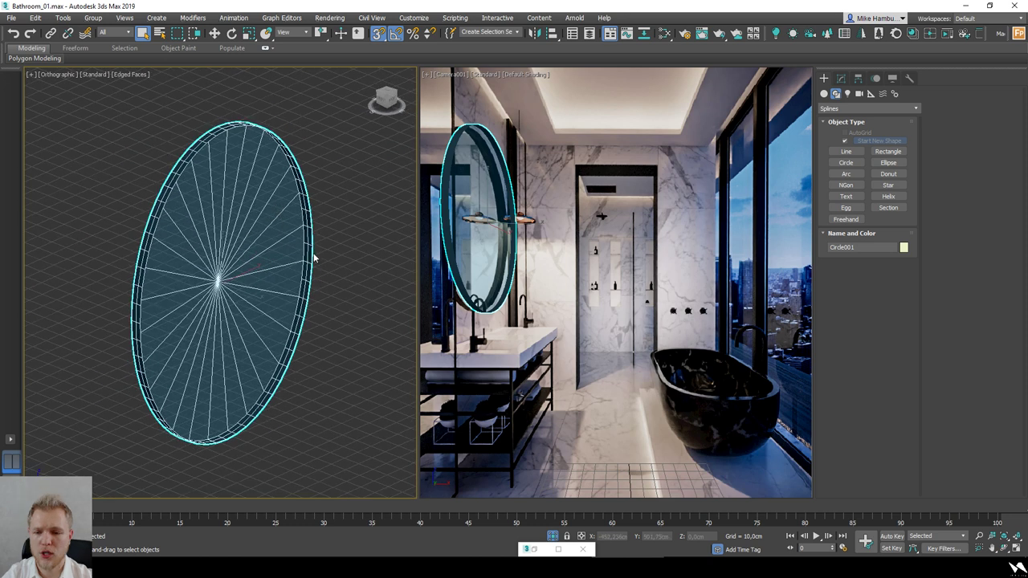
Step: Examine the round mirror's modifier stack and smoothed mesh in a maximized viewport, with and without edged faces
left_click(839, 79)
key("alt+w")
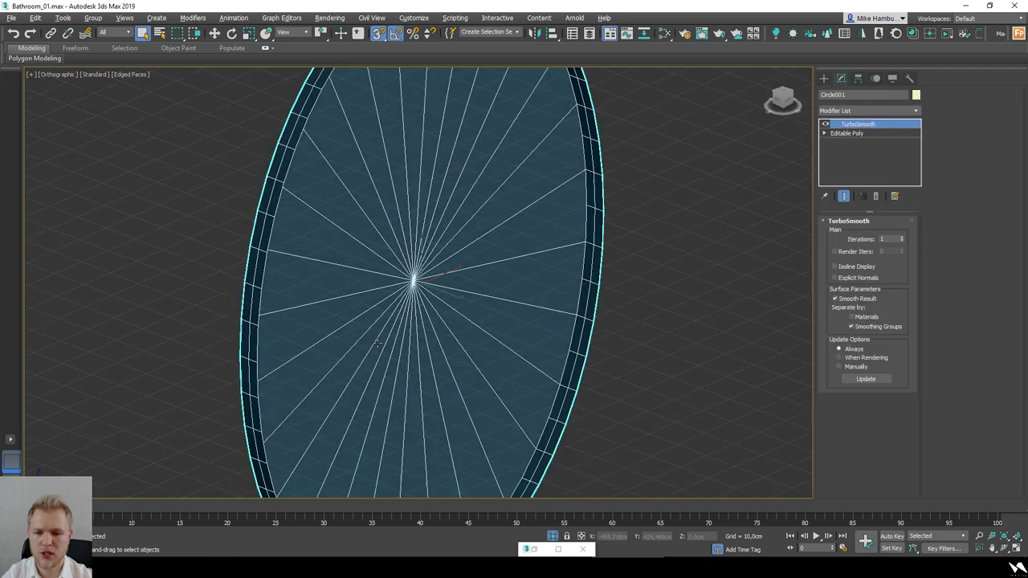
key("F4")
scroll(477, 335, "down", 4)
middle_click_drag(626, 224, 572, 261, "alt")
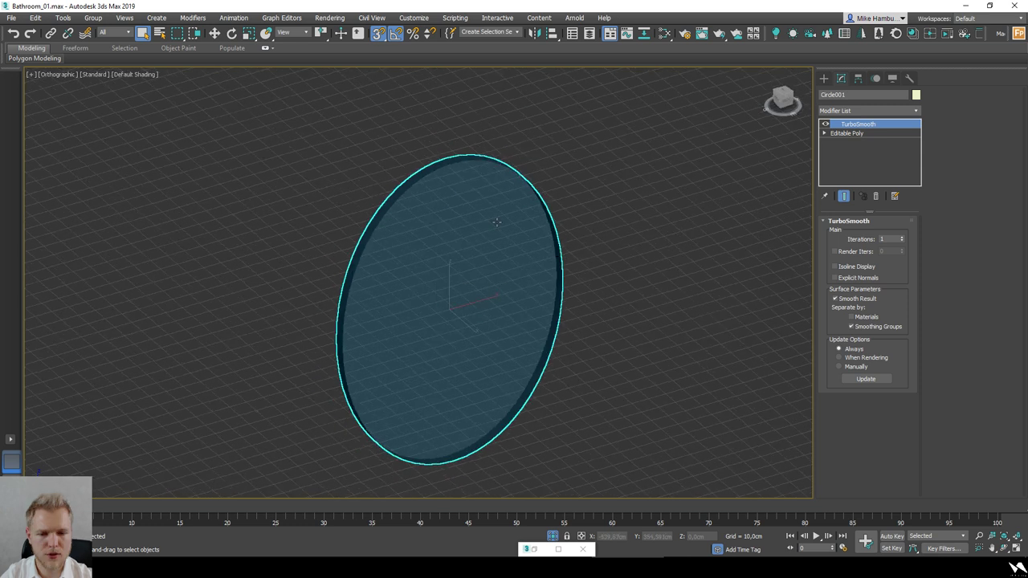
middle_click_drag(496, 220, 482, 268, "alt")
key("F4")
middle_click_drag(569, 301, 626, 301, "alt")
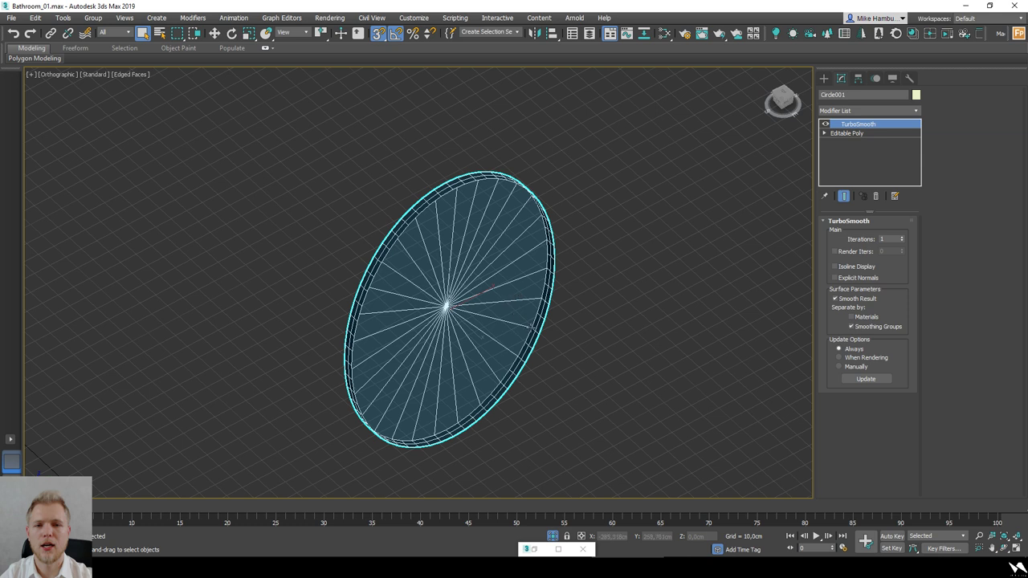
middle_click_drag(530, 327, 514, 320, "alt")
middle_click_drag(492, 249, 575, 267, "alt")
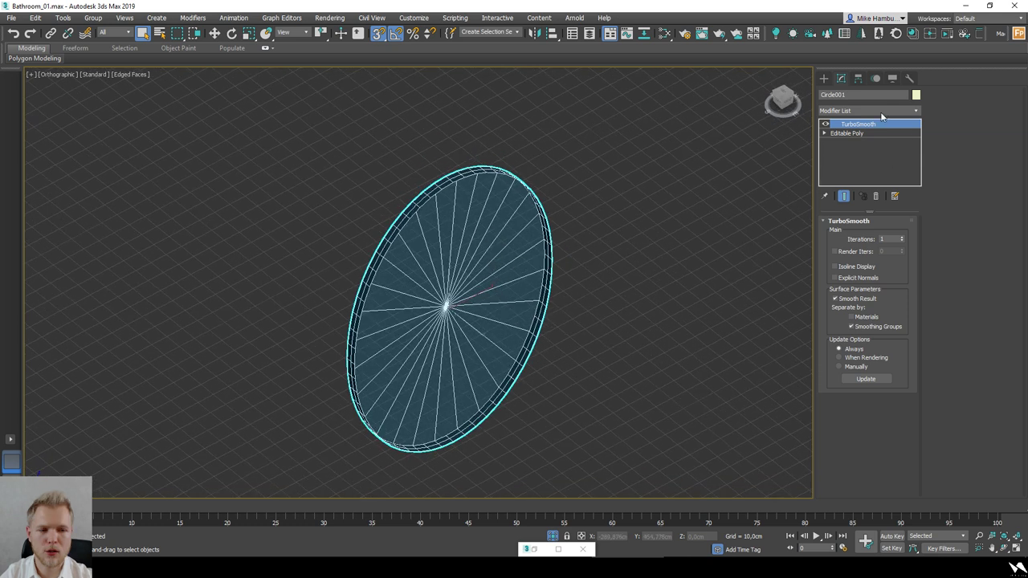
scroll(554, 268, "up", 3)
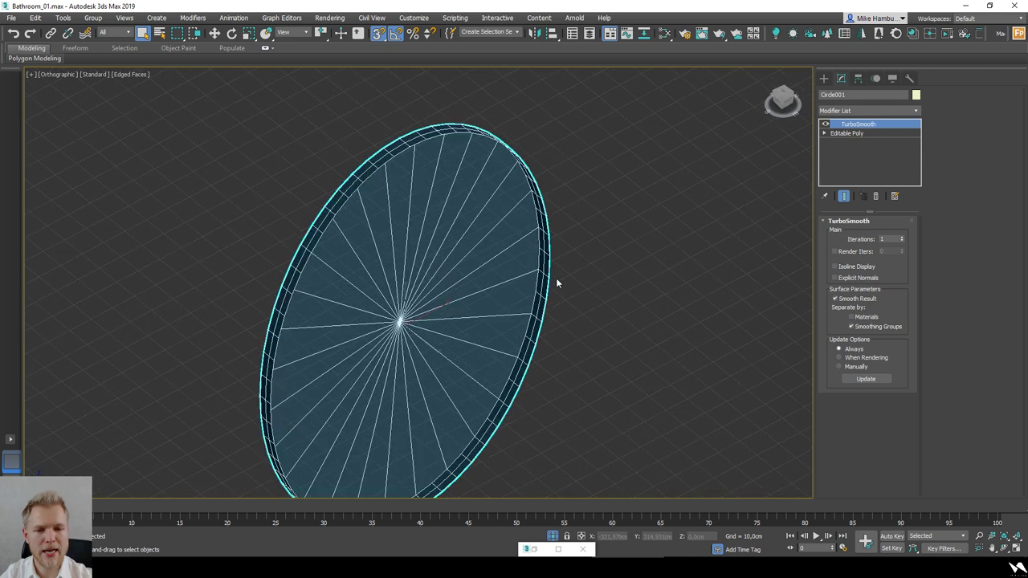
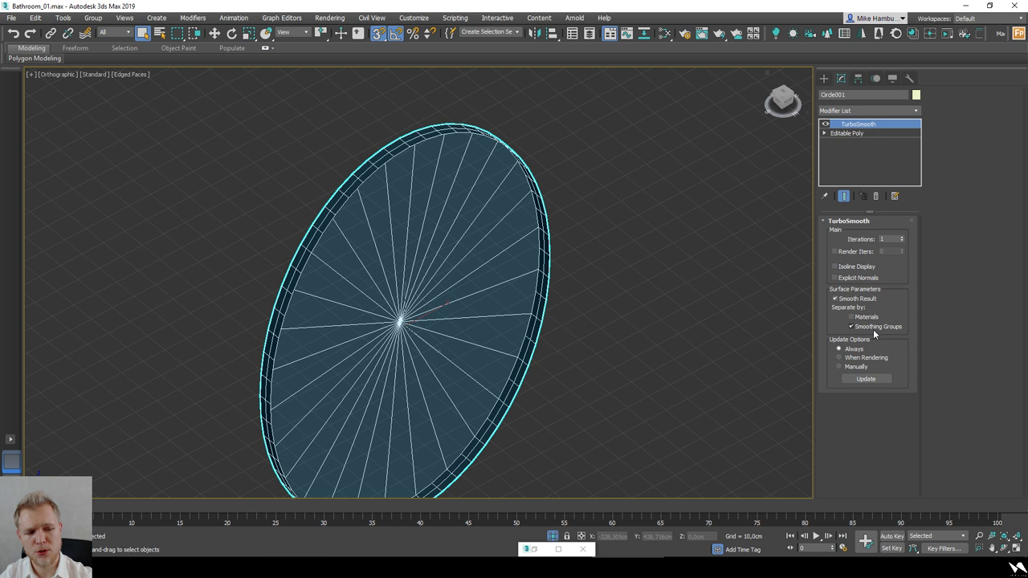
Step: Compare the mirror's mesh with TurboSmooth off and on, and hide the edged faces
scroll(571, 297, "down", 2)
left_click(571, 297)
key("ctrl+z")
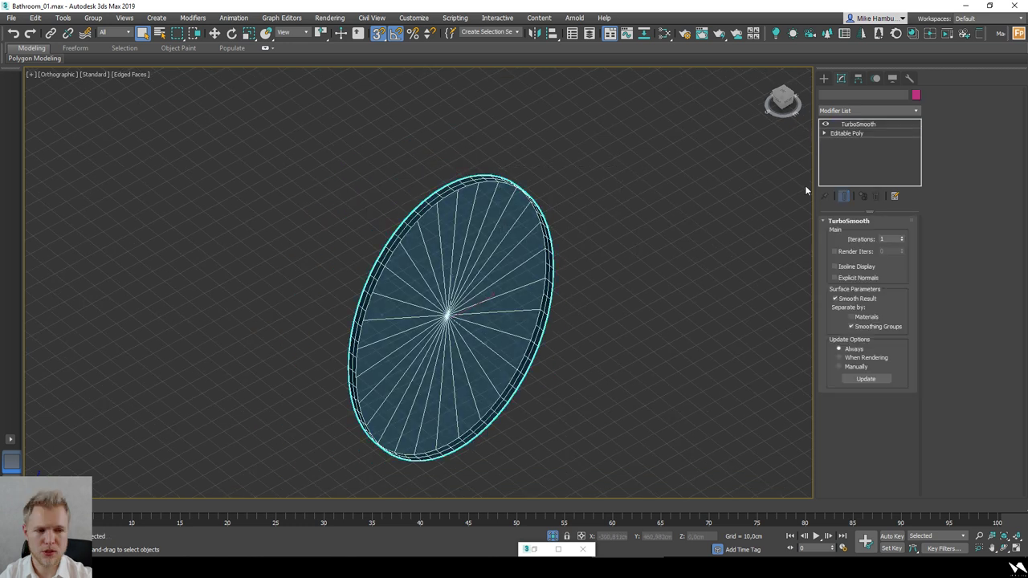
scroll(615, 273, "up", 3)
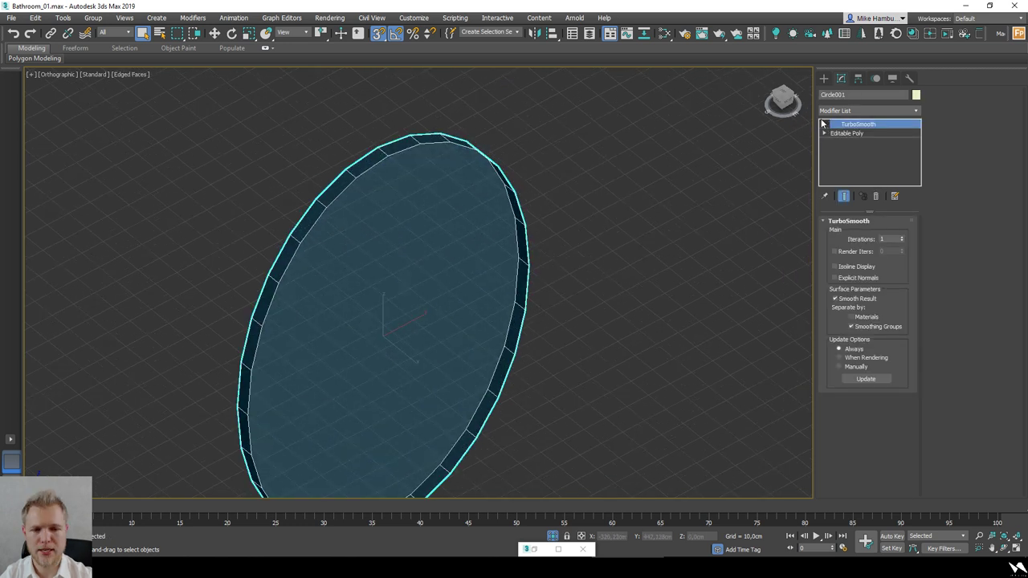
left_click(823, 123)
left_click(591, 262)
key("F4")
left_click(512, 217)
scroll(512, 218, "down", 3)
Step: End the mirror's isolation and show the bathroom in a wireframe top view with nothing selected
right_click(547, 265)
left_click(590, 204)
key("t")
key("z")
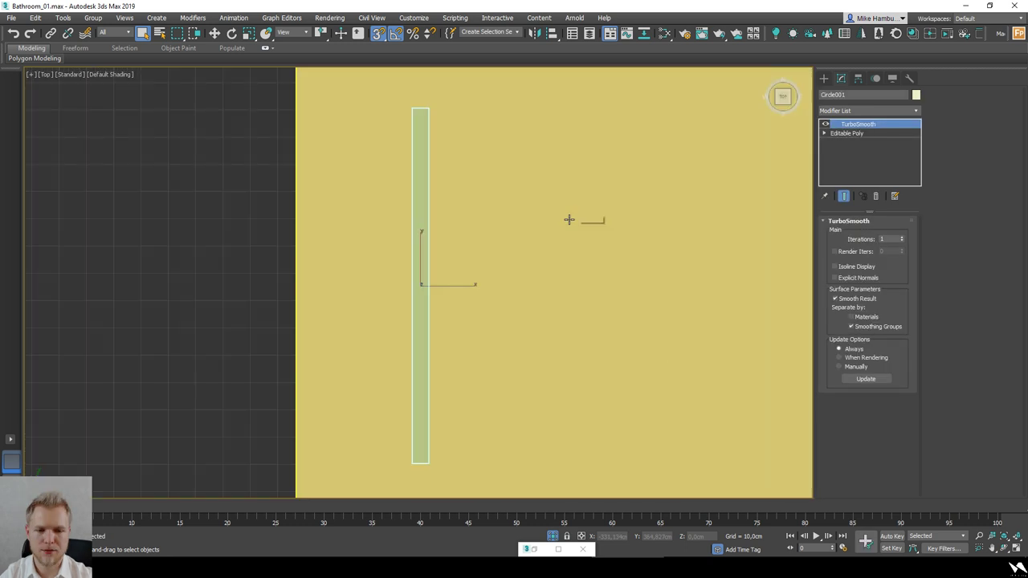
scroll(568, 220, "down", 3)
key("F3")
left_click(629, 257)
middle_click_drag(657, 283, 511, 290)
scroll(474, 287, "up", 2)
scroll(476, 289, "down", 4)
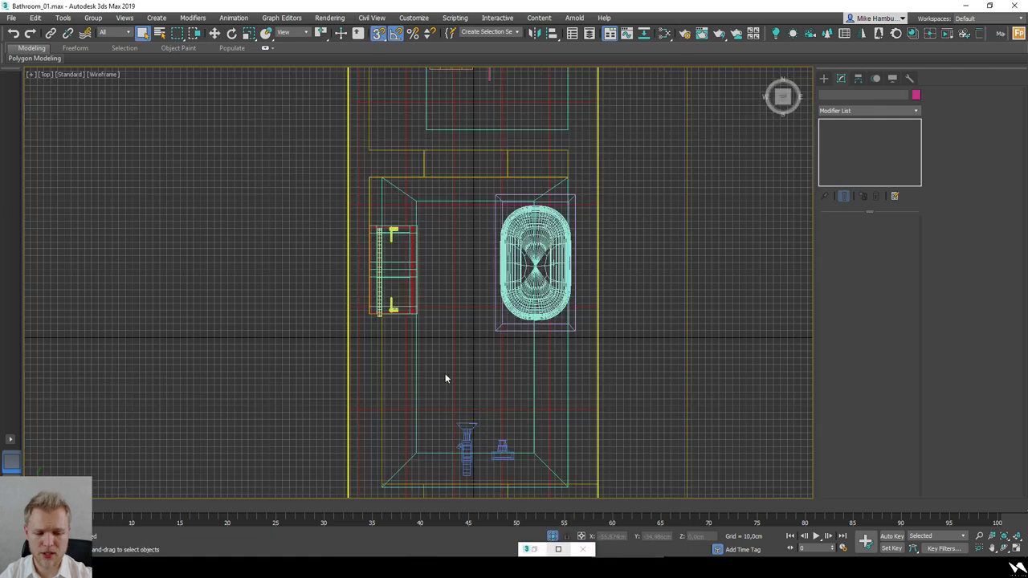
Step: Switch the viewport to Camera001 with safe frames and select the bathtub
key("c")
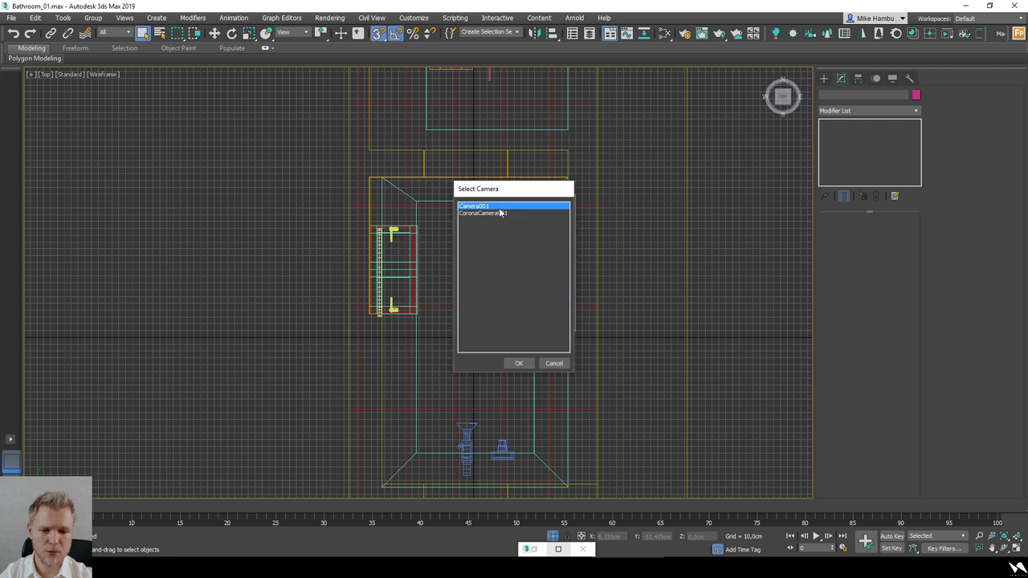
double_click(499, 207)
key("shift+f")
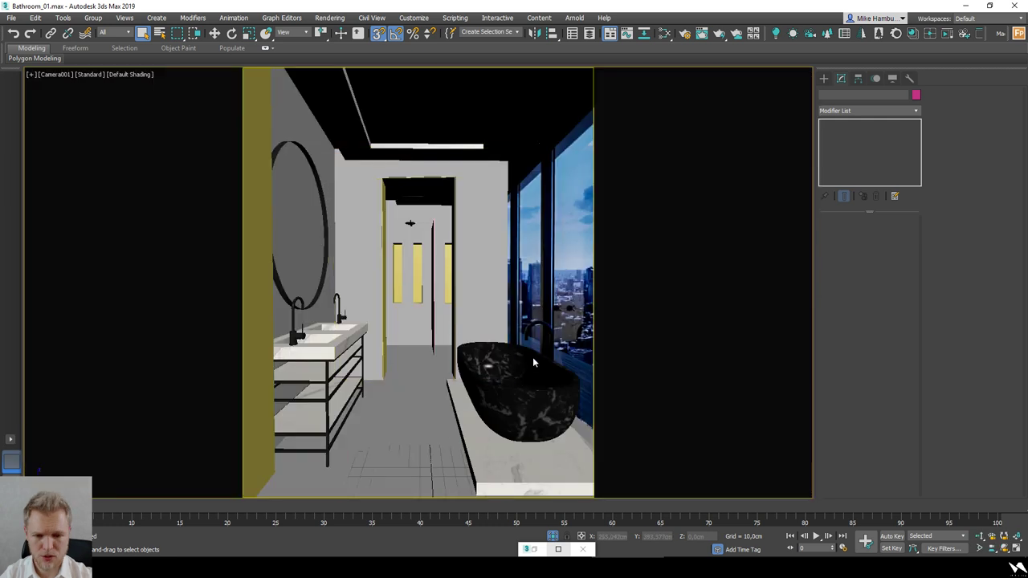
left_click(512, 425)
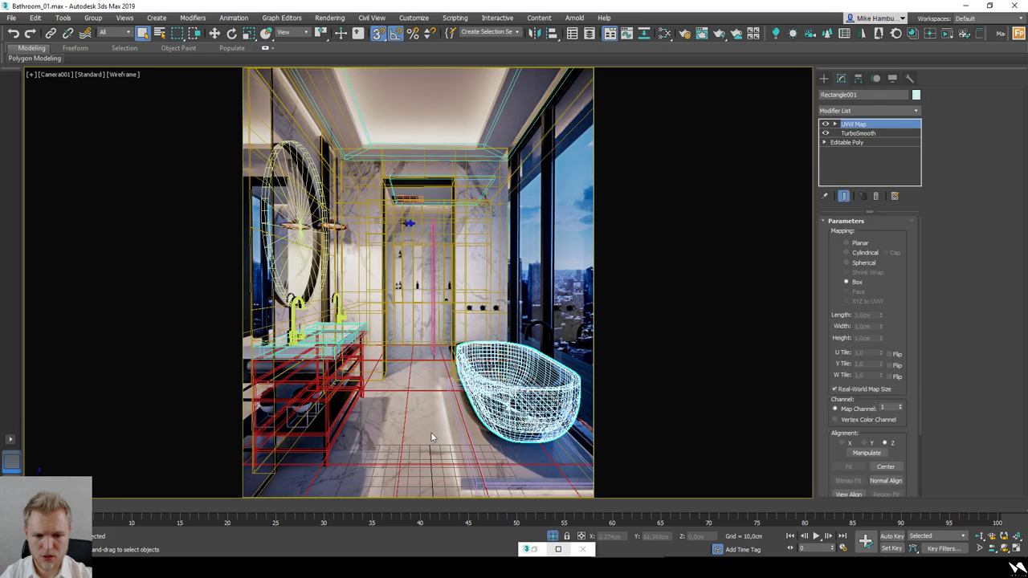
Step: Isolate the bathtub and display it shaded with edged faces in an orthographic view beside a wireframe top view
key("alt+w")
key("t")
key("z")
middle_click_drag(644, 306, 528, 260, "alt")
key("t")
key("F3")
mouse_move(643, 297)
middle_mouse_down("alt")
mouse_move(603, 250)
mouse_move(616, 229)
middle_mouse_up("alt")
key("F3")
key("F3")
key("F4")
scroll(612, 253, "down", 3)
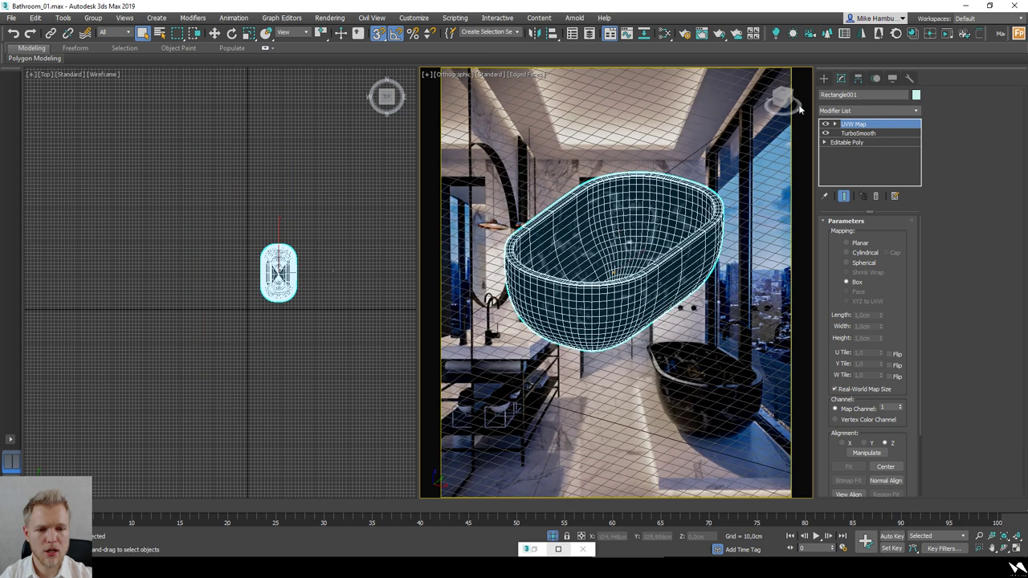
Step: Turn off the bathtub's UVW Map and TurboSmooth modifiers and inspect its base mesh from above and at an angle
left_click(826, 124)
left_click(827, 135)
key("t")
key("F3")
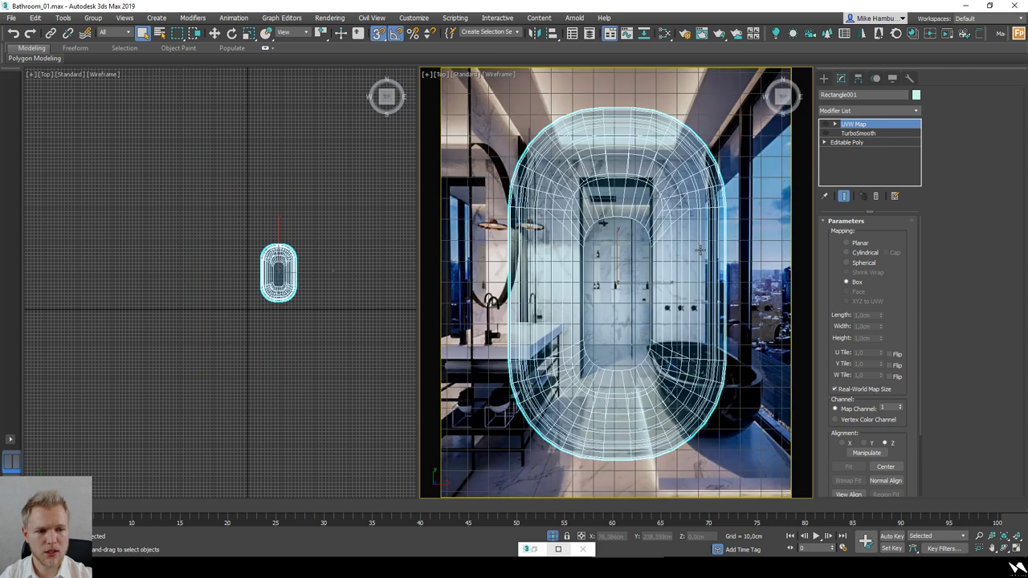
key("F3")
mouse_move(635, 272)
middle_mouse_down("alt")
mouse_move(579, 216)
mouse_move(535, 252)
mouse_move(562, 245)
middle_mouse_up("alt")
scroll(706, 266, "down", 3)
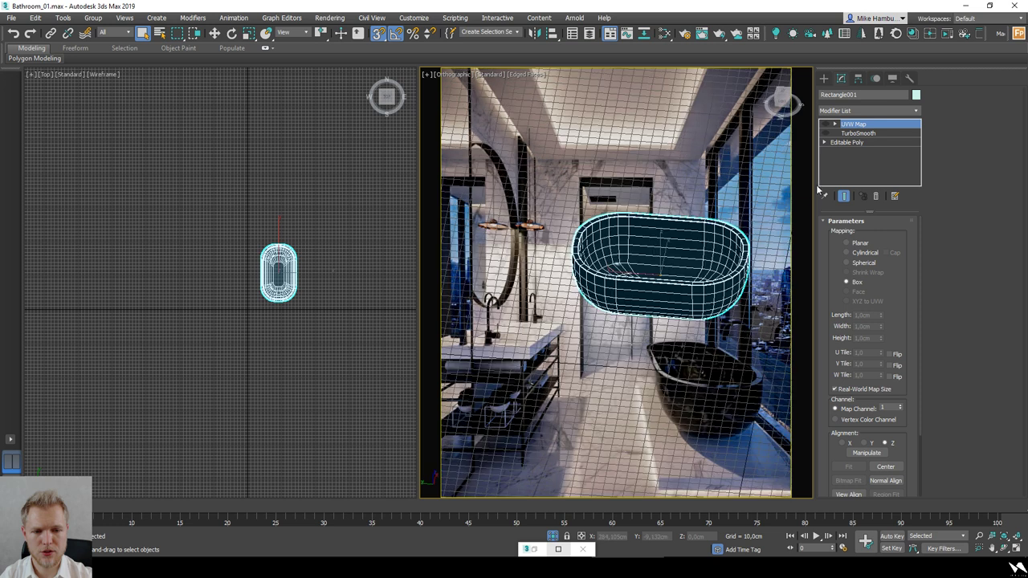
Step: Create a sphere primitive enclosing most of the bathtub and convert it to an Editable Poly
left_click(829, 78)
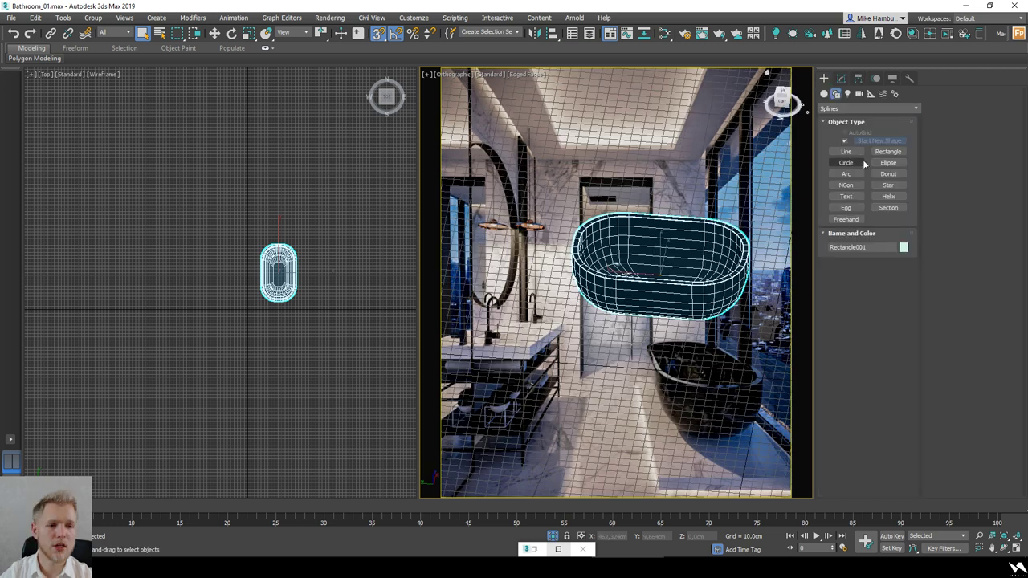
left_click(823, 94)
left_click(848, 154)
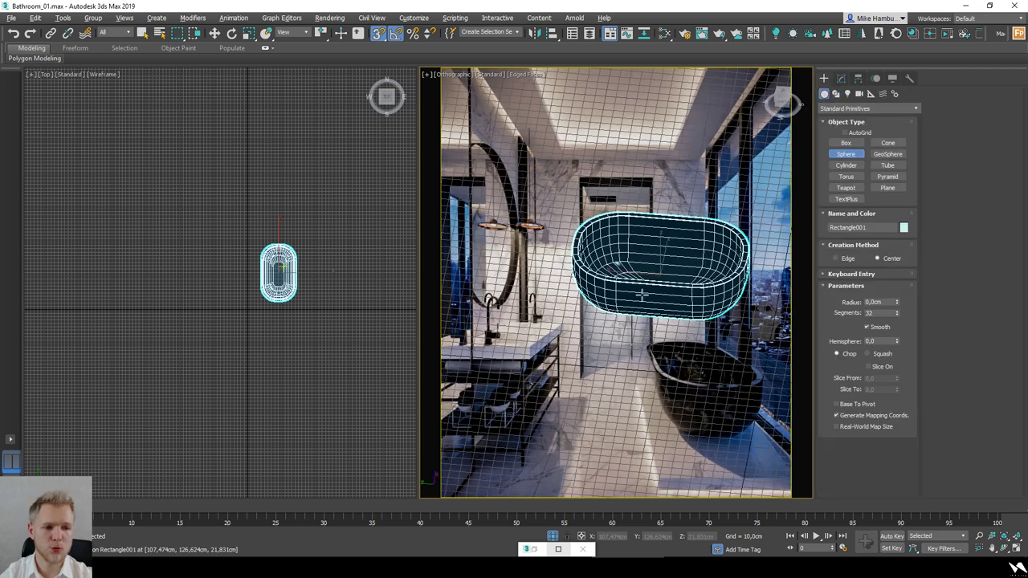
left_click_drag(663, 289, 710, 200)
middle_click_drag(684, 314, 678, 265, "alt")
right_click(679, 265)
right_click(678, 265)
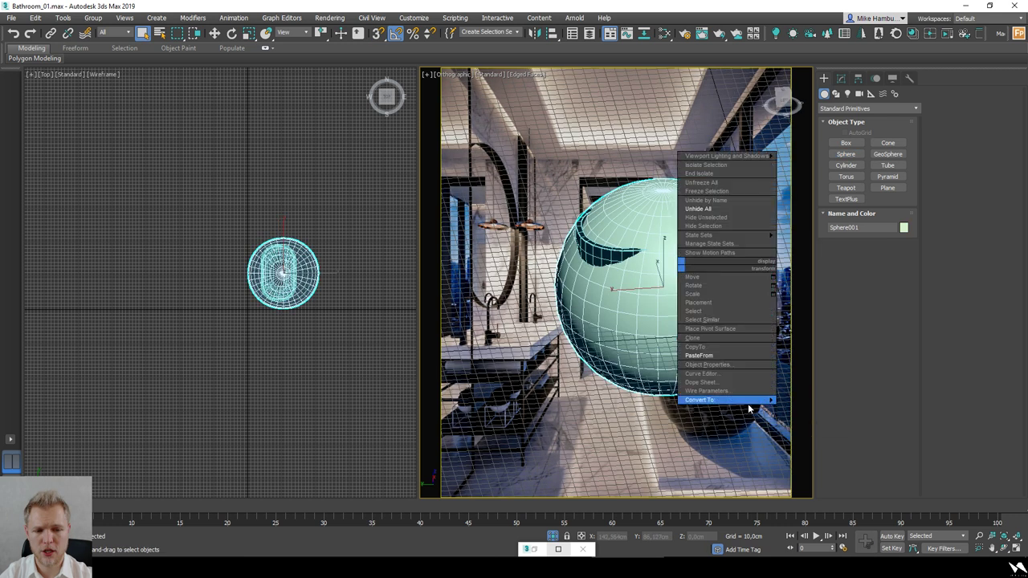
mouse_move(723, 399)
left_click(816, 409)
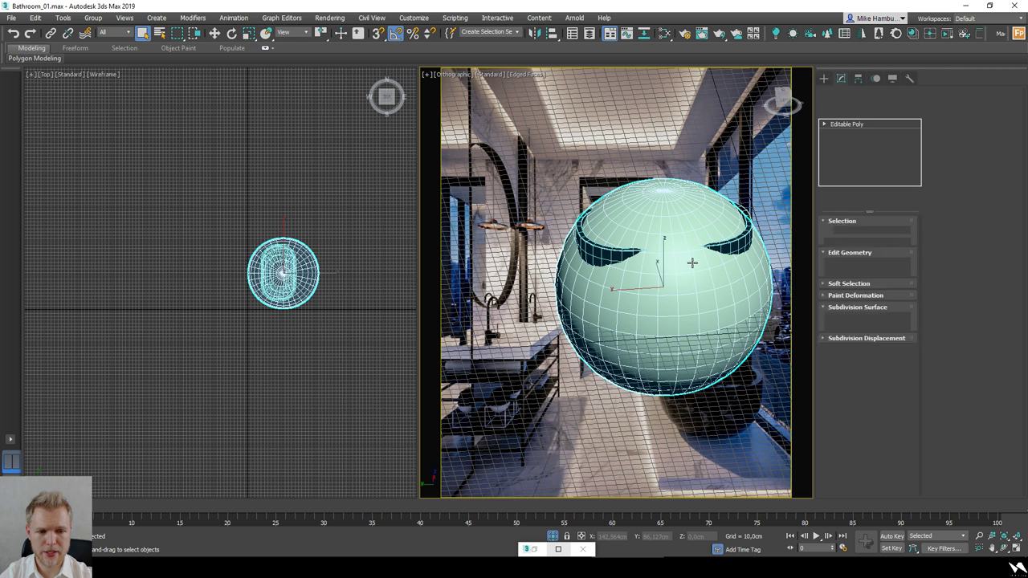
Step: Delete the polygons of the sphere's upper half in the front view
key("f")
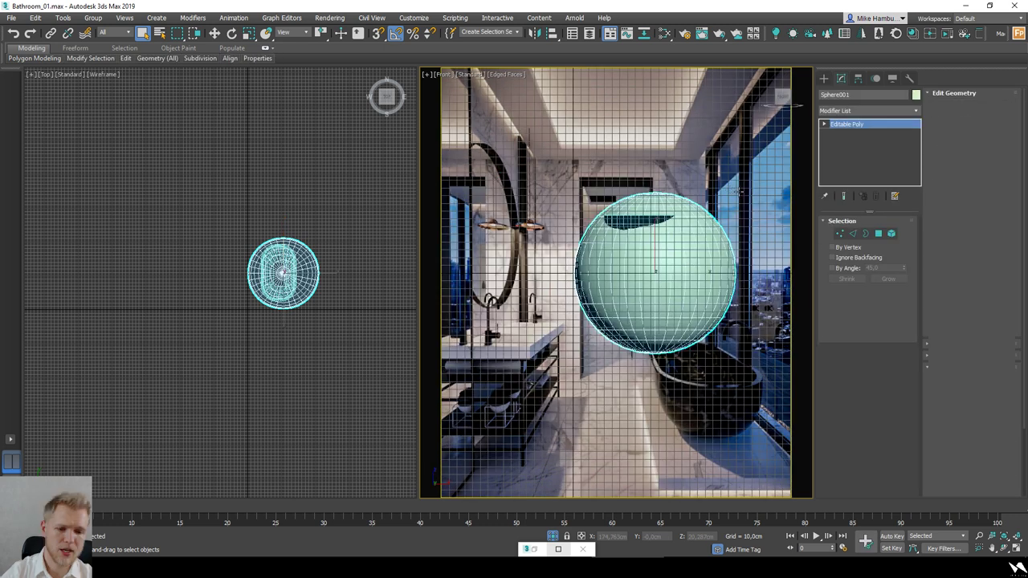
key("4")
left_click_drag(530, 276, 747, 181)
key("Delete")
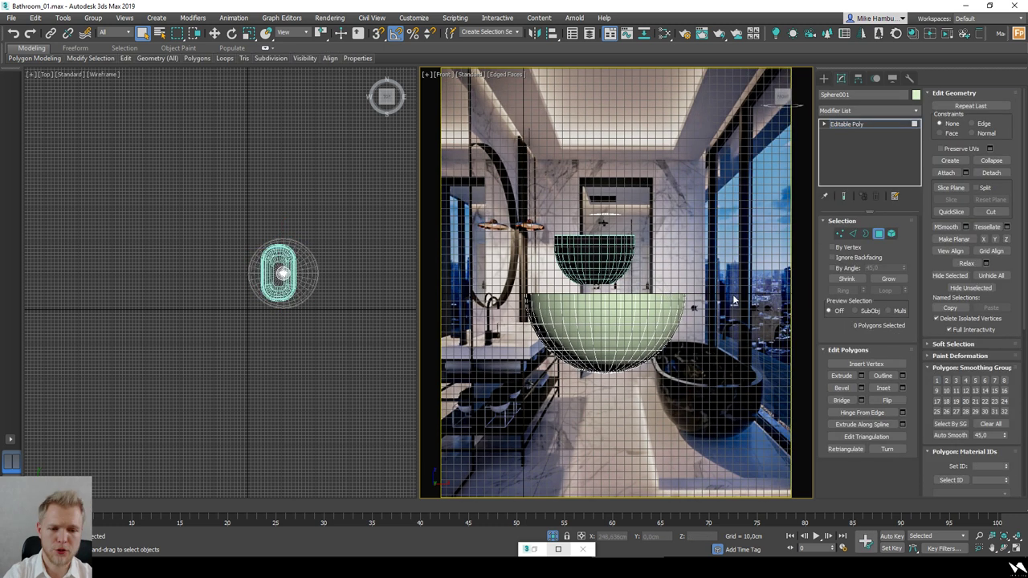
Step: Move the remaining hemisphere up around the bathtub, to about 81.5 cm in Z
left_click(879, 233)
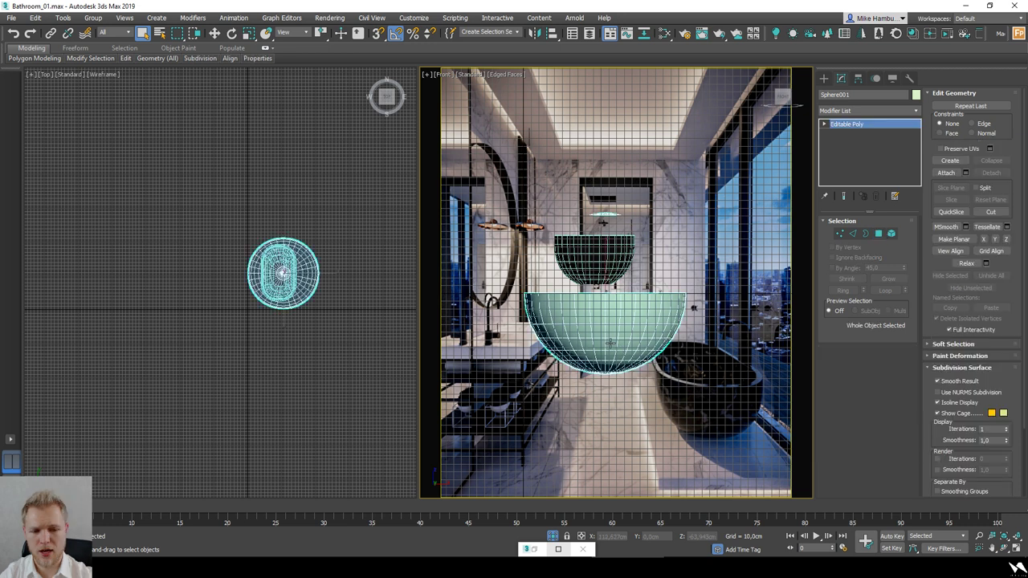
key("w")
left_click_drag(623, 262, 614, 170)
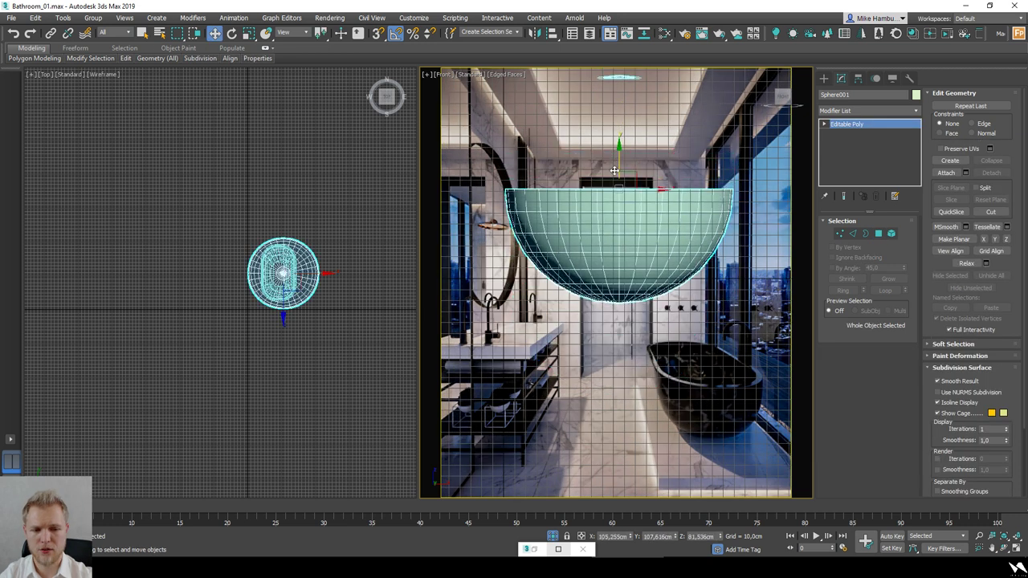
Step: In the top view, snap the hemisphere sideways onto the bathtub's centreline, at about 91.4 cm in X
left_click(878, 233)
middle_click_drag(579, 126, 585, 193)
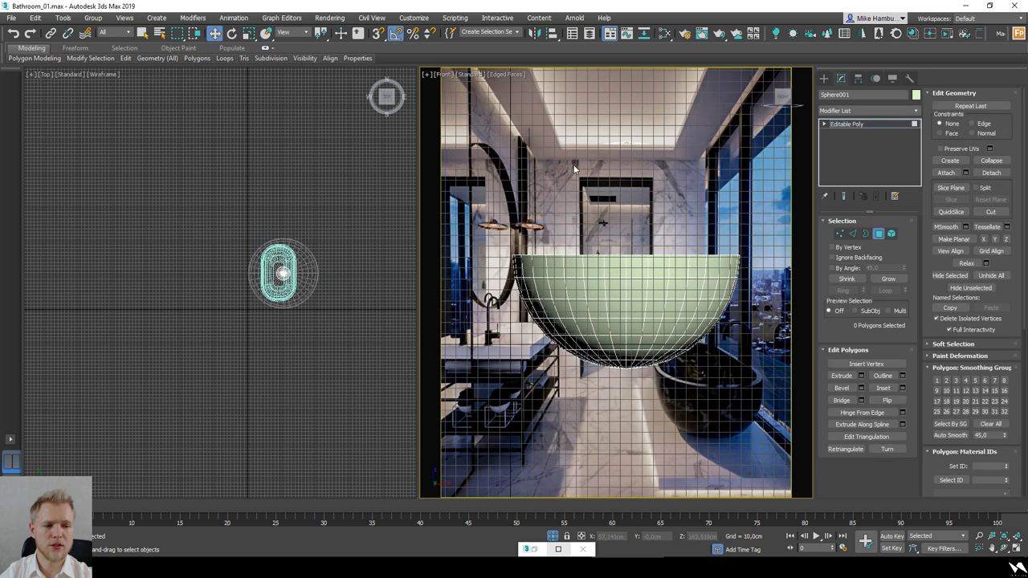
key("4")
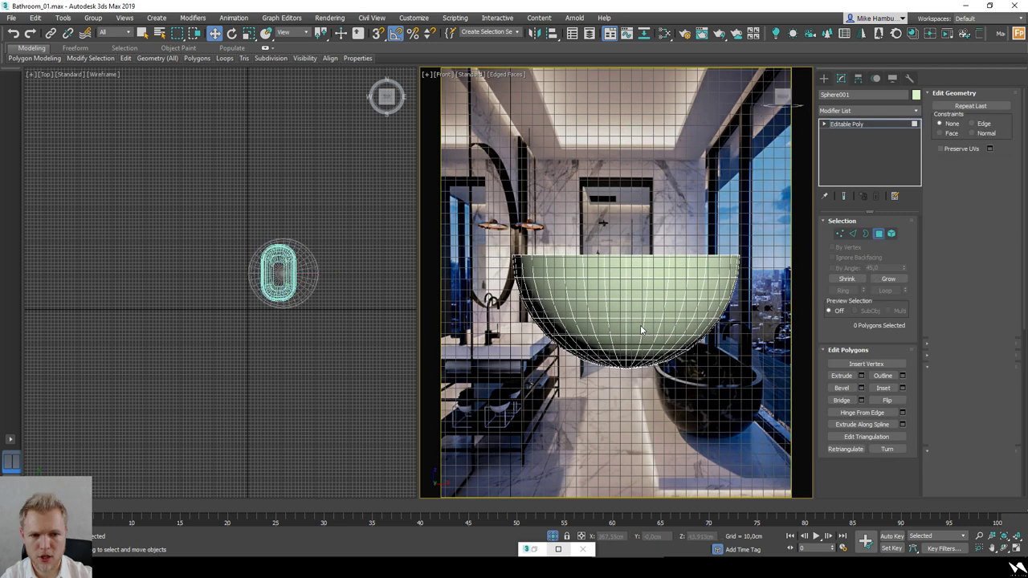
key("t")
scroll(640, 326, "down", 3)
key("F3")
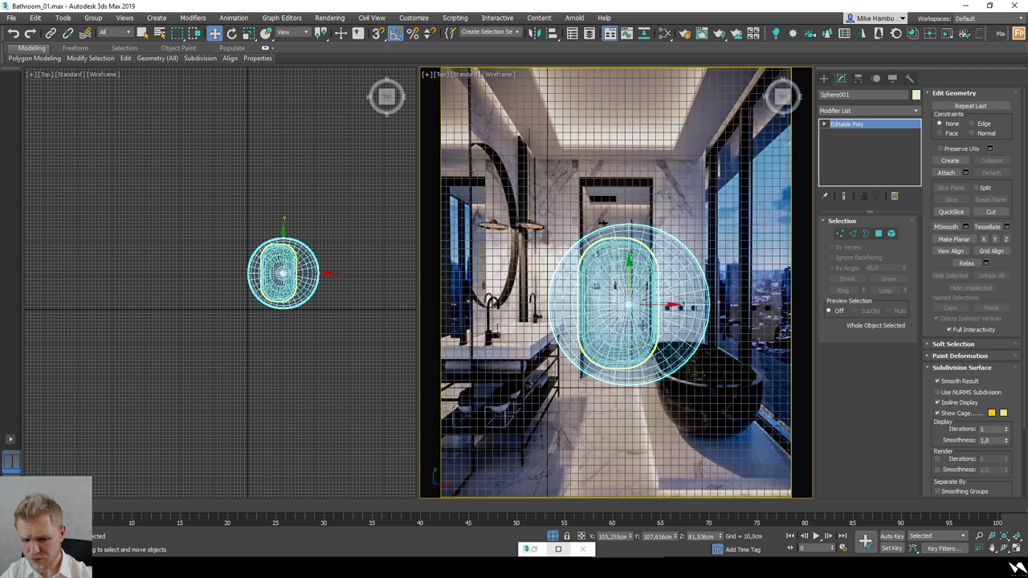
key("1")
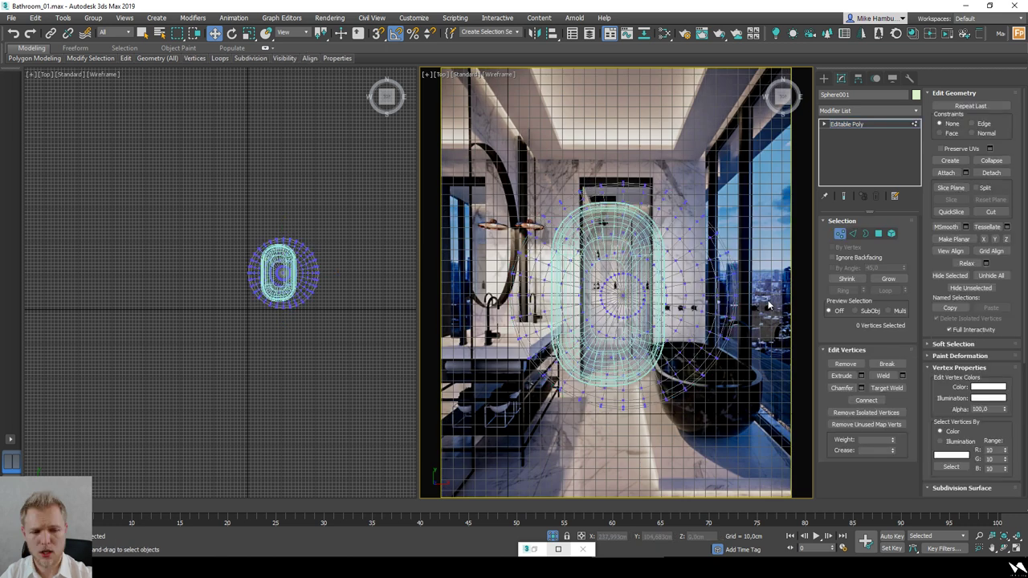
left_click(839, 234)
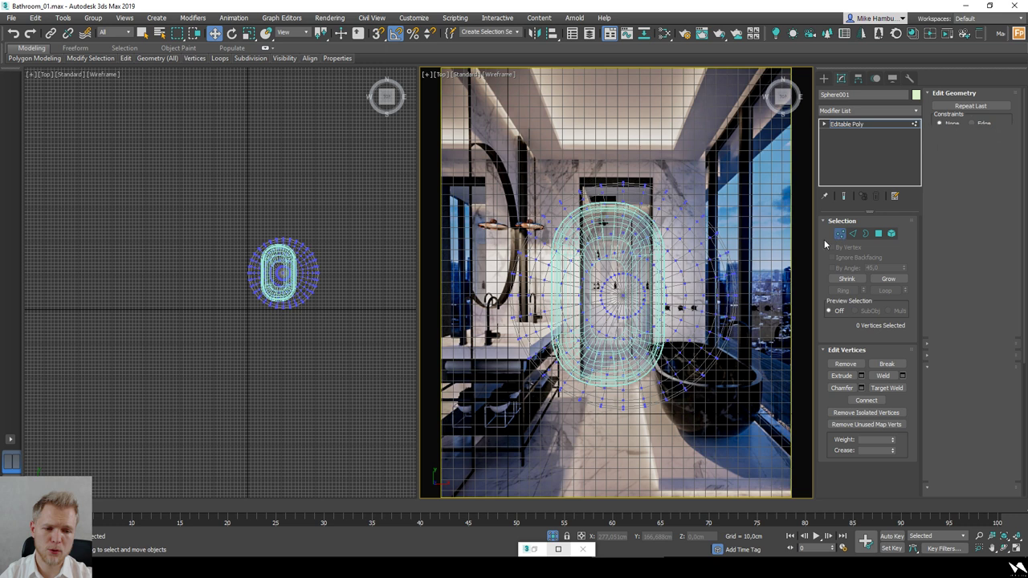
left_click_drag(655, 295, 609, 218)
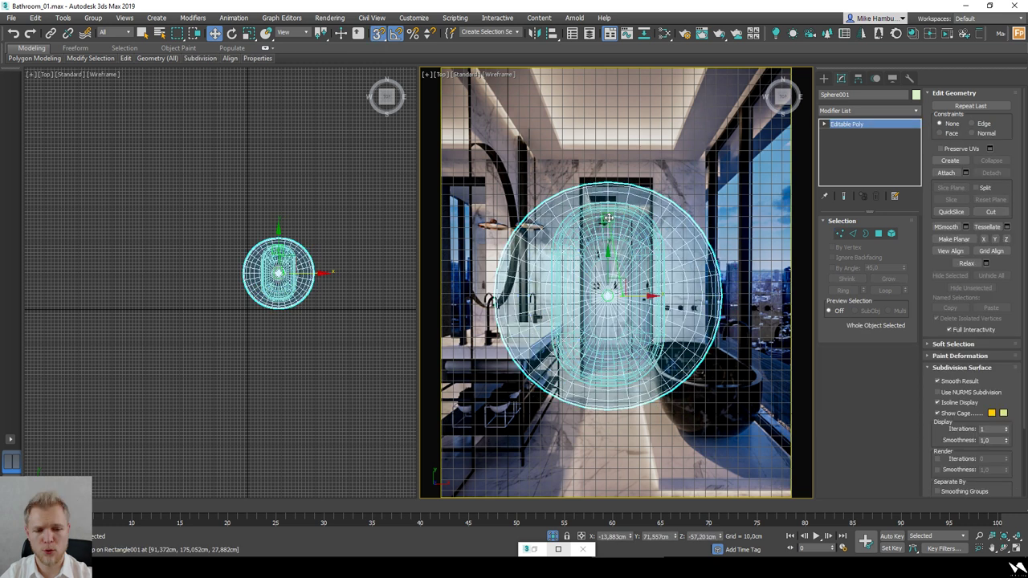
scroll(619, 253, "down", 2)
scroll(640, 284, "up", 4)
Step: Select the whole hemisphere element and scale it down to match the bathtub's width
key("s")
key("r")
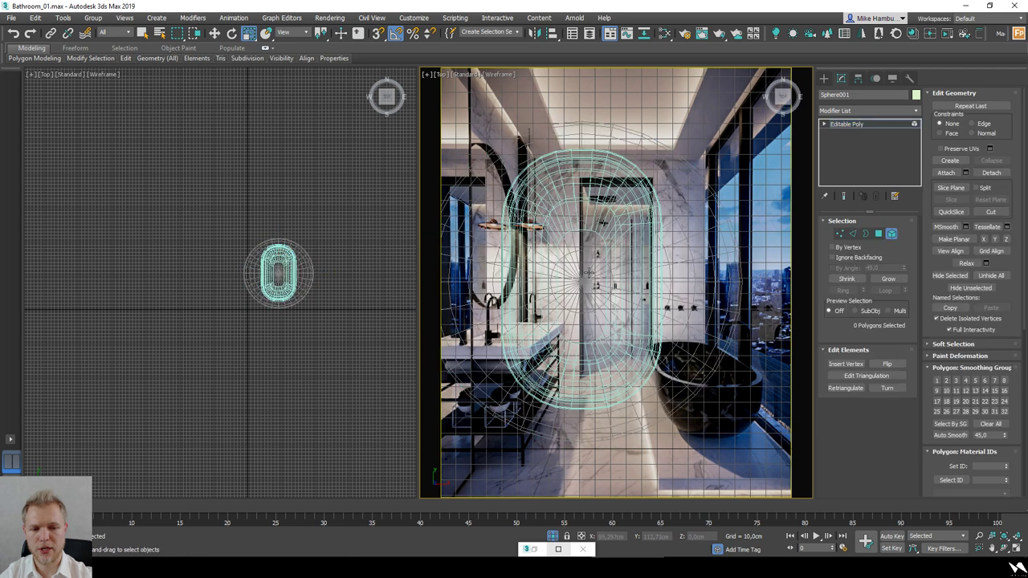
left_click(588, 279)
left_click_drag(588, 279, 577, 335)
middle_click_drag(664, 362, 599, 308, "alt")
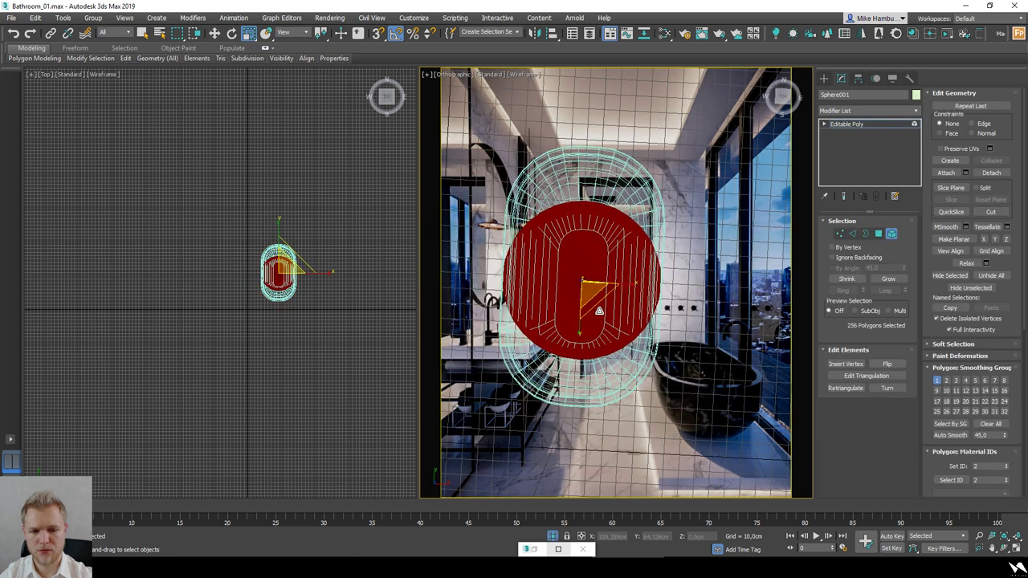
Step: Select the edge line running across the middle of the hemisphere and split it into two halves
scroll(597, 307, "up", 2)
key("2")
left_click(549, 277)
double_click(550, 277)
key("t")
scroll(652, 295, "up", 5)
middle_click_drag(688, 179, 956, 324)
double_click(660, 291, "ctrl")
scroll(660, 291, "down", 5)
left_click(893, 375)
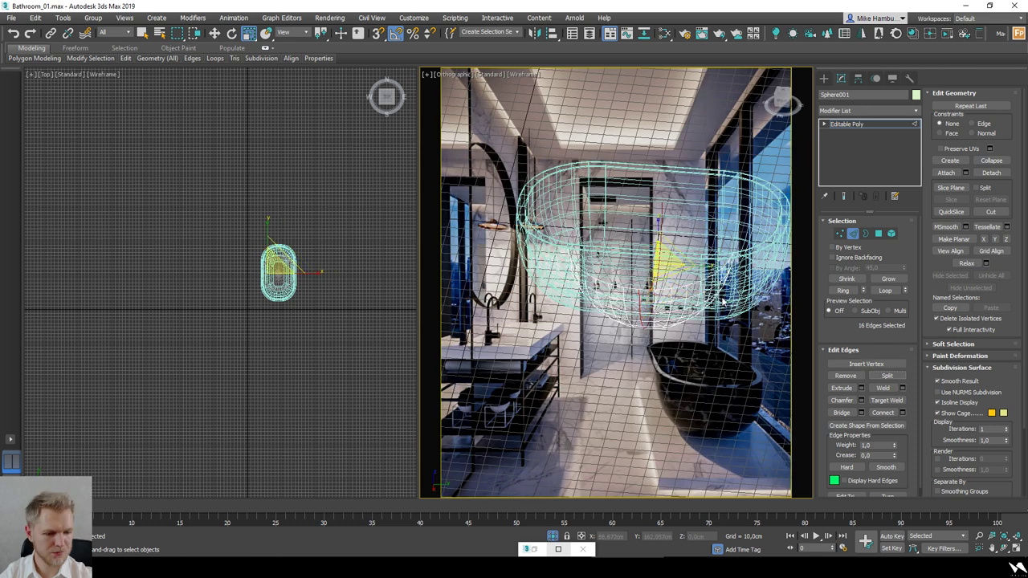
Step: Select one split half as an element and move it lengthwise to one end of the bathtub
left_click_drag(681, 266, 644, 263)
right_click(644, 263)
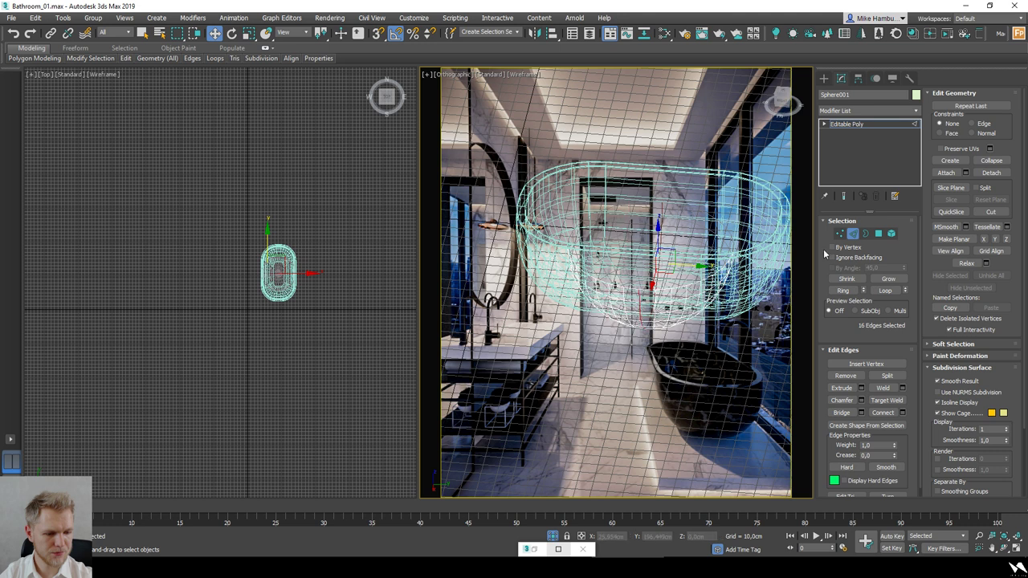
left_click(891, 236)
left_click(684, 293)
left_click_drag(715, 303, 785, 81)
left_click(783, 100)
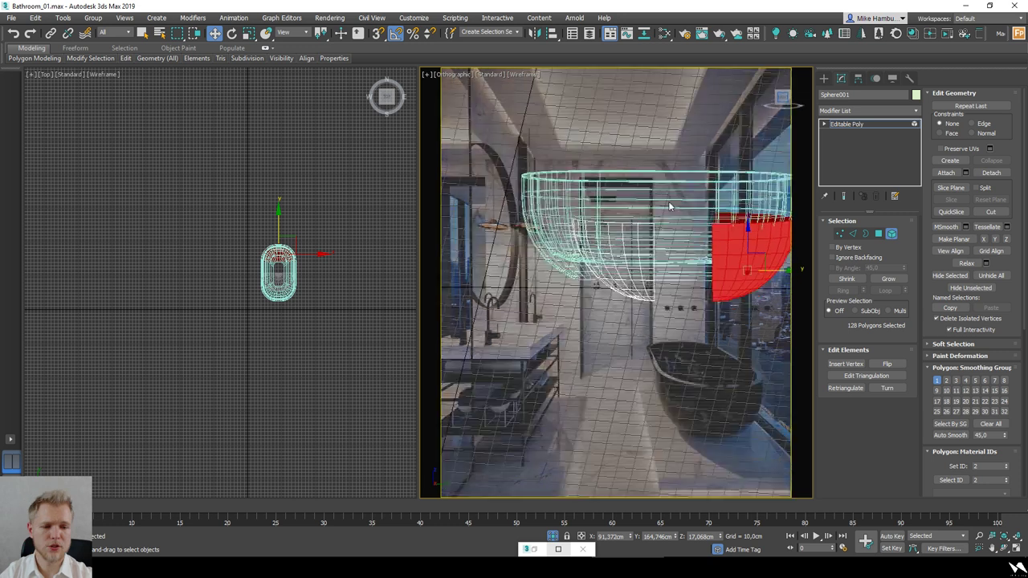
Step: Select both halves and raise them so their top edges align with the bathtub's rim
left_click(735, 260, "ctrl")
left_click_drag(747, 237, 749, 194)
middle_click_drag(715, 277, 629, 302)
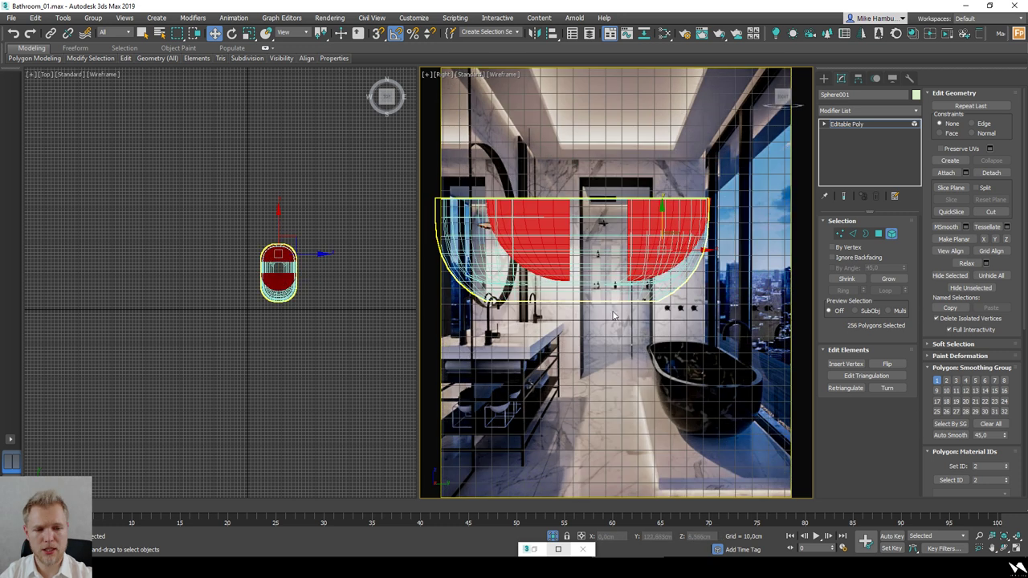
Step: Move the other half's vertices to the opposite end of the bathtub and isolate the split hemisphere
key("1")
key("1")
left_click_drag(587, 332, 479, 182)
middle_click_drag(486, 185, 640, 225)
middle_click_drag(717, 284, 724, 363, "alt")
key("alt+q")
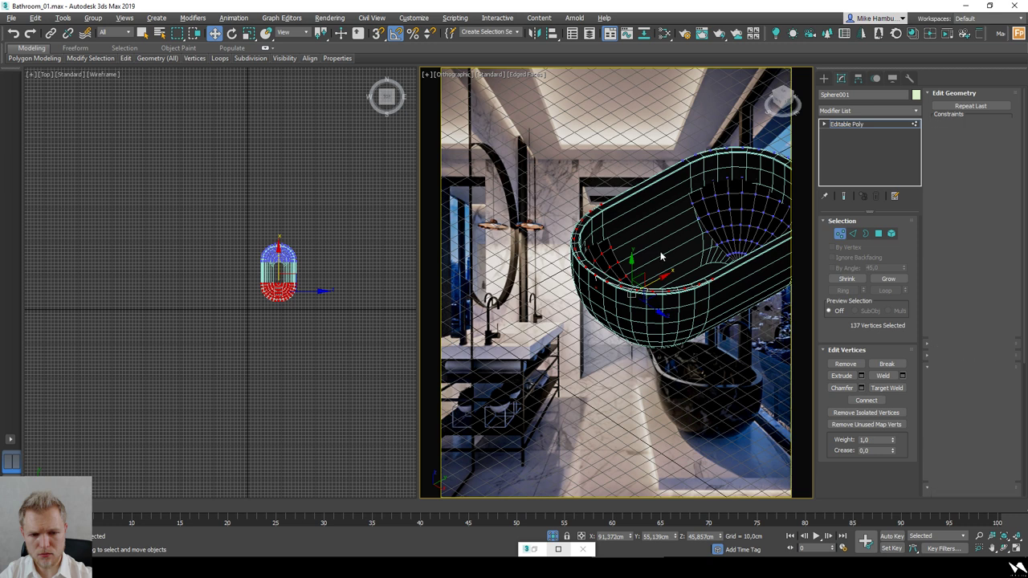
Step: Select the open cut edges of the first hemisphere half
mouse_move(654, 304)
middle_mouse_down("alt")
mouse_move(591, 260)
mouse_move(651, 311)
middle_mouse_up("alt")
key("2")
key("F3")
scroll(639, 343, "up", 4)
key("F3")
scroll(660, 357, "down", 6)
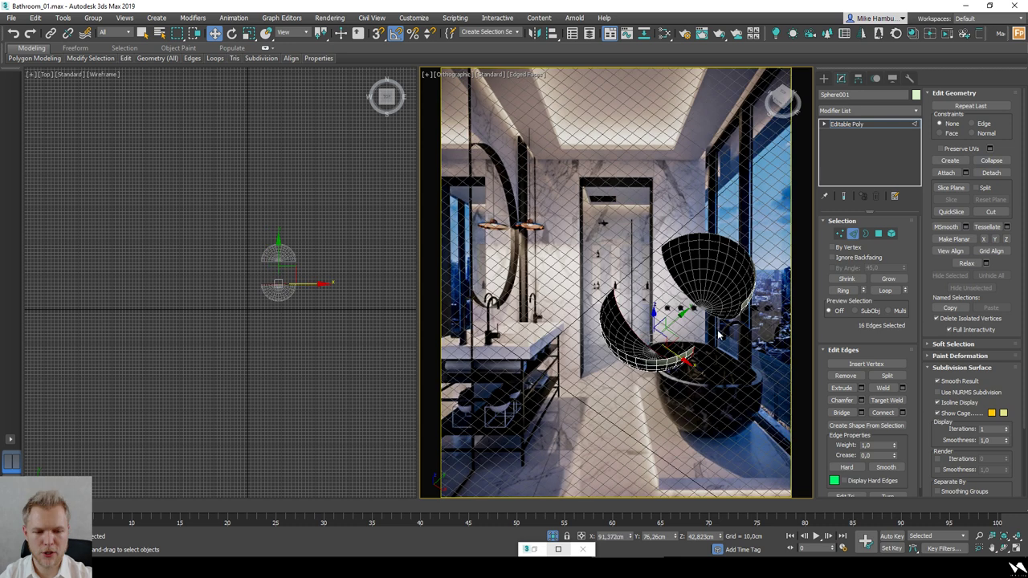
Step: Add the open cut edges of the second hemisphere half to the edge selection
scroll(685, 336, "up", 2)
double_click(579, 210, "ctrl")
scroll(616, 258, "down", 3)
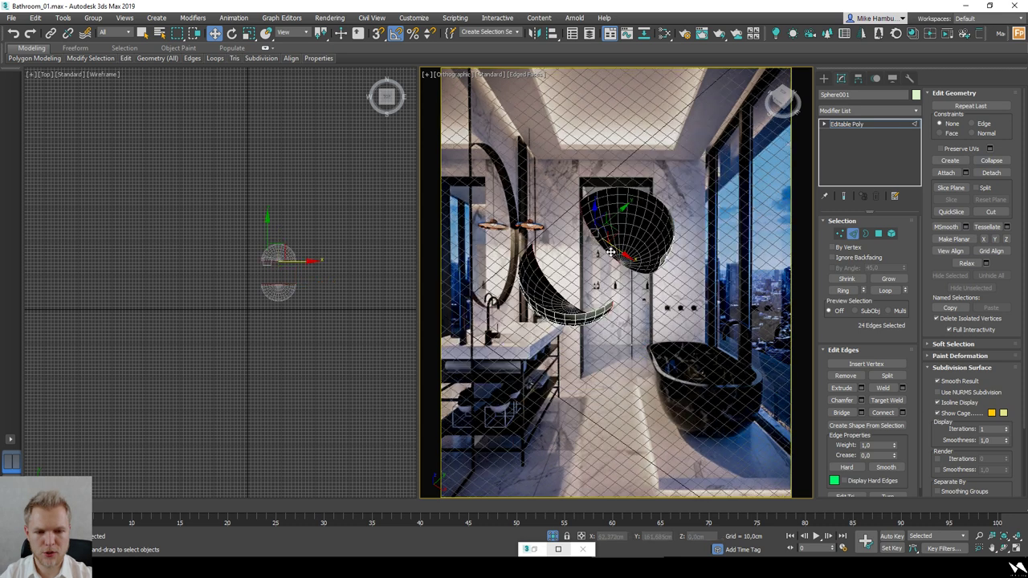
scroll(632, 268, "up", 6)
double_click(691, 343, "ctrl")
scroll(690, 342, "down", 6)
key("F3")
middle_click_drag(717, 371, 721, 363, "alt")
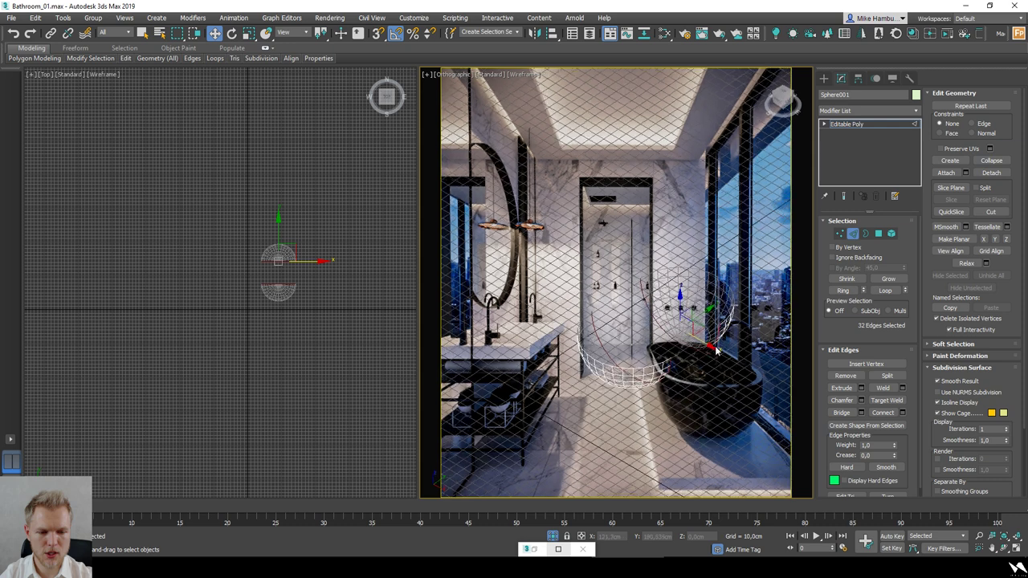
Step: Preview a bridge between the selected cut edges of both halves with 3 segments
scroll(721, 363, "up", 2)
left_click(860, 411)
key("F3")
middle_click_drag(731, 421, 654, 386, "alt")
scroll(681, 401, "up", 2)
scroll(647, 361, "down", 2)
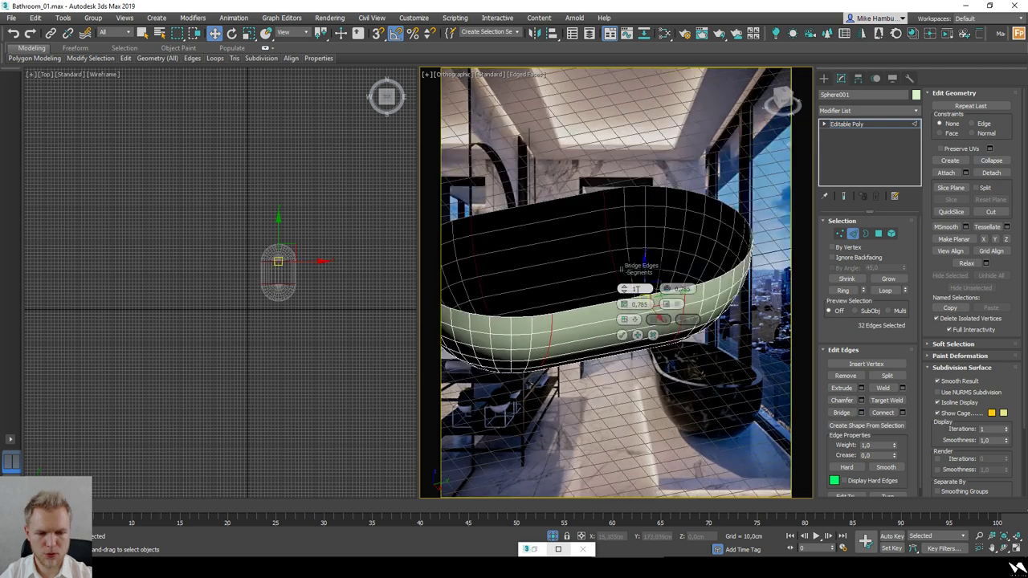
mouse_move(596, 406)
middle_mouse_down("alt")
mouse_move(555, 407)
mouse_move(595, 414)
middle_mouse_up("alt")
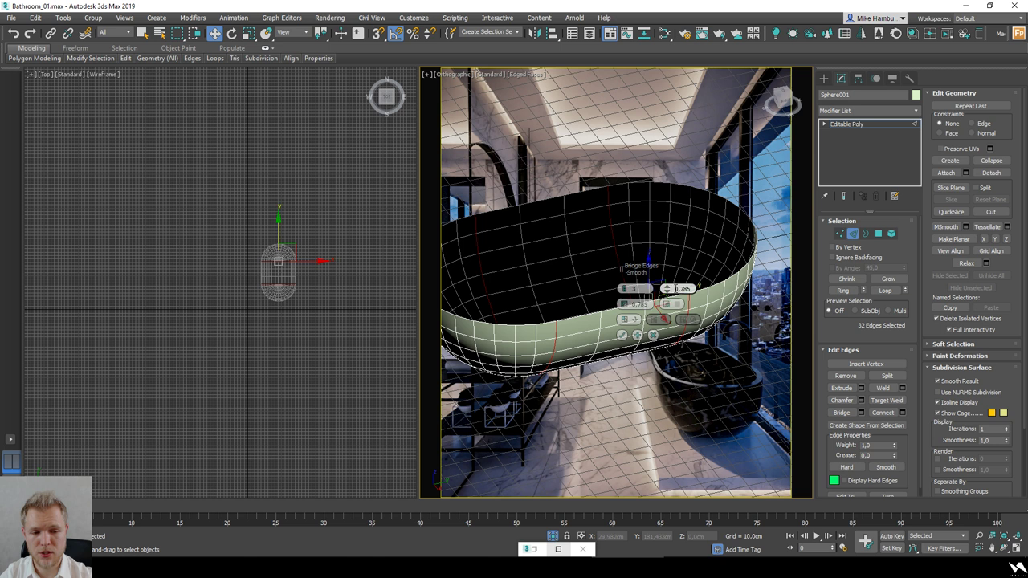
Step: Try different Smooth and Bridge Adjacent values and look at the edge-selection options of the bridge
left_click_drag(624, 303, 625, 290)
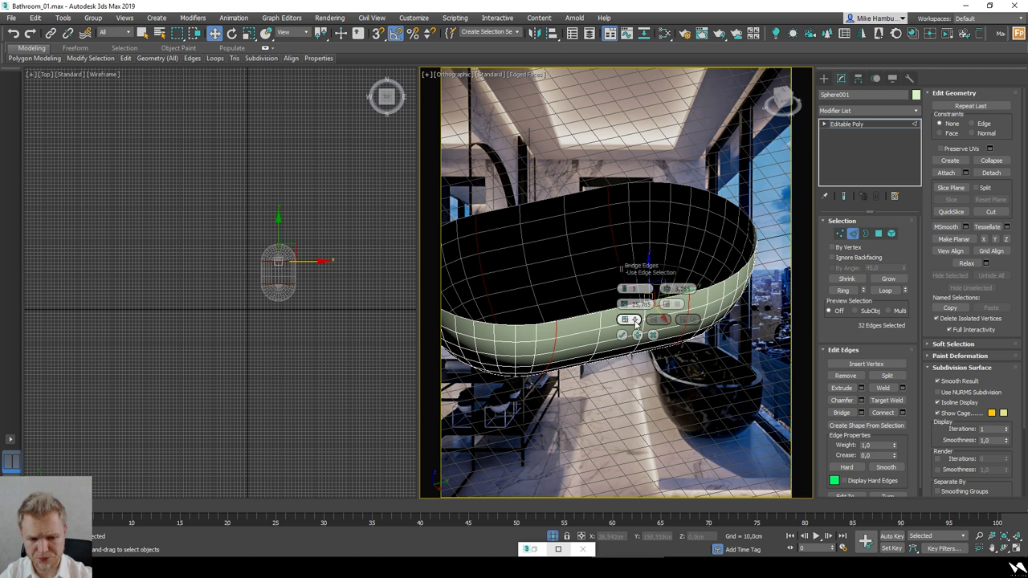
left_click(631, 319)
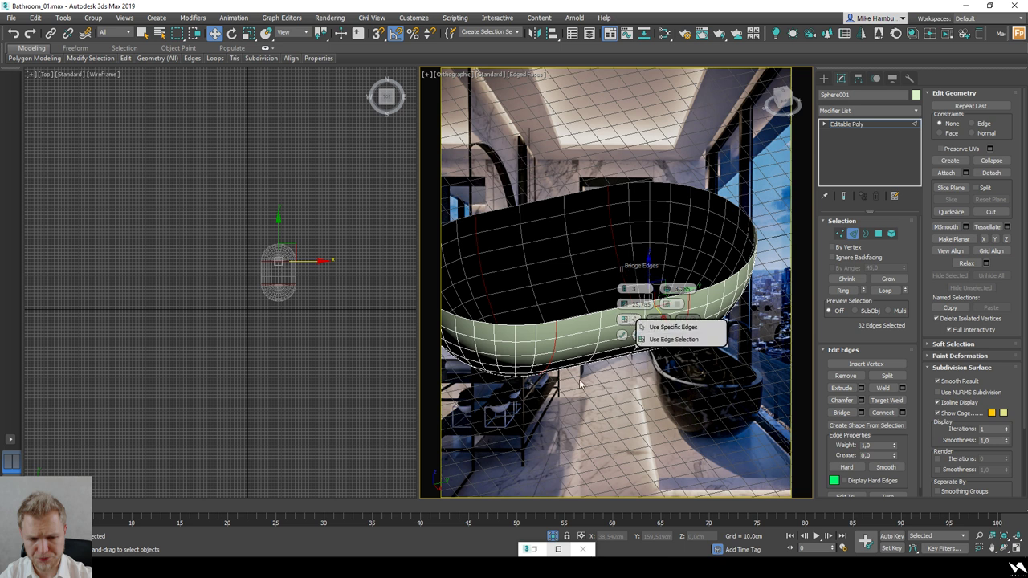
left_click(671, 305)
left_click(673, 305)
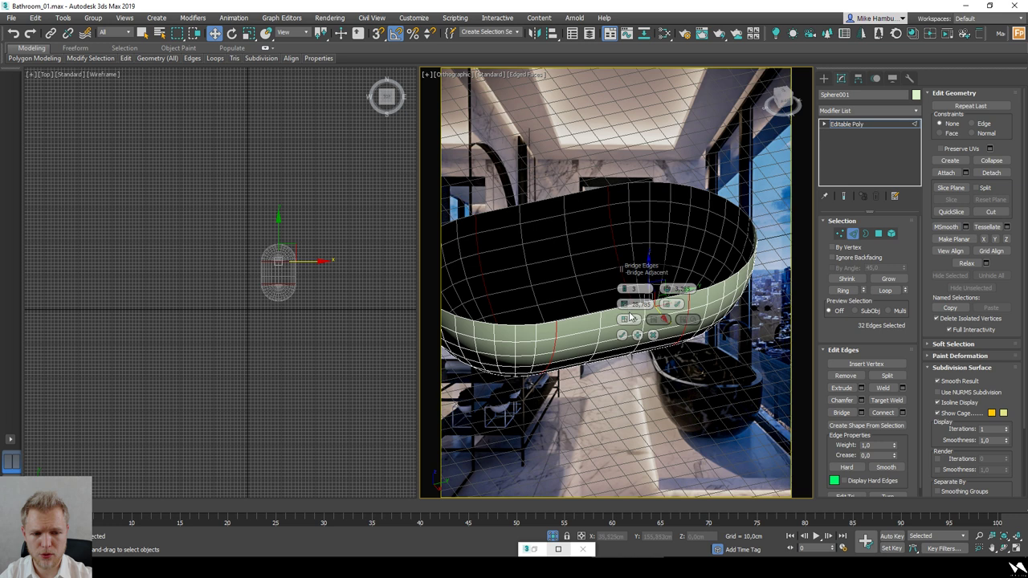
left_click(652, 334)
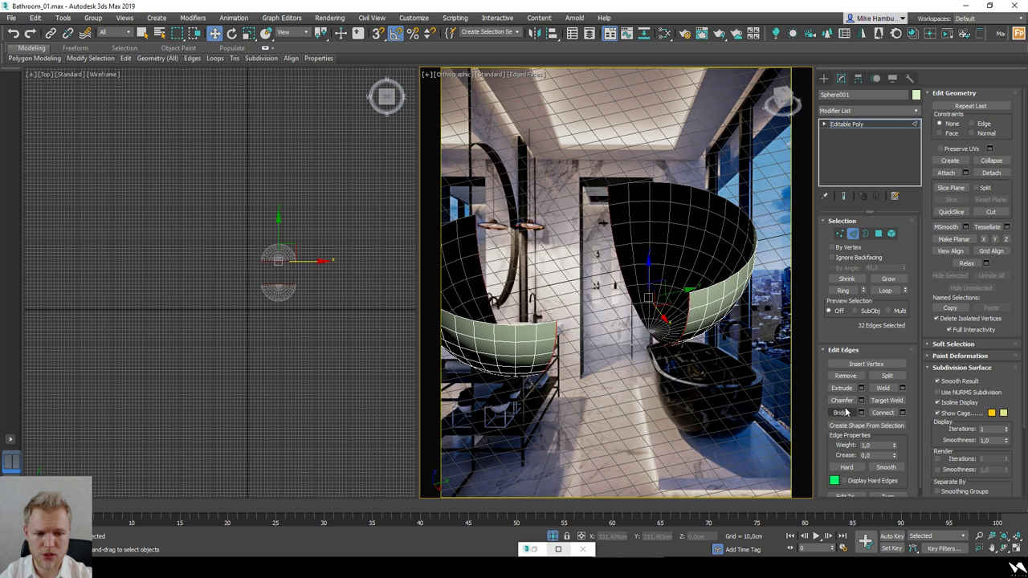
Step: Bridge the selected cut edges to join the two halves into one tub shape and leave edge editing
left_click(842, 412)
left_click(646, 387)
middle_click_drag(647, 387, 683, 416, "alt")
left_click(852, 235)
key("ctrl+a")
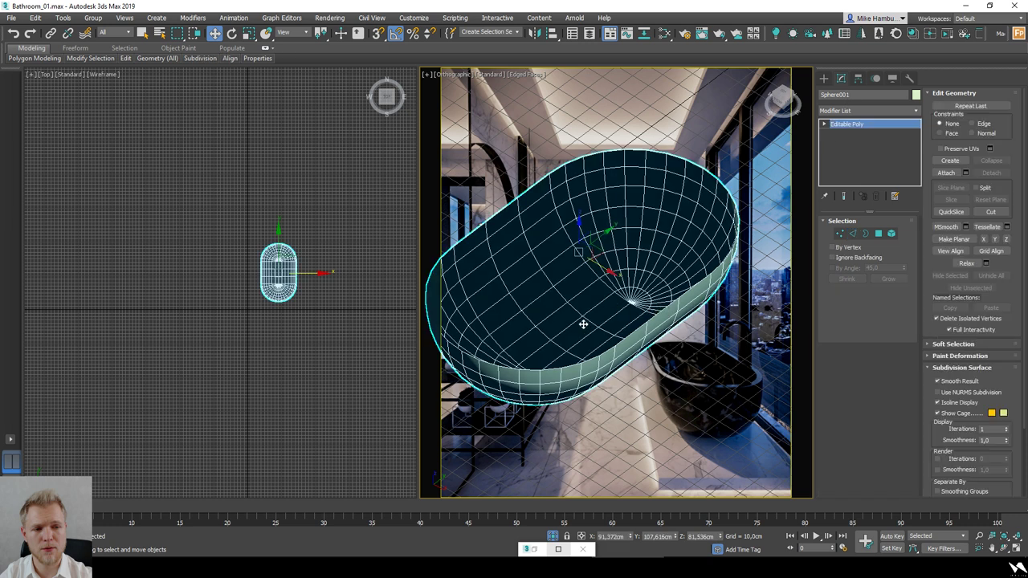
Step: Select the three edges along the middle of the tub's bottom and raise them to about 28 cm in Z
double_click(575, 319)
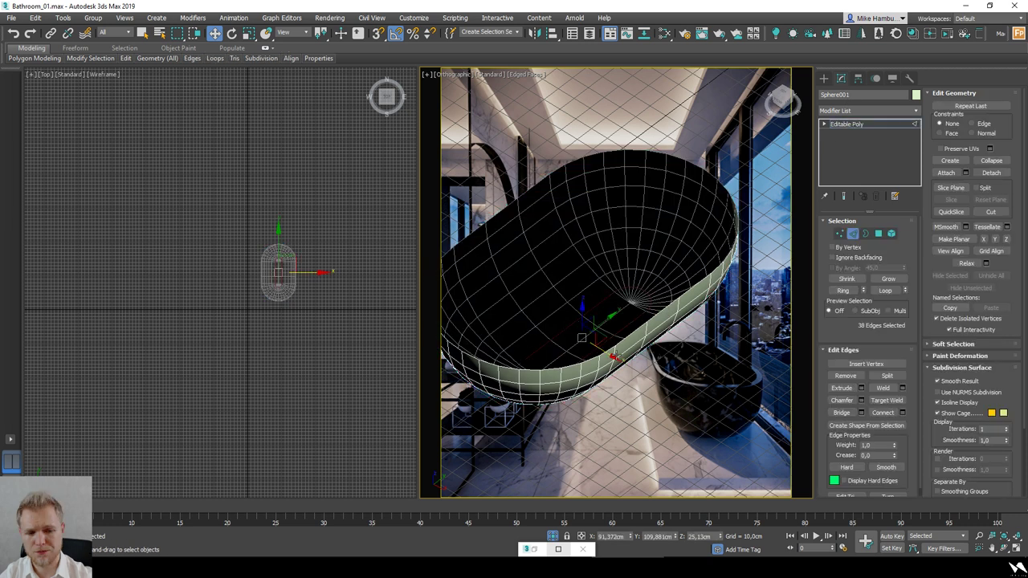
left_click(594, 350)
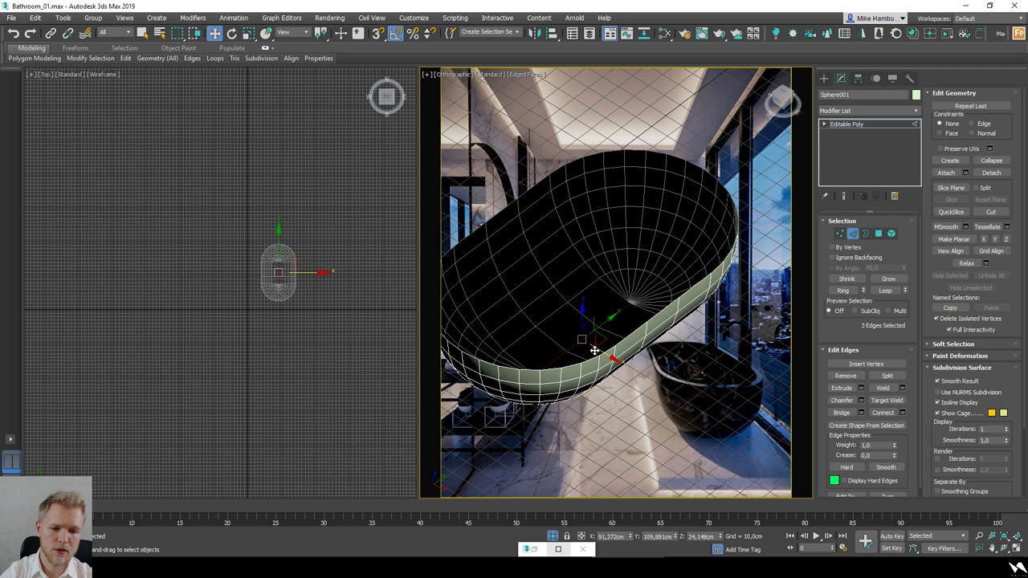
scroll(594, 350, "up", 2)
key("s")
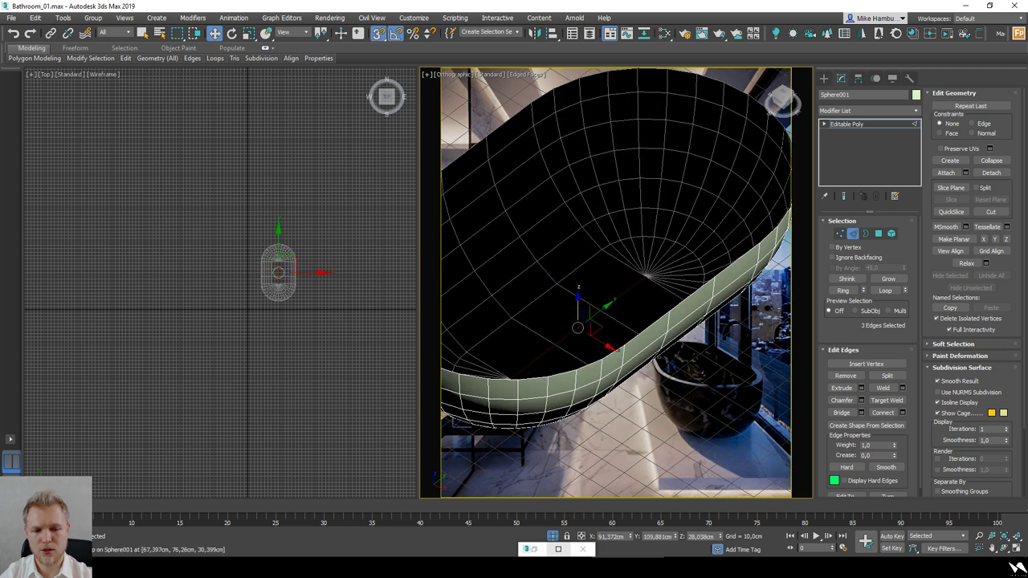
scroll(578, 305, "down", 3)
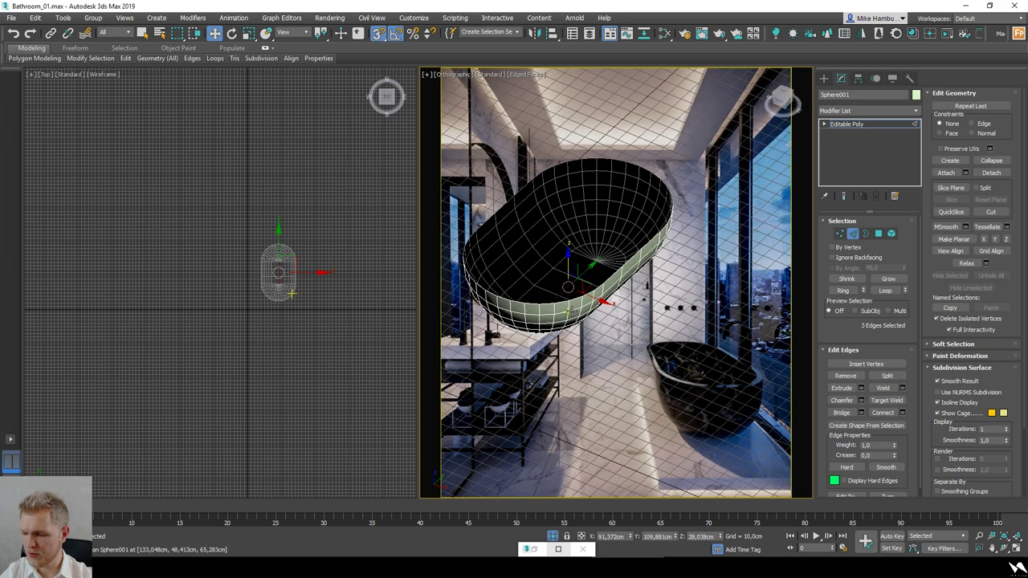
Step: Add a Shell modifier to the tub and look through its parameters
left_click(851, 234)
left_click(851, 111)
scroll(835, 120, "down", 2)
type("h")
key("Return")
scroll(670, 193, "up", 2)
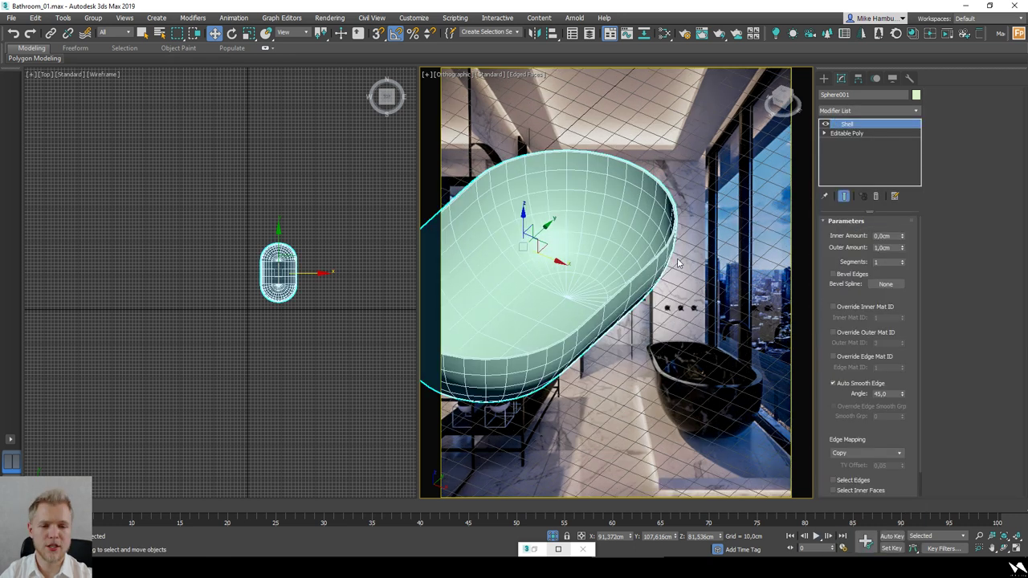
key("F3")
key("s")
key("F3")
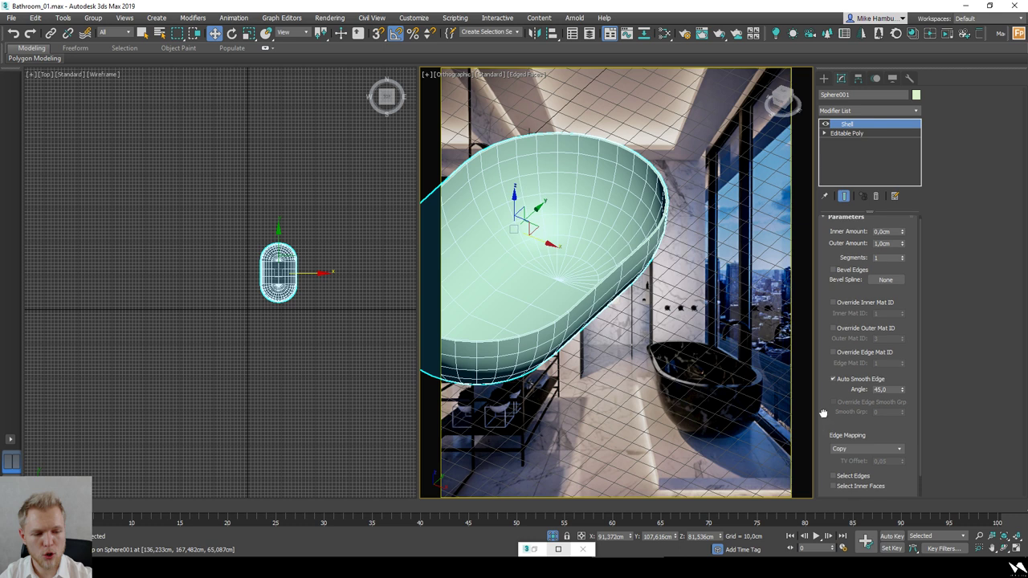
scroll(869, 481, "down", 2)
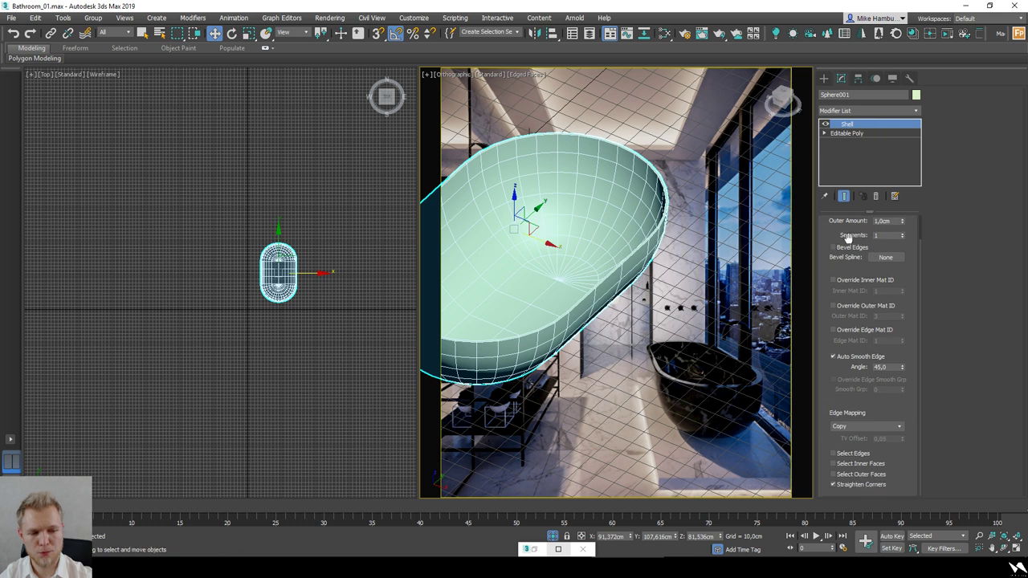
left_click_drag(830, 224, 839, 257)
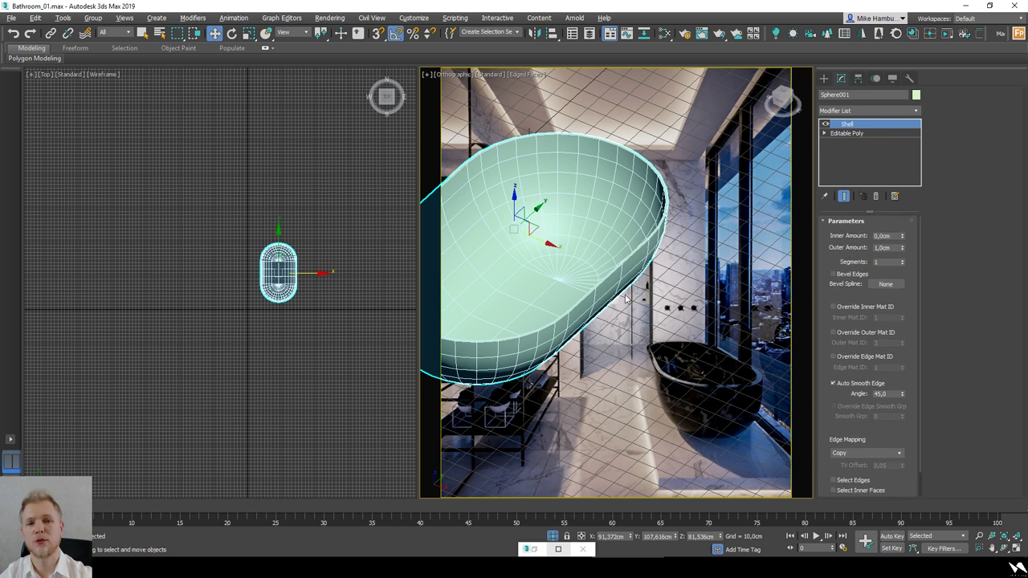
Step: Set the Shell's outer amount to 6 cm
middle_click_drag(628, 296, 617, 296, "alt")
scroll(311, 303, "up", 3)
mouse_move(301, 297)
middle_mouse_down("alt")
mouse_move(246, 256)
mouse_move(249, 219)
middle_mouse_up("alt")
key("F3")
scroll(249, 219, "up", 5)
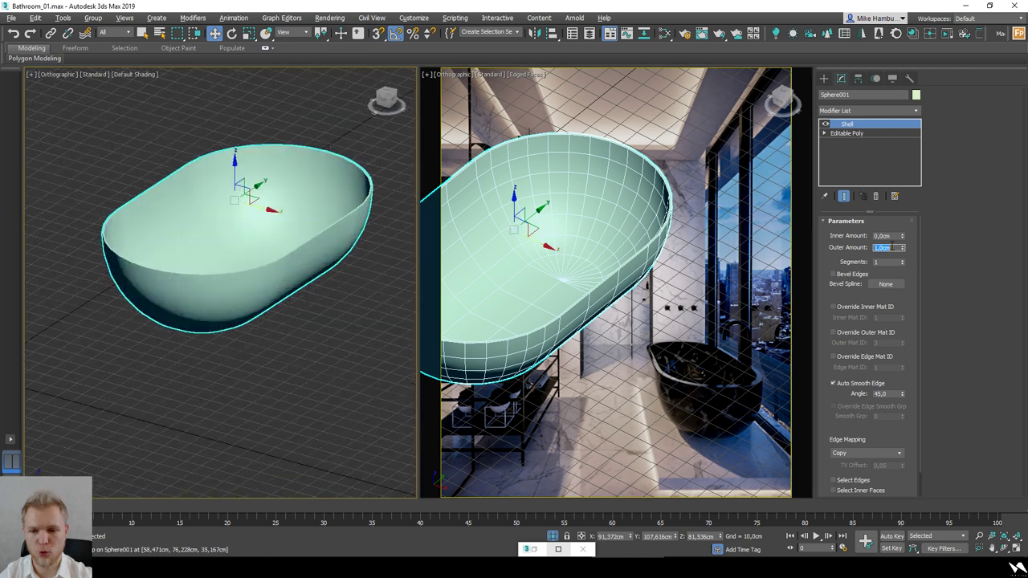
type("6")
key("Return")
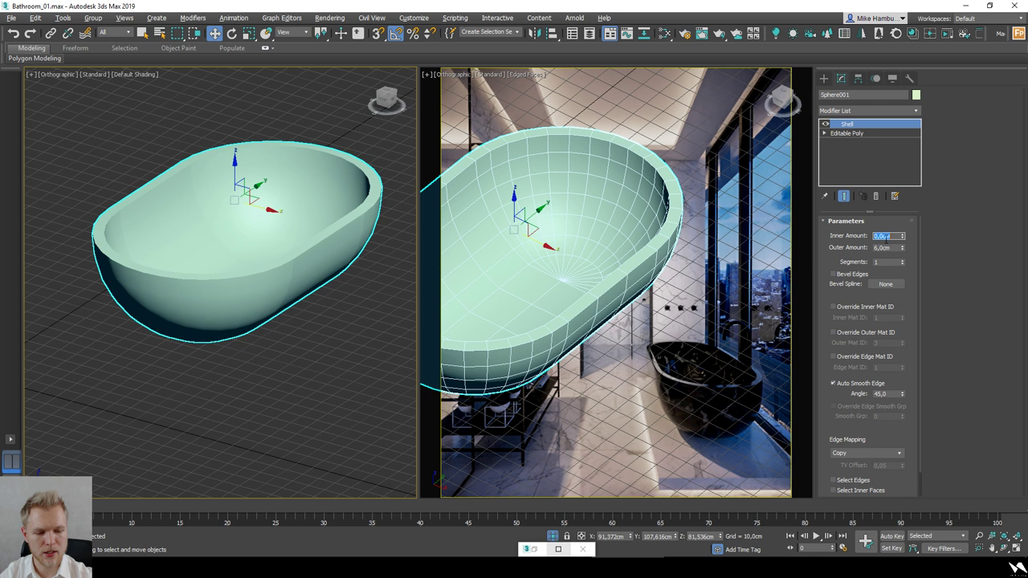
Step: Set the Shell's inner amount to 6 cm and its outer amount to 0 cm
type("6")
key("Tab")
type("0")
key("Return")
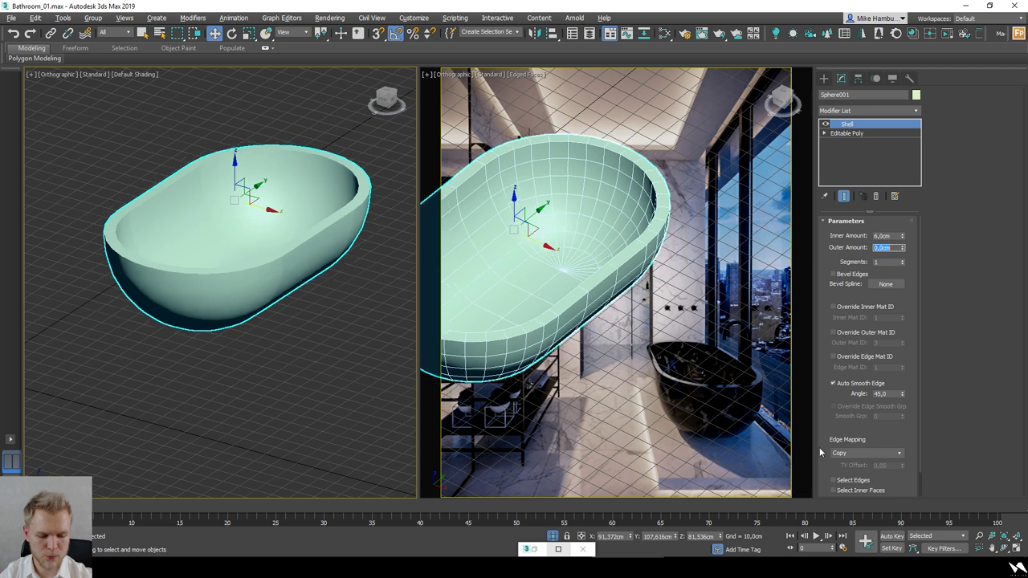
Step: Convert the shelled tub to an Editable Poly and select all vertices around its upper rim
scroll(835, 474, "down", 2)
key("f")
key("F3")
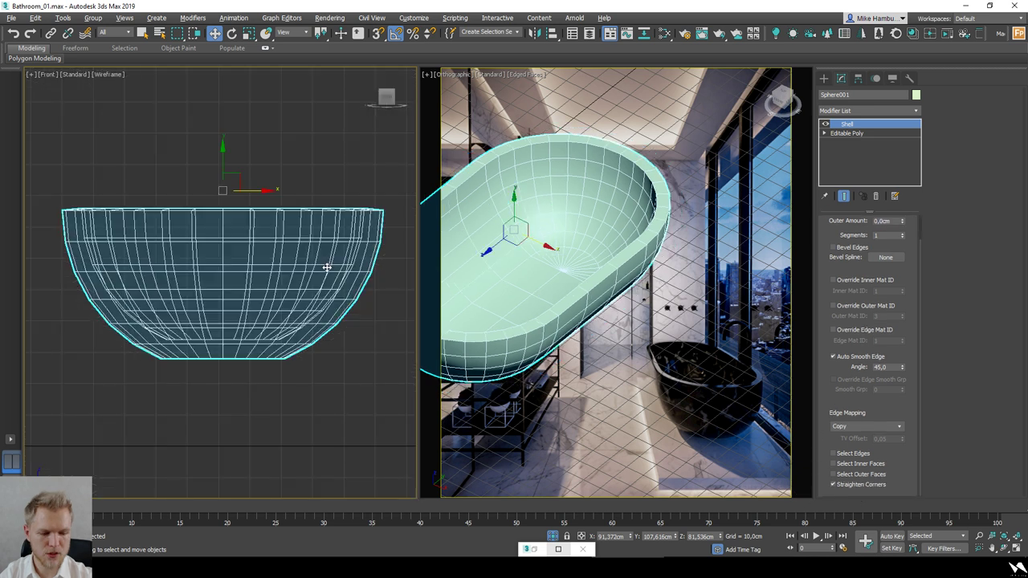
right_click(325, 236)
mouse_move(357, 371)
left_click(450, 381)
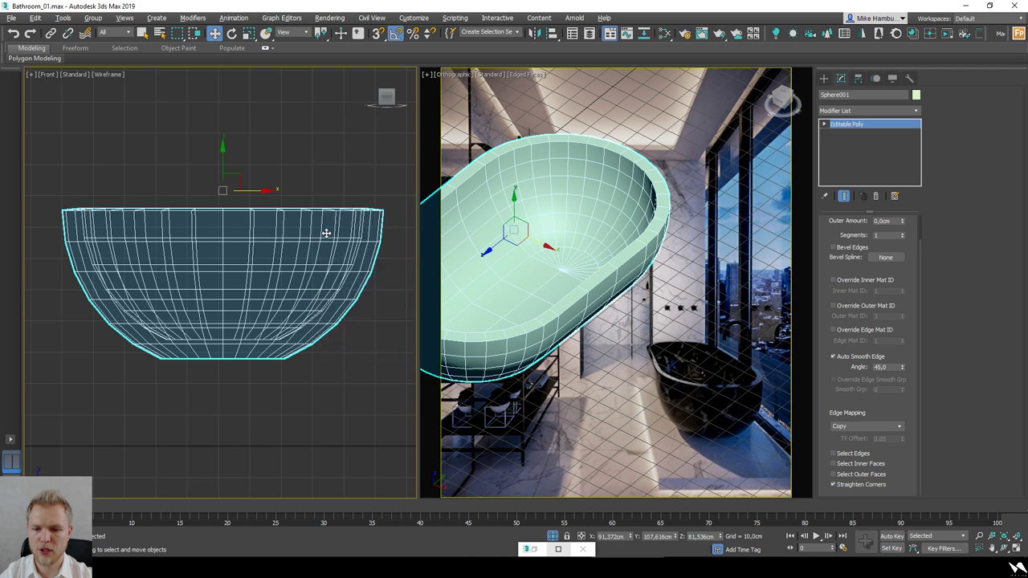
key("1")
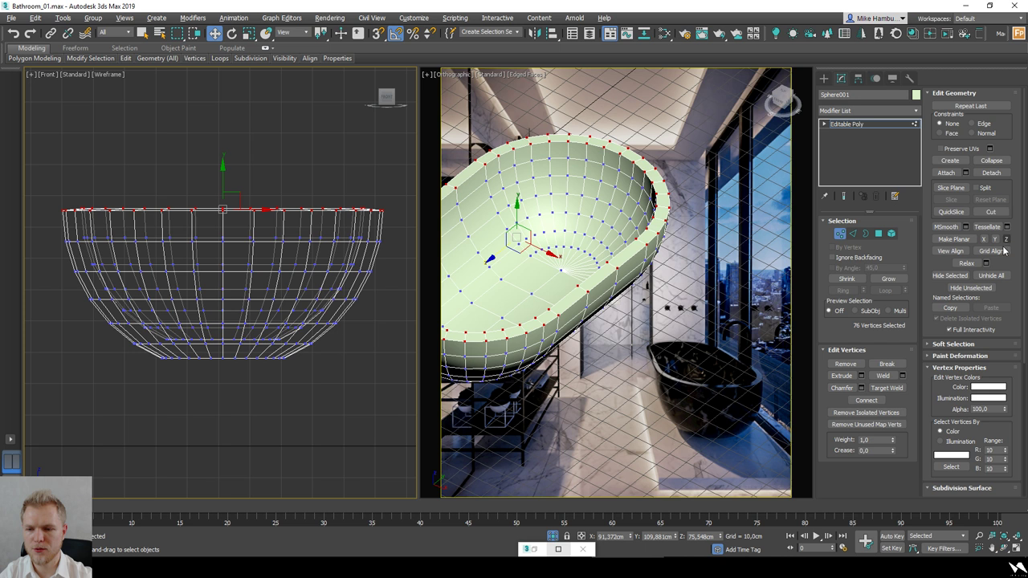
Step: Look through the Editable Poly's geometry and subdivision settings, view the shaded tub, and leave vertex editing
scroll(994, 264, "down", 3)
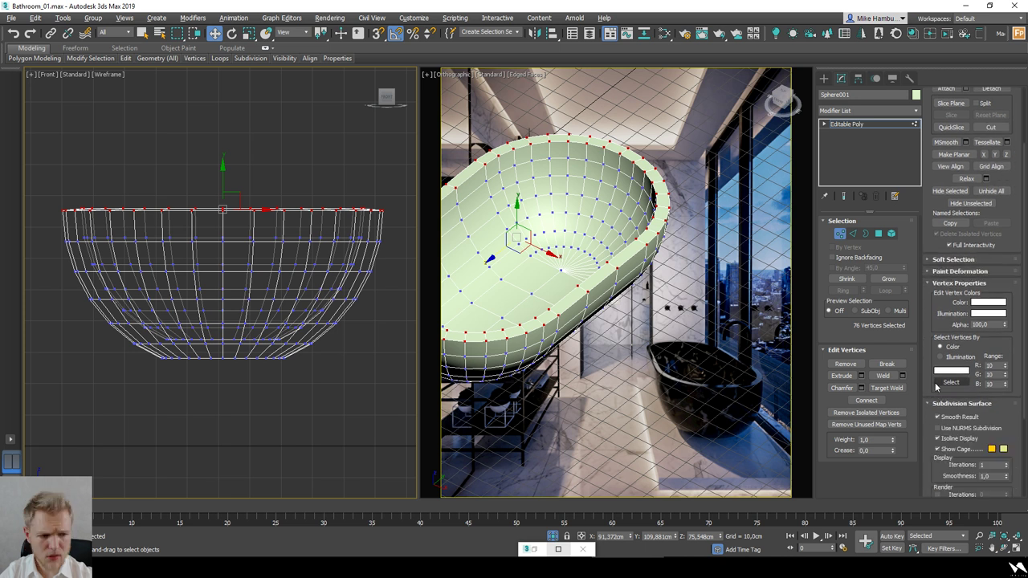
scroll(936, 387, "down", 4)
scroll(963, 178, "up", 6)
mouse_move(273, 273)
middle_mouse_down("alt")
mouse_move(280, 310)
mouse_move(252, 298)
middle_mouse_up("alt")
key("F3")
scroll(280, 305, "down", 3)
middle_click(602, 230)
left_click(840, 234)
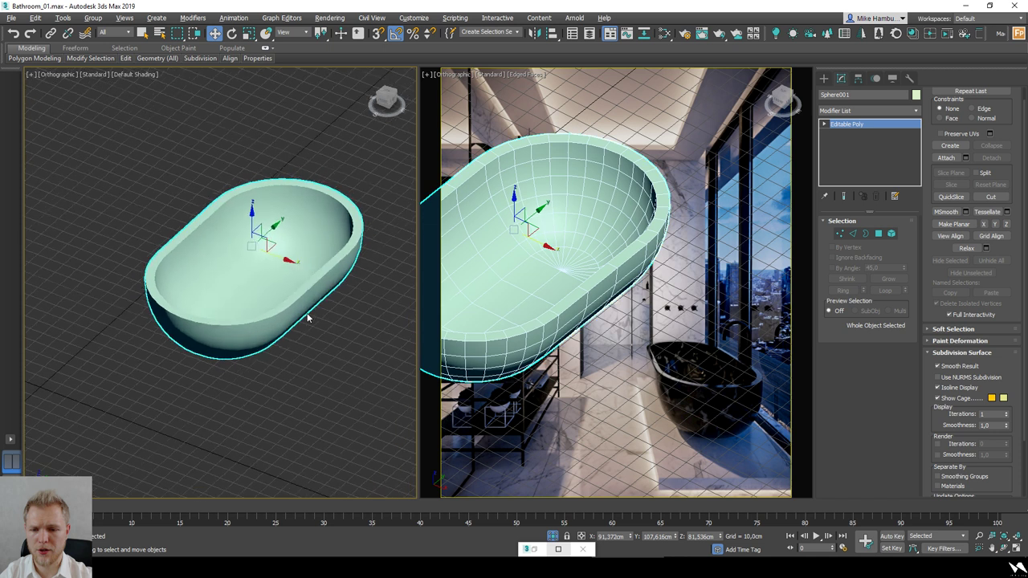
Step: Show the rest of the bathroom scene again, with the sphere-built tub removed and the original bathtub selected
right_click(305, 309)
left_click(322, 232)
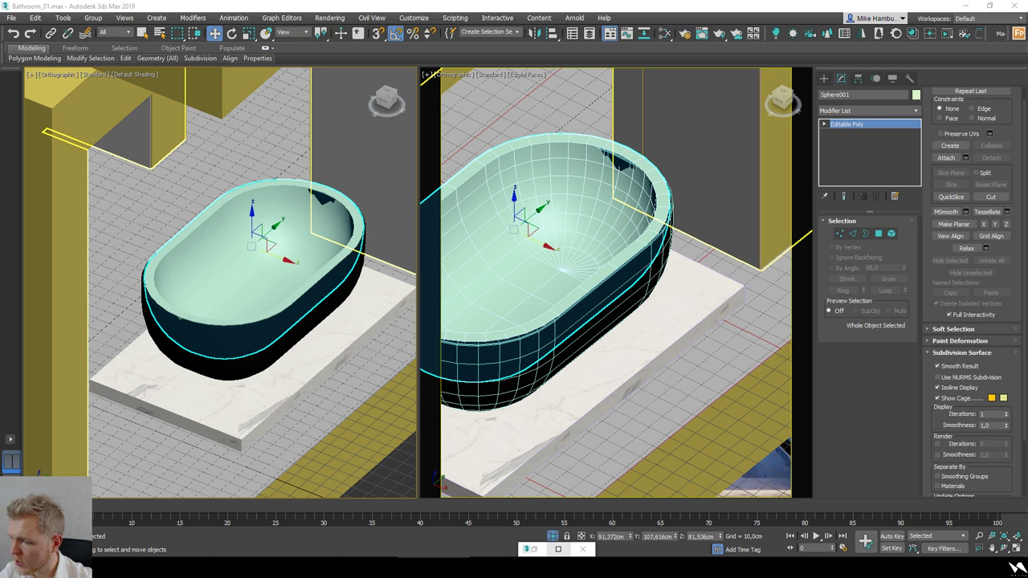
scroll(281, 249, "up", 3)
left_click(258, 247)
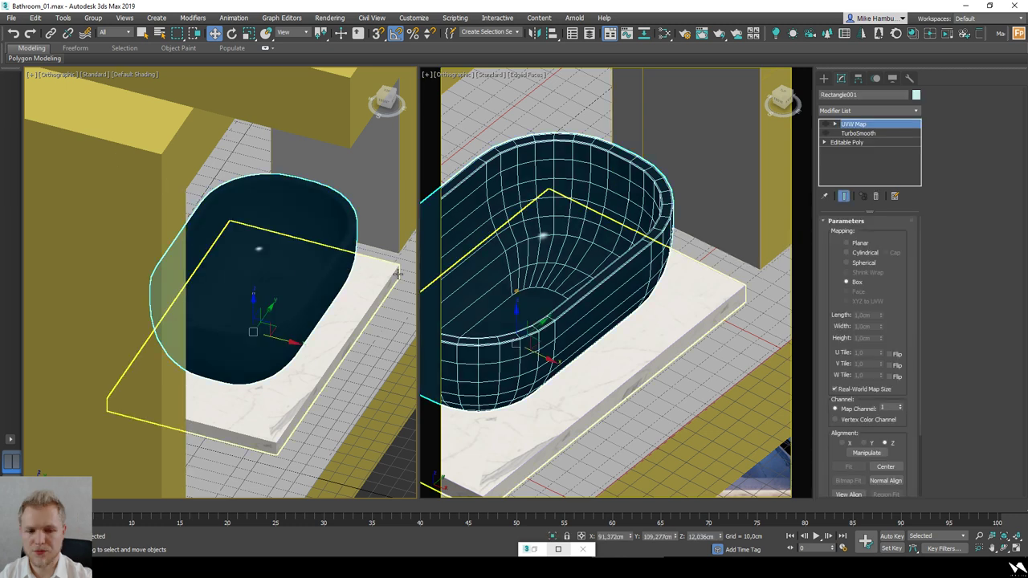
Step: Examine the original bathtub's mesh from an angle and the edge loops along its rim up close
scroll(400, 278, "down", 2)
middle_click(648, 338)
key("t")
key("z")
scroll(648, 339, "down", 5)
middle_click_drag(648, 339, 629, 361, "alt")
key("F3")
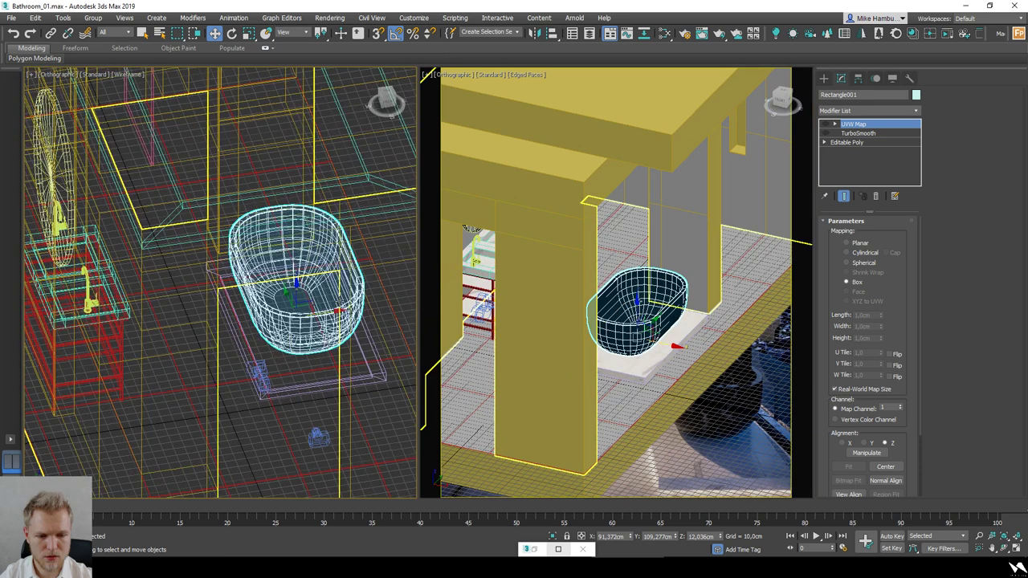
key("c")
key("Escape")
key("z")
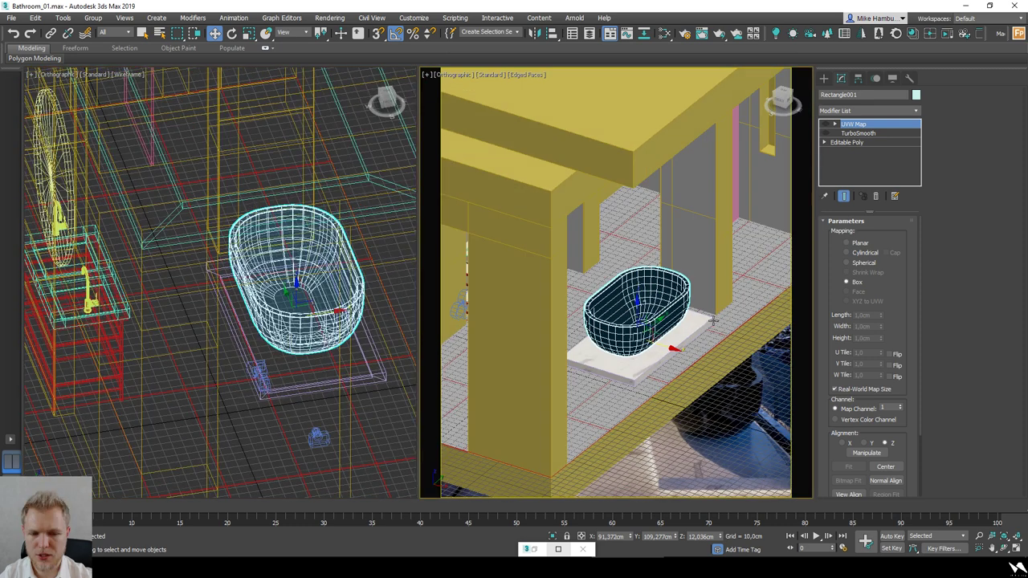
scroll(643, 306, "down", 3)
middle_click_drag(647, 308, 658, 331)
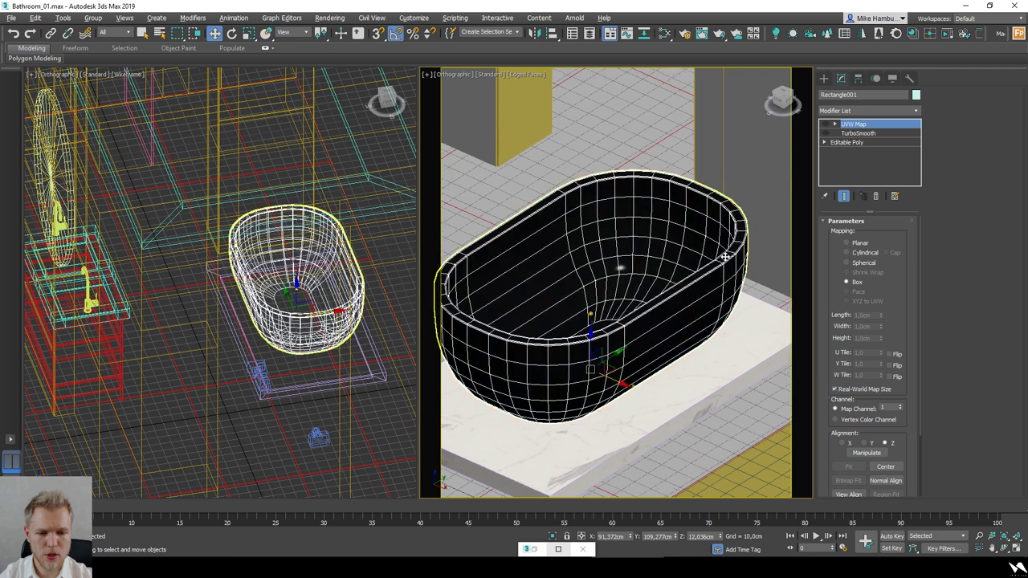
scroll(753, 226, "up", 6)
scroll(720, 267, "up", 3)
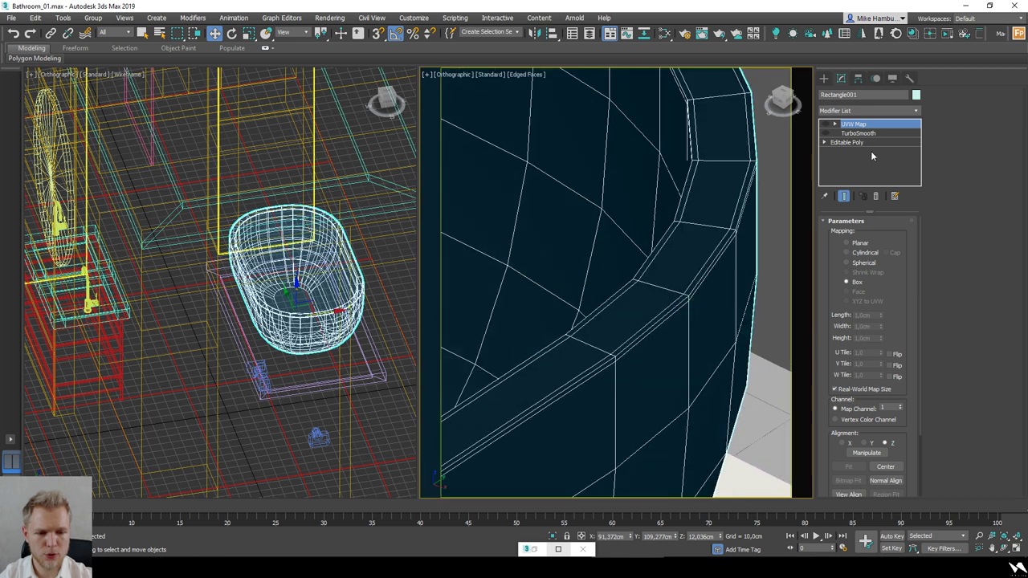
Step: Remove the doubled edge loop along the bathtub's outer rim and chamfer the single outer rim loop by 0.5 cm
key("2")
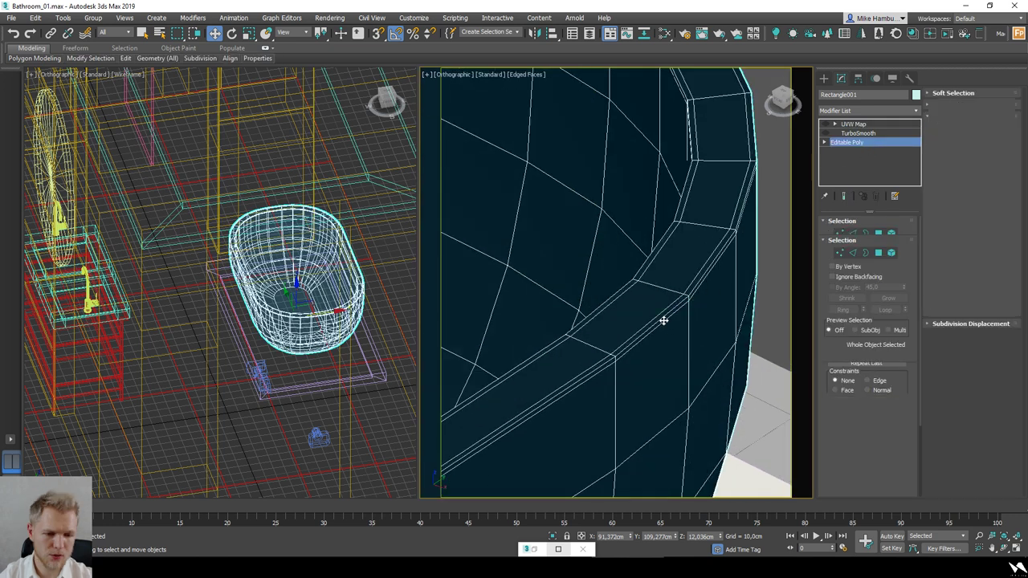
double_click(664, 320)
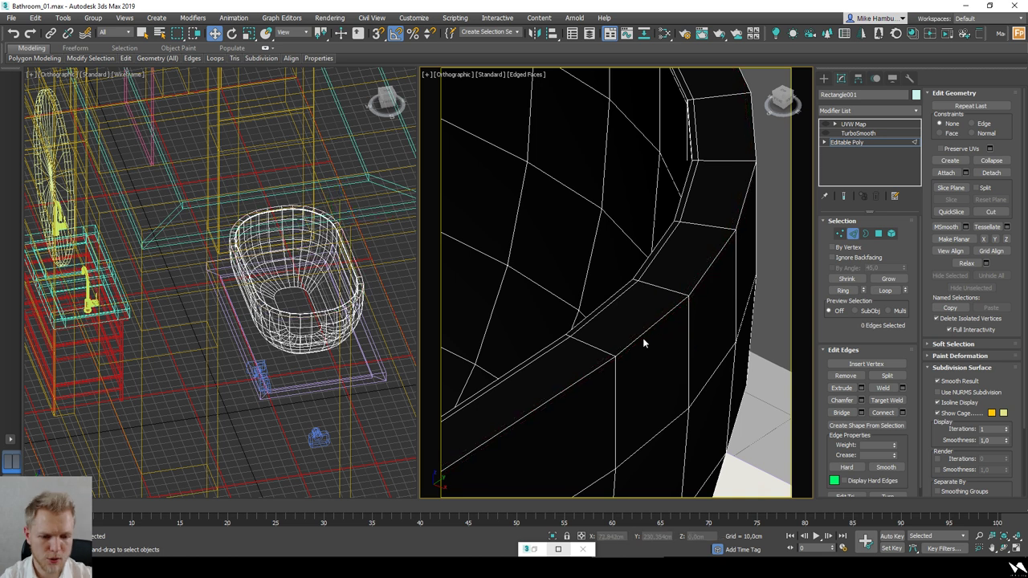
scroll(654, 336, "down", 4)
scroll(657, 335, "up", 3)
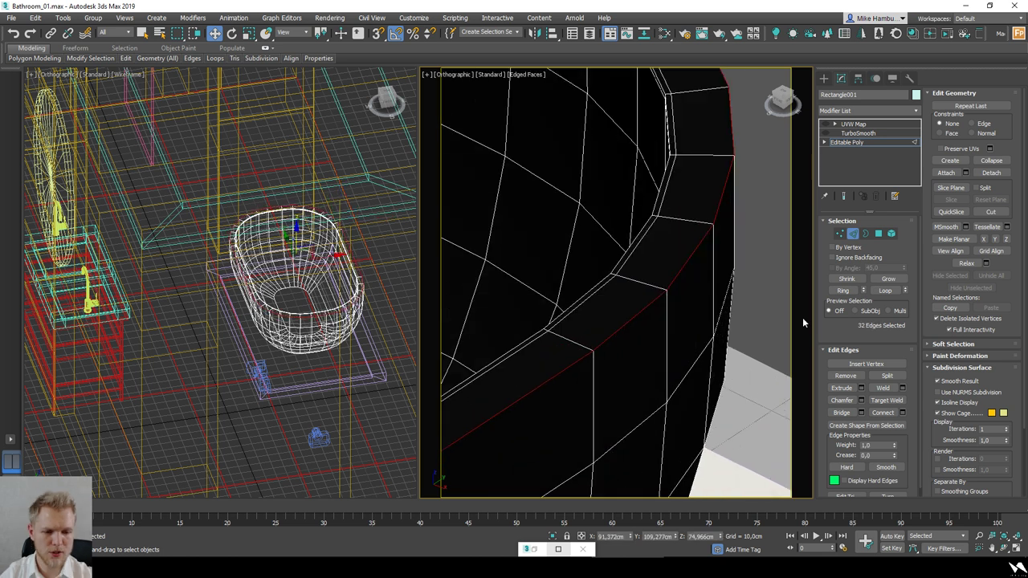
left_click(860, 402)
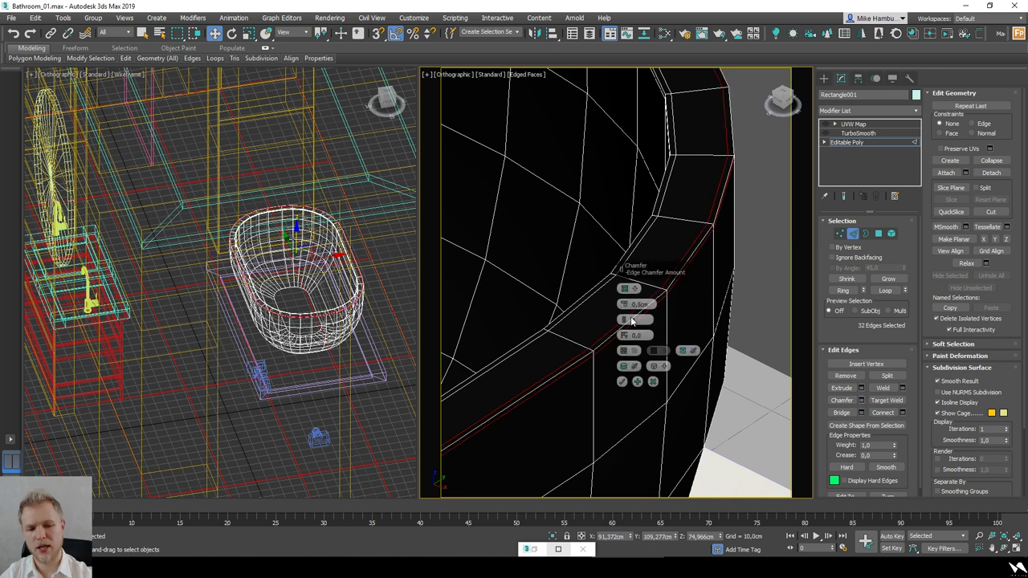
left_click(623, 382)
left_click(660, 348)
scroll(631, 375, "down", 4)
key("F3")
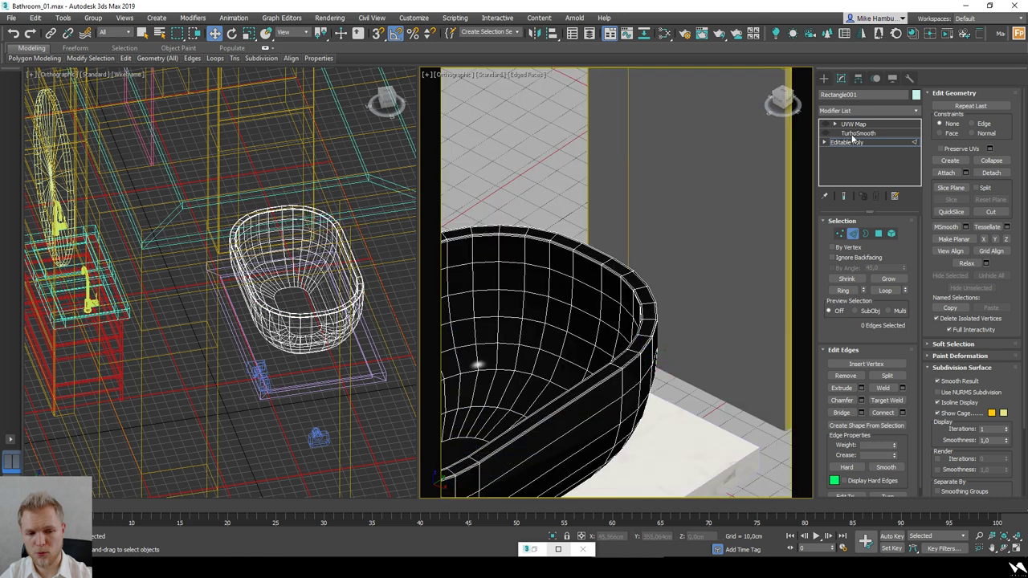
Step: Turn on the bathtub's TurboSmooth and UVW Map modifiers, deselect it, and hide the grid over the reference image
left_click(857, 133)
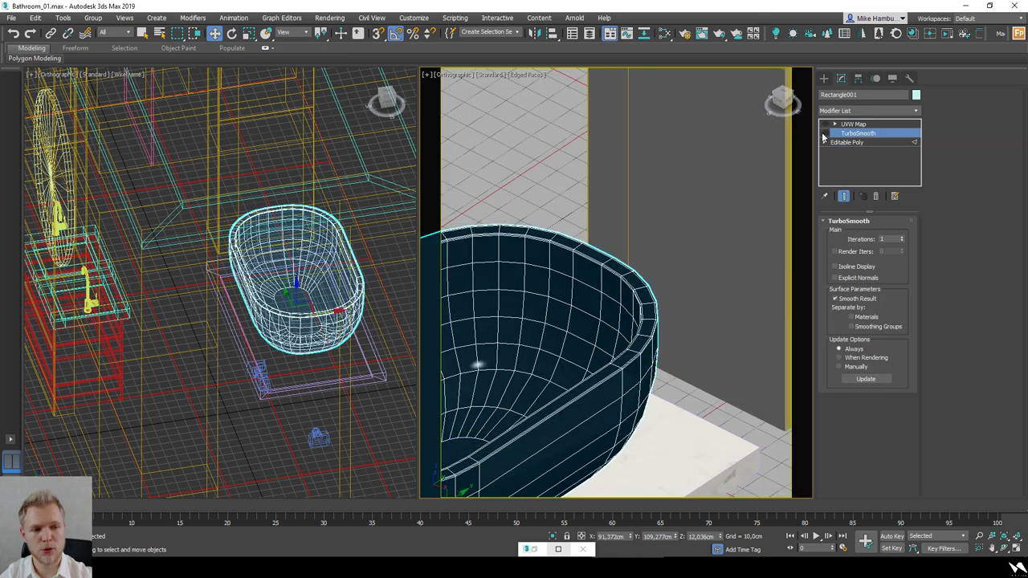
left_click(854, 124)
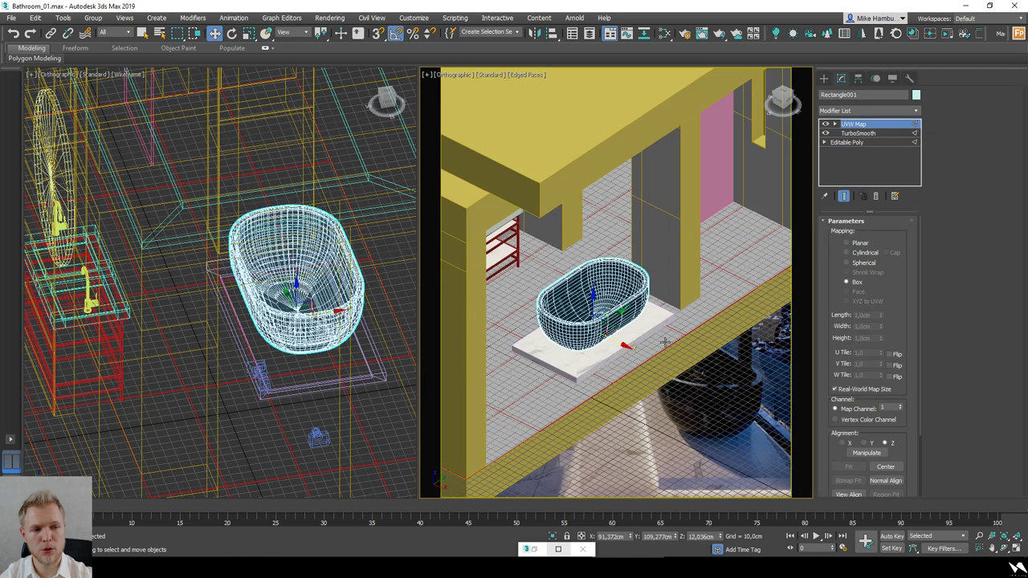
left_click(717, 393)
key("F3")
key("F3")
scroll(698, 389, "down", 4)
middle_click_drag(698, 388, 709, 399, "alt")
key("g")
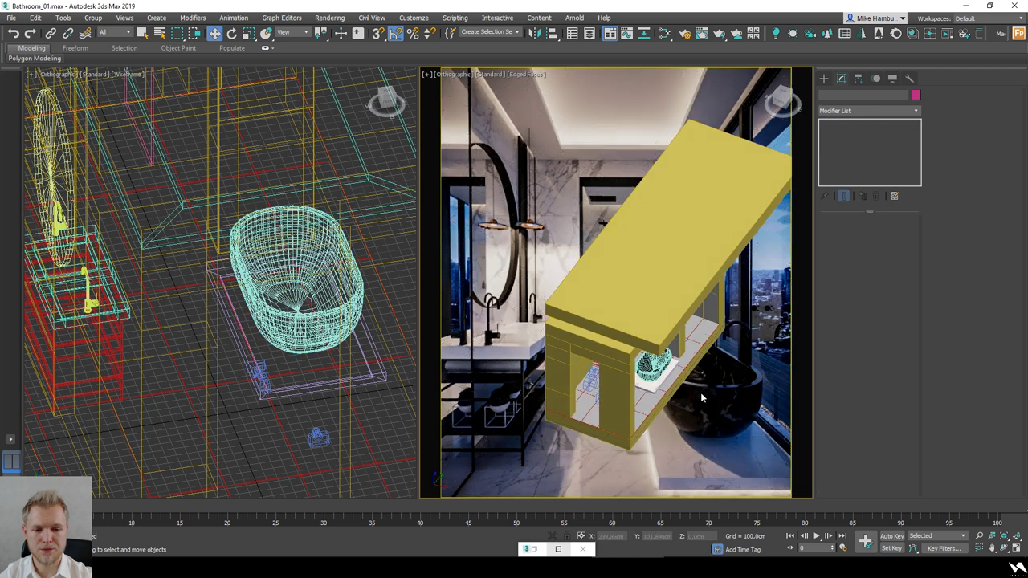
scroll(296, 338, "down", 4)
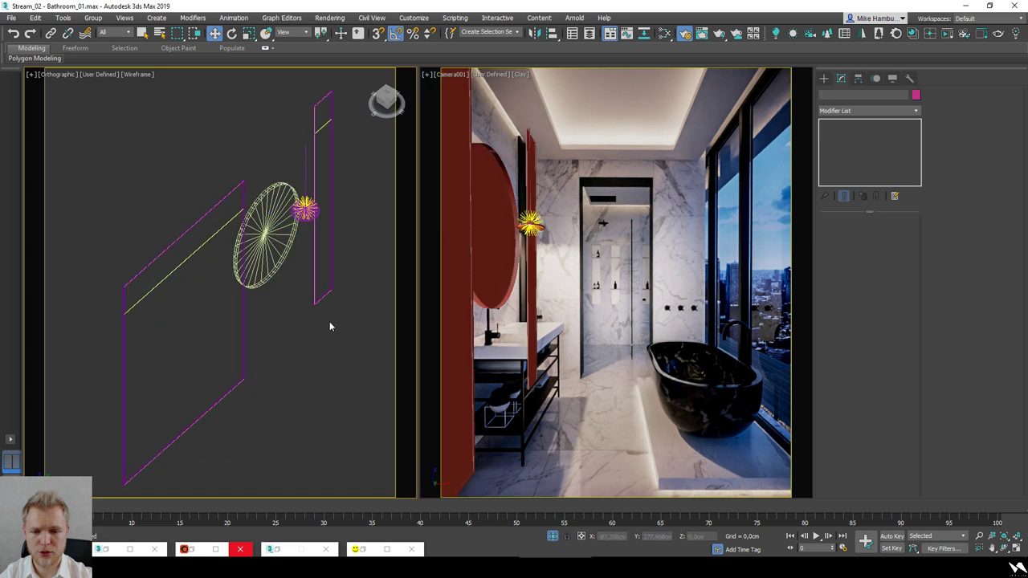
Step: Switch to the Stream_02 - Bathroom_01.max scene, unhide all objects, and select the two objects of the long side window
right_click(329, 319)
left_click(347, 271)
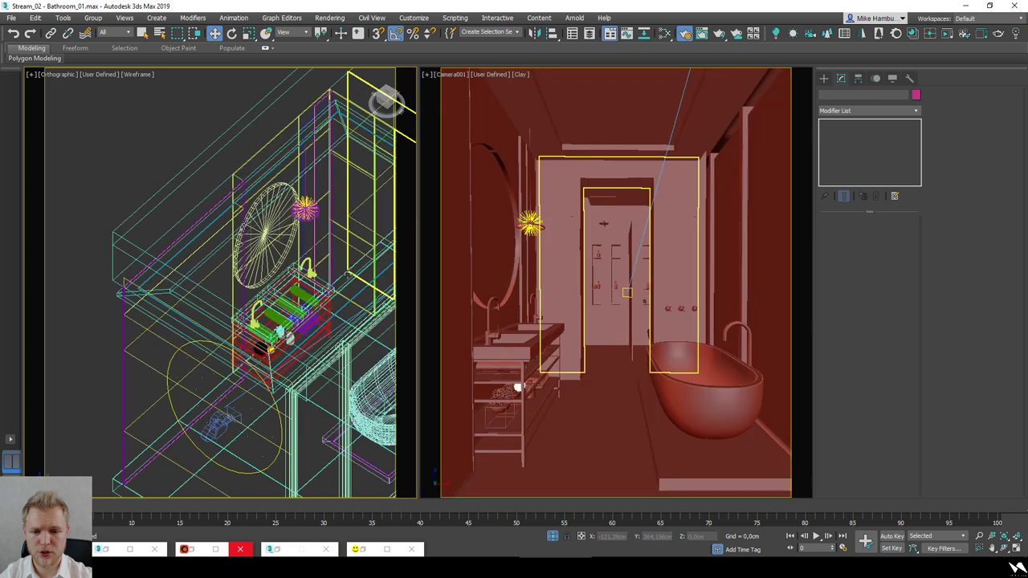
key("F3")
scroll(265, 345, "down", 5)
middle_click_drag(293, 346, 258, 343, "alt")
scroll(265, 345, "up", 4)
left_click(244, 340)
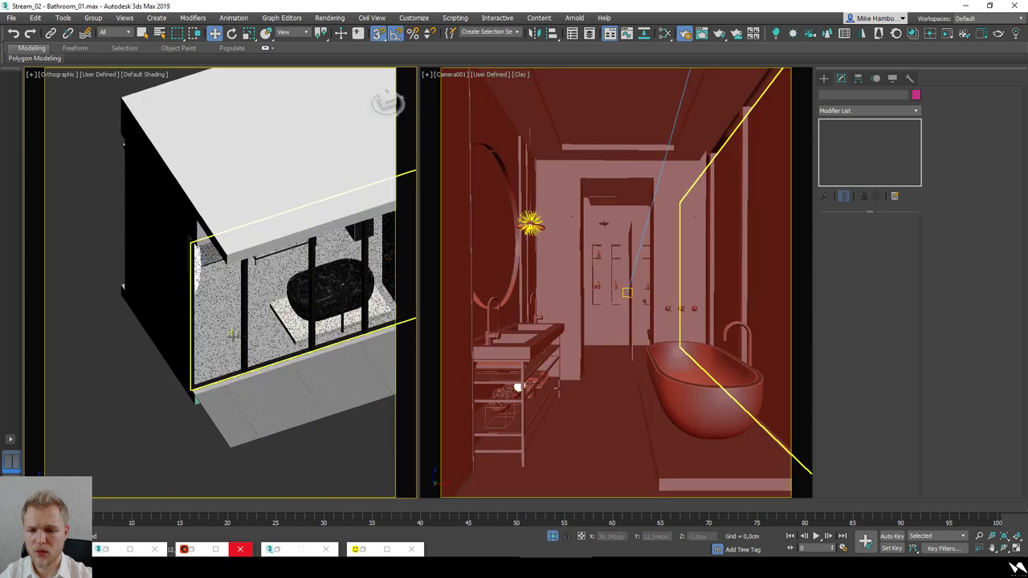
left_click(243, 339, "ctrl")
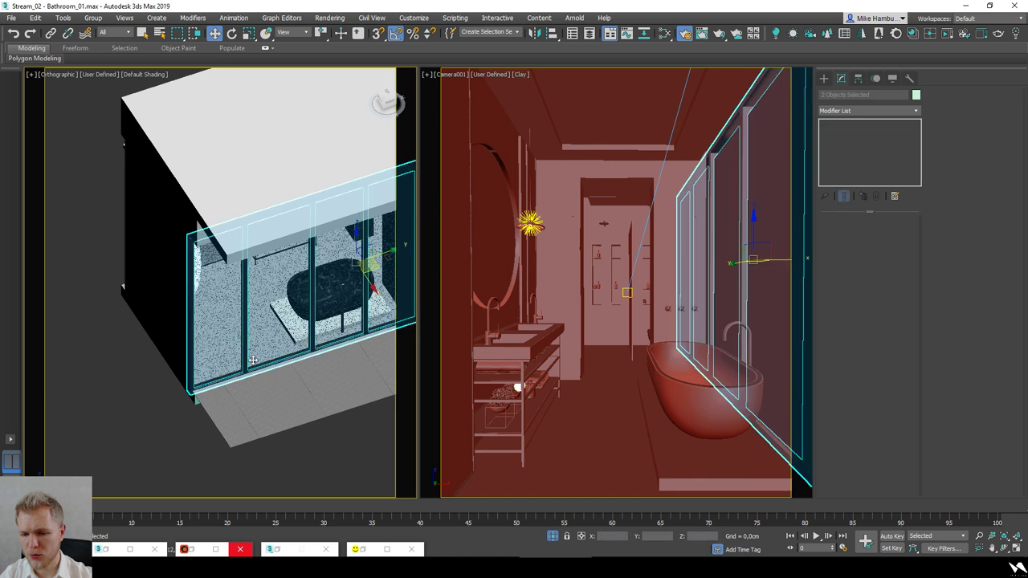
Step: Add the two remaining objects of the window and slatted terrace deck to the selection
key("t")
key("F3")
scroll(273, 309, "down", 3)
scroll(273, 269, "up", 7)
middle_click_drag(261, 303, 251, 275, "alt")
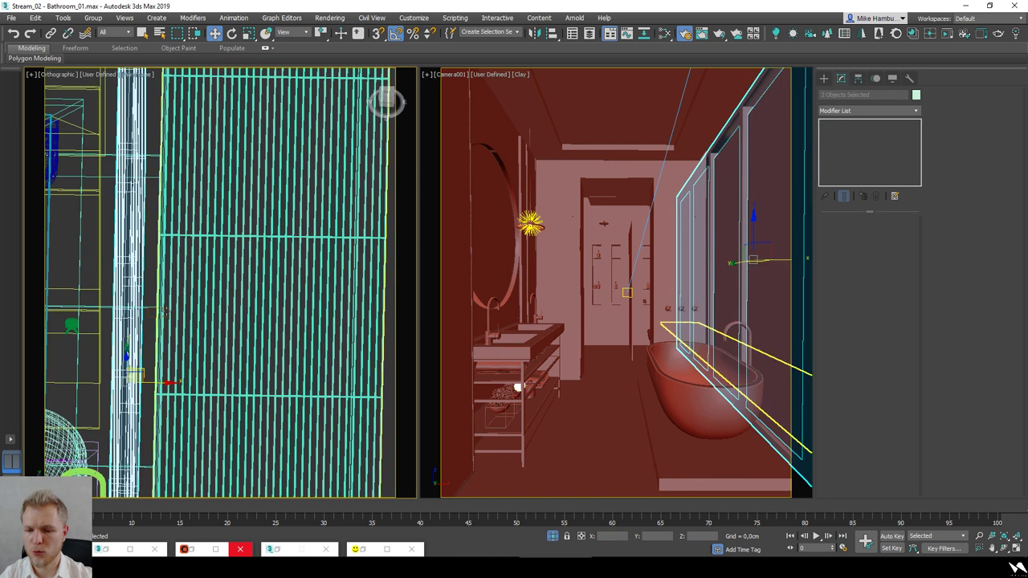
left_click(152, 318, "ctrl")
left_click(246, 335, "ctrl")
Step: Copy the four selected window and deck objects with CopyTo and view them isolated
scroll(247, 335, "down", 7)
key("t")
key("F3")
right_click(276, 330)
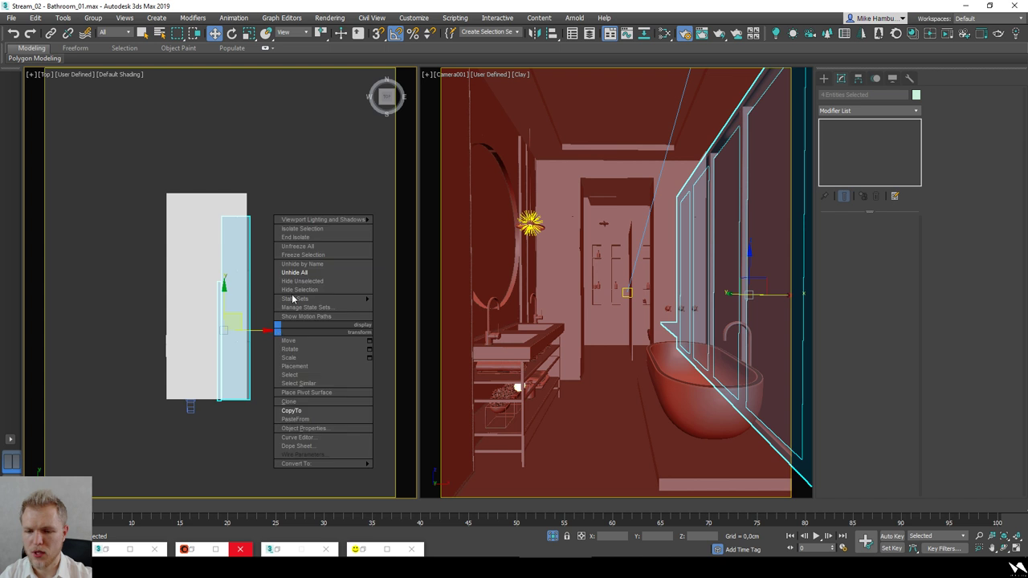
left_click(312, 410)
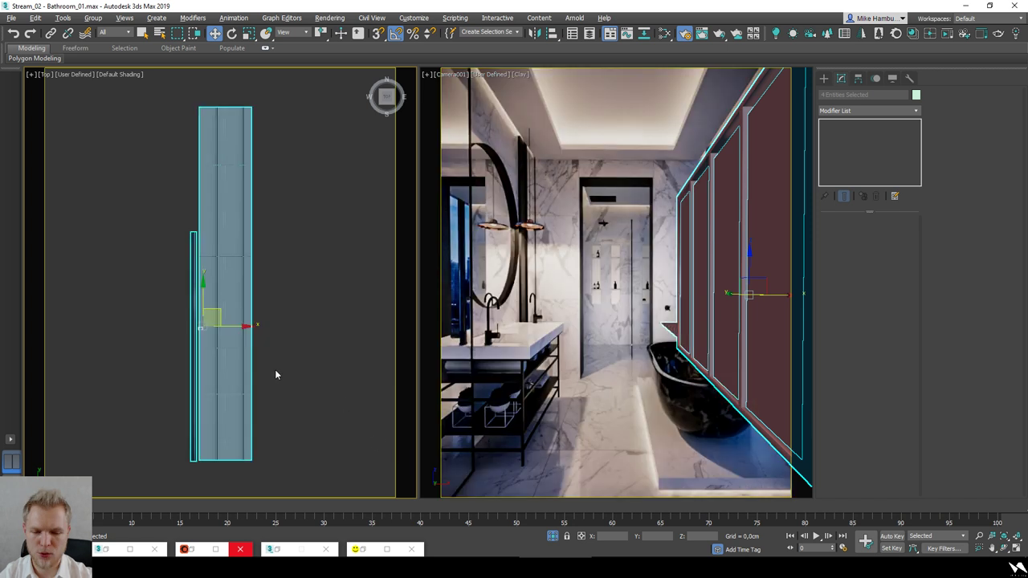
middle_click_drag(288, 366, 296, 412, "alt")
left_click(296, 413)
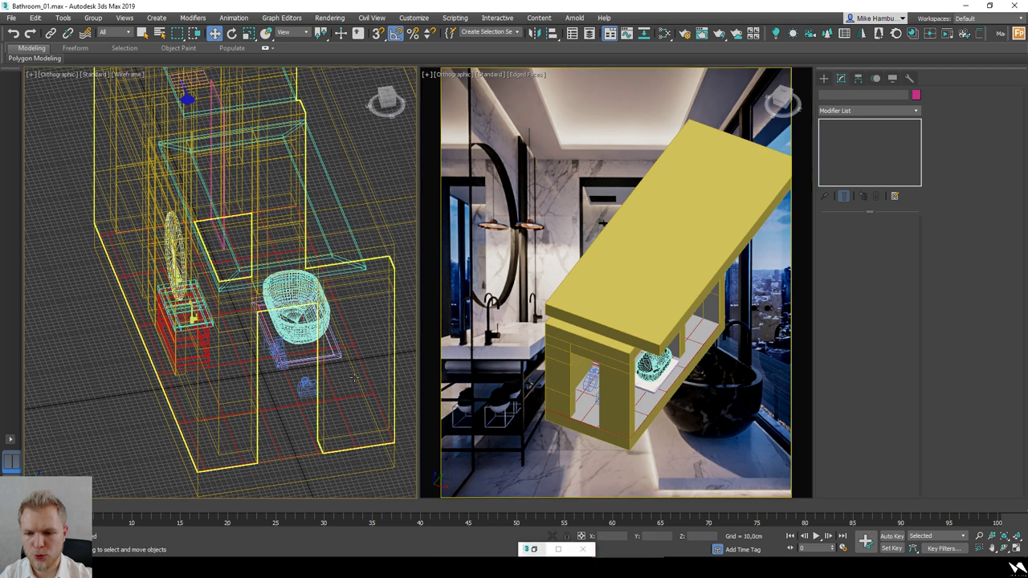
Step: Switch to the Bathroom_01.max scene and paste the copied window and deck into it with PasteFrom
key("t")
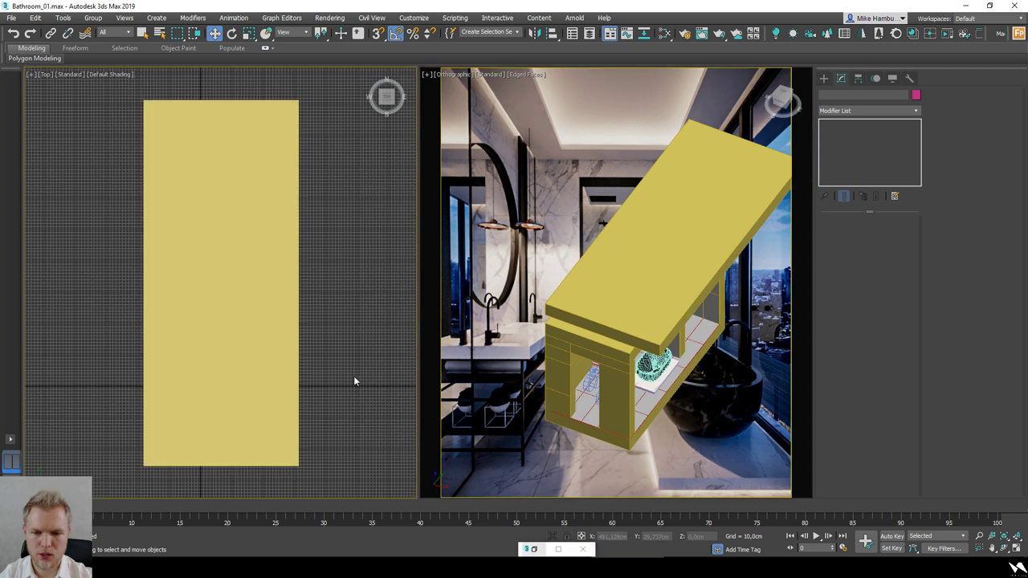
scroll(353, 376, "down", 2)
middle_click_drag(322, 333, 319, 326)
right_click(319, 326)
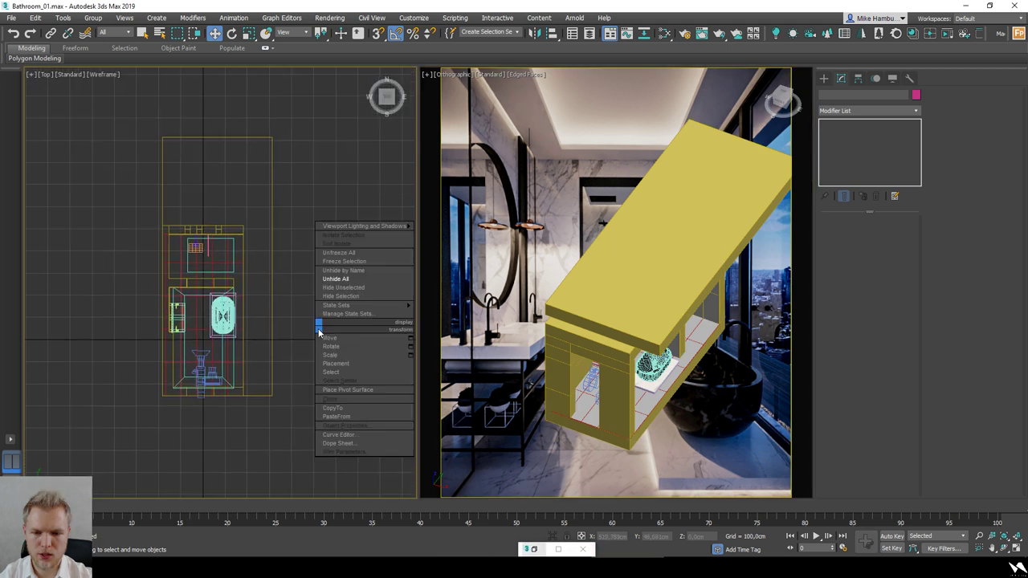
left_click(359, 420)
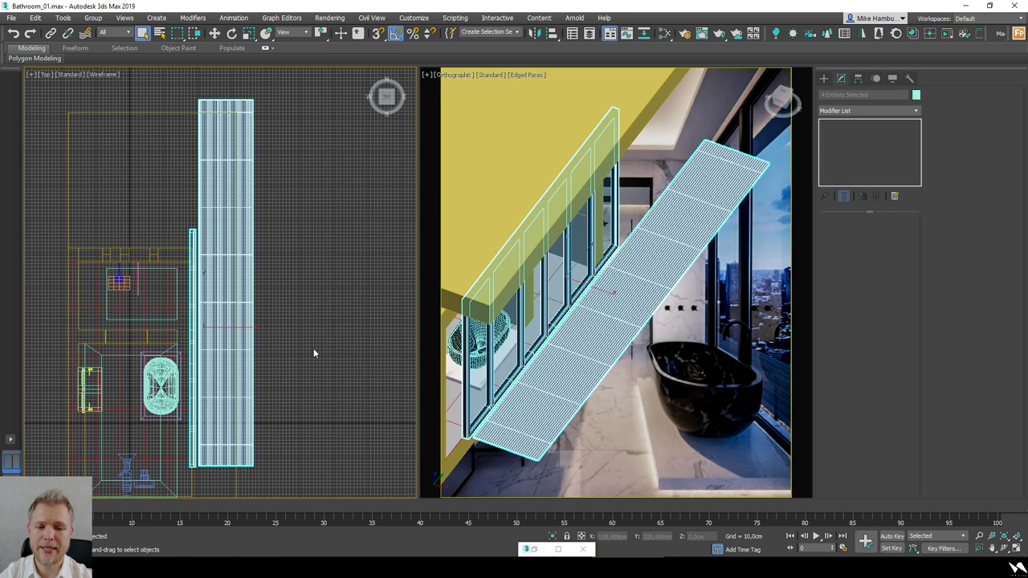
Step: Move the pasted window and deck together, snapping the end of the window frame to the corner of the bathroom wall
key("ctrl+z")
middle_click_drag(292, 429, 308, 386)
scroll(302, 395, "up", 3)
key("w")
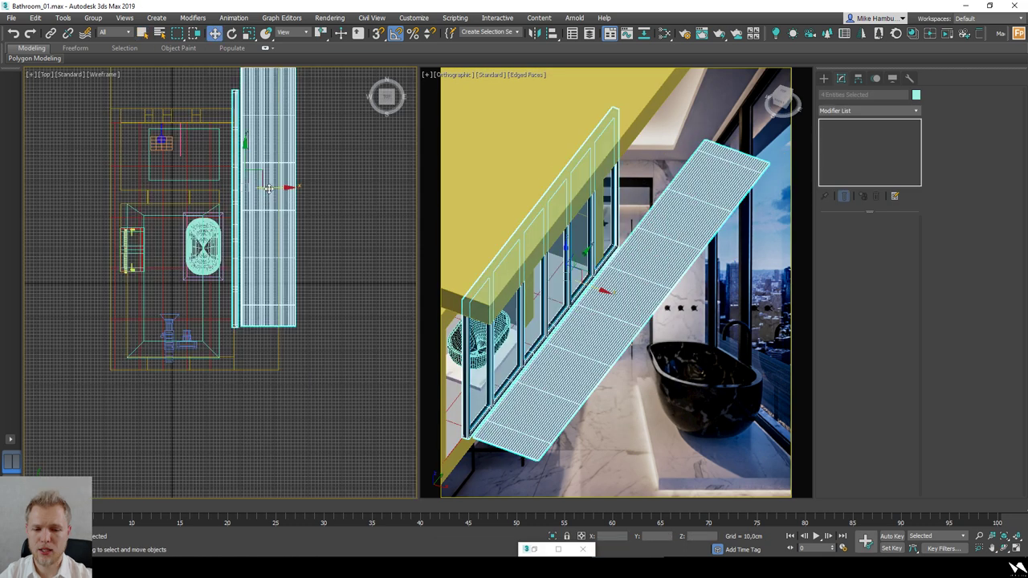
left_click_drag(243, 154, 241, 194)
scroll(226, 132, "up", 7)
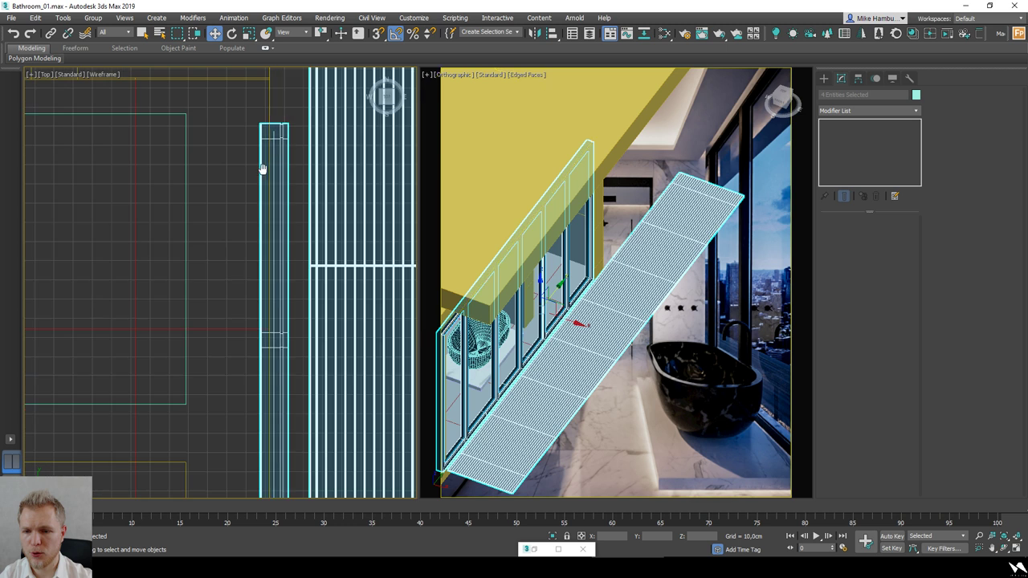
middle_click_drag(264, 169, 264, 291)
scroll(265, 273, "down", 1)
key("s")
scroll(259, 252, "up", 4)
scroll(273, 257, "down", 8)
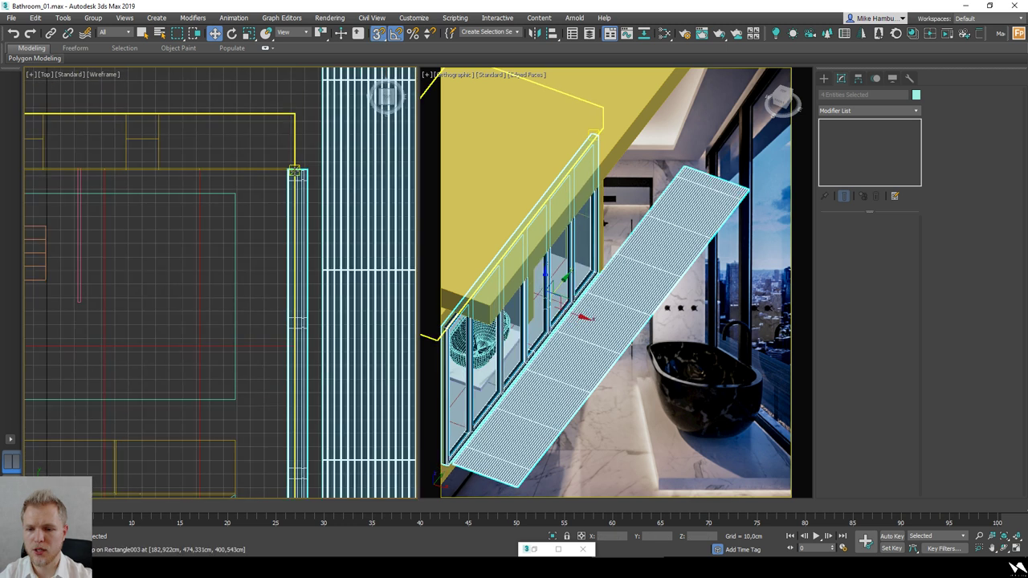
Step: Isolate the pasted window and deck and clear the selection
key("F3")
middle_click_drag(682, 419, 634, 425, "alt")
scroll(556, 330, "up", 3)
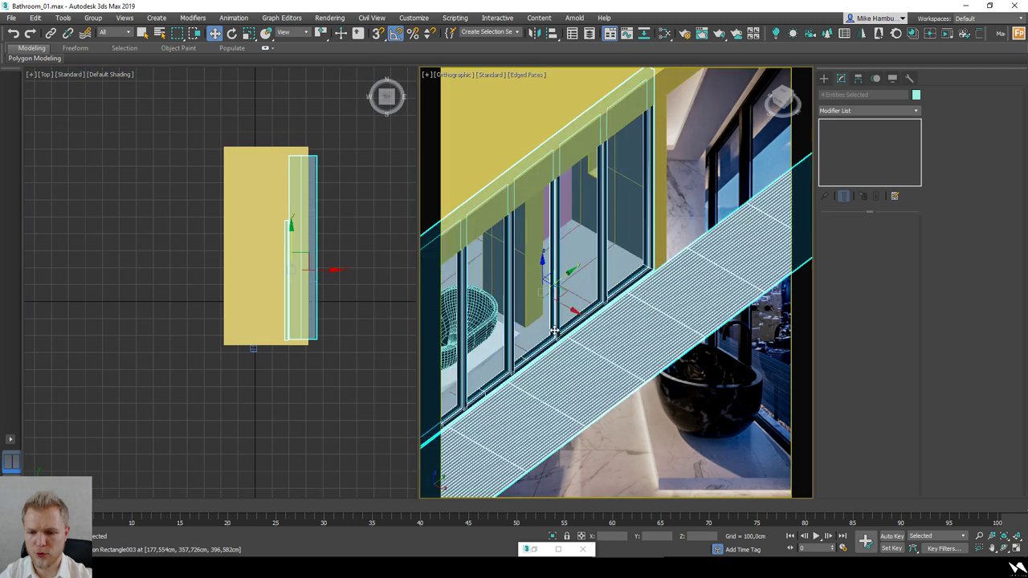
key("alt+q")
left_click(675, 432)
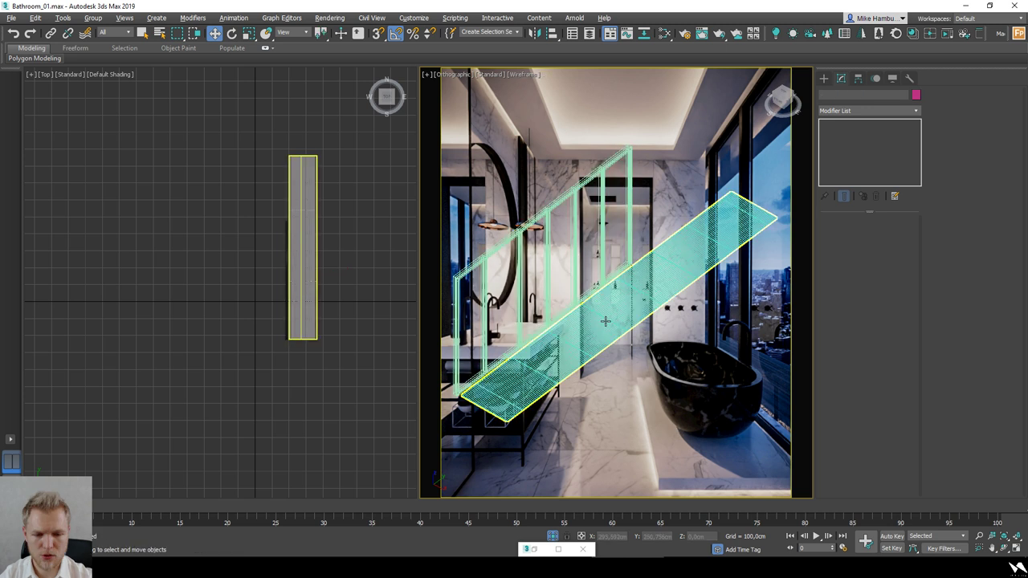
Step: Maximize the orthographic viewport and shade the isolated window and deck with the Clay style
key("alt+w")
left_click(130, 74)
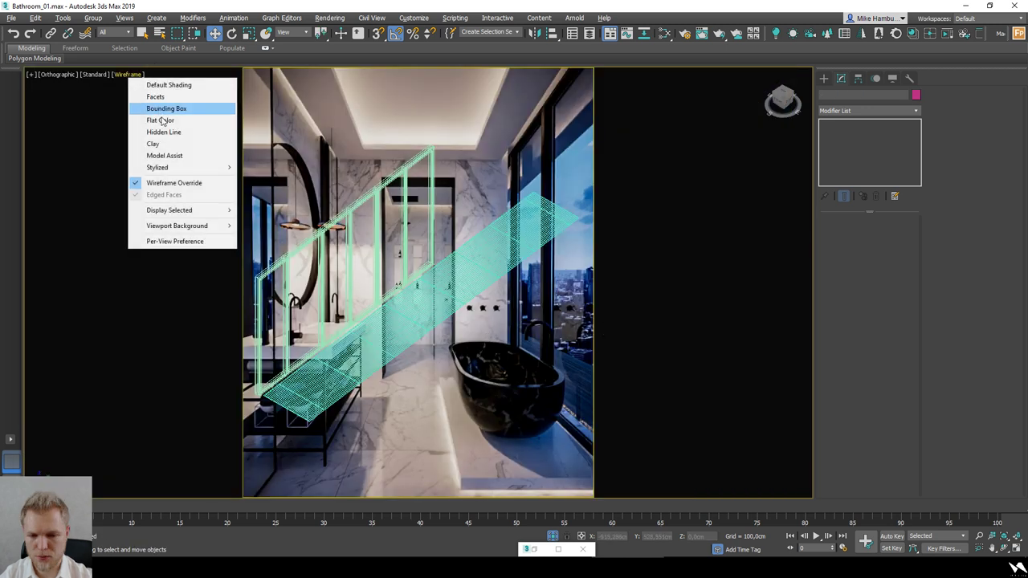
left_click(173, 145)
key("F4")
left_click(388, 324)
key("F4")
scroll(418, 243, "up", 4)
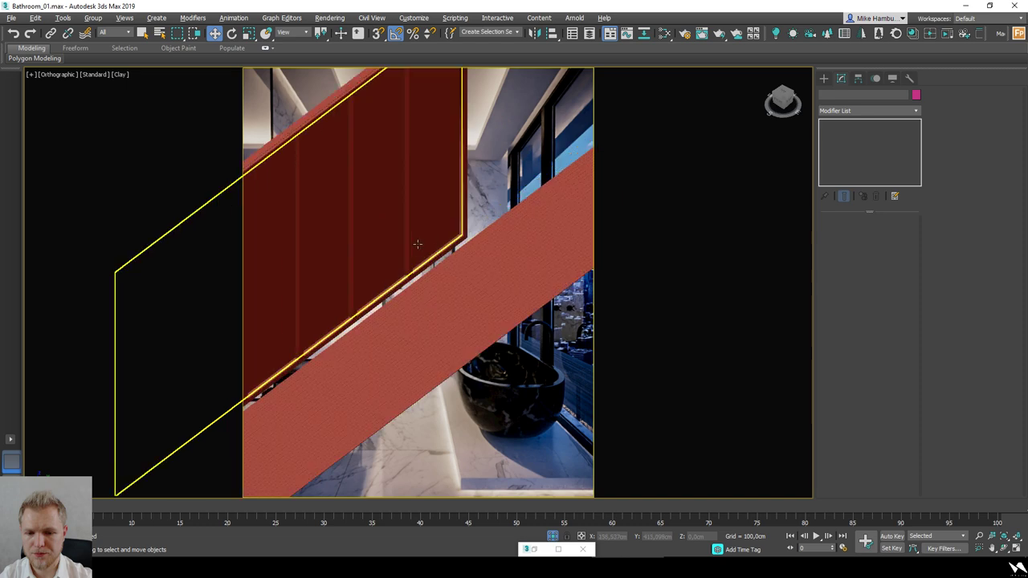
Step: Turn on snapping and disable the Sweep modifier on the window frame to expose its base splines
key("s")
scroll(445, 219, "up", 5)
left_click(470, 254)
left_click(825, 125)
key("t")
scroll(468, 224, "down", 3)
middle_click_drag(496, 259, 466, 210, "alt")
middle_click_drag(557, 241, 585, 190, "alt")
scroll(557, 206, "down", 4)
scroll(573, 192, "up", 2)
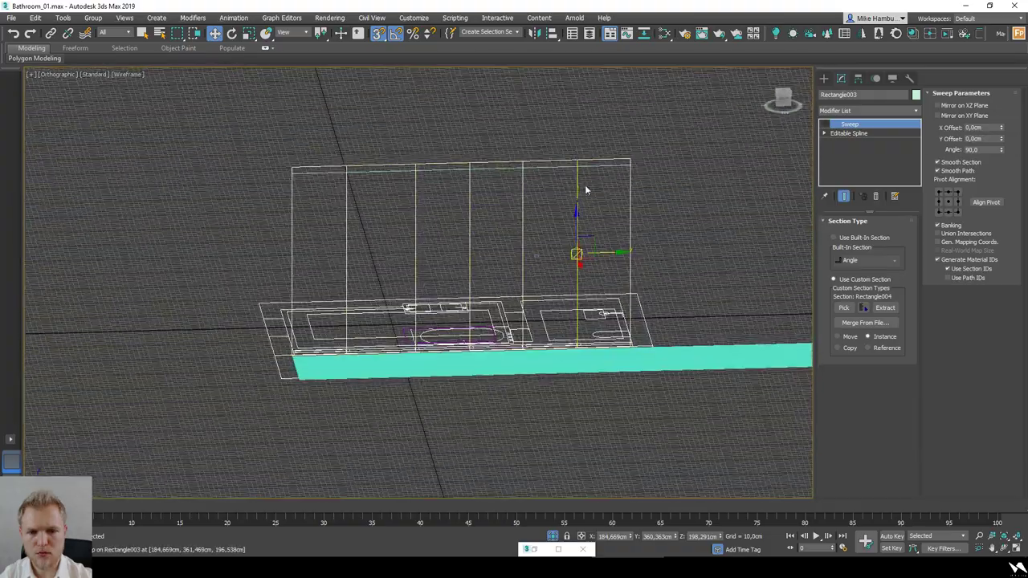
Step: In the right view, draw a rectangle spline beside the window frame and a circle spline beyond it
left_click(789, 105)
left_click(823, 78)
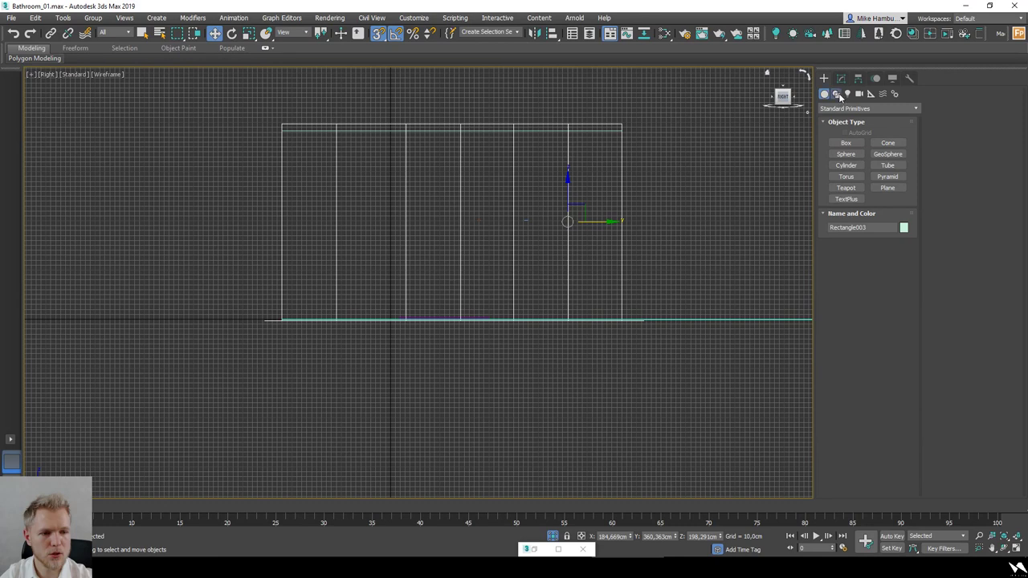
left_click(837, 94)
left_click(887, 151)
middle_click_drag(691, 254, 485, 281)
left_click_drag(530, 168, 644, 260)
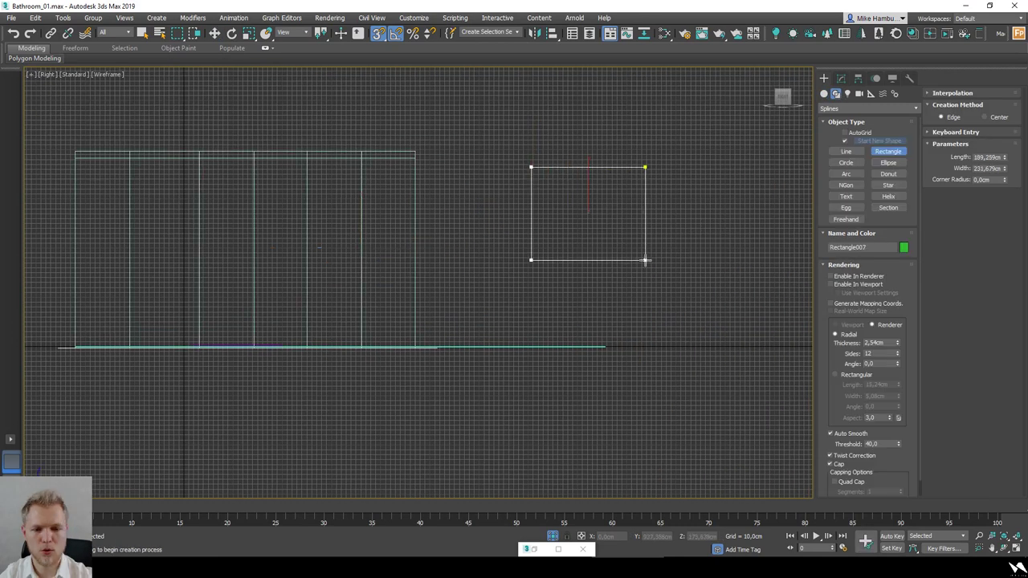
left_click(846, 163)
left_click_drag(712, 268, 737, 245)
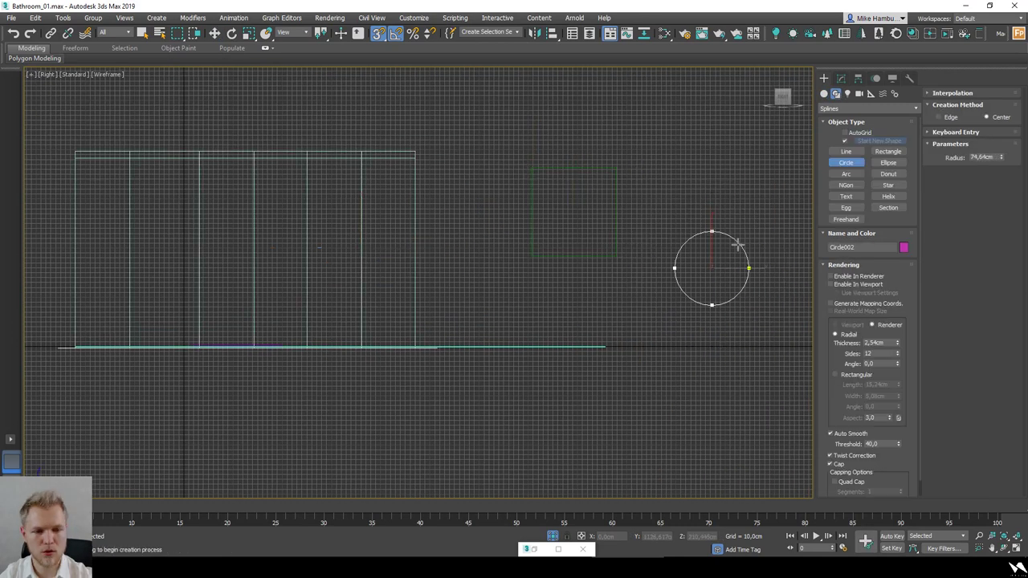
right_click(738, 245)
Step: Draw a vertical line spline between the rectangle and circle, undo it, and accept saving a copy of the scene
left_click(845, 151)
left_click_drag(649, 212, 649, 271)
left_click(649, 104)
right_click(649, 104)
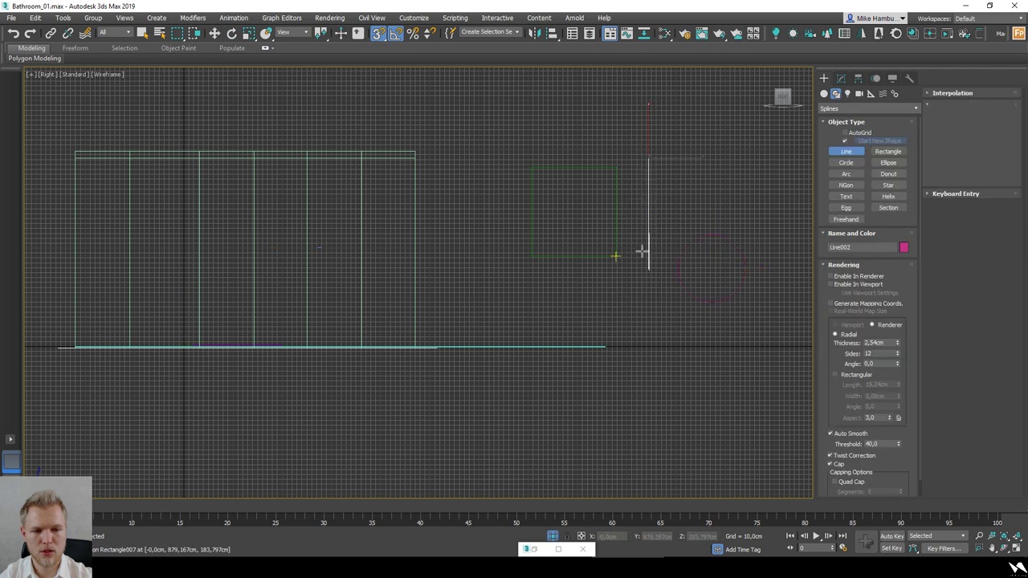
key("ctrl+z")
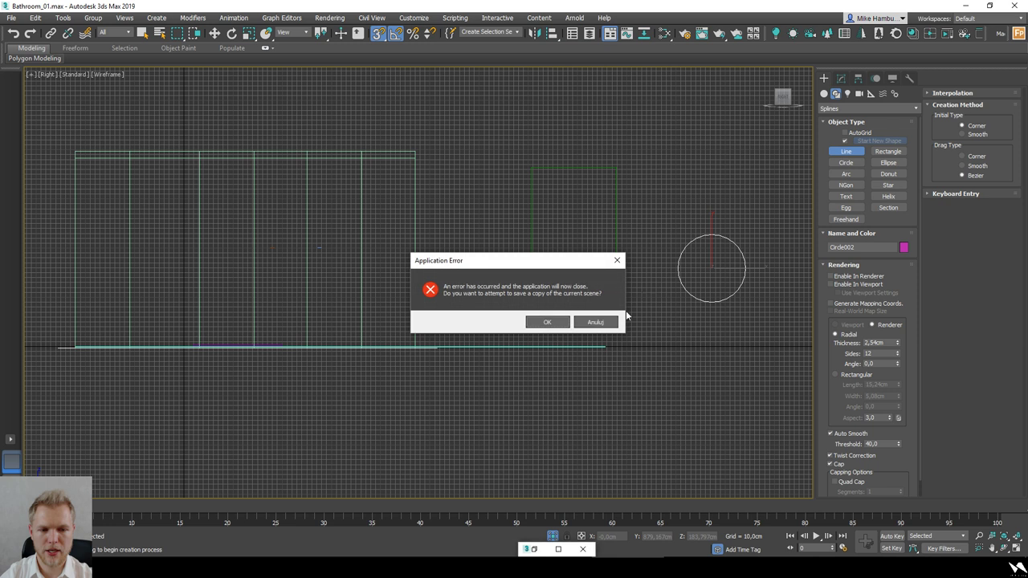
left_click(553, 325)
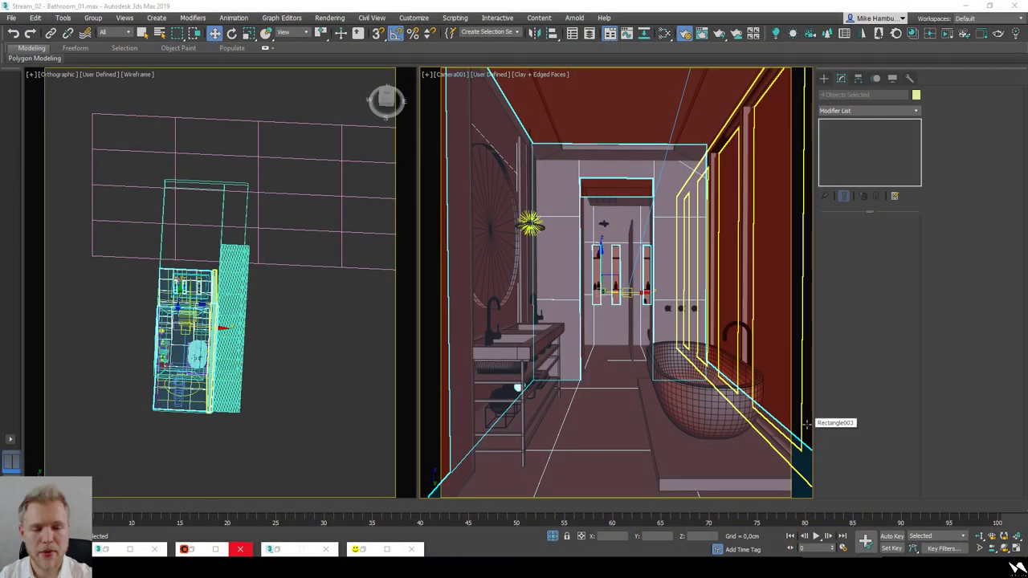
key("ctrl+z")
left_click(670, 394)
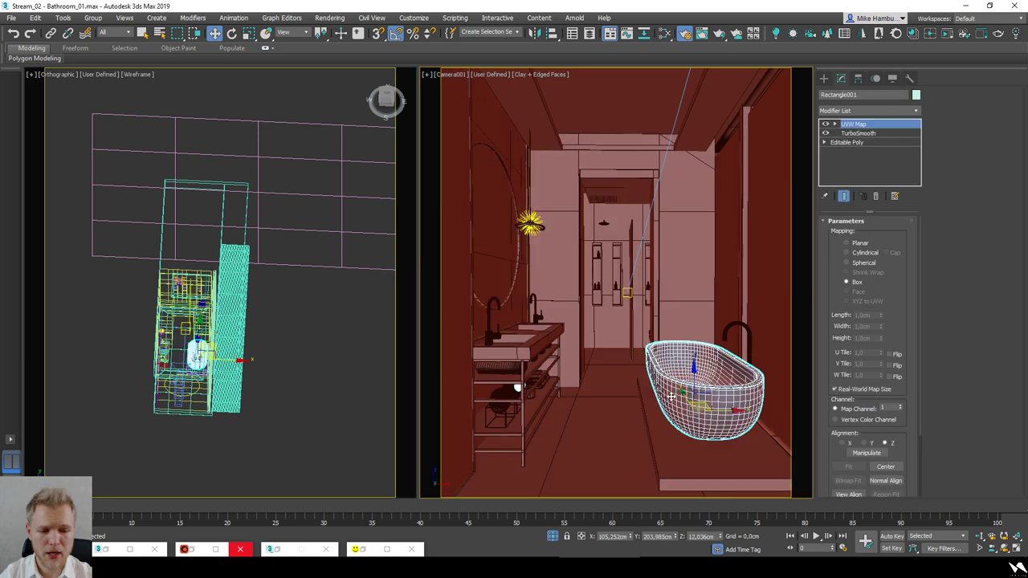
left_click(680, 567)
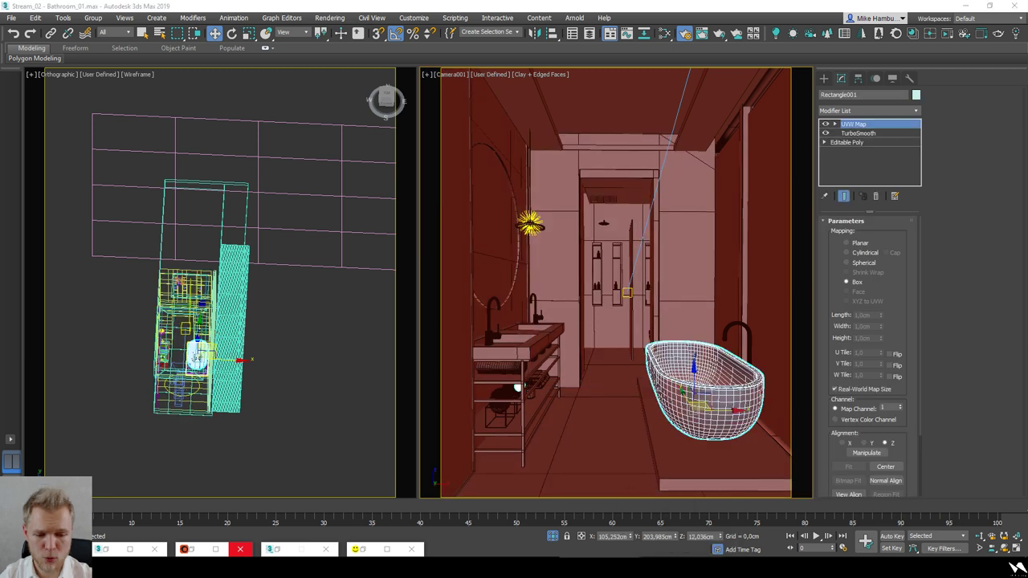
key("alt+Tab")
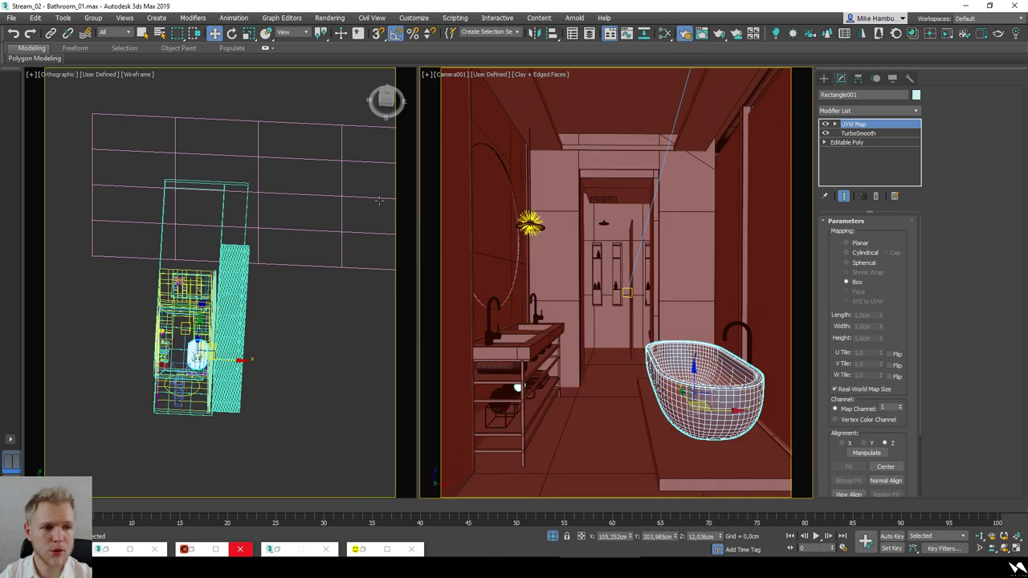
left_click(665, 282)
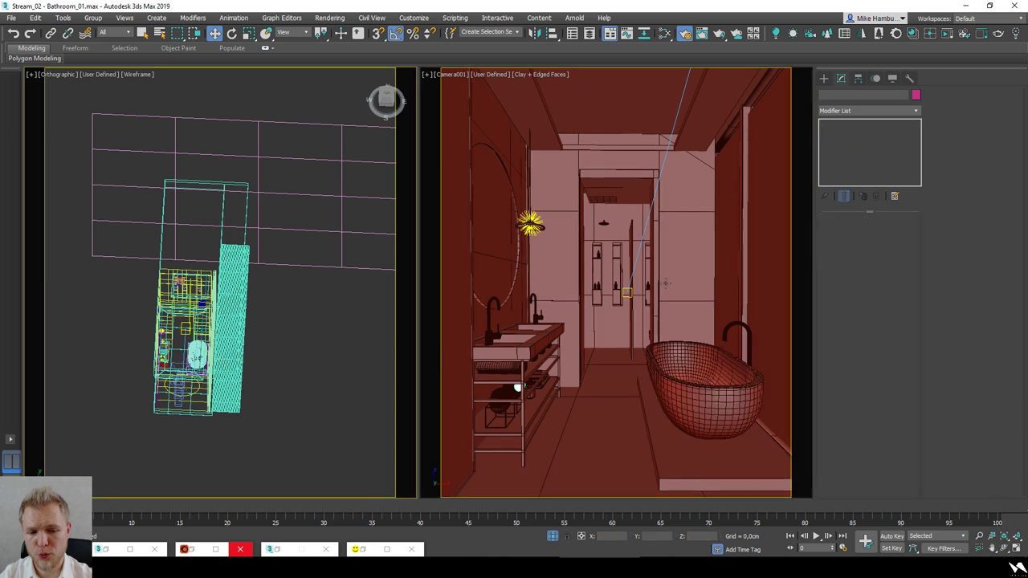
left_click(613, 322)
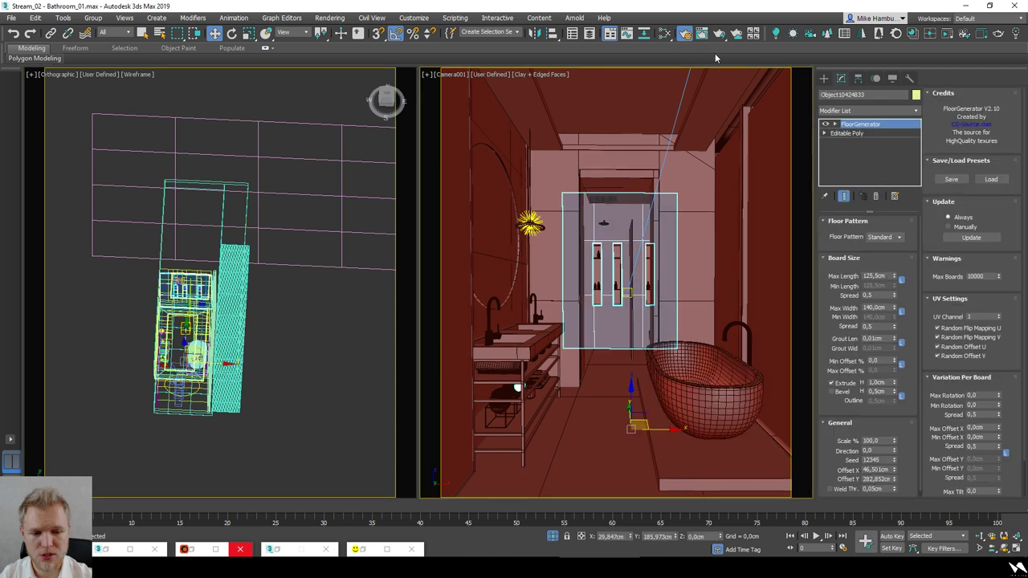
Step: Open the Slate Material Editor and shrink its window so the bathtub and window stay visible in the camera view
left_click(668, 36)
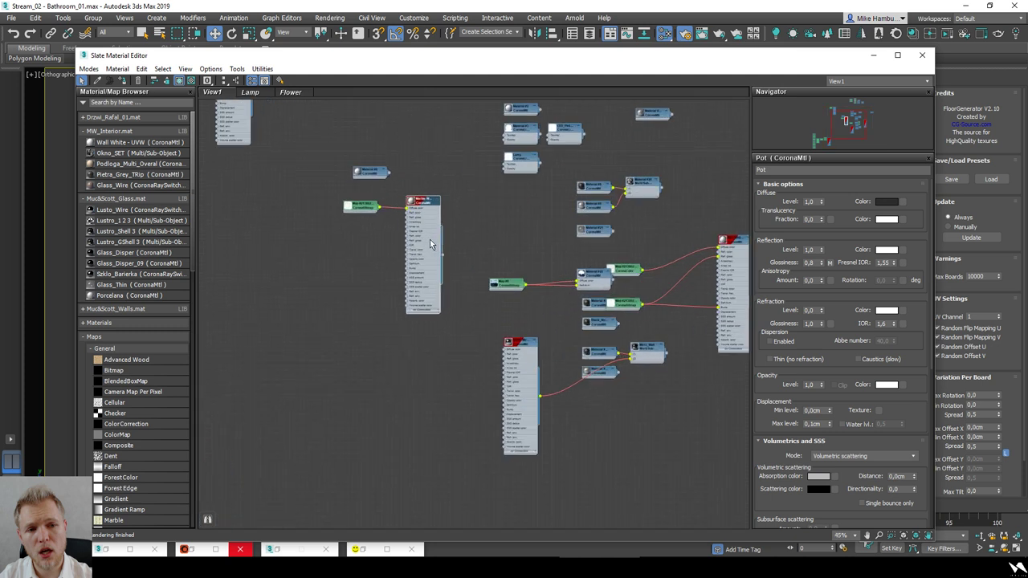
left_click_drag(78, 51, 316, 174)
left_click_drag(608, 186, 314, 67)
scroll(421, 258, "down", 2)
scroll(422, 263, "down", 10)
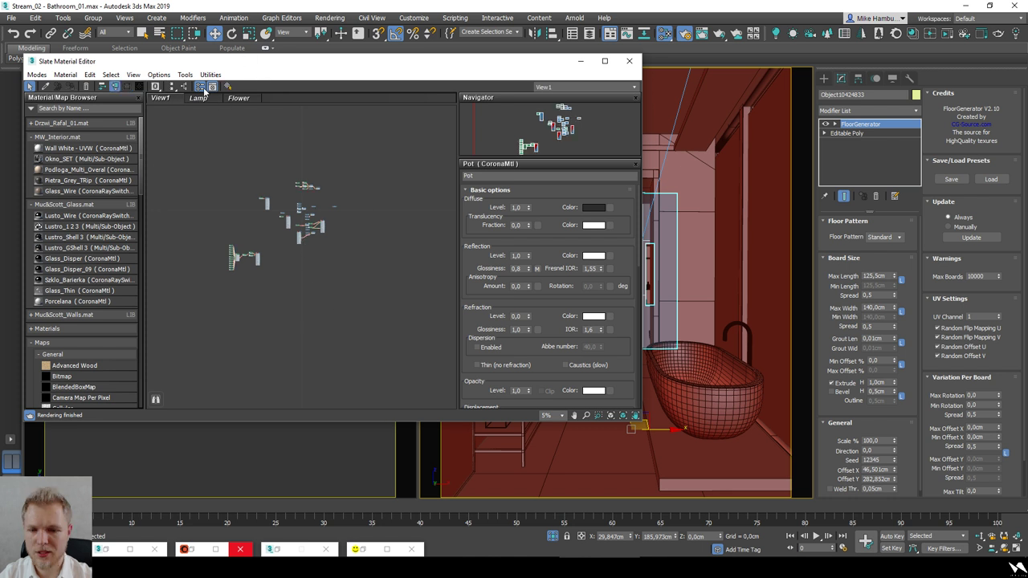
Step: Lay out all material nodes of View1 in a vertical column
left_click(174, 86)
scroll(306, 318, "up", 10)
scroll(307, 313, "up", 3)
middle_click_drag(306, 313, 383, 339)
scroll(383, 339, "down", 3)
middle_click_drag(369, 224, 375, 262)
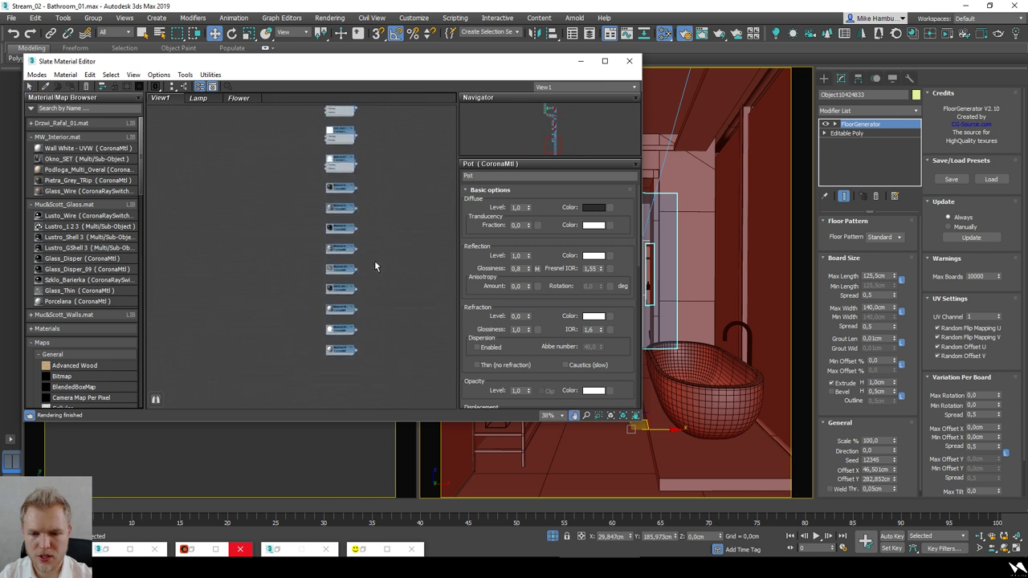
Step: Delete one material node from the vertical column in View1
scroll(359, 308, "up", 8)
scroll(346, 229, "up", 1)
scroll(345, 309, "down", 2)
middle_click_drag(369, 365, 365, 274)
left_click(327, 299)
key("Delete")
Step: Look through the node column for the material that uses the city background bitmap
scroll(338, 311, "down", 3)
middle_click_drag(337, 187, 332, 296)
scroll(332, 295, "down", 1)
middle_click_drag(334, 210, 330, 296)
scroll(330, 296, "down", 5)
middle_click_drag(330, 249, 332, 310)
scroll(332, 313, "up", 6)
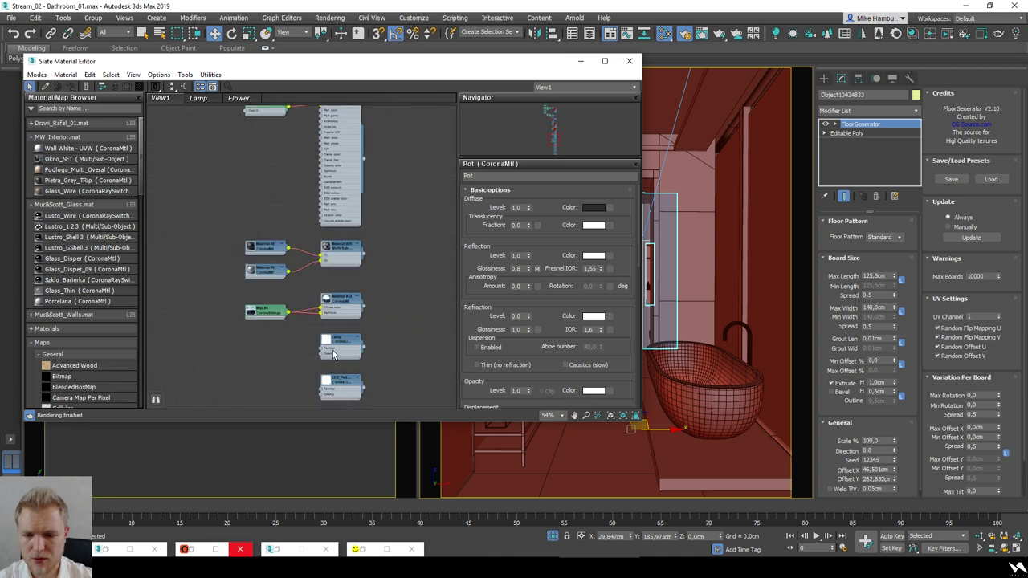
scroll(332, 338, "up", 2)
Step: Switch the camera view to wireframe and select the background plane outside the window
middle_click(773, 192)
key("F3")
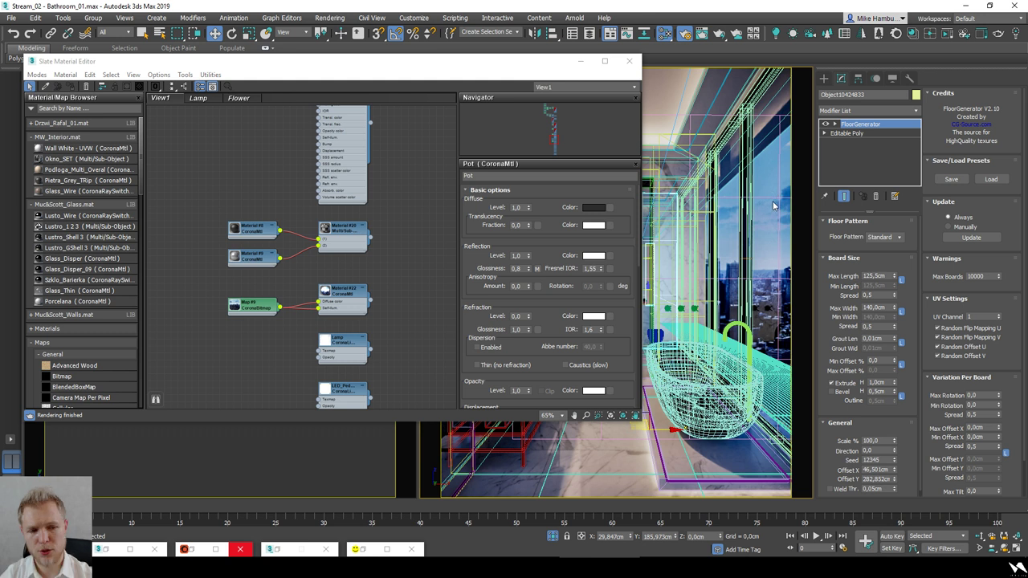
left_click(774, 206)
Step: Open the parameters of the Map #9 bitmap feeding Material #22 and examine its loaded background image
scroll(281, 324, "up", 2)
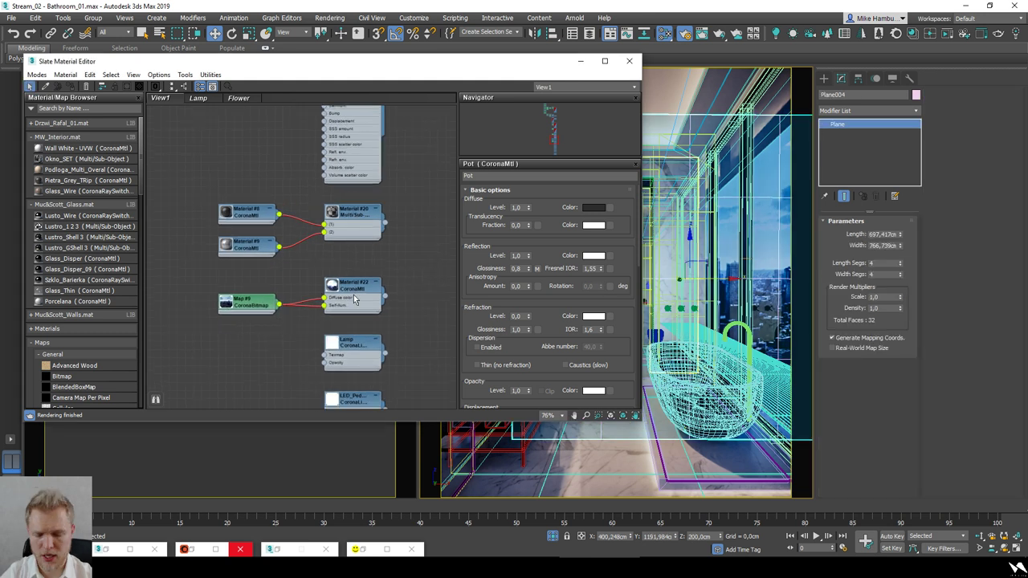
scroll(276, 301, "up", 3)
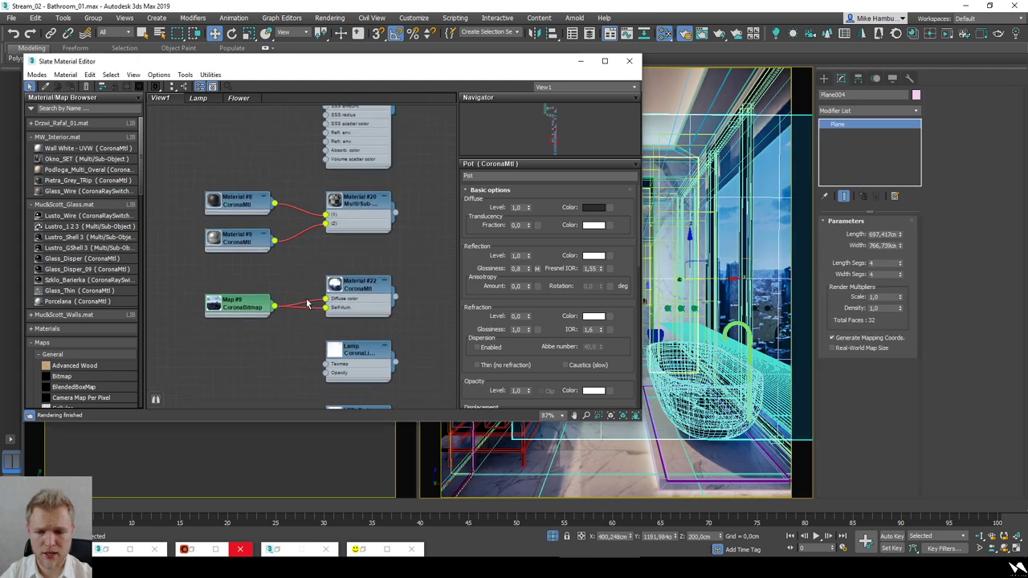
double_click(253, 308)
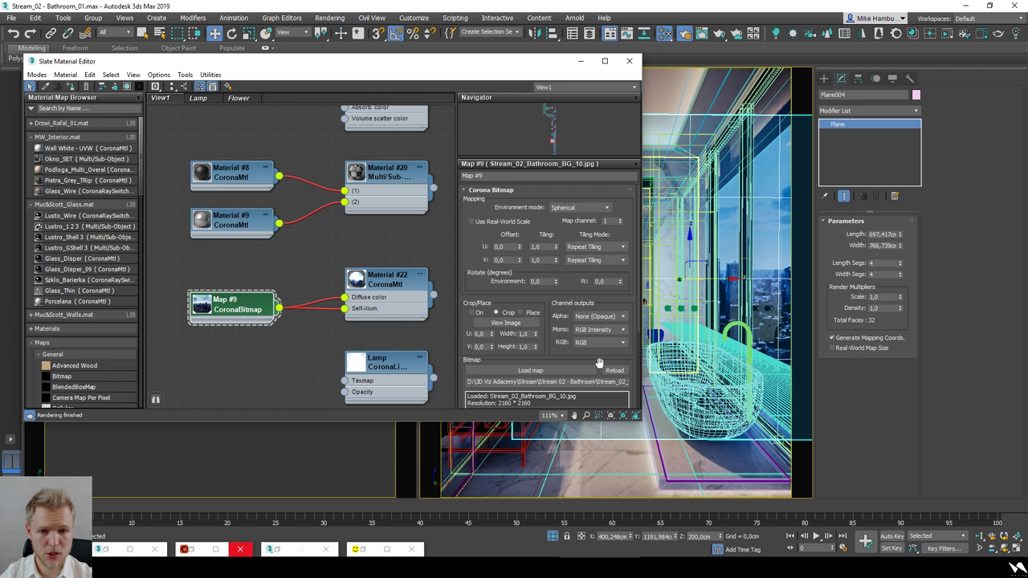
scroll(598, 363, "down", 2)
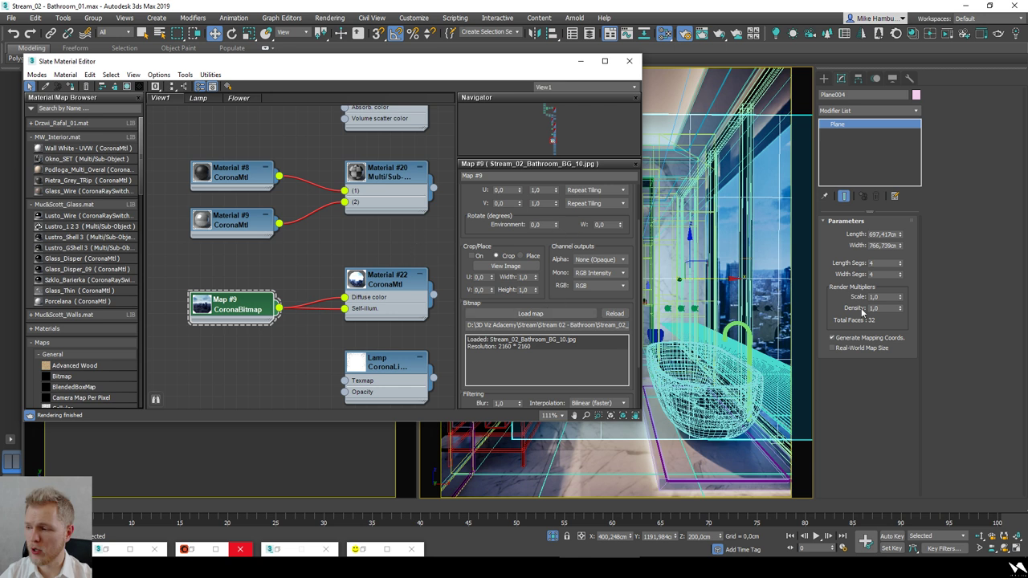
Step: Isolate the background plane, check the finished bathroom render, and start an interactive Corona render of the plane
right_click(794, 278)
left_click(820, 225)
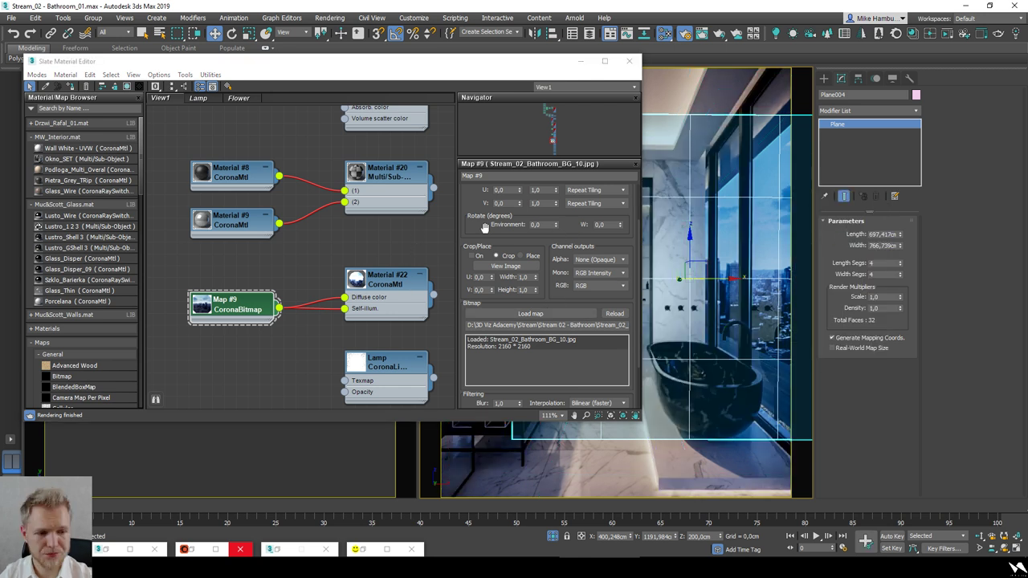
left_click(947, 37)
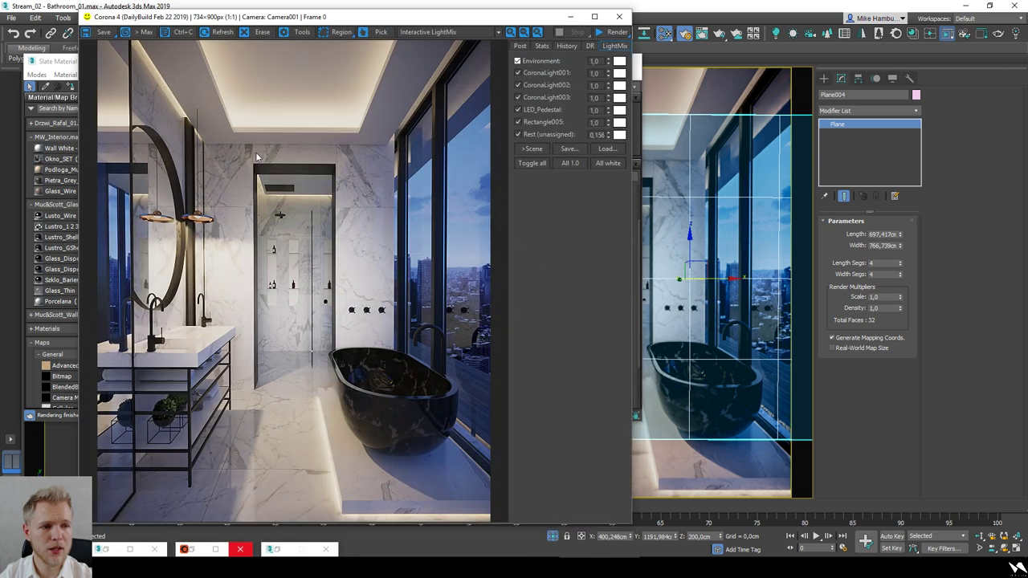
left_click(570, 17)
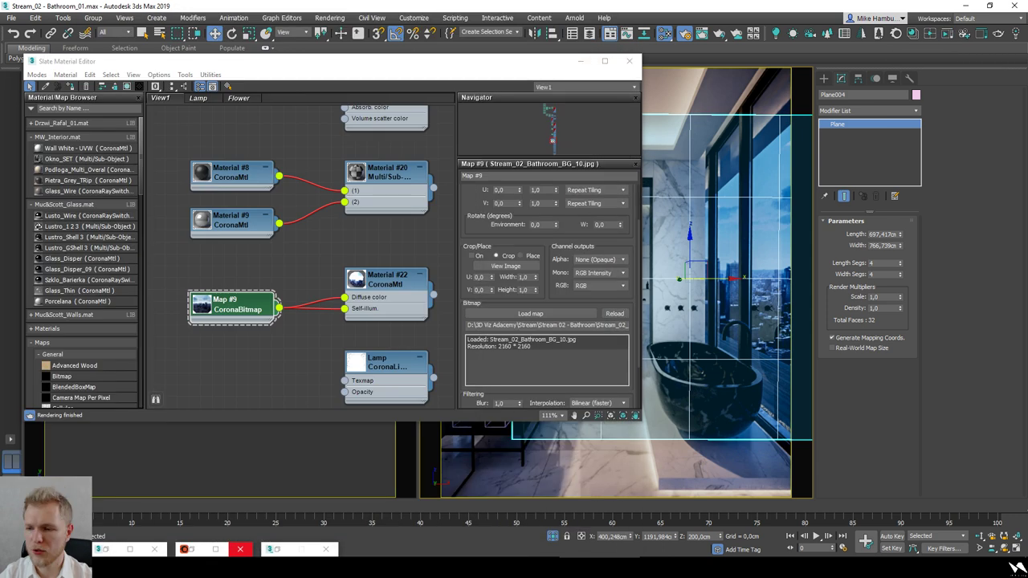
left_click_drag(468, 65, 632, 37)
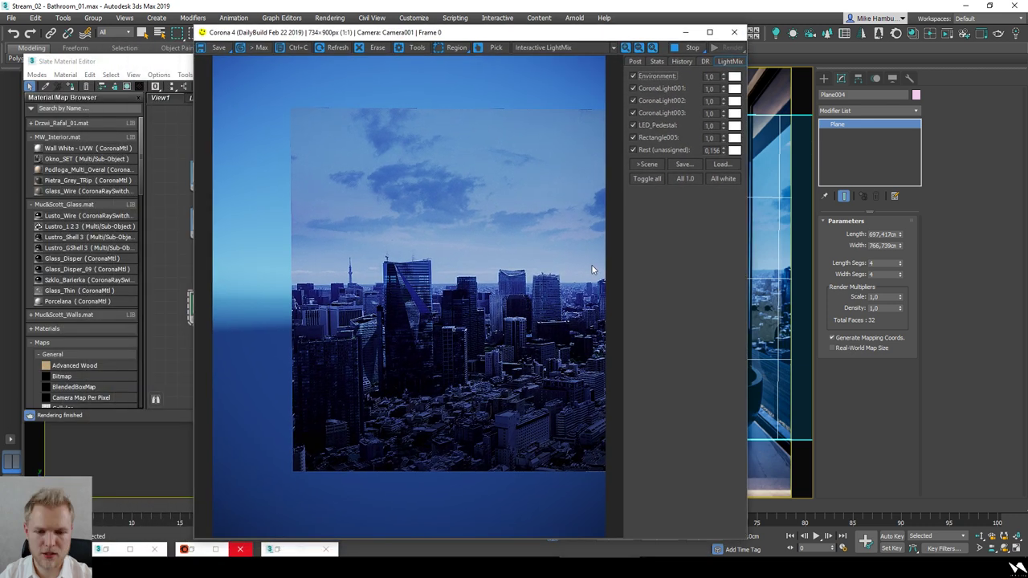
Step: Compare the rendered background plane without and with the Rest (unassigned) LightMix layer
left_click(648, 151)
left_click(648, 151)
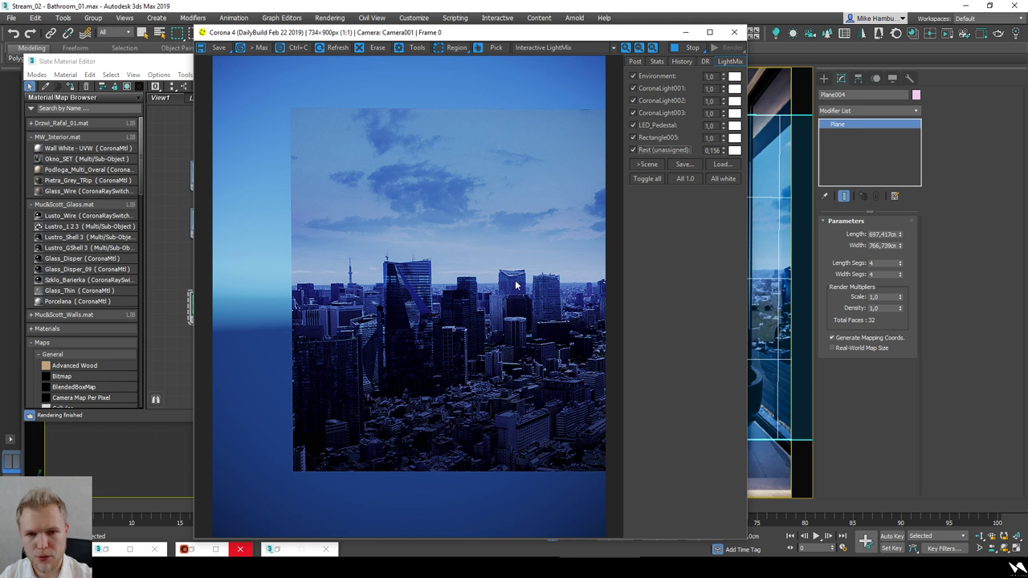
left_click(685, 32)
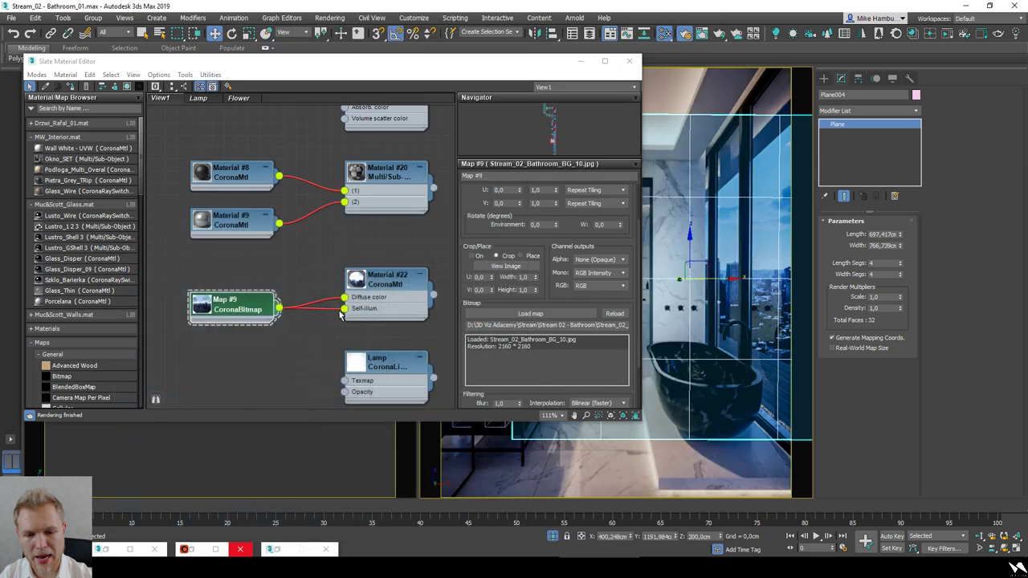
Step: Examine the self-illumination and volumetric settings of Material #22, and return to the interactive render of the background
double_click(392, 298)
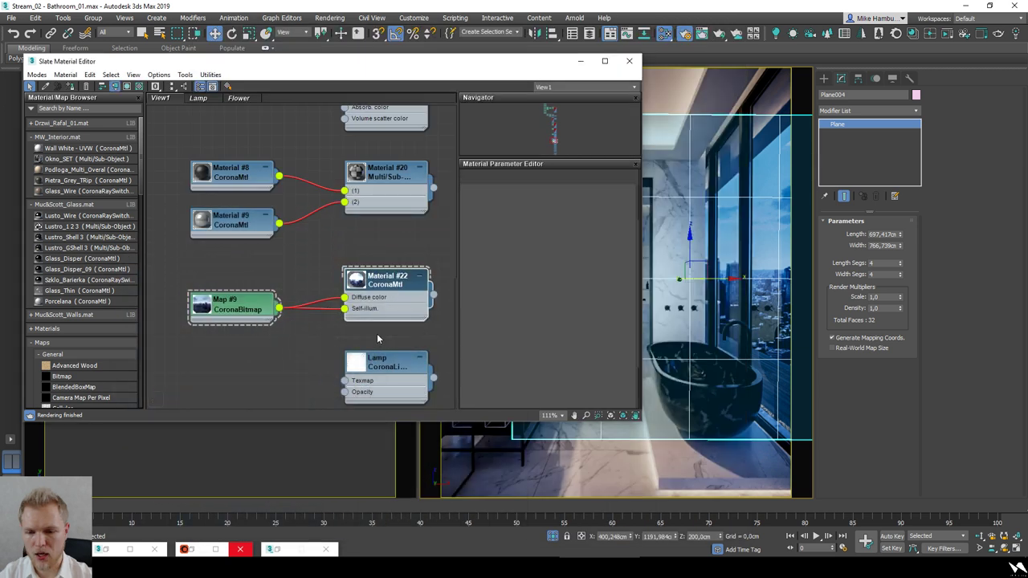
scroll(498, 315, "down", 5)
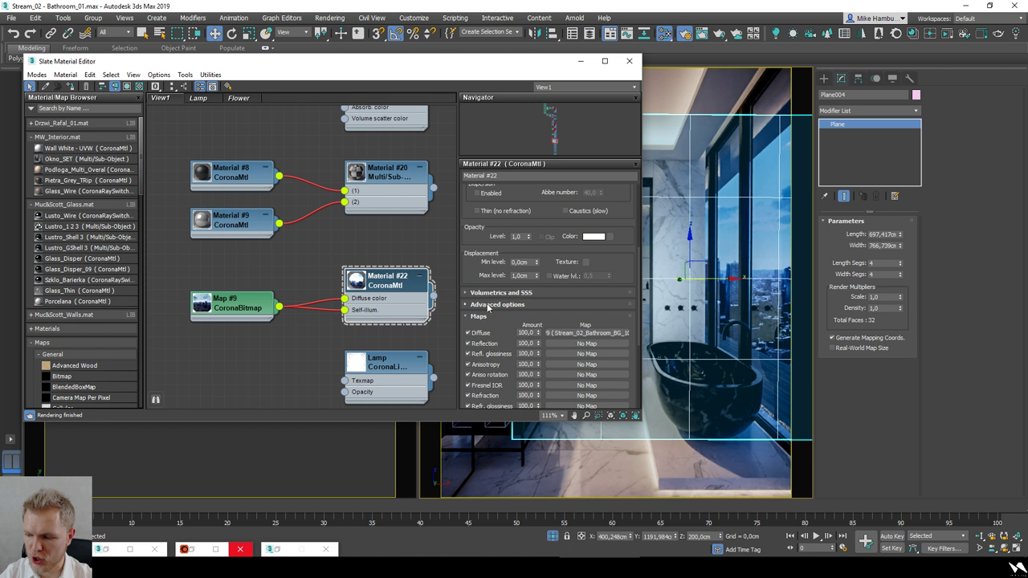
left_click(490, 304)
scroll(538, 358, "down", 3)
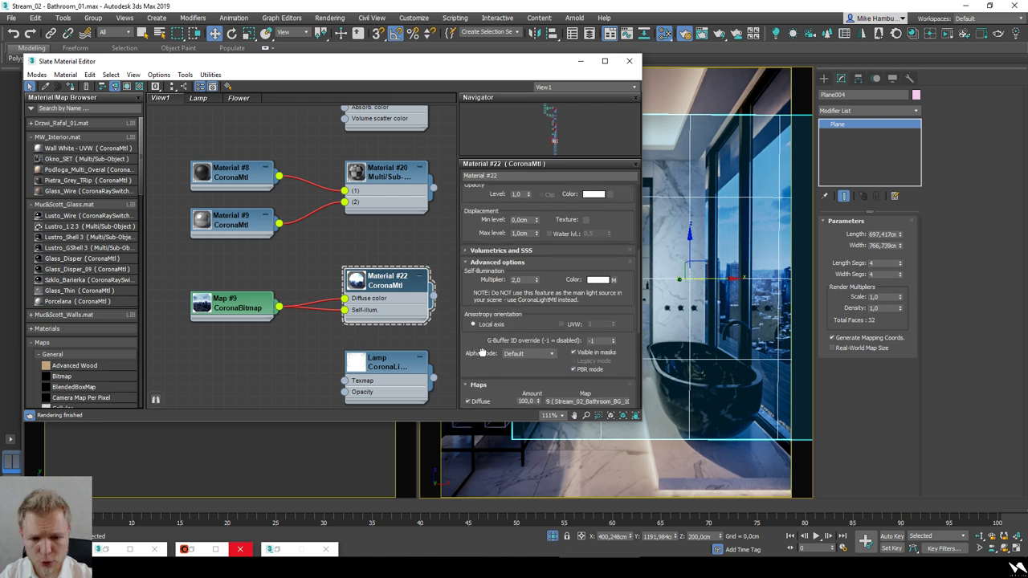
scroll(488, 375, "up", 4)
left_click(484, 273)
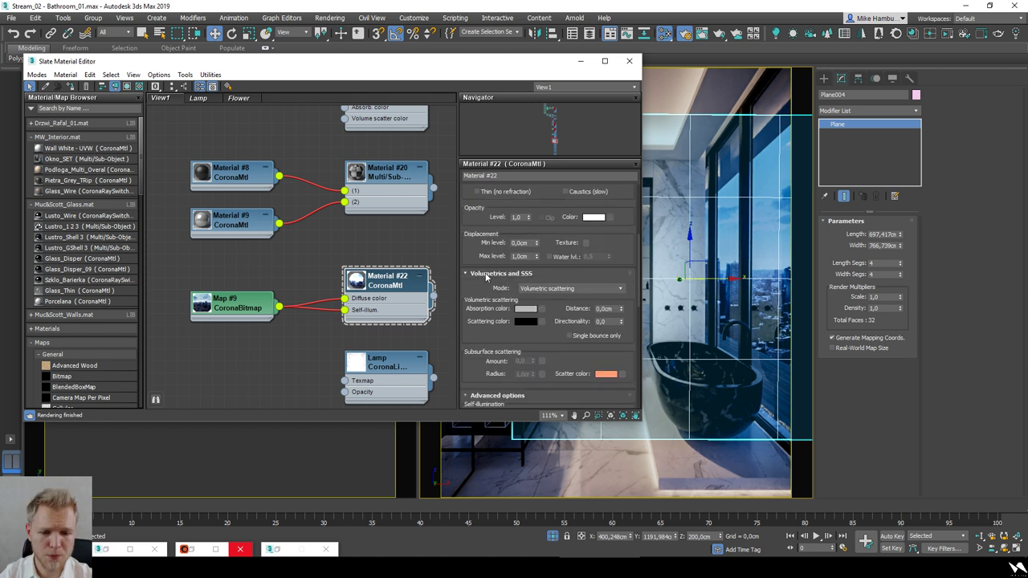
left_click(478, 273)
scroll(486, 285, "up", 2)
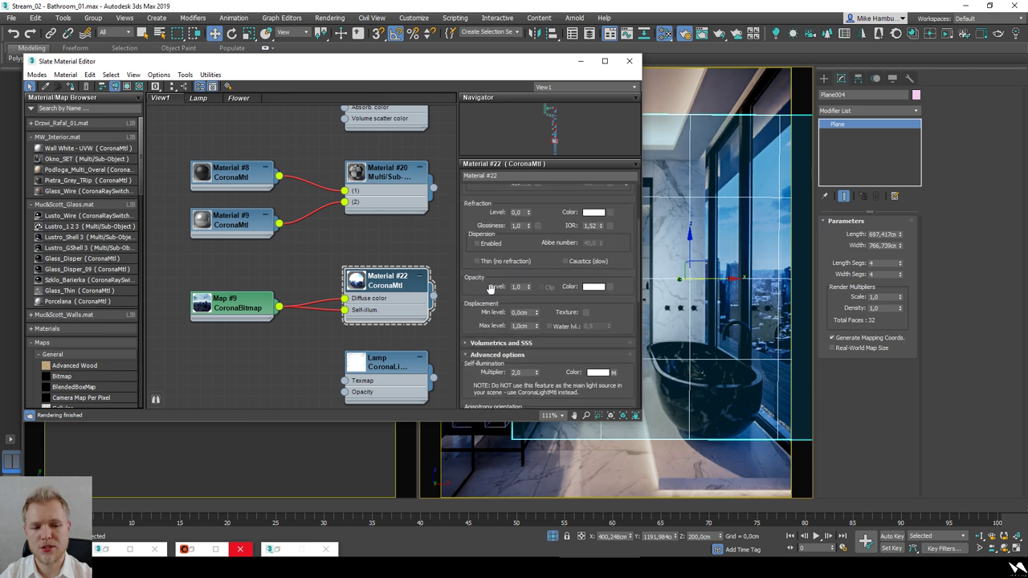
key("alt+Tab")
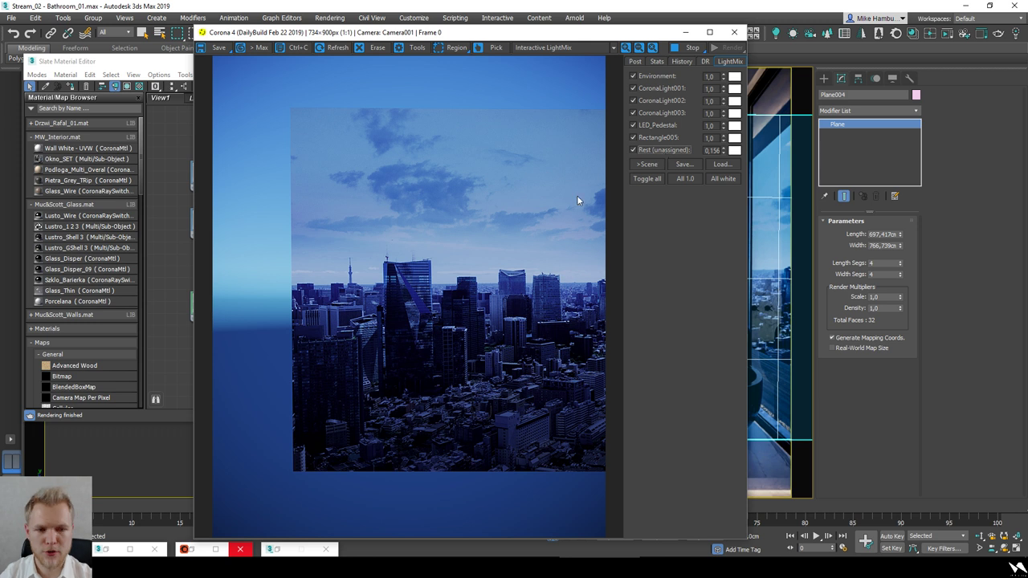
Step: Switch off all LightMix layers of the interactive background render
left_click_drag(552, 38, 543, 18)
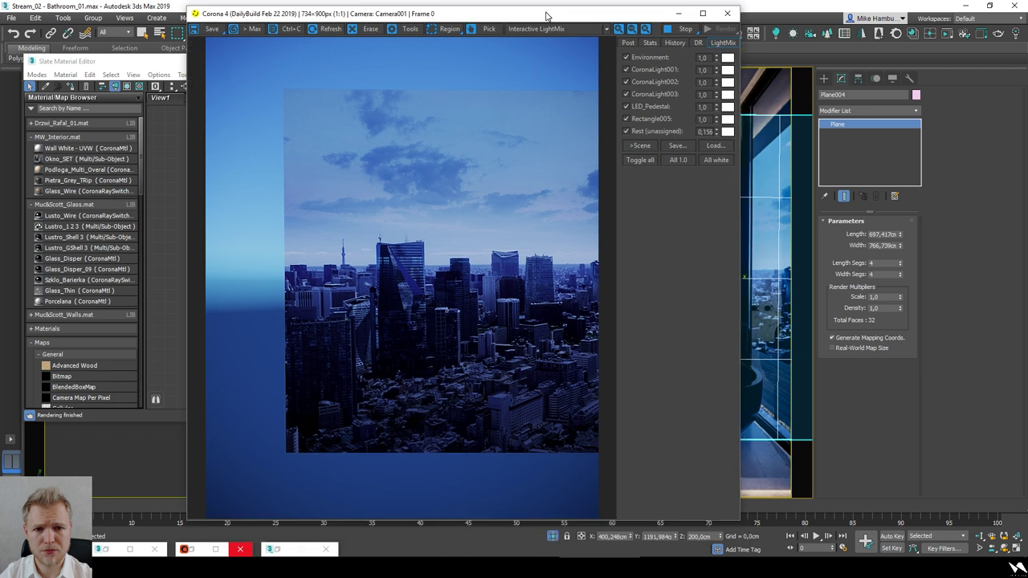
left_click_drag(716, 129, 724, 114)
right_click(725, 113)
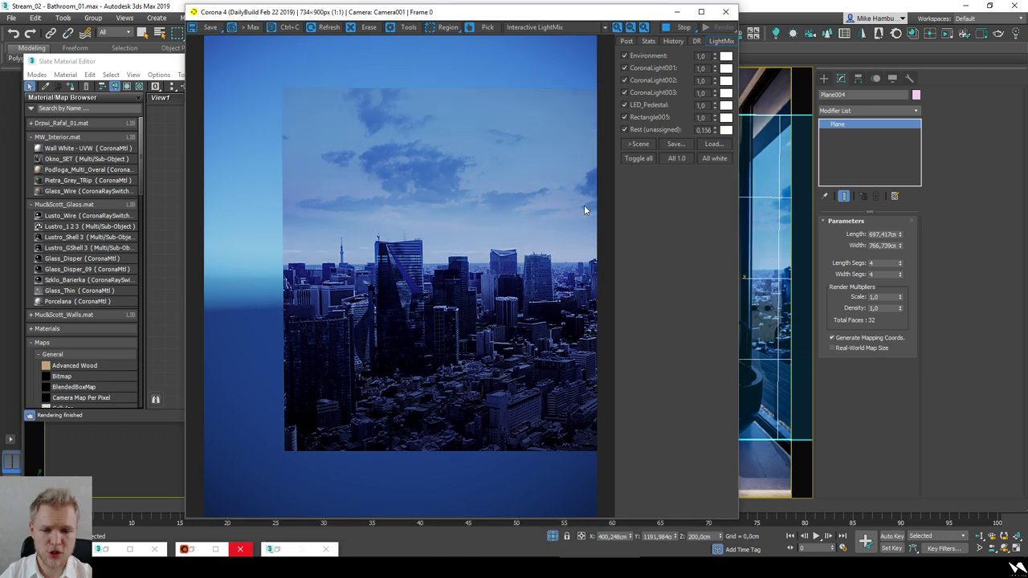
left_click(631, 159)
Step: Unhide all bathroom objects, close the Corona frame buffer and minimize the material editor
right_click(760, 215)
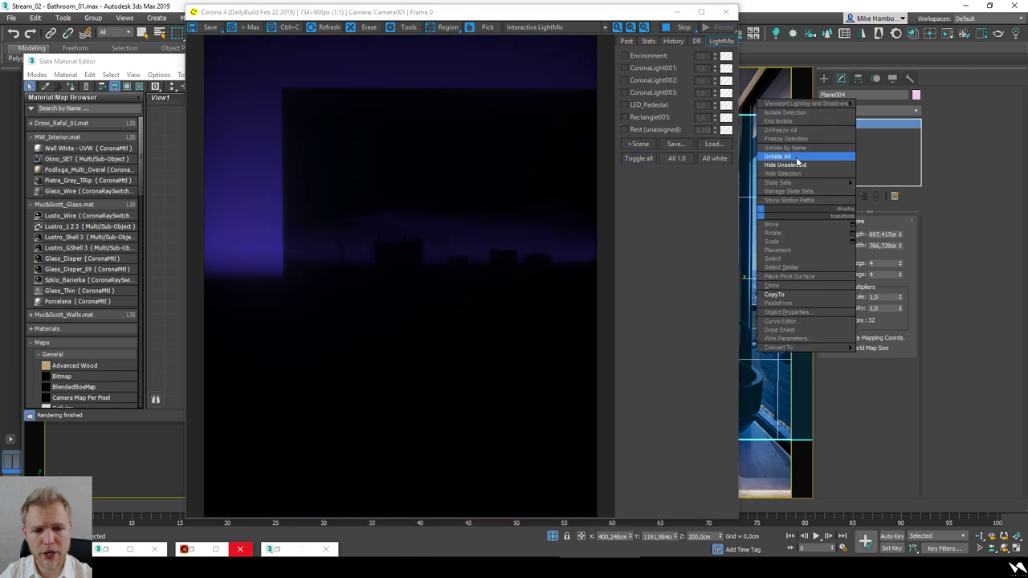
left_click(795, 156)
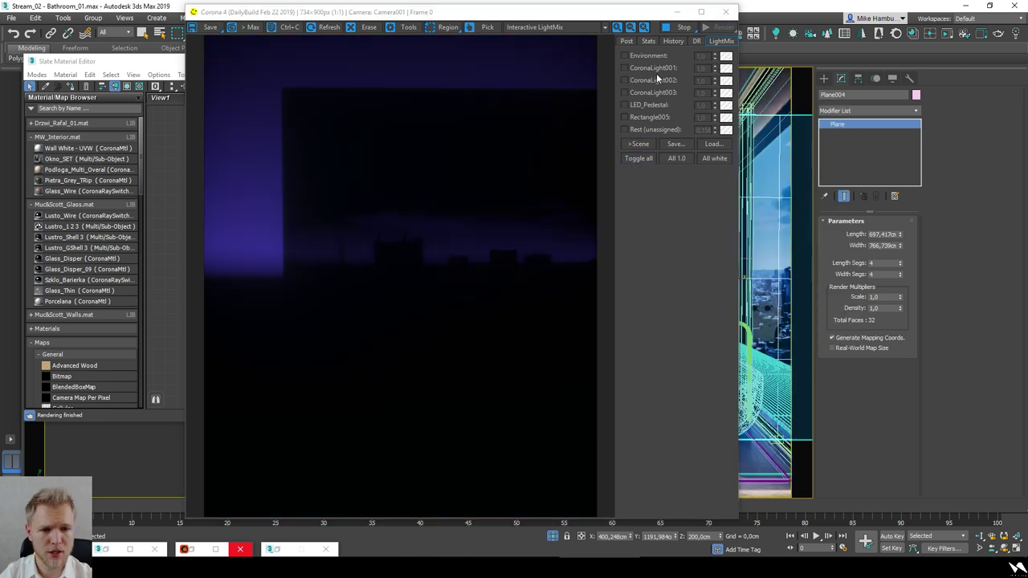
left_click(728, 12)
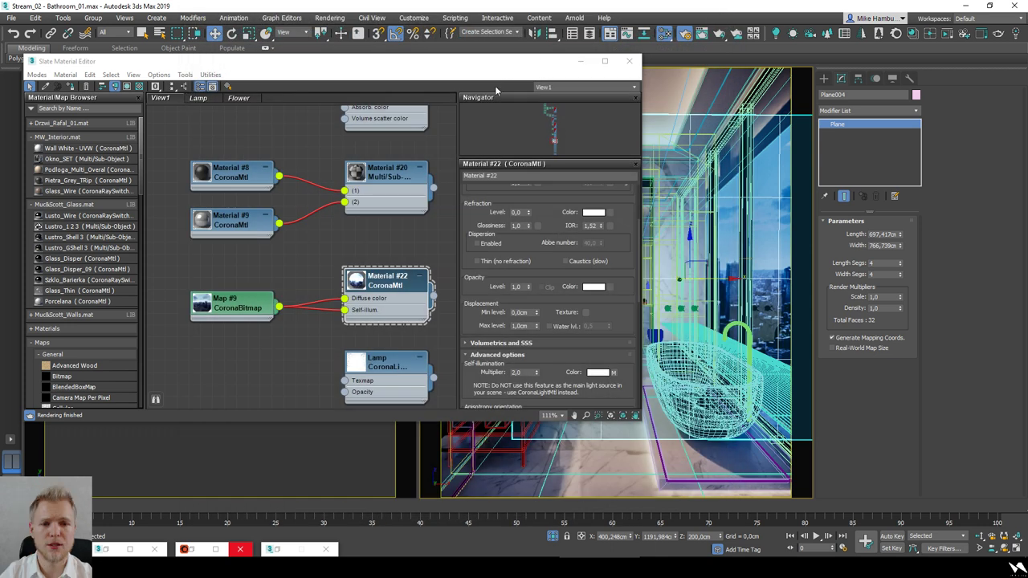
left_click(580, 61)
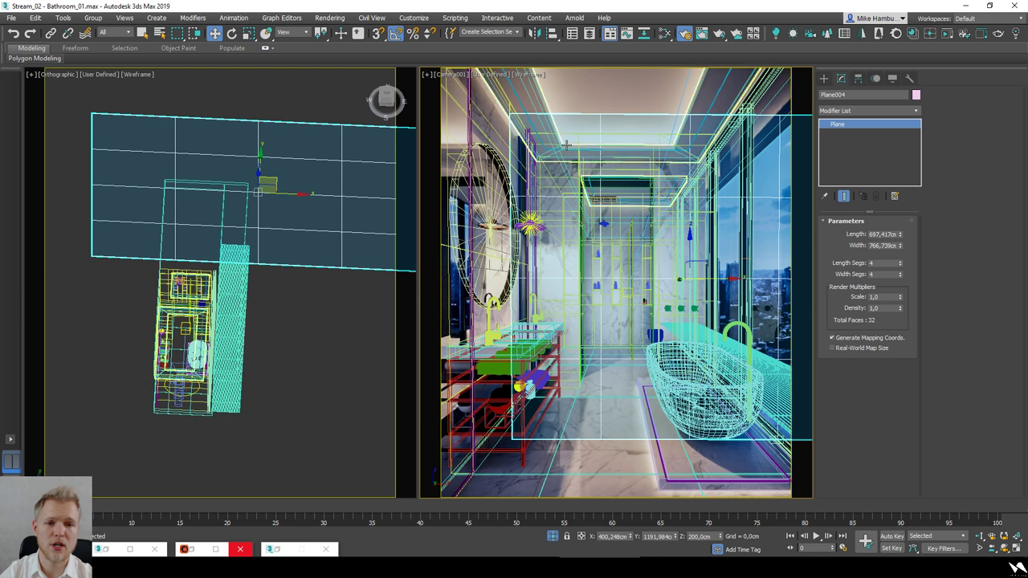
Step: Select the ceiling LED spline, the LED spline around the tub pedestal and the light in the washbasin shelf together
key("F3")
left_click(529, 223)
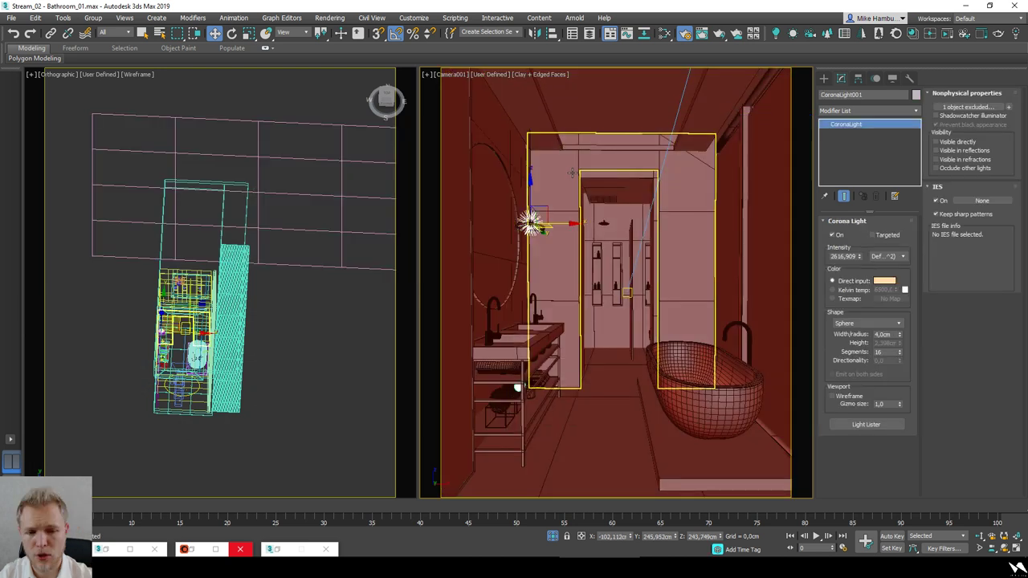
key("F3")
left_click(528, 112)
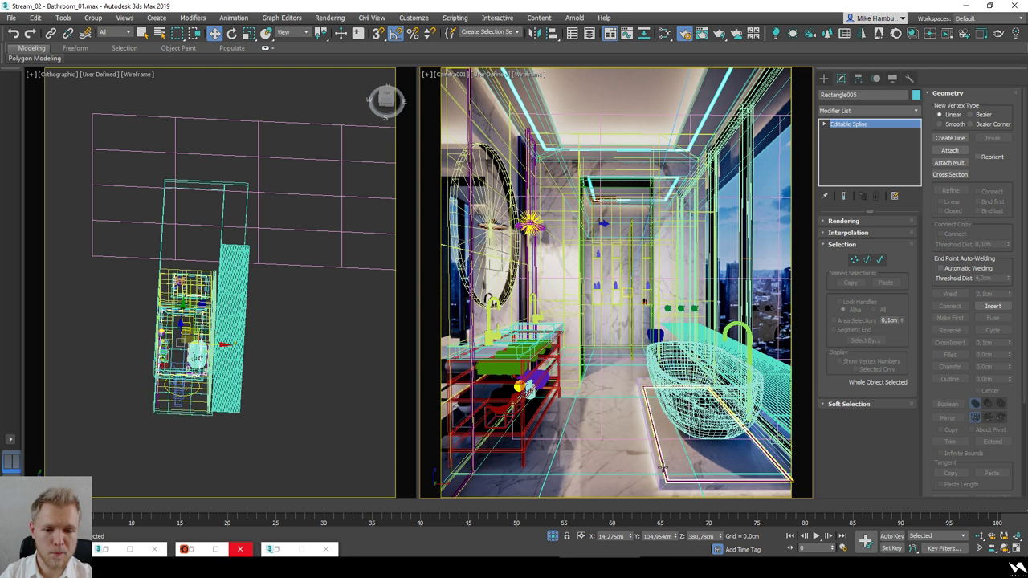
left_click(663, 468, "ctrl")
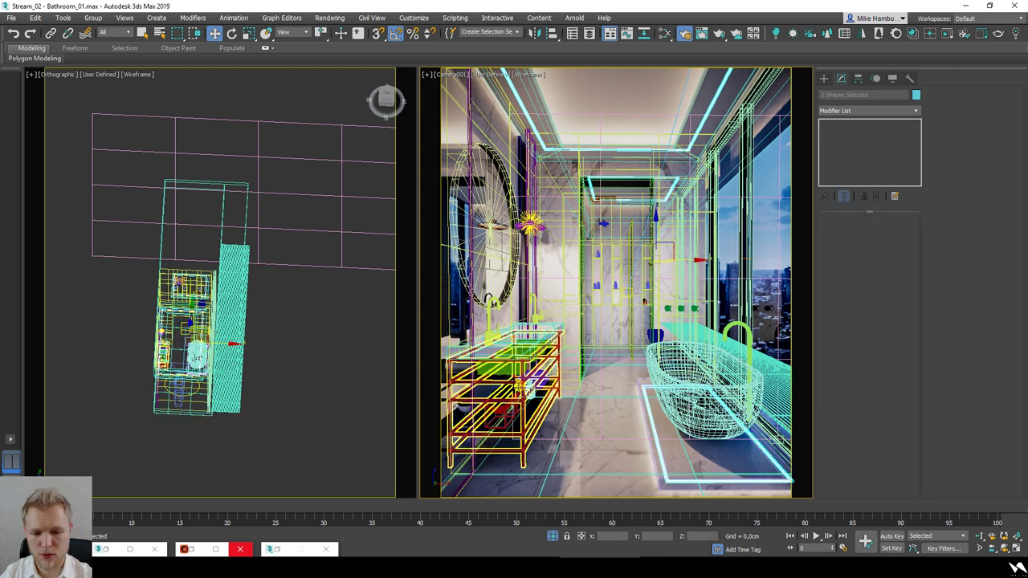
key("F3")
left_click(520, 387, "ctrl")
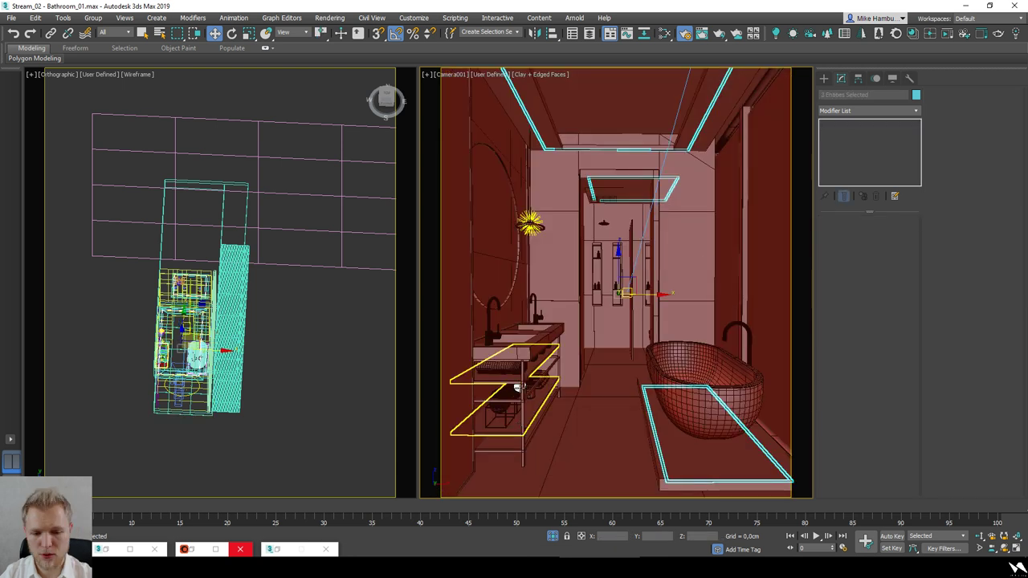
Step: Add a new view named View4 to the Slate Material Editor and load the selected lights' materials into it
left_click(681, 35)
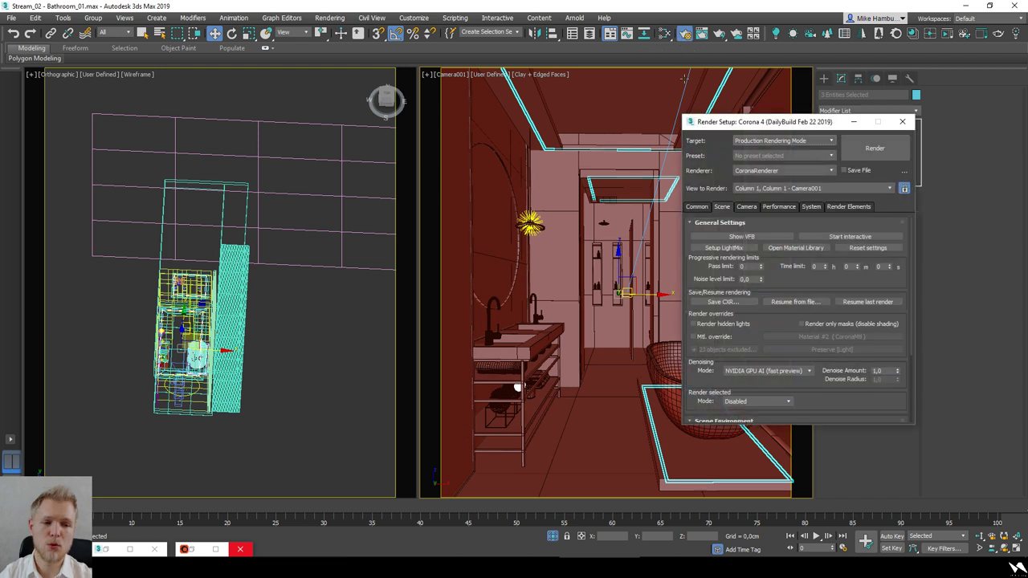
left_click(665, 35)
right_click(284, 96)
left_click(306, 104)
key("Return")
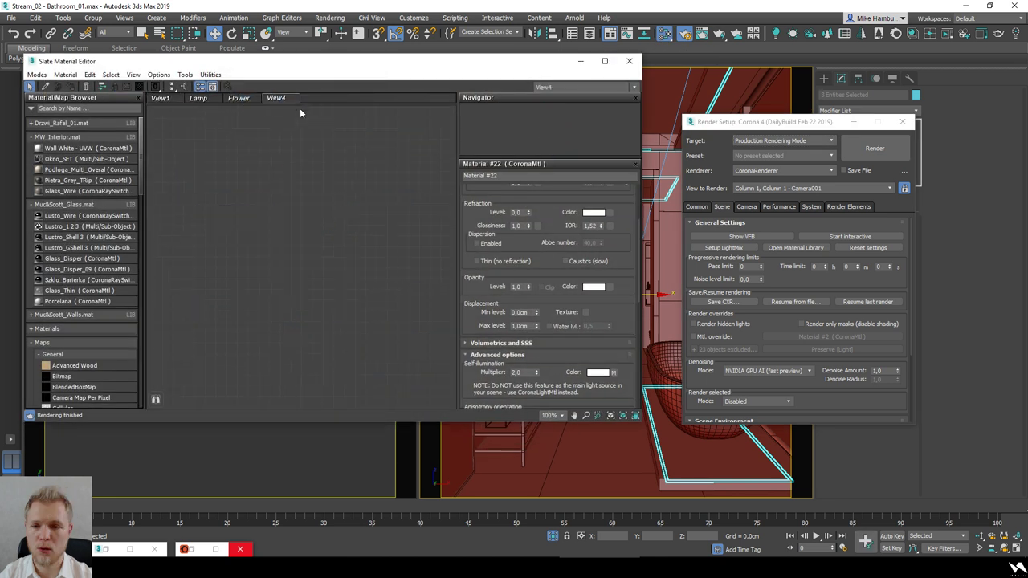
left_click(66, 74)
left_click(115, 98)
scroll(385, 255, "down", 6)
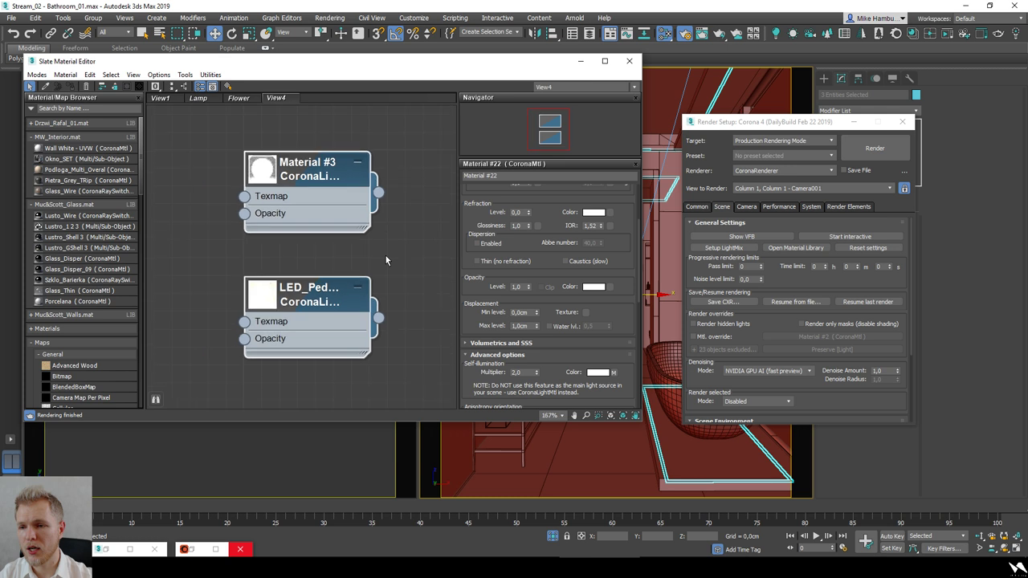
scroll(386, 142, "down", 2)
Step: Enable 2D Pan Zoom Mode in the Camera001 viewport and select the Bulb object of the pendant lamp
left_click_drag(381, 66, 148, 124)
left_click(432, 73)
left_click(431, 74)
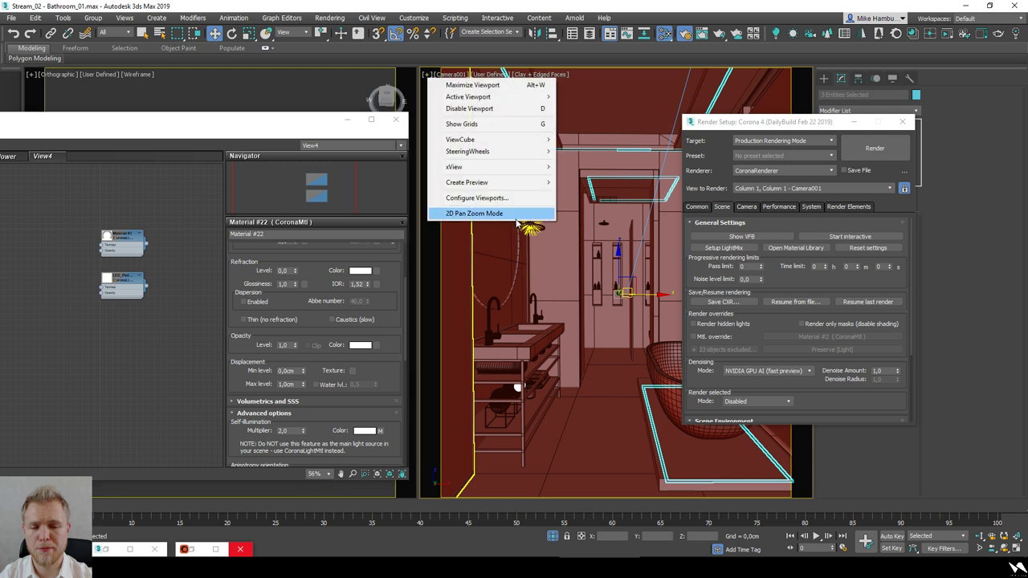
left_click(481, 211)
scroll(621, 267, "up", 10)
scroll(620, 268, "up", 6)
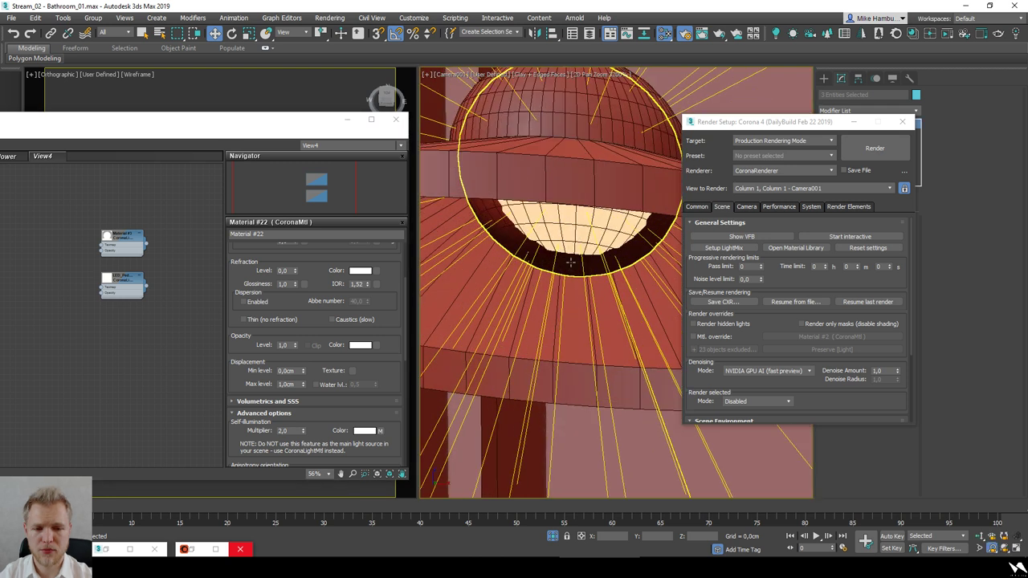
left_click(570, 261)
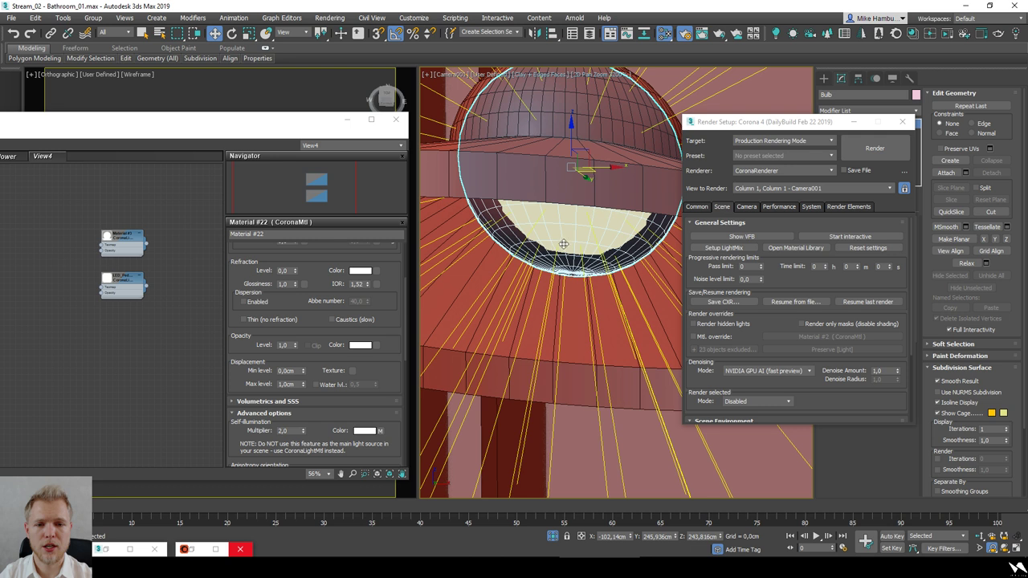
Step: Select CoronaLight001 inside the pendant bulb and uncover its parameters by minimizing Render Setup
scroll(565, 241, "down", 5)
scroll(587, 236, "up", 4)
scroll(593, 263, "down", 1)
scroll(593, 262, "down", 2)
left_click(592, 265)
scroll(591, 267, "down", 3)
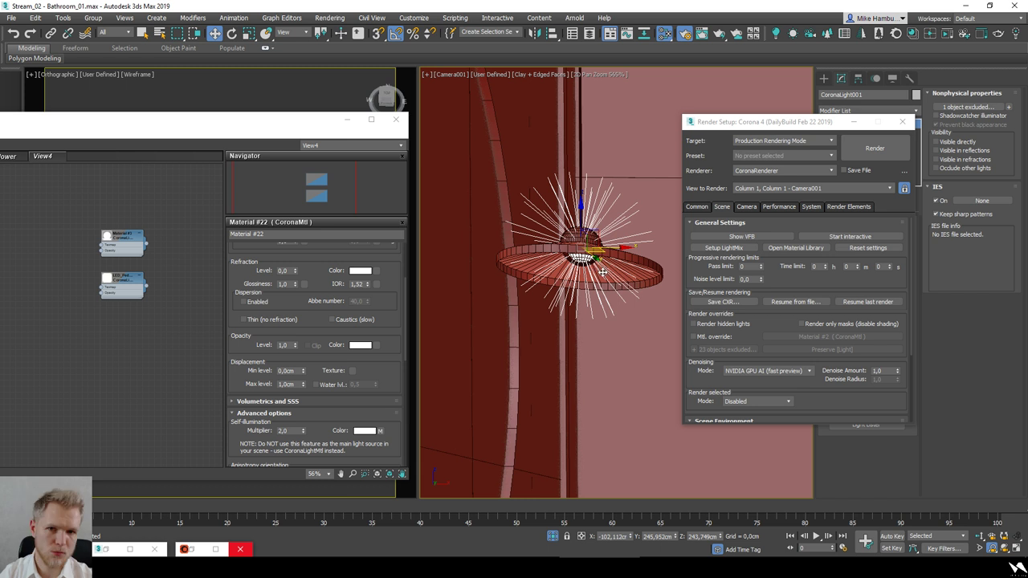
middle_click_drag(631, 265, 627, 267)
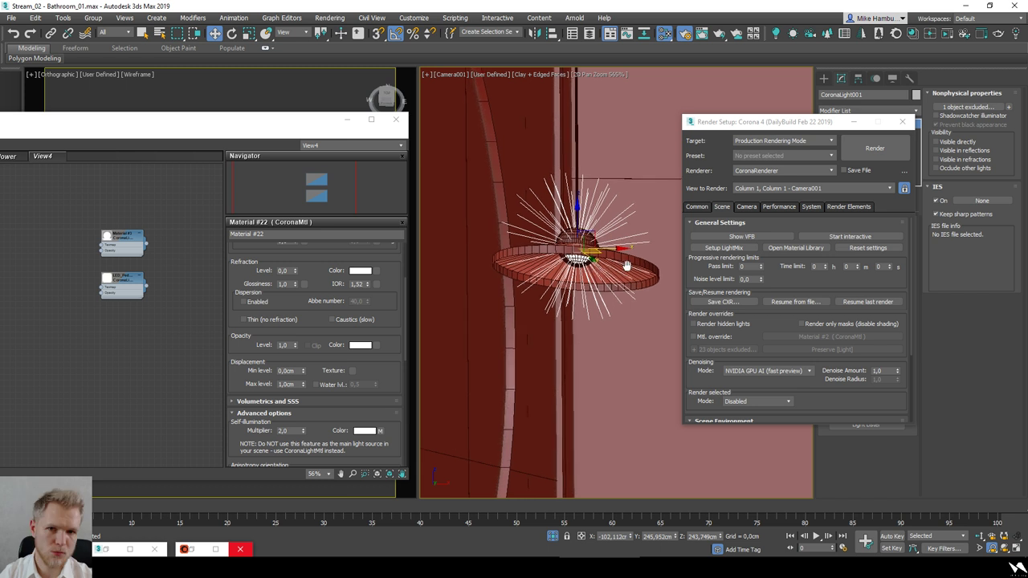
left_click(855, 123)
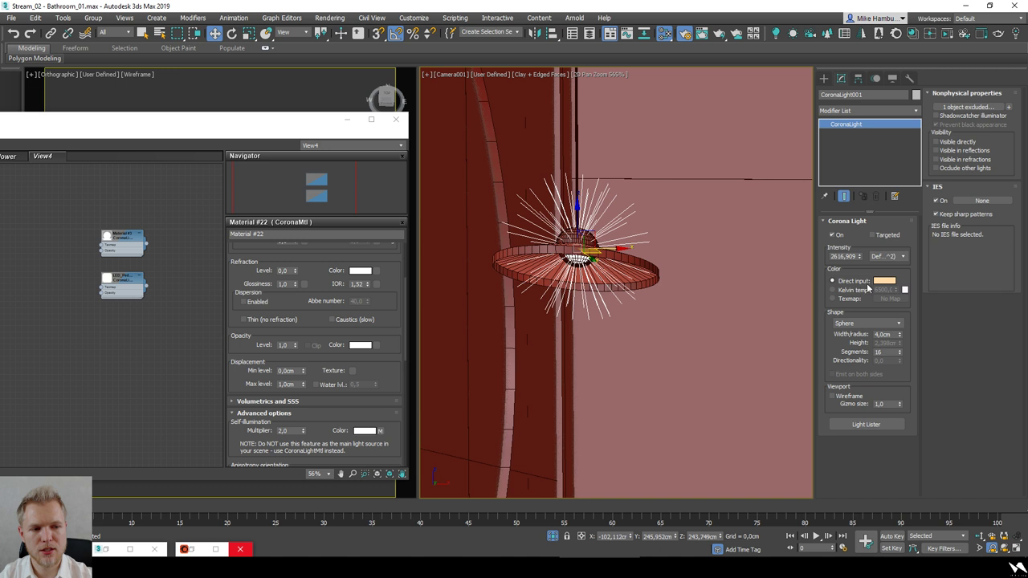
Step: Examine the intensity, color and sphere Width/radius settings of CoronaLight001 beside the pendant lamp model
mouse_move(899, 335)
left_mouse_down()
mouse_move(902, 359)
mouse_move(900, 335)
left_mouse_up()
left_click_drag(194, 126, 466, 127)
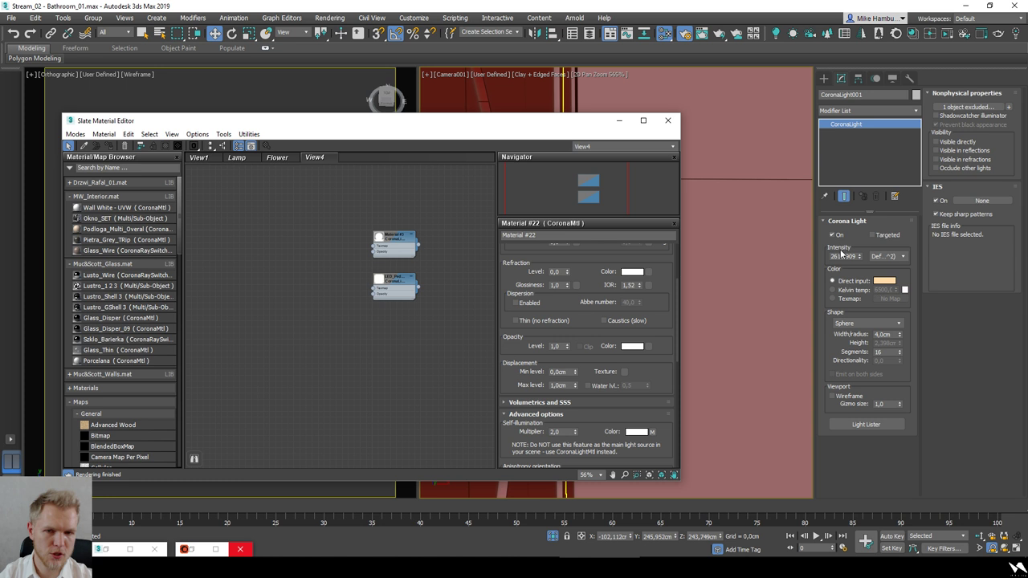
left_click_drag(548, 130, 289, 123)
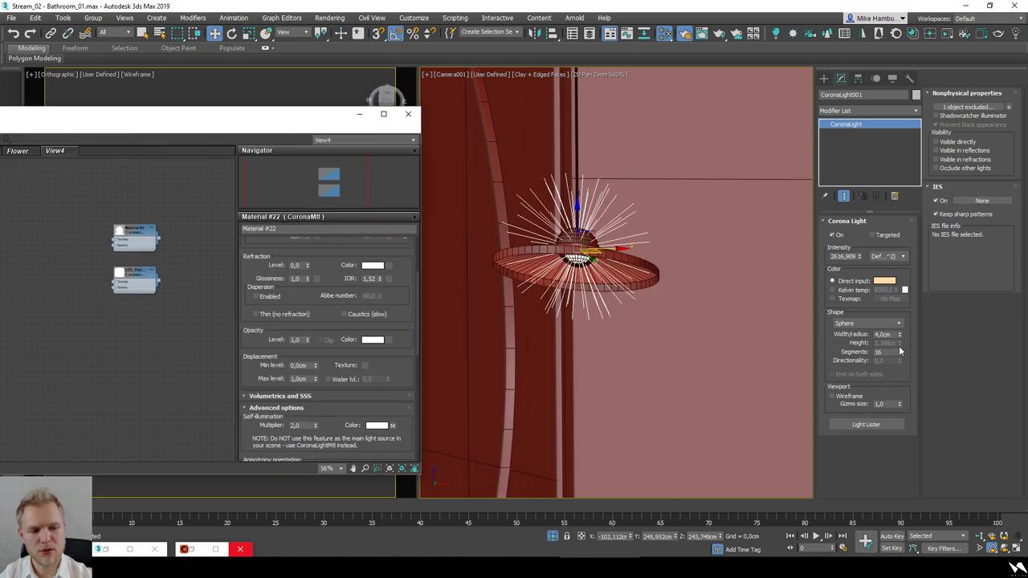
left_click_drag(902, 339, 911, 381)
right_click(911, 382)
key("F3")
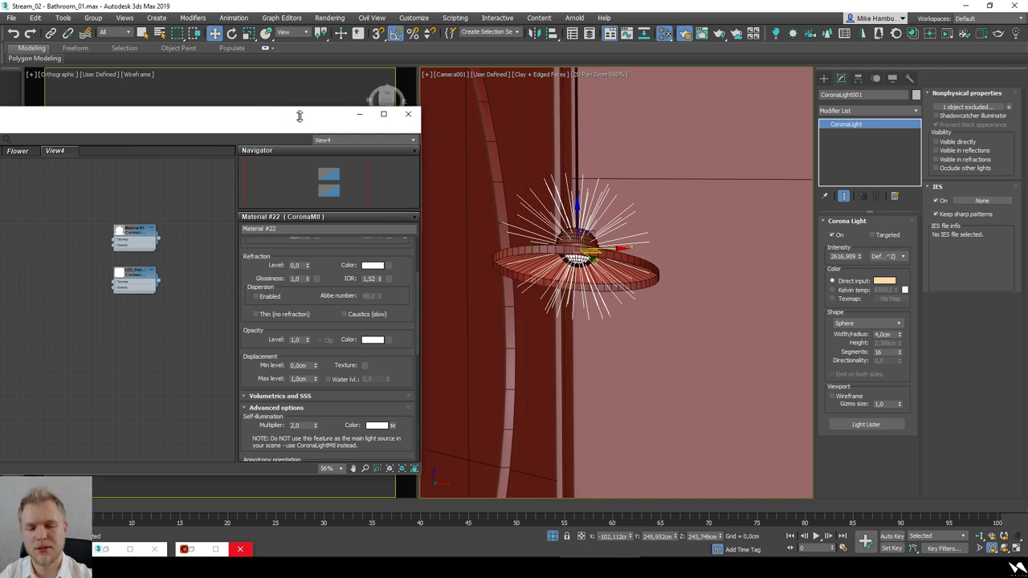
left_click_drag(294, 119, 361, 117)
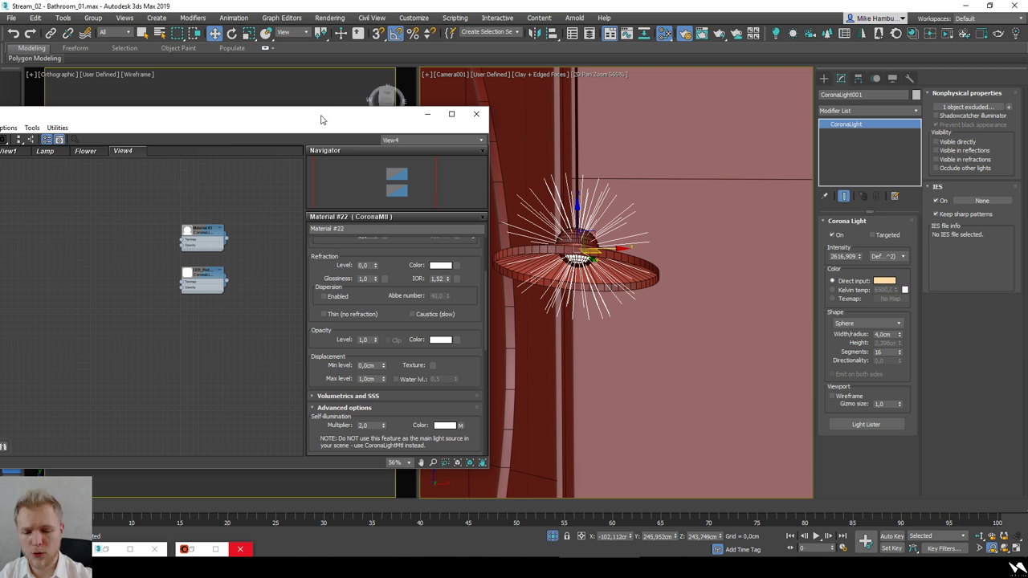
left_click_drag(320, 119, 355, 115)
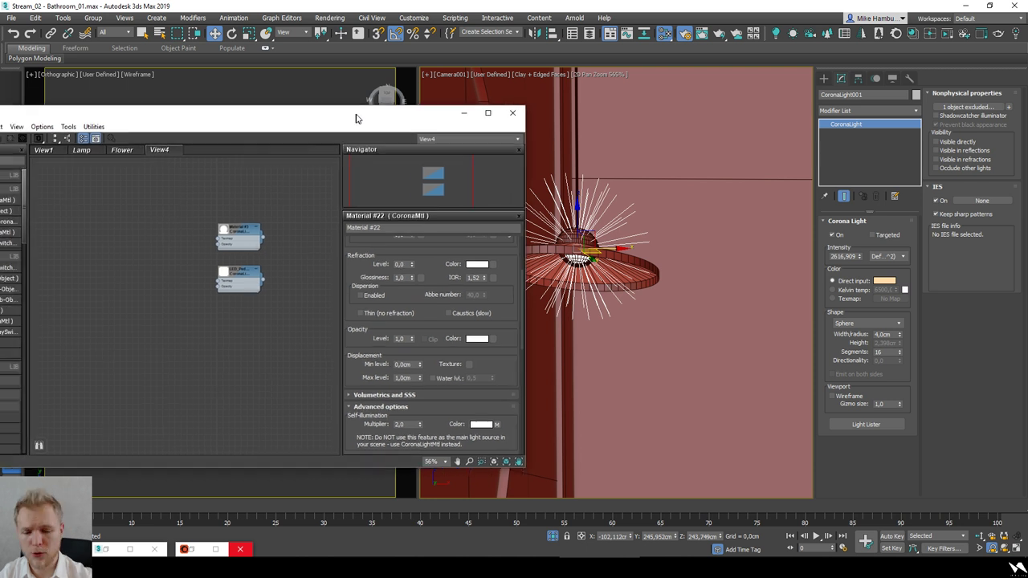
double_click(883, 334)
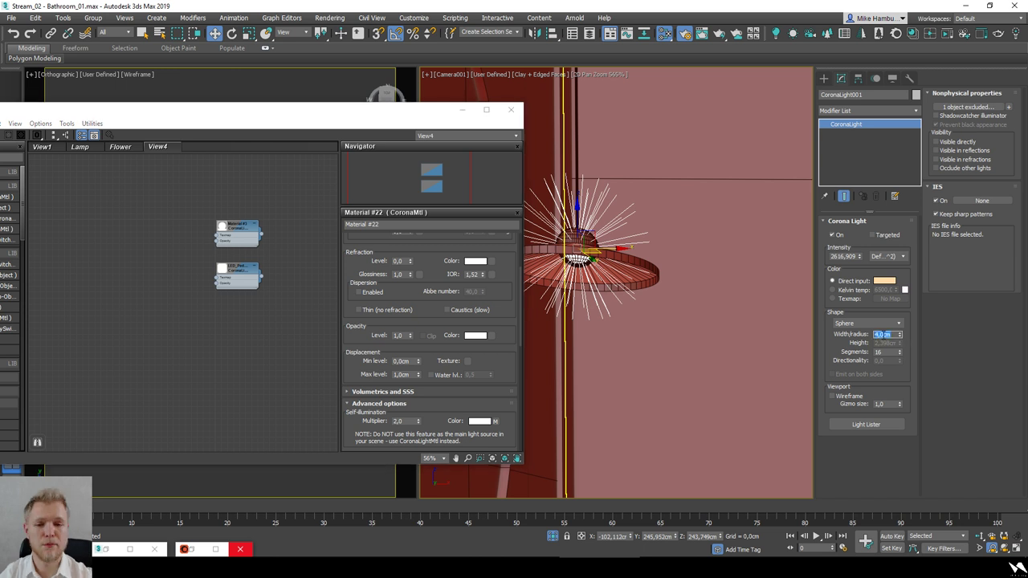
Step: Examine the emission color and intensity of the LED_Pedestal and Material #3 light materials
left_click_drag(357, 124, 529, 113)
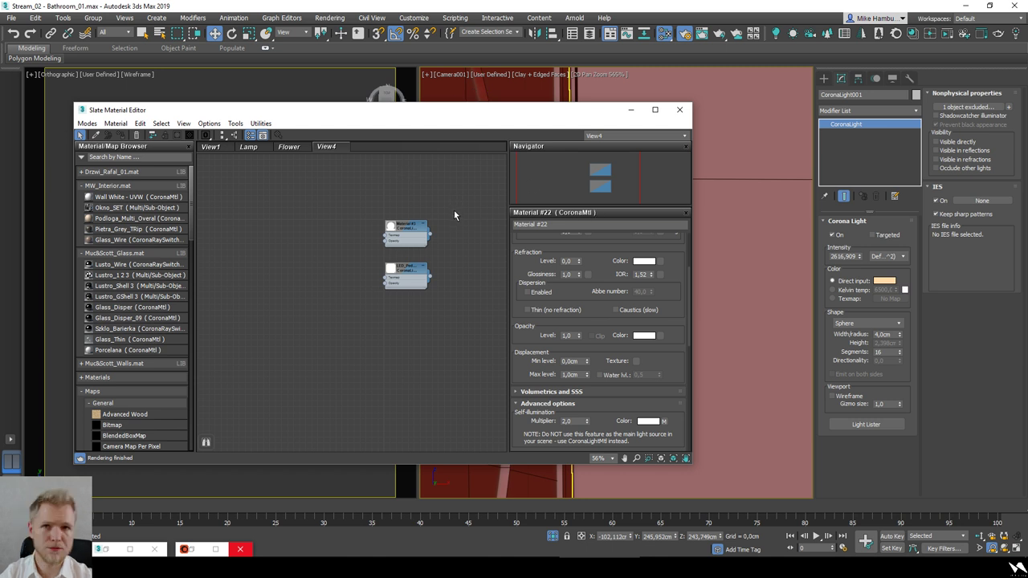
double_click(405, 269)
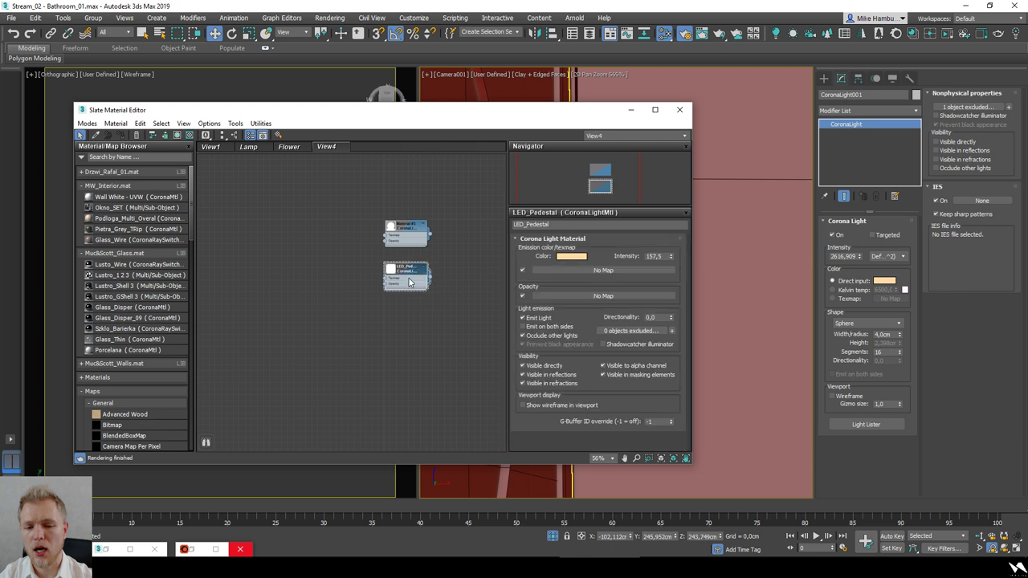
middle_click_drag(433, 294, 405, 295)
scroll(409, 265, "down", 2)
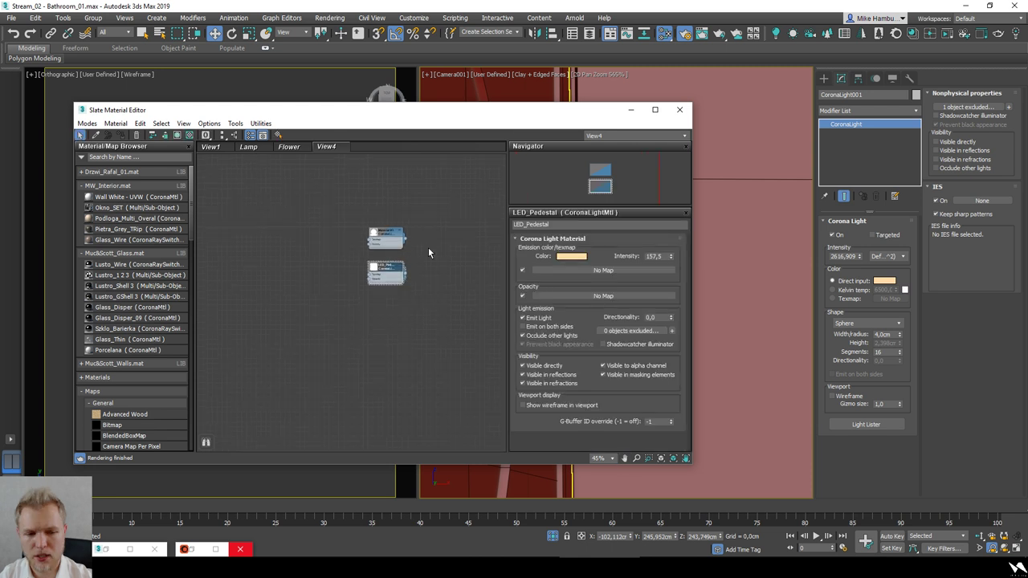
left_click(549, 228)
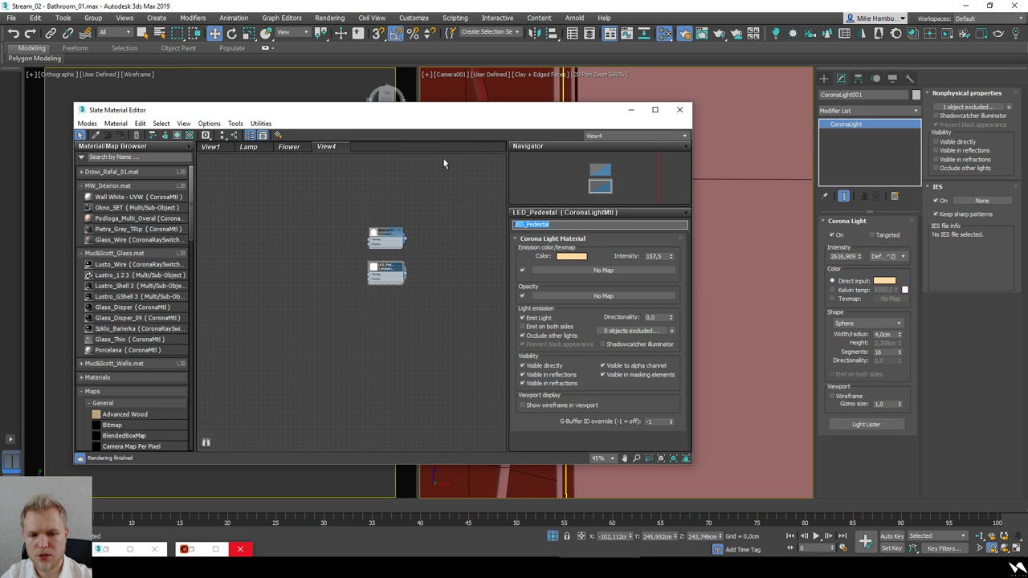
scroll(391, 242, "up", 3)
double_click(391, 243)
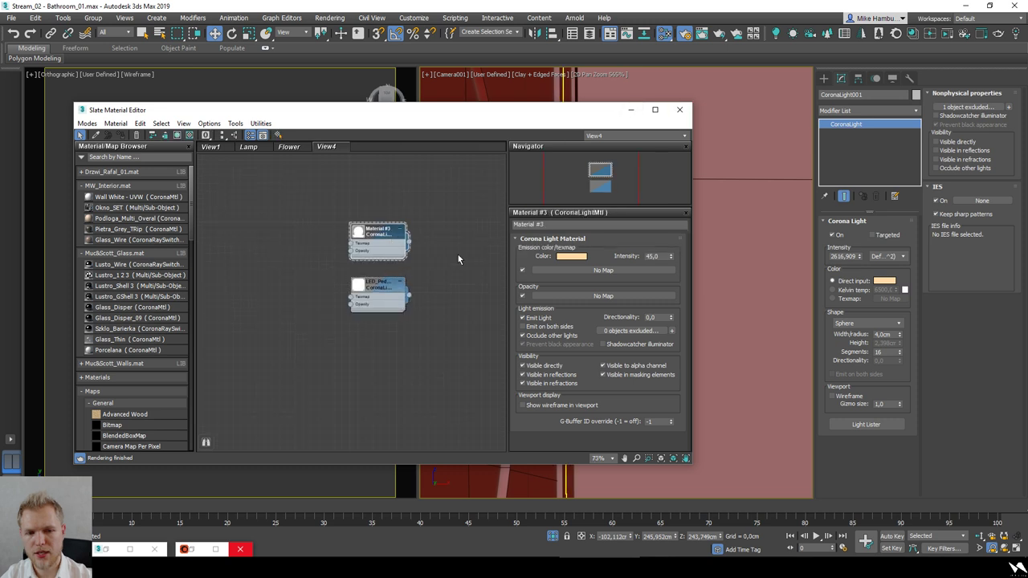
Step: Show Camera001 as wireframe in the orthographic viewport, then select and isolate the ceiling LED spline Rectangle005
left_click(630, 109)
right_click(683, 303)
key("c")
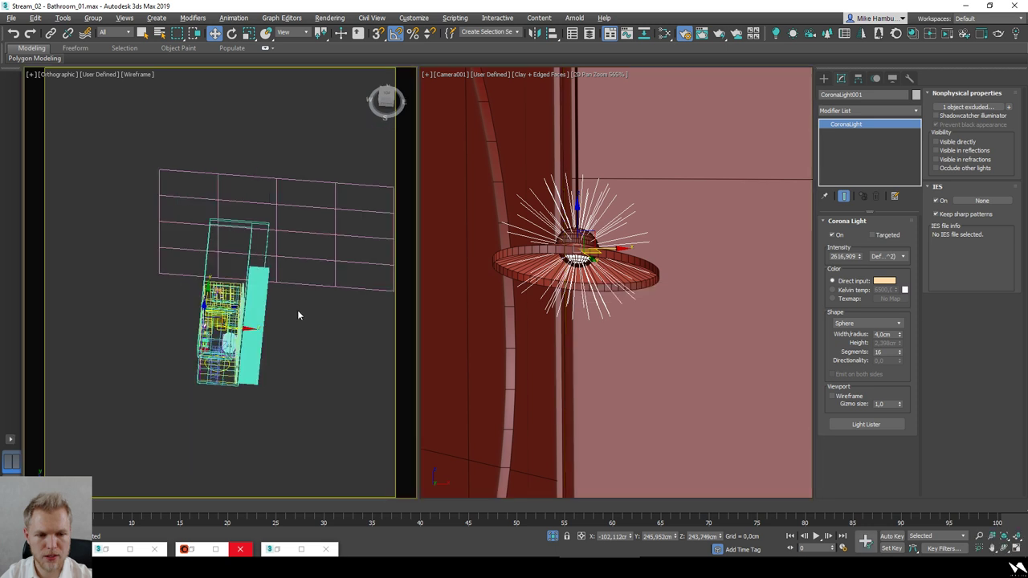
key("F3")
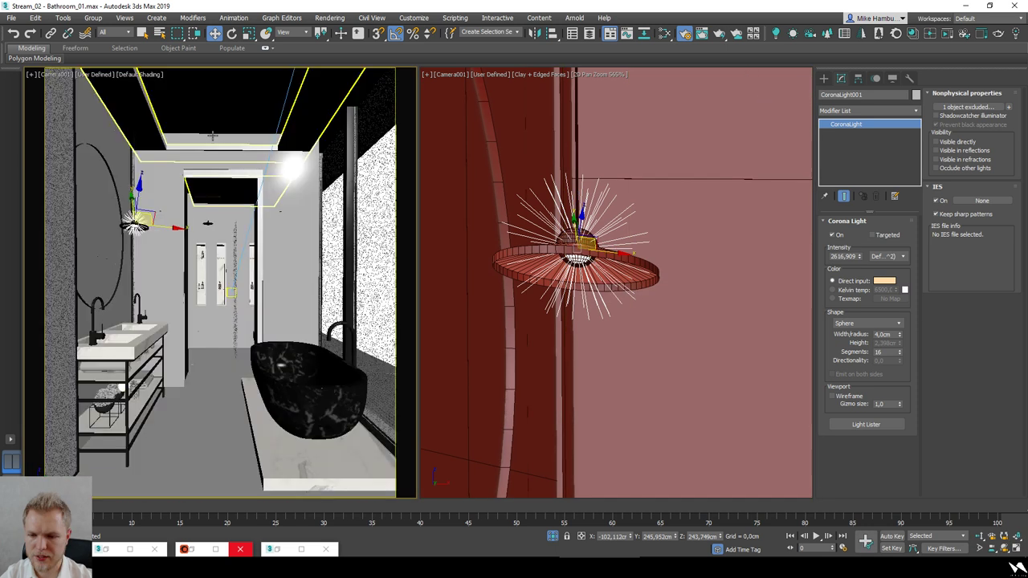
key("F3")
left_click(135, 118)
key("alt+q")
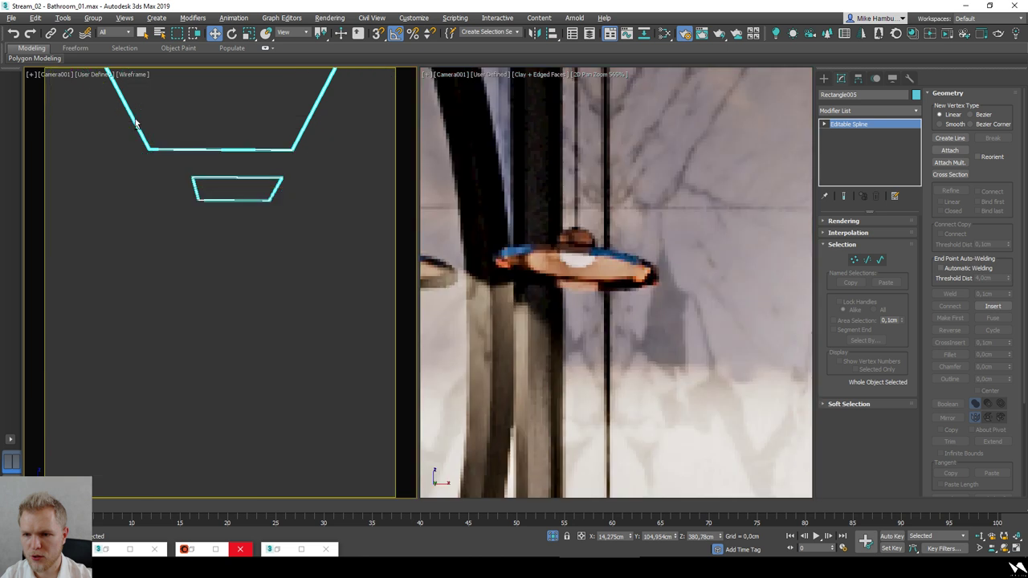
Step: Inspect a corner of the isolated LED spline in an orthographic view and open its Rendering settings
key("t")
middle_click_drag(320, 314, 254, 274, "alt")
scroll(332, 333, "up", 2)
middle_click_drag(333, 333, 327, 287, "alt")
scroll(321, 285, "up", 10)
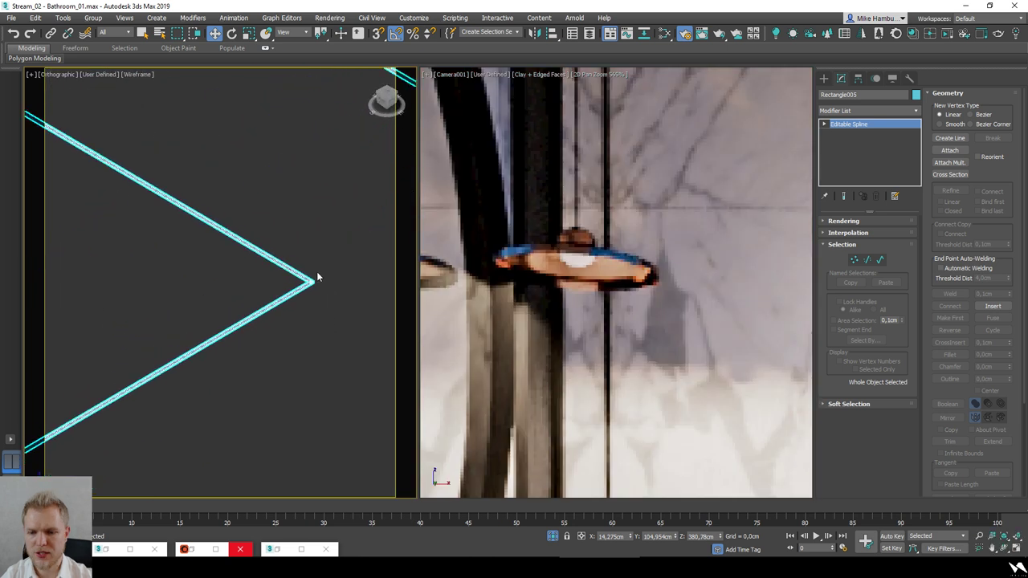
left_click(853, 222)
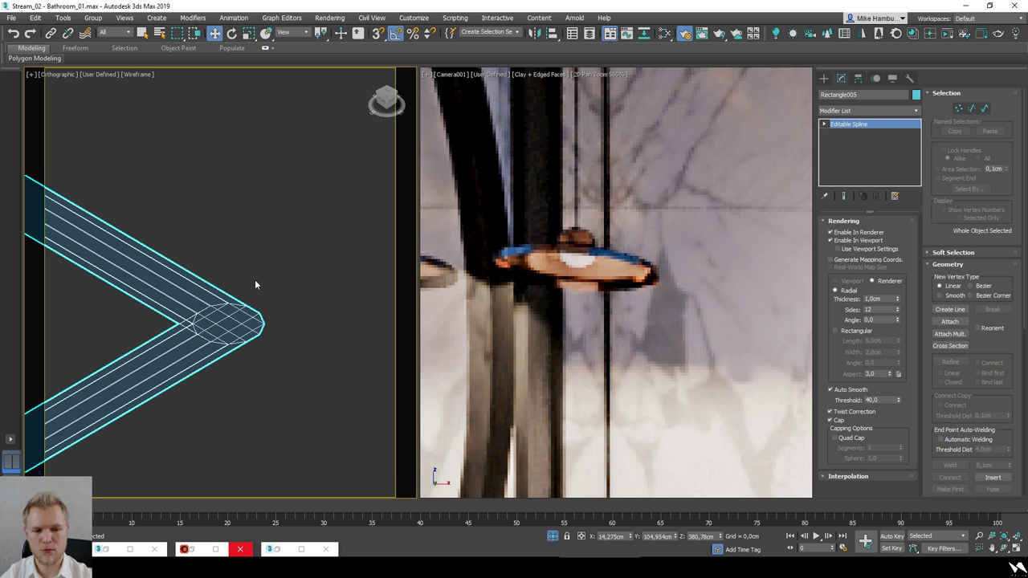
Step: End the isolation of the ceiling LED spline and show the whole bathroom scene
scroll(254, 279, "down", 8)
left_click_drag(897, 298, 927, 265)
right_click(927, 265)
scroll(239, 254, "down", 5)
scroll(257, 249, "down", 4)
right_click(259, 224)
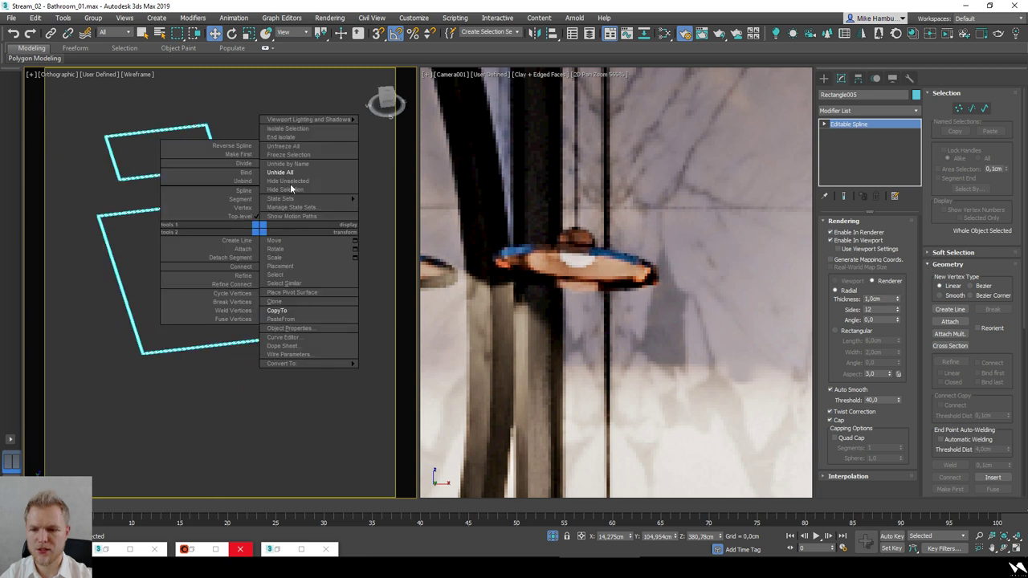
left_click(296, 166)
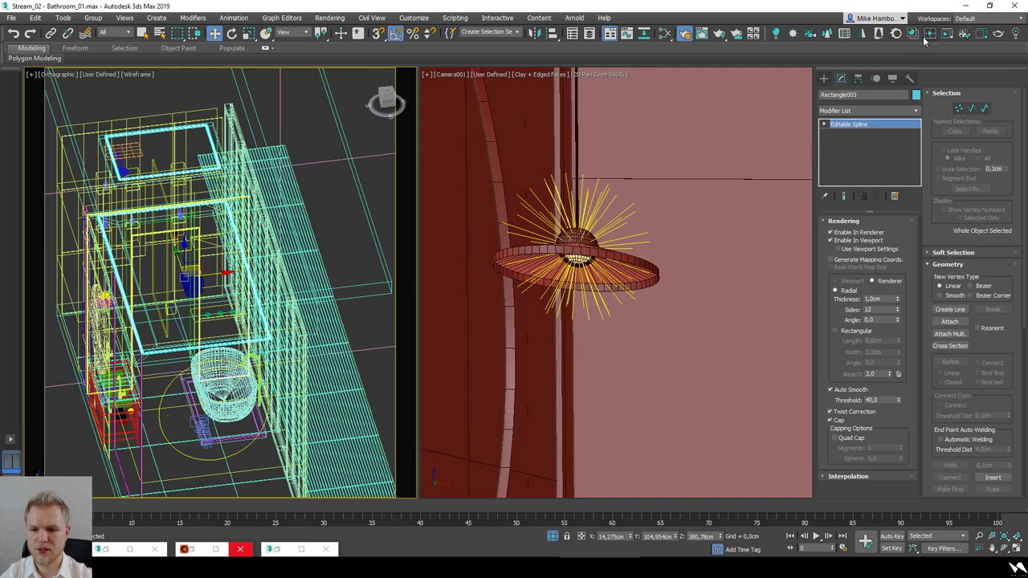
Step: Review the scene lights in the Corona Lister and the Material #3 light settings in the Slate Material Editor
left_click(844, 36)
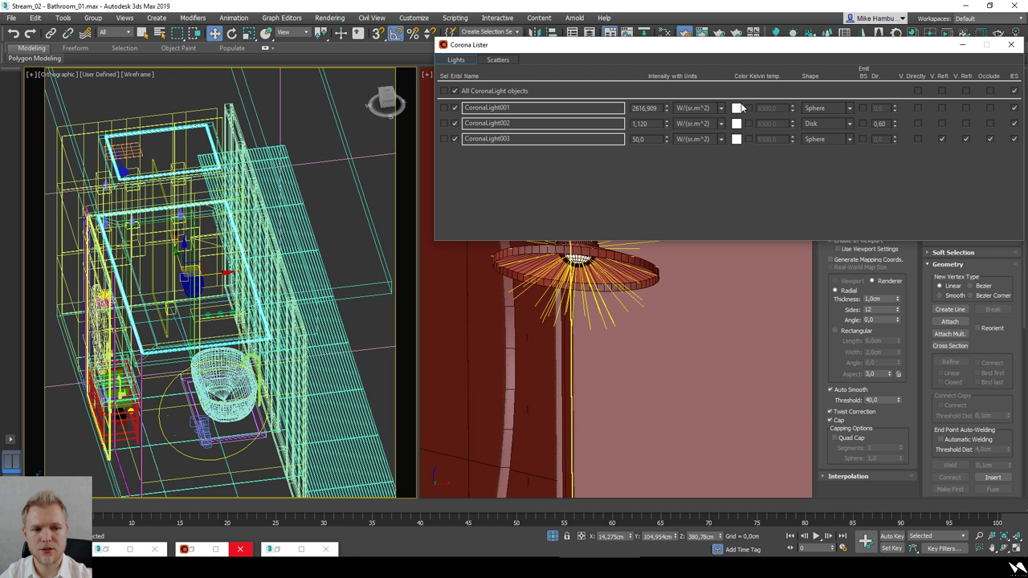
left_click_drag(723, 45, 492, 121)
right_click(179, 255)
left_click(212, 201)
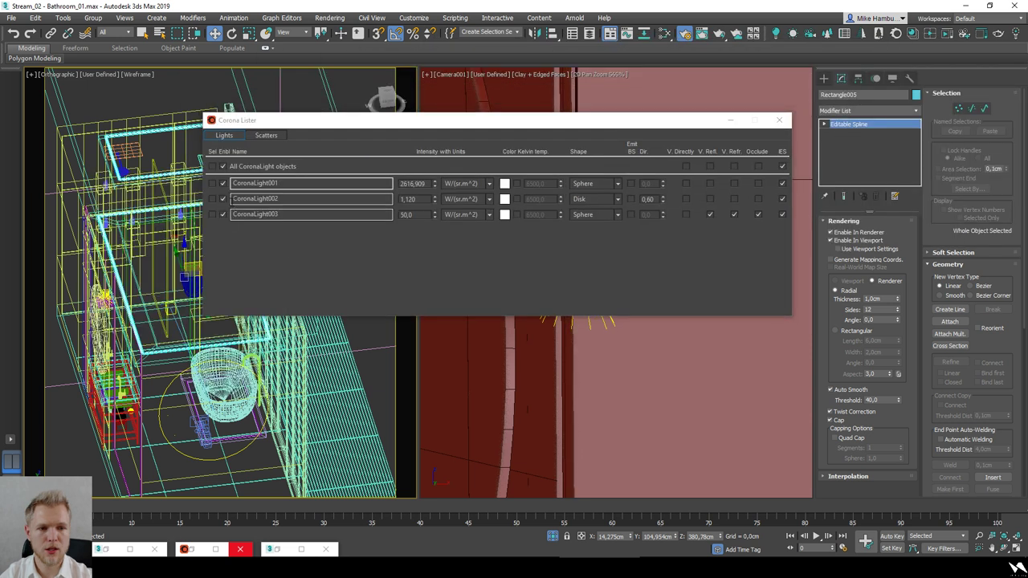
left_click(740, 121)
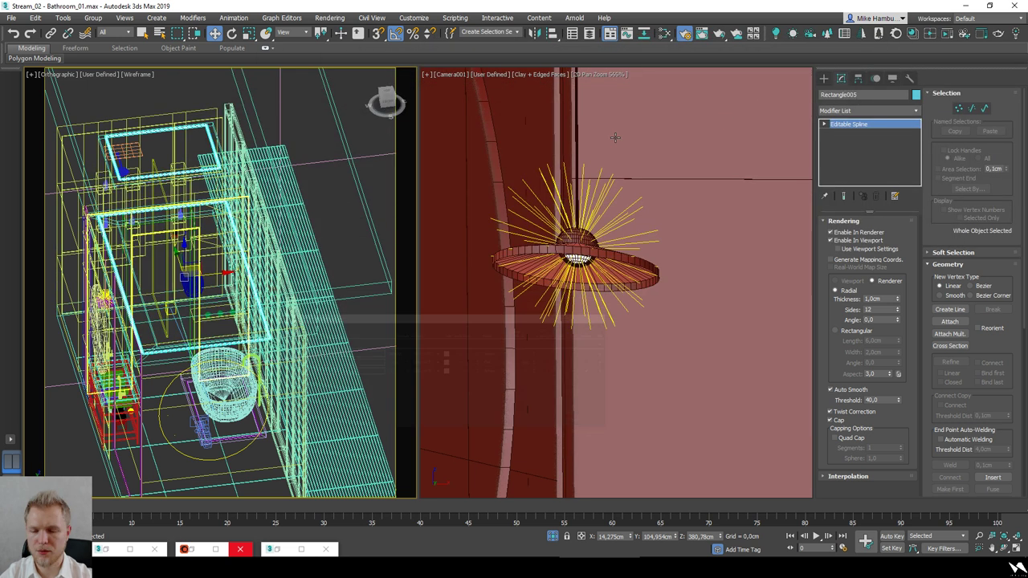
left_click(663, 33)
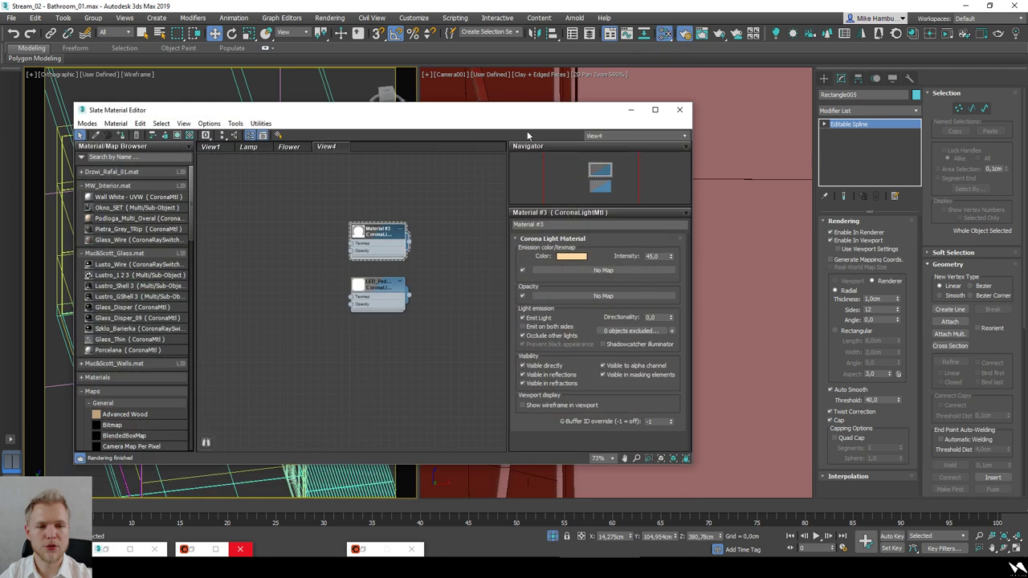
left_click(630, 109)
Step: Select the slatted deck Object002 and examine its boards up close in shaded and wireframe display
left_click(331, 216)
scroll(330, 216, "down", 4)
left_click(332, 294)
mouse_move(395, 302)
middle_mouse_down("alt")
mouse_move(251, 330)
mouse_move(271, 344)
middle_mouse_up("alt")
scroll(338, 310, "up", 2)
key("F3")
key("F3")
scroll(238, 300, "up", 5)
key("F3")
scroll(285, 328, "down", 1)
key("F3")
scroll(211, 247, "up", 2)
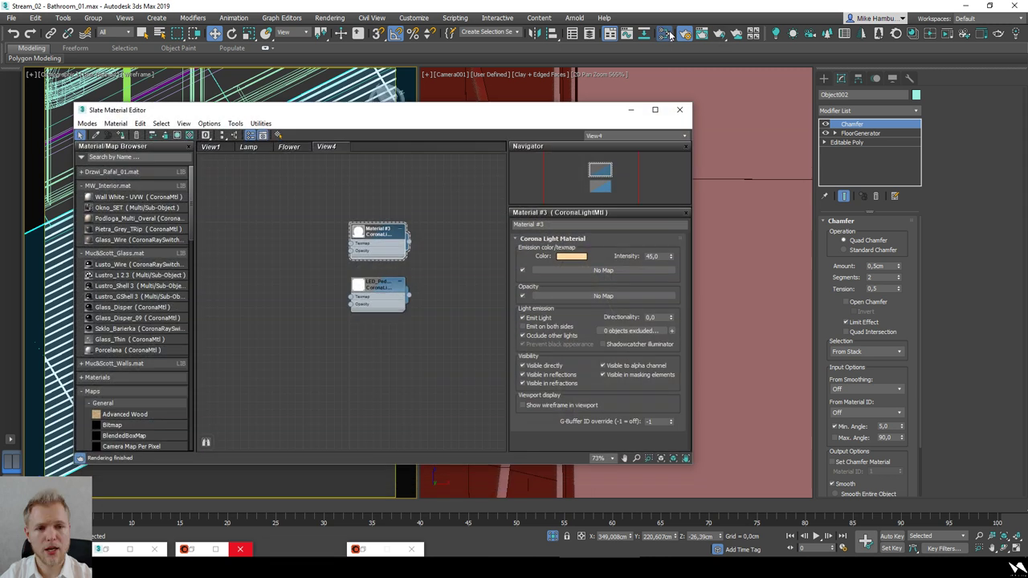
Step: Load the selected deck's material into View1 and inspect the color and Gamma random settings of its CoronaMultiMap
key("m")
left_click(210, 146)
left_click(115, 123)
left_click(143, 147)
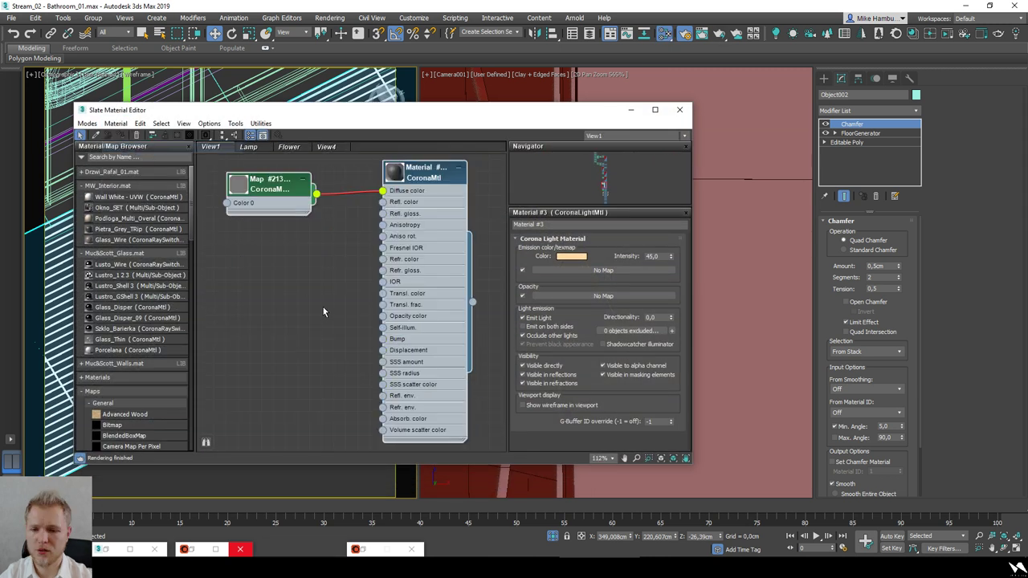
double_click(281, 224)
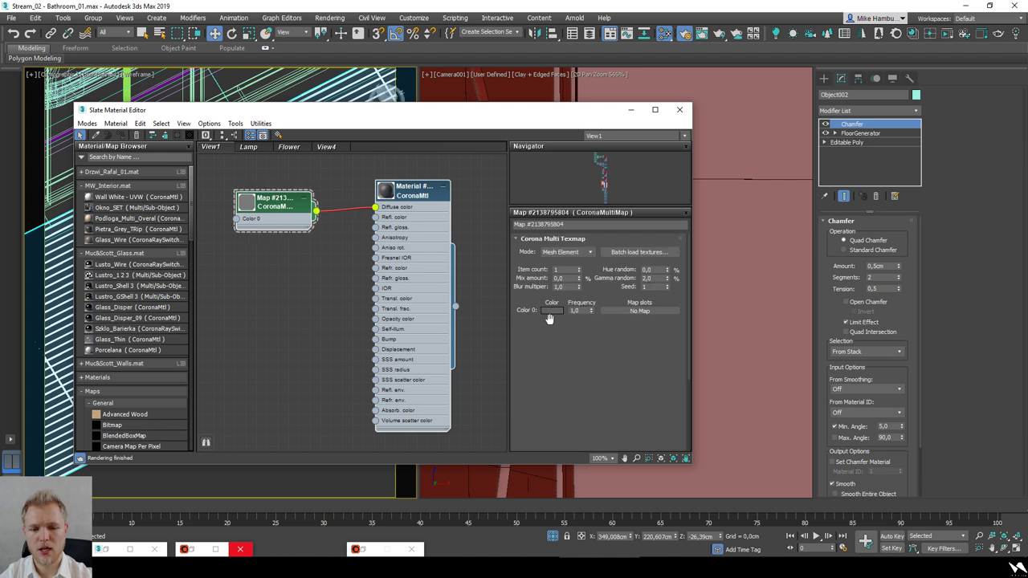
double_click(647, 278)
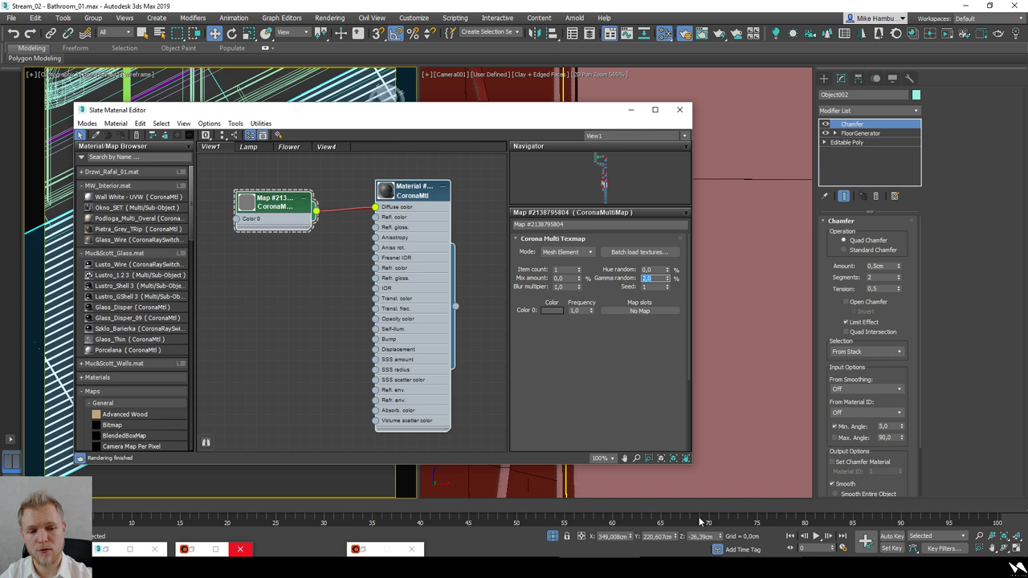
left_click(631, 109)
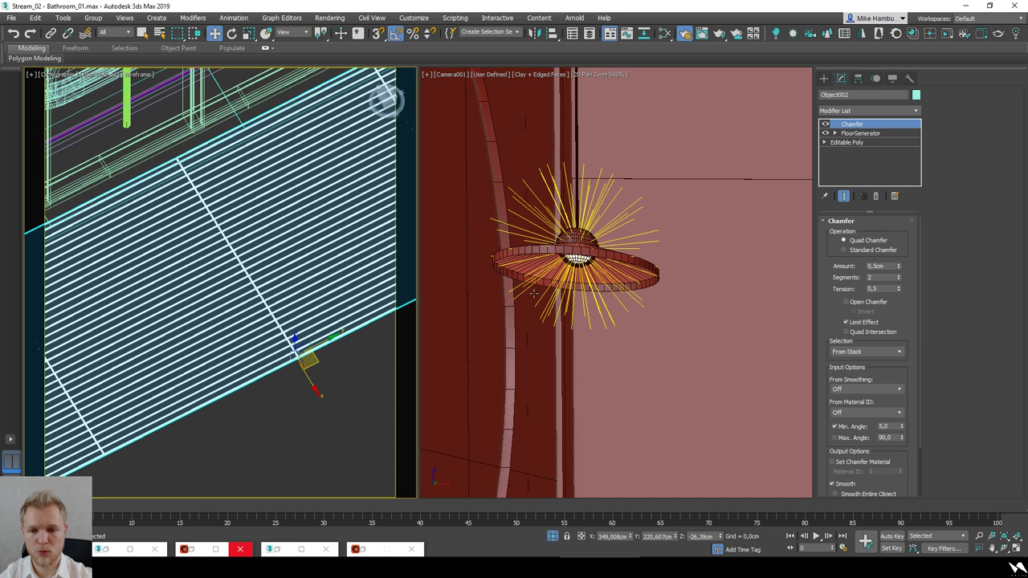
Step: Select the pendant lamp's Bulb sphere and frame it in a perspective view with 2D Pan Zoom off
left_click(588, 259)
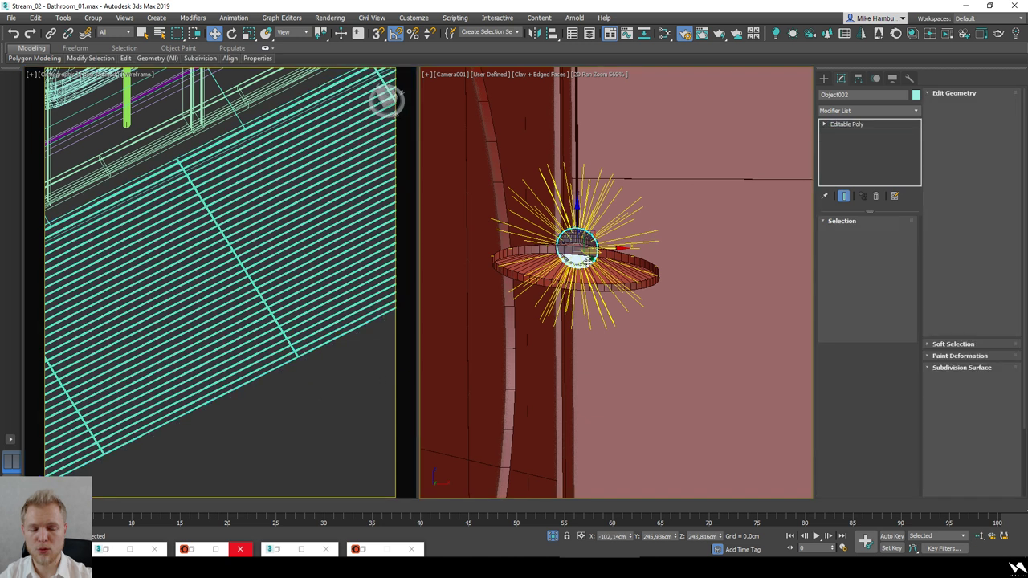
key("p")
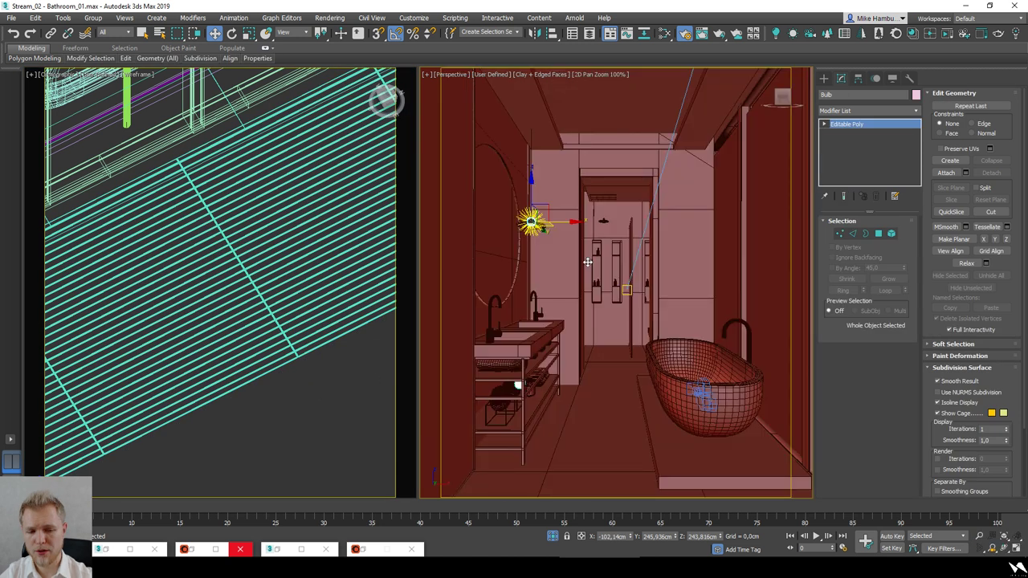
left_click(427, 74)
left_click(493, 212)
key("z")
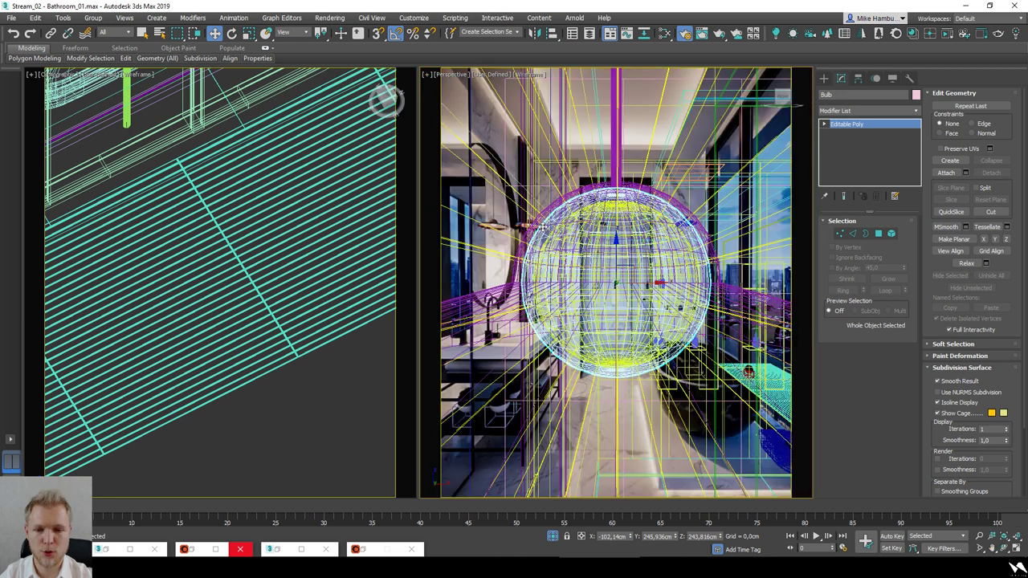
middle_click_drag(635, 325, 635, 369, "alt")
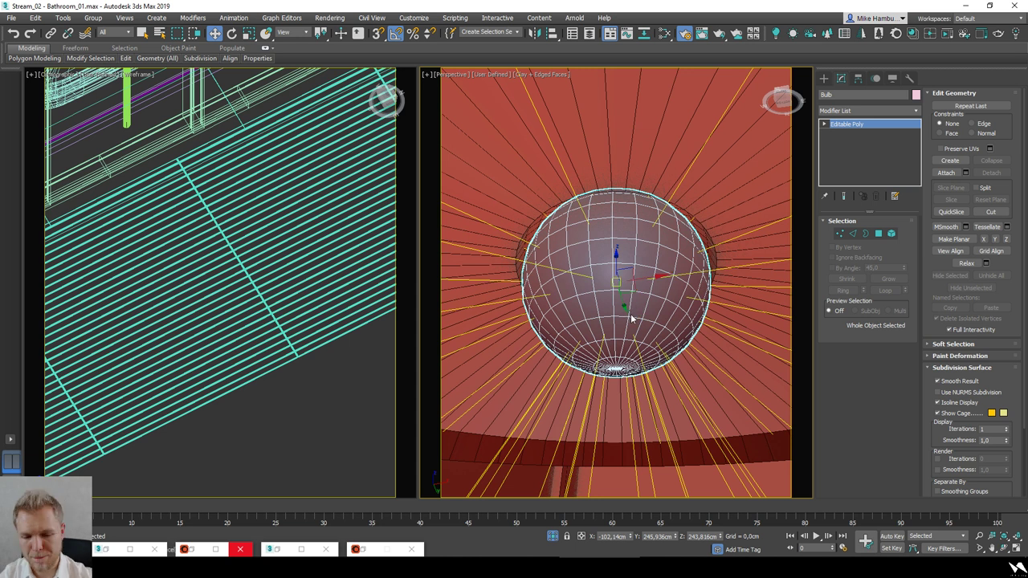
Step: Examine how the Bulb sphere and CoronaLight001 sit together under the pendant's disc, checking each object's settings
scroll(630, 320, "down", 2)
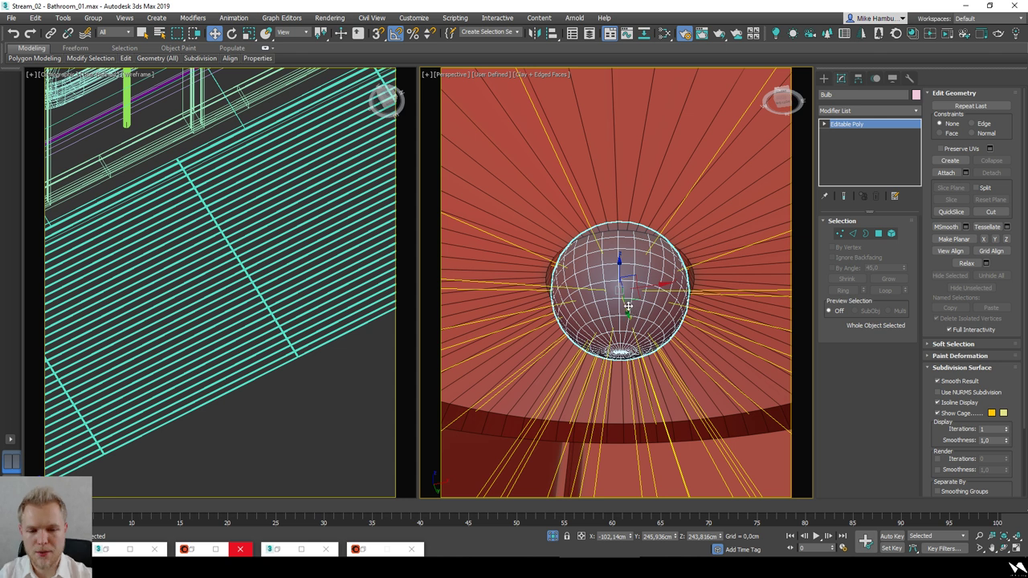
middle_click_drag(627, 305, 622, 302, "alt")
scroll(623, 303, "down", 2)
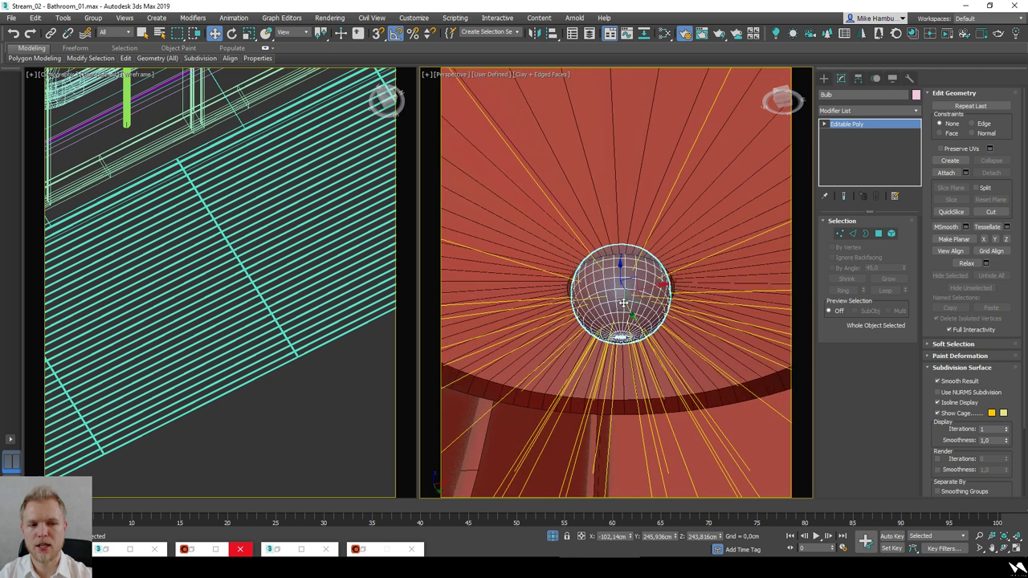
scroll(623, 303, "down", 4)
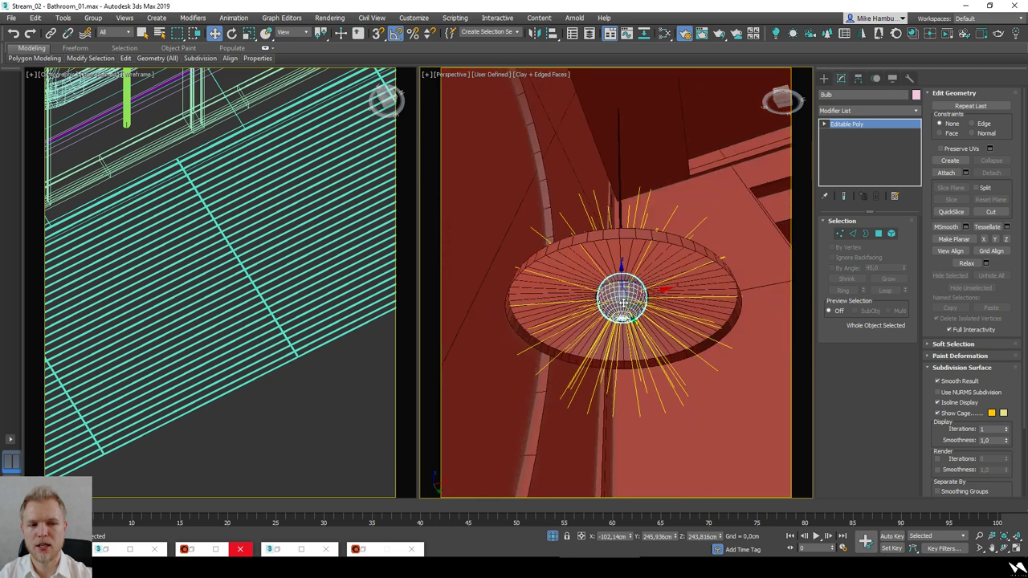
scroll(632, 315, "up", 3)
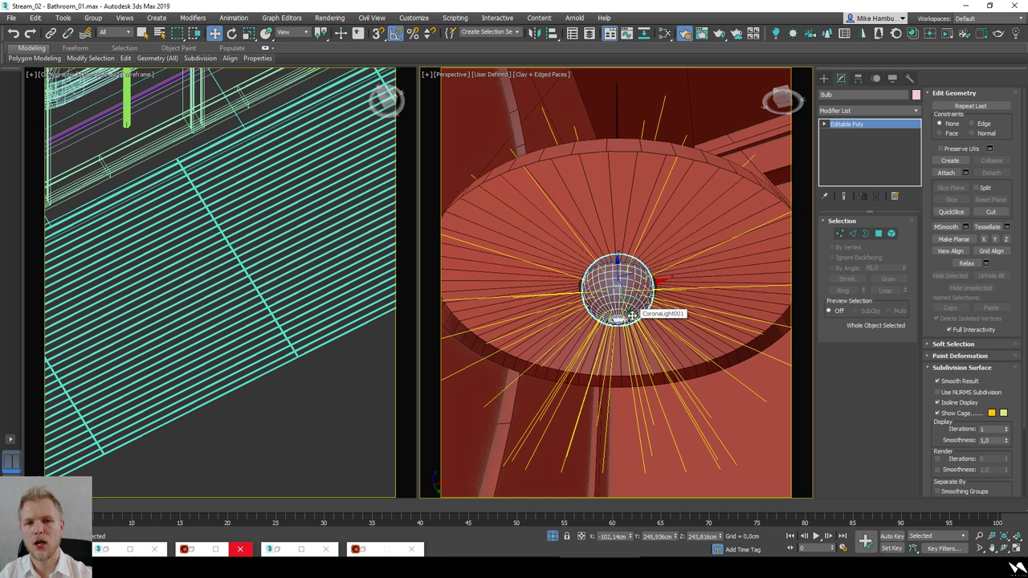
scroll(632, 315, "down", 2)
middle_click_drag(632, 316, 634, 337, "alt")
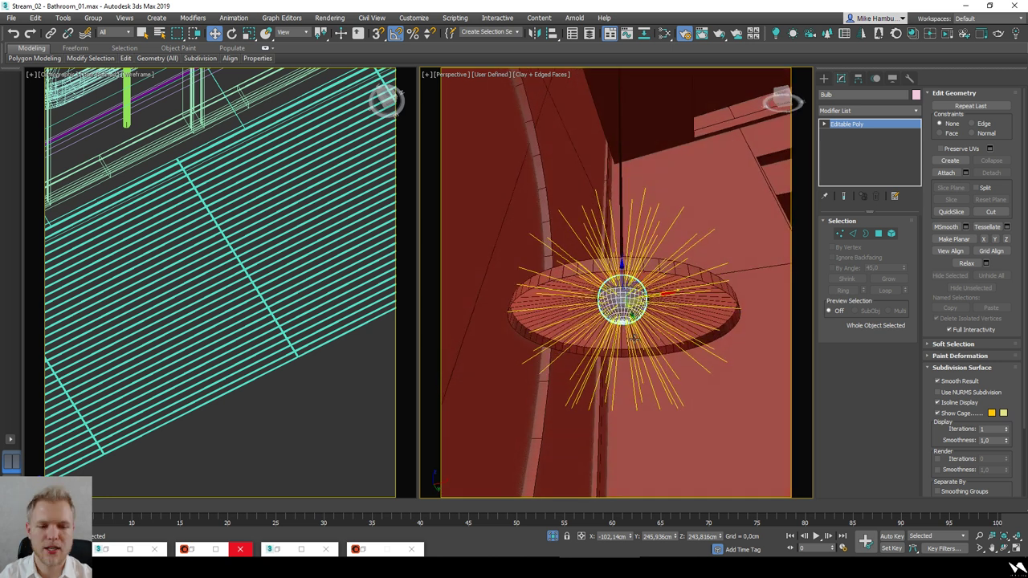
left_click(667, 324)
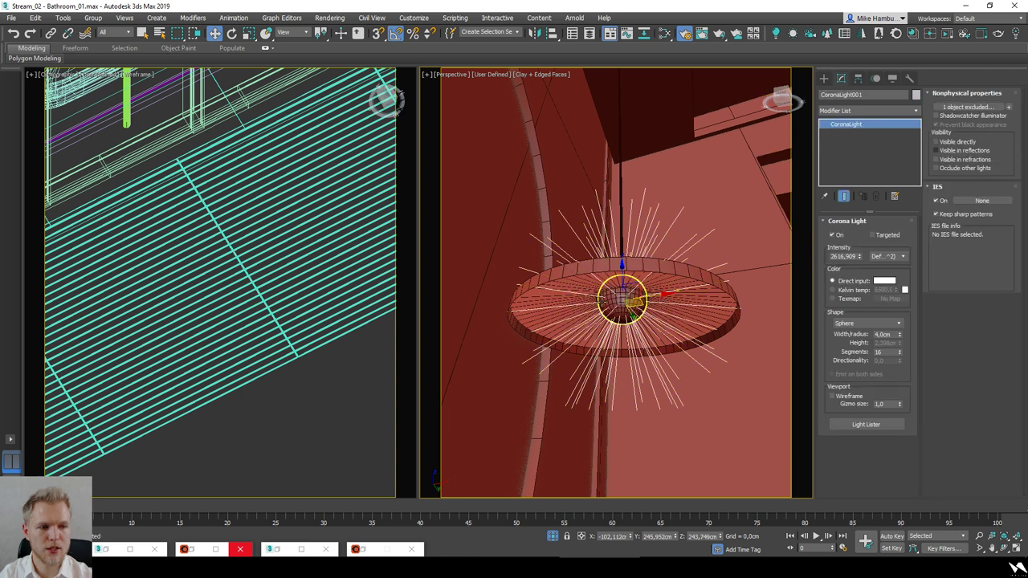
left_click(612, 299)
scroll(612, 300, "up", 3)
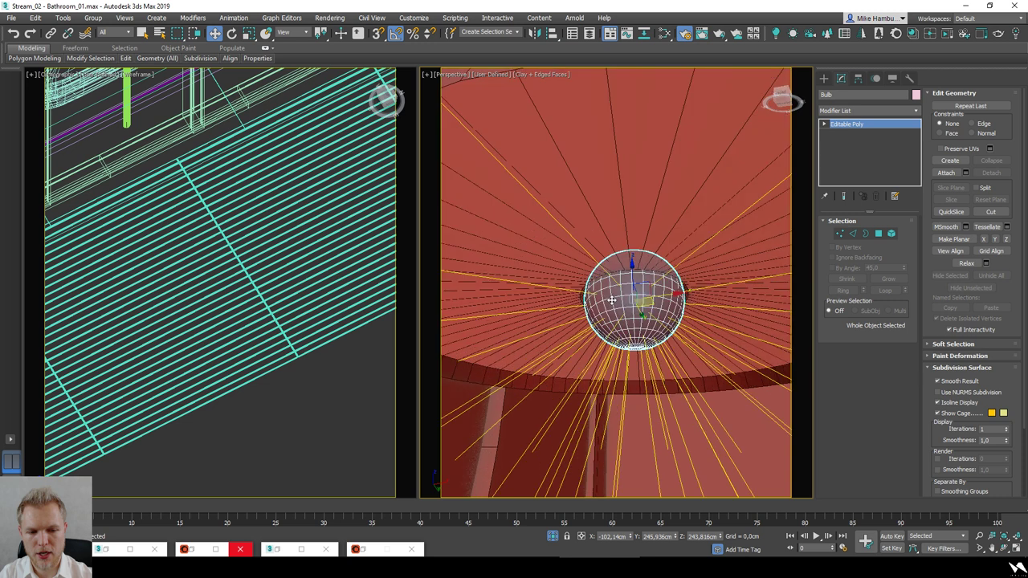
scroll(587, 302, "down", 4)
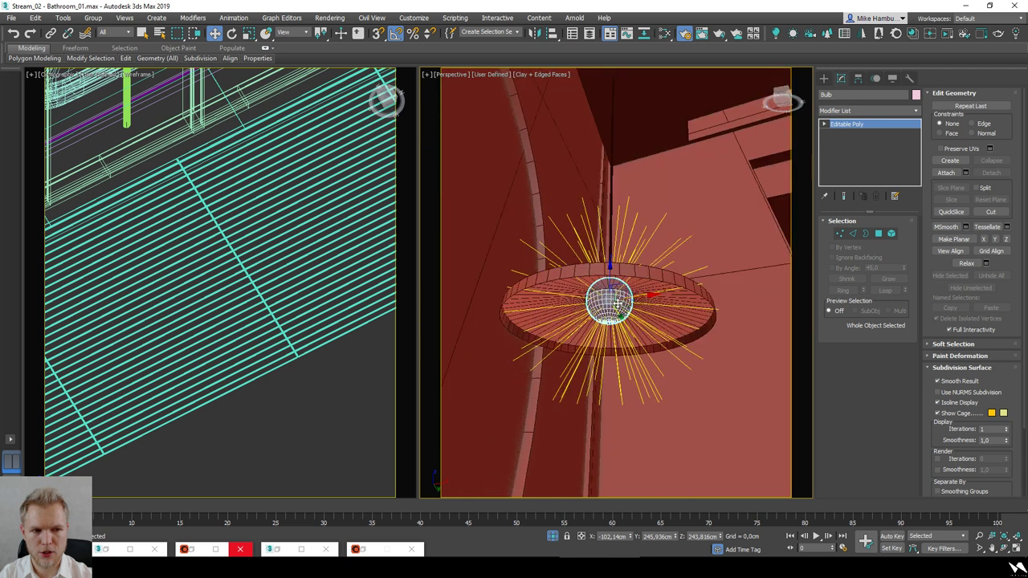
Step: Review the Rendering Control options in the Bulb's Object Properties
scroll(621, 304, "up", 2)
right_click(620, 304)
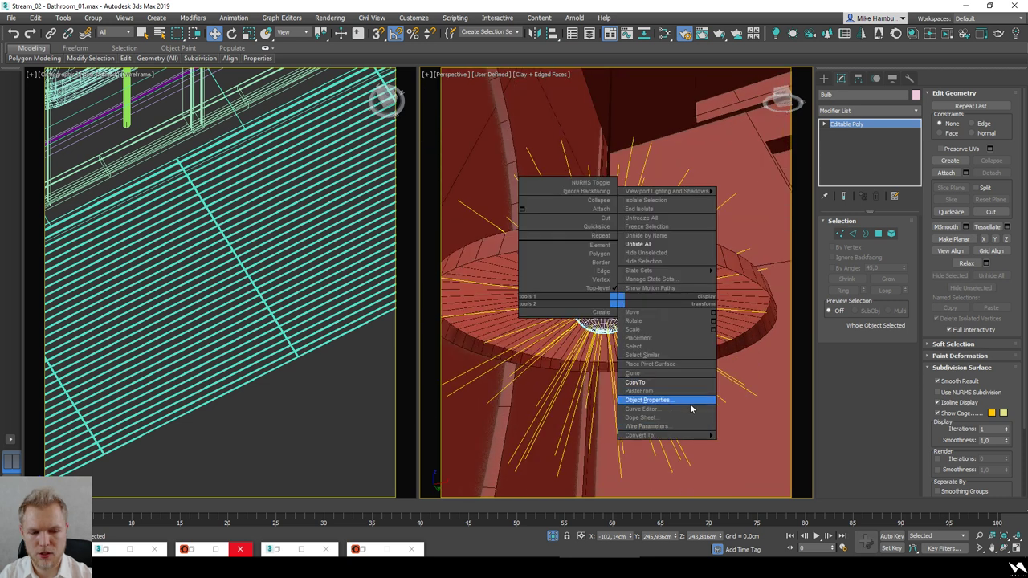
left_click(689, 404)
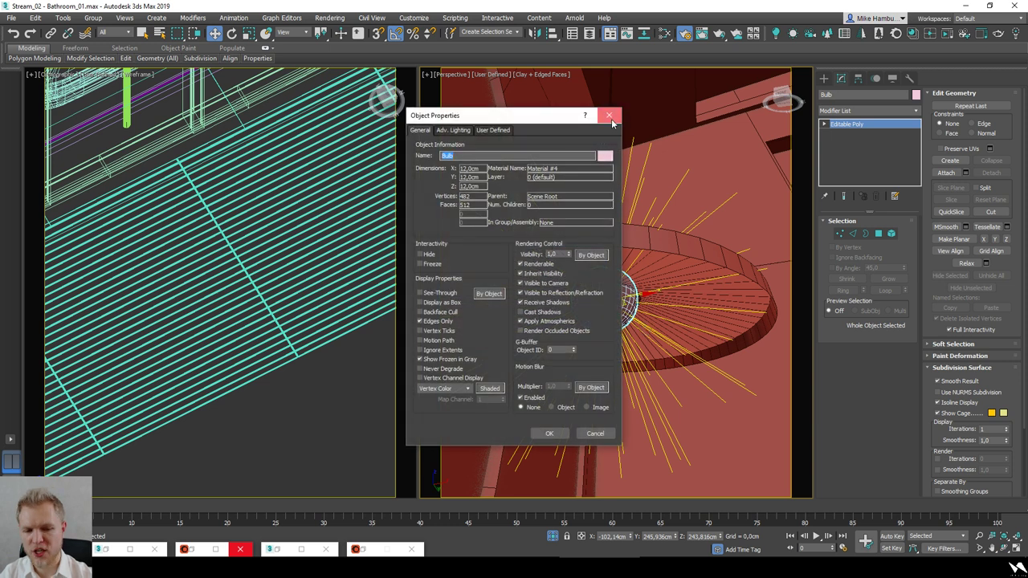
left_click(609, 115)
Step: Load the Bulb's material into View4 of the Slate Material Editor and move its node clear of the LED materials
left_click(665, 34)
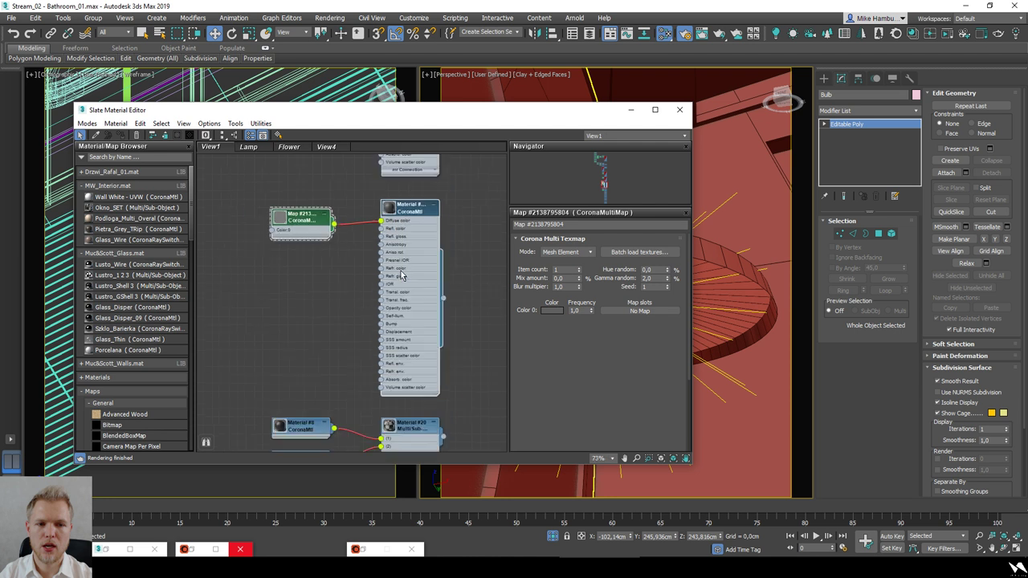
left_click(326, 146)
scroll(315, 259, "up", 3)
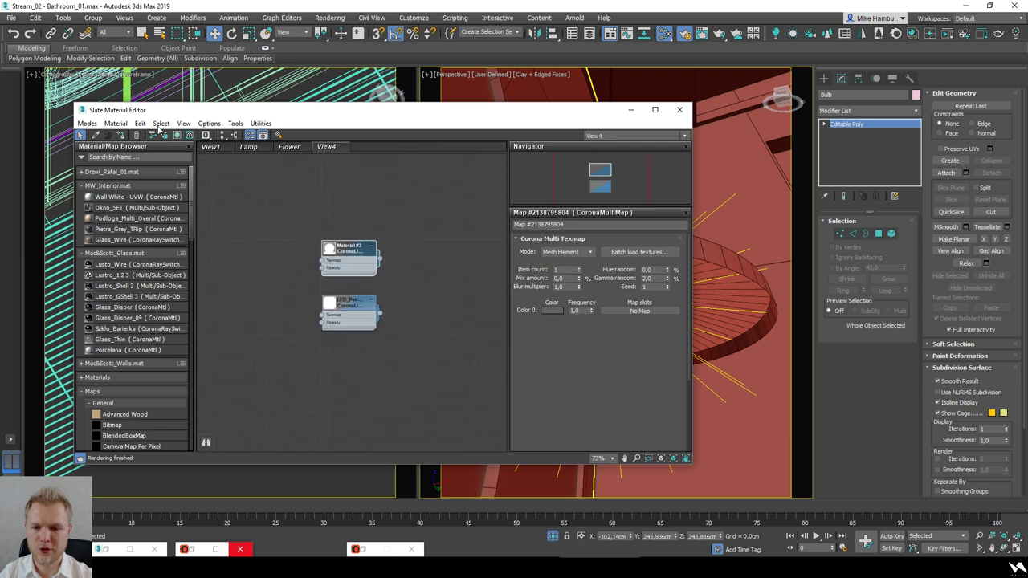
left_click(114, 123)
left_click(133, 151)
middle_click_drag(339, 282, 263, 334)
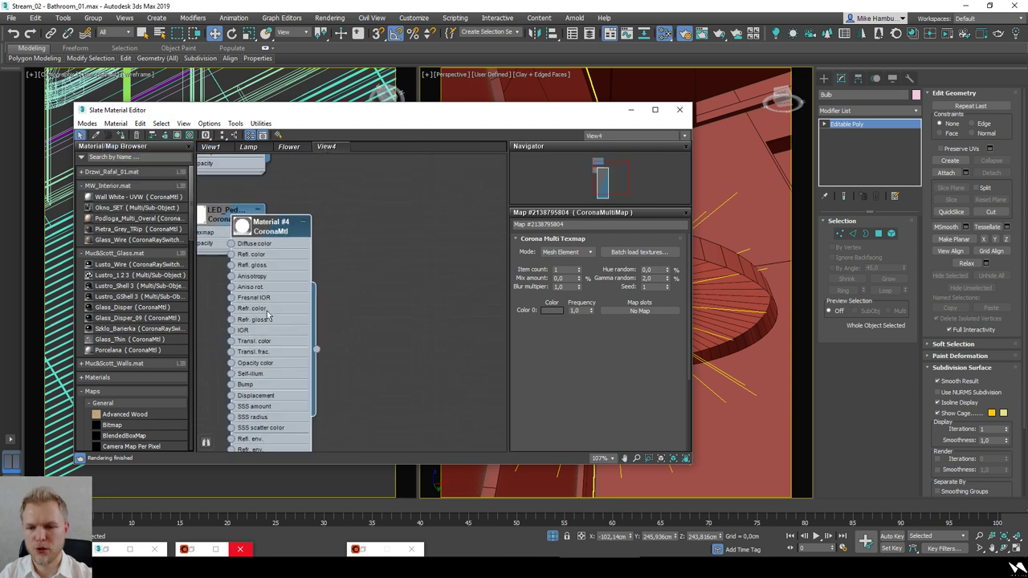
left_click_drag(269, 318, 440, 269)
scroll(445, 259, "down", 2)
middle_click_drag(446, 258, 395, 281)
Step: Inspect the basic parameters and Self-illumination multiplier of the Bulb's Material #4
double_click(393, 283)
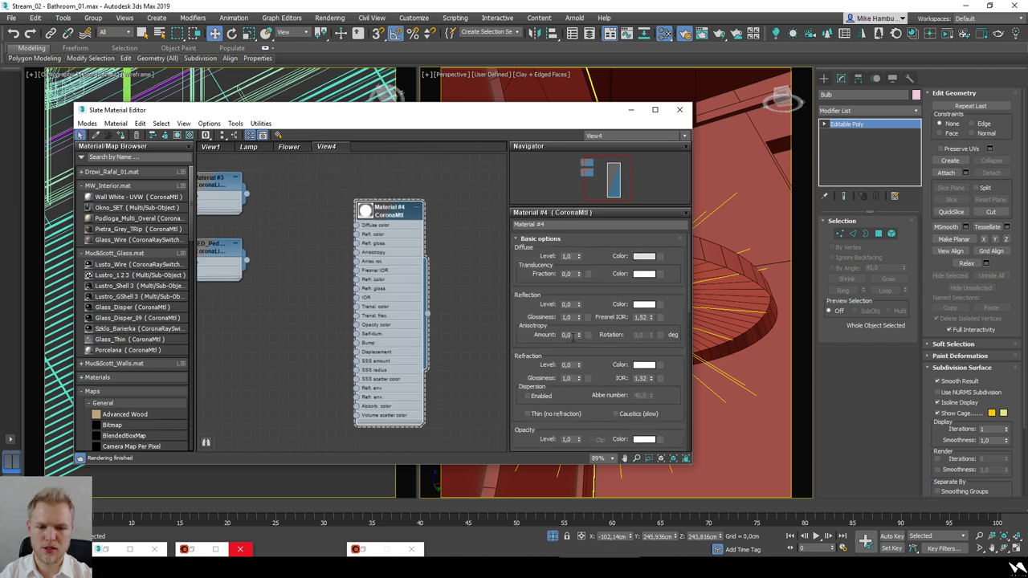
scroll(530, 391, "down", 3)
scroll(538, 401, "down", 3)
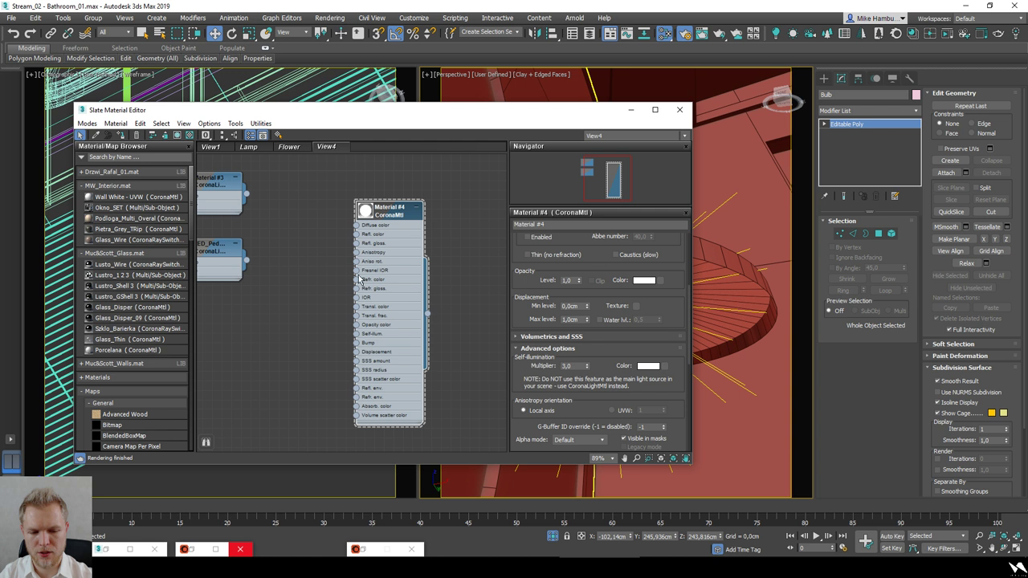
Step: Place the Material #4 node below LED_Pedestal and hide its unused slots
scroll(359, 280, "down", 2)
middle_click_drag(359, 280, 381, 300)
scroll(382, 301, "up", 1)
left_click_drag(382, 300, 238, 384)
middle_click_drag(238, 384, 320, 380)
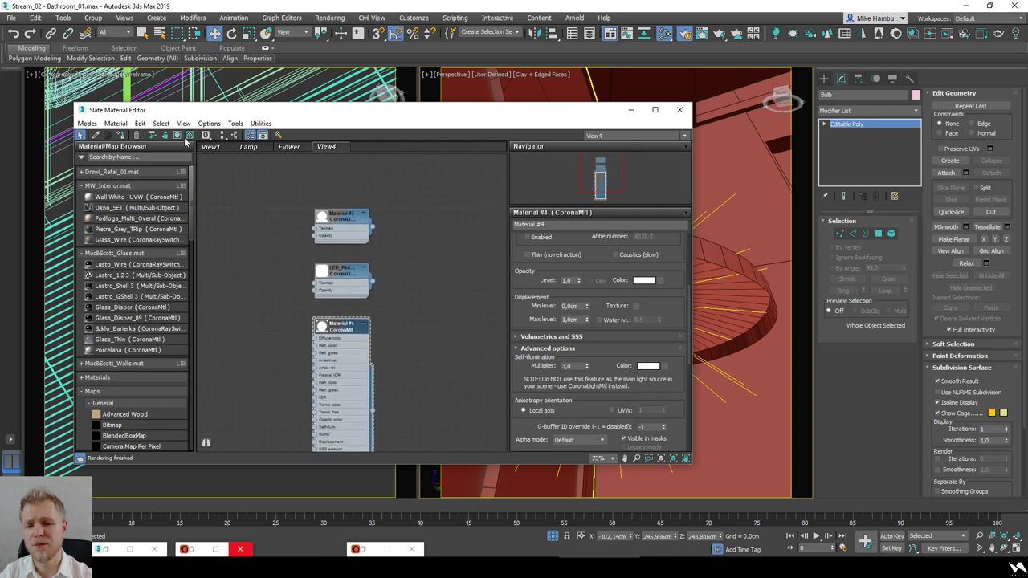
left_click(165, 135)
scroll(332, 316, "up", 2)
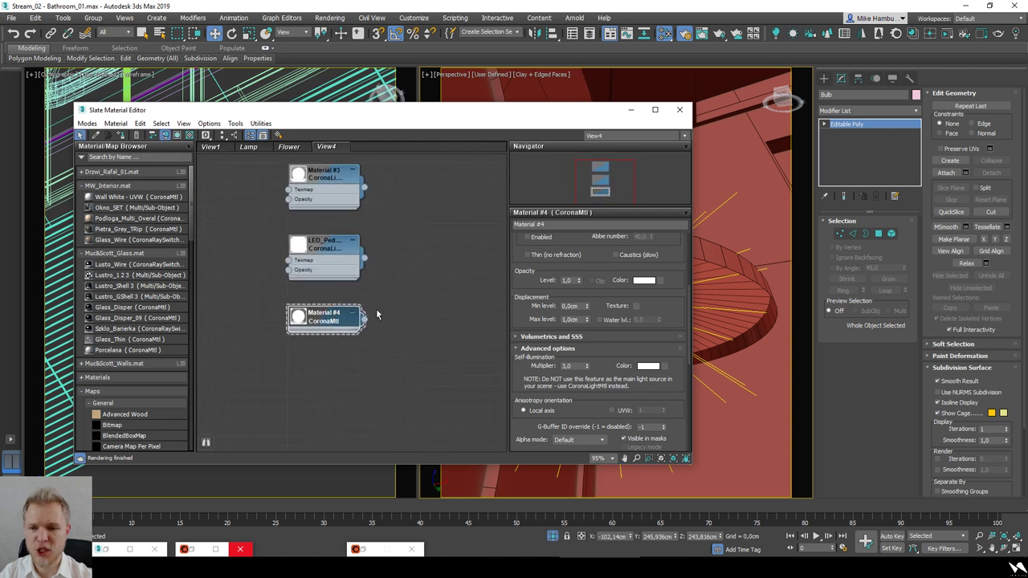
Step: Compare the three light-related material nodes and open the parameters of LED_Pedestal
scroll(376, 315, "up", 2)
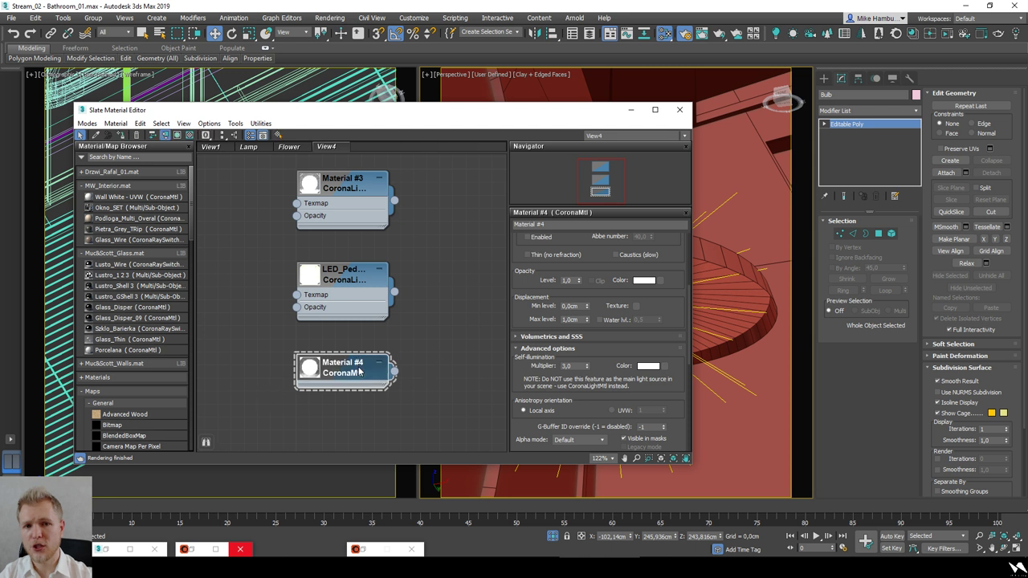
scroll(416, 345, "down", 2)
scroll(416, 343, "up", 1)
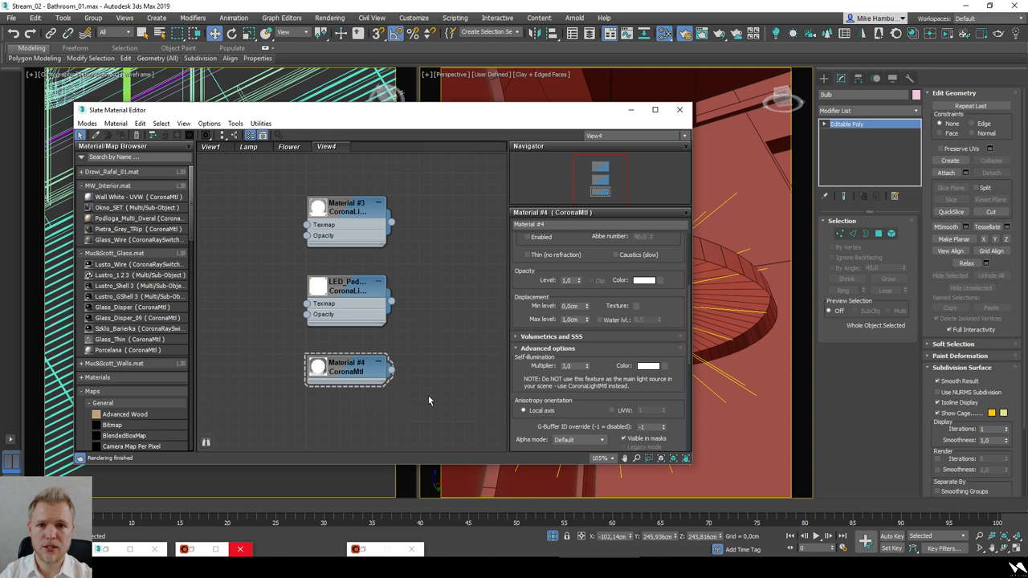
left_click(373, 313)
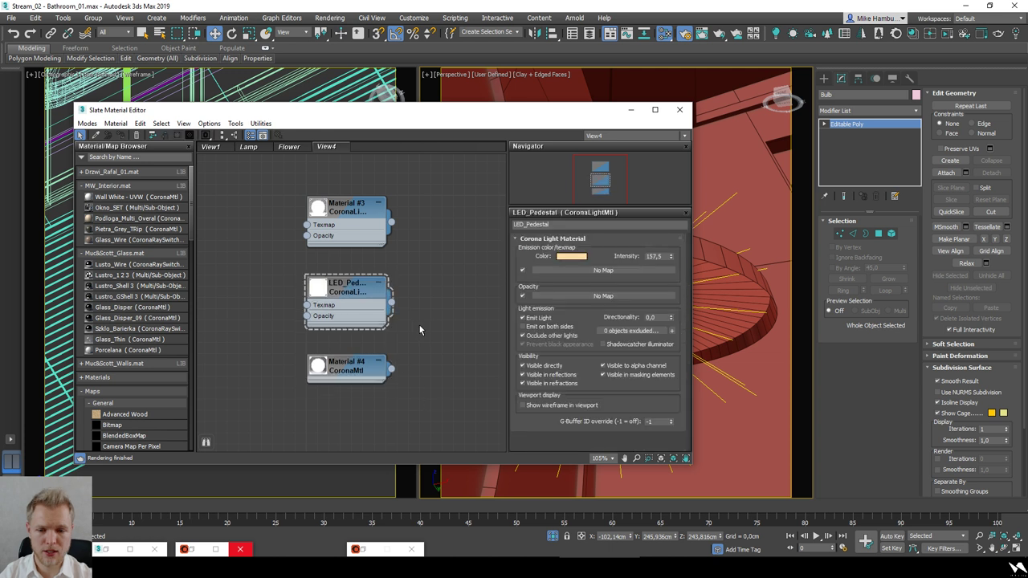
Step: Open the parameters of Material #4 for comparison with the two light materials, and minimize the Slate Material Editor
scroll(431, 334, "down", 2)
scroll(436, 336, "down", 3)
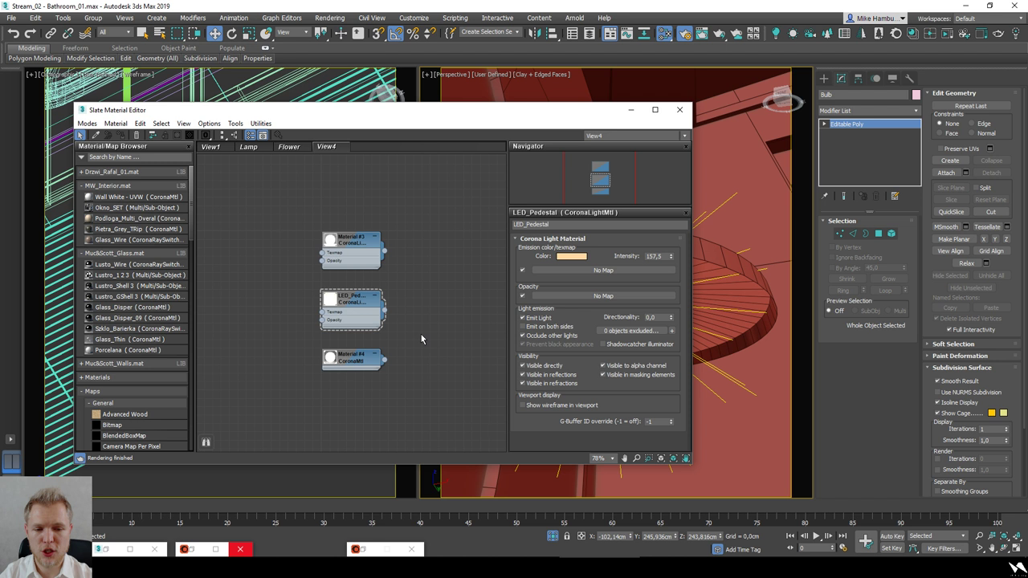
double_click(371, 363)
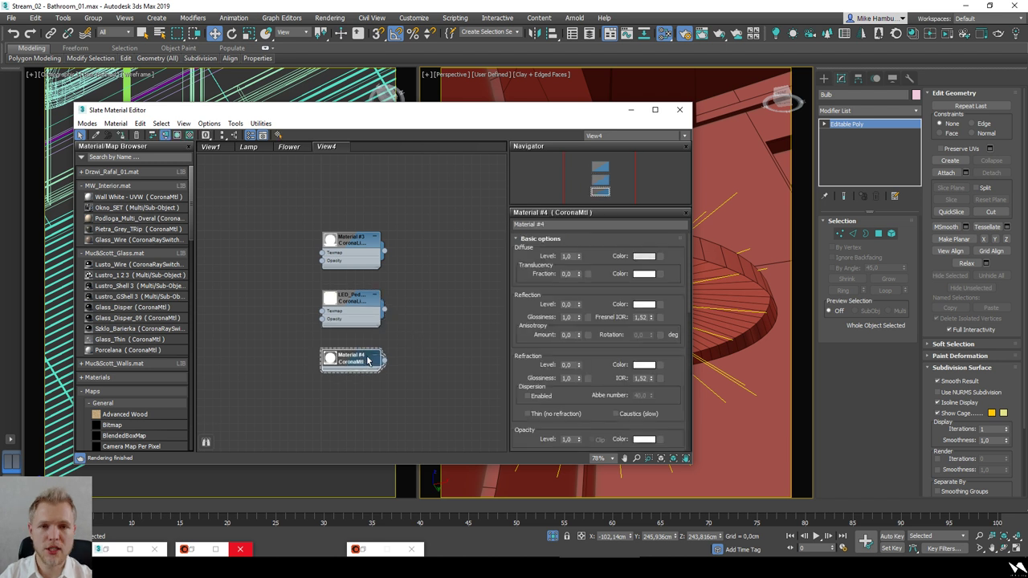
scroll(368, 360, "down", 2)
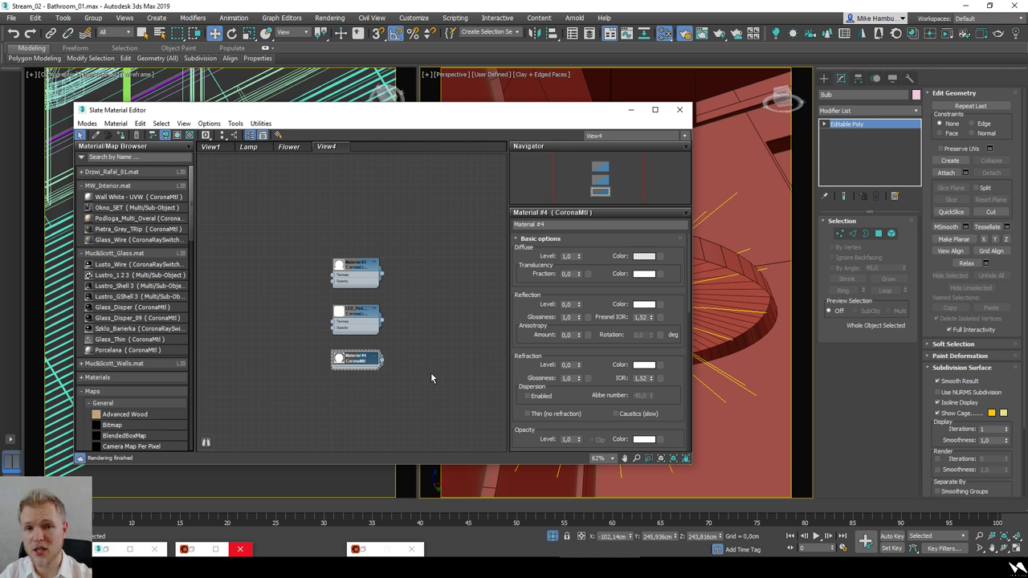
scroll(431, 372, "up", 1)
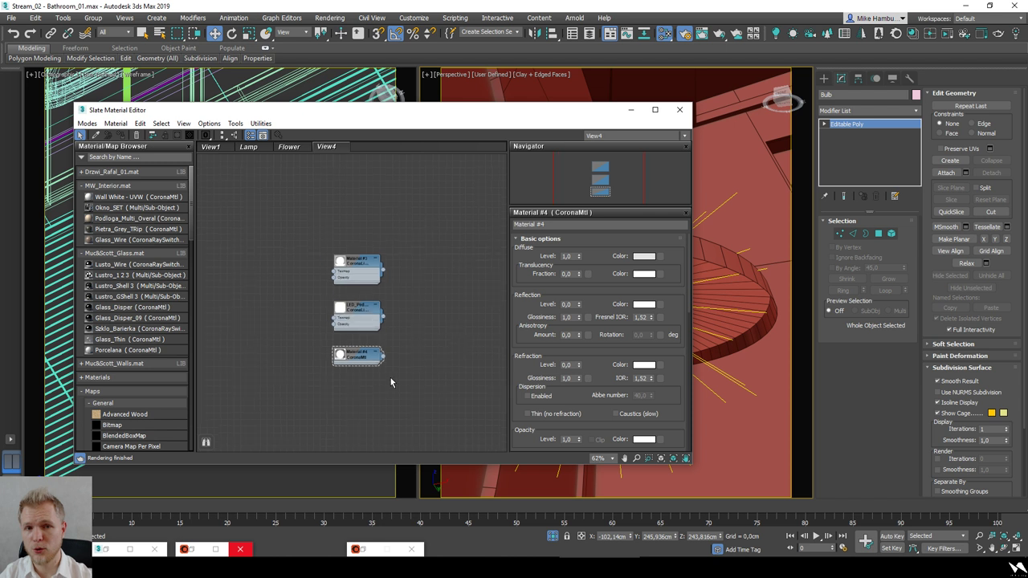
scroll(390, 383, "up", 2)
scroll(391, 382, "down", 1)
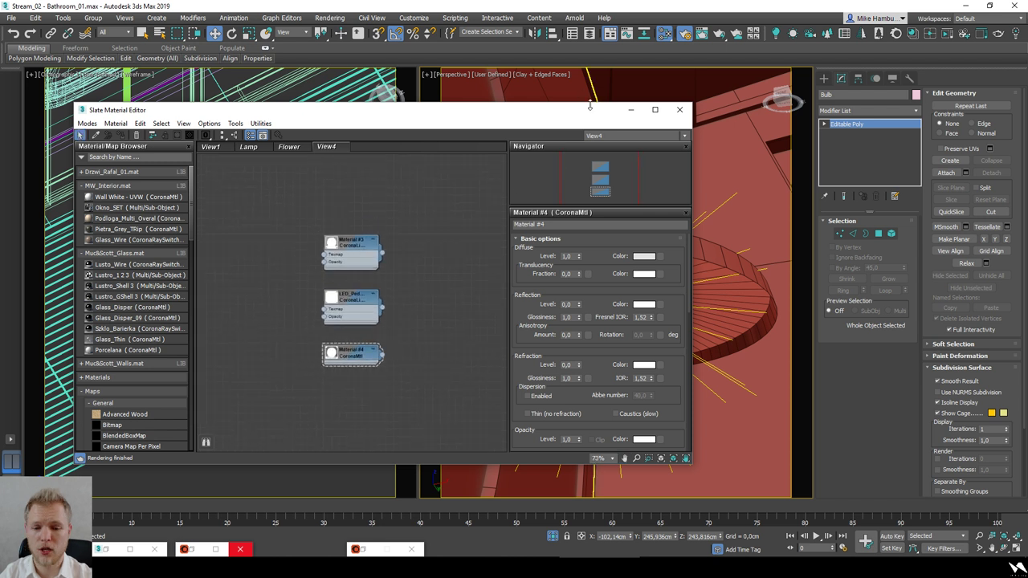
left_click(628, 112)
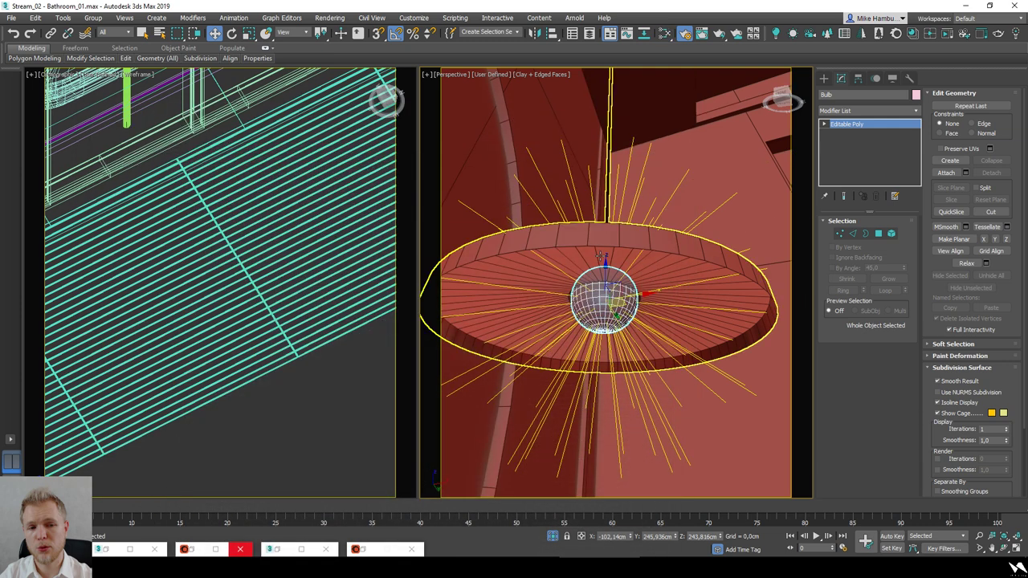
Step: Return the perspective viewport to the Camera001 view with clay shading and edged faces
key("t")
scroll(606, 268, "down", 5)
mouse_move(640, 287)
middle_mouse_down("alt")
mouse_move(624, 255)
mouse_move(636, 286)
middle_mouse_up("alt")
scroll(625, 257, "down", 5)
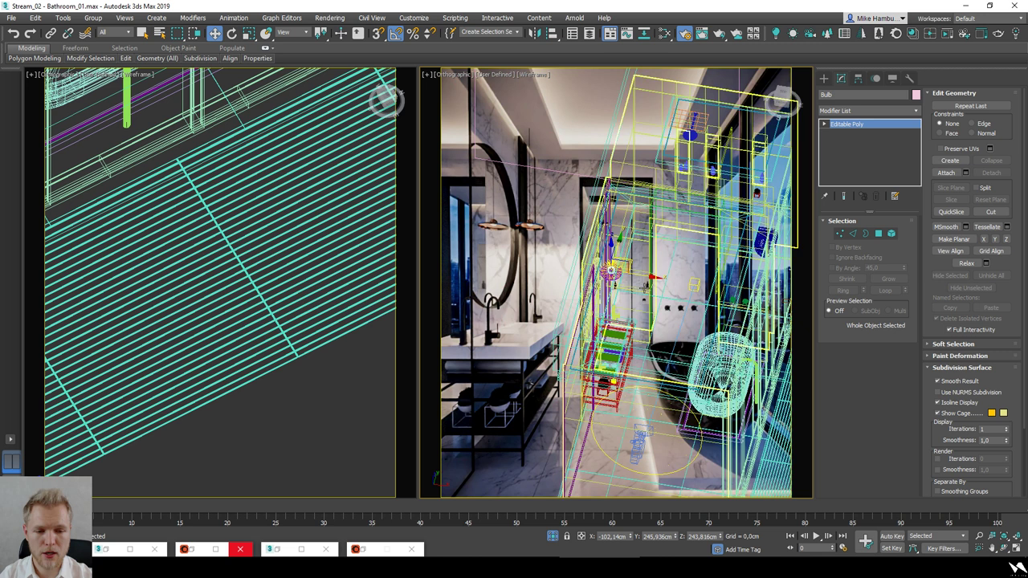
key("c")
key("F3")
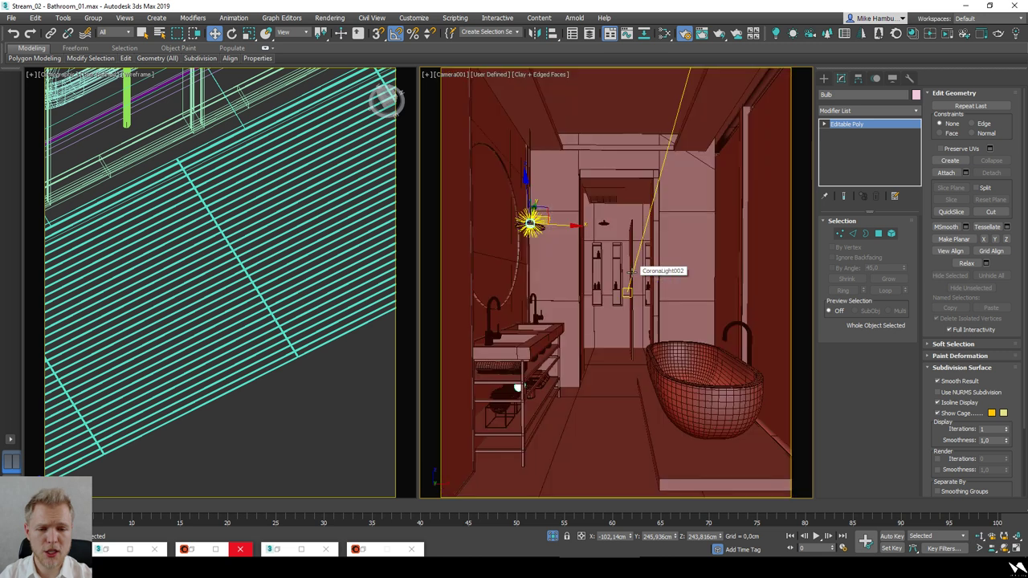
Step: Open the Corona Render Setup and move its window clear of the camera view
left_click(683, 177)
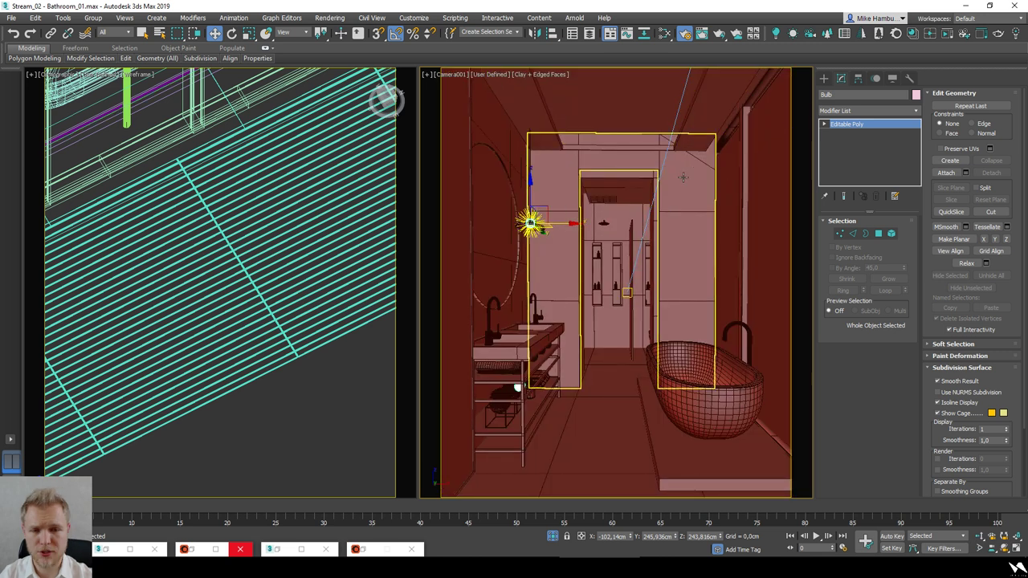
left_click(687, 33)
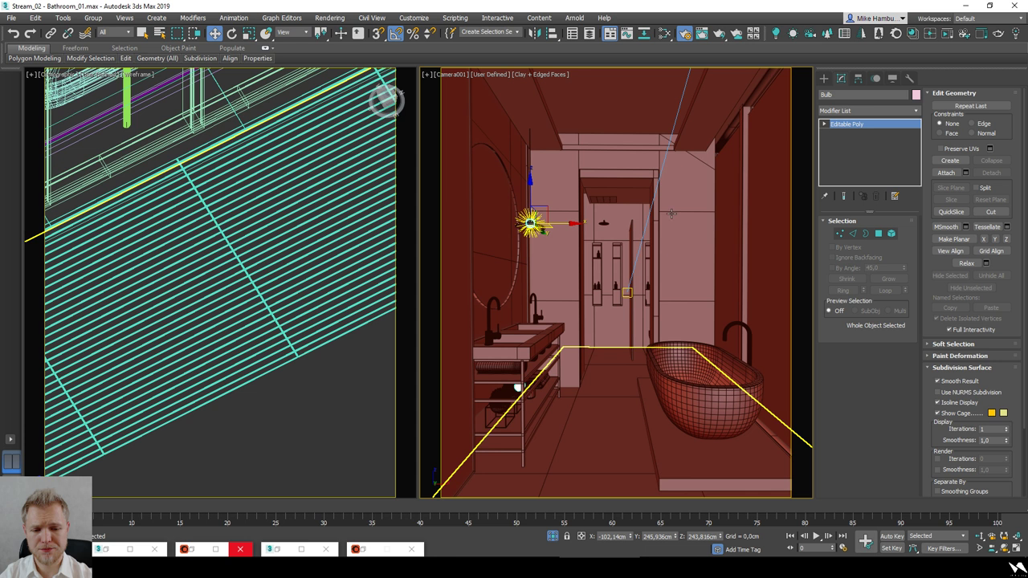
left_click(686, 36)
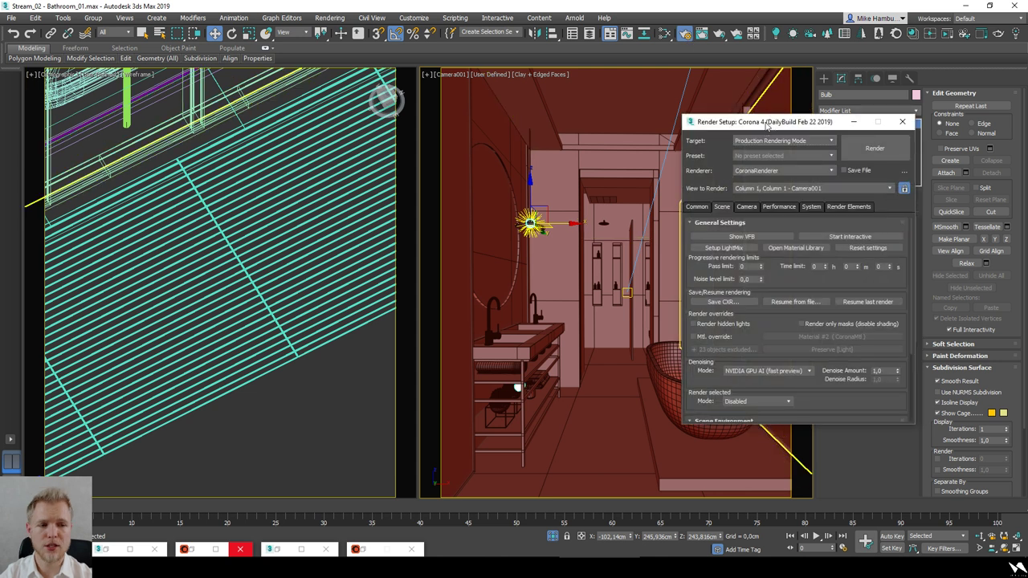
left_click_drag(771, 121, 118, 156)
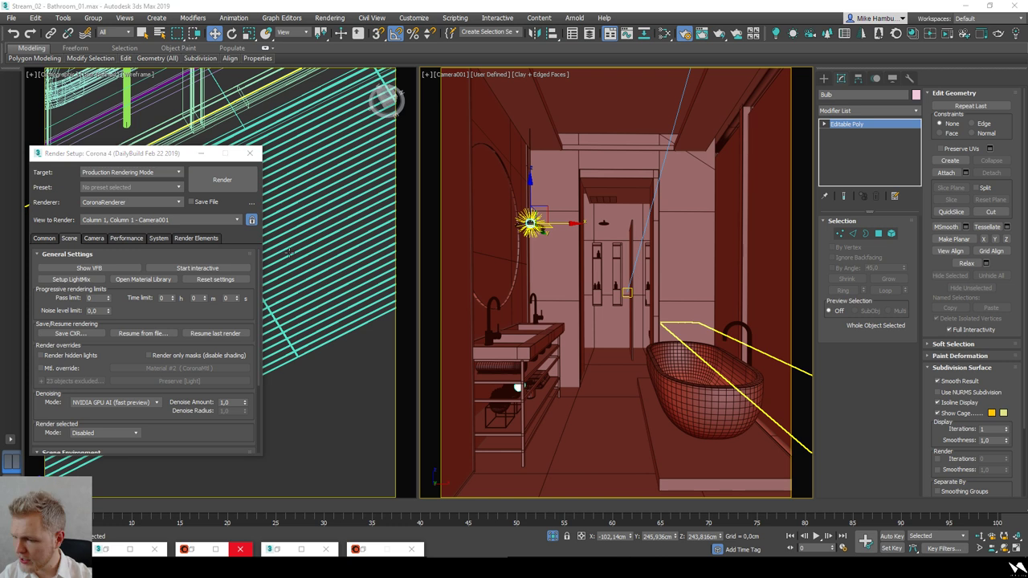
Step: Isolate the swept window frame beside the bathtub together with its small section profile spline
left_click(741, 234)
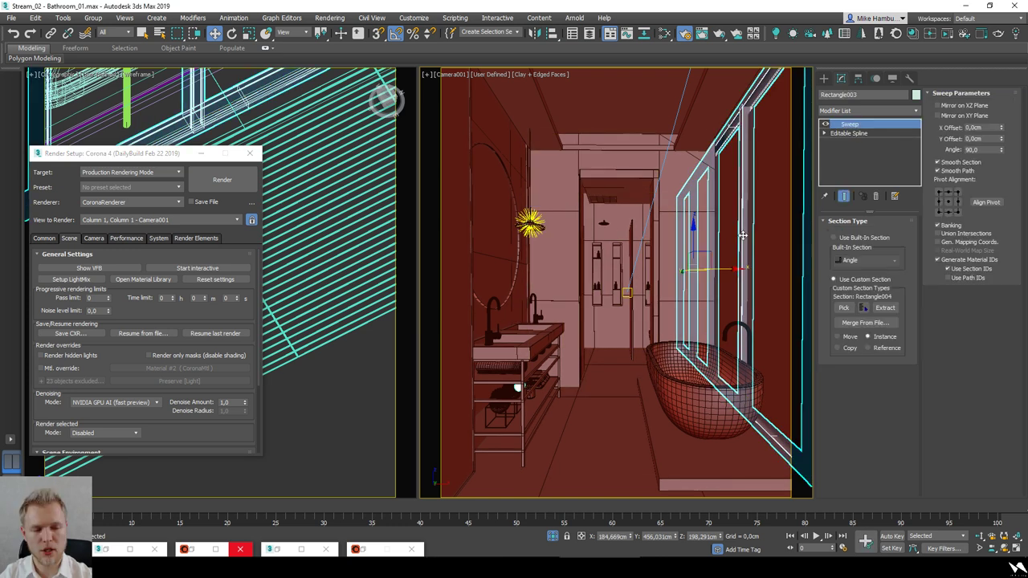
key("t")
middle_click_drag(742, 235, 640, 309, "alt")
scroll(641, 306, "up", 3)
key("s")
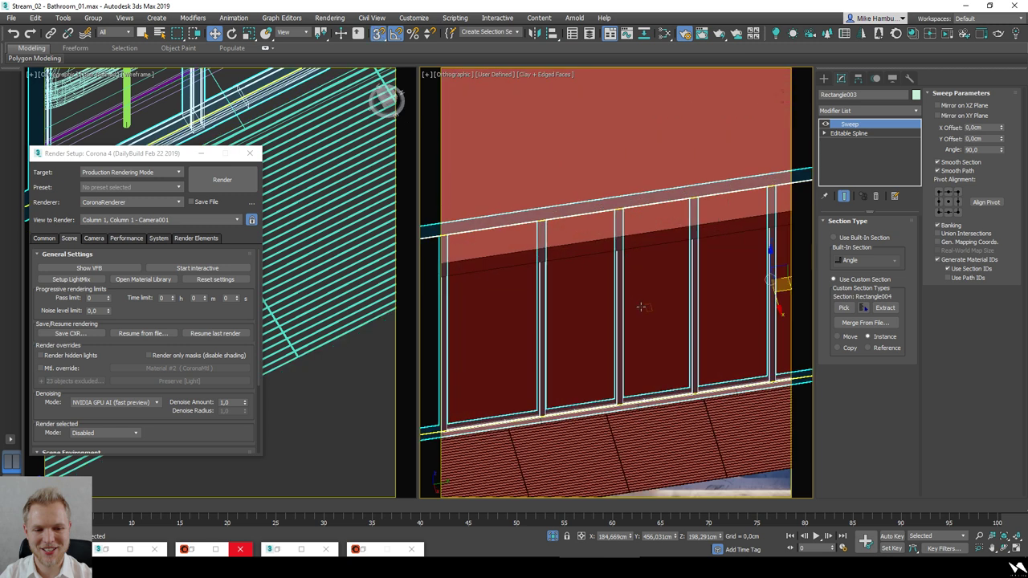
left_click(649, 313, "ctrl")
key("c")
middle_click_drag(644, 353, 626, 359, "alt")
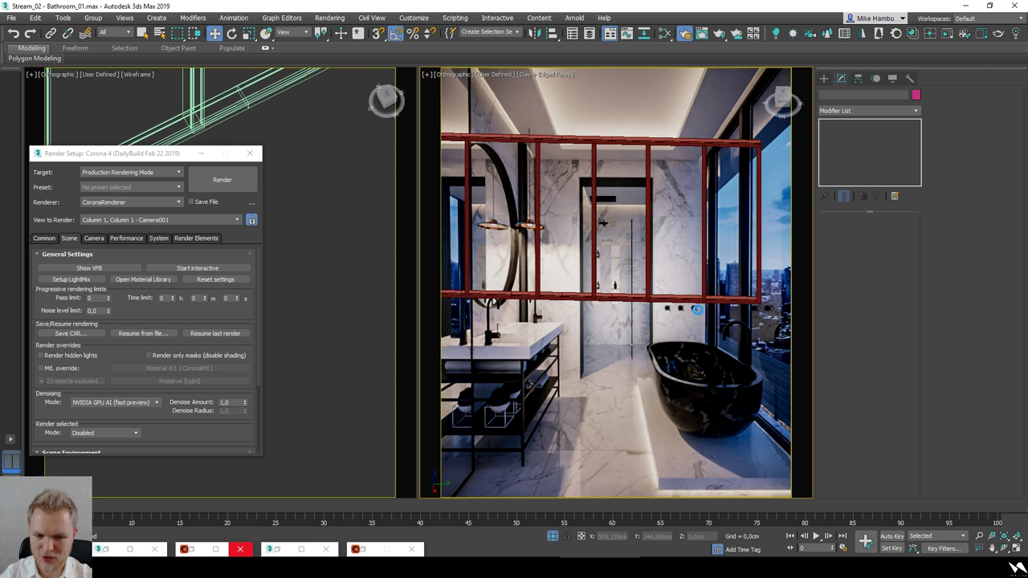
Step: Draw a circle spline with a radius of about 67.3 cm beside the window frame in the Front view
left_click(826, 78)
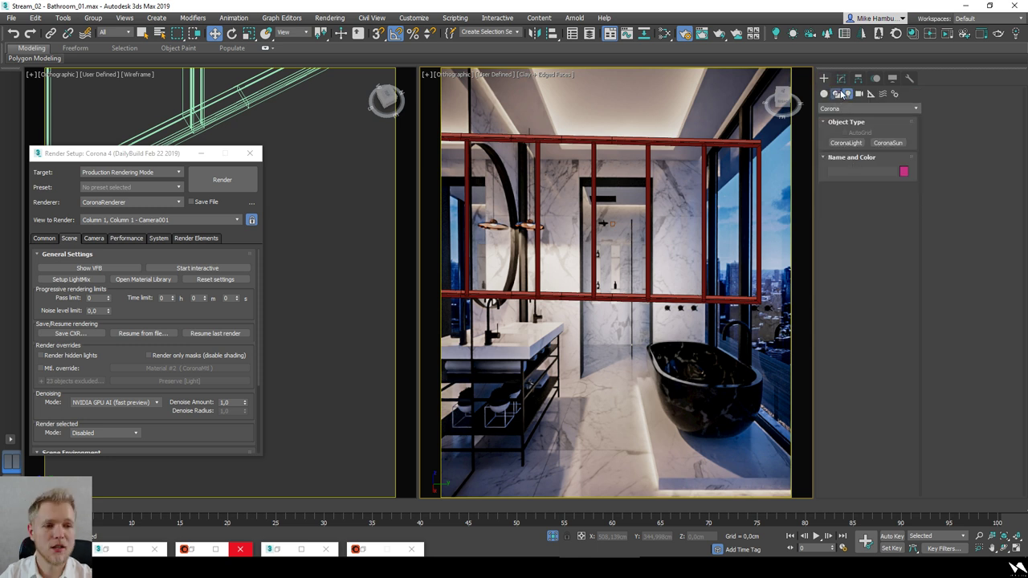
left_click(837, 94)
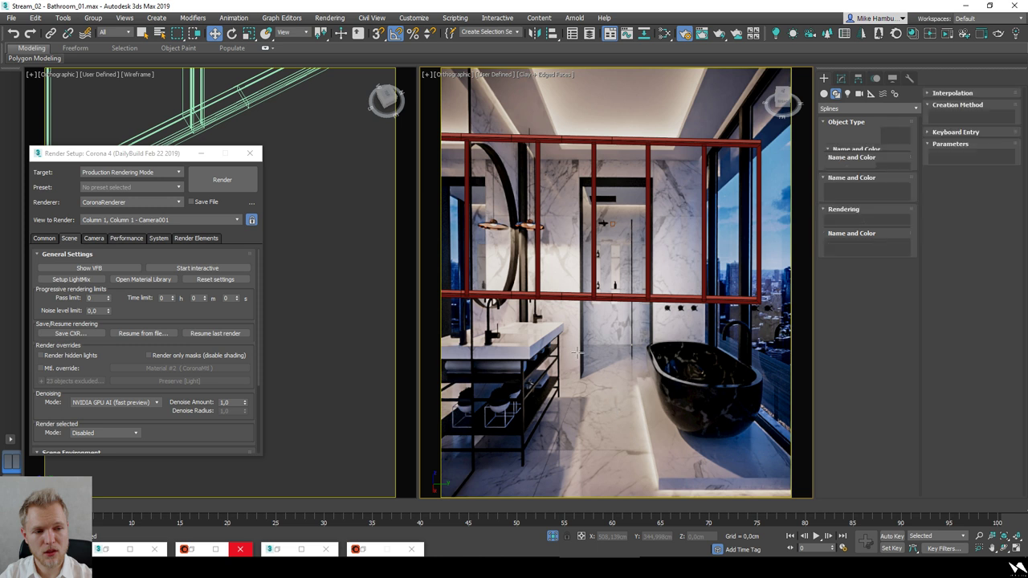
scroll(679, 284, "down", 2)
scroll(317, 197, "down", 2)
scroll(321, 190, "down", 6)
key("f")
scroll(323, 184, "down", 2)
mouse_move(331, 189)
left_mouse_down()
mouse_move(353, 224)
mouse_move(343, 207)
left_mouse_up()
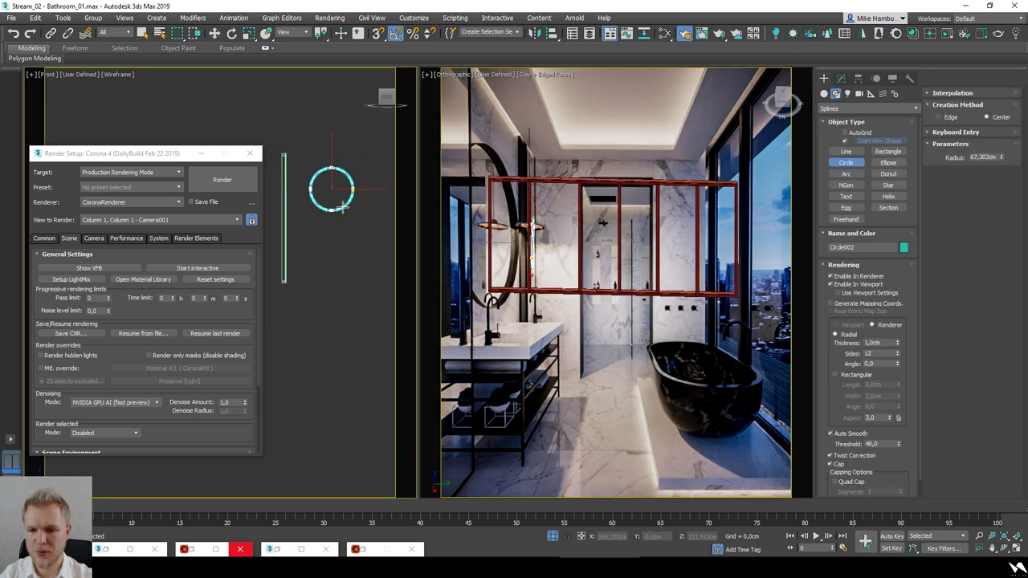
key("e")
scroll(334, 181, "up", 3)
left_click_drag(348, 172, 369, 167)
middle_click_drag(369, 167, 323, 119, "alt")
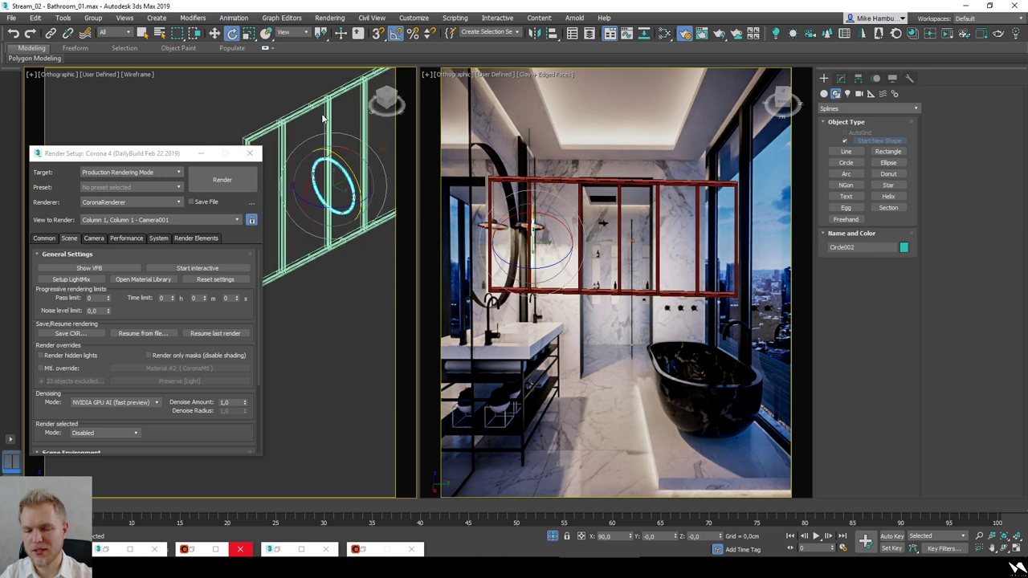
Step: Copy the Sweep modifier from the window frame's modifier stack
left_click(328, 126)
left_click(841, 78)
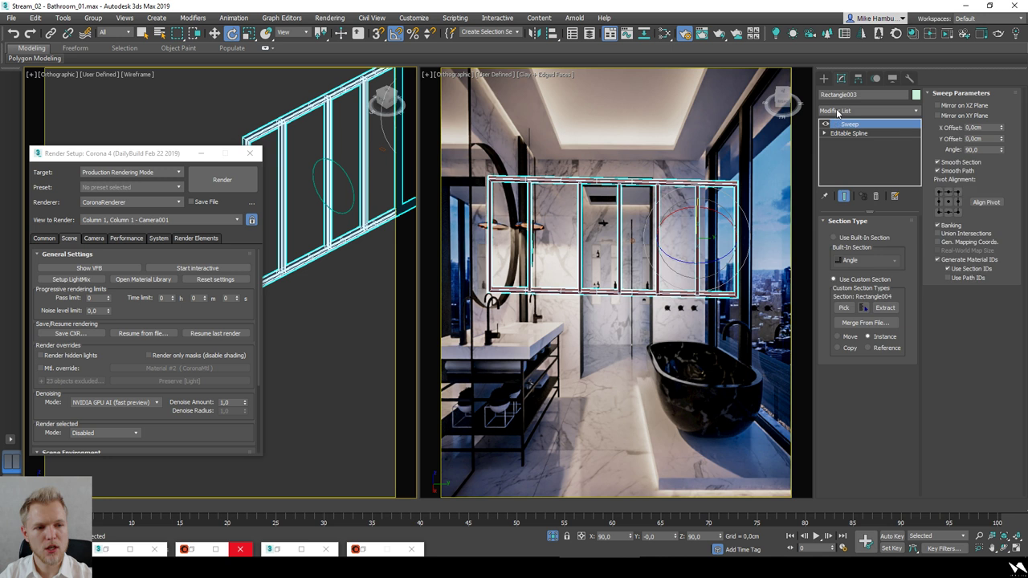
right_click(847, 126)
left_click(870, 169)
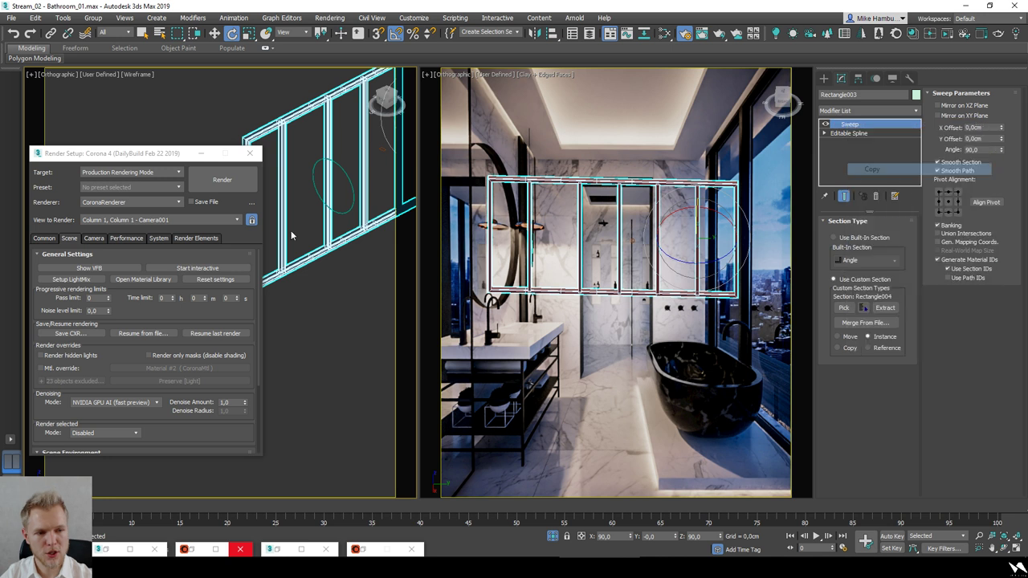
Step: Add a Sweep modifier to the circle spline
scroll(373, 185, "up", 3)
left_click(281, 150)
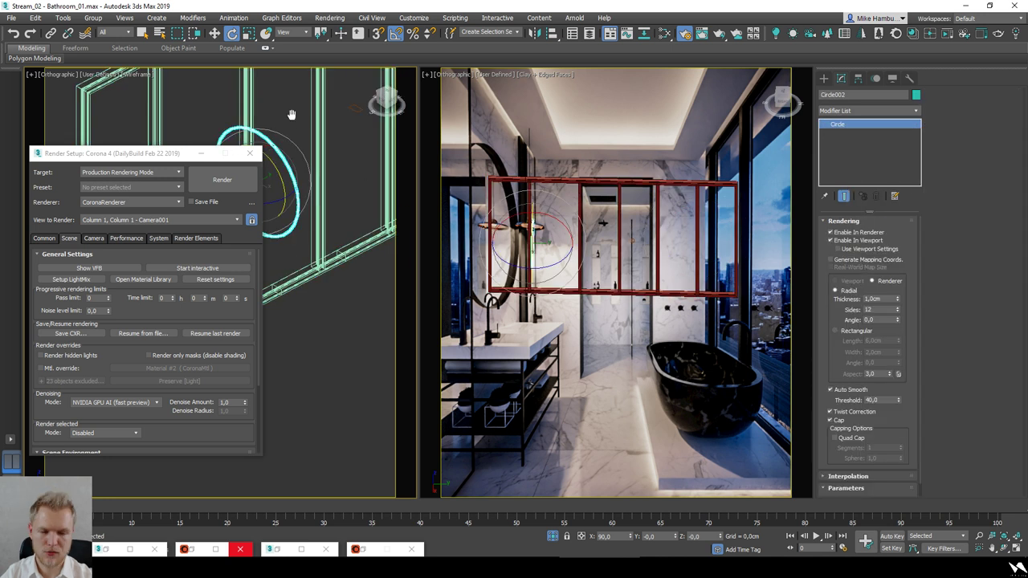
middle_click_drag(292, 114, 319, 153)
left_click(879, 113)
left_click(854, 113)
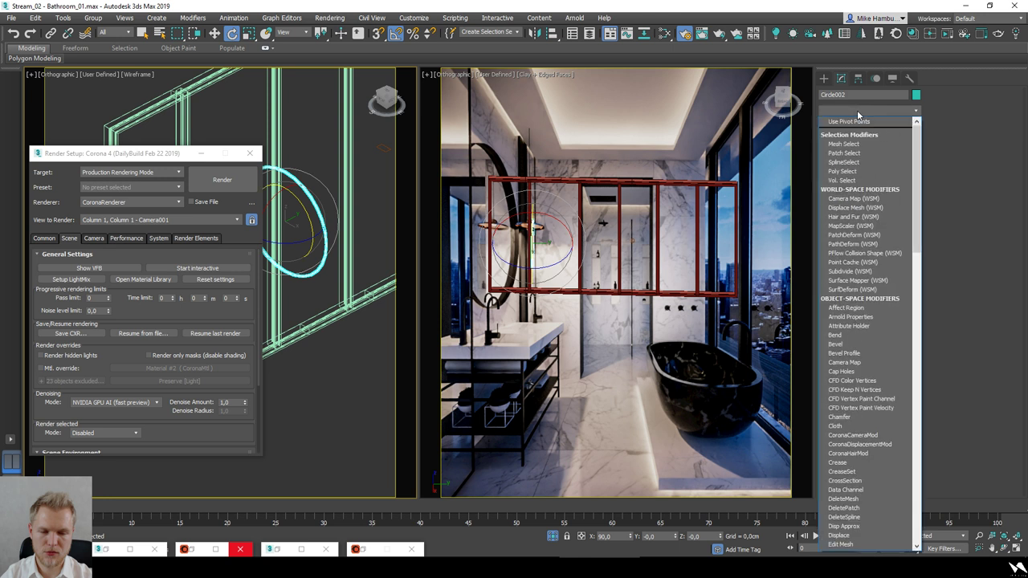
type("sw")
key("Return")
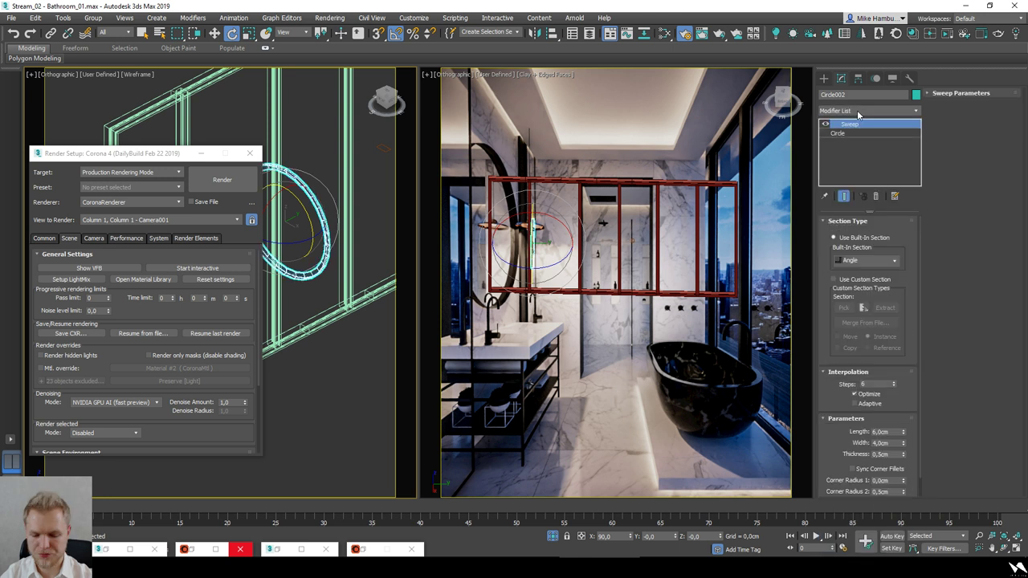
Step: Switch the circle's Sweep to a custom section and pick Rectangle004 as its profile
left_click(845, 283)
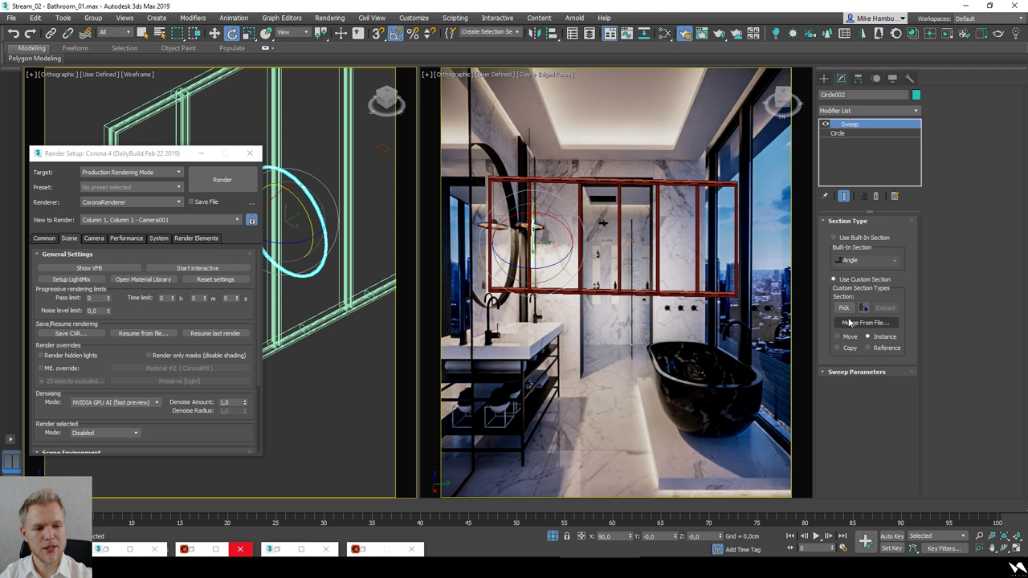
left_click(843, 308)
middle_click_drag(384, 148, 356, 220)
scroll(355, 220, "up", 6)
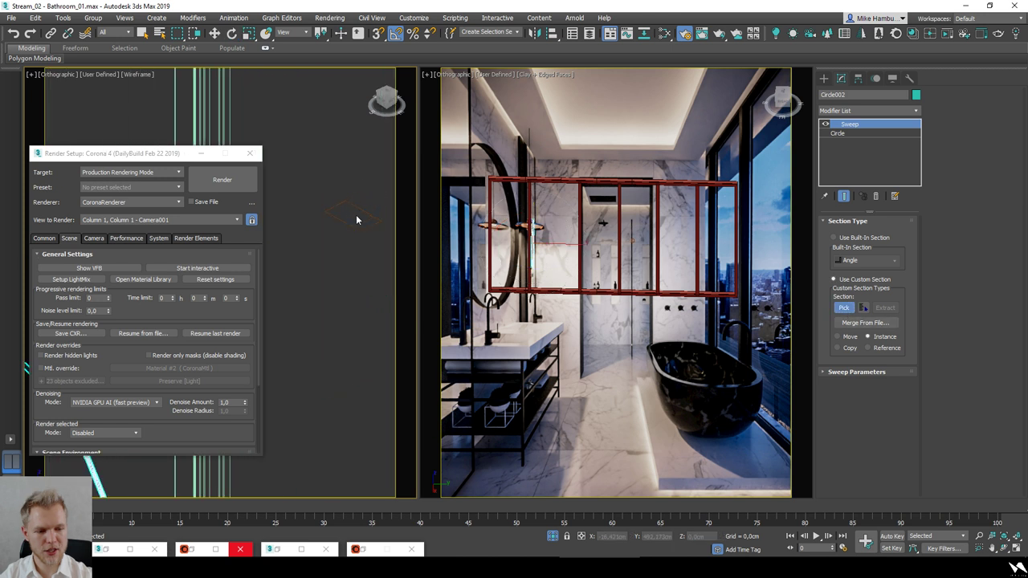
left_click(355, 228)
Step: Examine the swept circle beside the window frame with shading on and the Render Setup closed
right_click(347, 256)
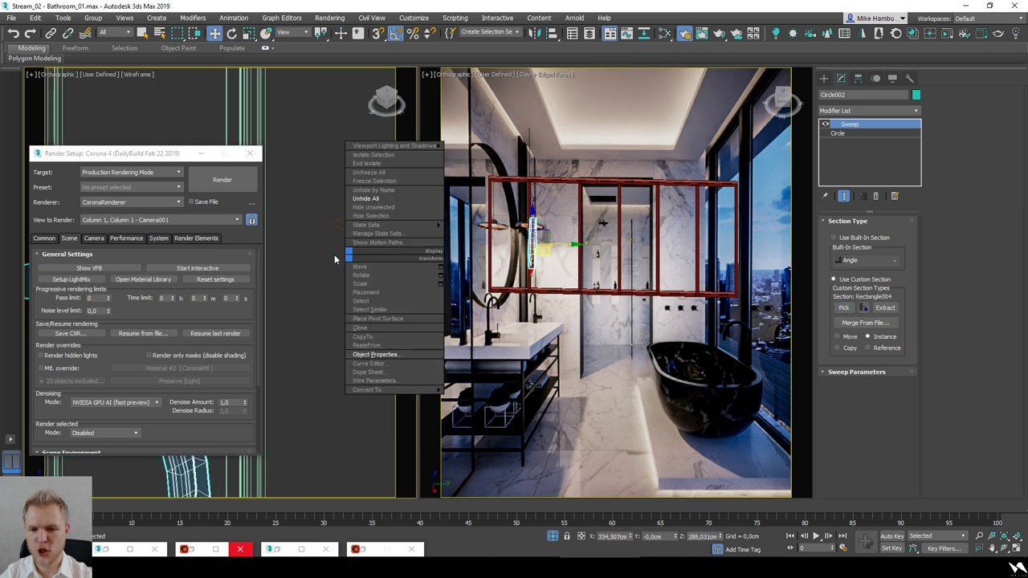
left_click(334, 254)
scroll(336, 250, "down", 5)
key("F3")
left_click(342, 285)
scroll(340, 288, "down", 4)
middle_click_drag(340, 288, 323, 226, "alt")
scroll(323, 228, "up", 7)
scroll(305, 274, "down", 2)
left_click(251, 153)
scroll(261, 241, "down", 5)
scroll(264, 281, "up", 3)
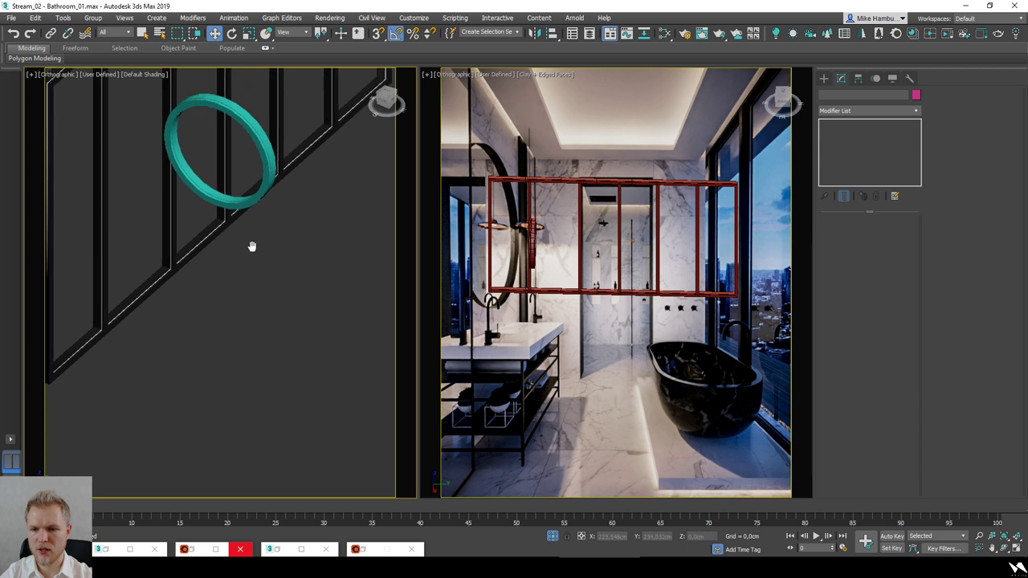
Step: Load the window frame's Multi/Sub-Object material into View4, hide its unused slots and arrange its nodes clear of the light materials
left_click(241, 255)
left_click(663, 34)
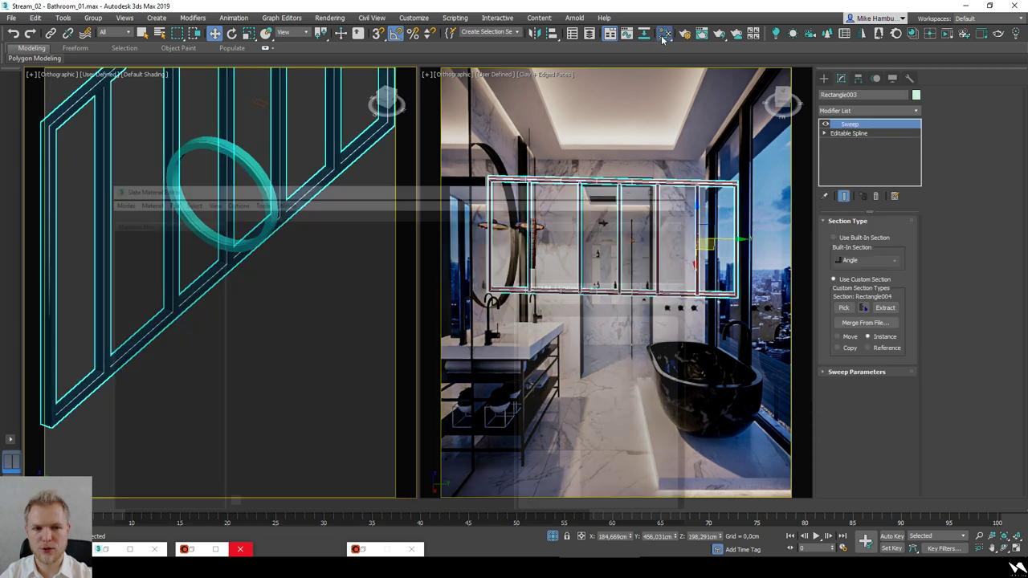
left_click(115, 123)
left_click(136, 144)
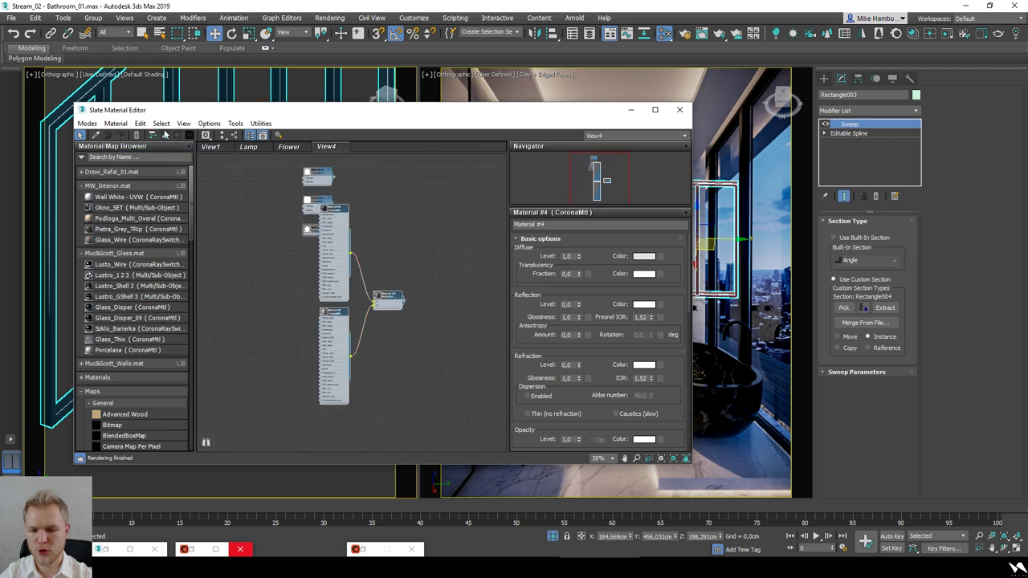
left_click(165, 134)
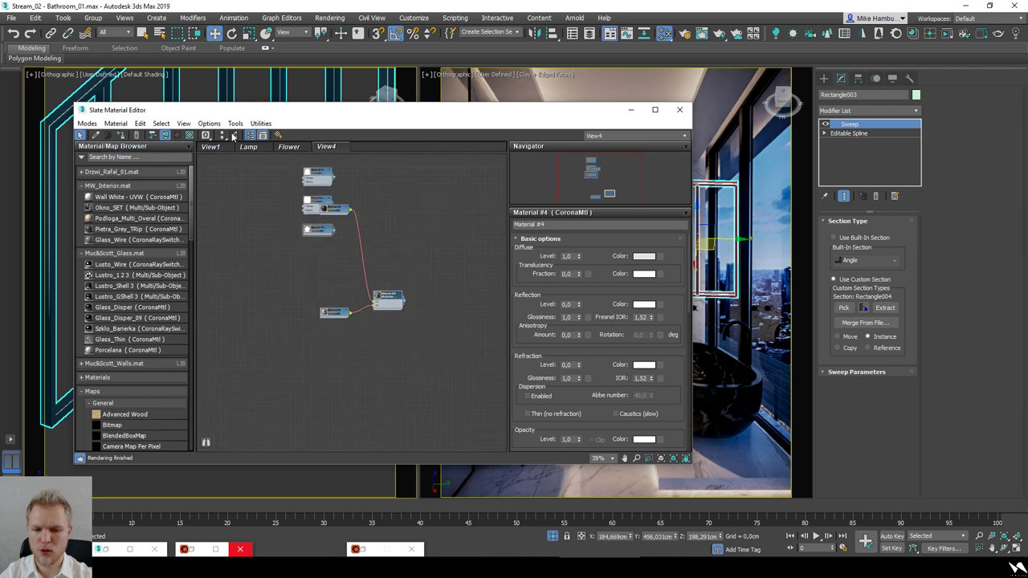
left_click(233, 135)
left_click_drag(372, 305, 292, 269)
left_click(301, 241)
left_click(295, 259)
left_click_drag(413, 108, 696, 94)
Step: Assign the frame's Material #20 to the swept circle and check it in the viewport
left_click(265, 196)
middle_click_drag(266, 236, 248, 244, "alt")
scroll(248, 241, "up", 5)
left_click(692, 228)
left_click(684, 244)
left_click(407, 122)
left_click(122, 167)
scroll(89, 229, "up", 5)
scroll(75, 228, "down", 5)
middle_click_drag(83, 241, 195, 305)
scroll(110, 287, "down", 3)
Step: Delete the swept circle and return the viewport to wireframe around the window frame
left_click(110, 286)
key("alt+q")
key("F3")
scroll(296, 352, "down", 1)
key("Delete")
scroll(241, 327, "down", 6)
scroll(195, 305, "up", 3)
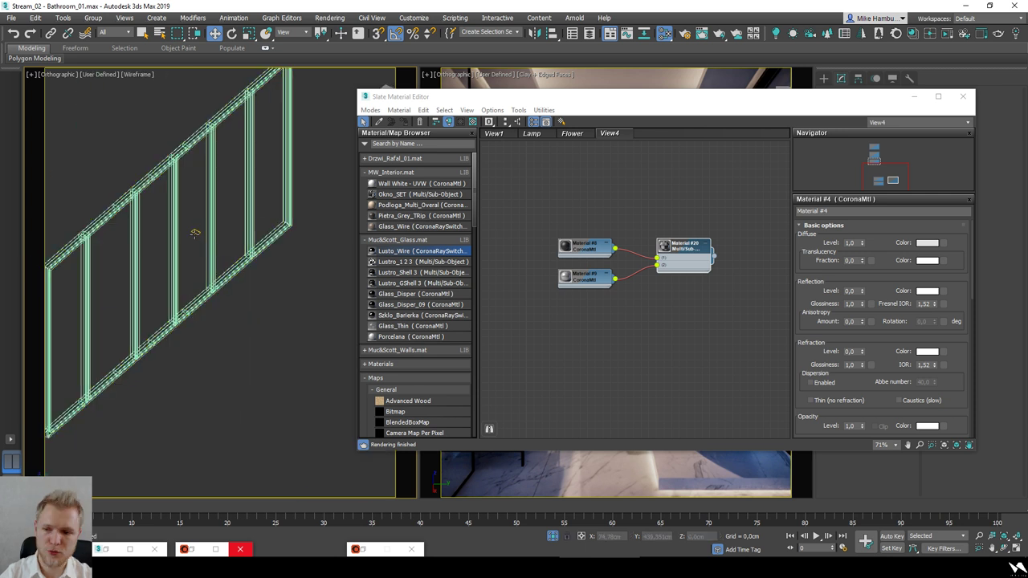
Step: Examine the Rectangle004 section profile and the Sweep settings of the window frame without the material editor in the way
left_click(194, 233)
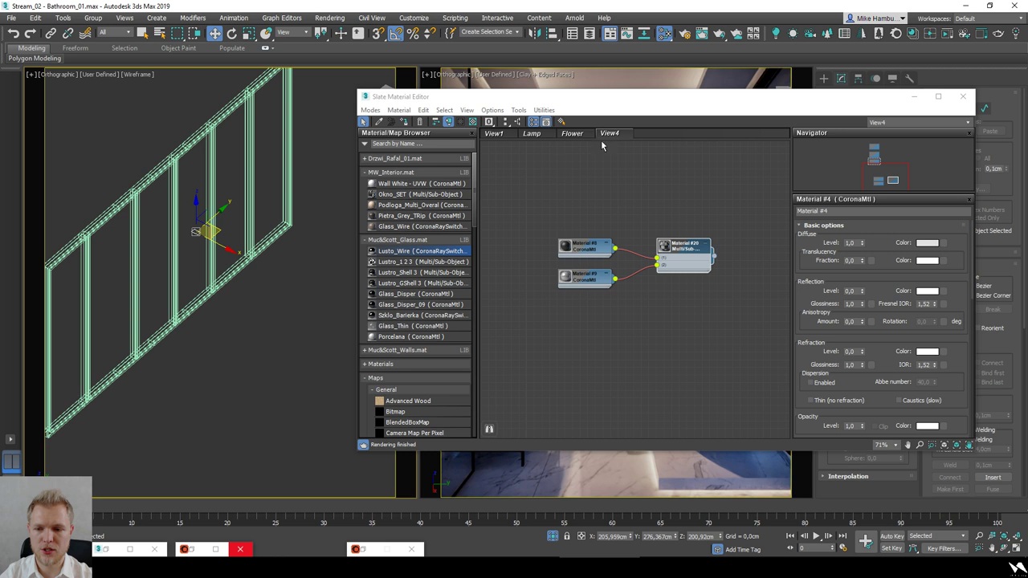
left_click(913, 97)
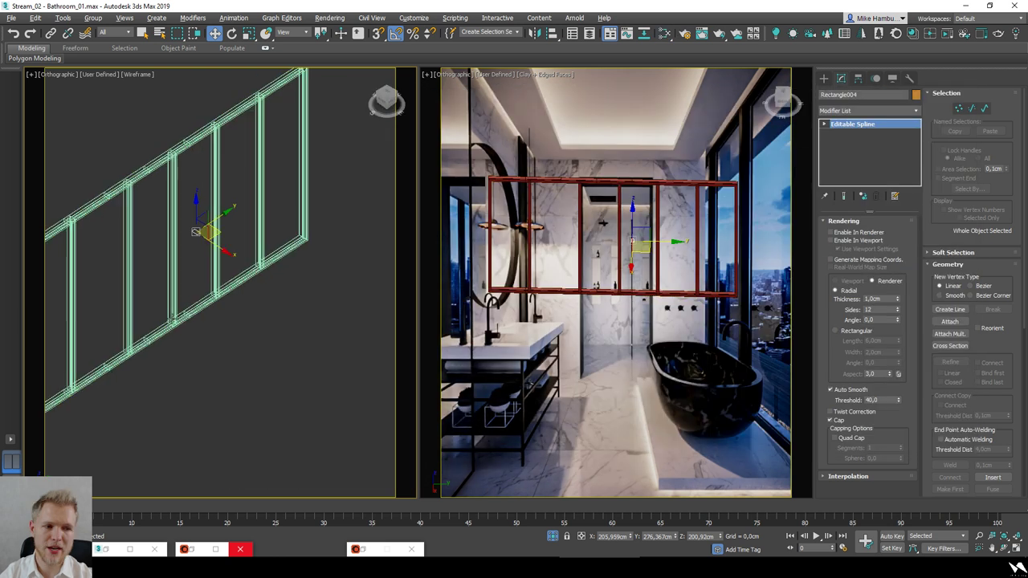
left_click(207, 304)
left_click(388, 104)
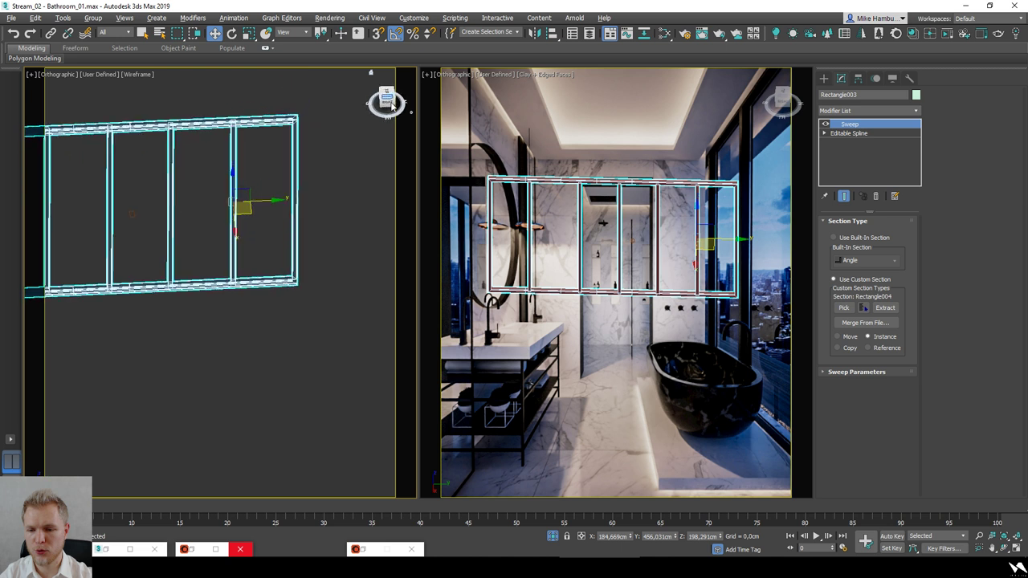
Step: Set the window frame Sweep's pivot alignment to the bottom-right point and inspect the frame from an orbited view
left_click(864, 371)
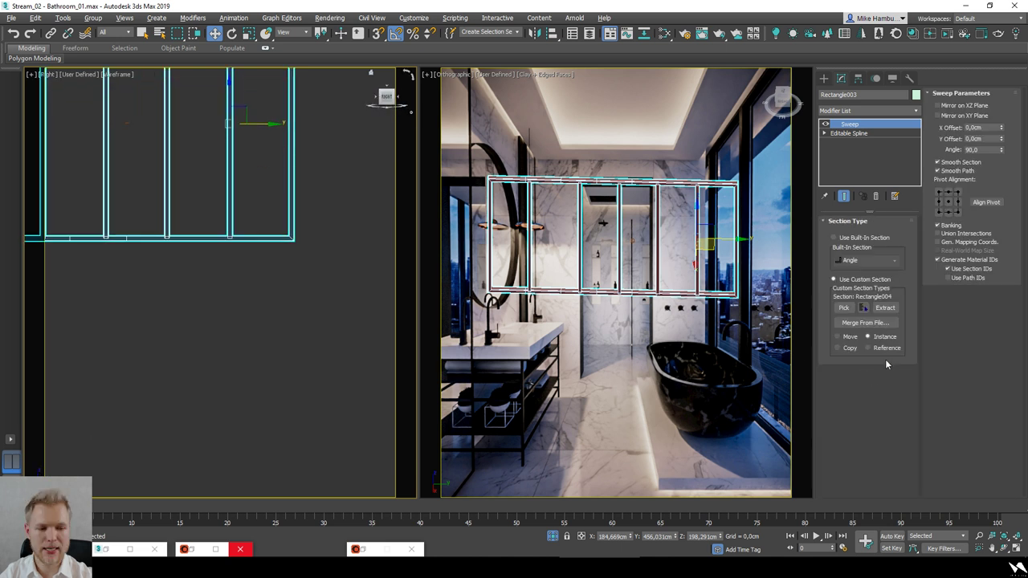
left_click(956, 211)
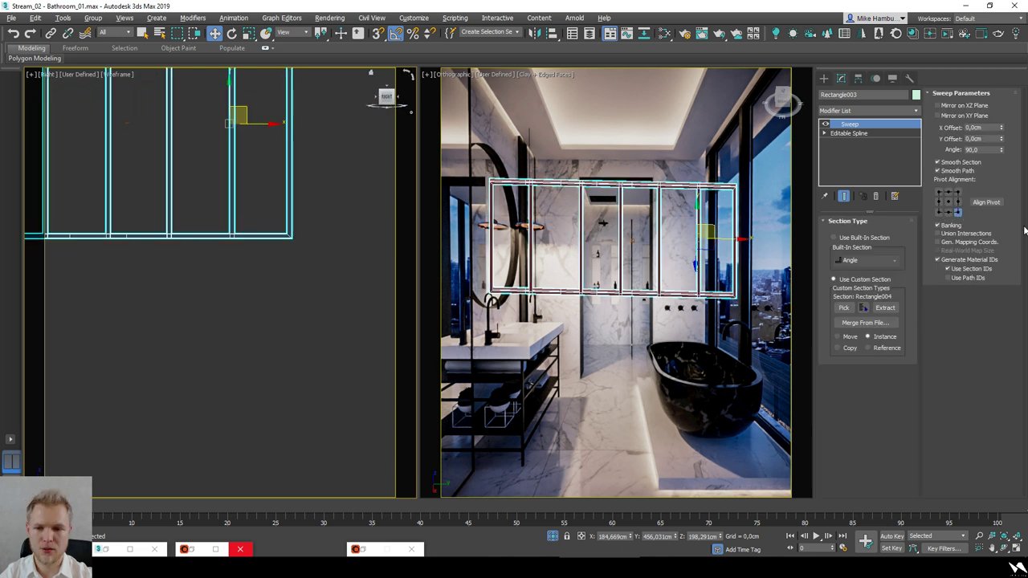
left_click(948, 211)
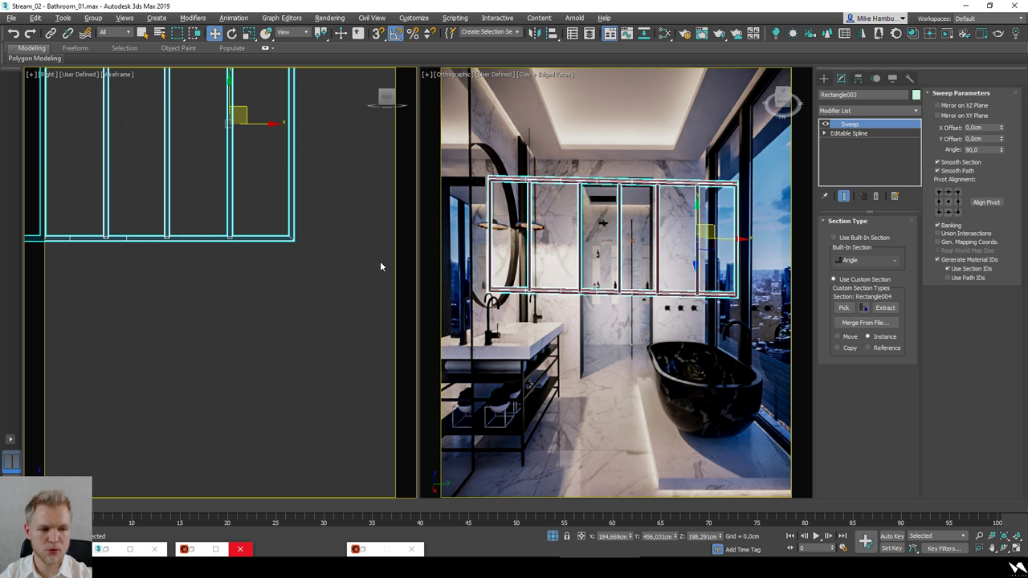
left_click(254, 285)
middle_click_drag(253, 285, 254, 247, "alt")
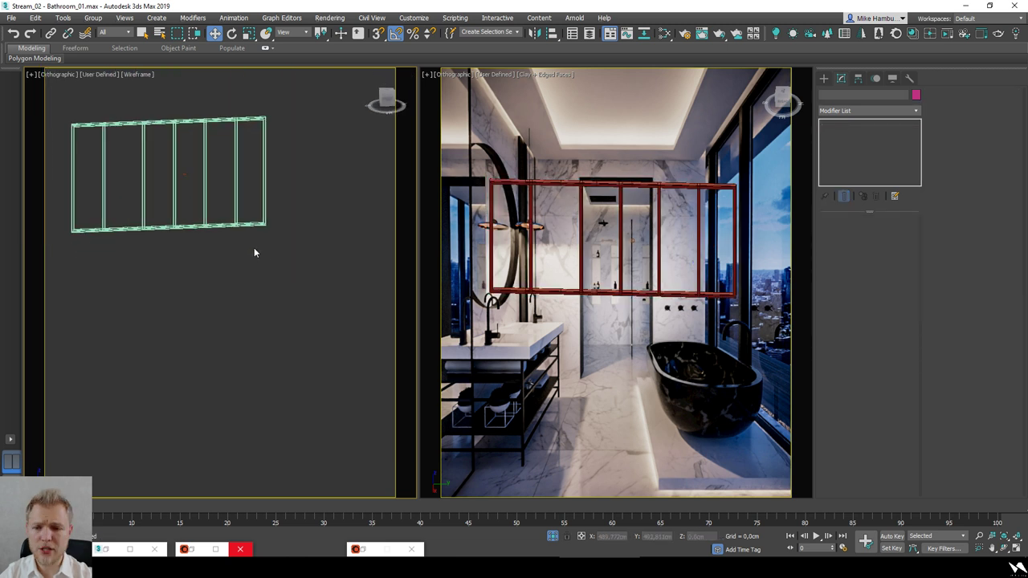
left_click(245, 232)
scroll(217, 161, "up", 5)
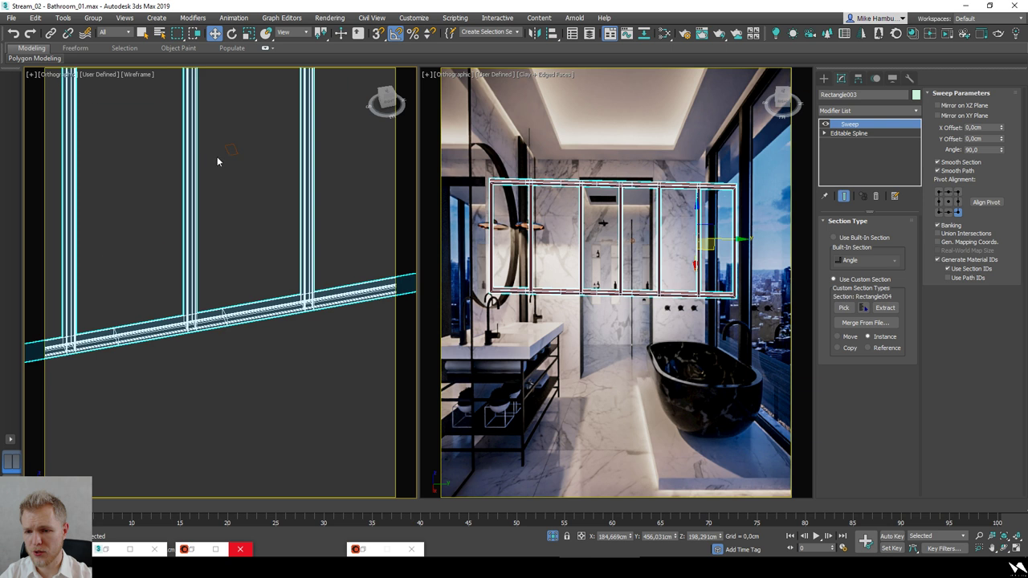
Step: Select the Rectangle004 section profile in the Top view and pick out its segments at segment level
key("t")
scroll(234, 195, "up", 3)
scroll(287, 221, "down", 8)
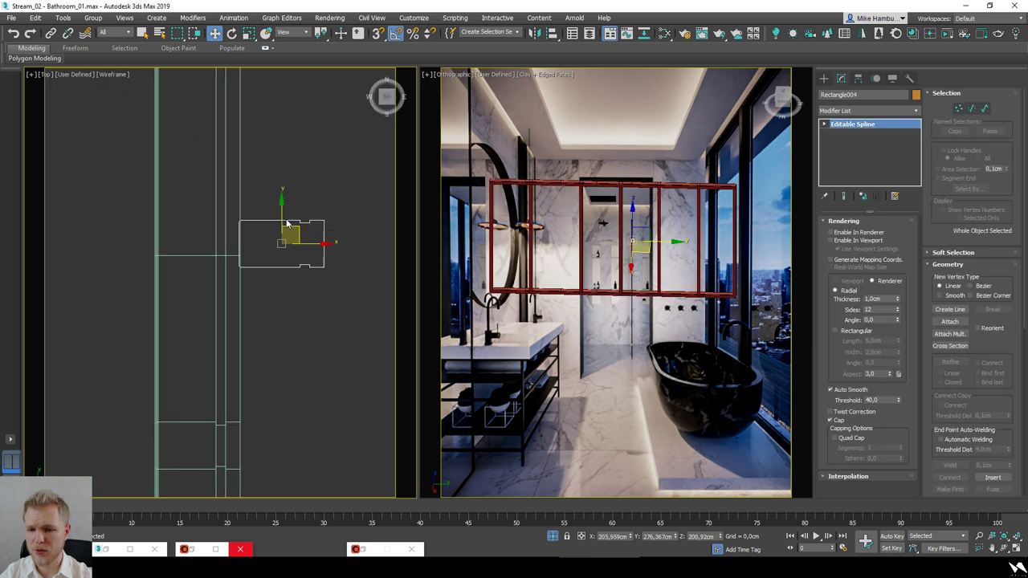
key("2")
left_click_drag(167, 231, 167, 231)
middle_click_drag(248, 231, 218, 257)
left_click_drag(252, 248, 285, 214)
right_click(286, 214)
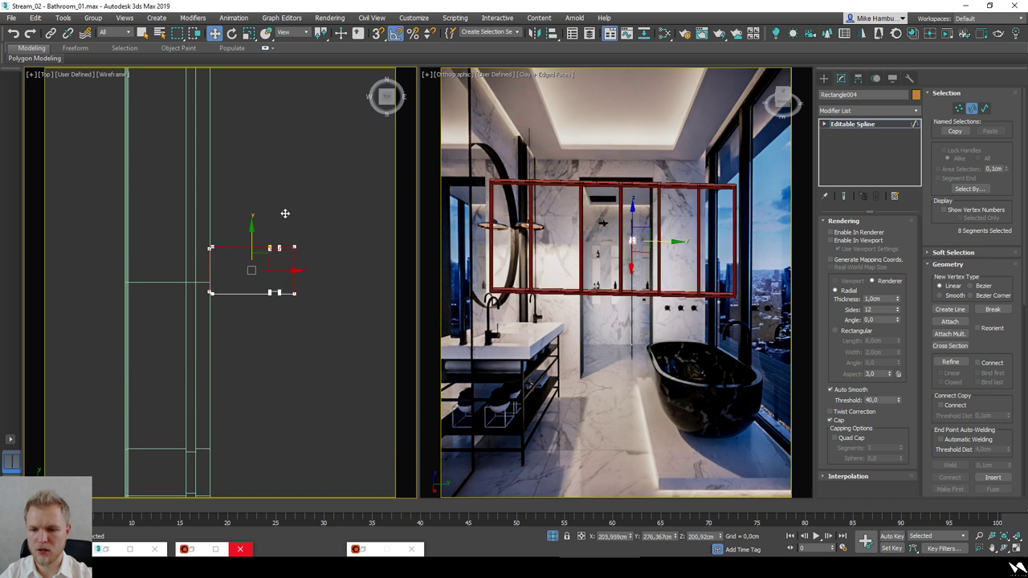
left_click_drag(370, 285, 365, 283, "alt")
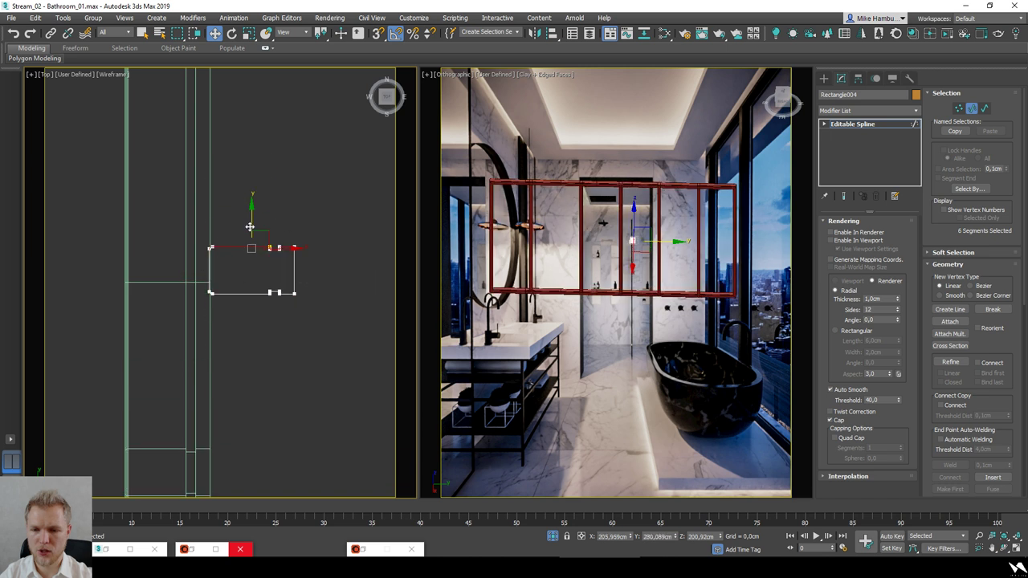
Step: Try to shift the end segment of the Rectangle004 profile inward, then check its segment and vertex selections
left_click(211, 270)
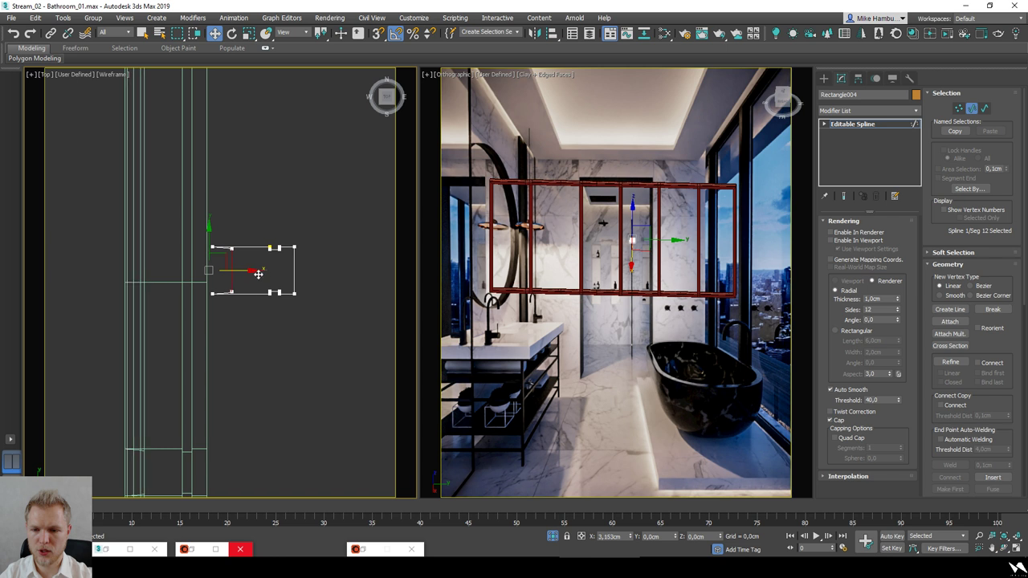
left_click_drag(211, 250, 197, 221)
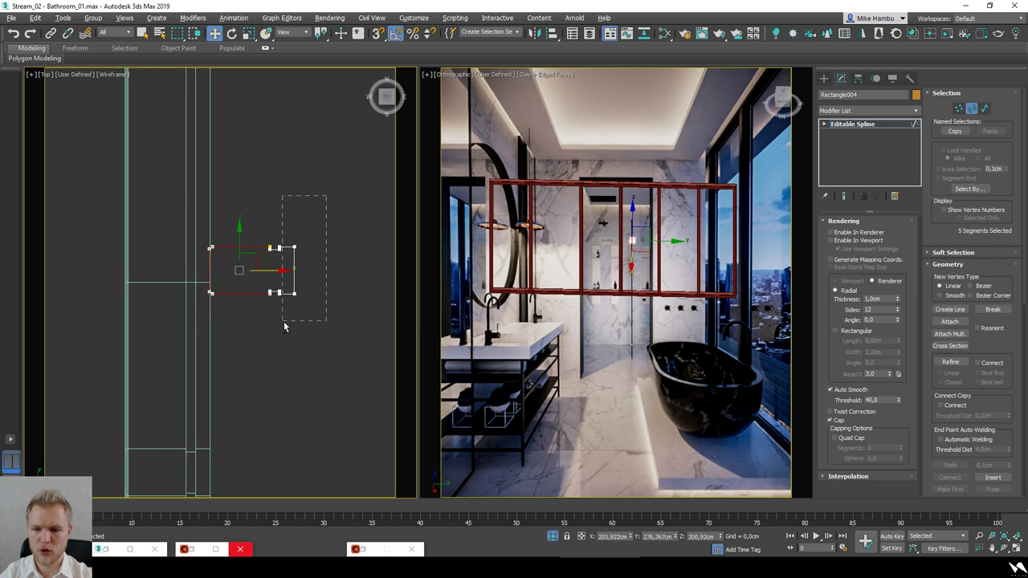
left_click_drag(284, 323, 292, 318)
key("1")
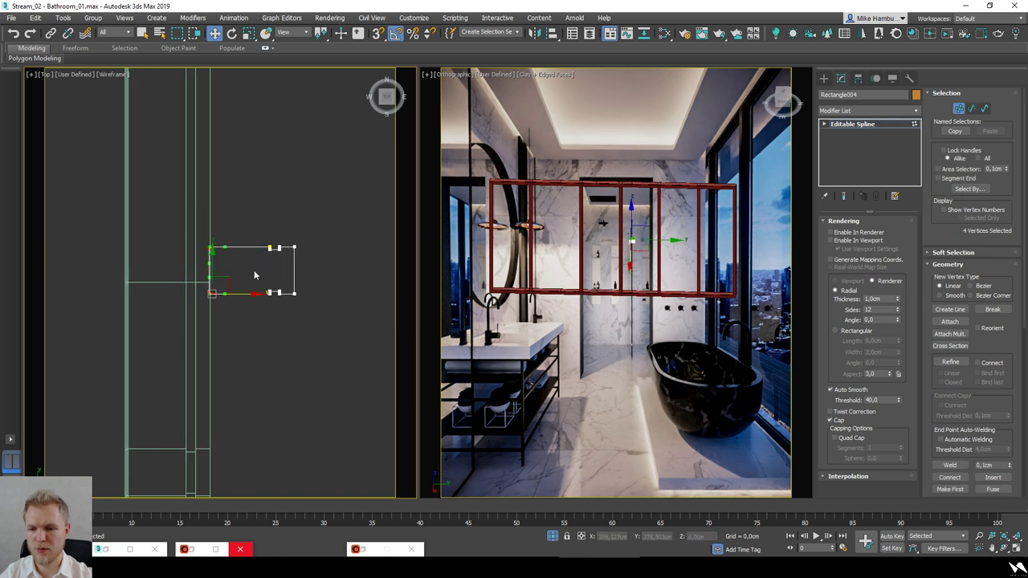
Step: Leave vertex editing of the profile and display the window frame shaded in an orbited view
scroll(255, 275, "down", 5)
key("F3")
mouse_move(265, 331)
middle_mouse_down("alt")
mouse_move(291, 337)
mouse_move(259, 338)
middle_mouse_up("alt")
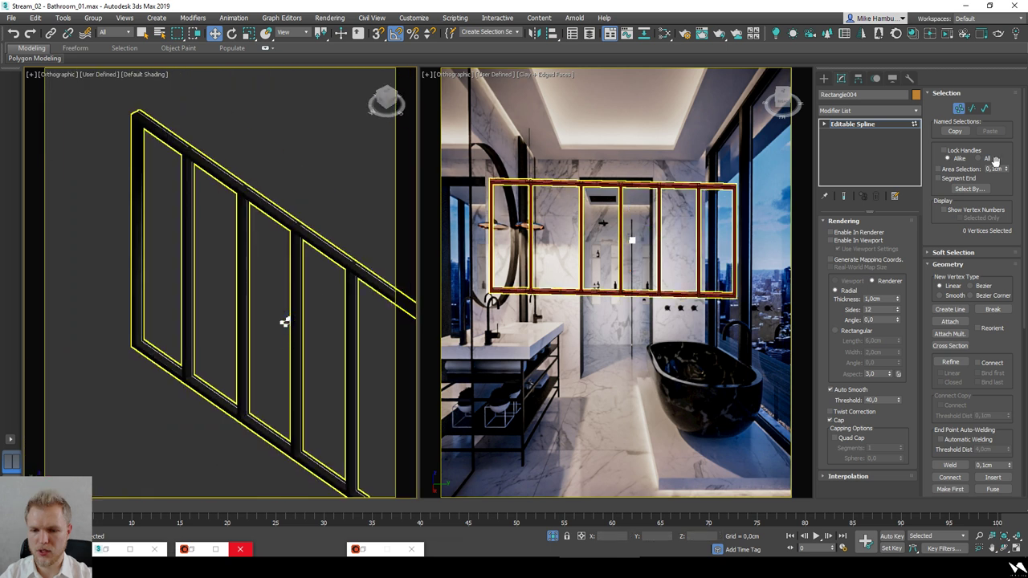
left_click(877, 125)
left_click(215, 134)
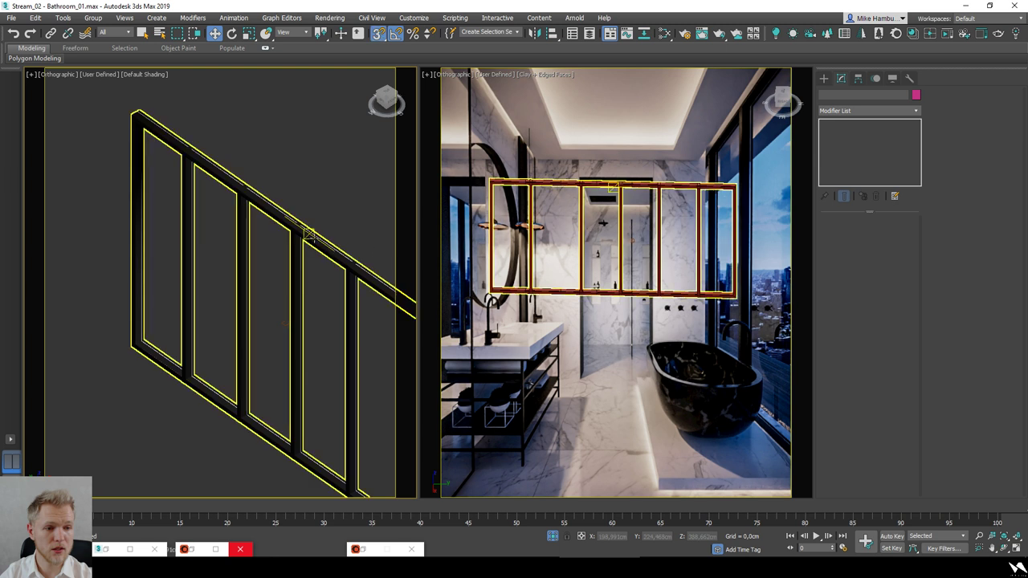
Step: Select the window frame, bring back the rest of the bathroom scene and view it through Camera001
left_click(314, 238)
right_click(342, 116)
left_click(377, 66)
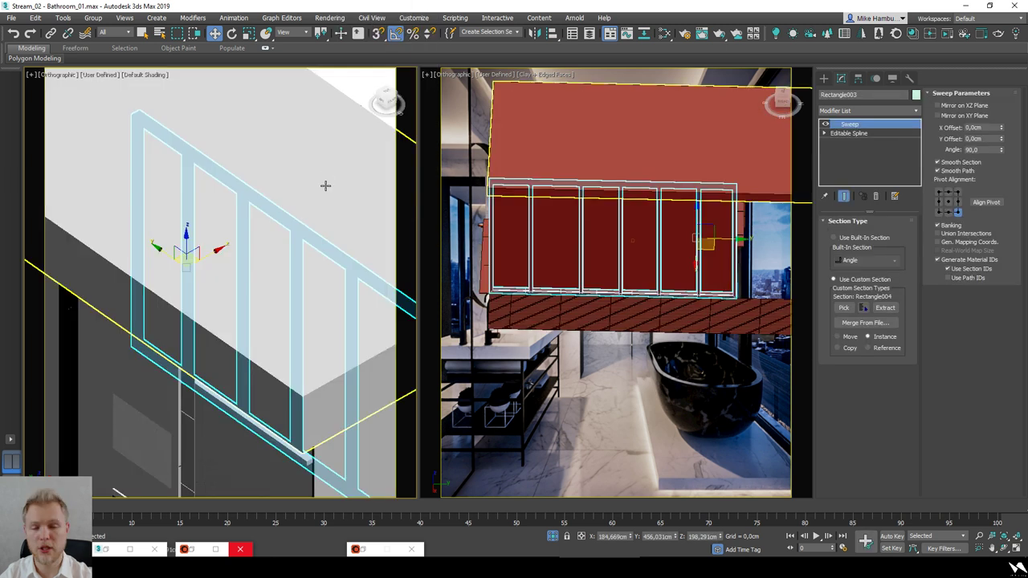
key("c")
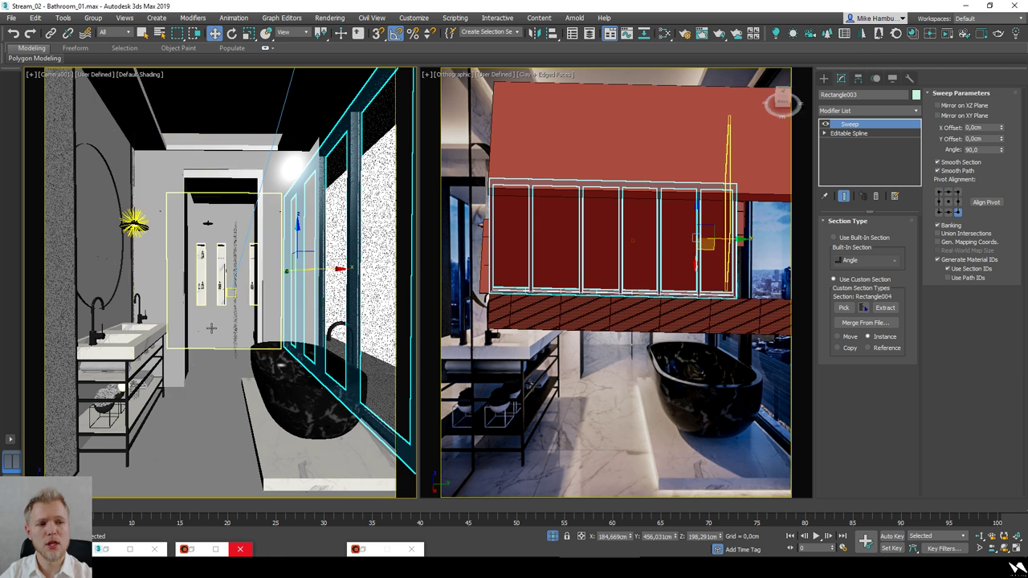
Step: Select the thin glass panel Box009 at the shower and open the Corona Render Setup
left_click(237, 332)
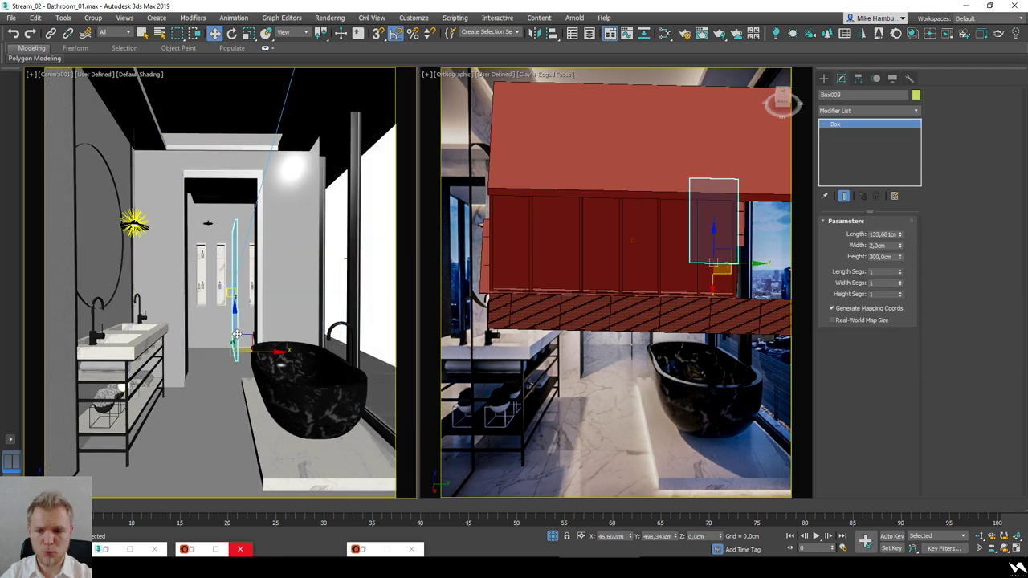
left_click(683, 35)
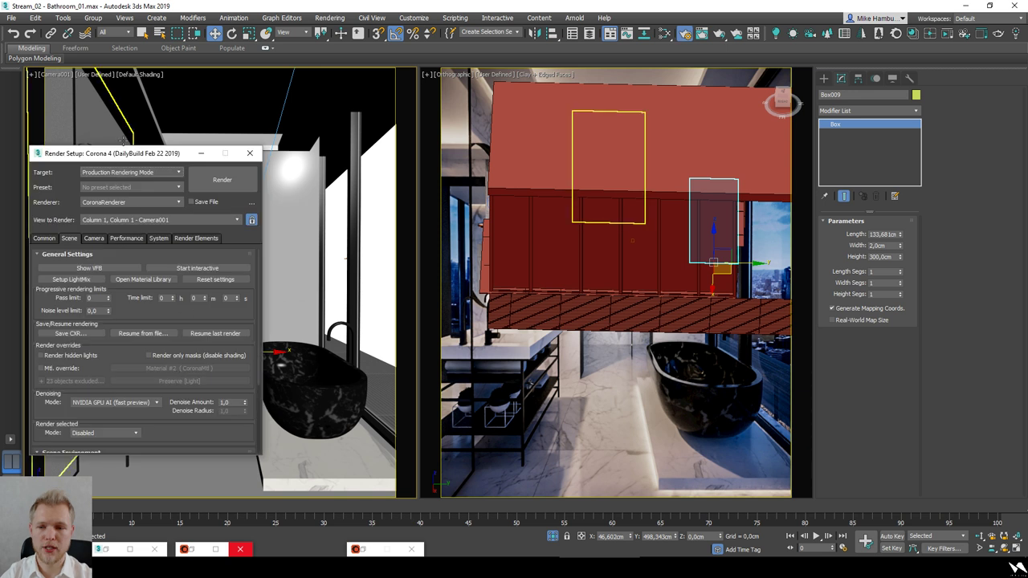
left_click_drag(125, 161, 274, 156)
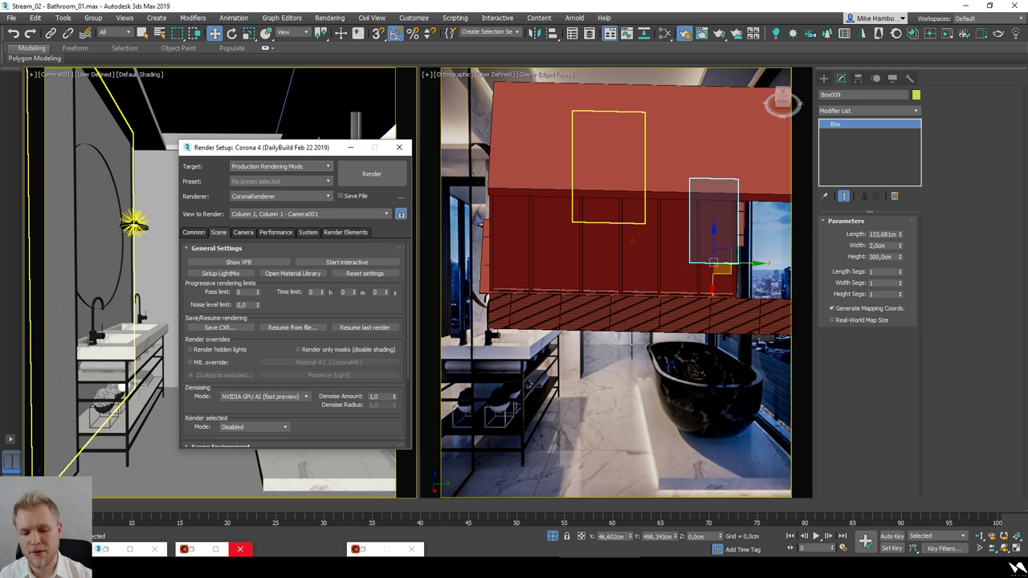
Step: Examine the Plant_Top object under the vanity up close in a Perspective view, keeping Render Setup out of the way
left_click(103, 395)
key("p")
key("z")
middle_click_drag(103, 395, 138, 395, "alt")
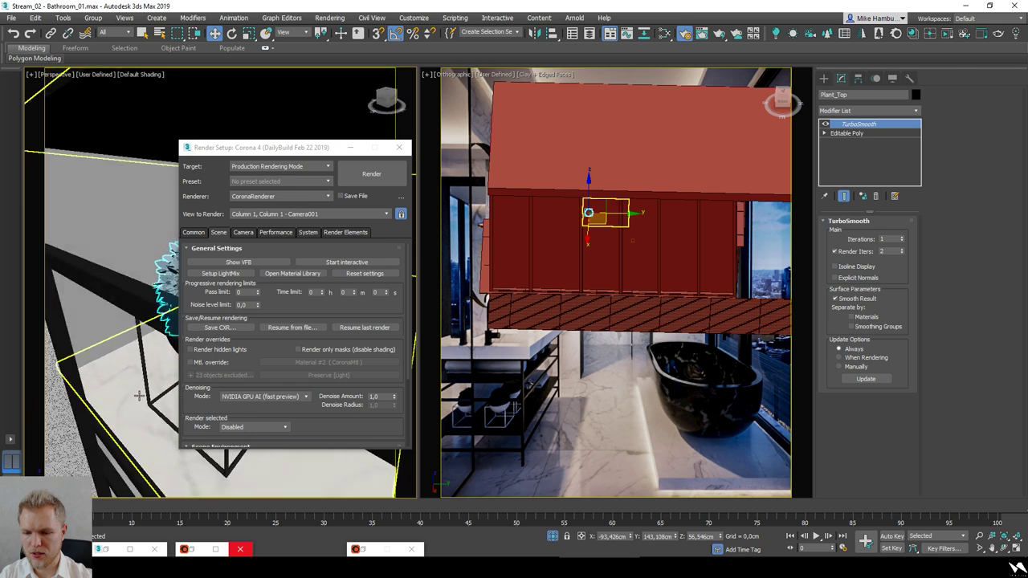
left_click_drag(322, 148, 649, 128)
middle_click_drag(263, 312, 272, 346, "alt")
scroll(278, 337, "down", 4)
left_click_drag(610, 126, 216, 115)
Step: Show Camera001 in the clay-shaded viewport and start interactive rendering with the frame buffer in clear view
right_click(702, 321)
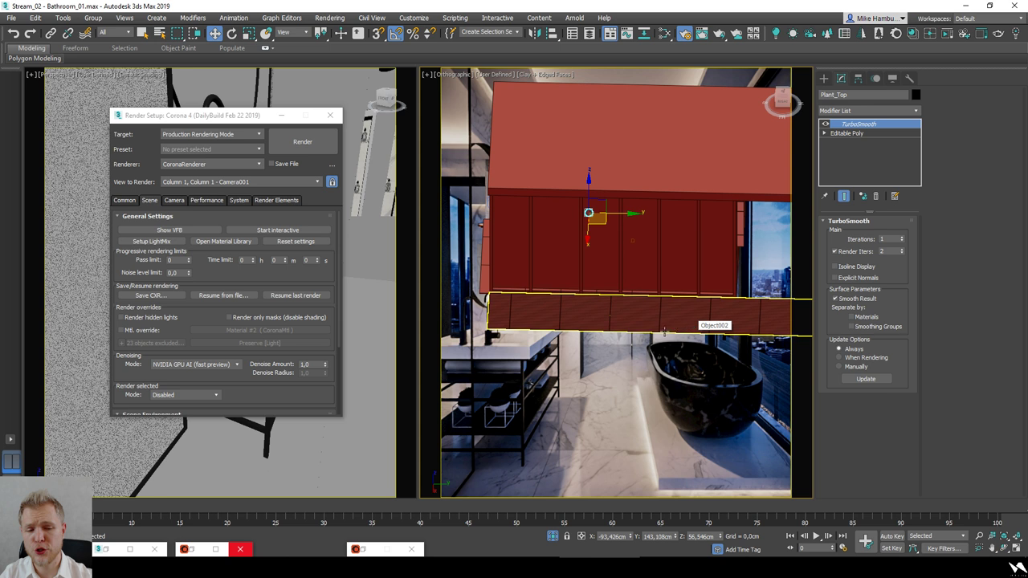
key("c")
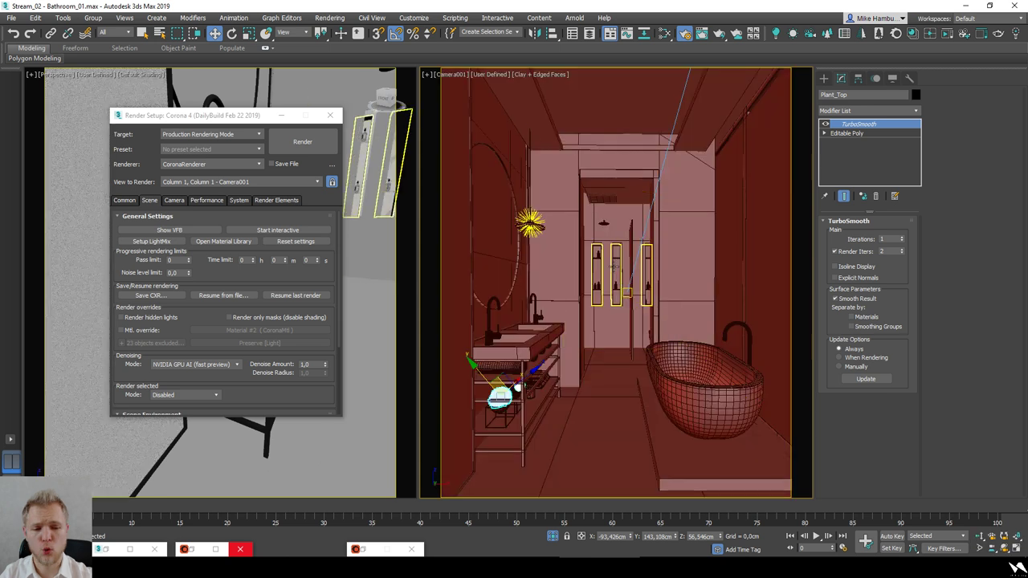
left_click(278, 231)
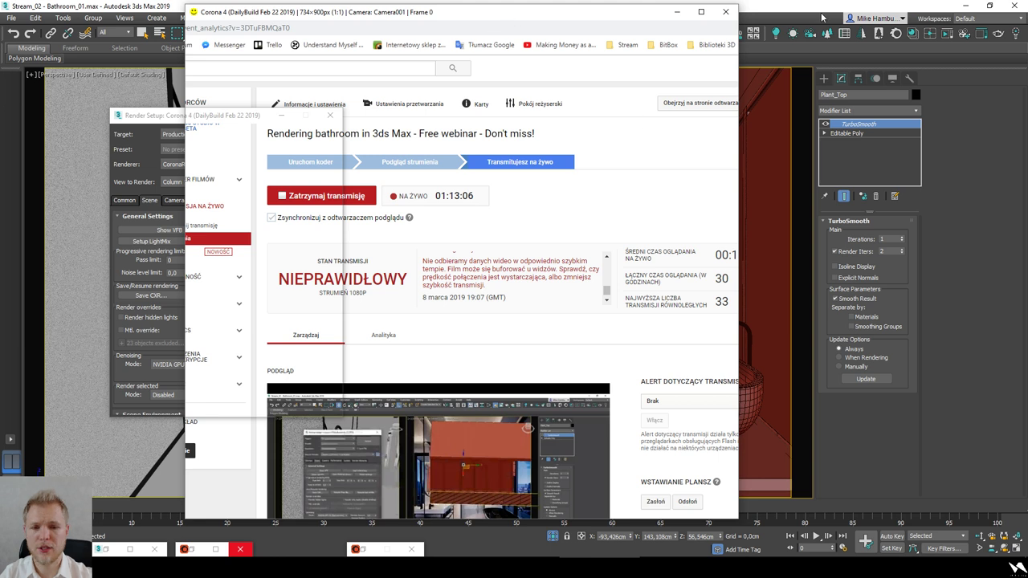
left_click_drag(288, 42, 414, 22)
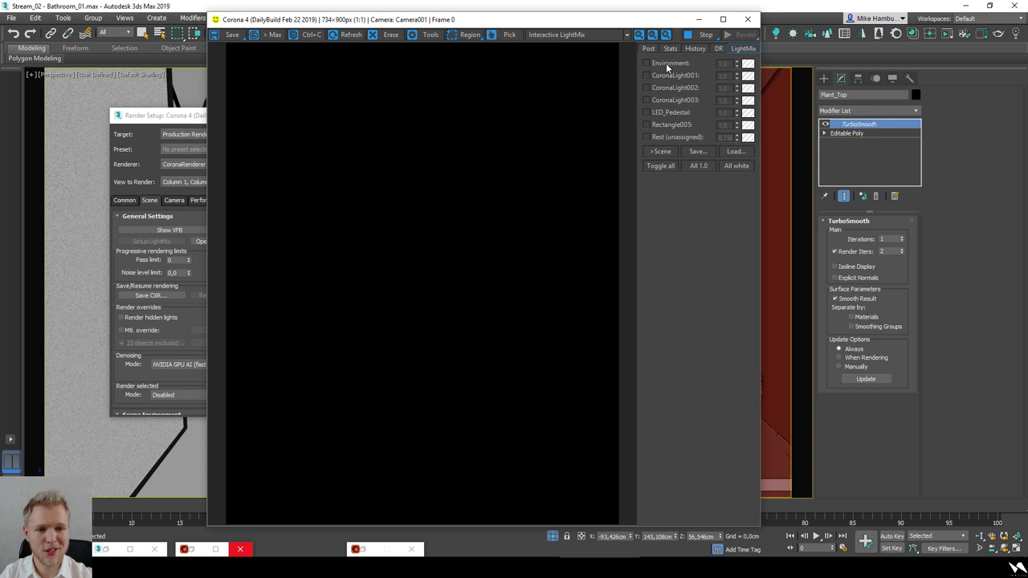
Step: Enable the Environment, CoronaLight001 and CoronaLight002 one by one in the render's LightMix
left_click(667, 62)
left_click_drag(516, 24, 479, 18)
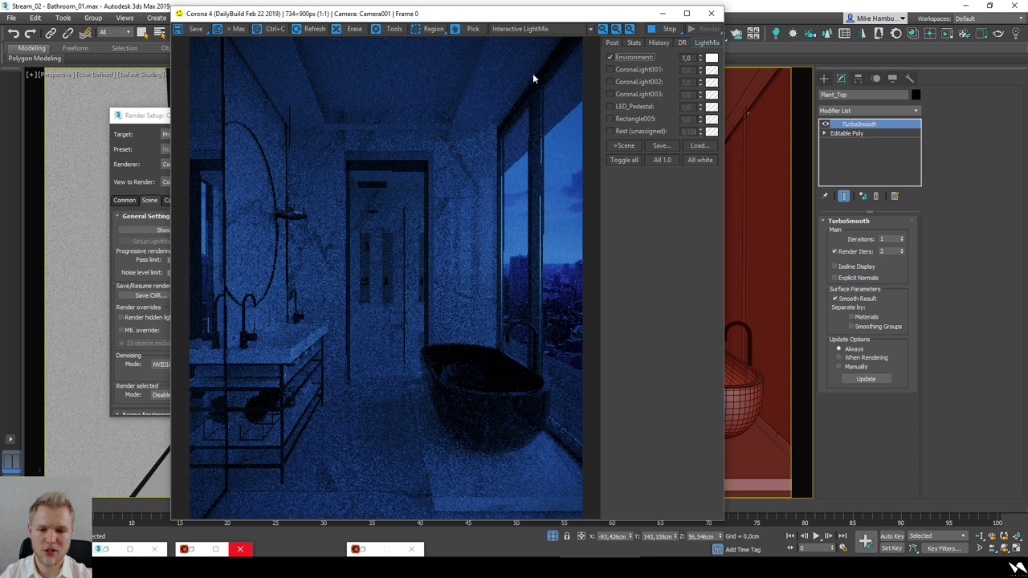
left_click(635, 70)
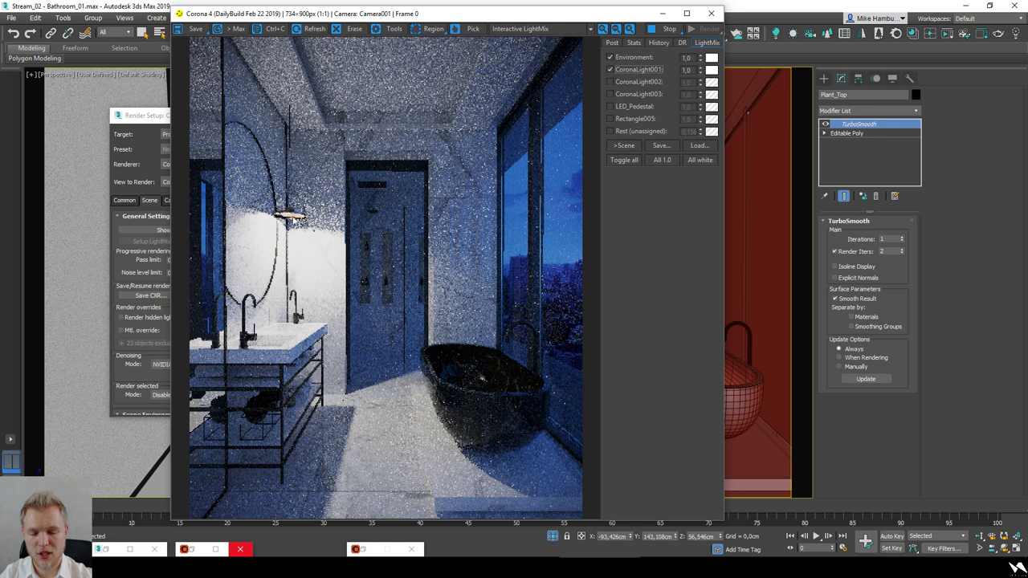
left_click(637, 81)
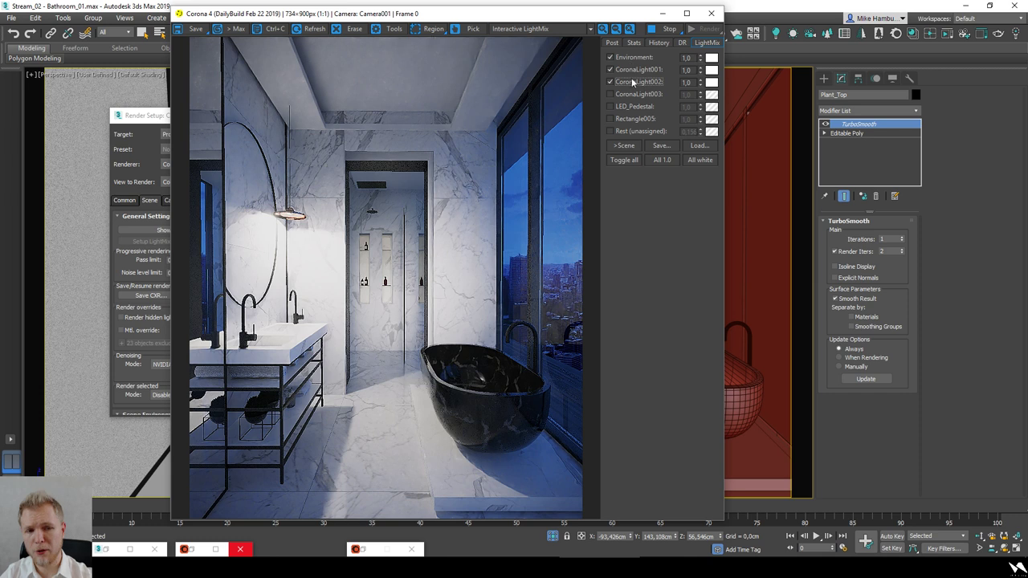
Step: Minimize Render Setup and show the whole bathroom as a wireframe Top view beside the render
left_click_drag(580, 17, 801, 22)
left_click(281, 115)
key("t")
scroll(278, 193, "down", 8)
key("F3")
scroll(208, 277, "down", 2)
left_click(167, 282)
scroll(167, 283, "down", 7)
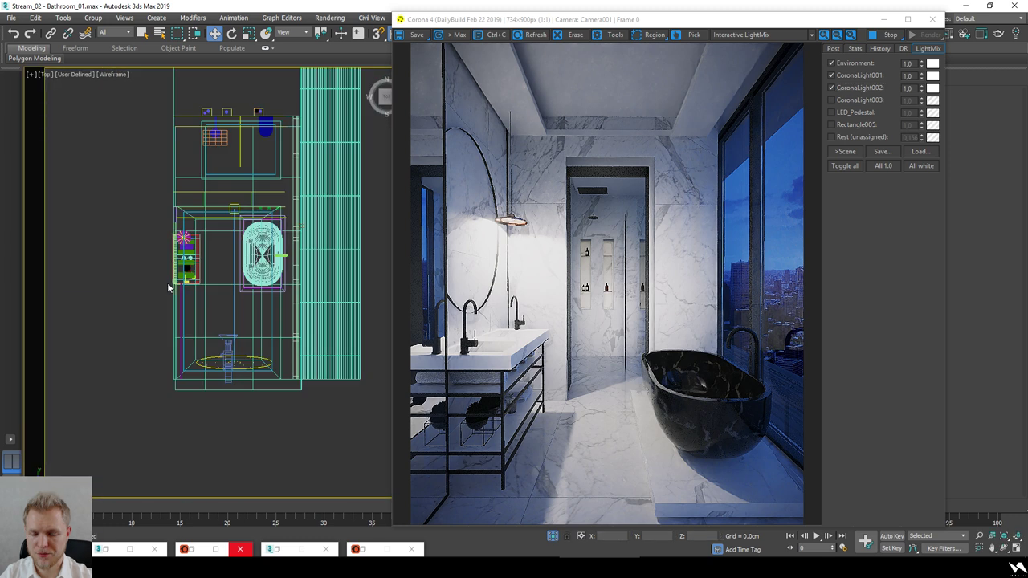
Step: Select the disk light CoronaLight002 near the camera and examine its placement in the Top view
scroll(233, 358, "up", 5)
left_click(236, 317)
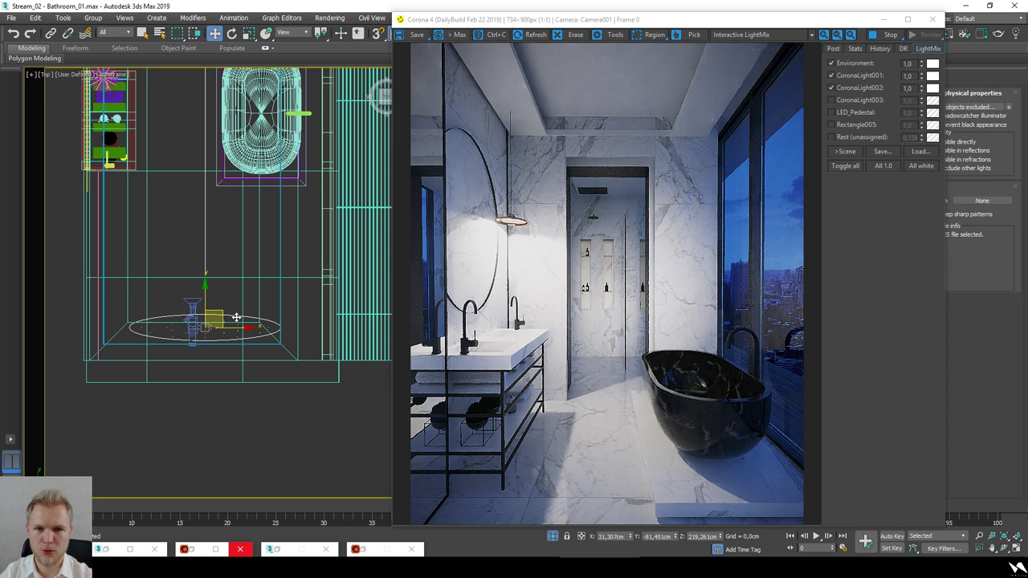
scroll(236, 317, "down", 3)
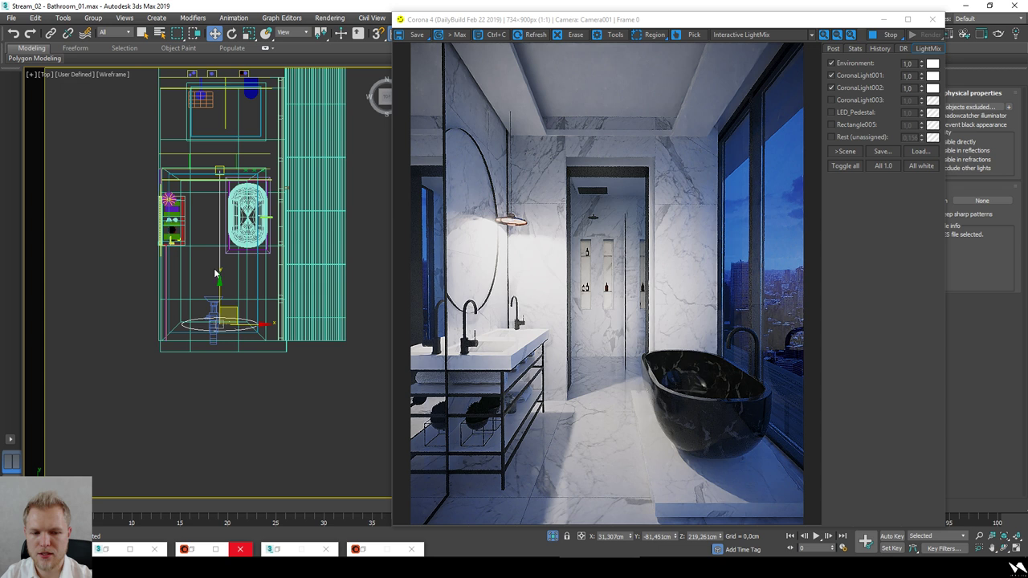
scroll(224, 280, "up", 2)
middle_click_drag(235, 285, 235, 295)
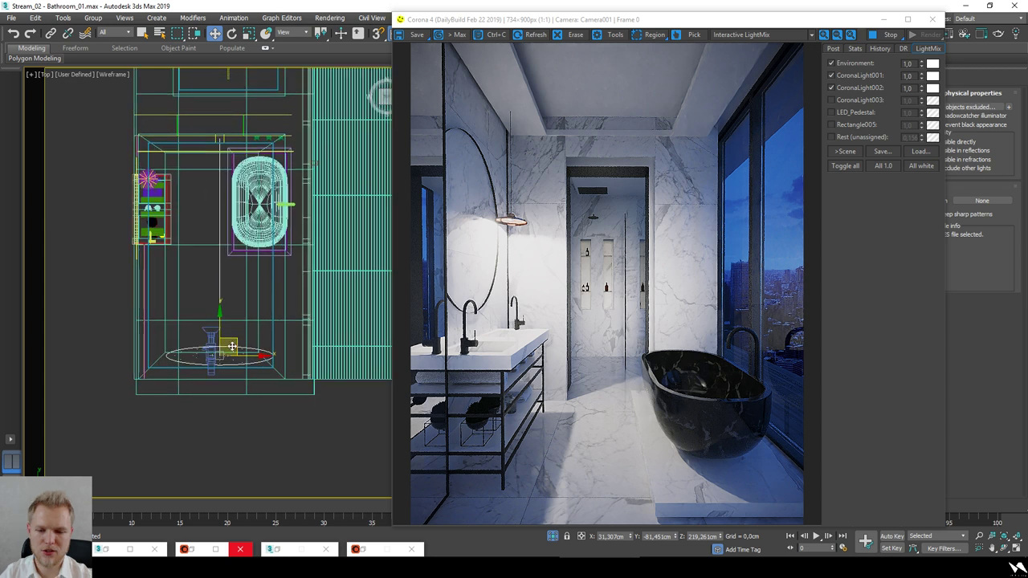
scroll(233, 342, "down", 1)
middle_click_drag(240, 313, 241, 326)
Step: Enable CoronaLight003, LED_Pedestal and Rectangle005 in the LightMix, checking the vanity's plants up close in the render
left_click_drag(583, 20, 387, 10)
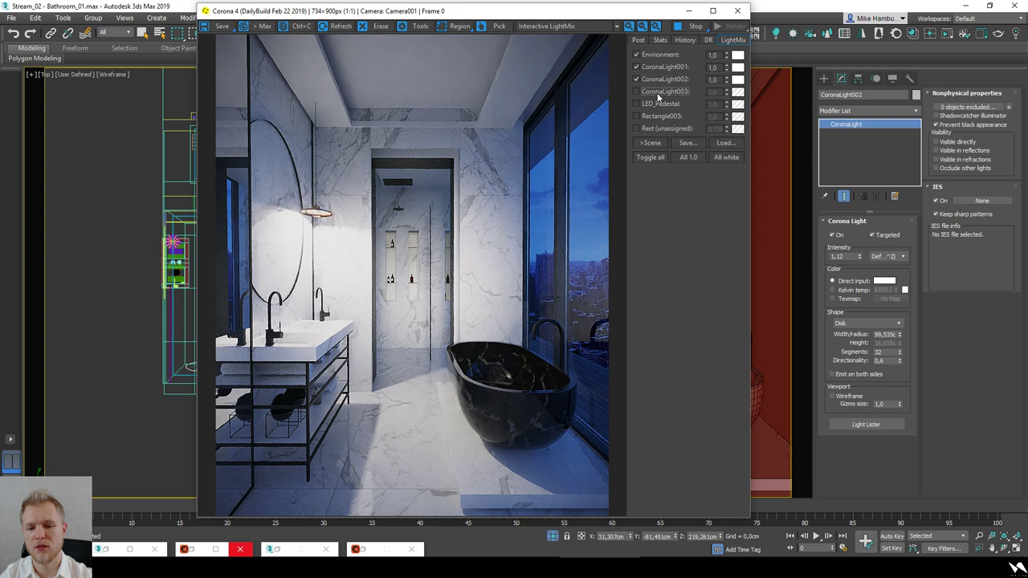
left_click(657, 92)
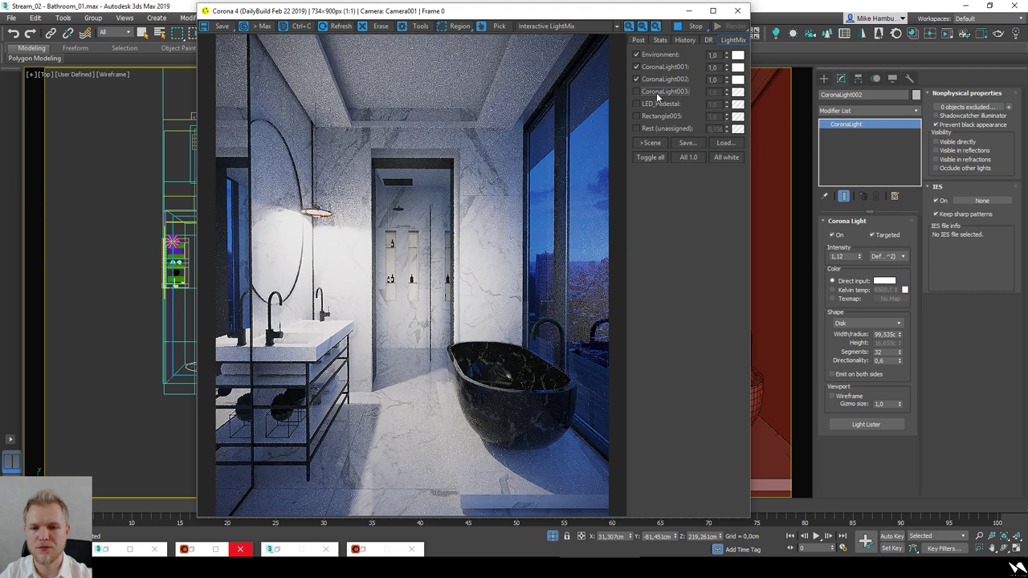
scroll(279, 403, "up", 2)
scroll(279, 403, "up", 1)
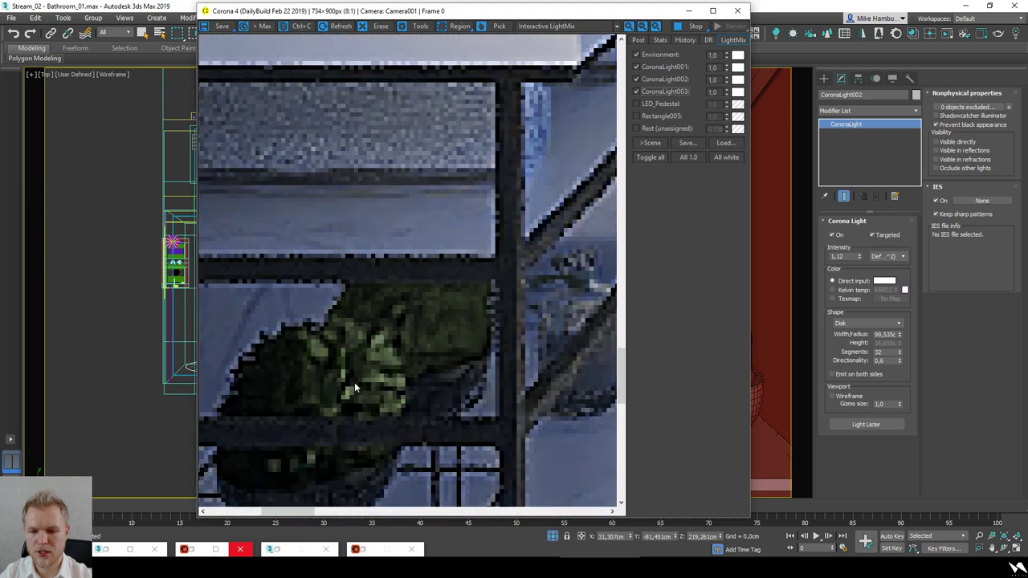
scroll(406, 354, "down", 3)
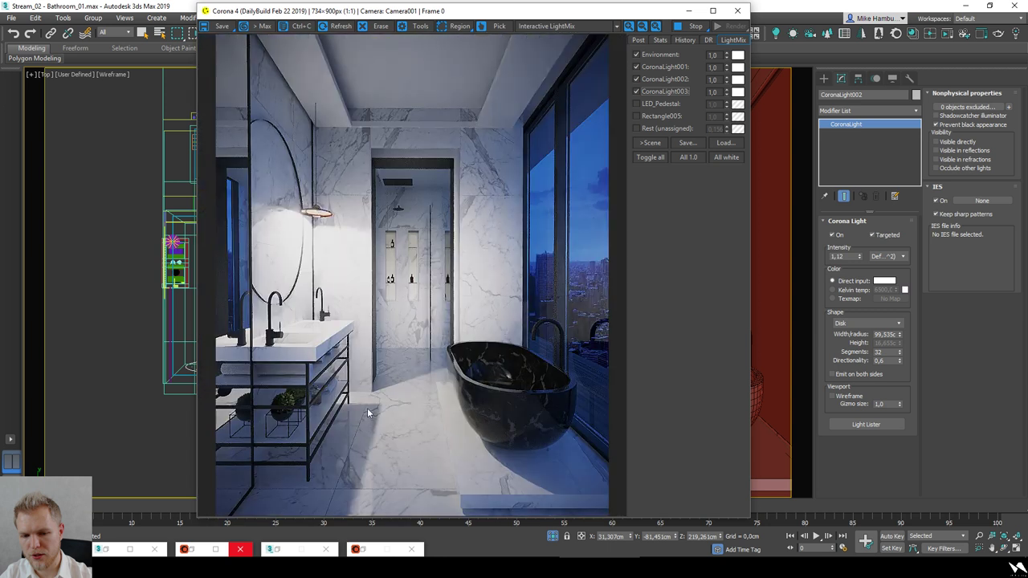
left_click(671, 102)
left_click(668, 117)
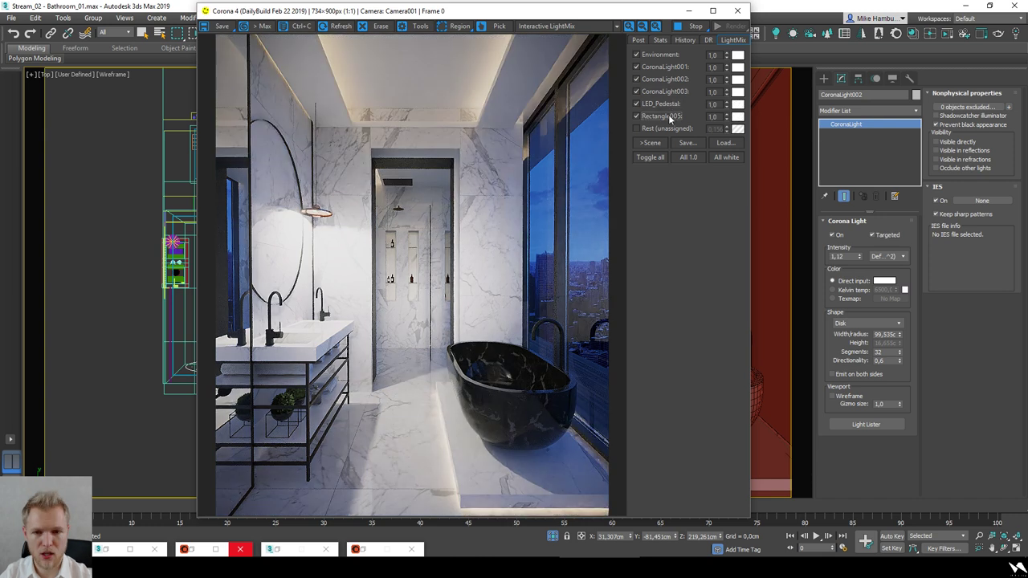
Step: Enable Rest (unassigned) in the LightMix and toggle CoronaLight001 off and on to compare its contribution
left_click(668, 128)
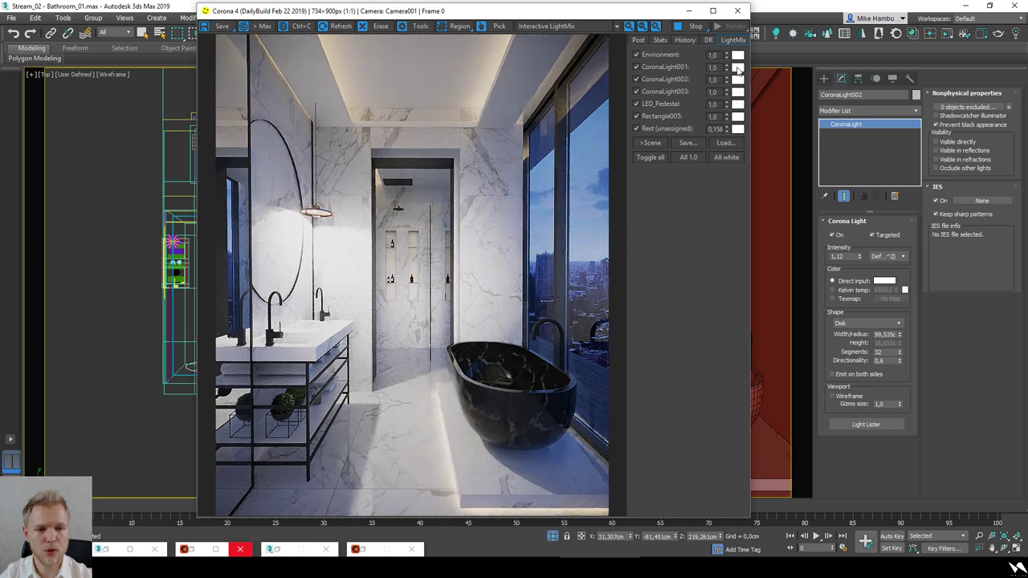
left_click(675, 69)
left_click(679, 69)
Step: Tint CoronaLight001 warm orange at a 2683 K color temperature and lower its LightMix intensity to 0,0
left_click(737, 77)
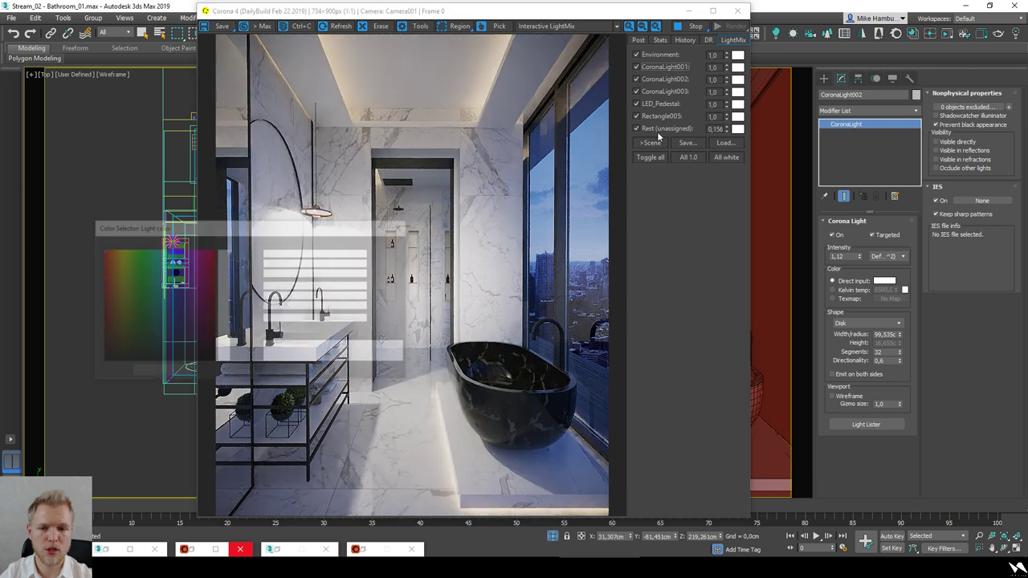
left_click(295, 319)
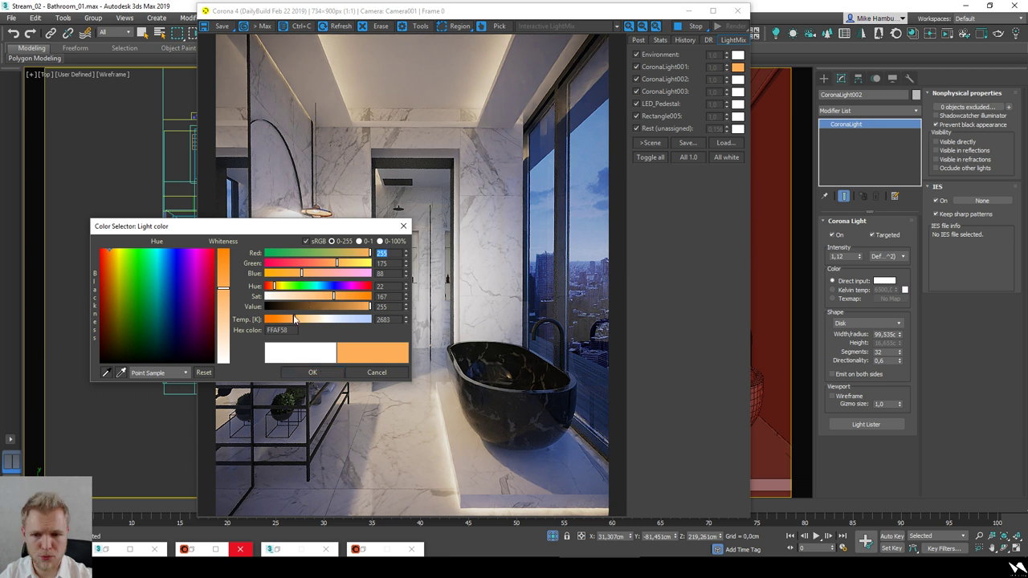
left_click(313, 372)
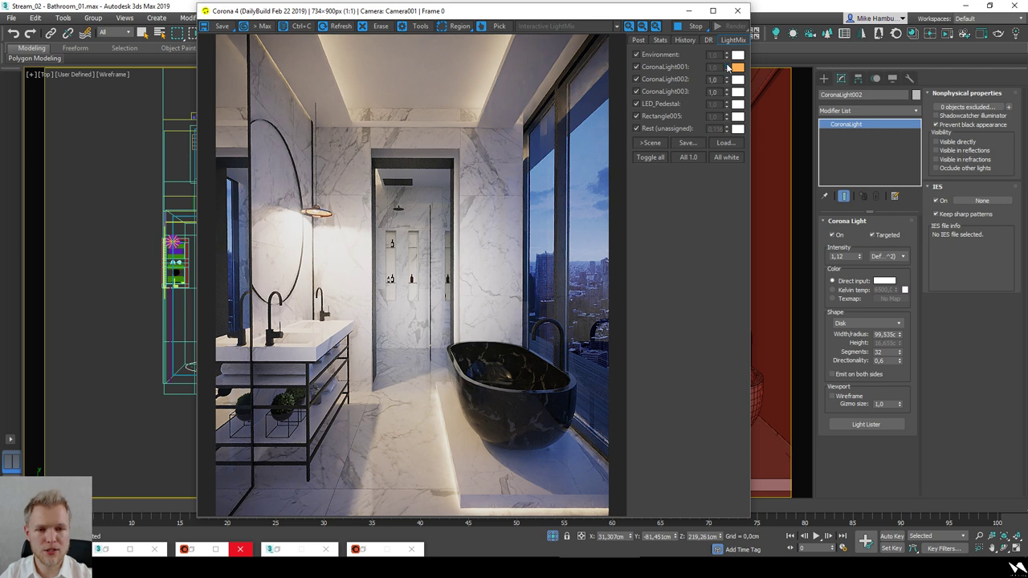
left_click_drag(729, 88, 723, 213)
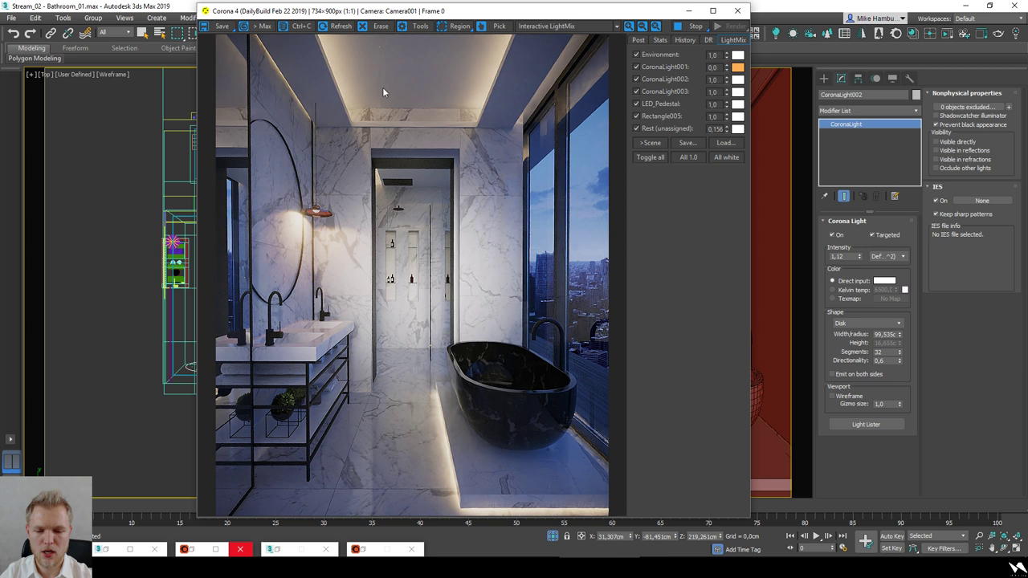
left_click_drag(405, 12, 382, 12)
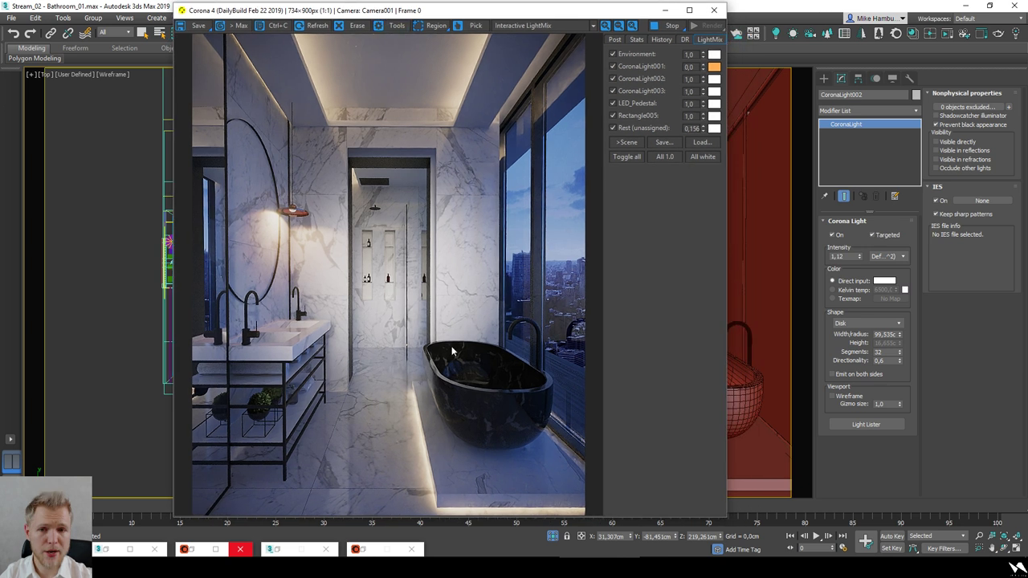
Step: Compare the BEAUTY pass of the render with the Interactive LightMix result
left_click(553, 27)
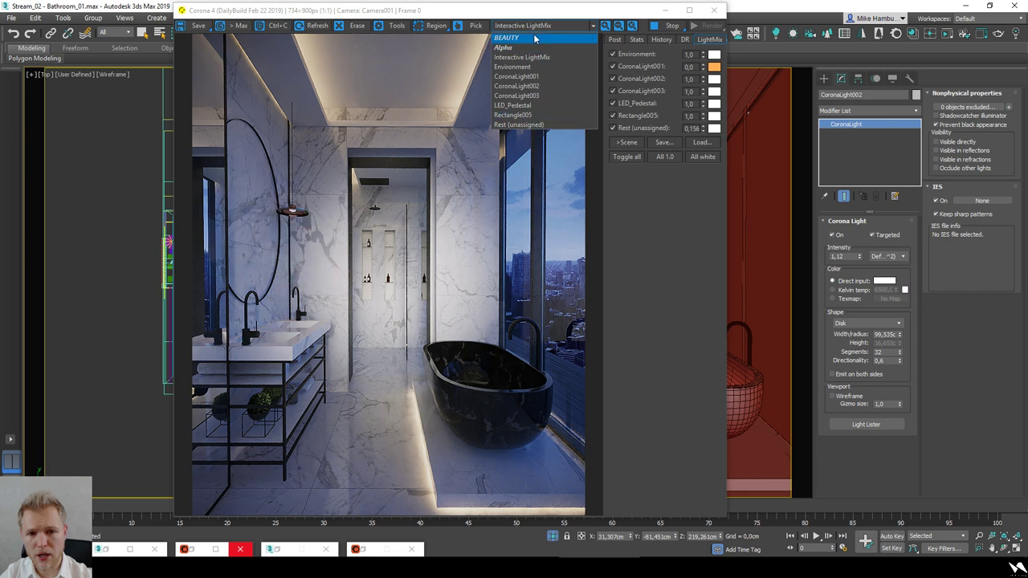
left_click(535, 38)
left_click(544, 26)
left_click(551, 26)
left_click(551, 26)
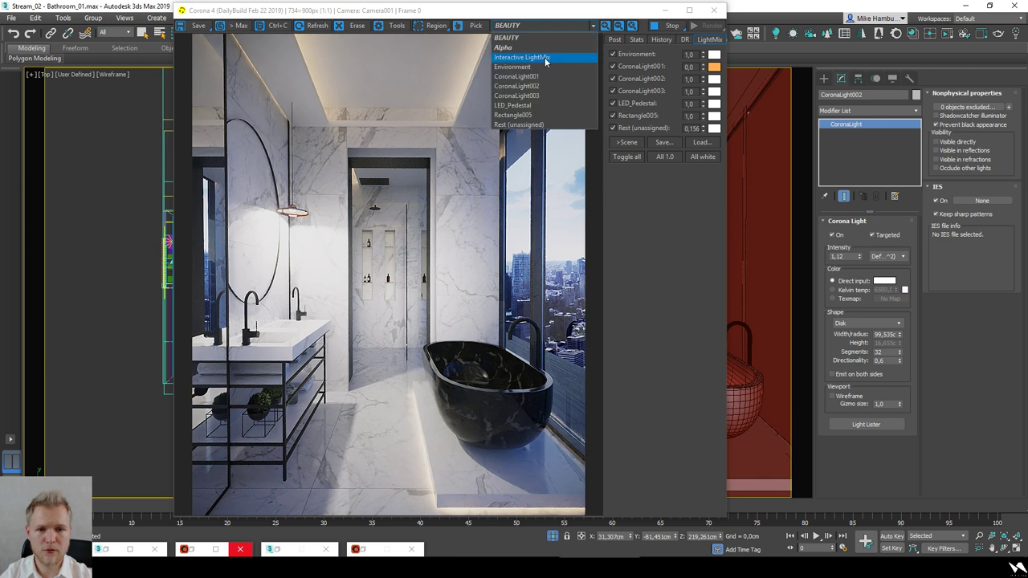
left_click(545, 57)
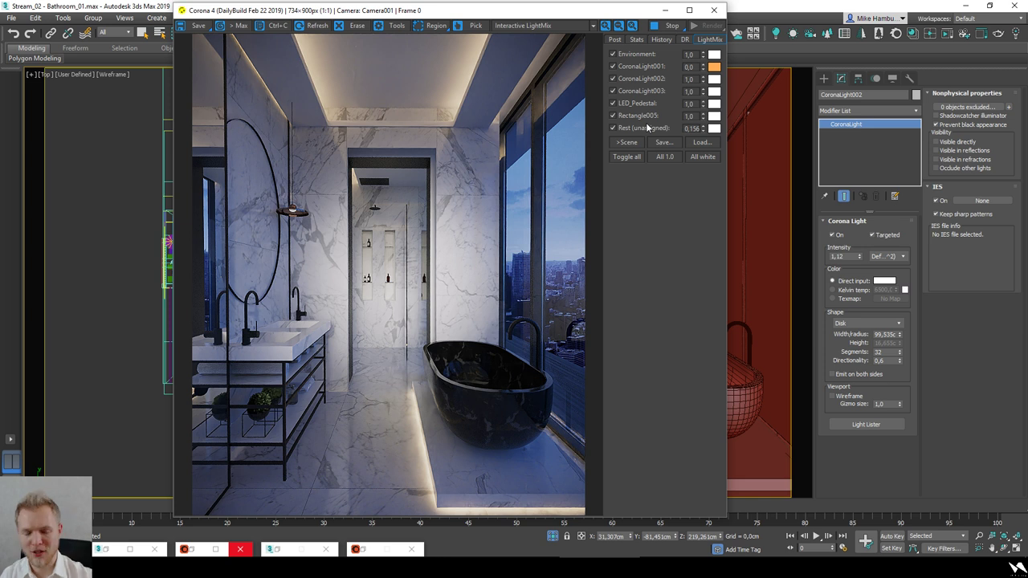
Step: Set CoronaLight001's LightMix intensity to 0,112 and toggle the Environment off and on to compare the lighting
left_click(690, 67)
mouse_move(706, 69)
left_mouse_down()
mouse_move(704, 37)
mouse_move(703, 55)
left_mouse_up()
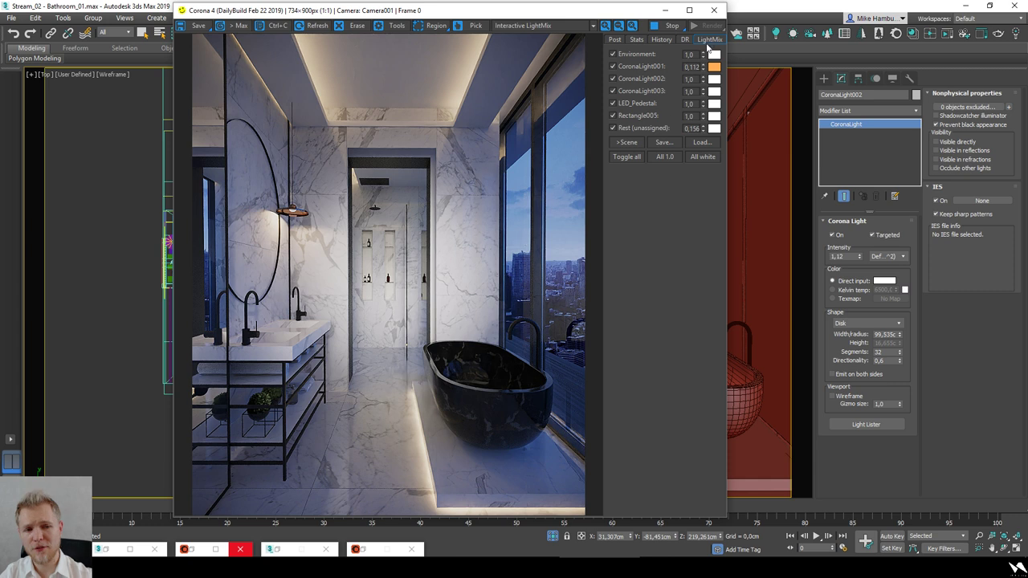
left_click(641, 54)
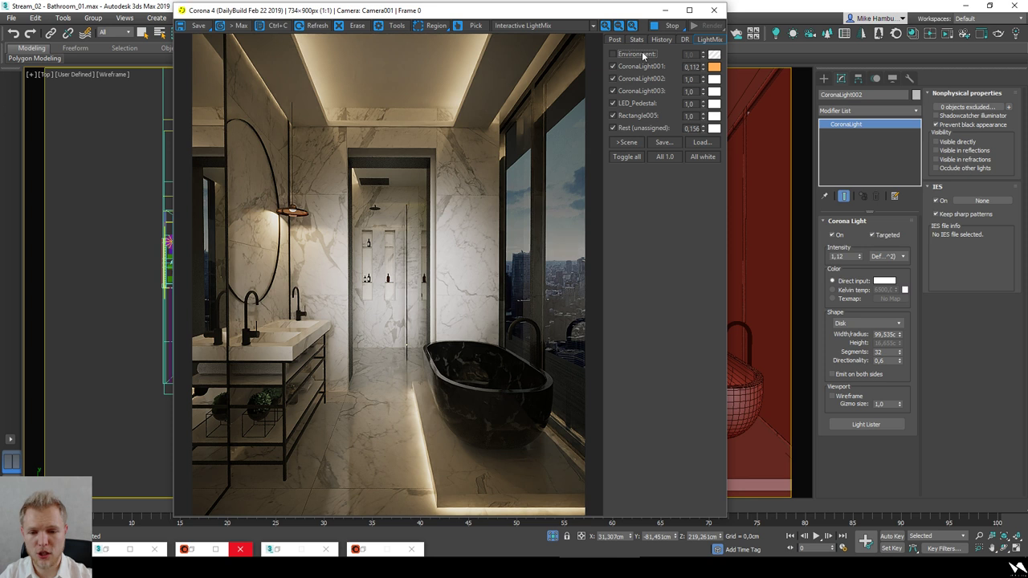
left_click(642, 54)
left_click(639, 56)
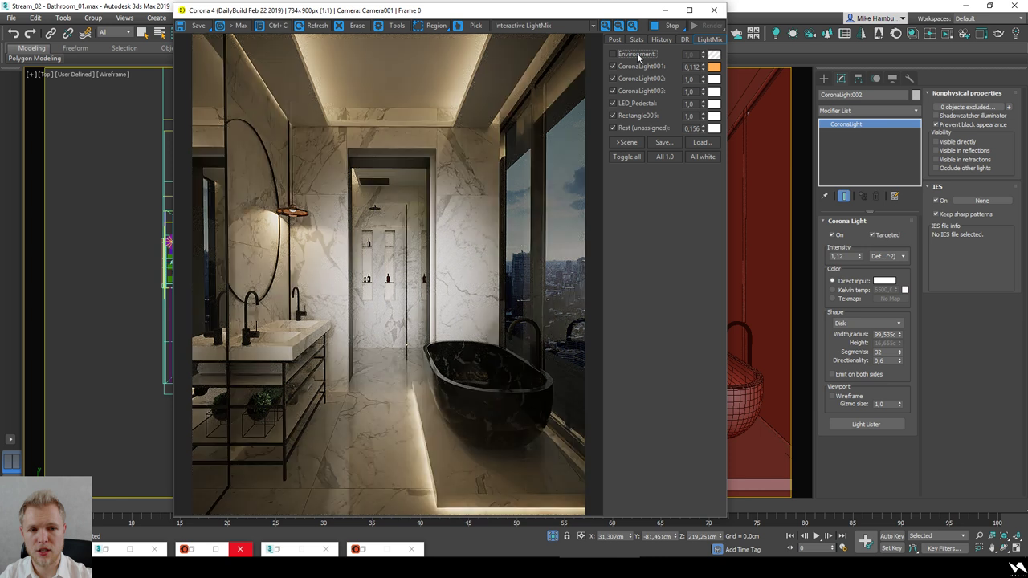
left_click(638, 55)
Step: Tint the Environment's light color red (FF2323) in the LightMix
left_click(714, 53)
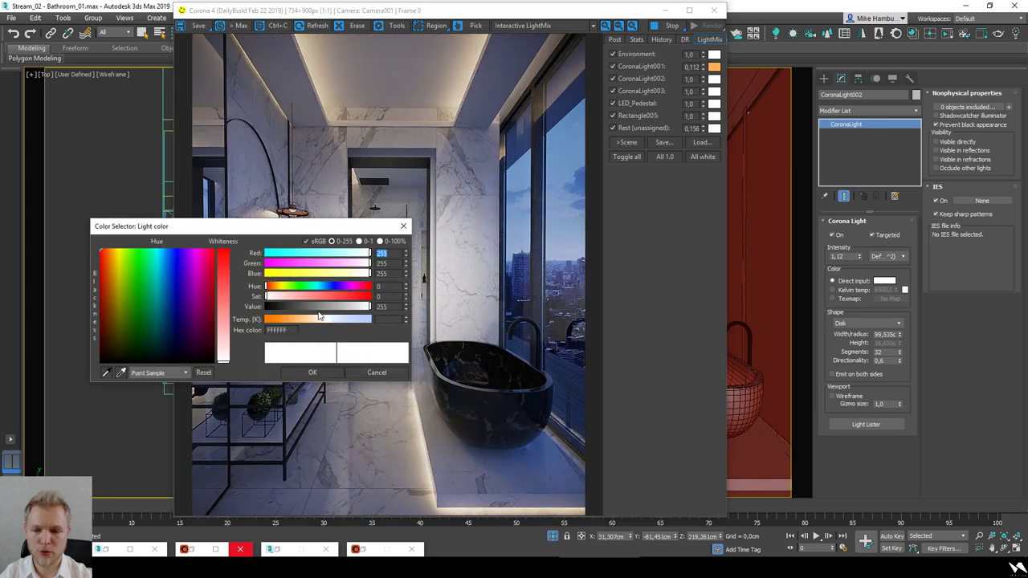
left_click_drag(320, 296, 356, 296)
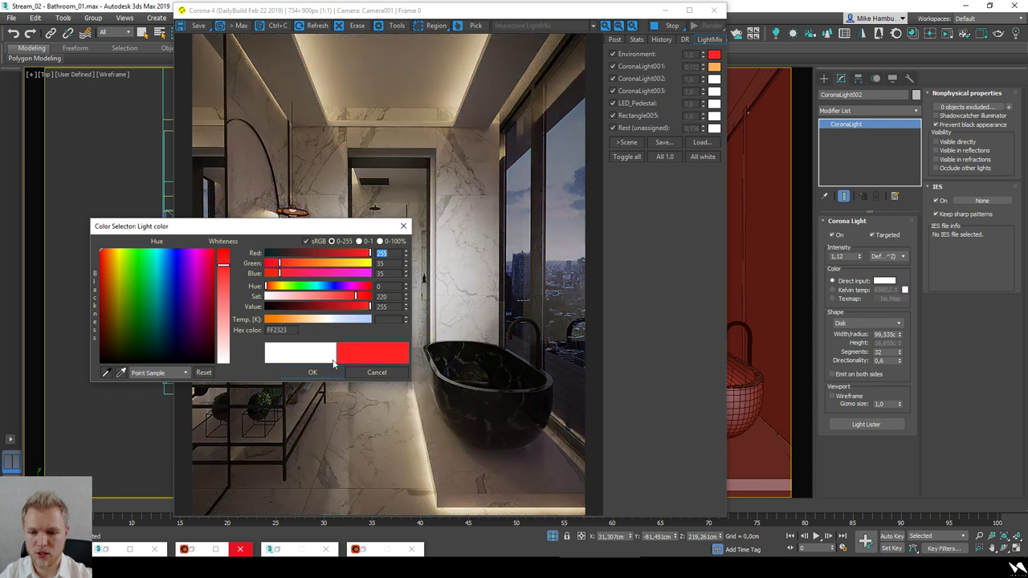
left_click(321, 372)
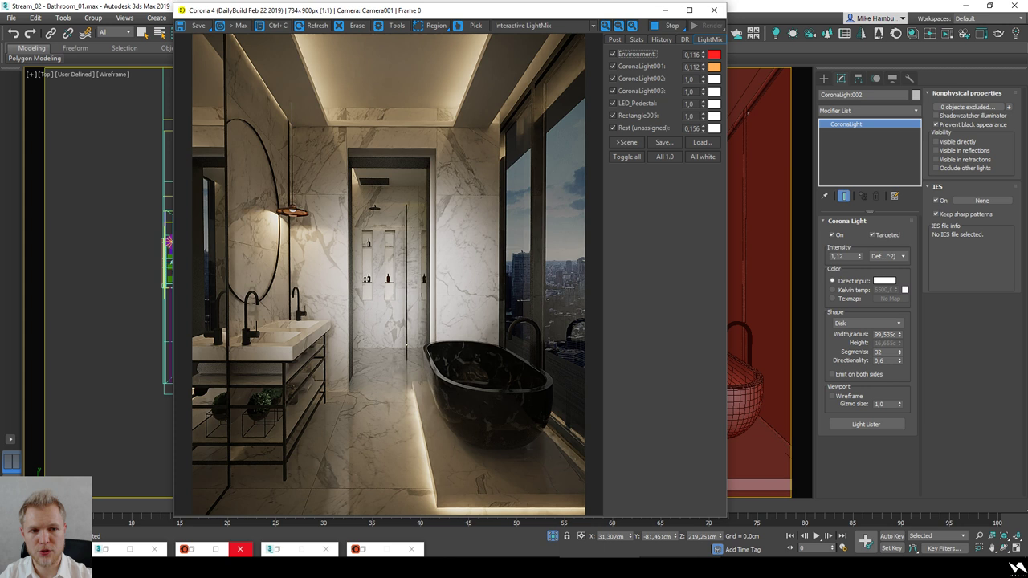
Step: Try out Environment intensities of 4,0 and 2,0 in the LightMix
double_click(690, 54)
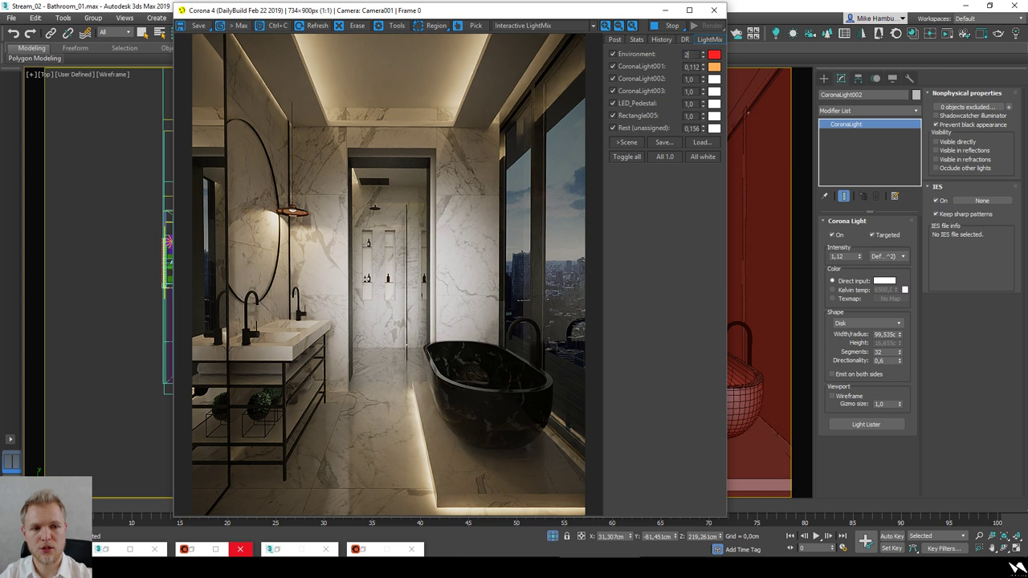
type("1")
key("Return")
type("2")
key("Return")
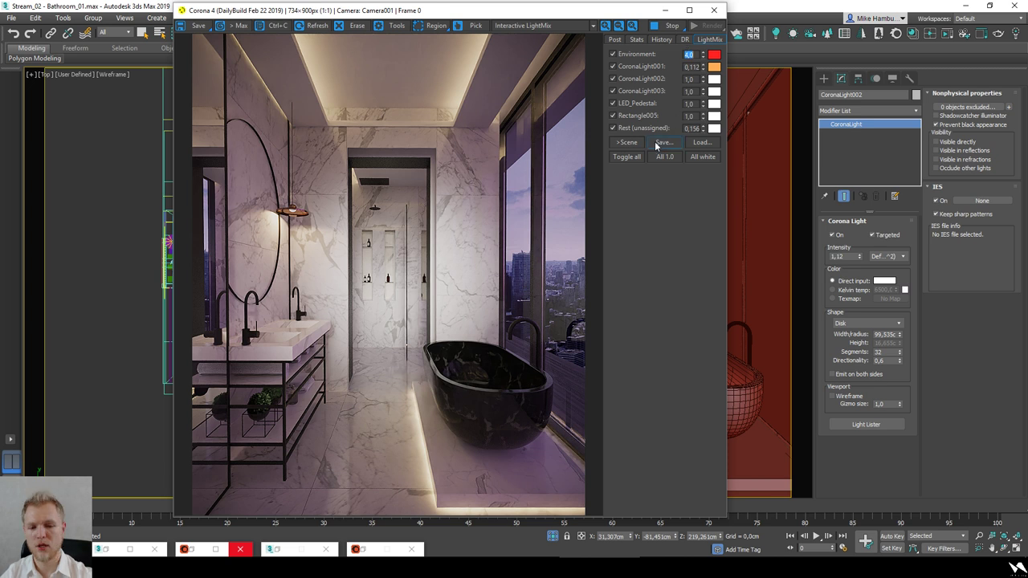
type("2")
key("Return")
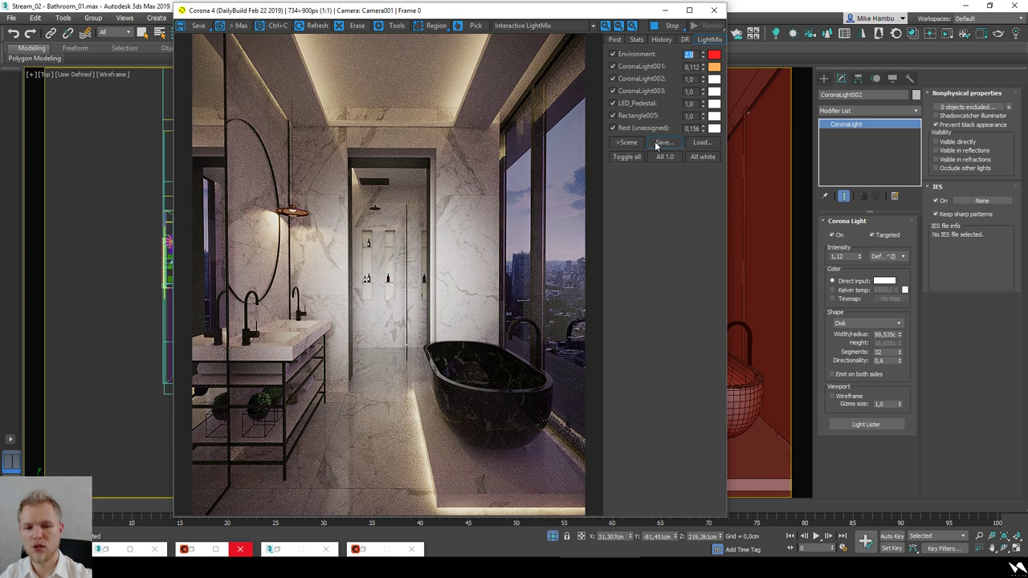
Step: Copy CoronaLight002's white color onto the Environment and set the Environment's intensity to 0,860
left_click_drag(710, 79, 712, 55)
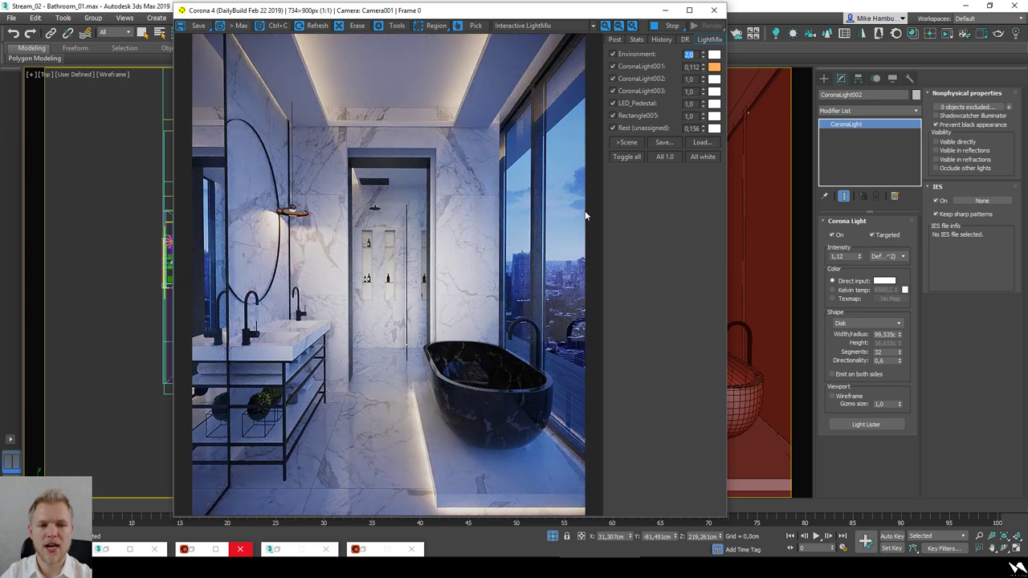
type("1")
key("Return")
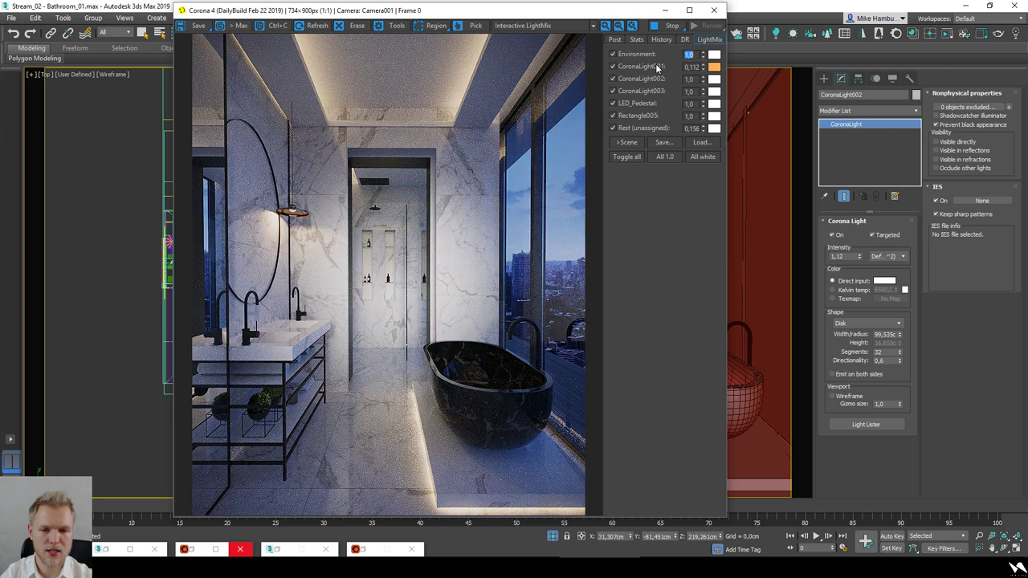
left_click_drag(702, 53, 705, 74)
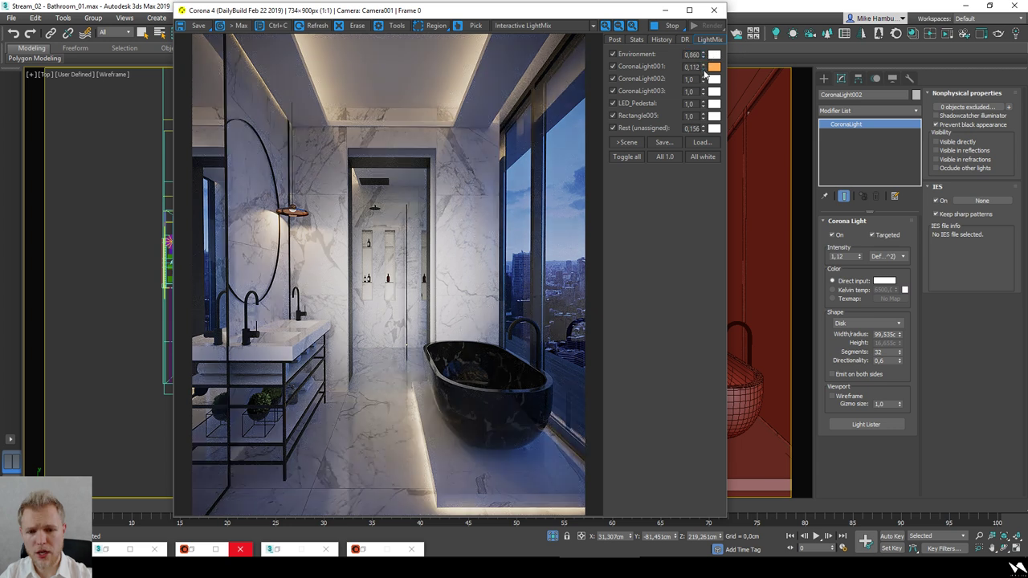
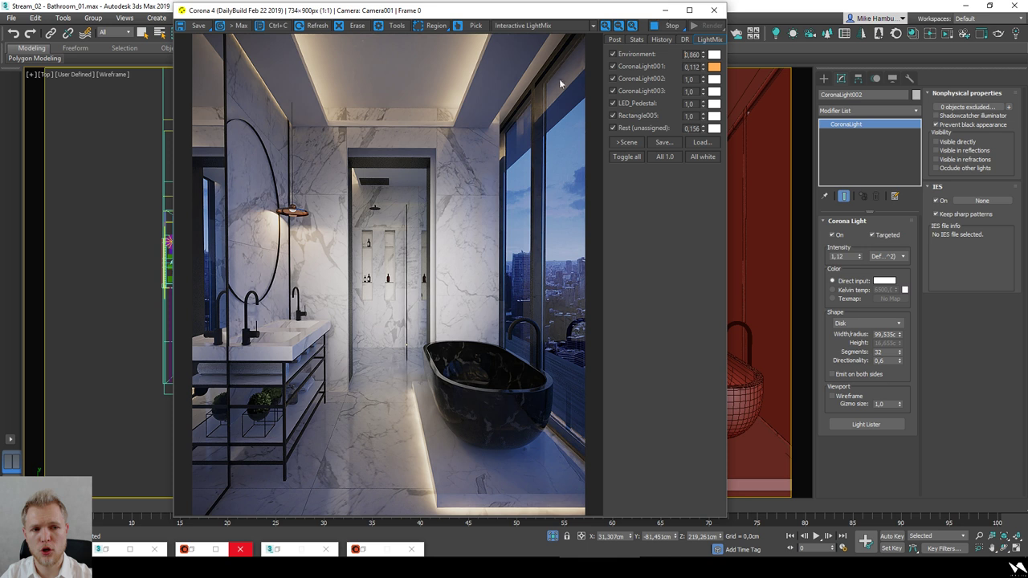
Step: View the separate Environment, CoronaLight001 and CoronaLight002 render passes one after another
left_click(515, 29)
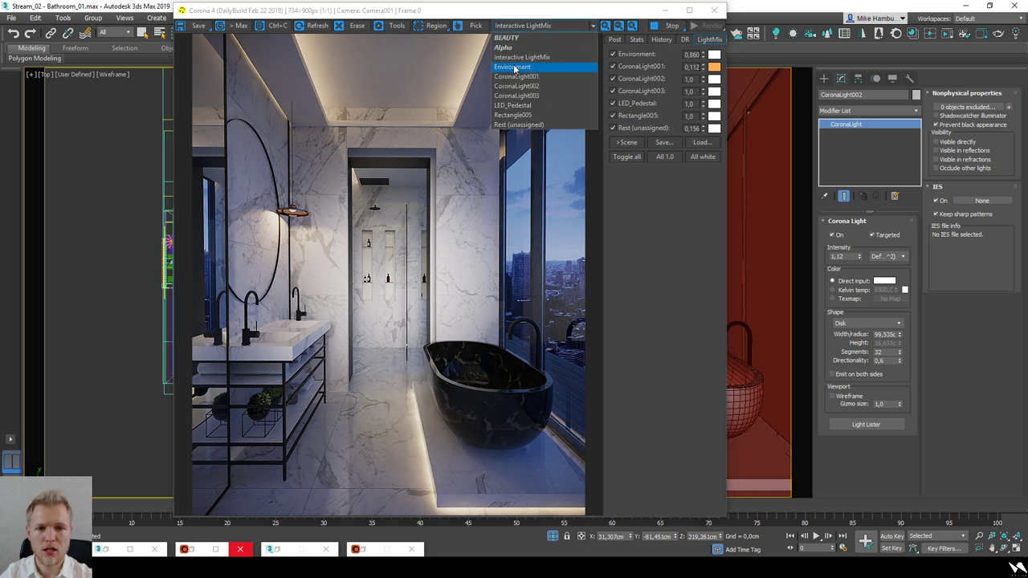
left_click(514, 67)
left_click(544, 26)
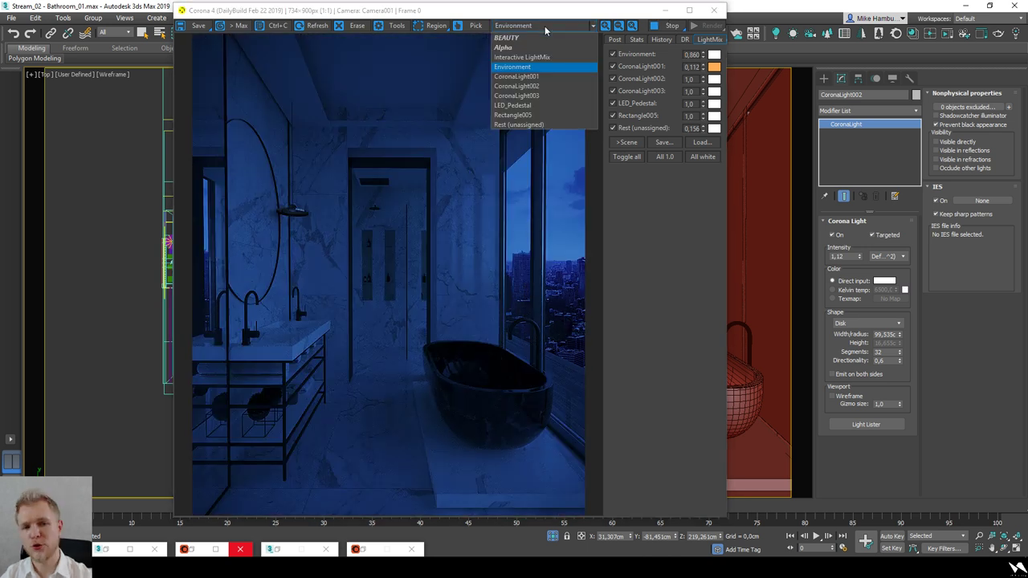
left_click(544, 26)
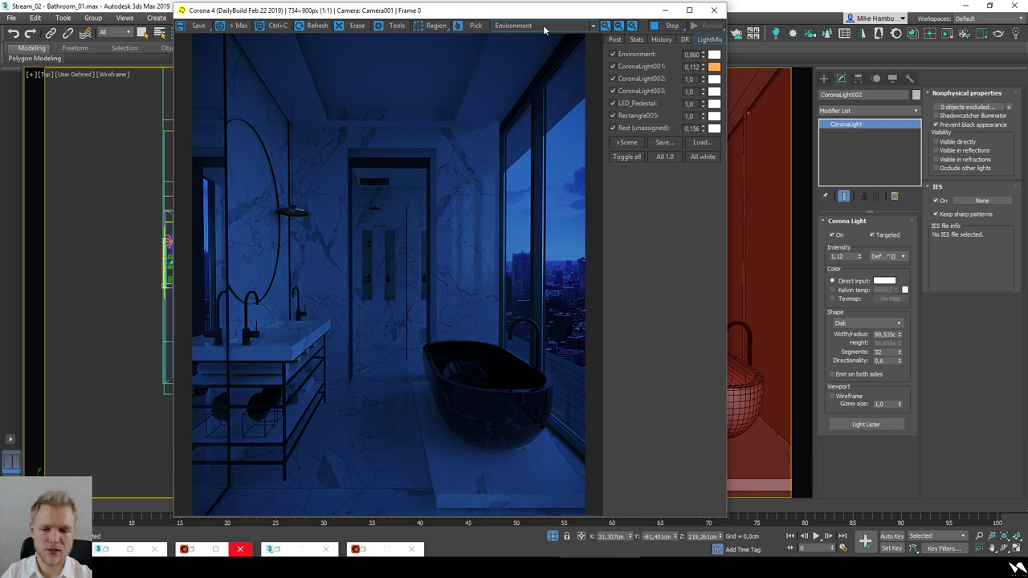
scroll(543, 25, "down", 1)
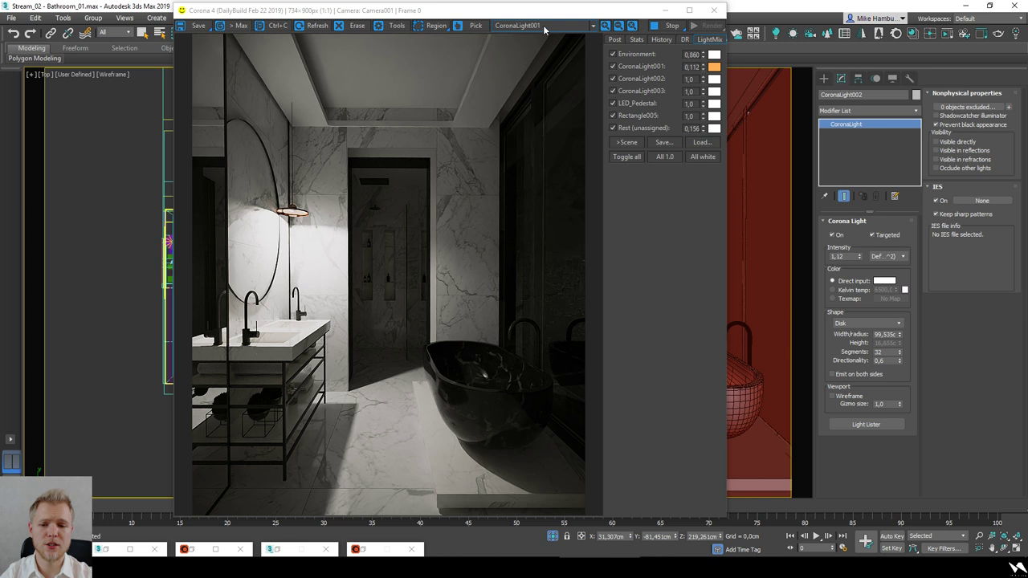
left_click(543, 25)
left_click(529, 77)
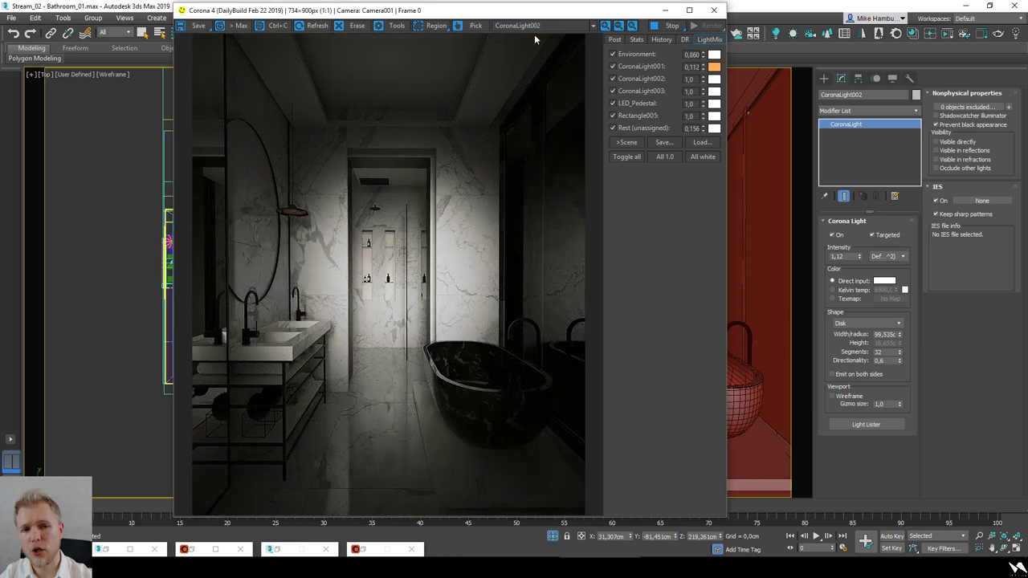
Step: View the separate CoronaLight003, LED_Pedestal, Rectangle005 and Rest (unassigned) render passes one after another
left_click(536, 28)
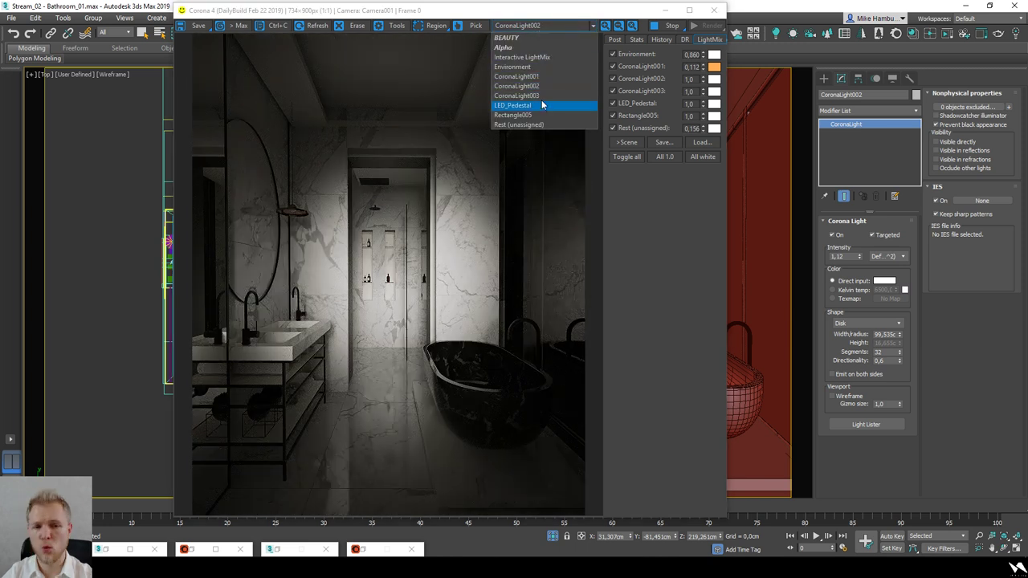
left_click(536, 96)
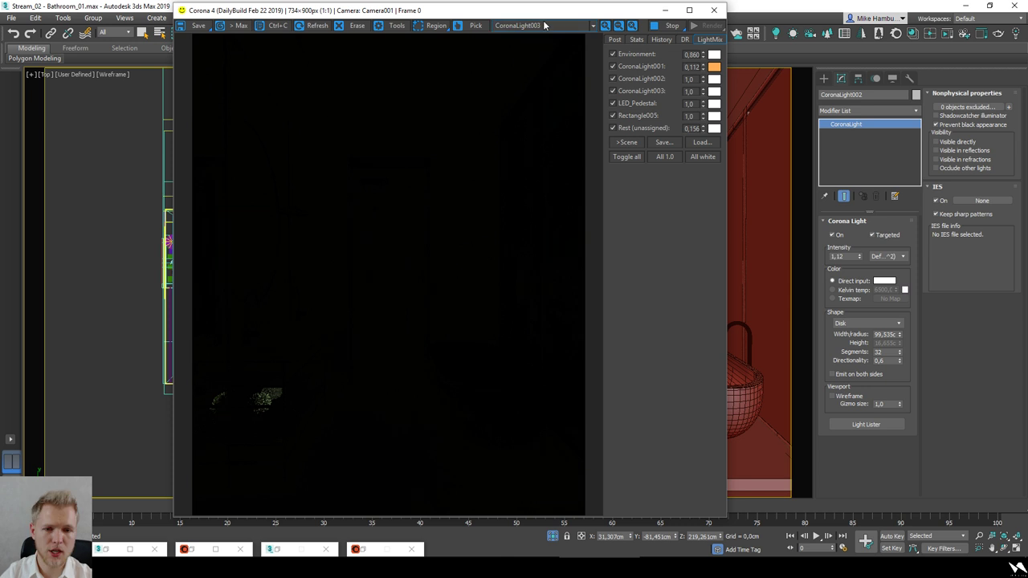
left_click(543, 26)
left_click(538, 106)
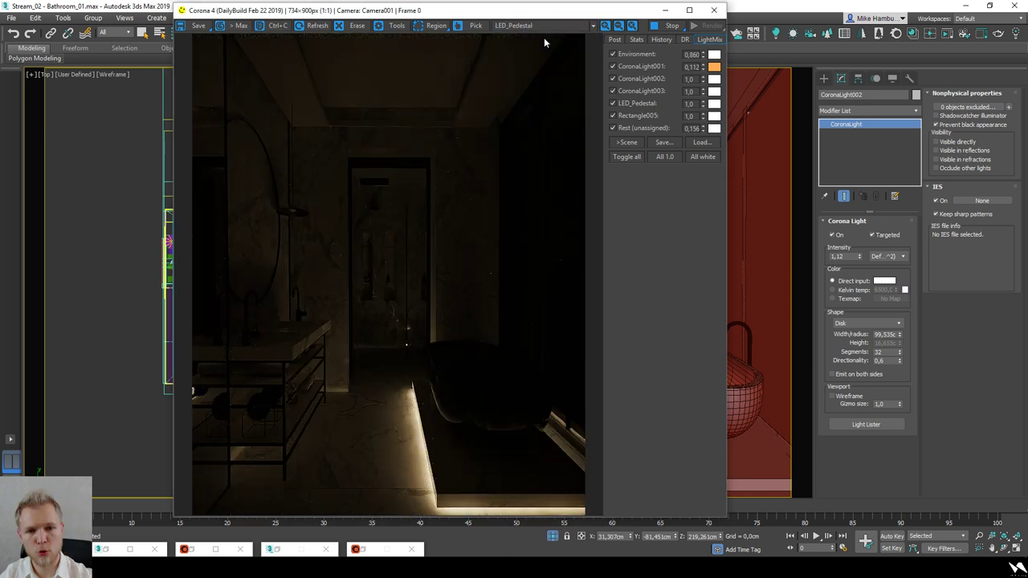
left_click(547, 25)
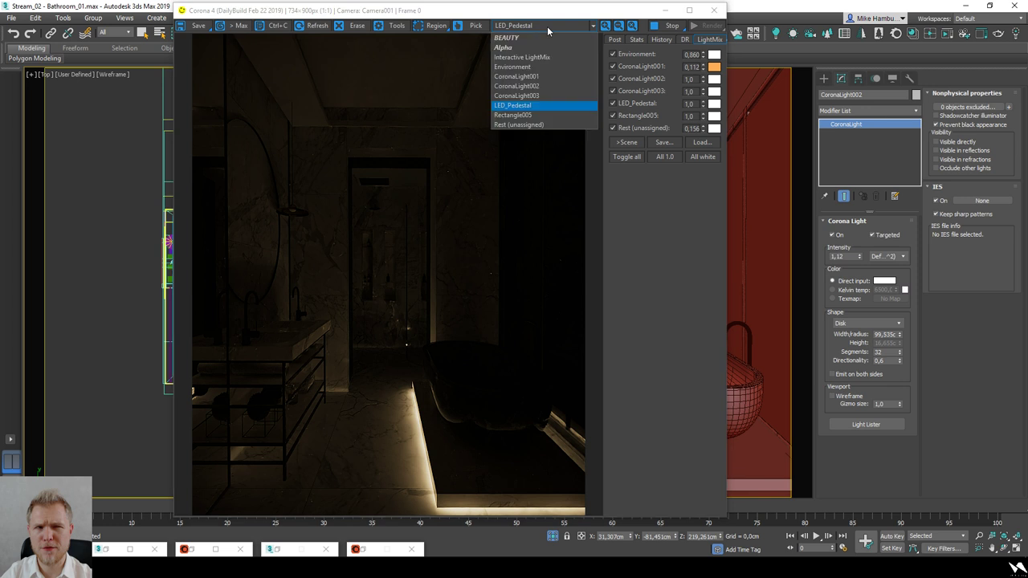
left_click(545, 115)
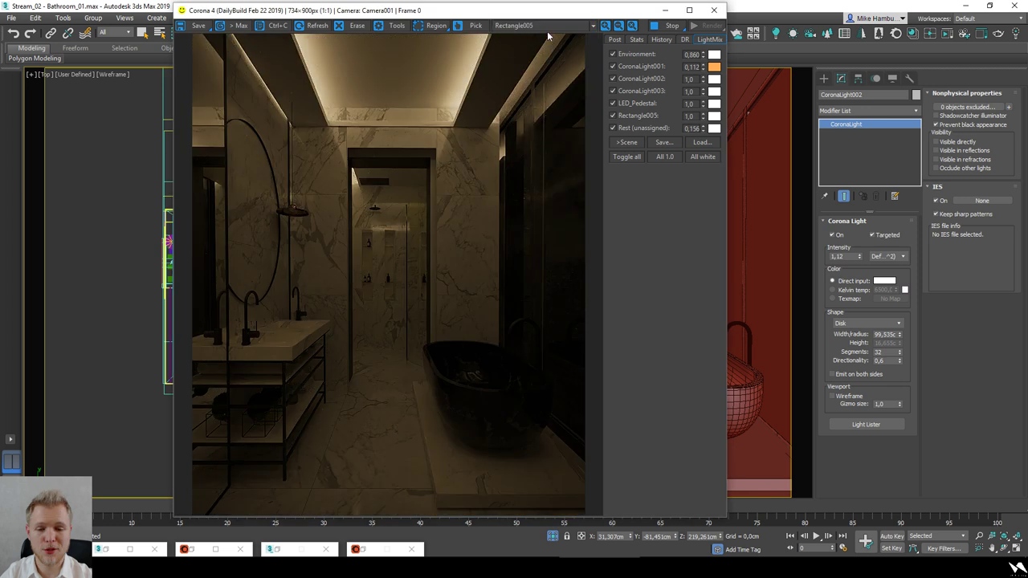
left_click(547, 27)
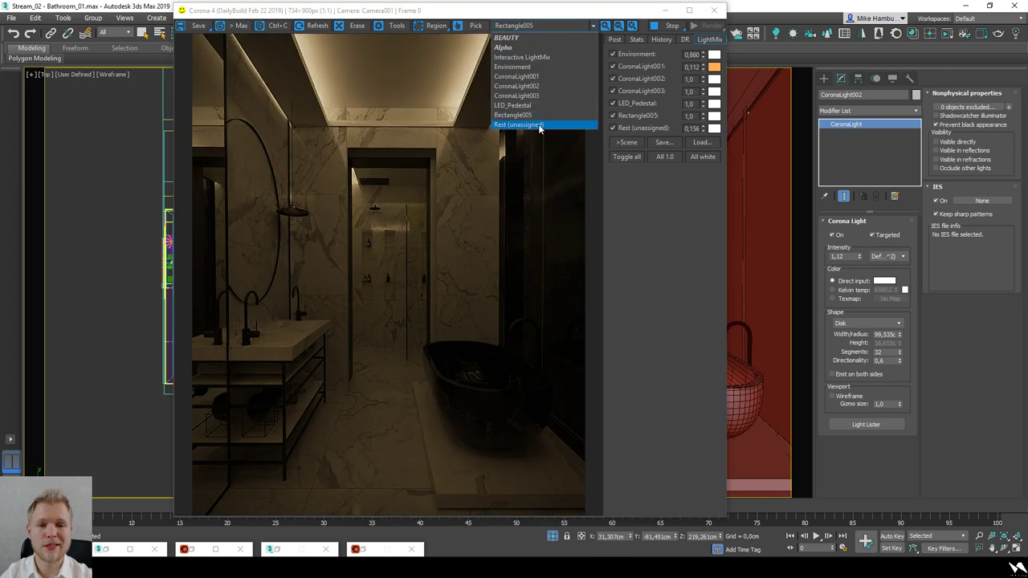
left_click(540, 126)
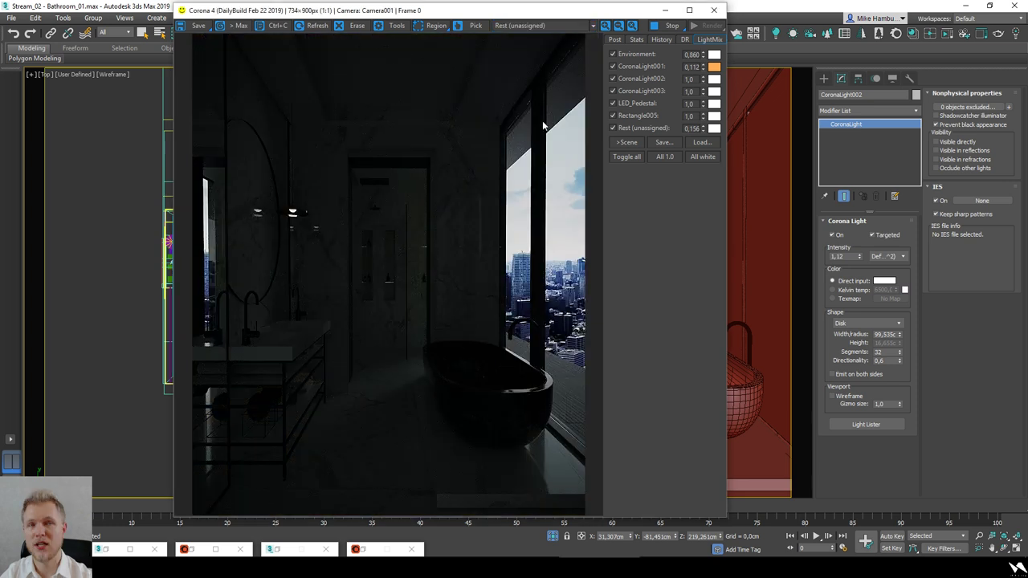
Step: Review the Rectangle005 and LED_Pedestal passes again, and return the render view to BEAUTY
left_click(536, 26)
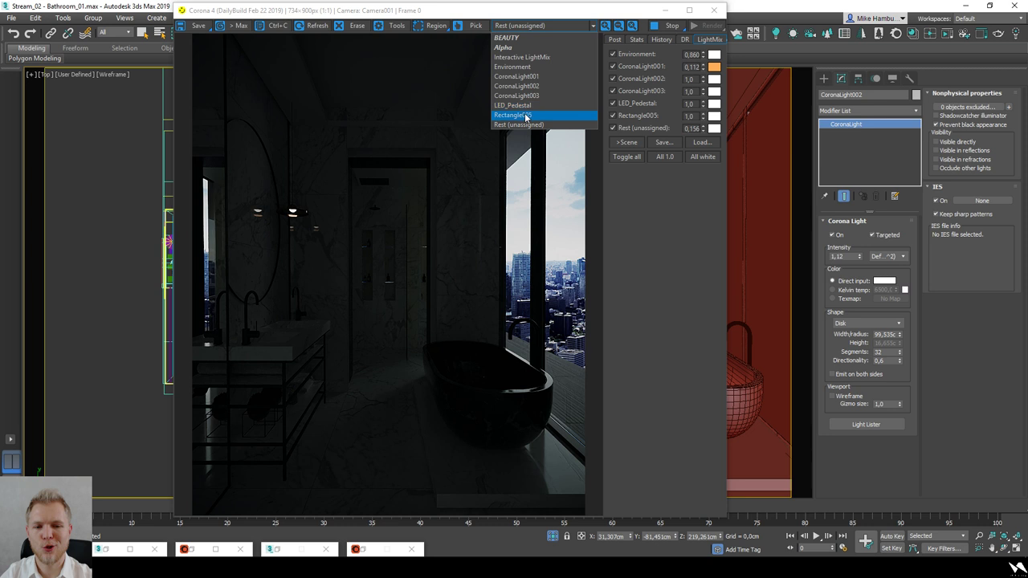
left_click(526, 115)
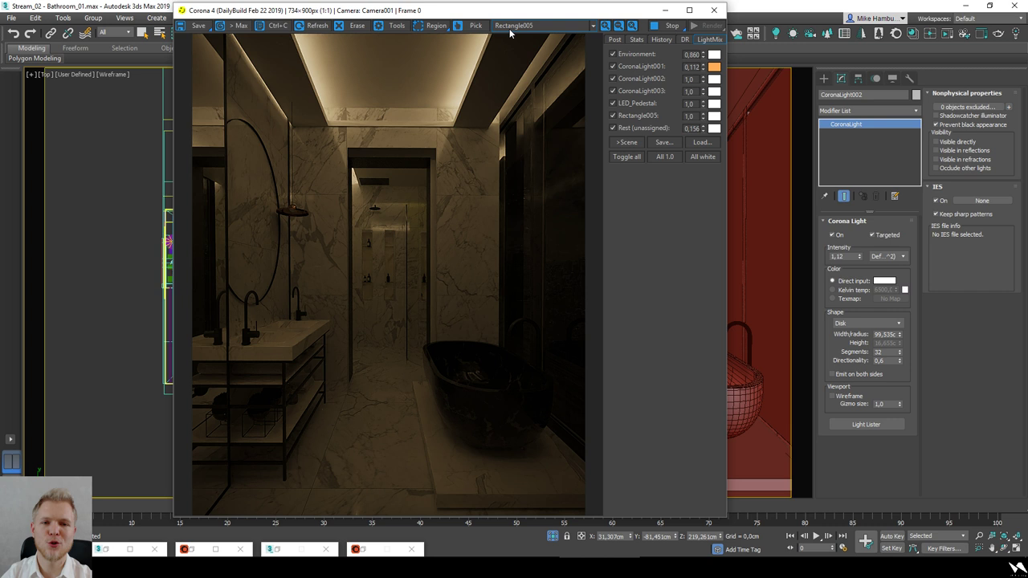
left_click(509, 28)
left_click(521, 96)
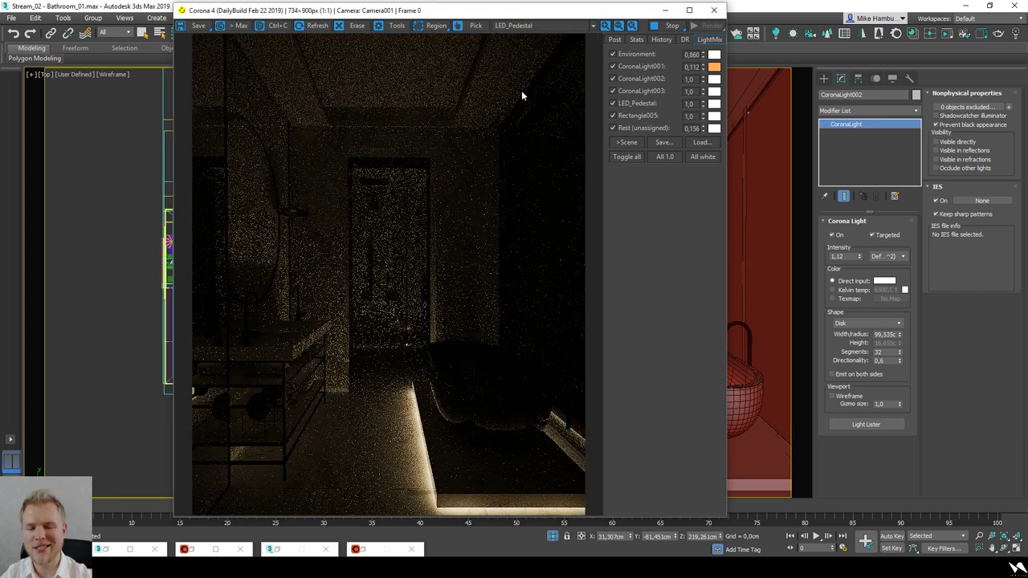
left_click(530, 25)
left_click(513, 38)
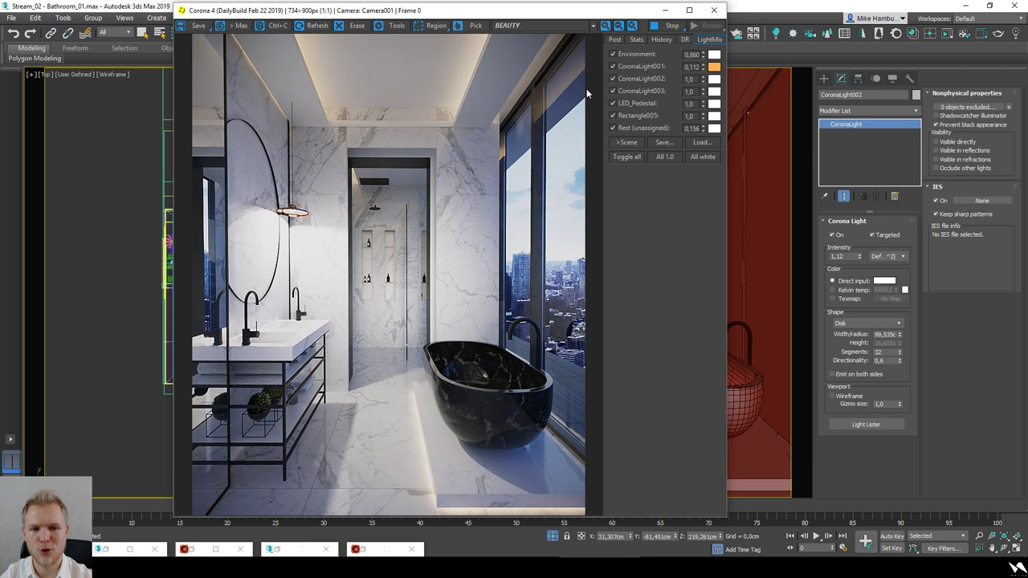
Step: Lower the tone mapping exposure to -0,560 EV and display the Interactive LightMix pass
left_click(614, 40)
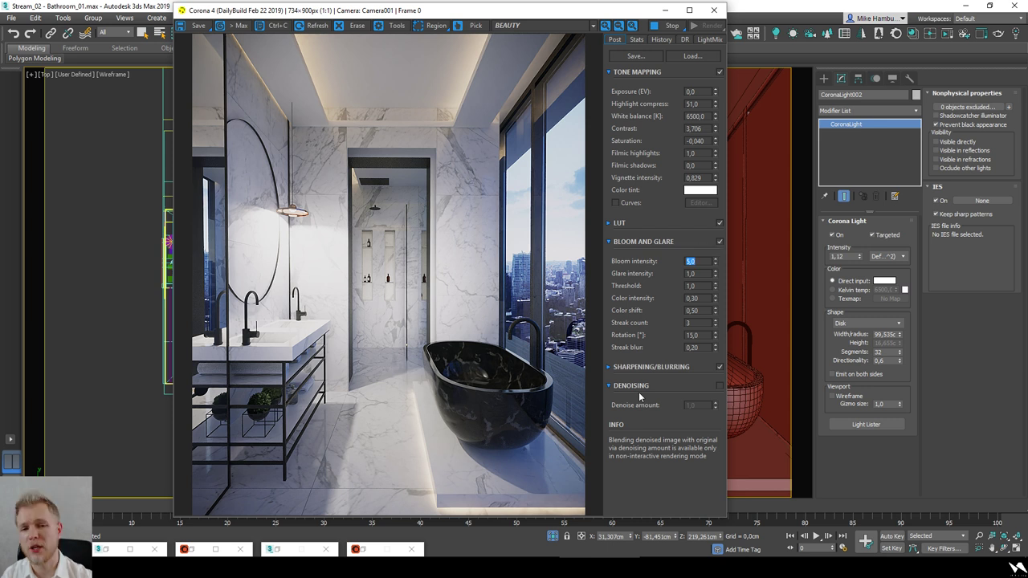
left_click_drag(715, 92, 725, 166)
left_click(553, 30)
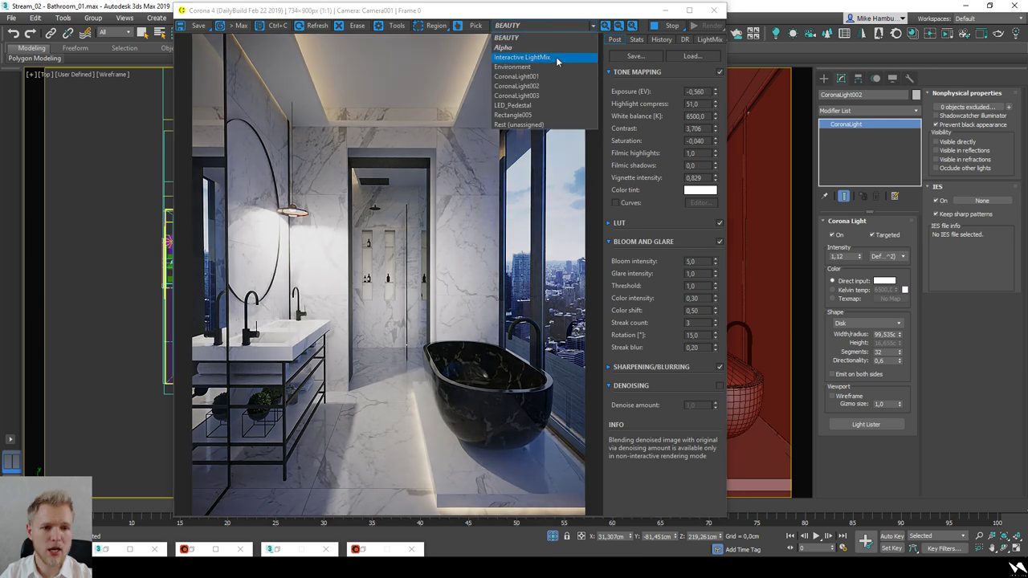
left_click(557, 59)
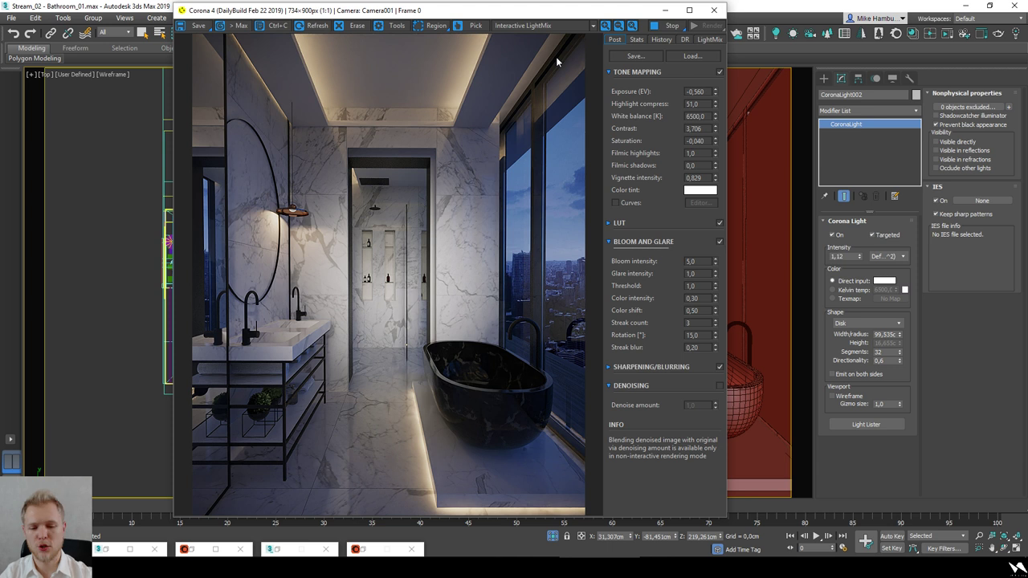
Step: In the LightMix, raise the Environment's intensity to 1,860 and set CoronaLight001's intensity to 0,60
left_click(707, 39)
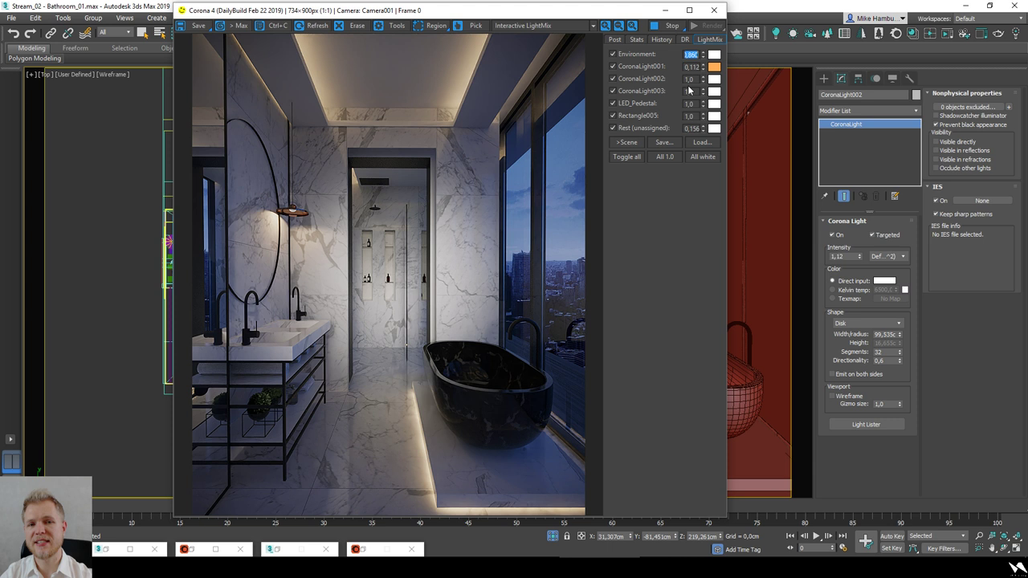
left_click(374, 334)
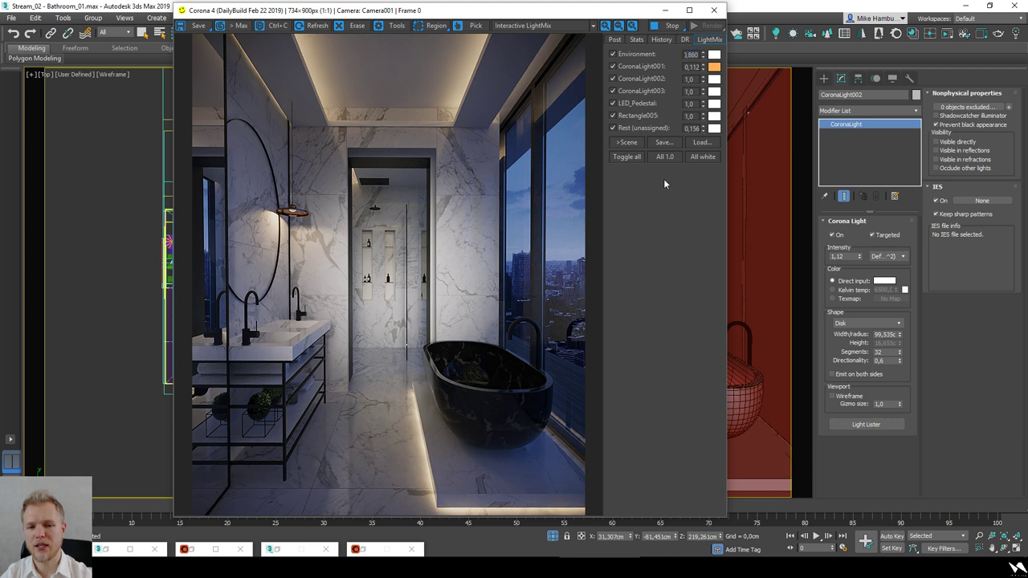
left_click_drag(700, 70, 704, 61)
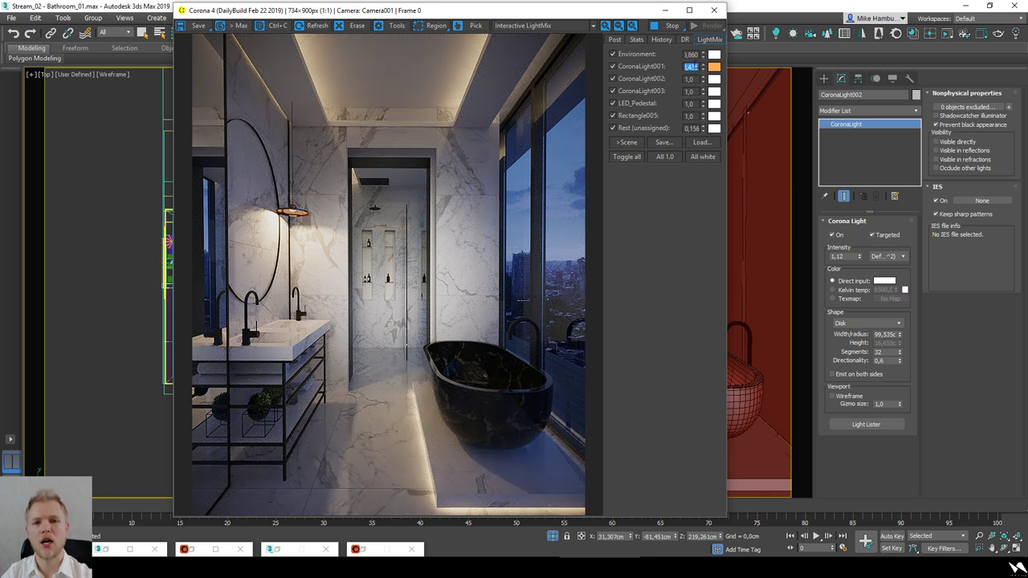
type("0,5")
key("Return")
type("0,6")
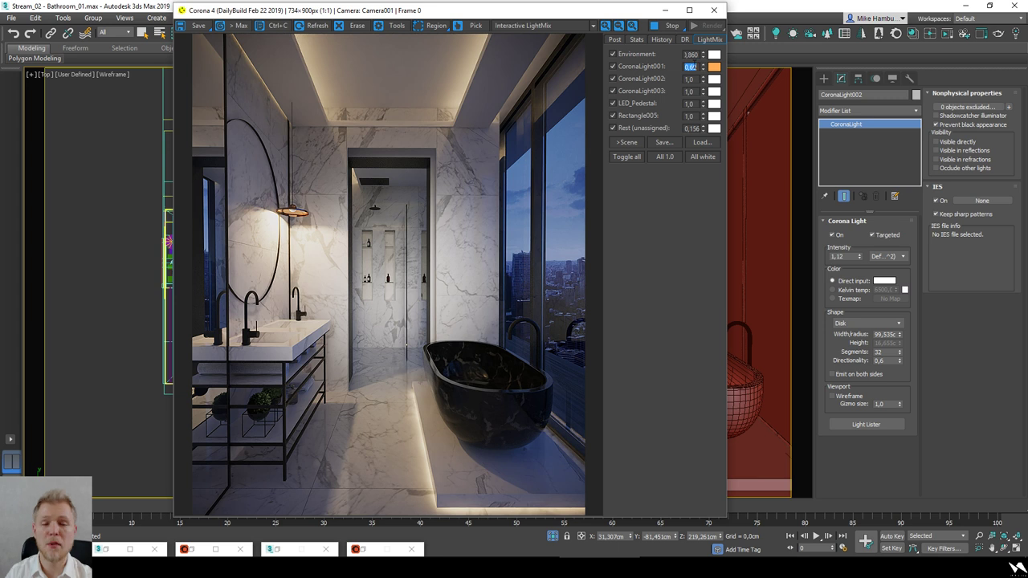
Step: Set CoronaLight003's intensity to 0,50 in the LightMix and compare the render with CoronaLight002 switched off and on
left_click(653, 78)
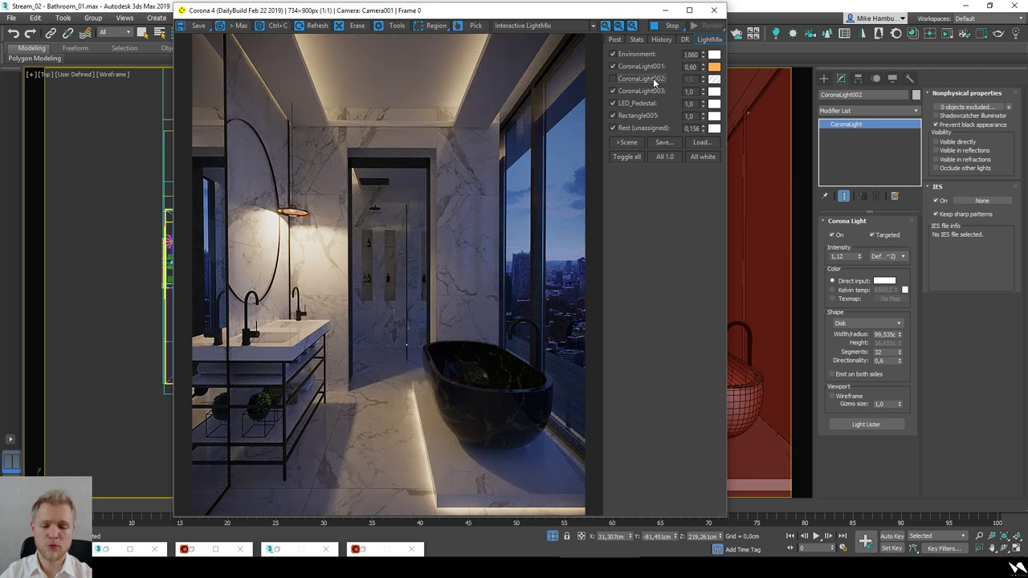
left_click(653, 78)
left_click_drag(702, 91, 707, 136)
double_click(692, 92)
type("0,,5")
key("Return")
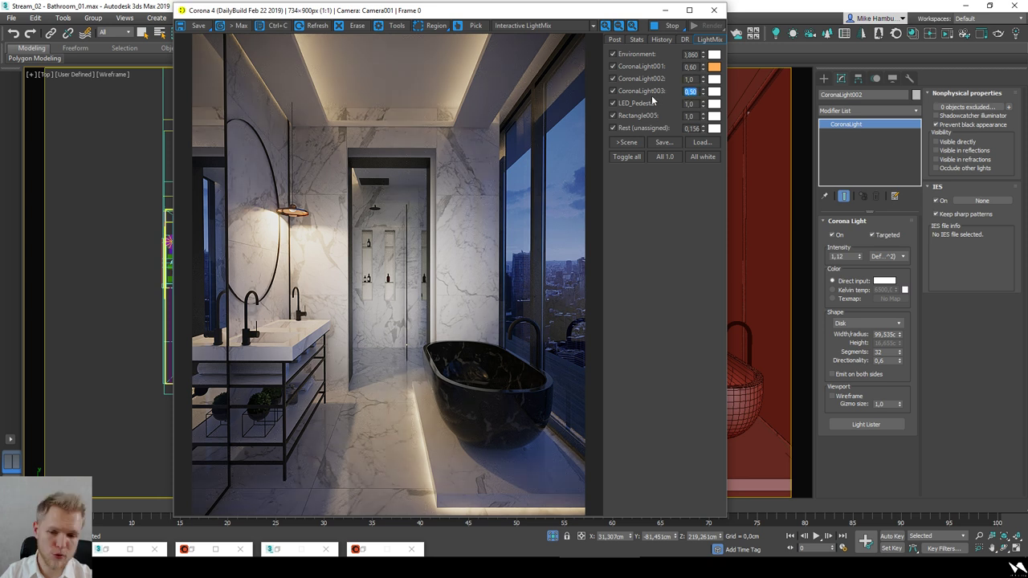
left_click(650, 78)
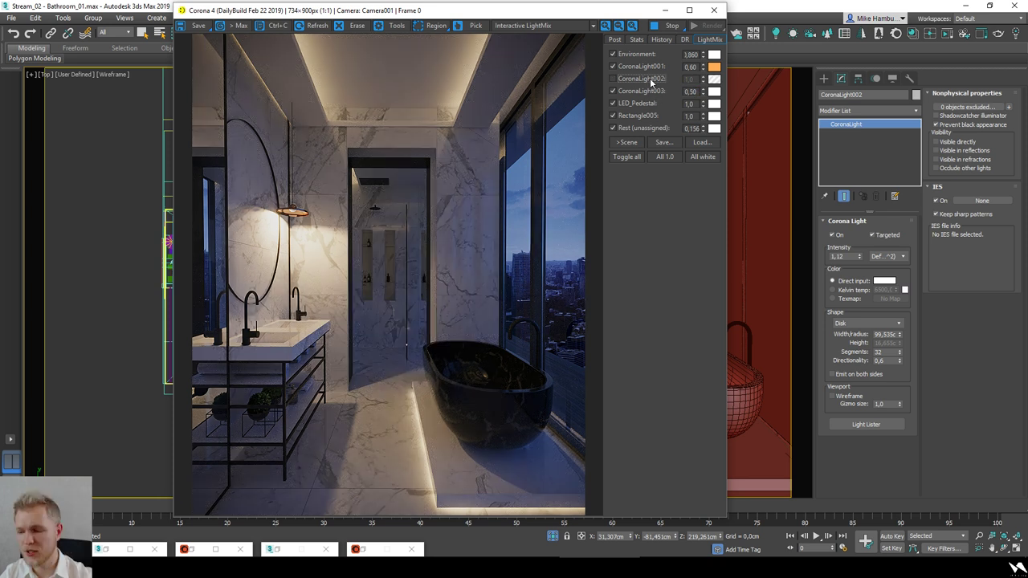
left_click(649, 77)
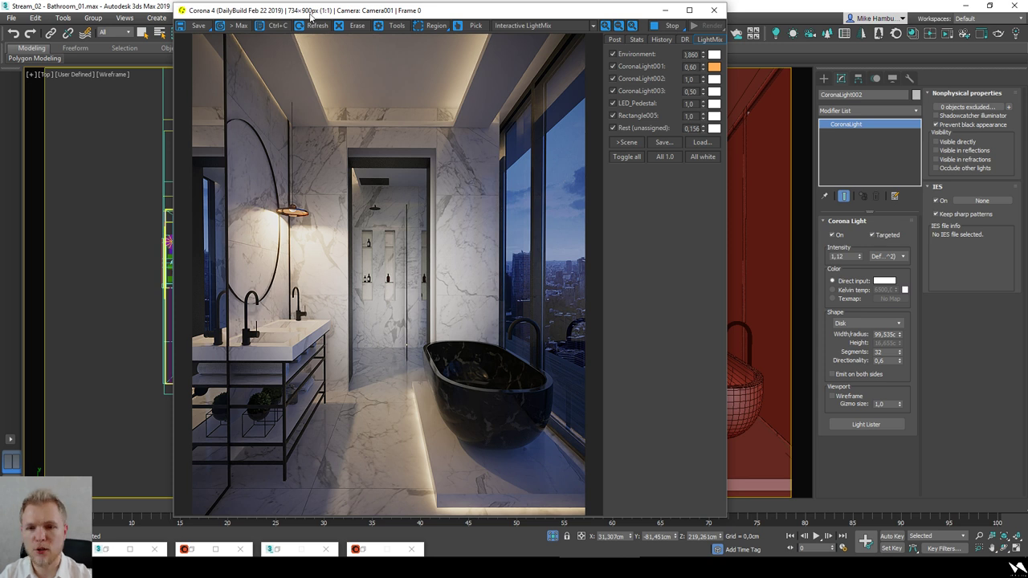
Step: Uncover the Top viewport and move the round mirror above the washbasins slightly away from the wall, to about X -121,9 cm
left_click_drag(310, 15, 435, 23)
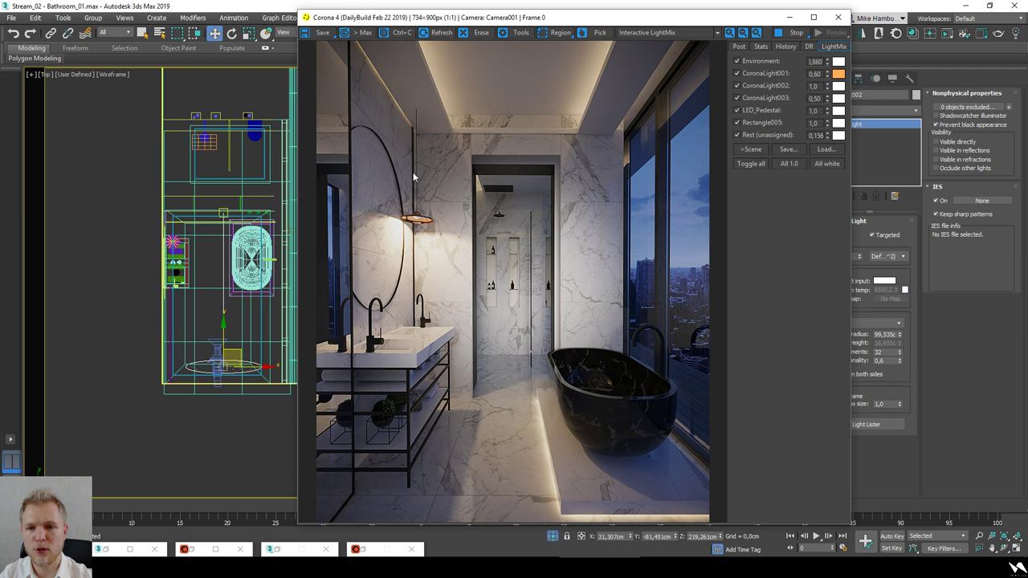
scroll(178, 252, "up", 5)
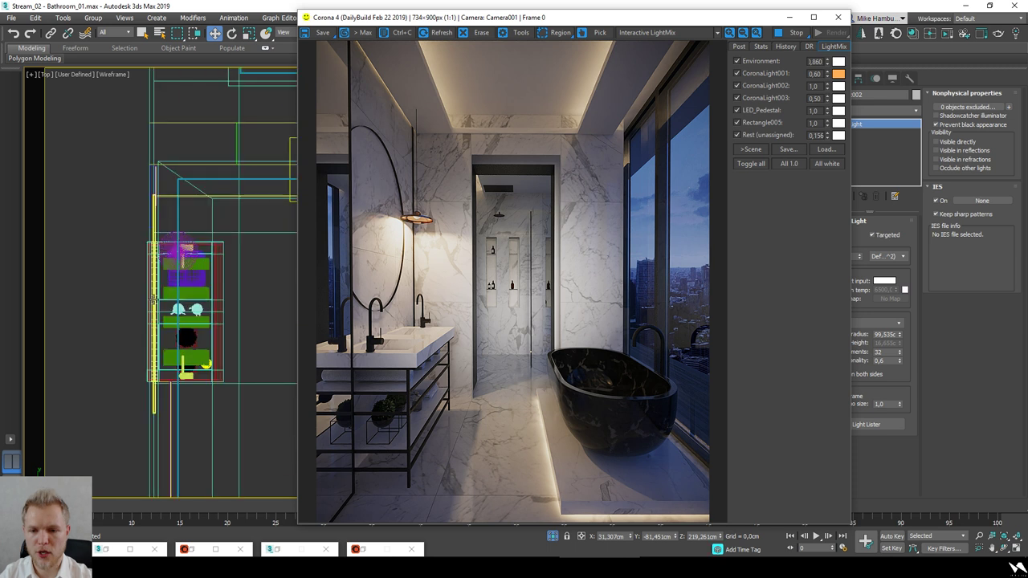
scroll(163, 302, "up", 4)
left_click(163, 302)
left_click_drag(173, 334, 186, 332)
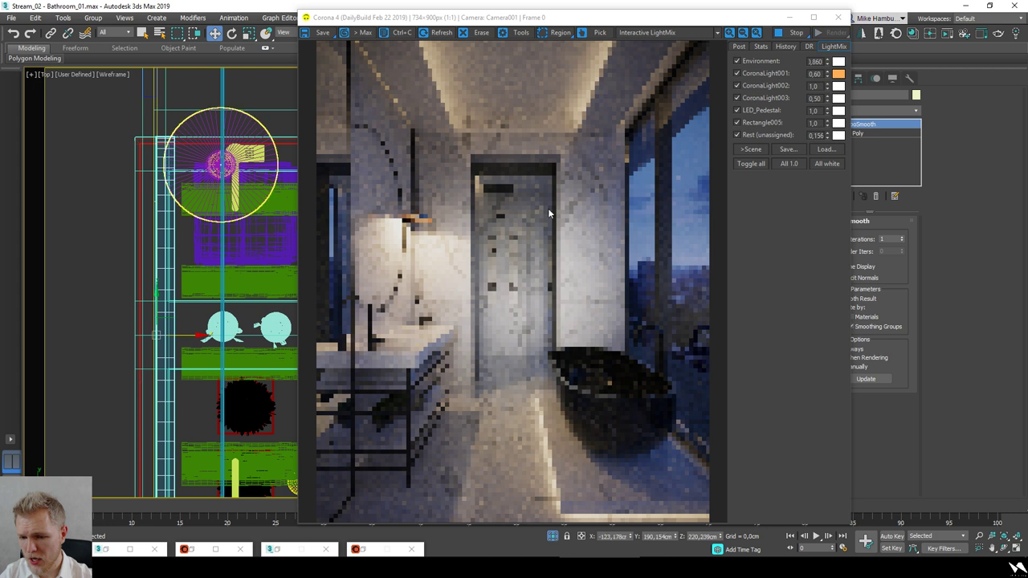
left_click(548, 209)
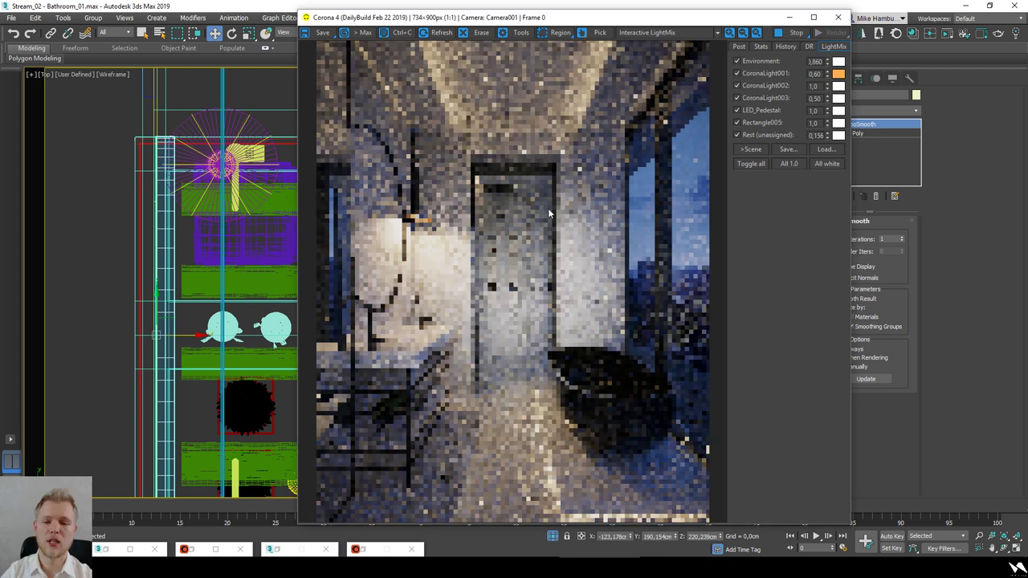
left_click_drag(184, 337, 188, 337)
left_click(277, 249)
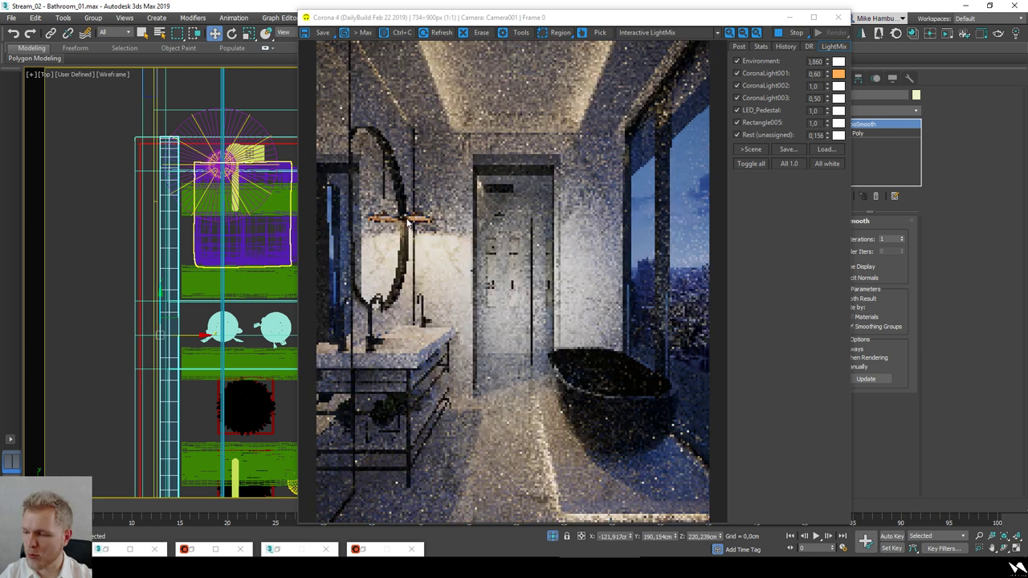
scroll(263, 238, "down", 2)
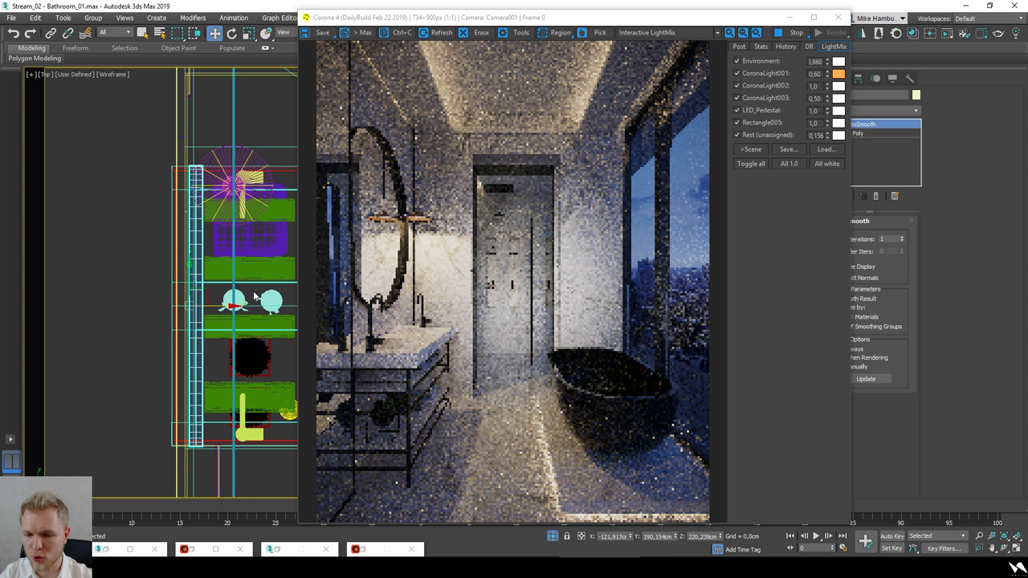
scroll(252, 253, "down", 3)
middle_click_drag(252, 254, 185, 299, "alt")
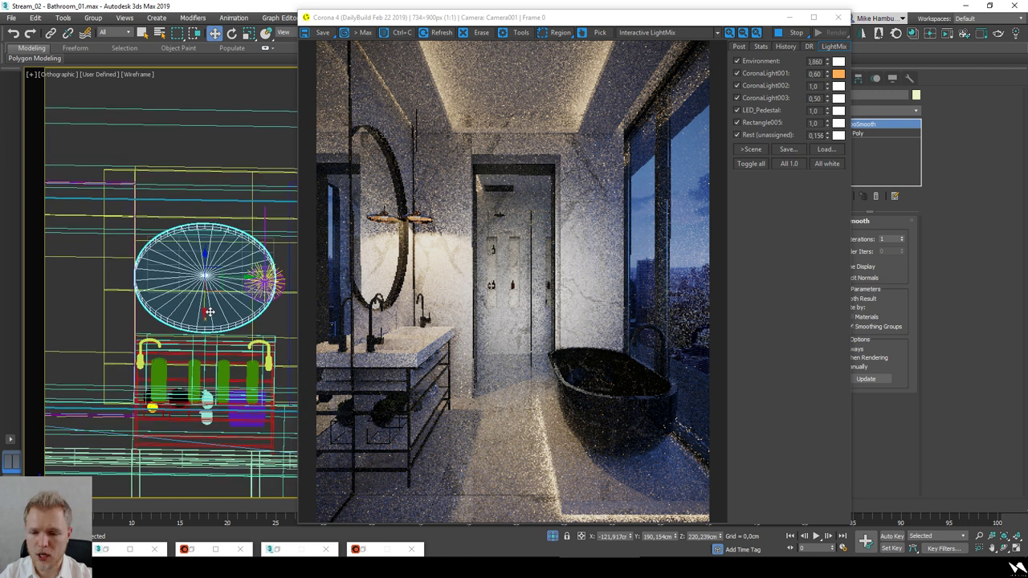
scroll(211, 312, "down", 3)
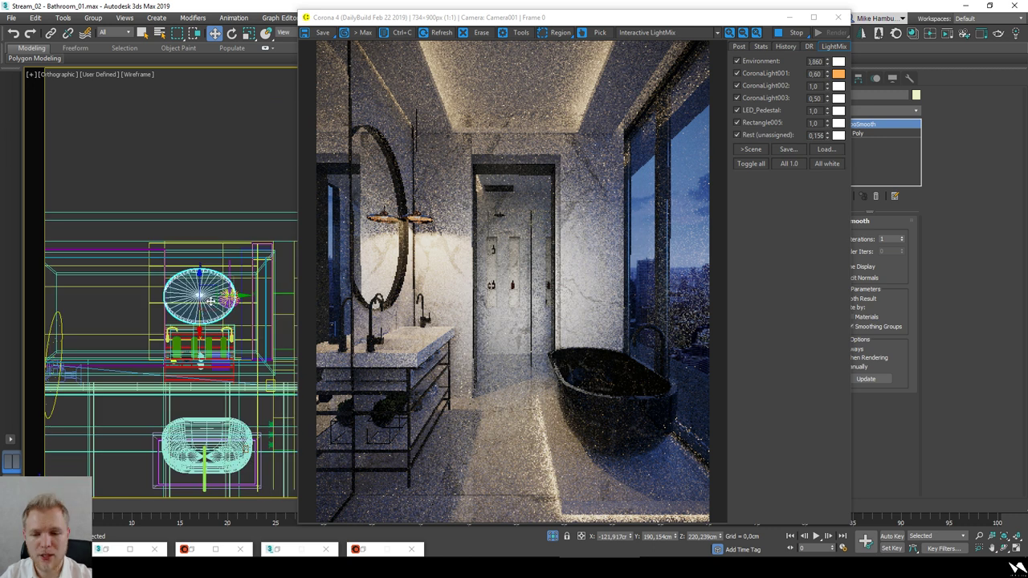
scroll(210, 300, "up", 3)
left_click_drag(211, 295, 199, 338)
right_click(198, 338)
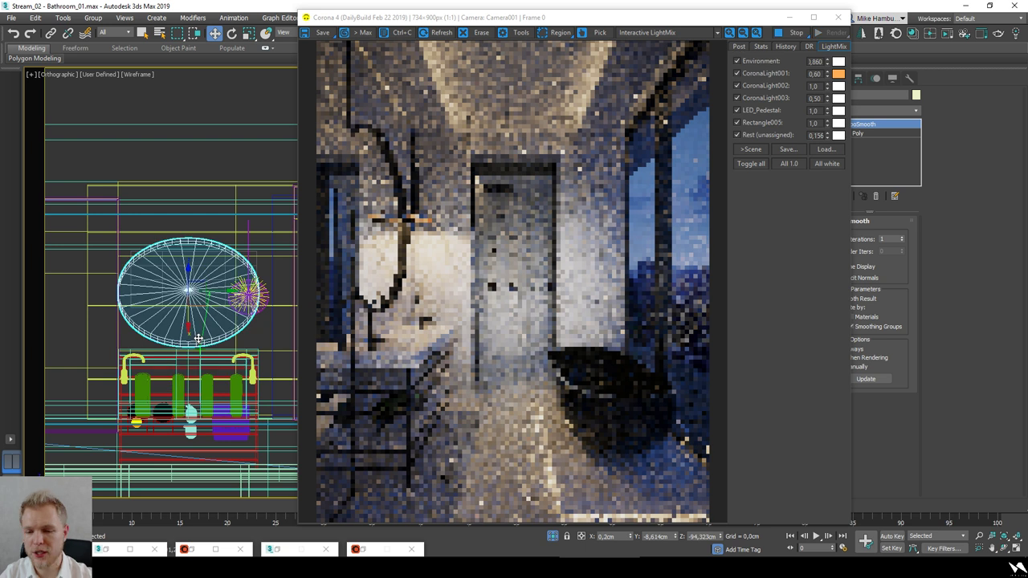
left_click_drag(216, 291, 188, 381)
scroll(190, 390, "up", 2)
scroll(188, 380, "down", 2)
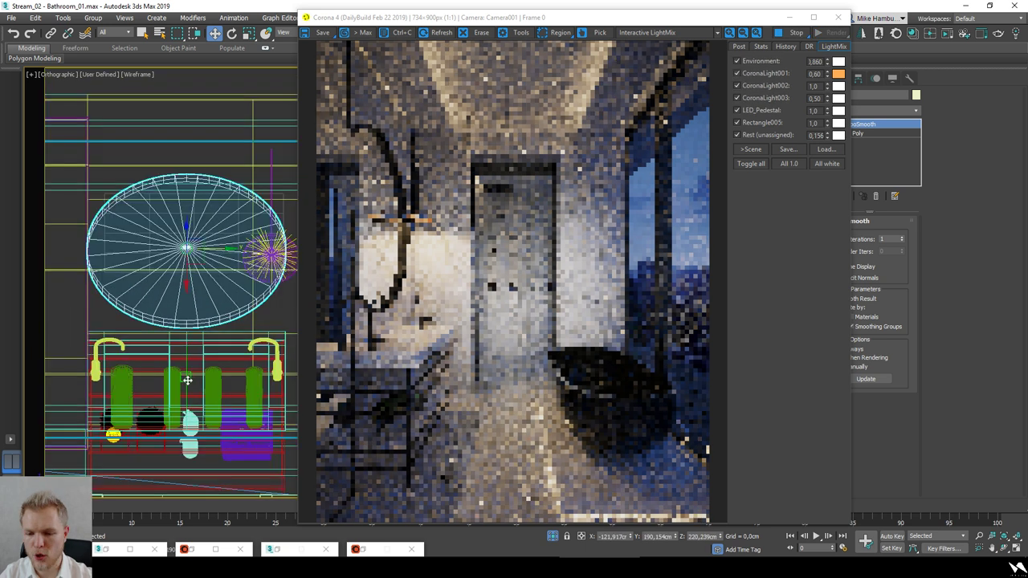
middle_click_drag(197, 293, 203, 237, "alt")
scroll(202, 237, "down", 2)
left_click(277, 167)
Step: Move the render window aside to uncover the camera viewport and list the cameras available in the scene
left_click_drag(636, 21, 422, 24)
left_click_drag(534, 26, 279, 67)
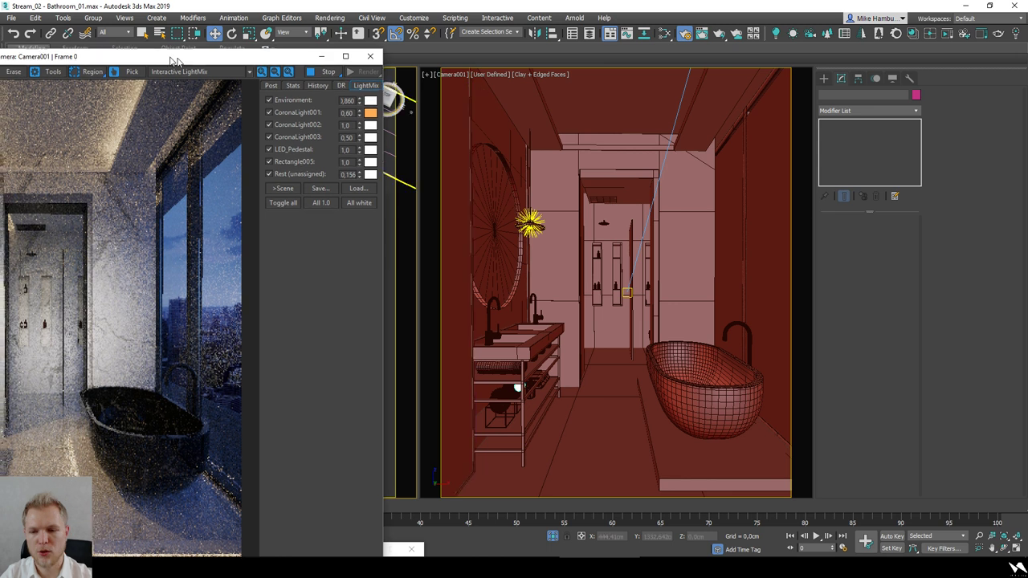
left_click_drag(160, 48, 366, 30)
left_click_drag(451, 41, 497, 109)
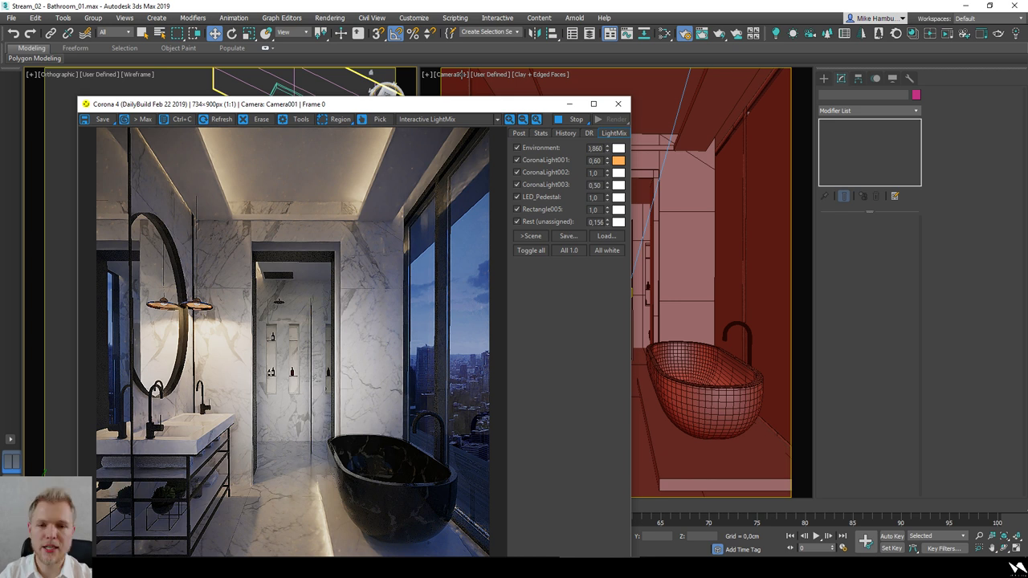
left_click(462, 73)
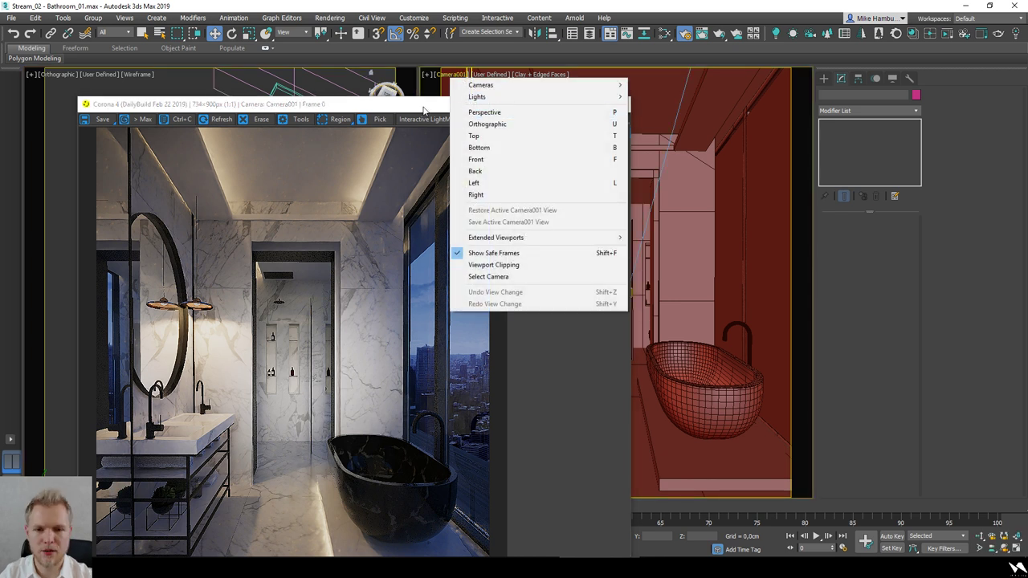
mouse_move(482, 84)
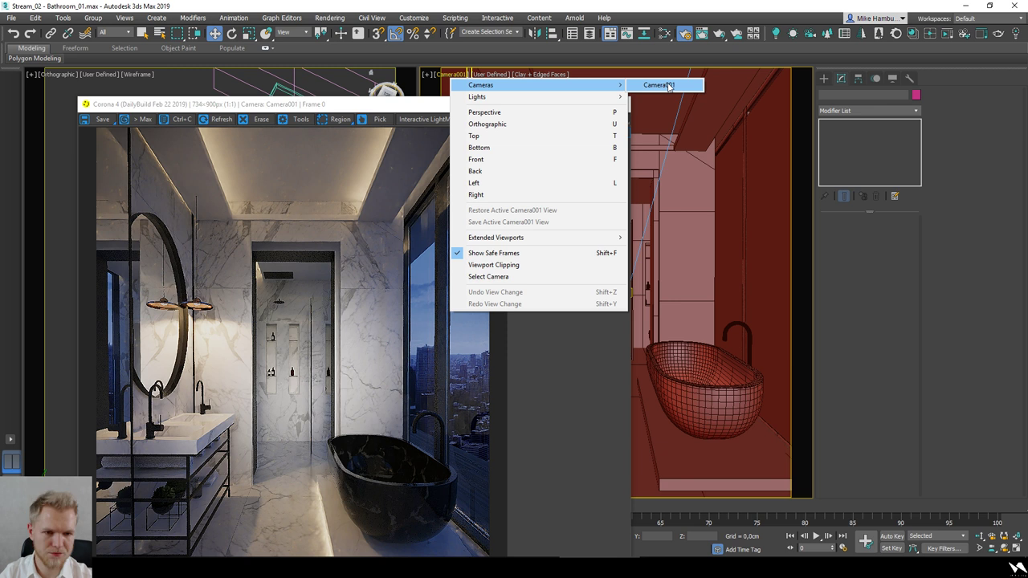
Step: Create a targeted CoronaCam at floor level beside the bathtub, at about X 114,4 cm, Y 171,5 cm
left_click(824, 78)
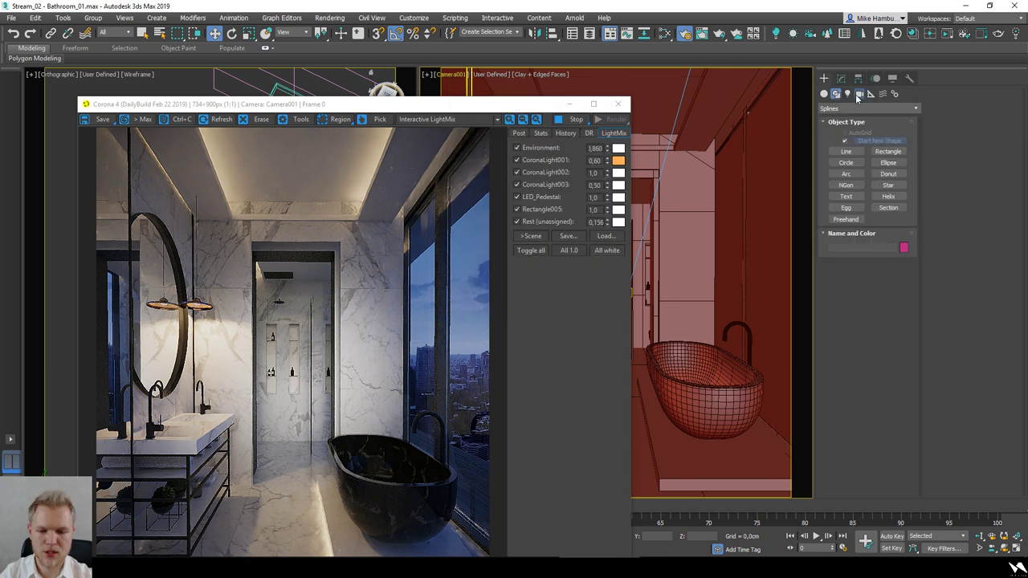
left_click(859, 93)
left_click(887, 154)
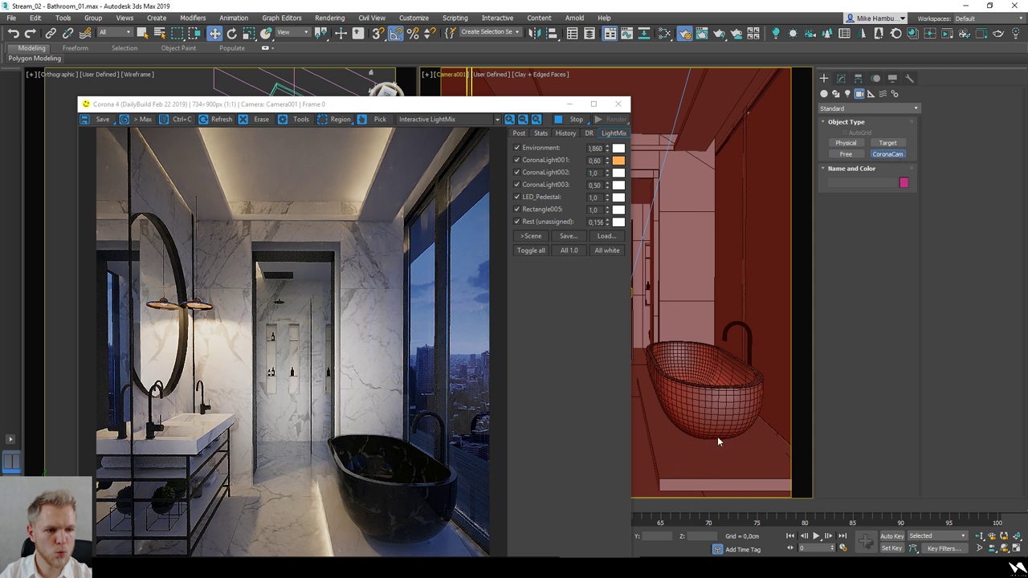
left_click_drag(712, 438, 651, 401)
key("w")
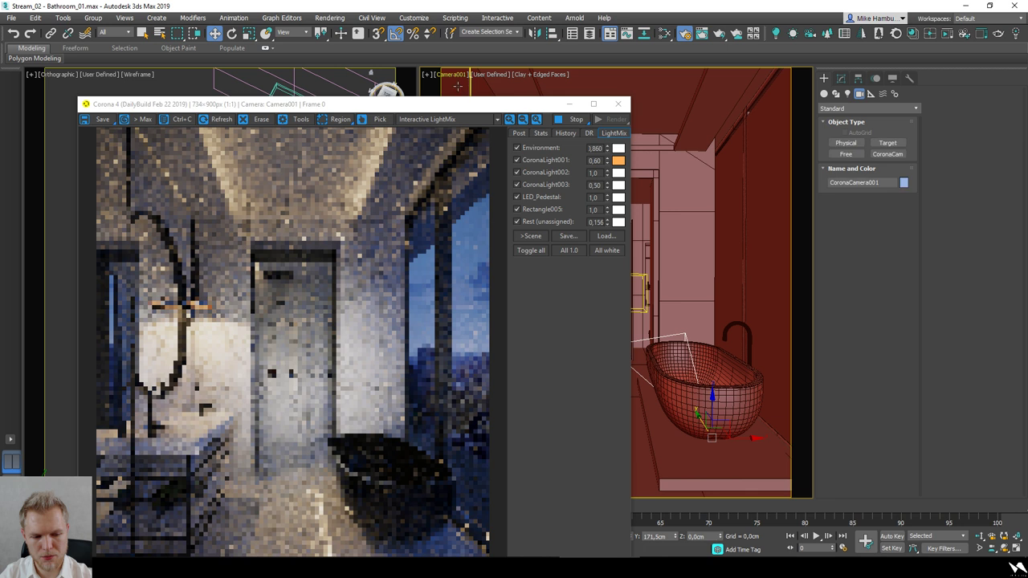
Step: Uncover the camera viewport, switch it to the Perspective view and return it to Camera001
left_click_drag(481, 105, 308, 111)
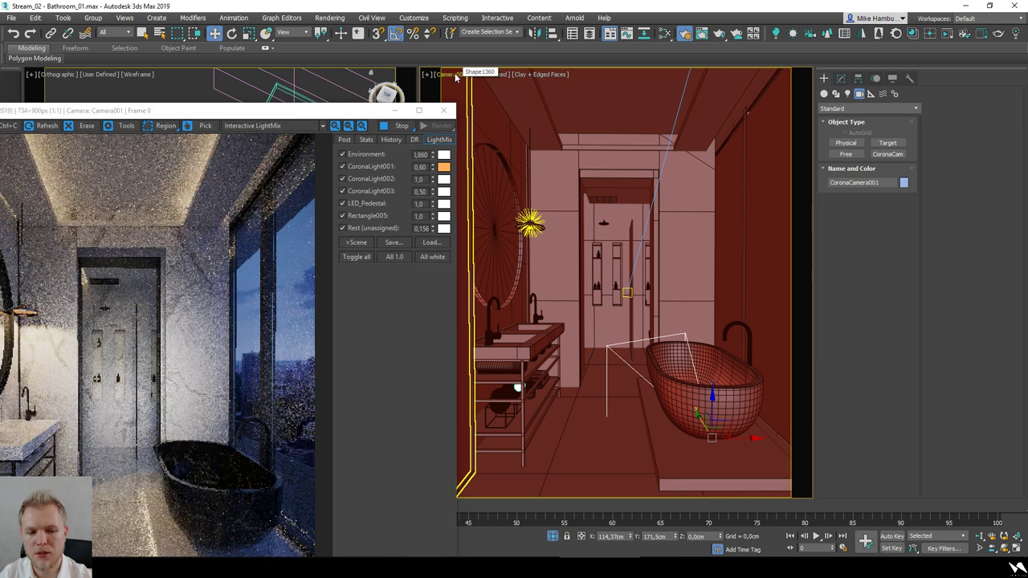
left_click(455, 75)
left_click(476, 111)
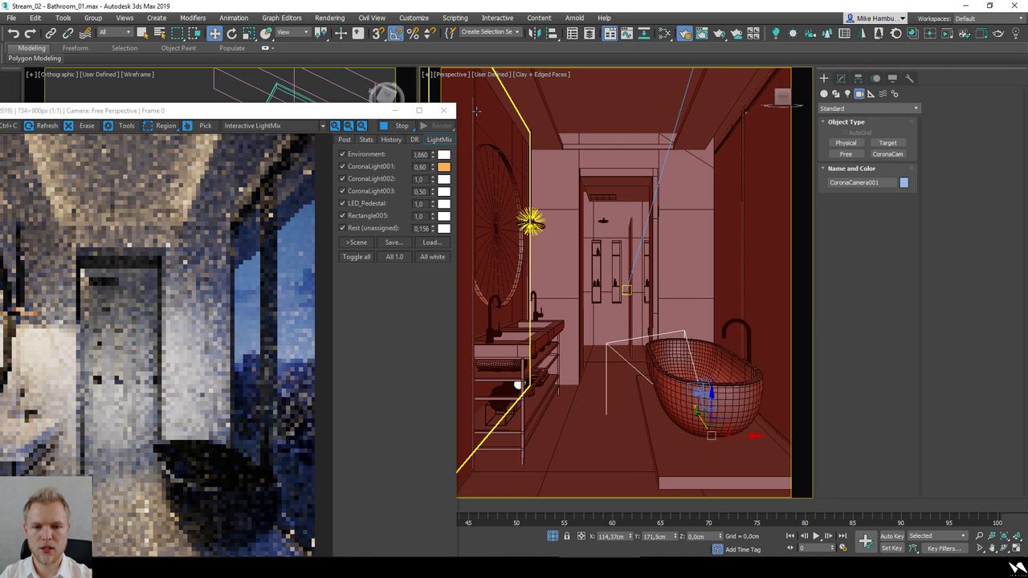
left_click(456, 76)
mouse_move(482, 85)
left_click(668, 85)
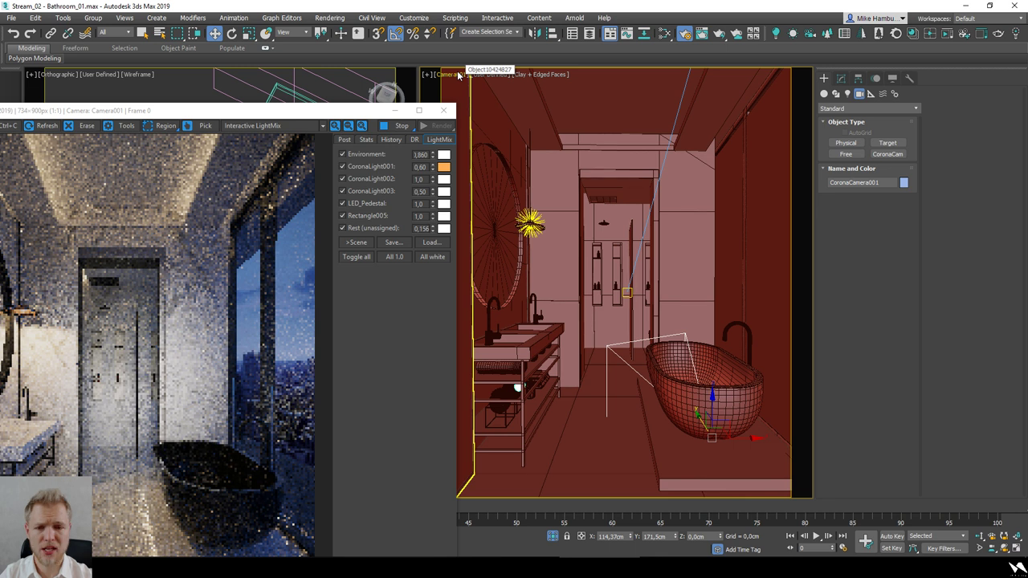
Step: Raise the new CoronaCam above the bathtub to a height of about 182,6 cm
left_click(459, 75)
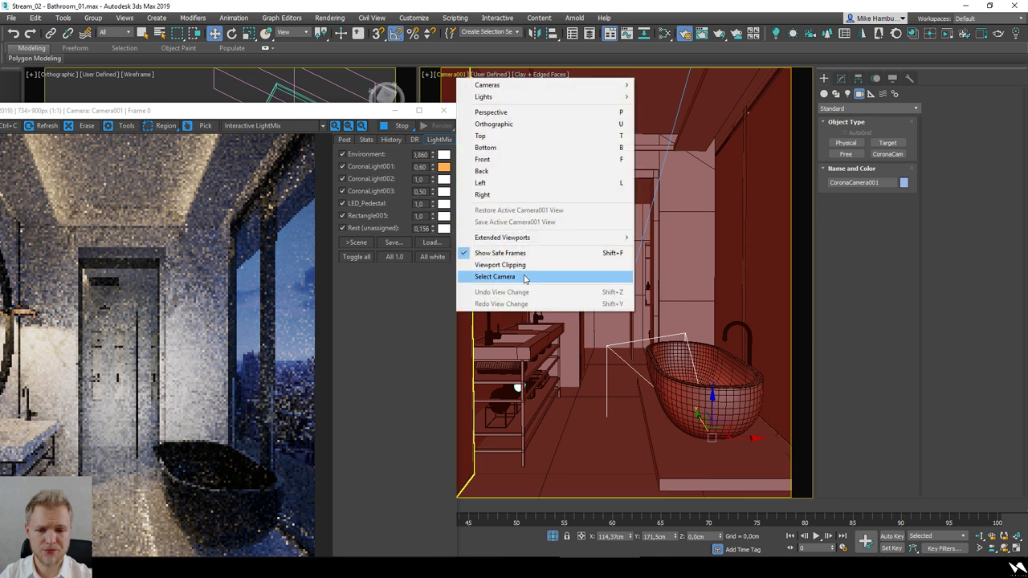
left_click(711, 424)
left_click_drag(711, 424, 713, 237)
Step: Switch the viewport to Perspective, match CoronaCamera001 to that view and look through CoronaCamera001
left_click(463, 74)
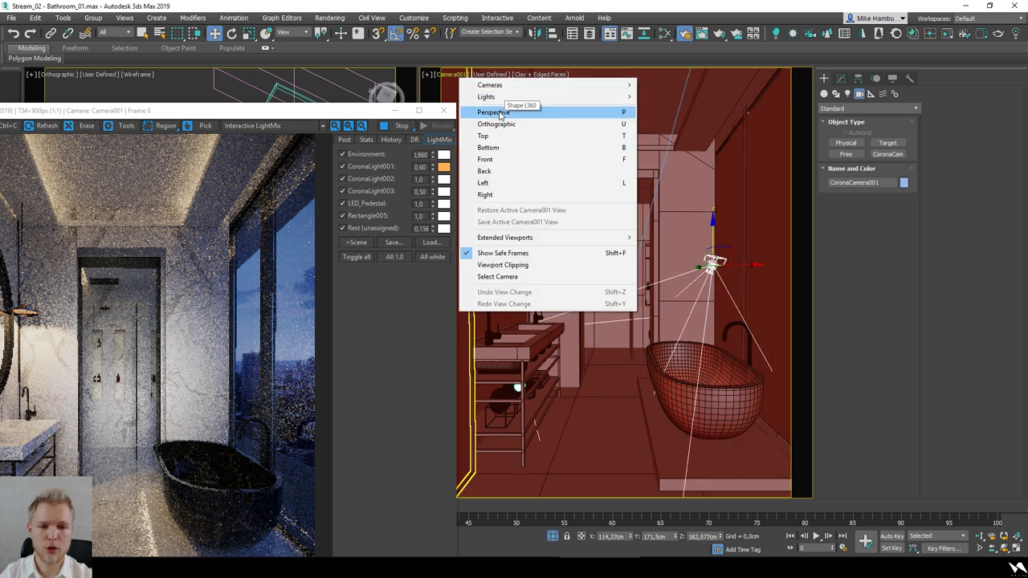
left_click(509, 106)
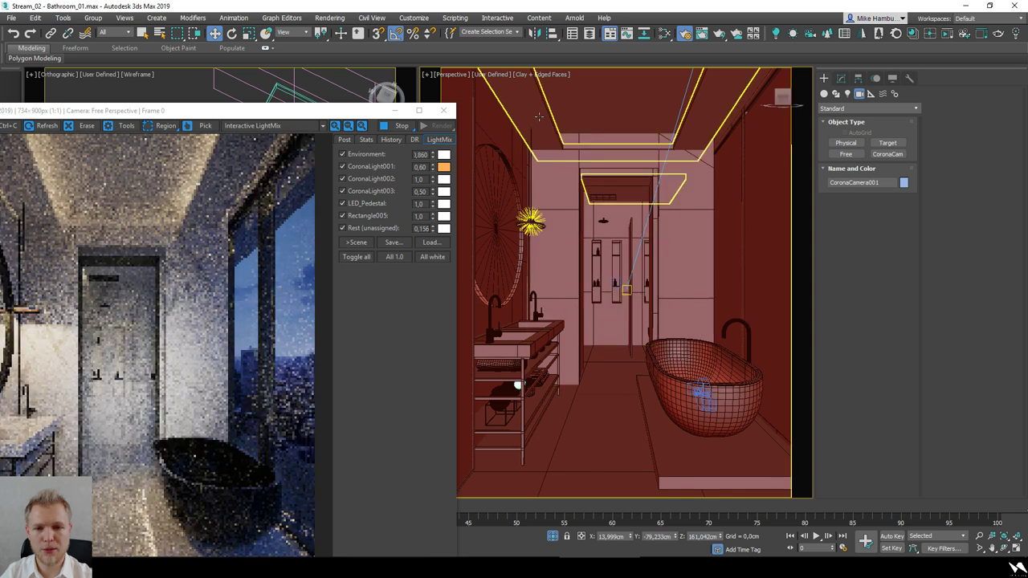
left_click(462, 76)
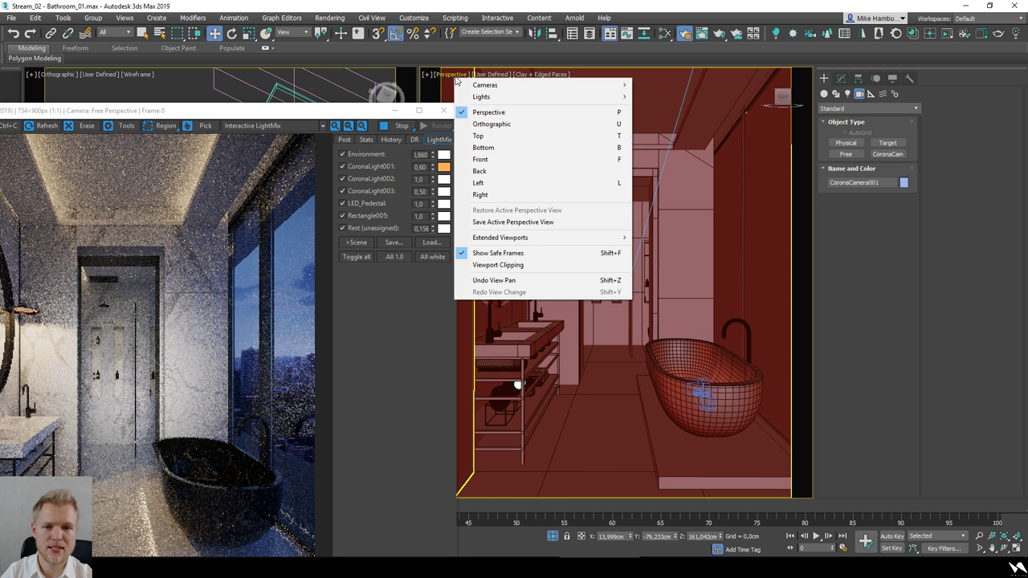
mouse_move(505, 93)
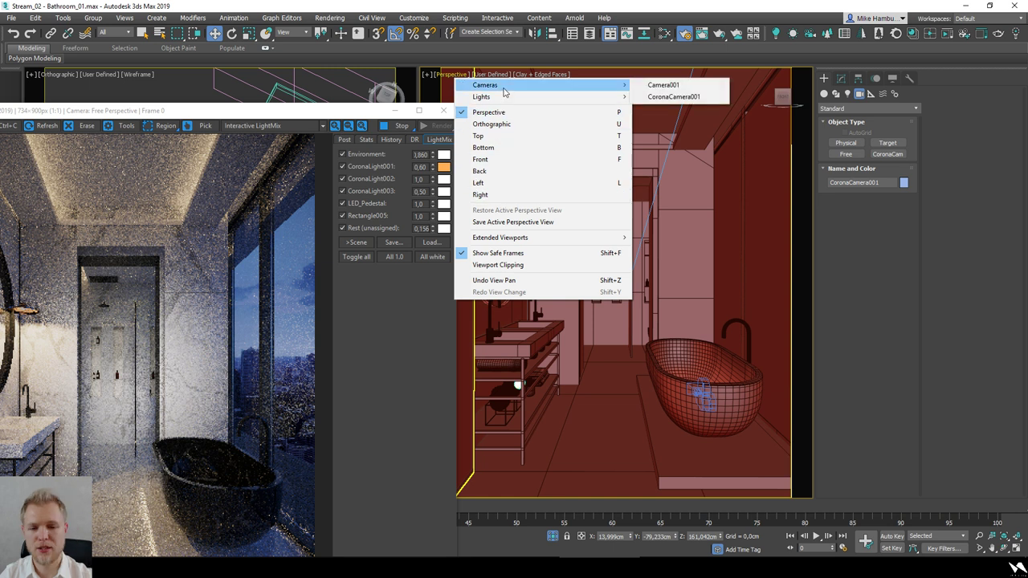
left_click(671, 97)
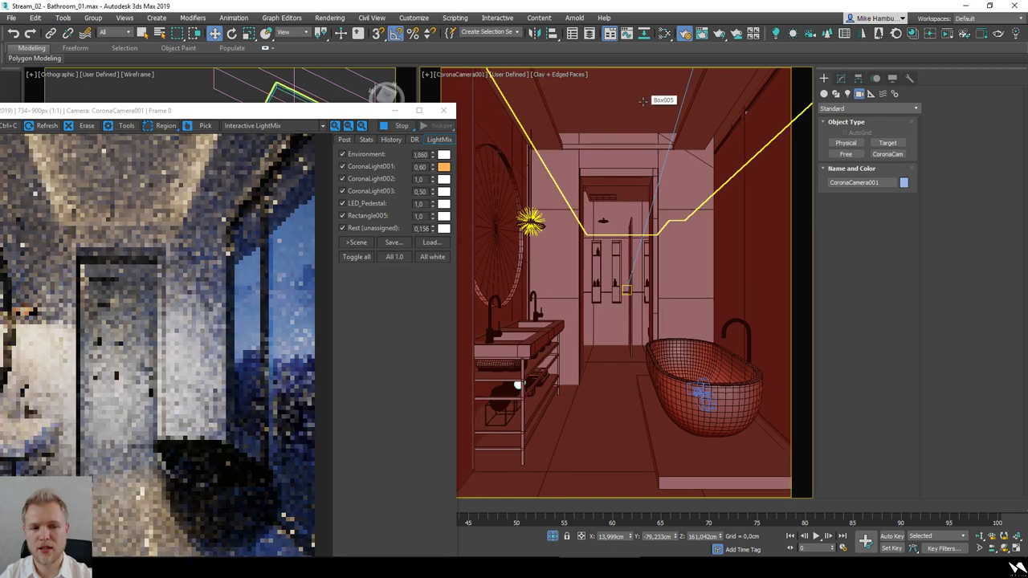
Step: Bring the render window back into sight and return the viewport to Camera001
left_click_drag(174, 113, 408, 111)
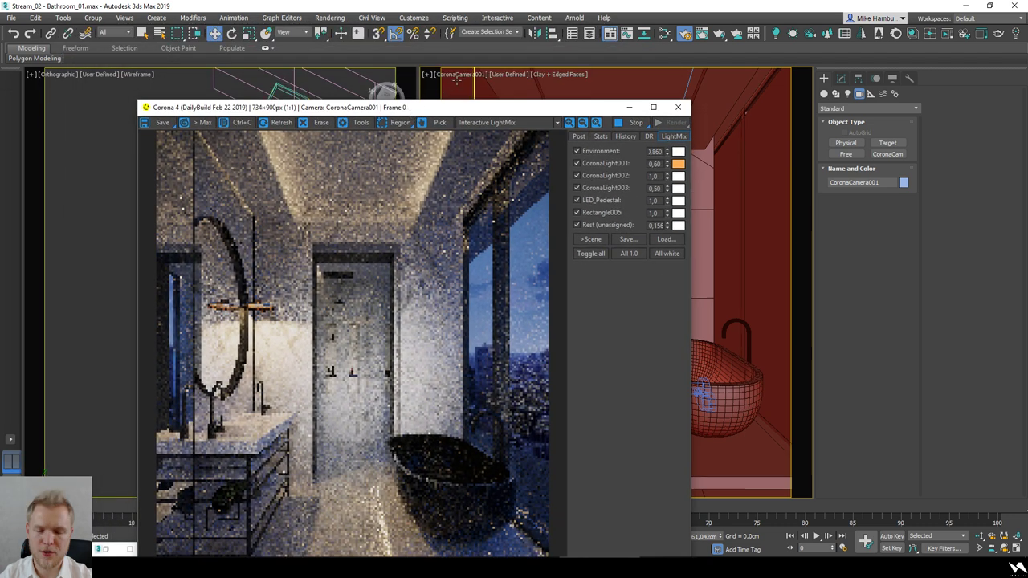
left_click(463, 77)
mouse_move(610, 84)
left_click(678, 96)
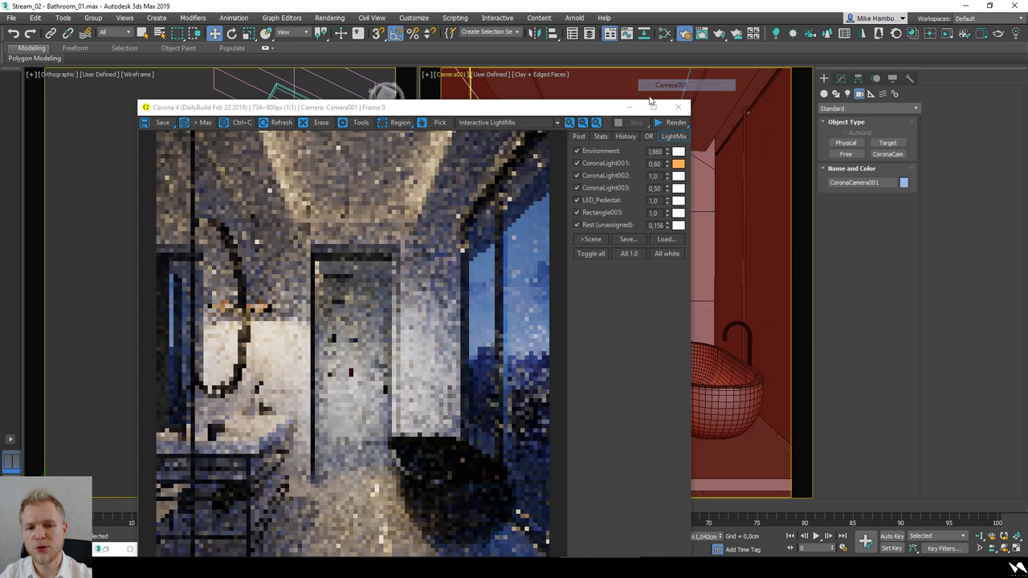
Step: Minimize the render window, frame CoronaCamera001 in the wireframe viewport and display its camera parameters
left_click(631, 108)
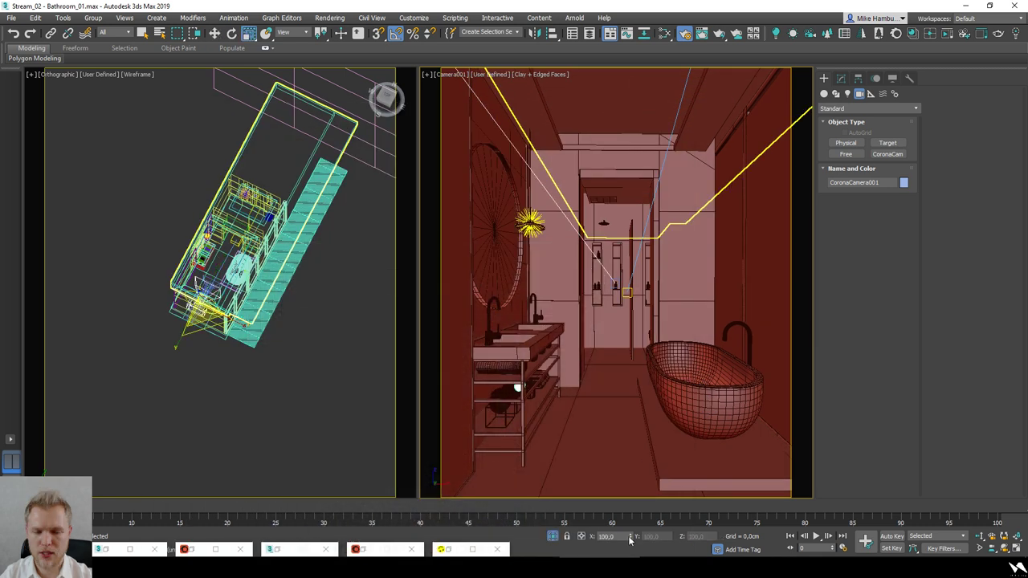
right_click(268, 321)
key("t")
key("z")
scroll(268, 354, "down", 3)
middle_click_drag(280, 391, 197, 325, "alt")
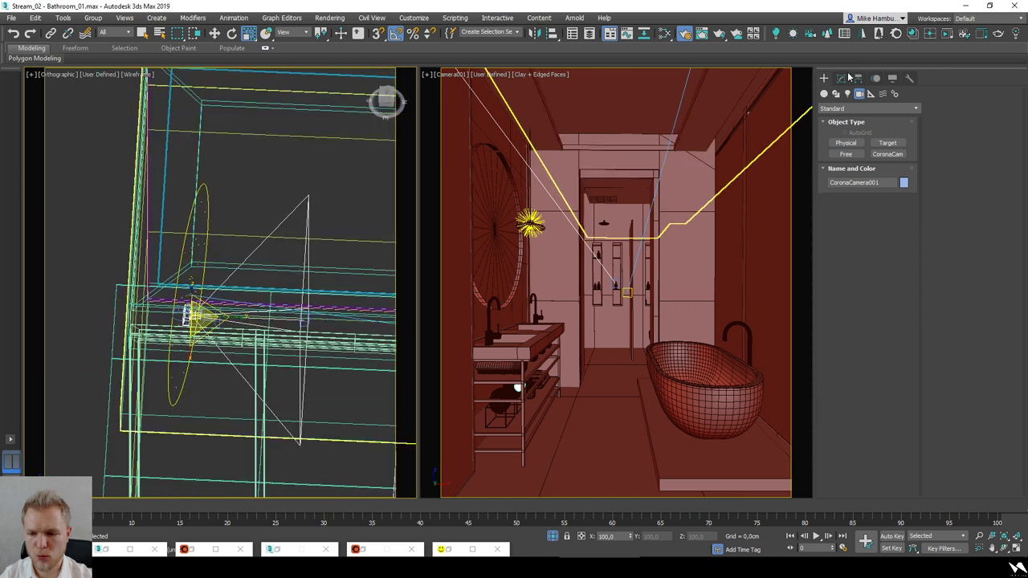
left_click(840, 78)
left_click(249, 36)
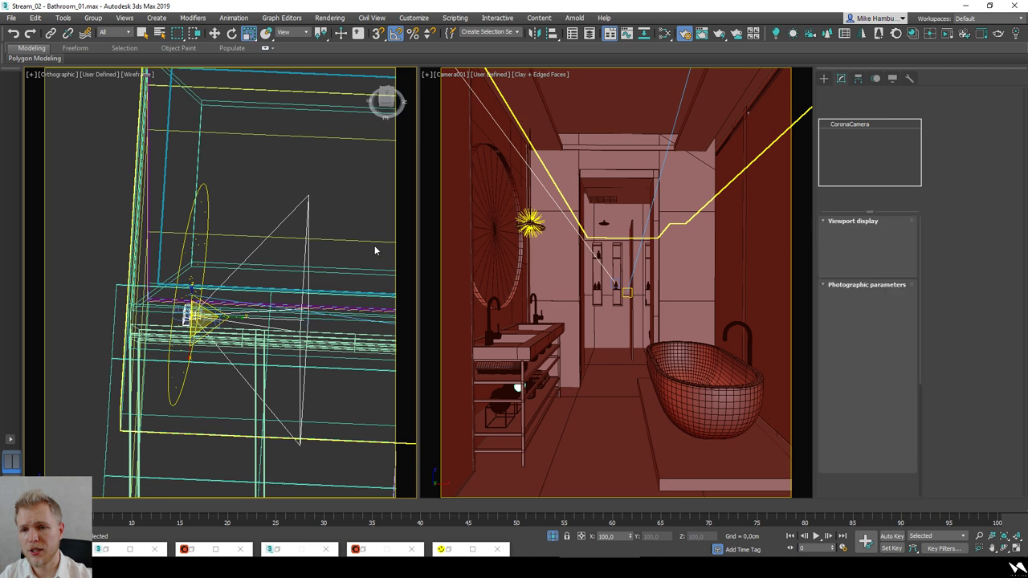
key("F12")
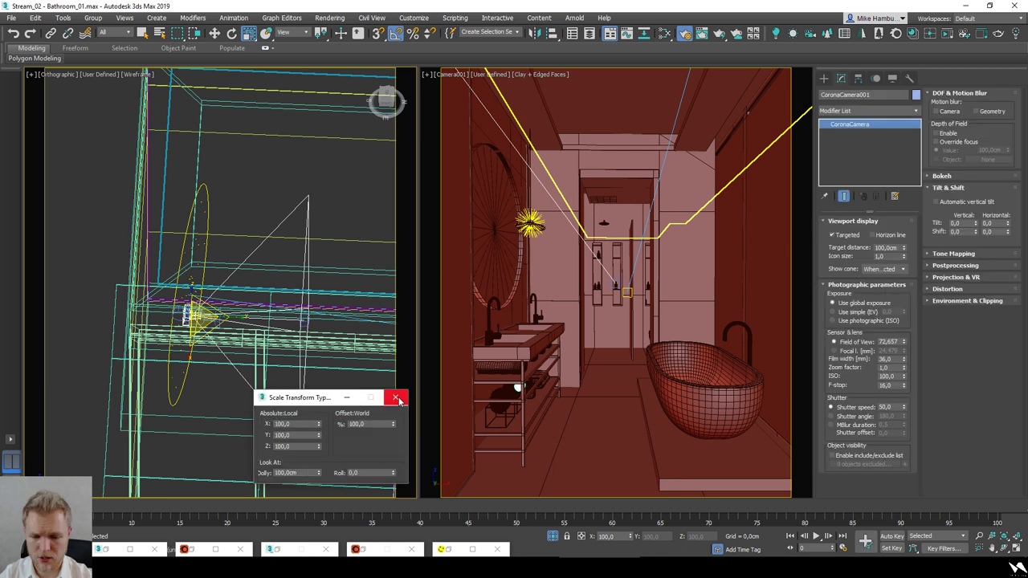
left_click(395, 397)
Step: Reopen the render window, move it up fully into view and raise Rest (unassigned) to 0,248 in the LightMix
key("shift+q")
left_click_drag(426, 113, 415, 18)
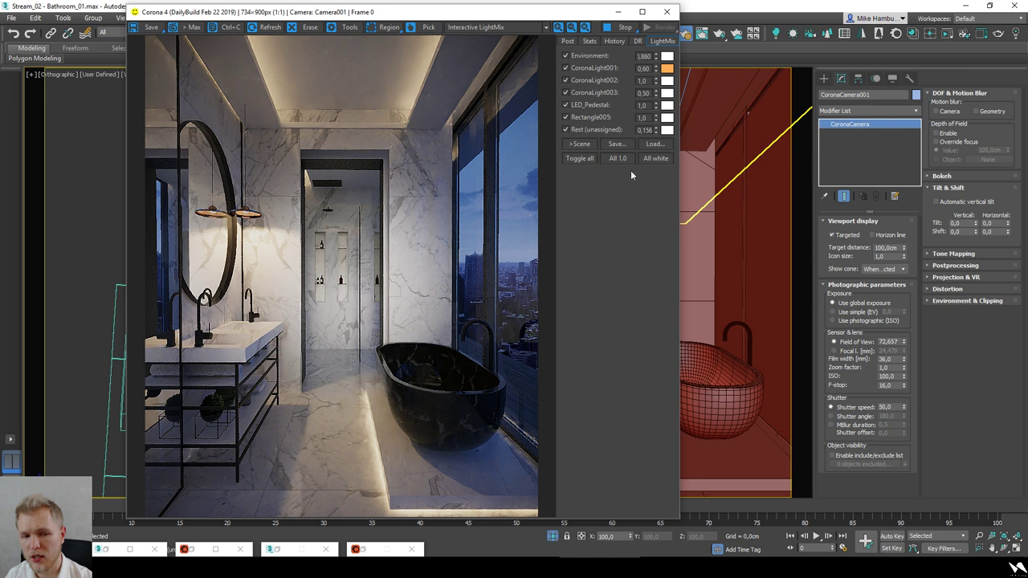
left_click(656, 127)
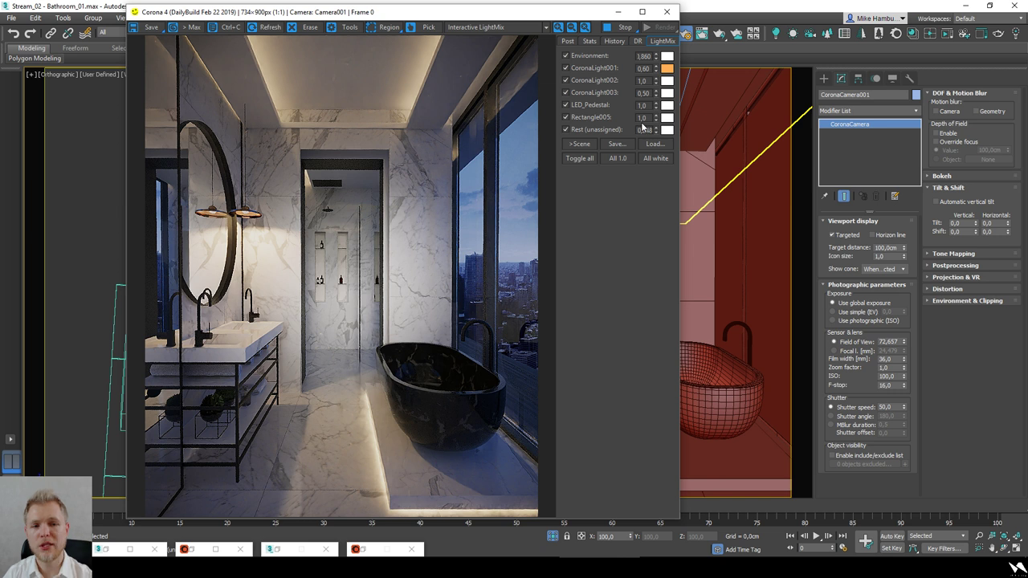
Step: Set the tone mapping exposure to -0,5 EV
left_click(564, 42)
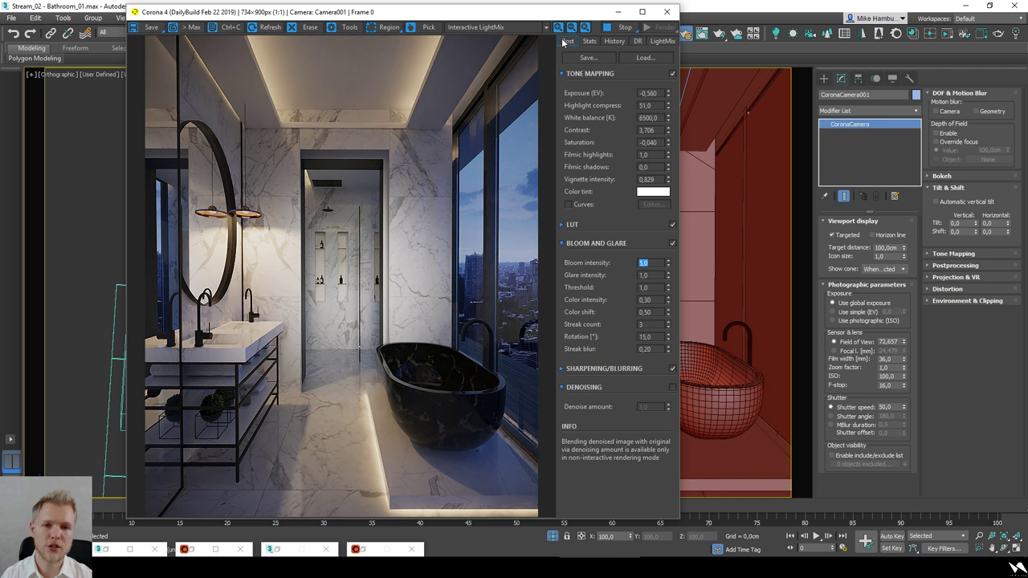
double_click(649, 93)
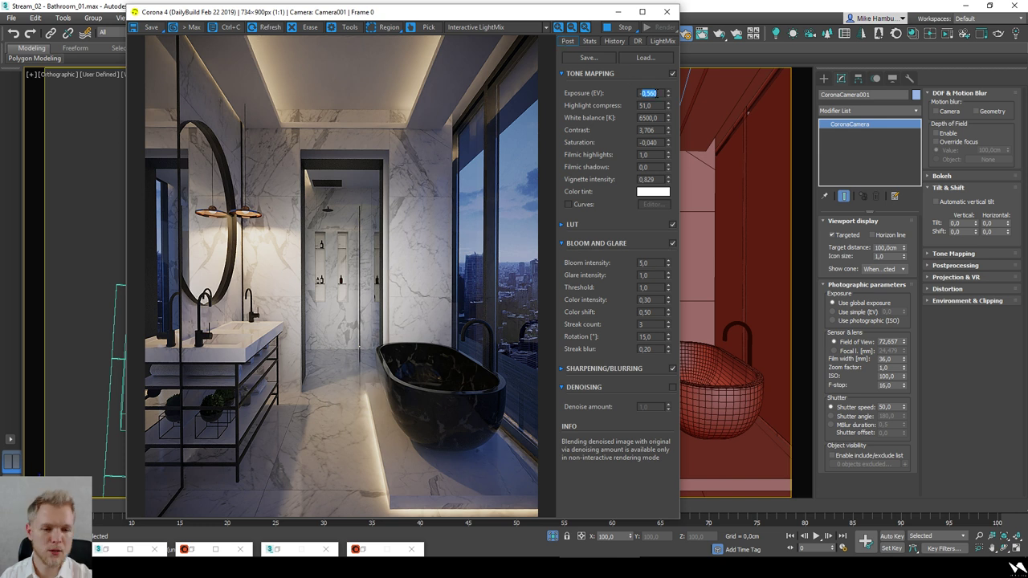
type("-0,5")
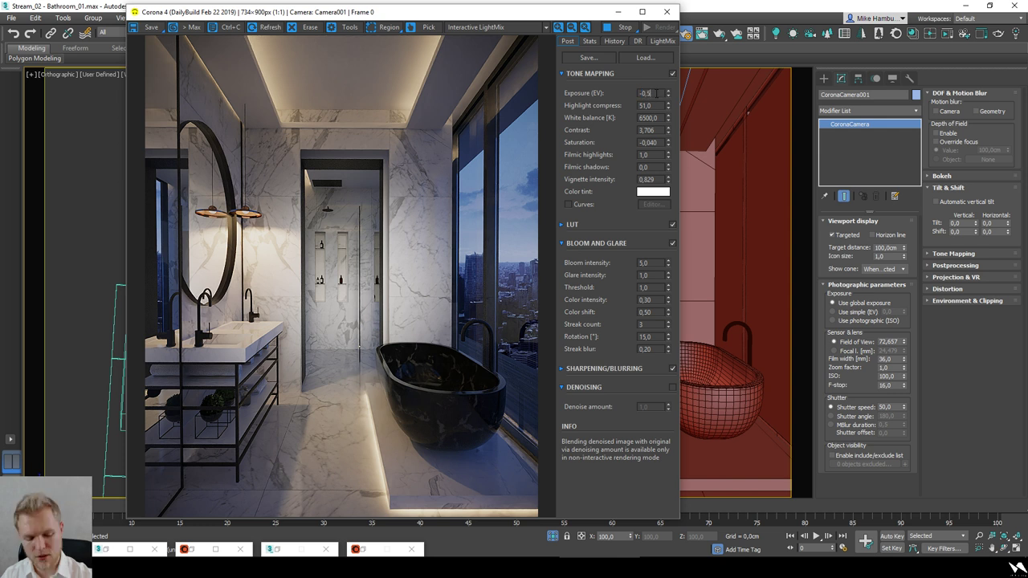
key("Return")
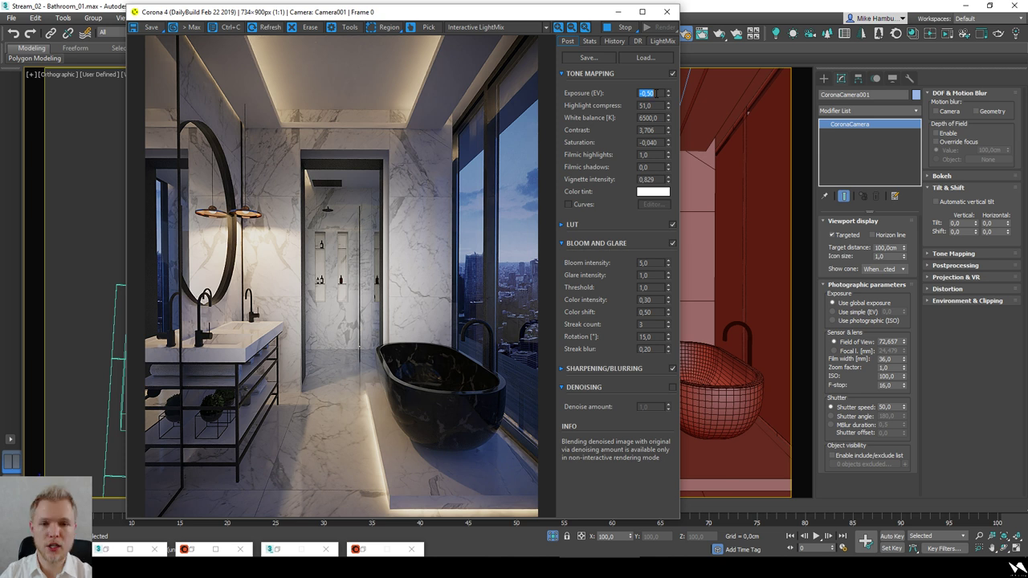
Step: Toggle CoronaLight002 off and on in the LightMix and give it a warm orange colour of 2036 K
left_click(663, 42)
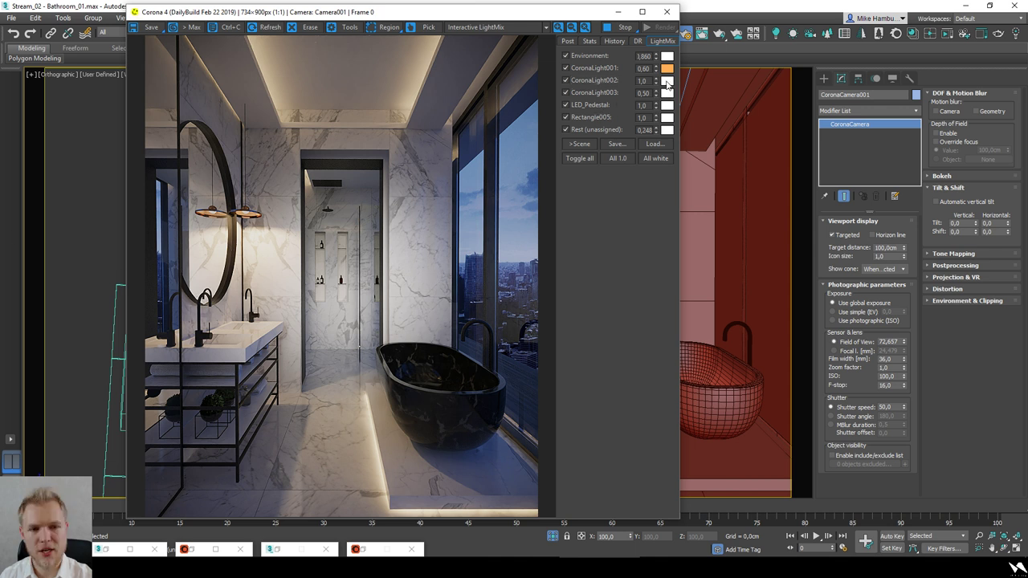
left_click(607, 80)
left_click(607, 81)
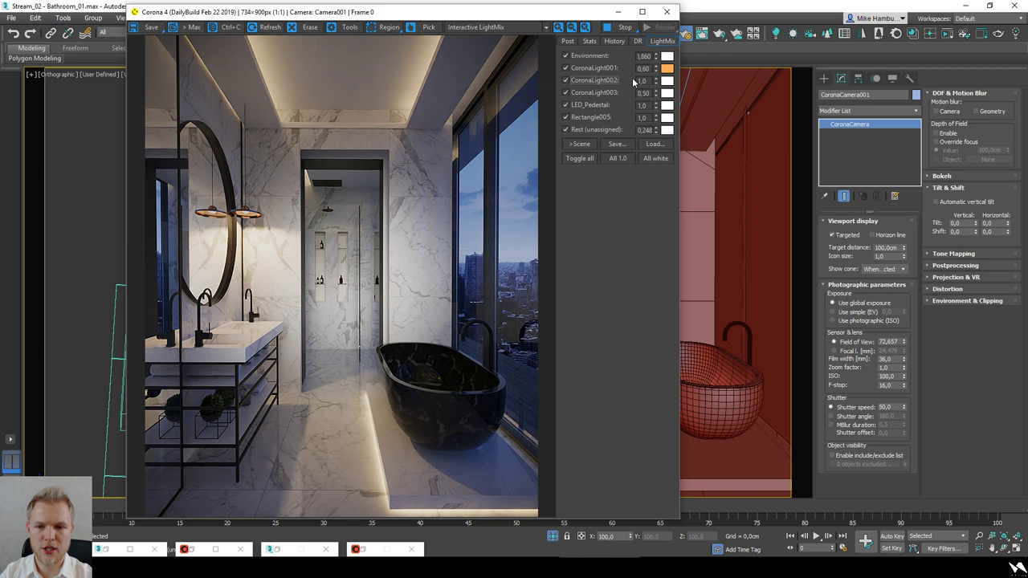
left_click(666, 80)
left_click_drag(287, 318, 282, 320)
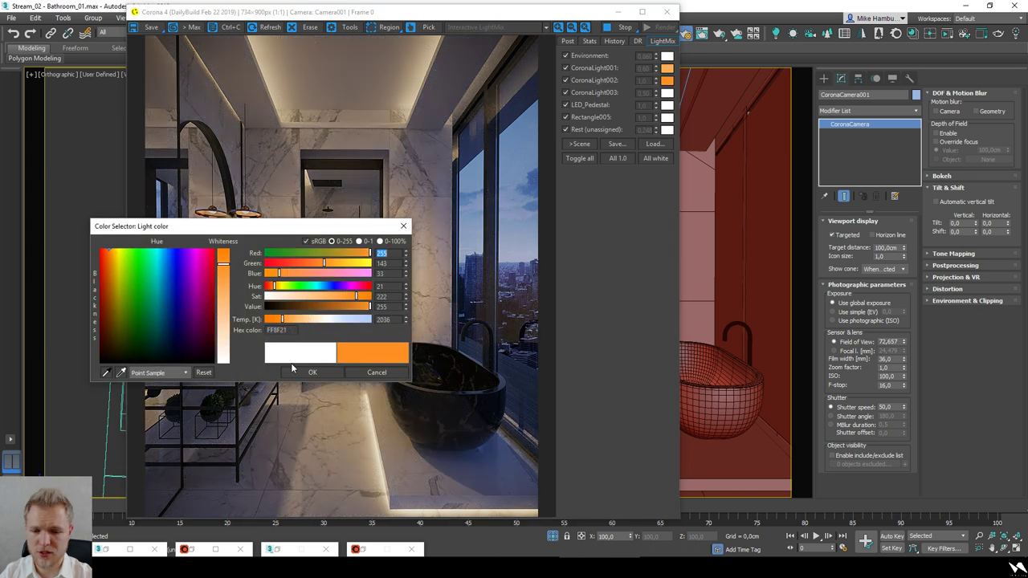
left_click(312, 371)
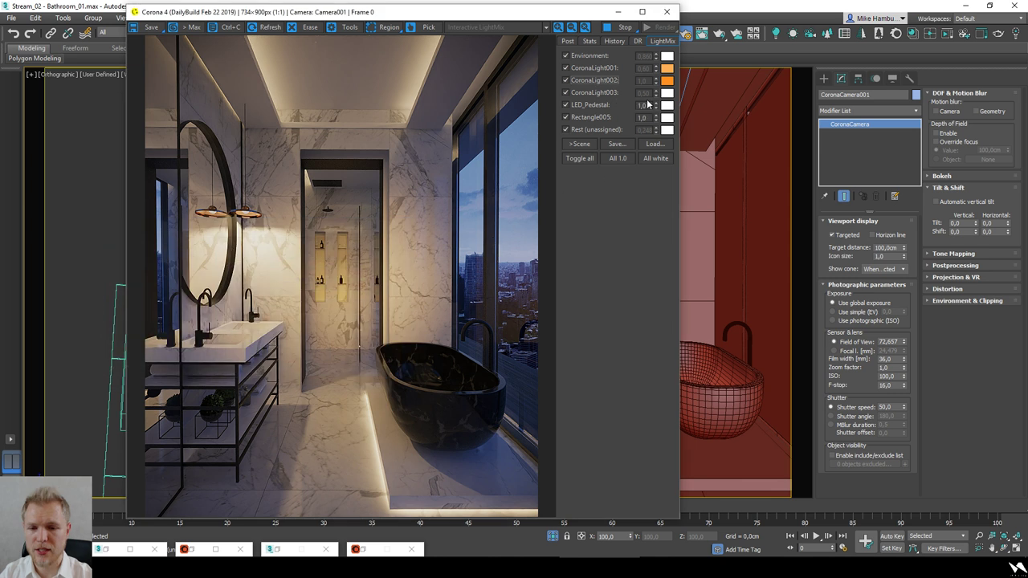
Step: In the LightMix, enter 0,5 as CoronaLight003's intensity and raise CoronaLight002's intensity to 5
double_click(642, 92)
type("0,5")
double_click(642, 81)
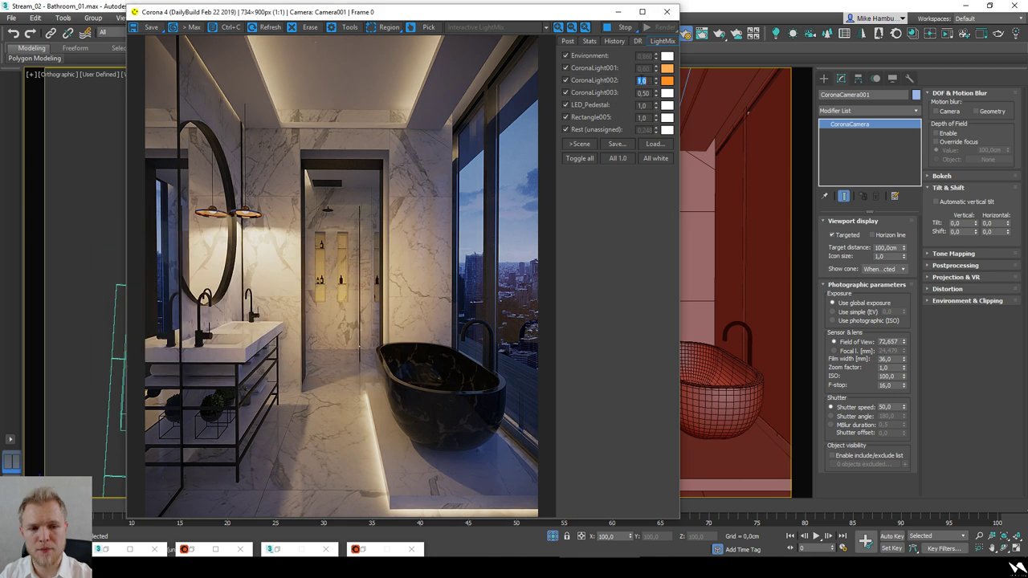
type("5")
key("Return")
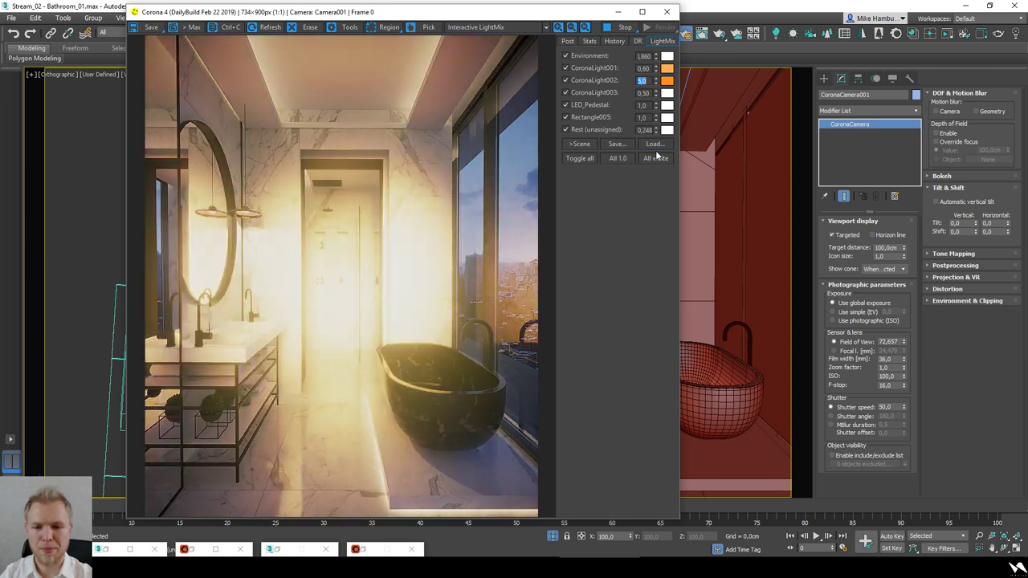
Step: Lower the Environment's intensity to 0,344 and switch off CoronaLight001 in the LightMix
left_click_drag(656, 56, 660, 122)
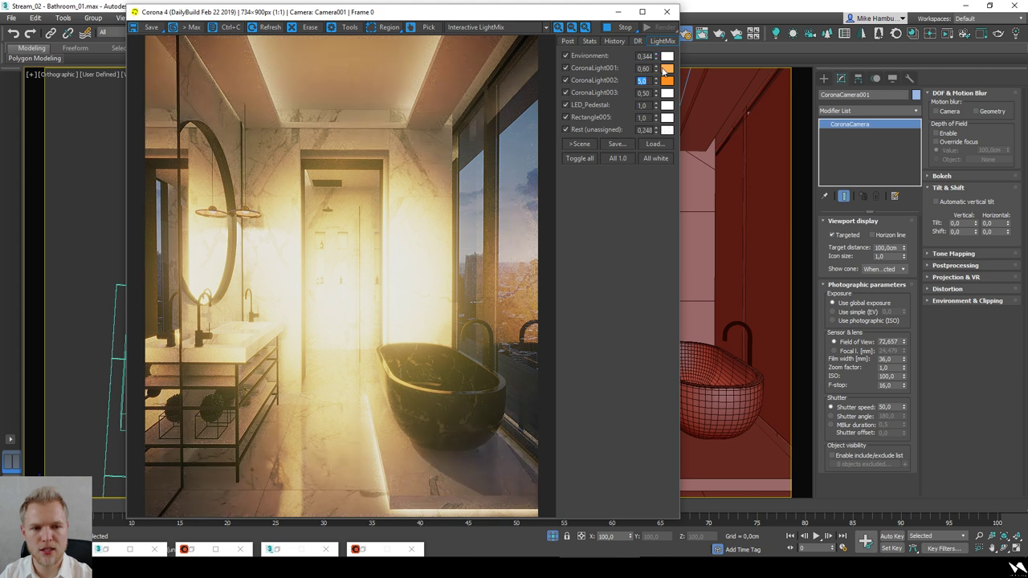
left_click(596, 69)
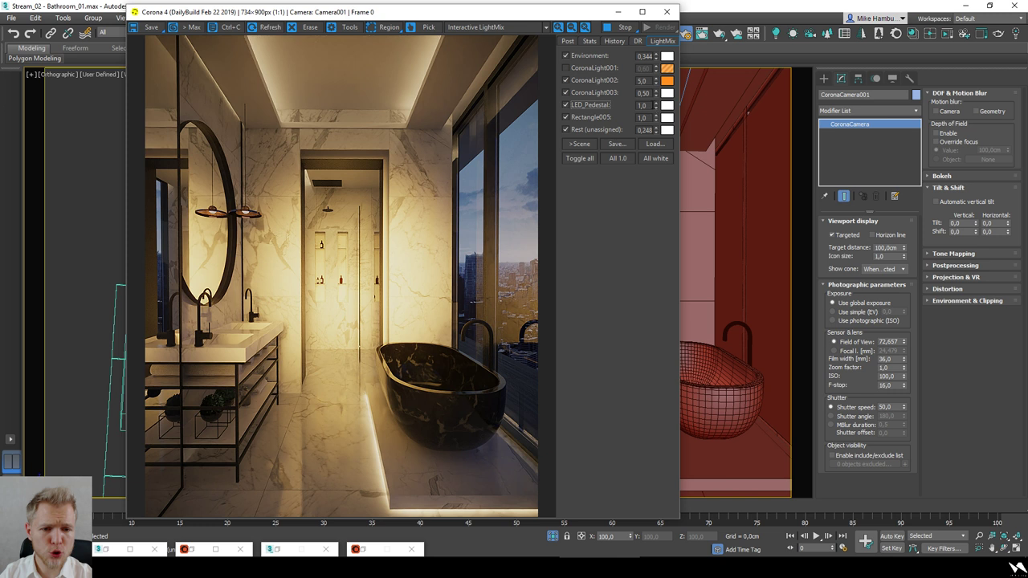
Step: Set the LED_Pedestal light's colour to a deep blue, hex 0A46BB, in the LightMix
left_click(666, 105)
left_click_drag(337, 319, 364, 300)
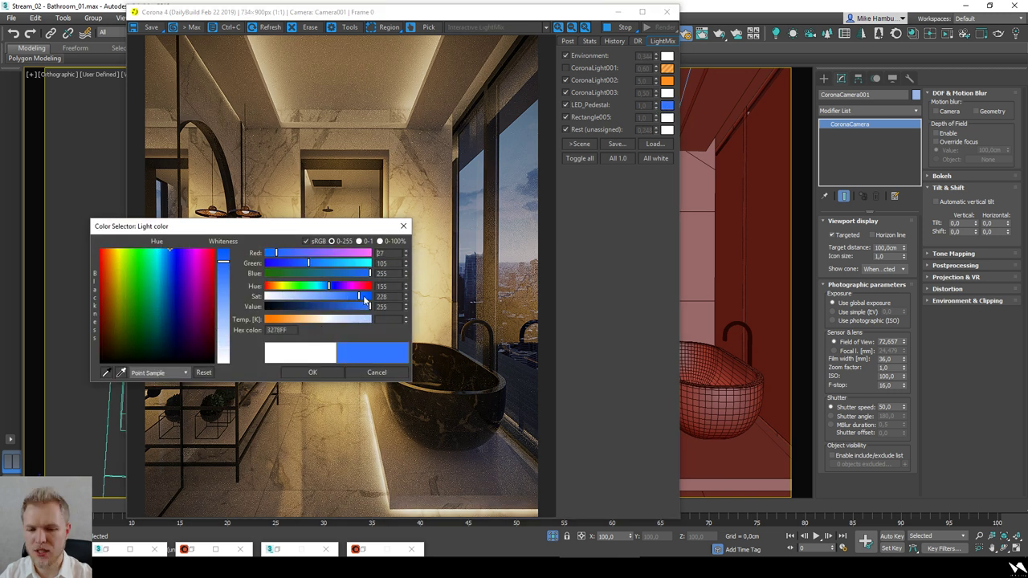
left_click(342, 308)
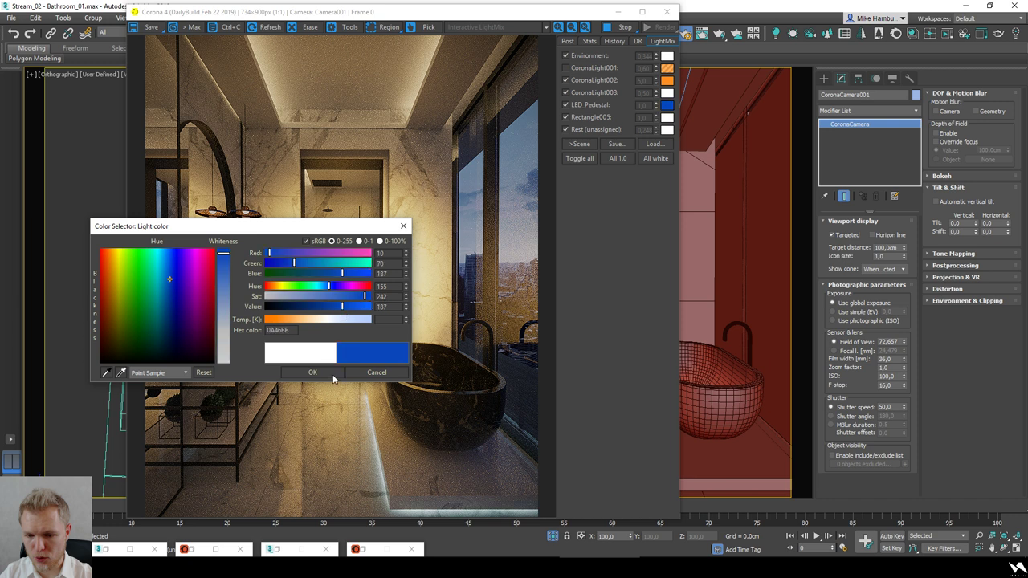
left_click(332, 376)
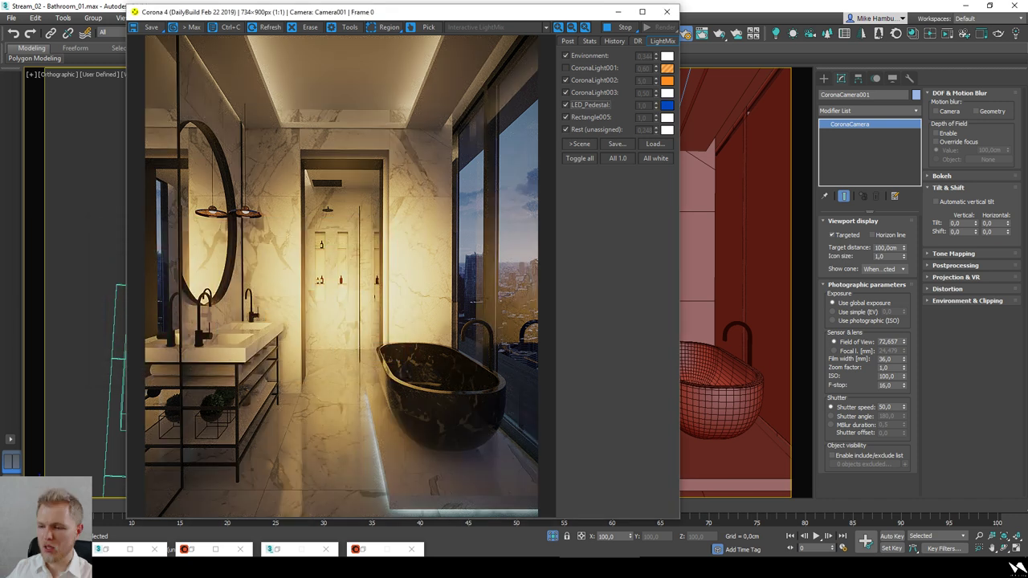